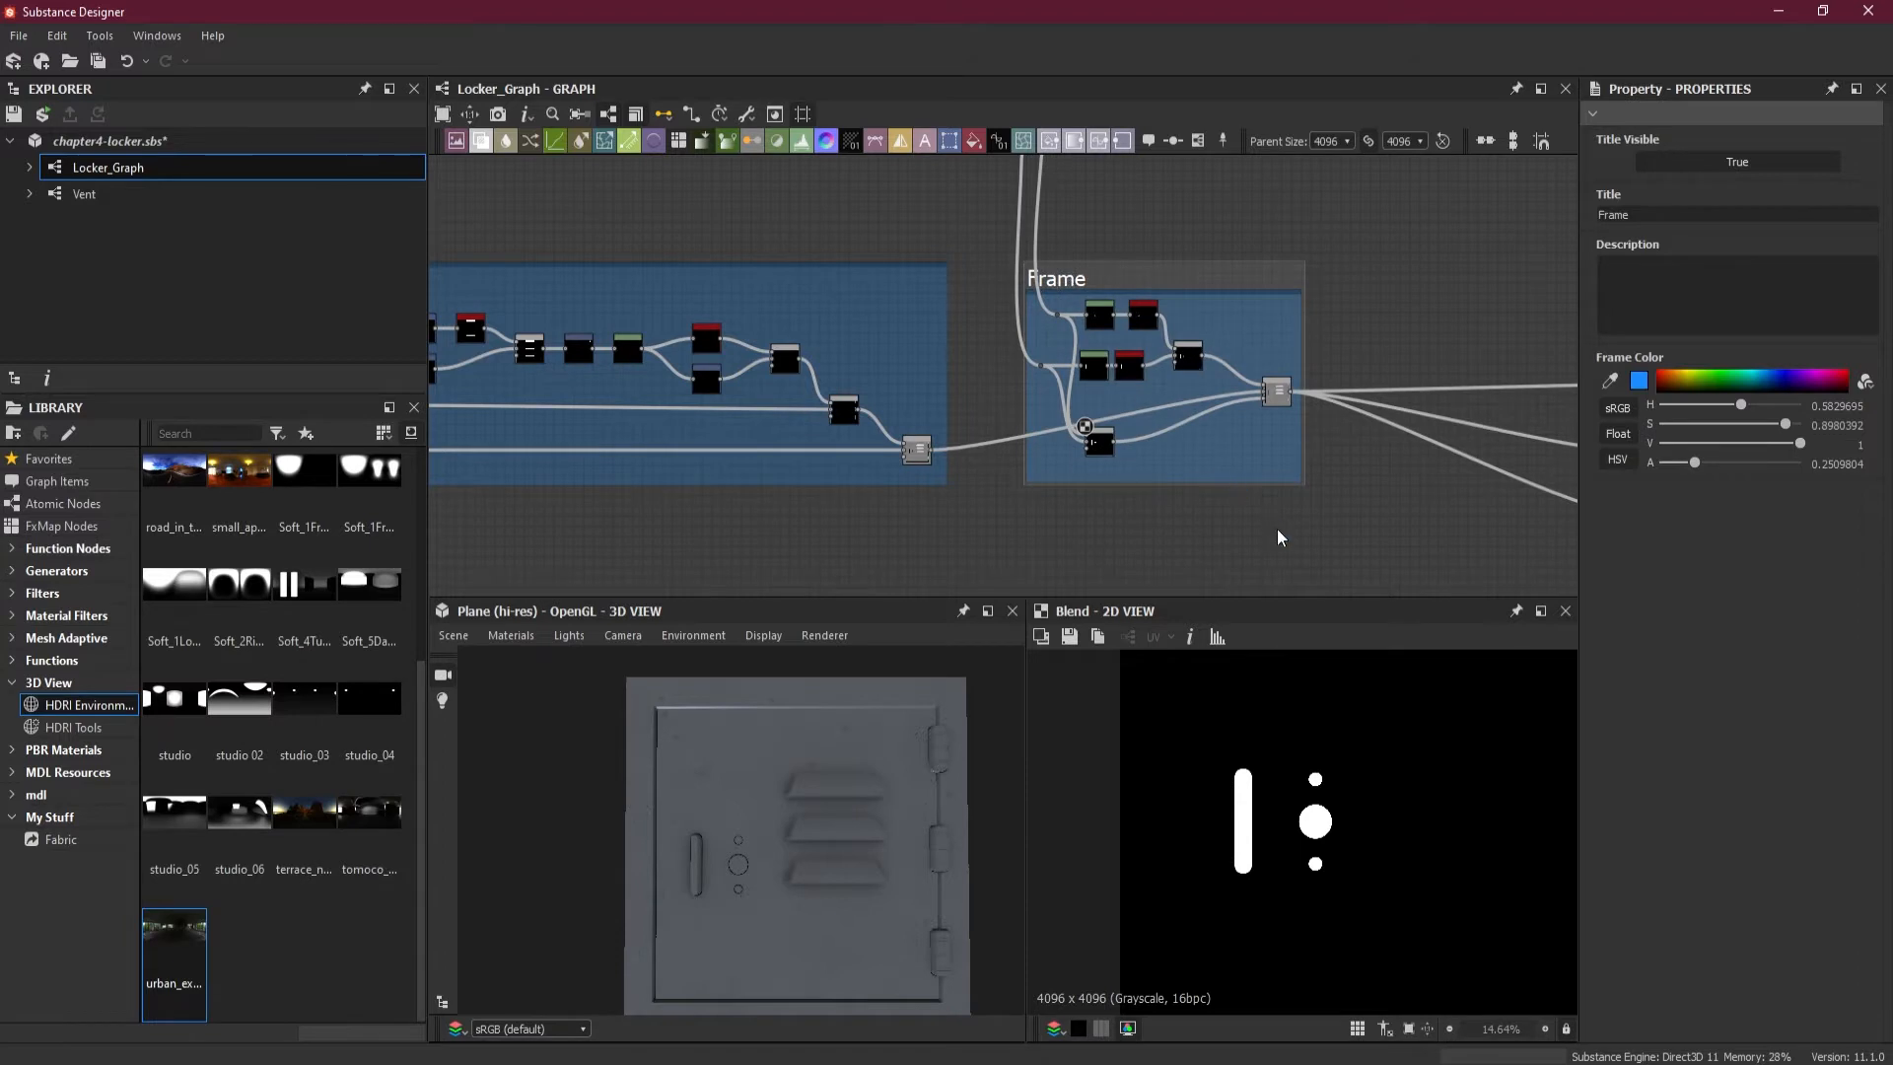
# - Enlarge the frame around the last node group before the outputs and title it "Lock Holder and Buttons"
pyautogui.click(1275, 528)
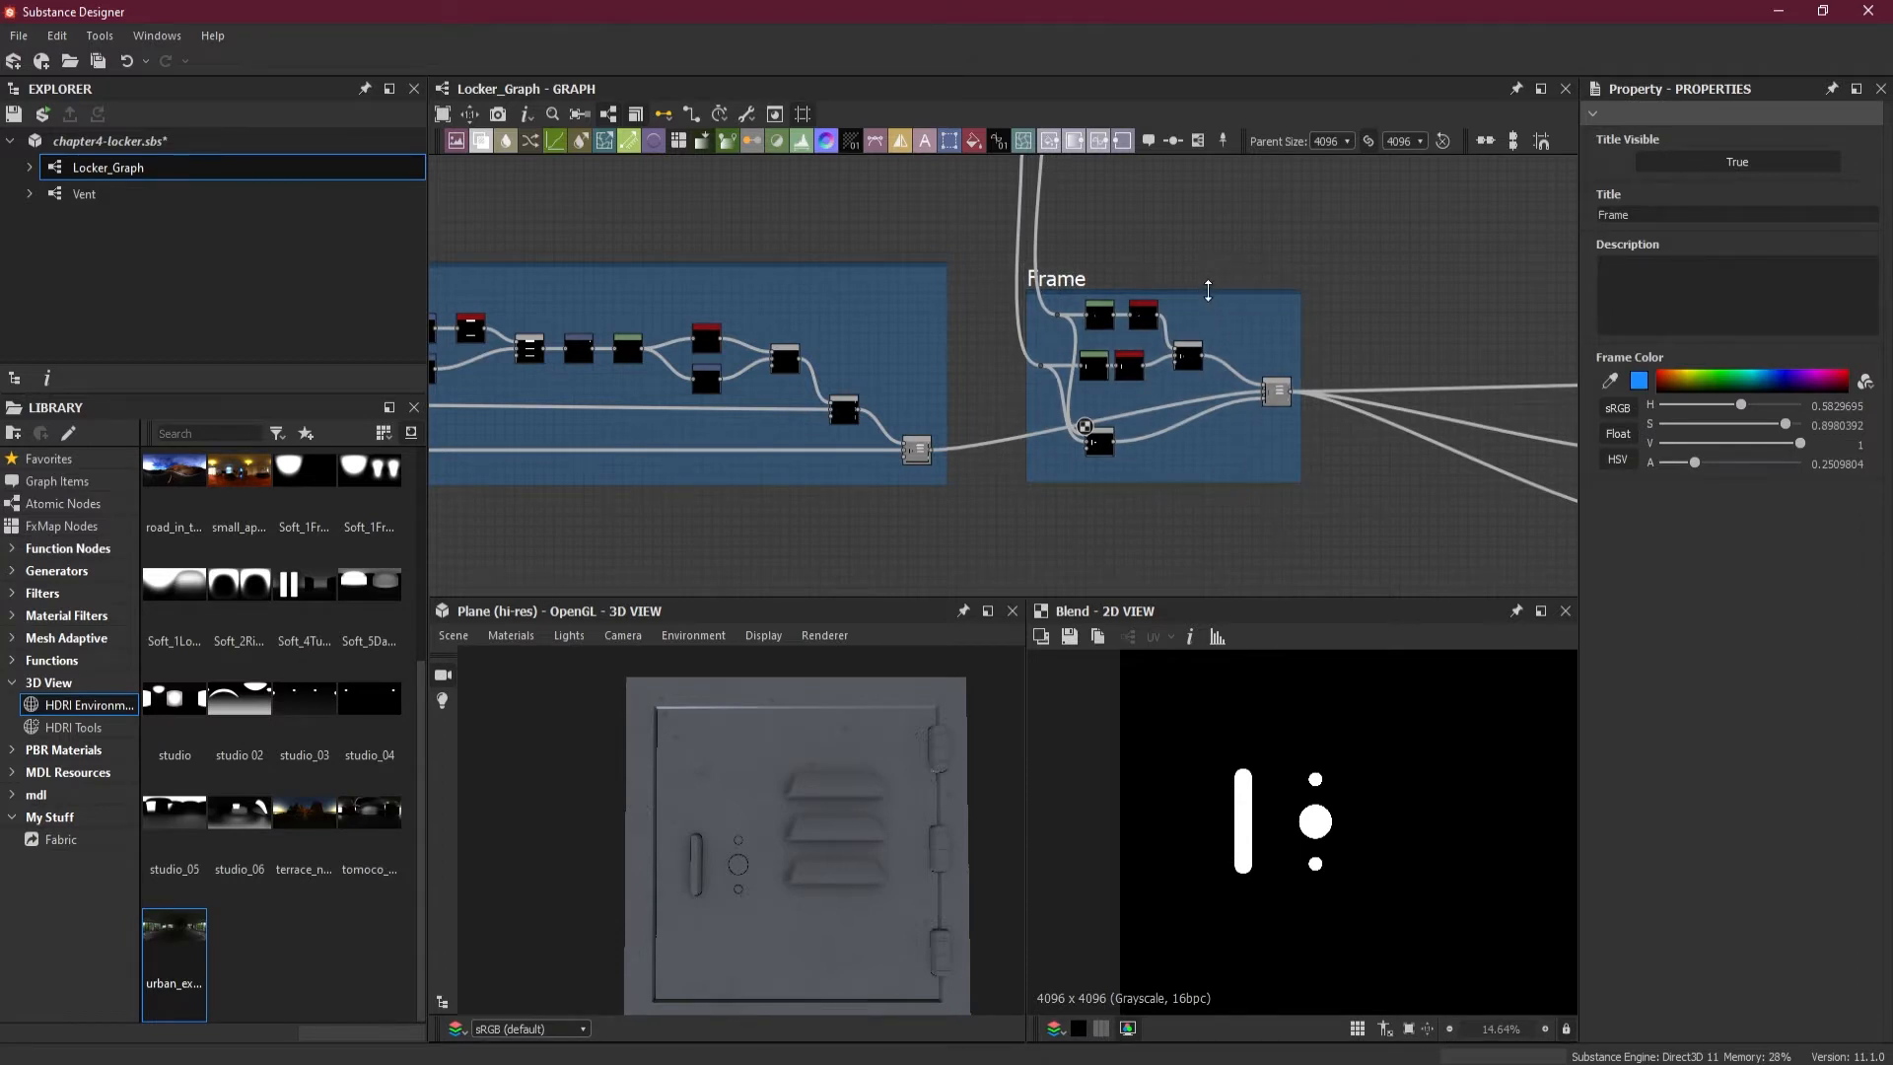
pyautogui.click(1206, 287)
pyautogui.click(1678, 213)
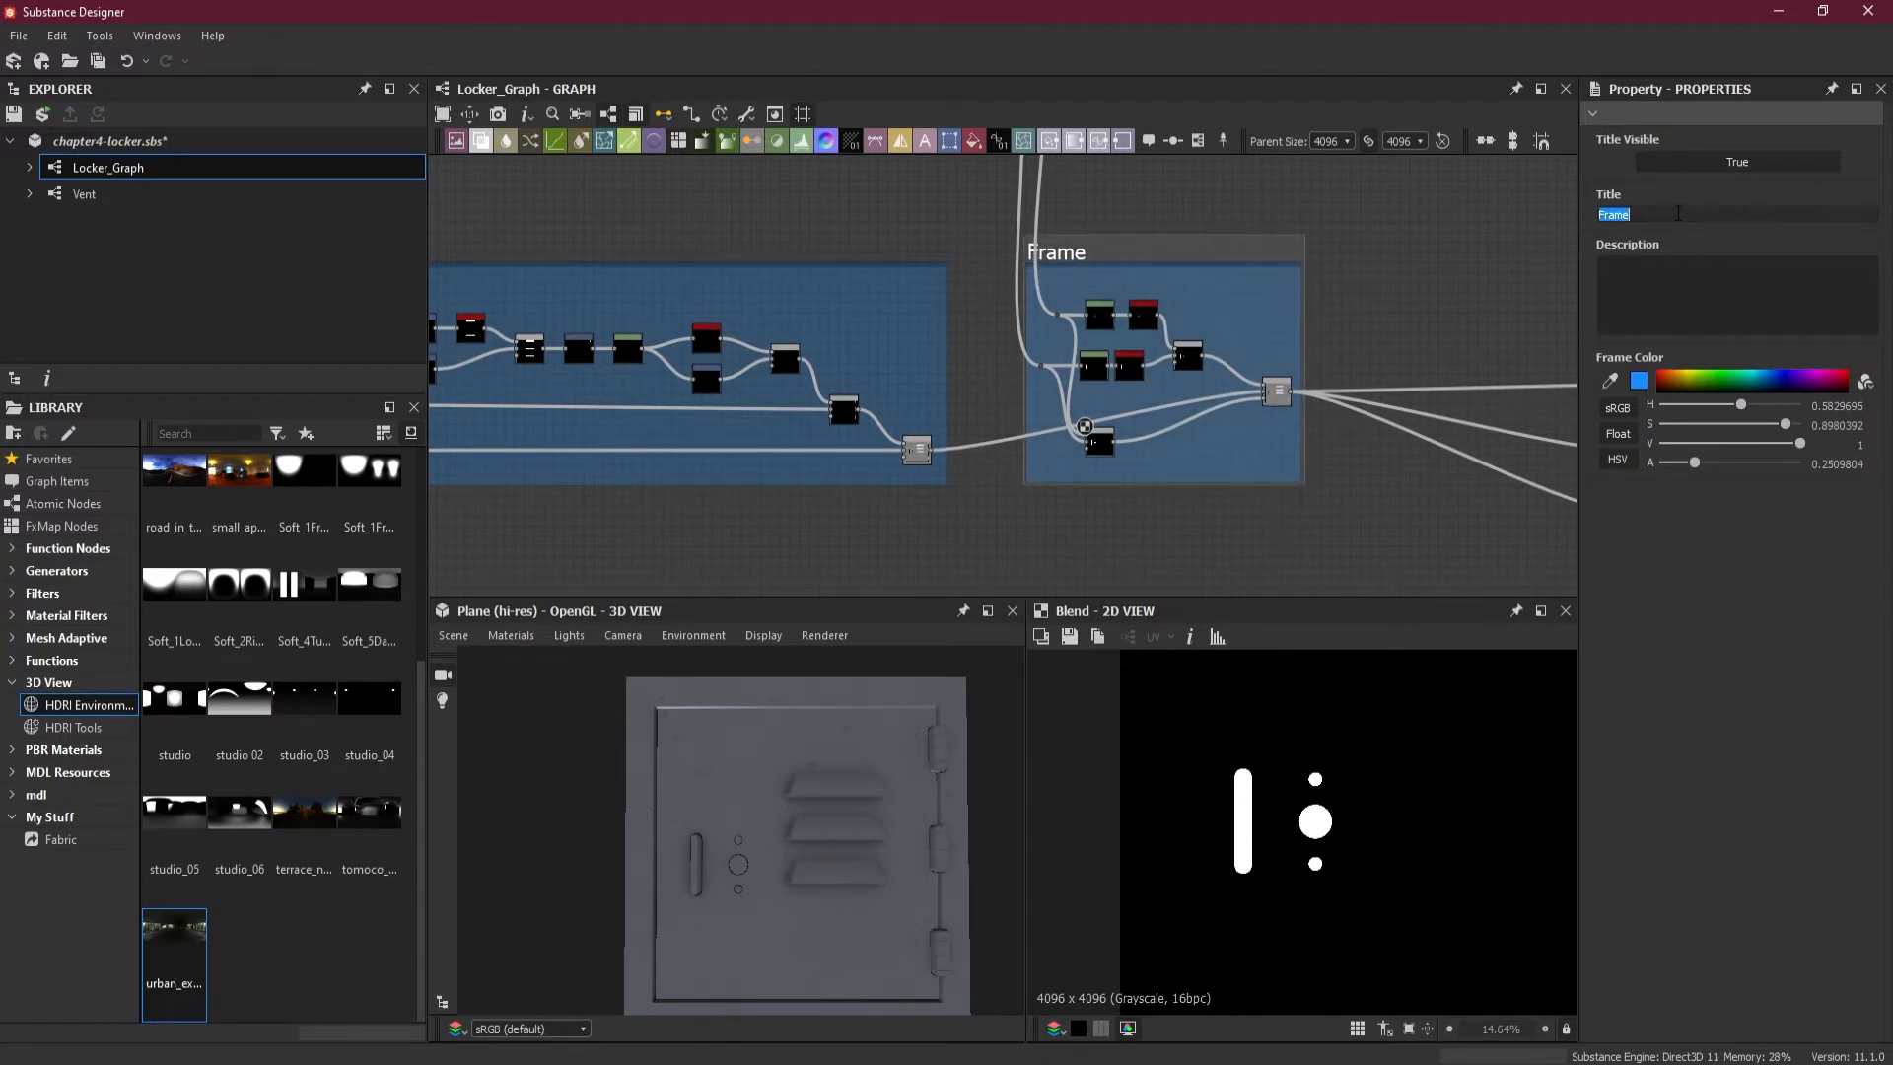
pyautogui.write('Loc')
pyautogui.write('k Su')
pyautogui.write('Holder and')
pyautogui.write(' Buttons')
pyautogui.press('Return')
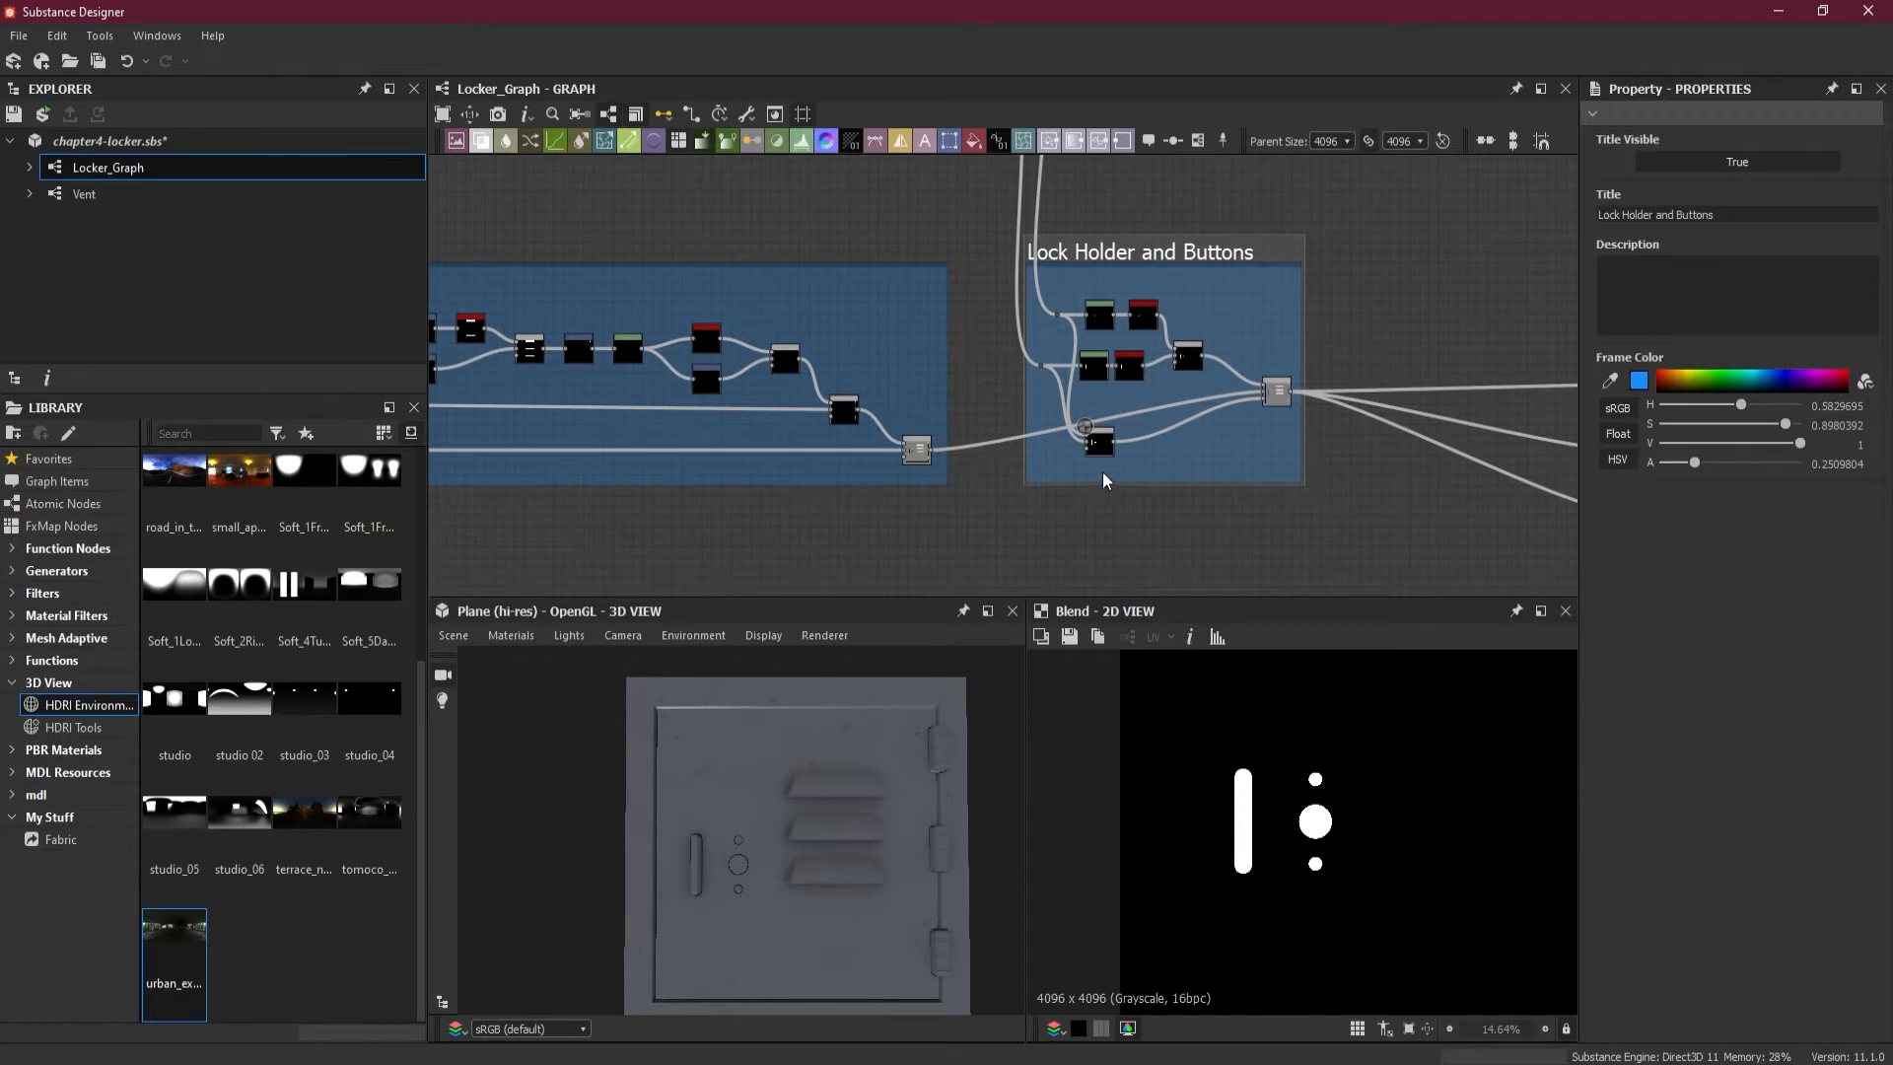
# - Insert a dot on the link from the Hinges frame into the final Blend and raise it clear of the lower Blend node
pyautogui.scroll(4, 1104, 471)
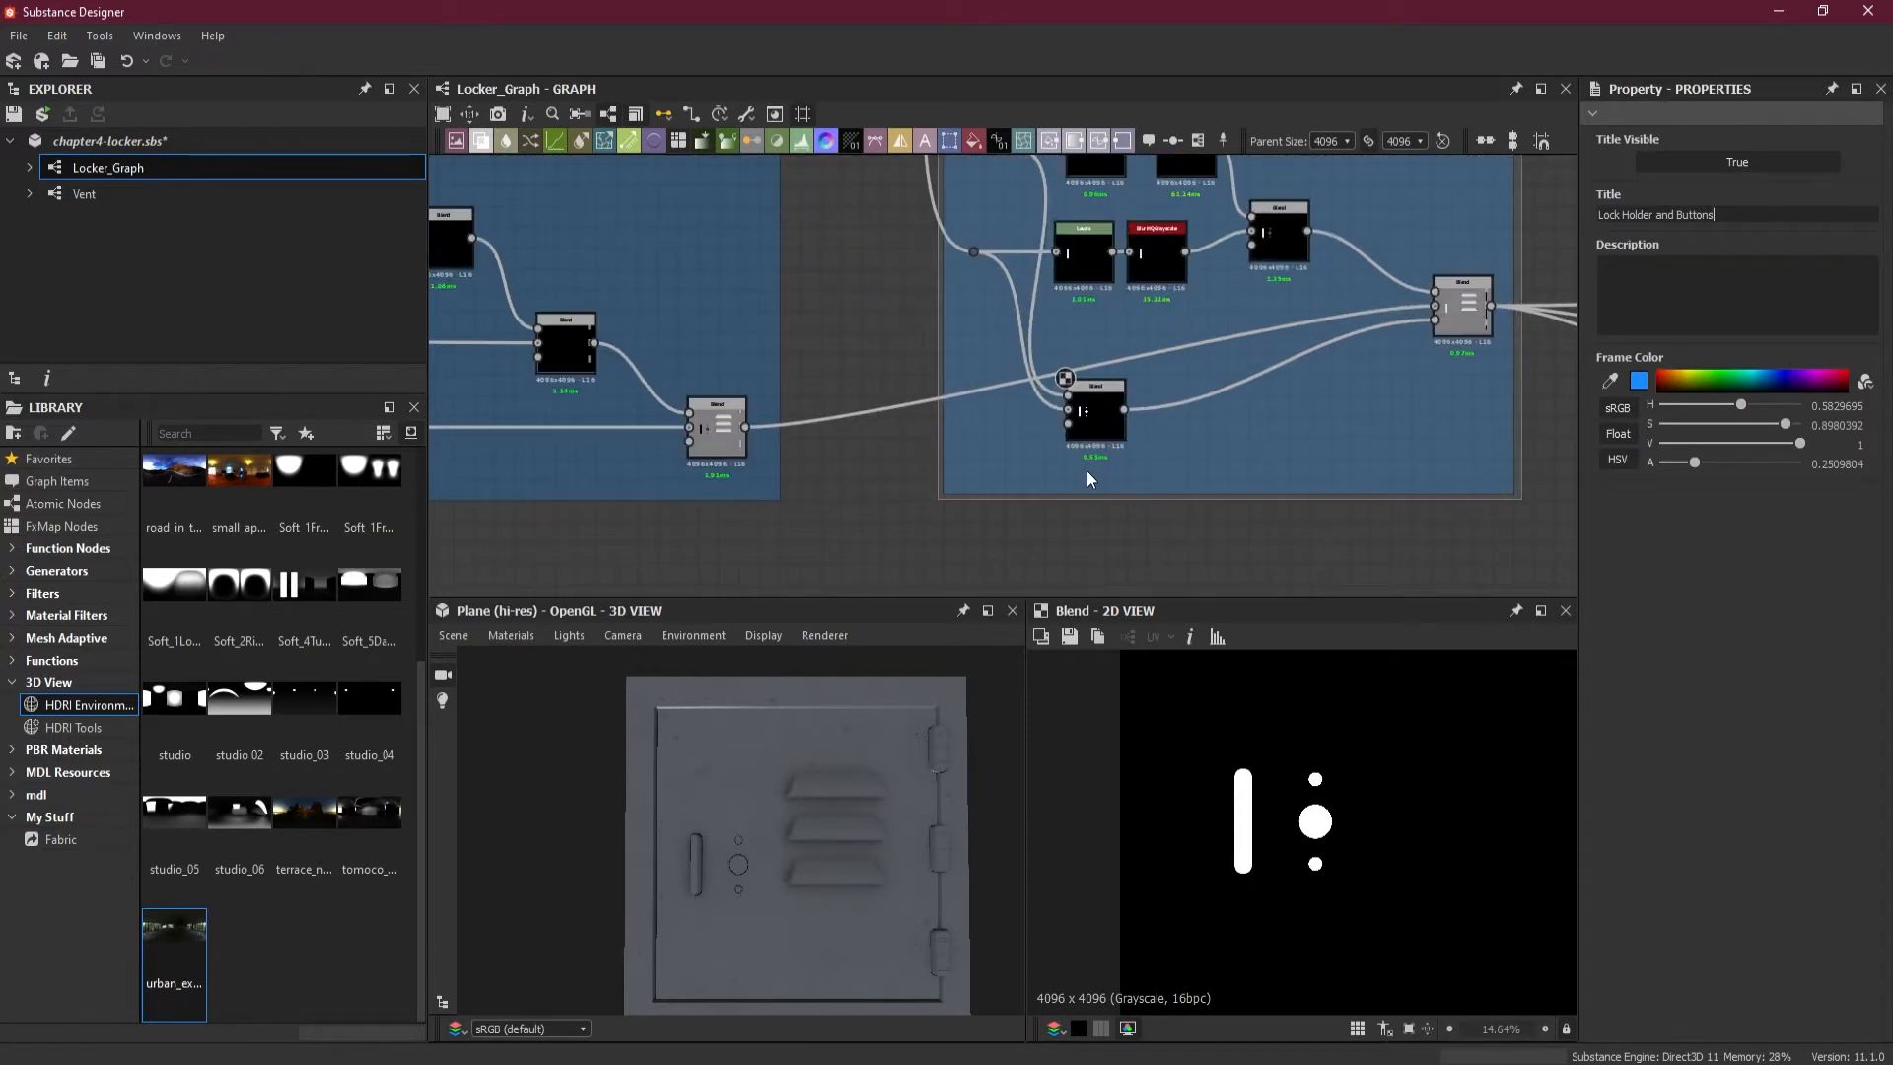
pyautogui.click(984, 386)
pyautogui.doubleClick(983, 389)
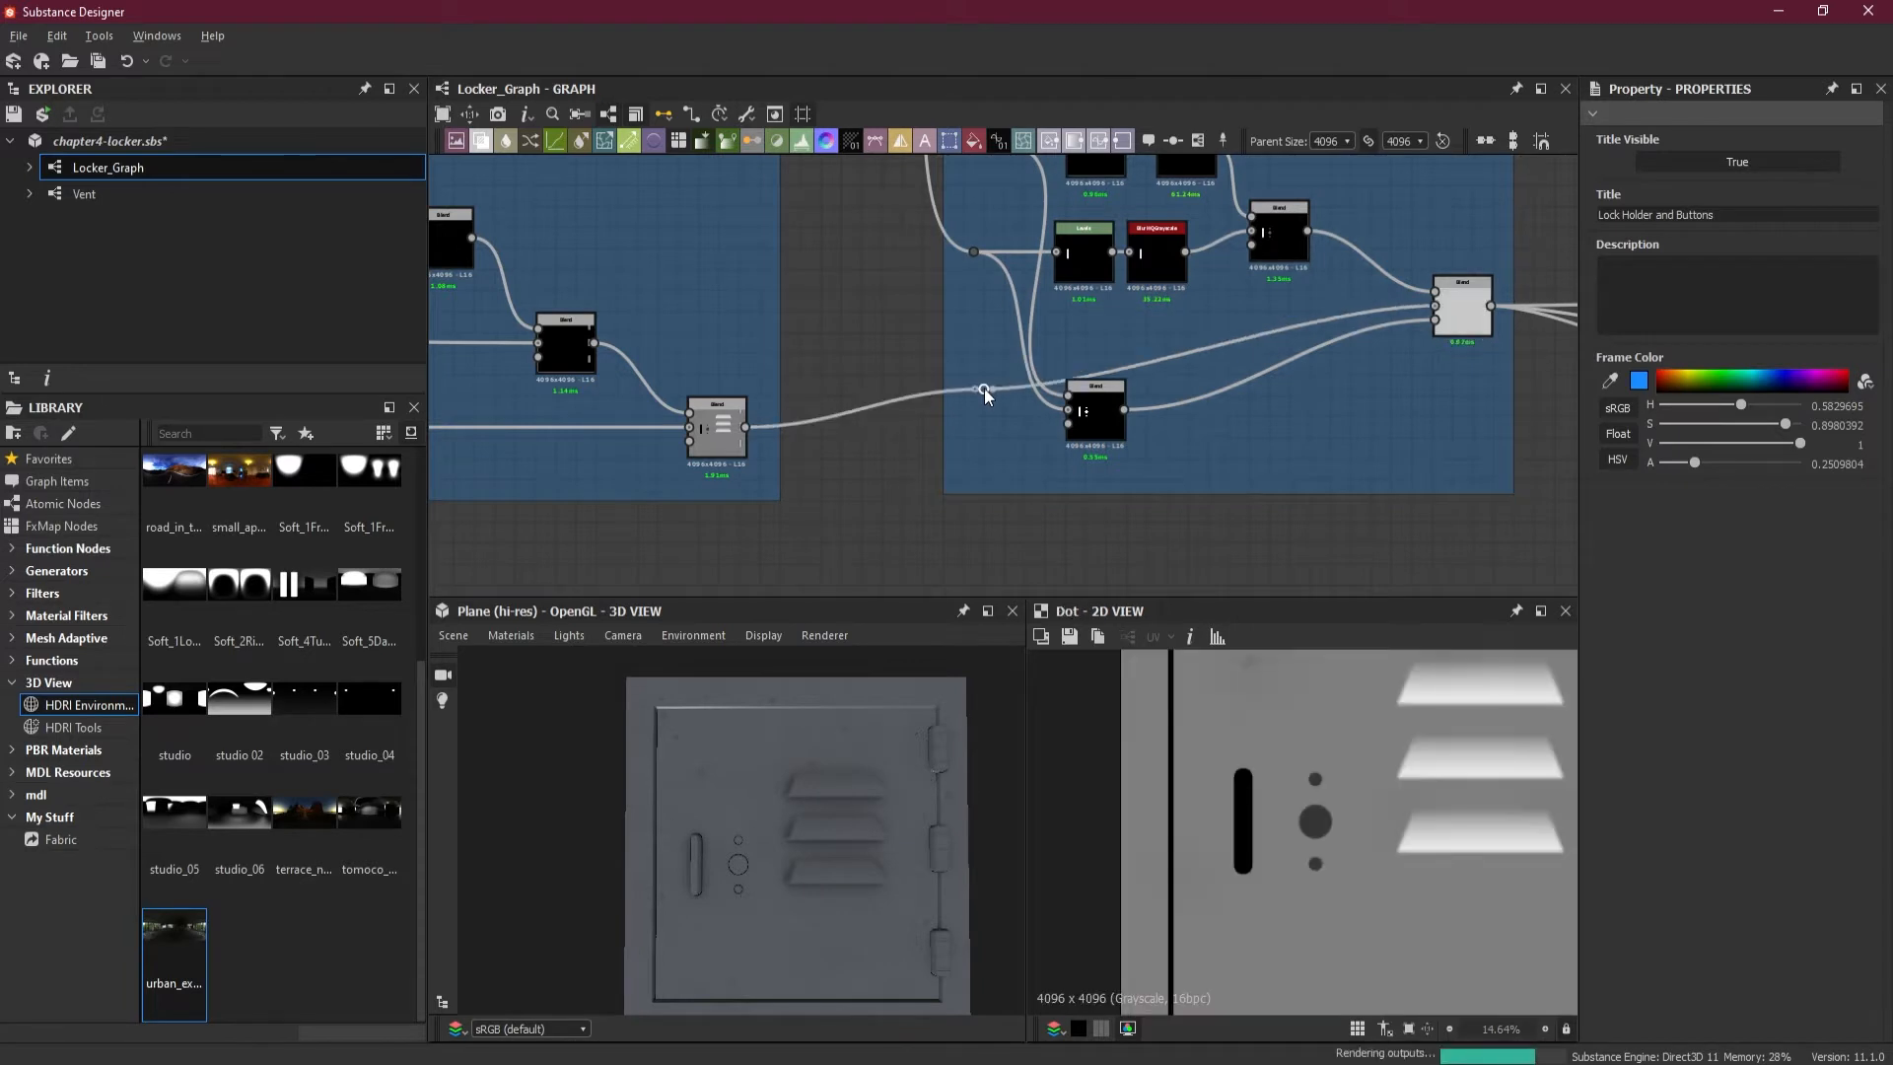
pyautogui.moveTo(983, 388); pyautogui.dragTo(994, 308)
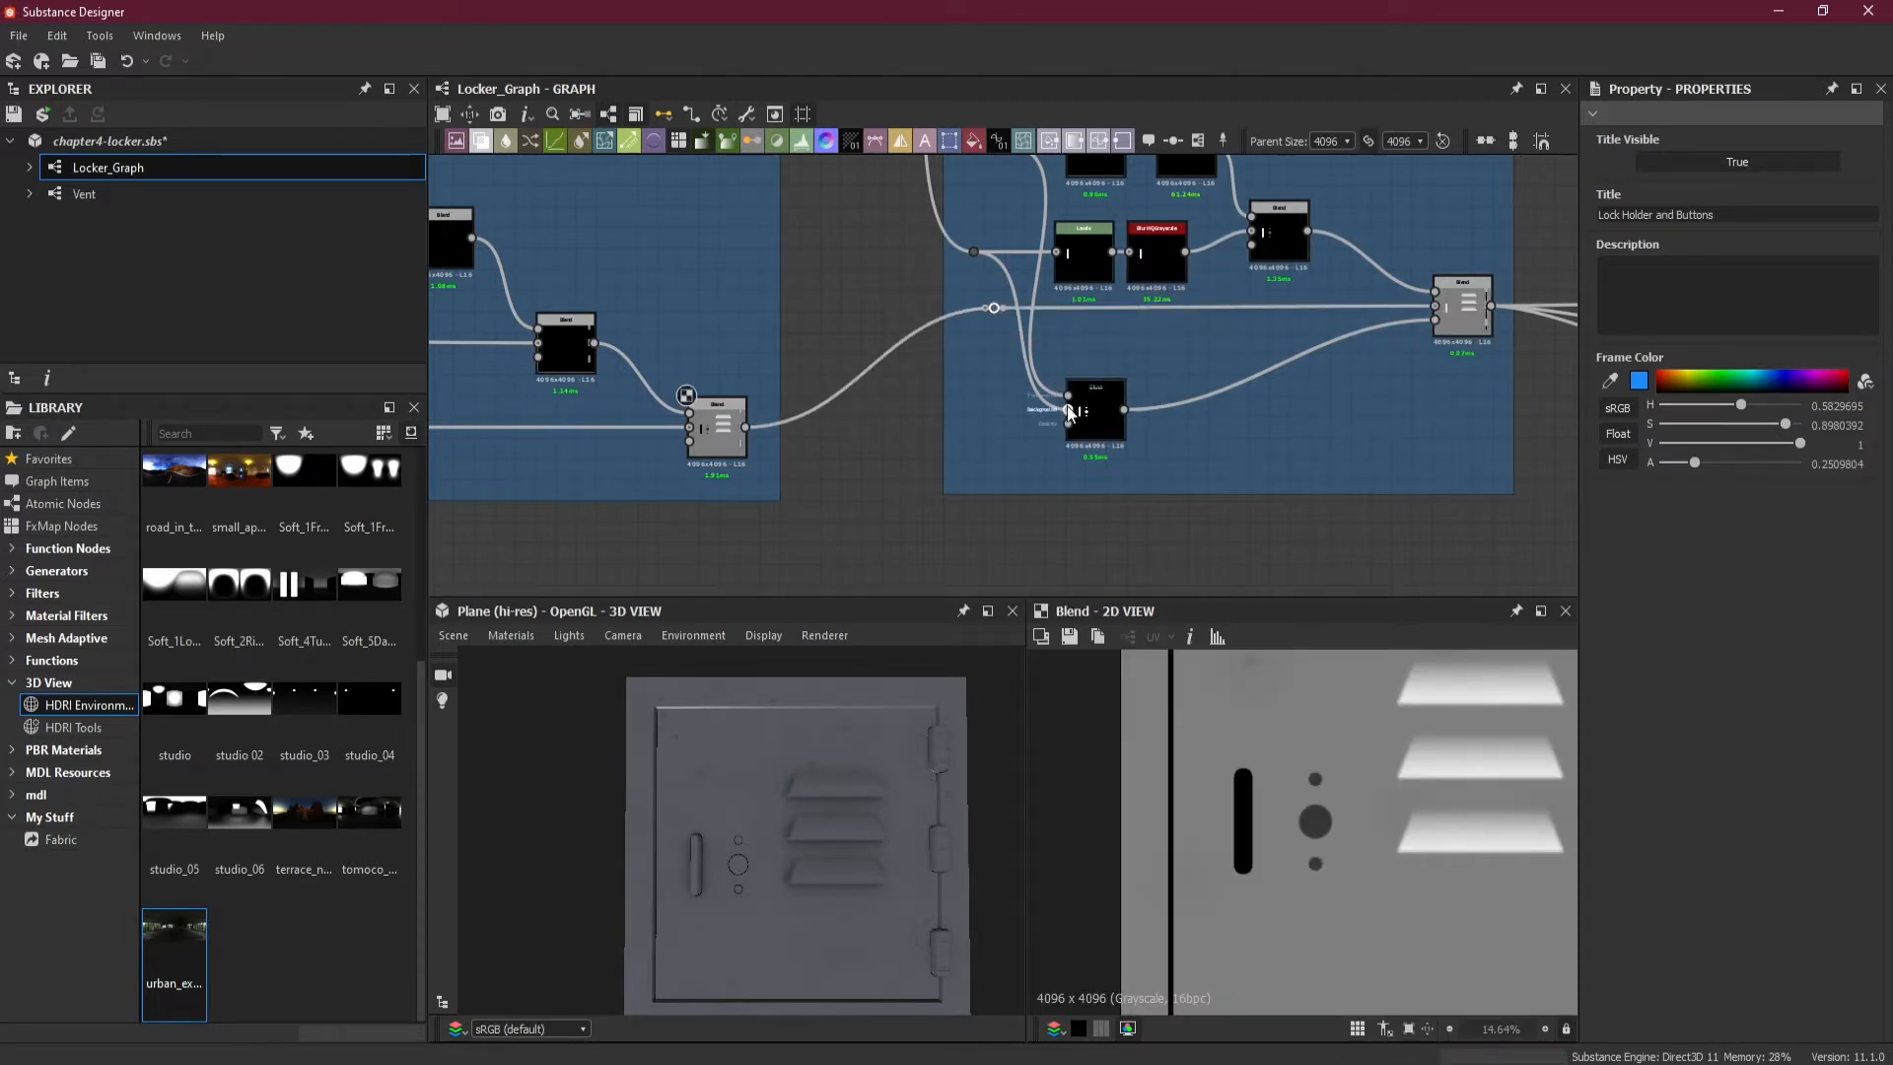
# - Save the locker package
pyautogui.scroll(-6, 1240, 440)
pyautogui.moveTo(1305, 483); pyautogui.dragTo(1167, 465, button='middle')
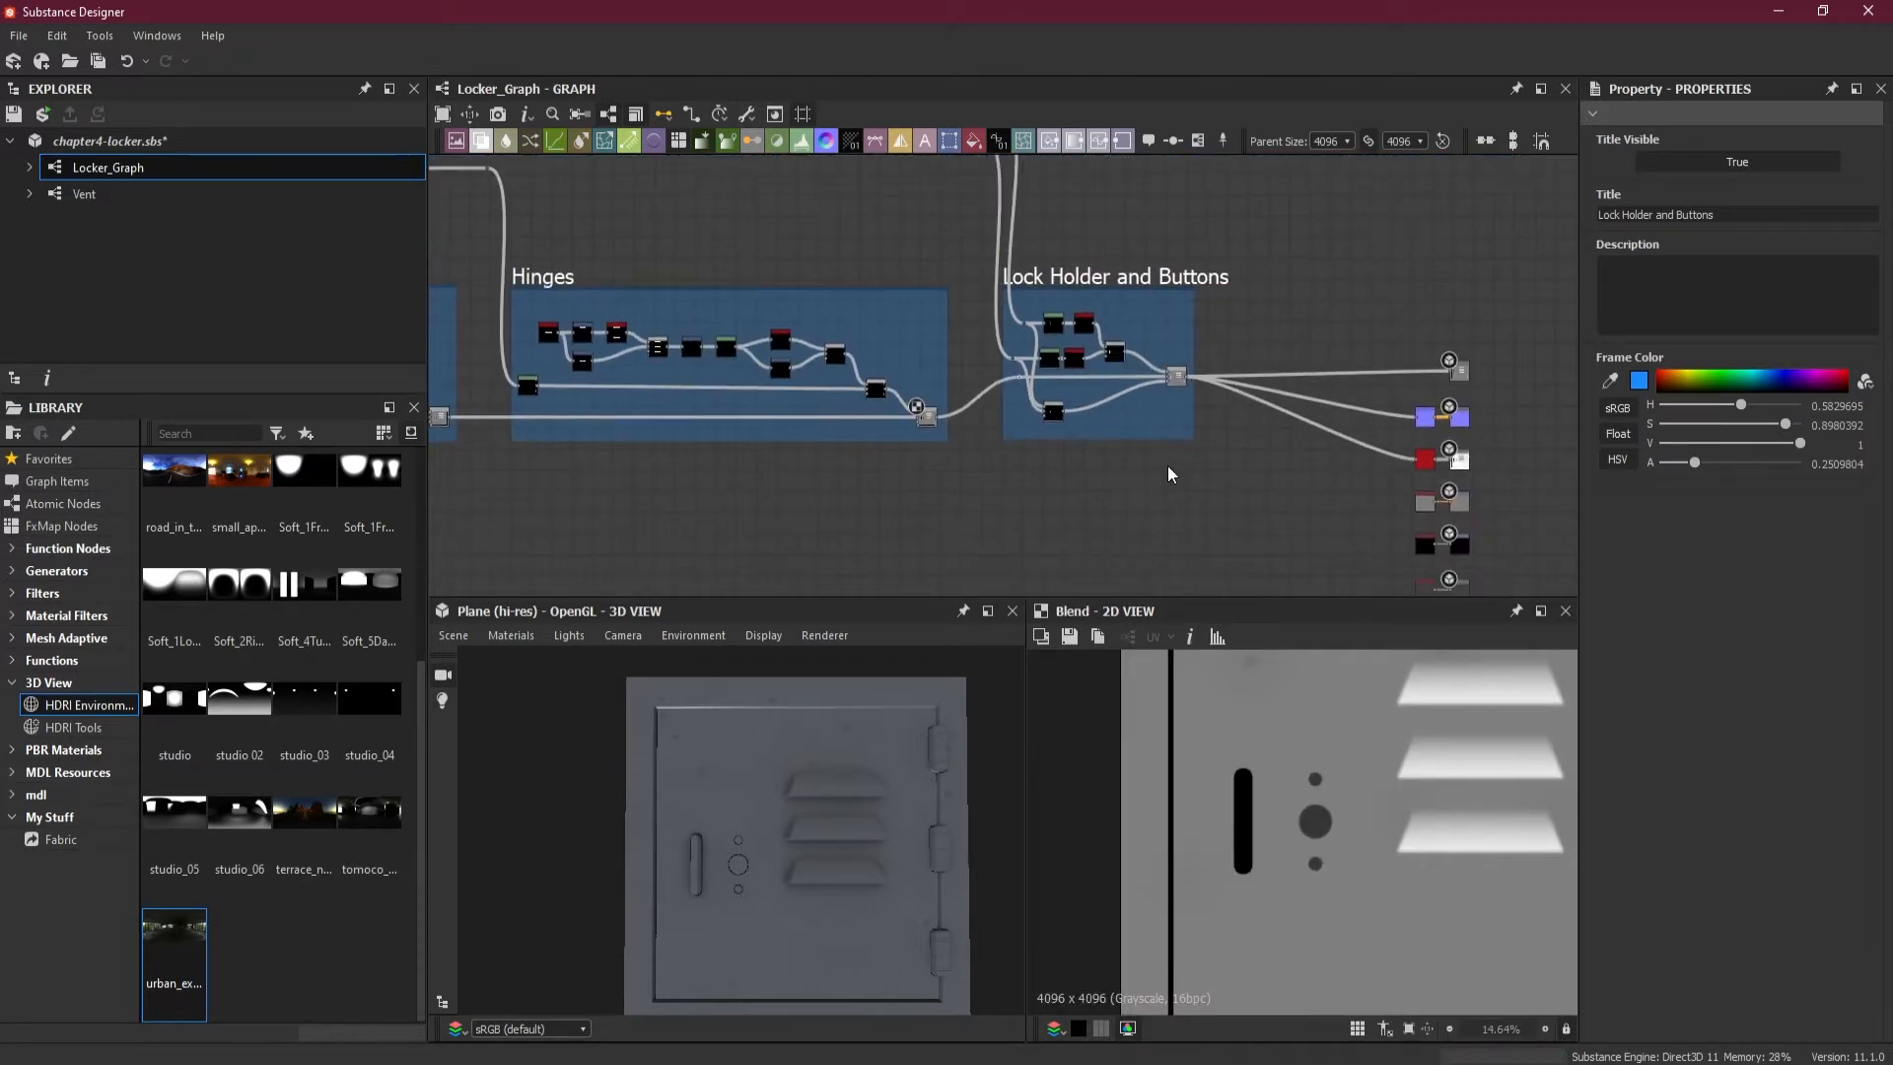
pyautogui.scroll(5, 1106, 443)
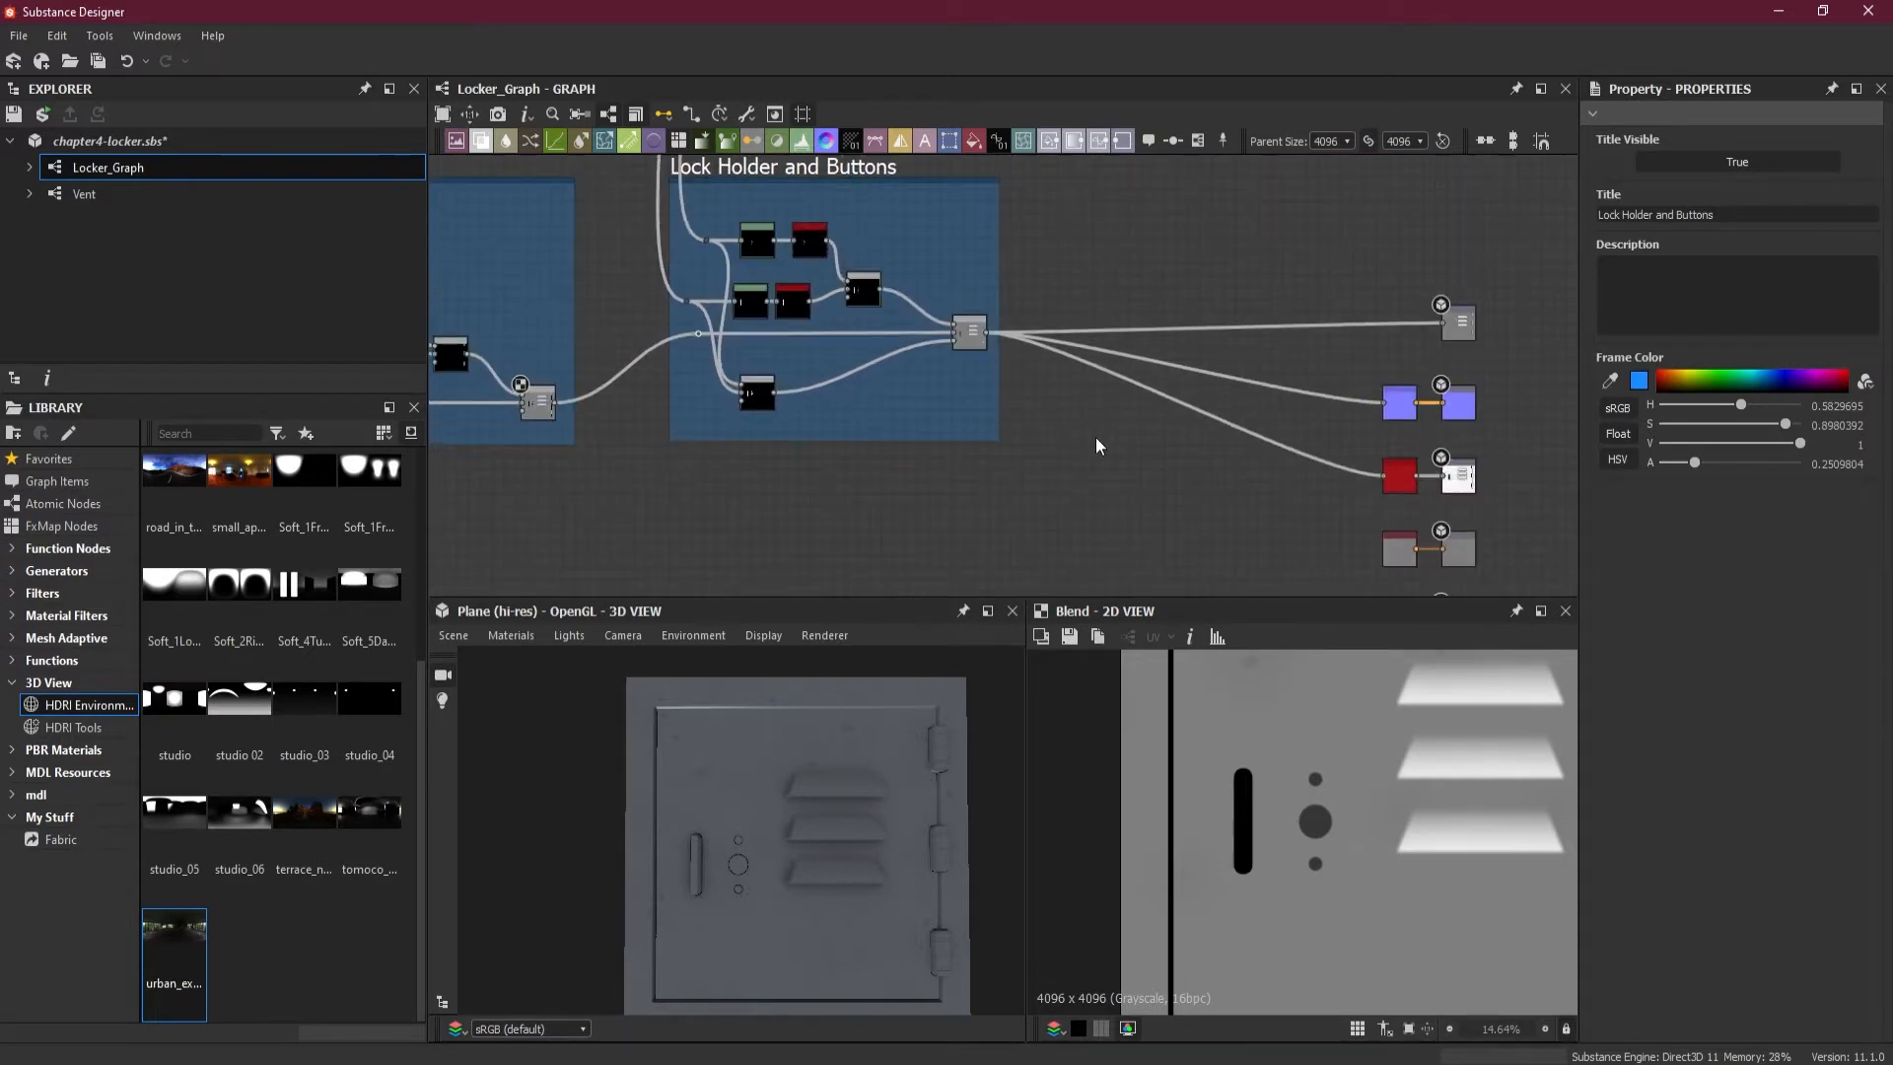
pyautogui.click(98, 61)
# - Set the output format of the Uniform Color node feeding Base Color to absolute, 16 Bits per Channel
pyautogui.scroll(3, 1148, 446)
pyautogui.scroll(-2, 1151, 447)
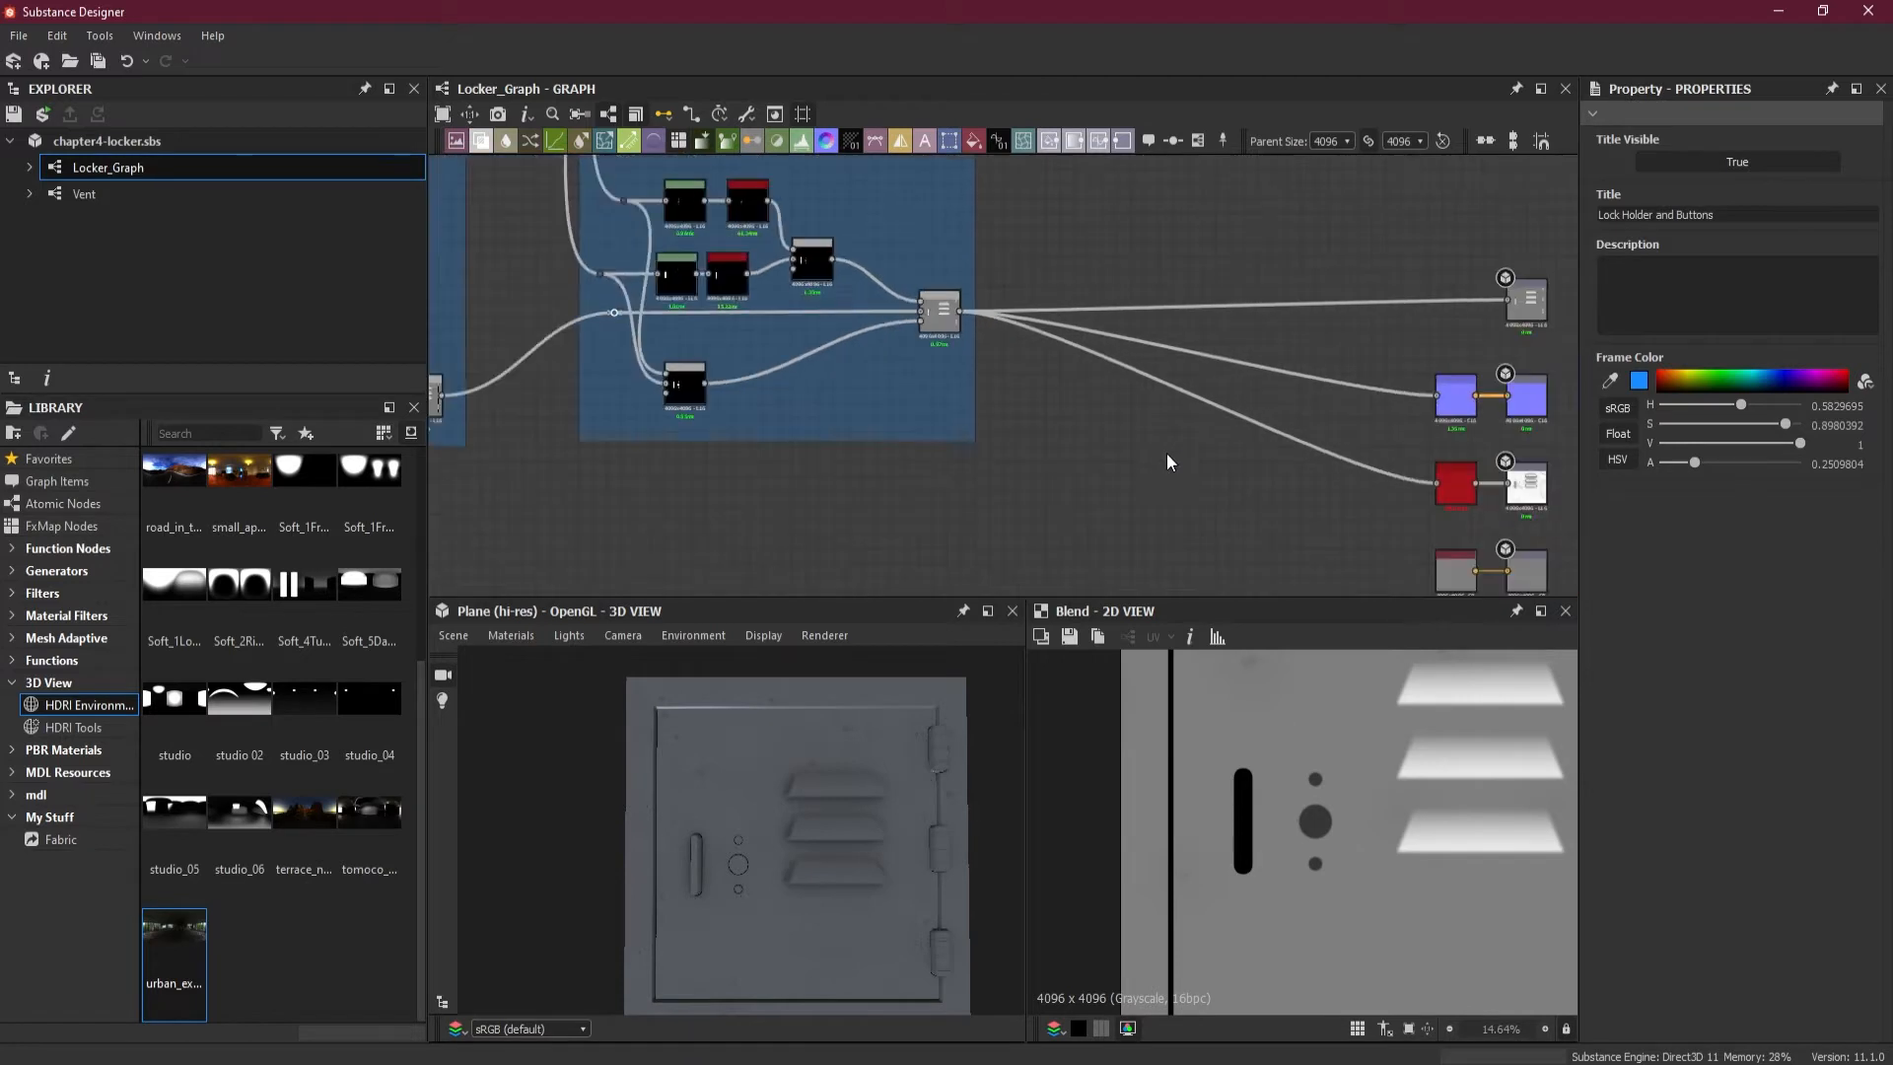
pyautogui.moveTo(1246, 465); pyautogui.dragTo(1079, 415, button='middle')
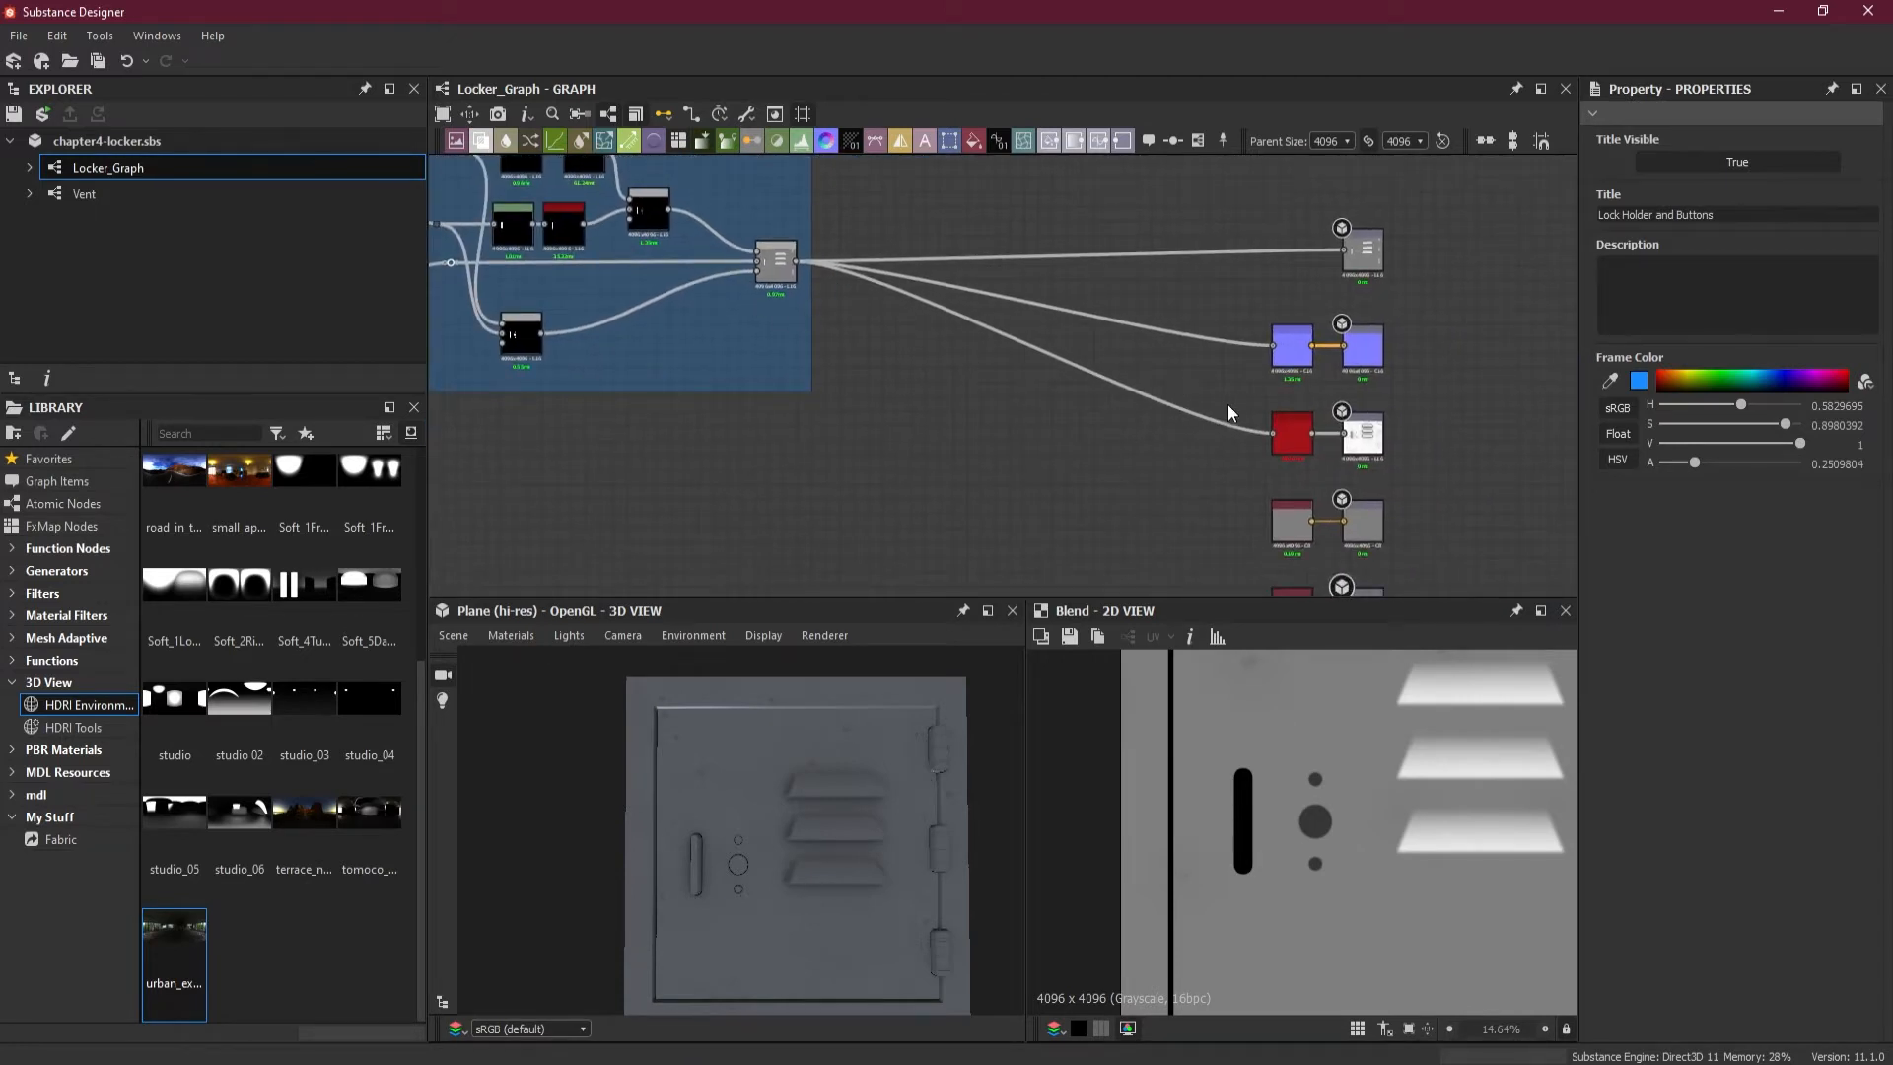
pyautogui.scroll(4, 1421, 428)
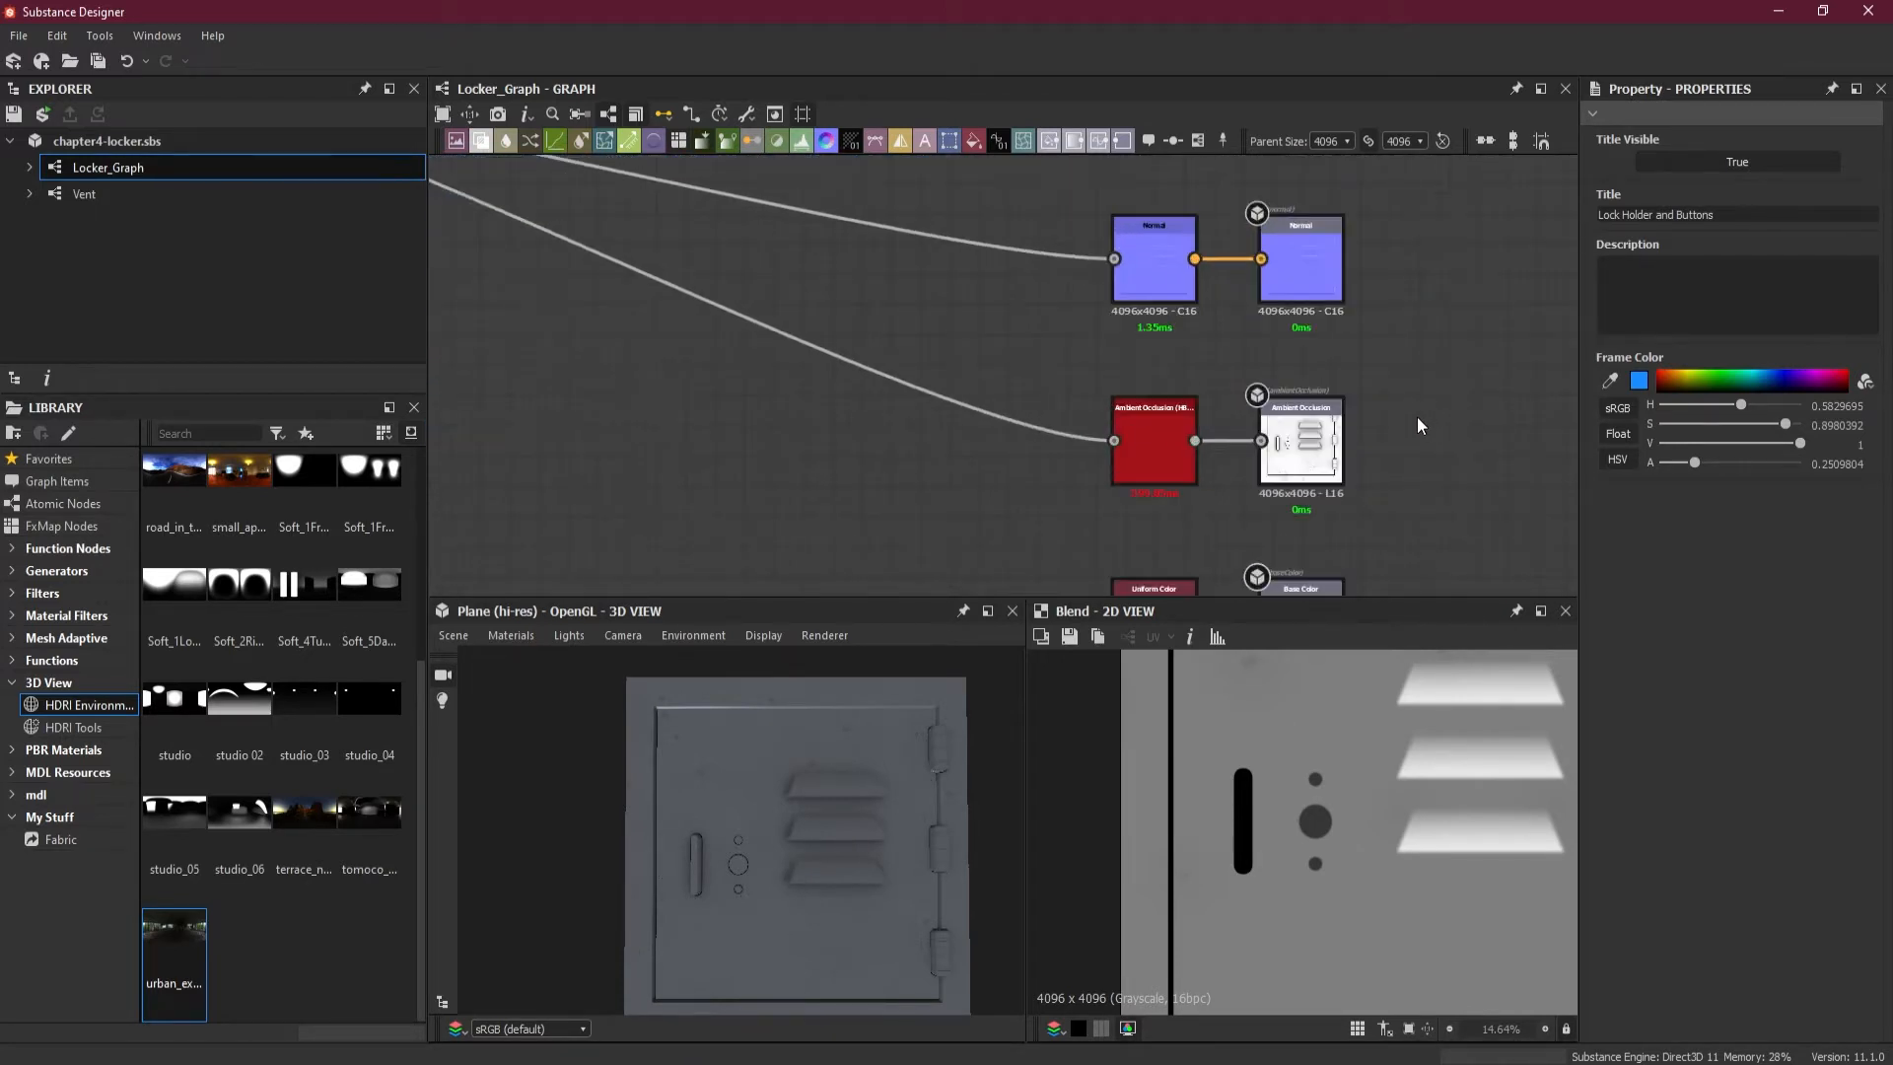
pyautogui.scroll(-3, 1411, 414)
pyautogui.moveTo(1455, 490); pyautogui.dragTo(1461, 341, button='middle')
pyautogui.scroll(3, 1461, 341)
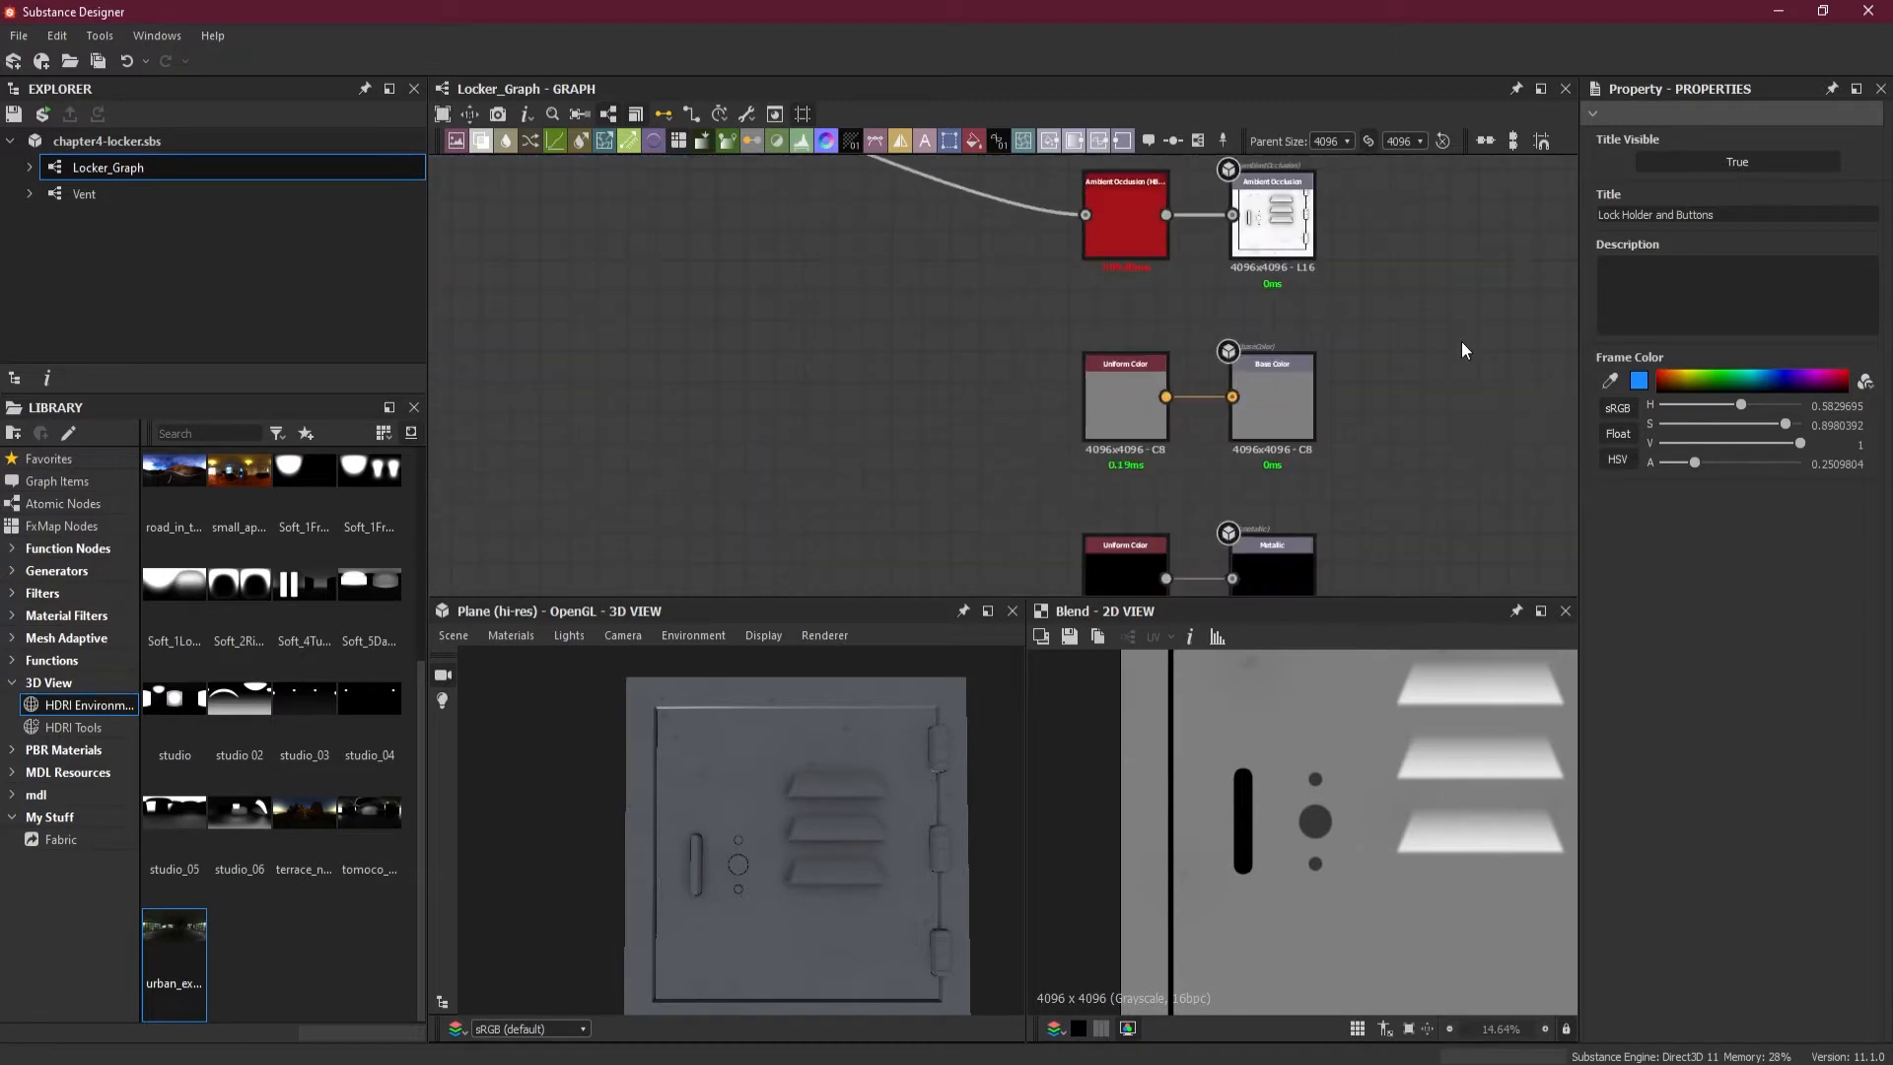
pyautogui.scroll(2, 1461, 341)
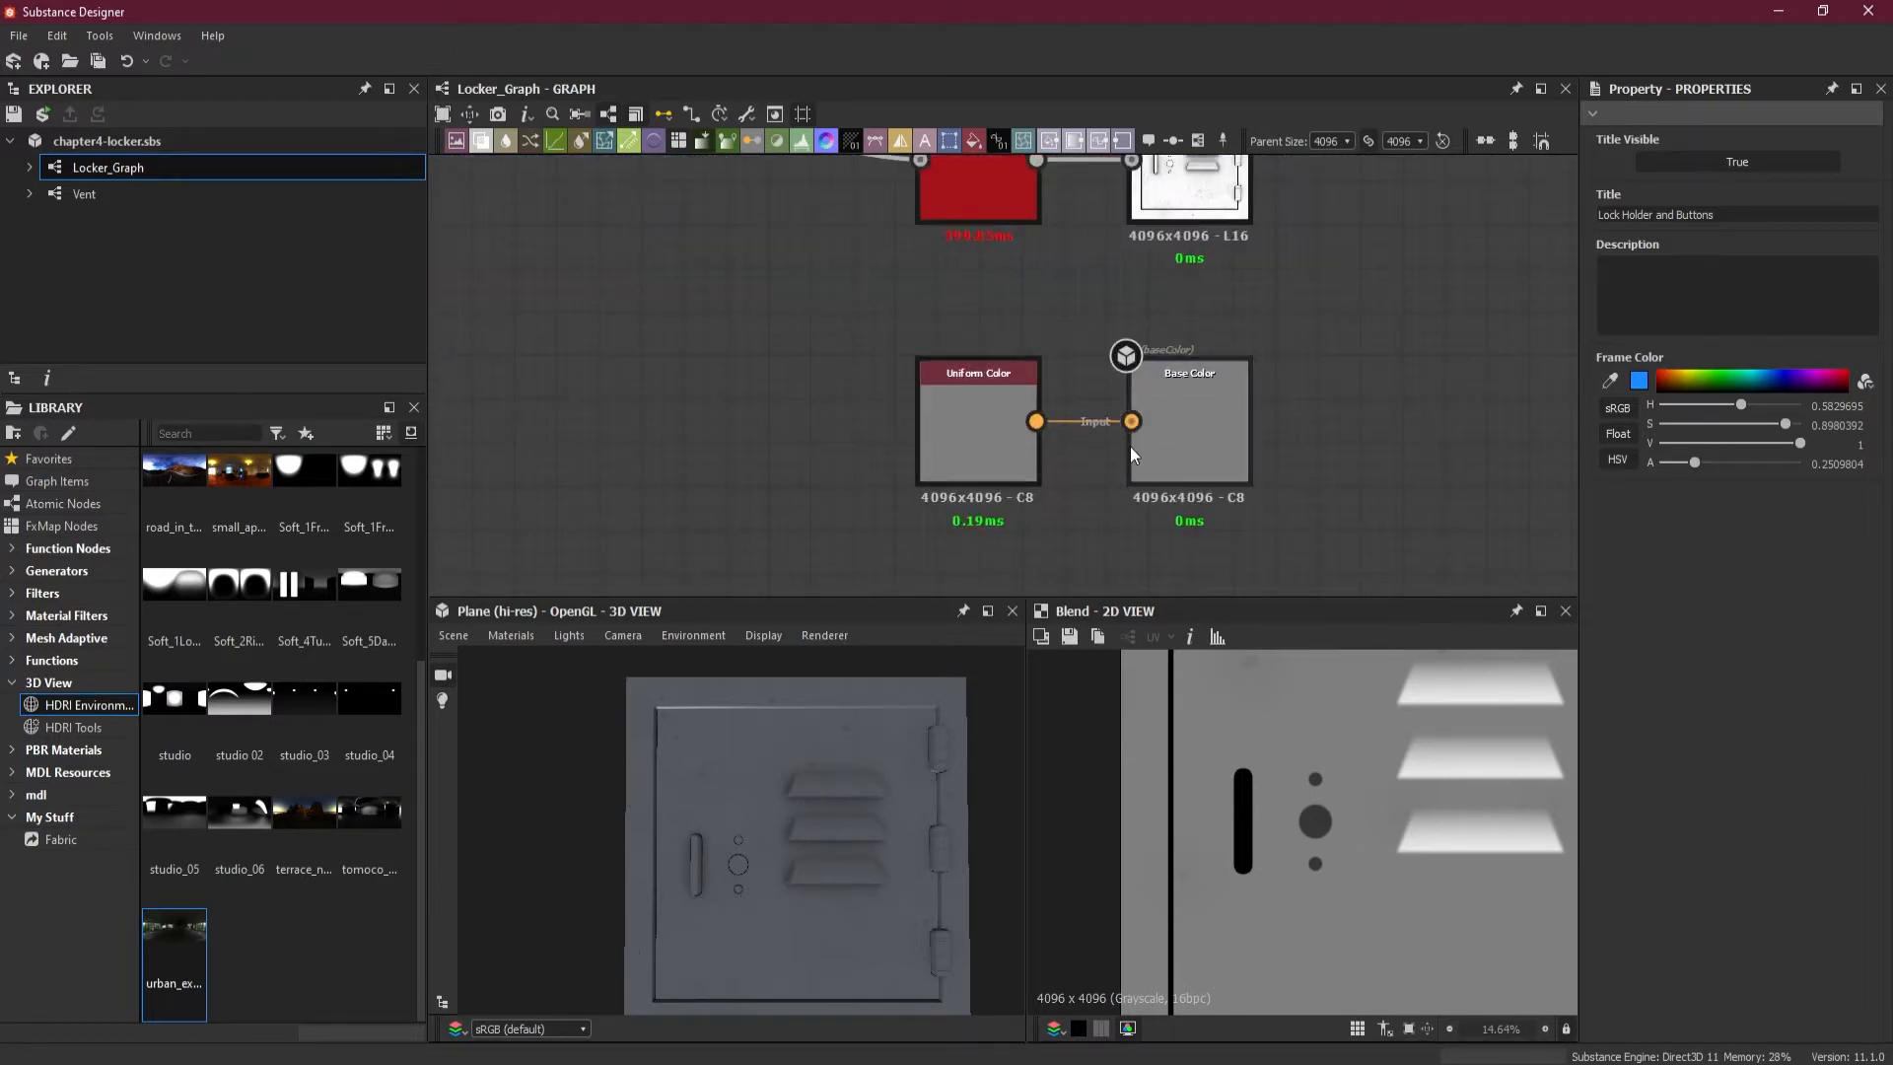
pyautogui.click(1206, 432)
pyautogui.click(1015, 458)
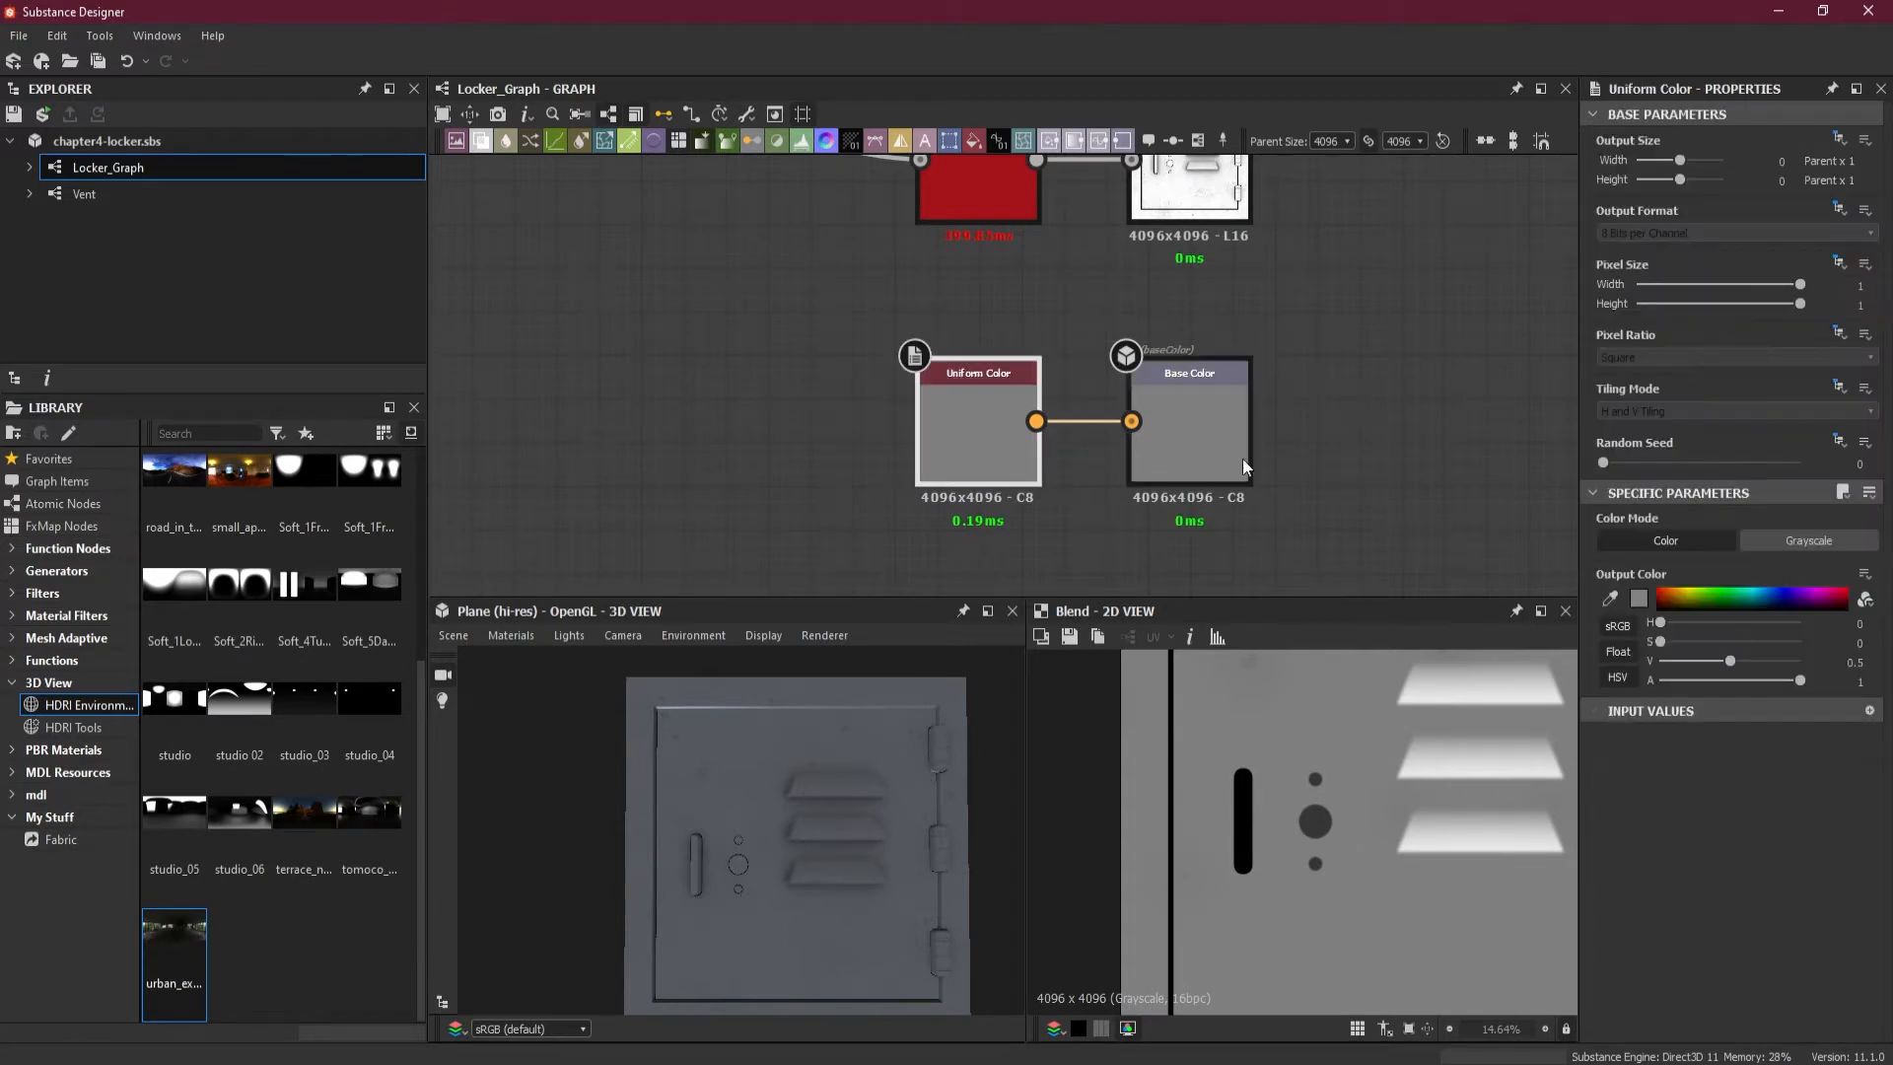
pyautogui.click(1839, 211)
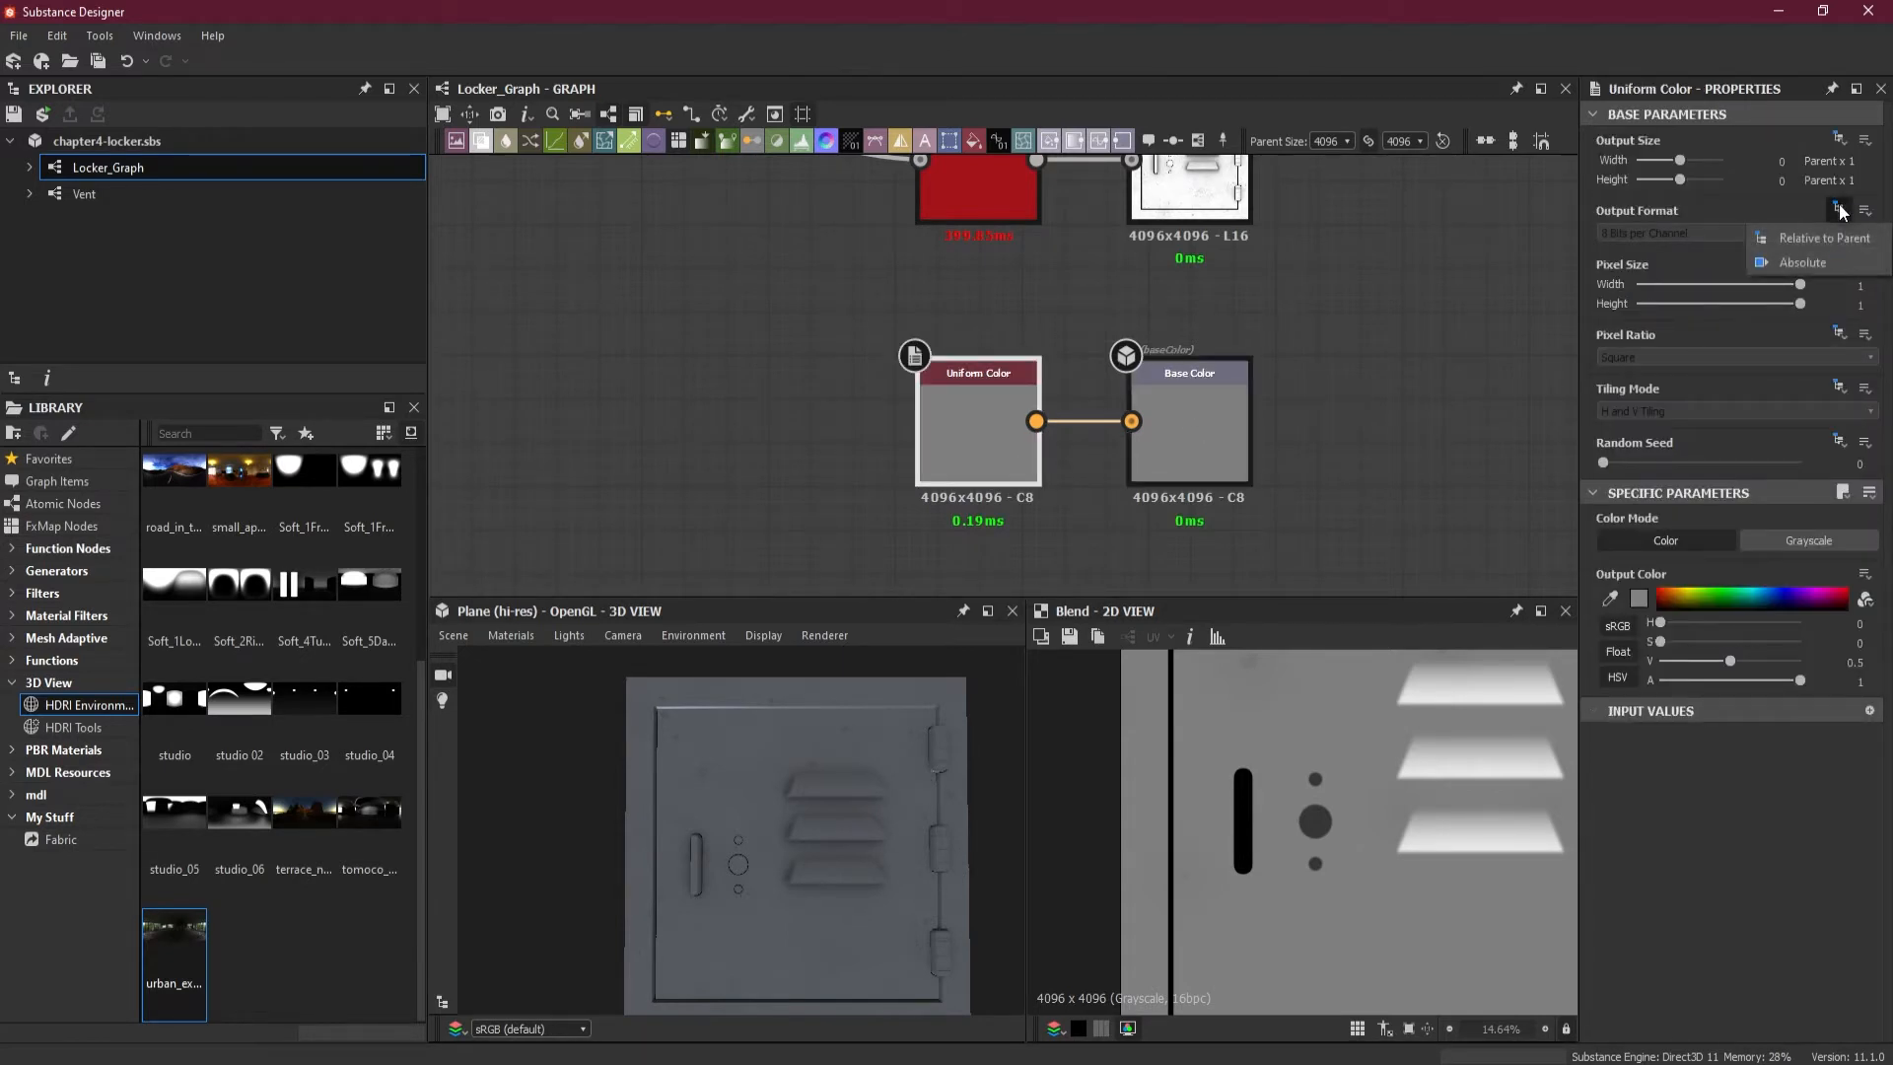
pyautogui.click(1839, 261)
pyautogui.click(1729, 233)
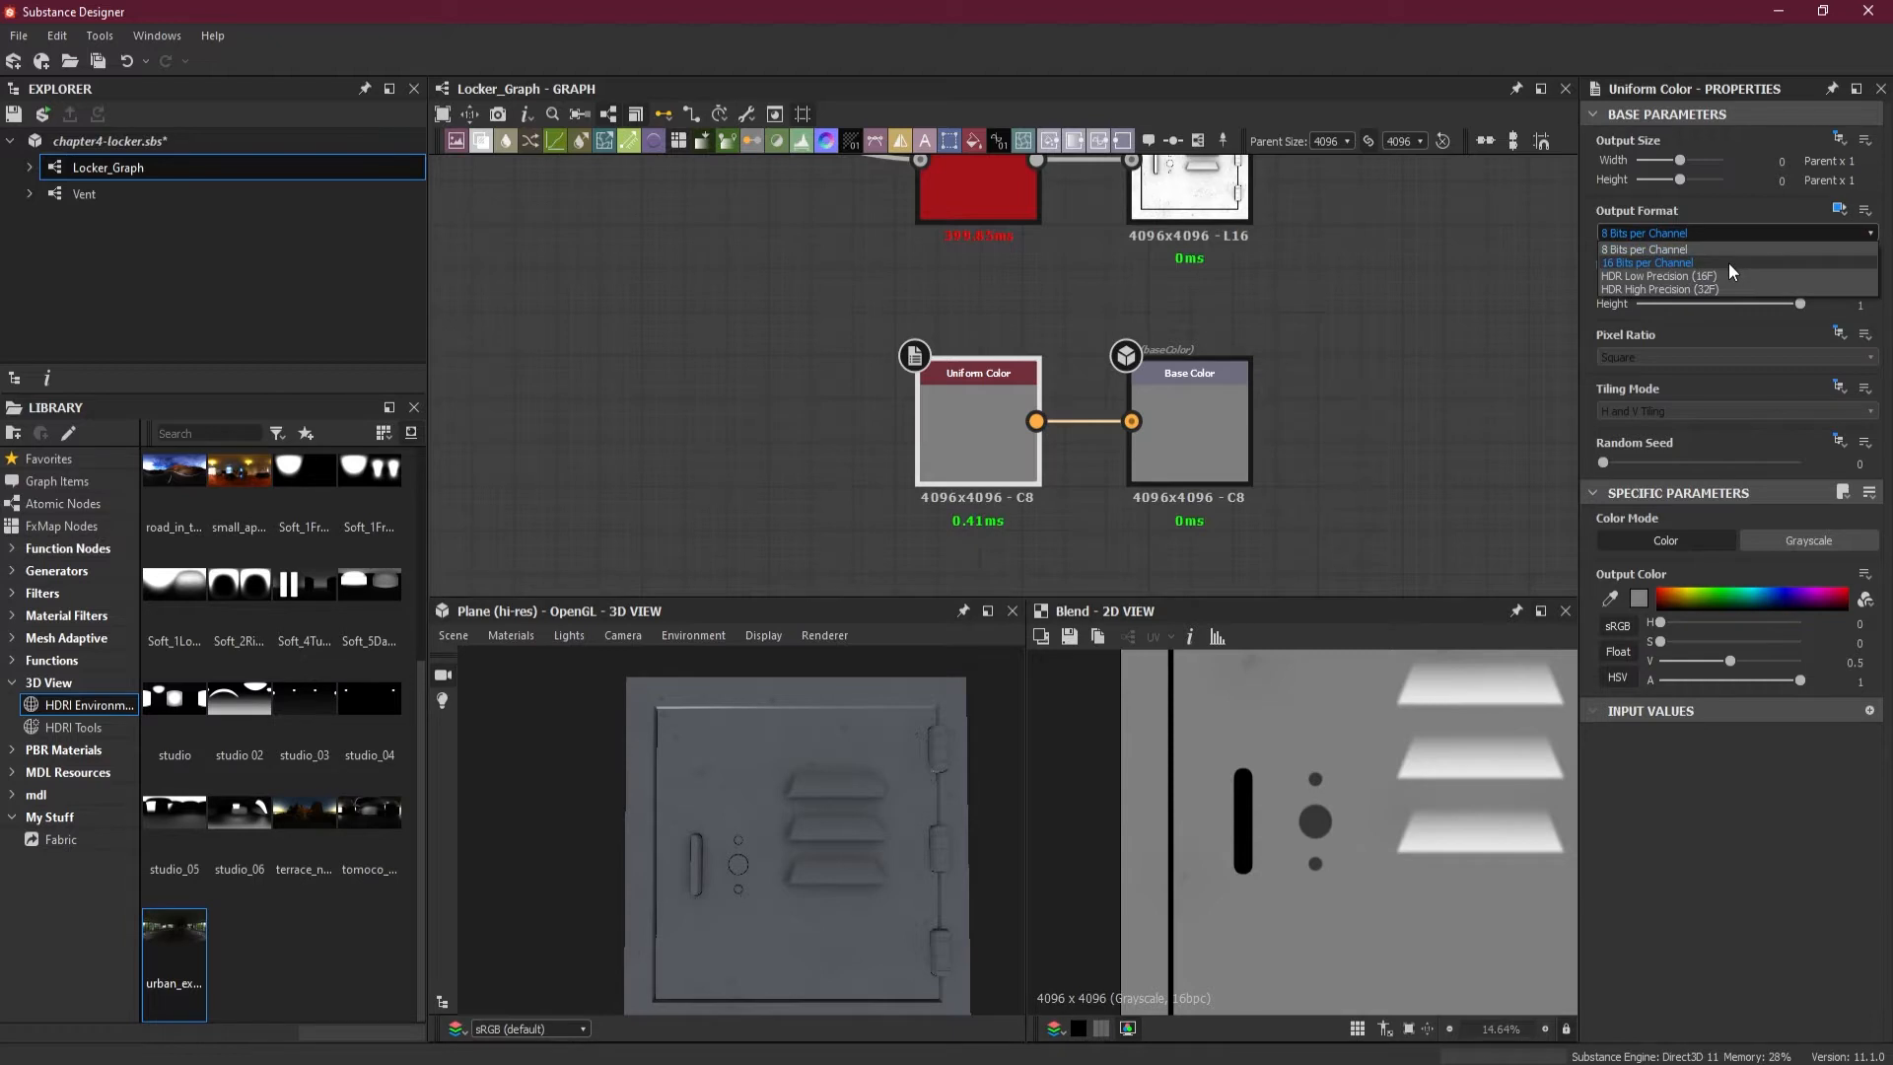
pyautogui.click(1729, 262)
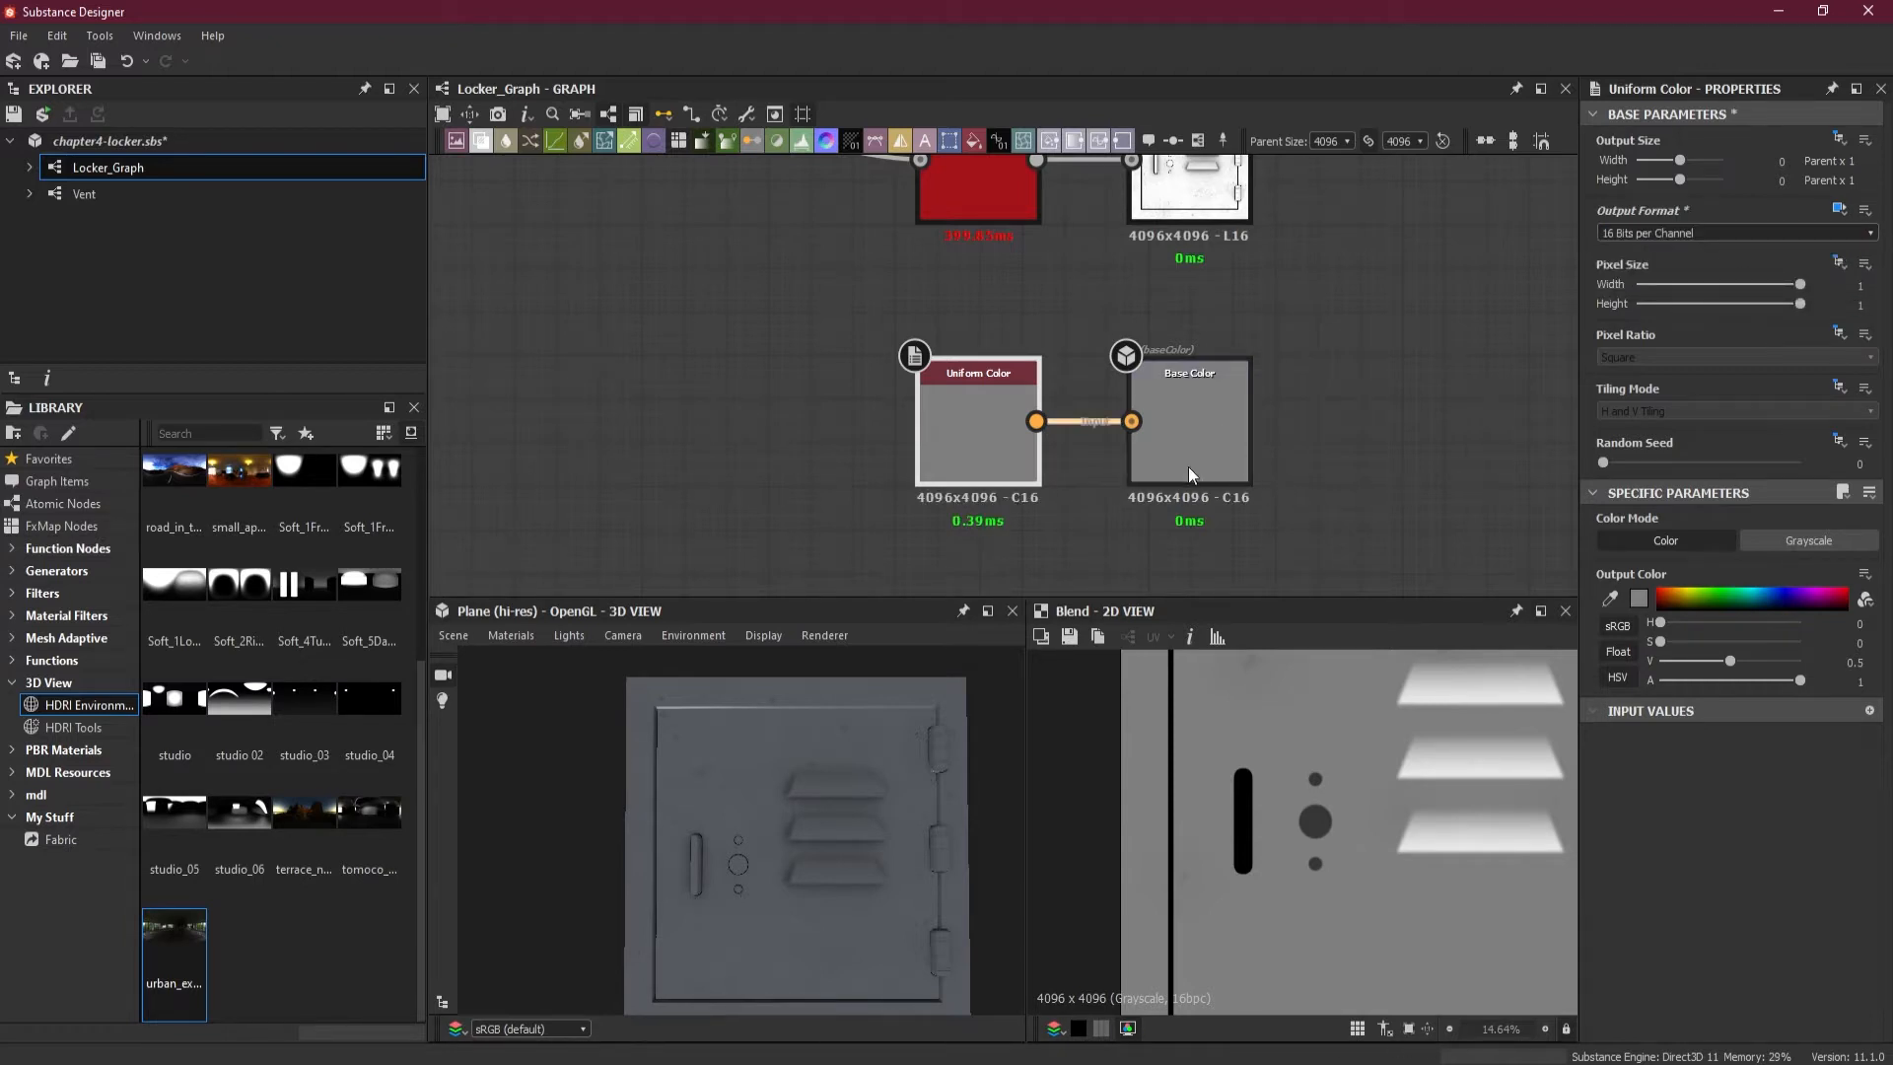
# - Move the Base Color's Uniform Color node back along the graph to just below the Butons Gap frame
pyautogui.scroll(-4, 975, 505)
pyautogui.moveTo(878, 500); pyautogui.dragTo(1288, 479, button='middle')
pyautogui.moveTo(1378, 455); pyautogui.dragTo(703, 452)
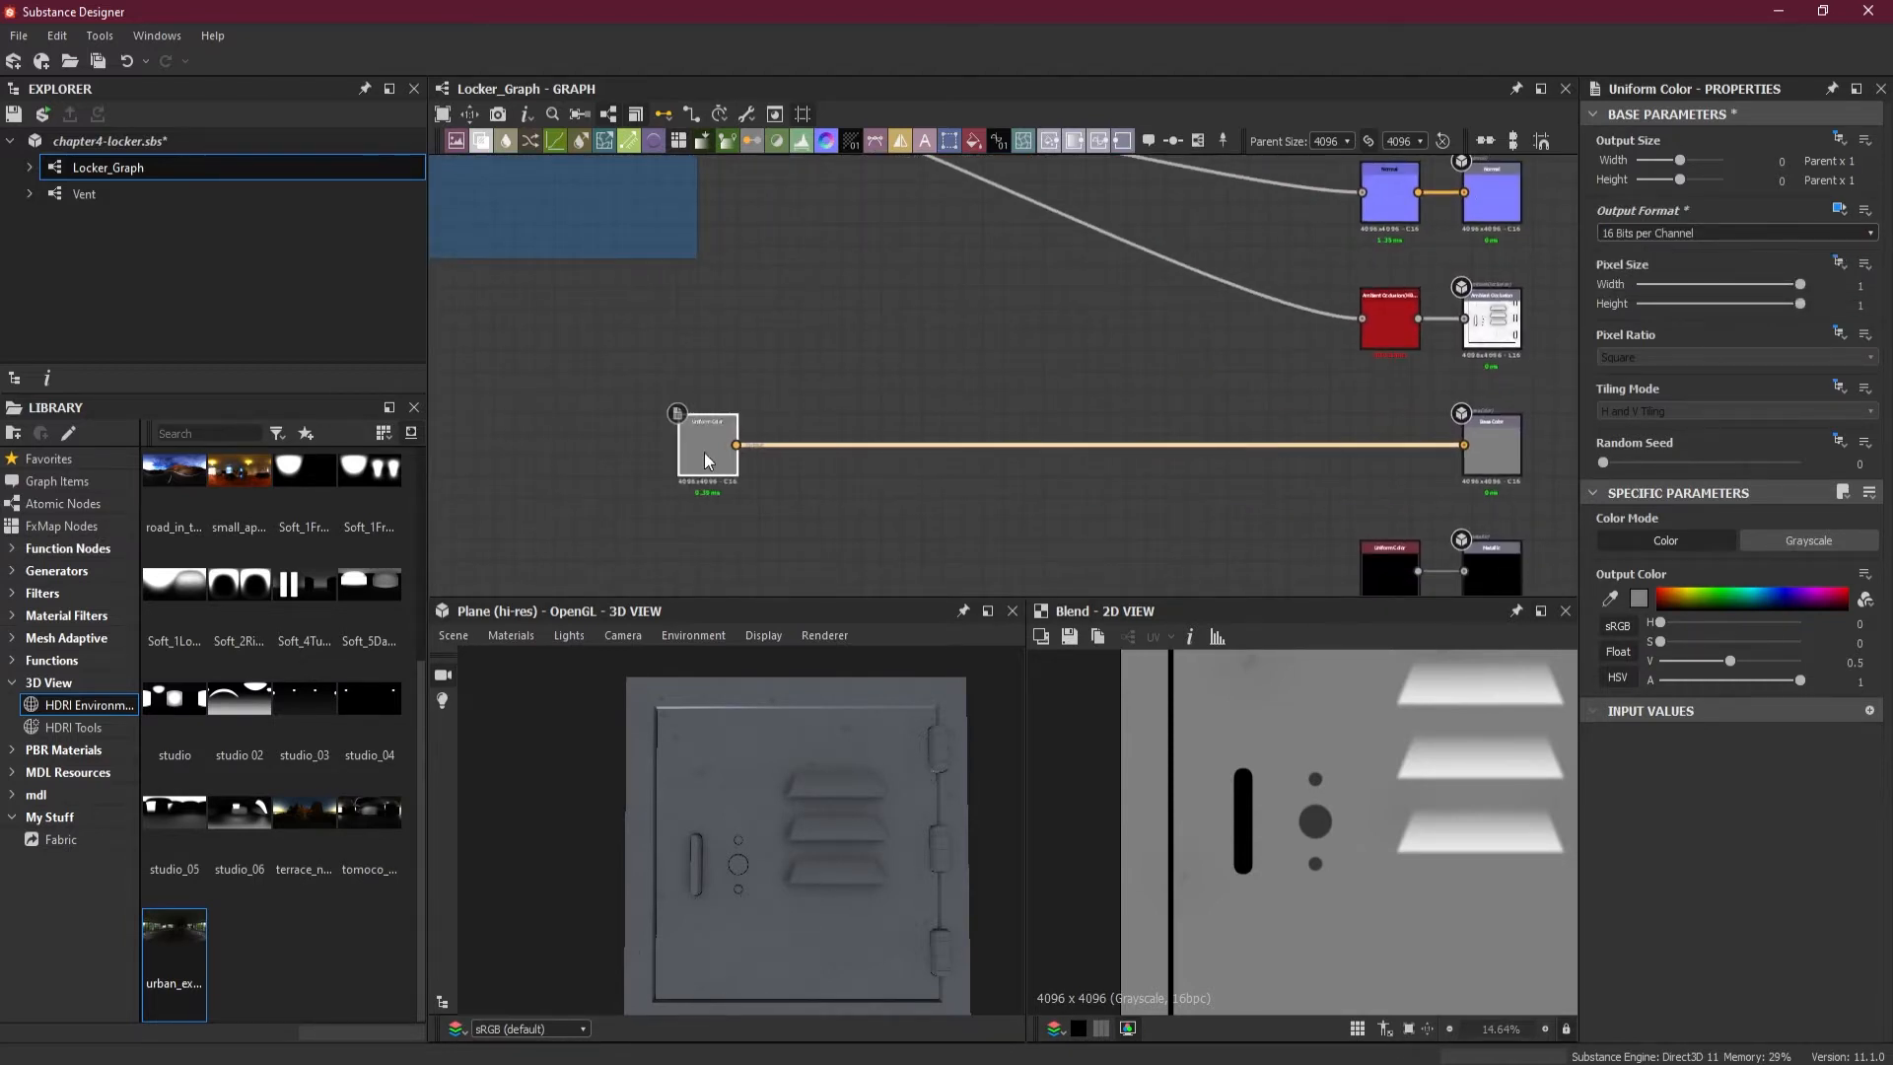
pyautogui.scroll(-5, 739, 467)
pyautogui.moveTo(814, 513); pyautogui.dragTo(1425, 514, button='middle')
pyautogui.moveTo(1333, 464); pyautogui.dragTo(690, 455)
pyautogui.moveTo(739, 523); pyautogui.dragTo(1400, 523, button='middle')
pyautogui.moveTo(1335, 469); pyautogui.dragTo(744, 459)
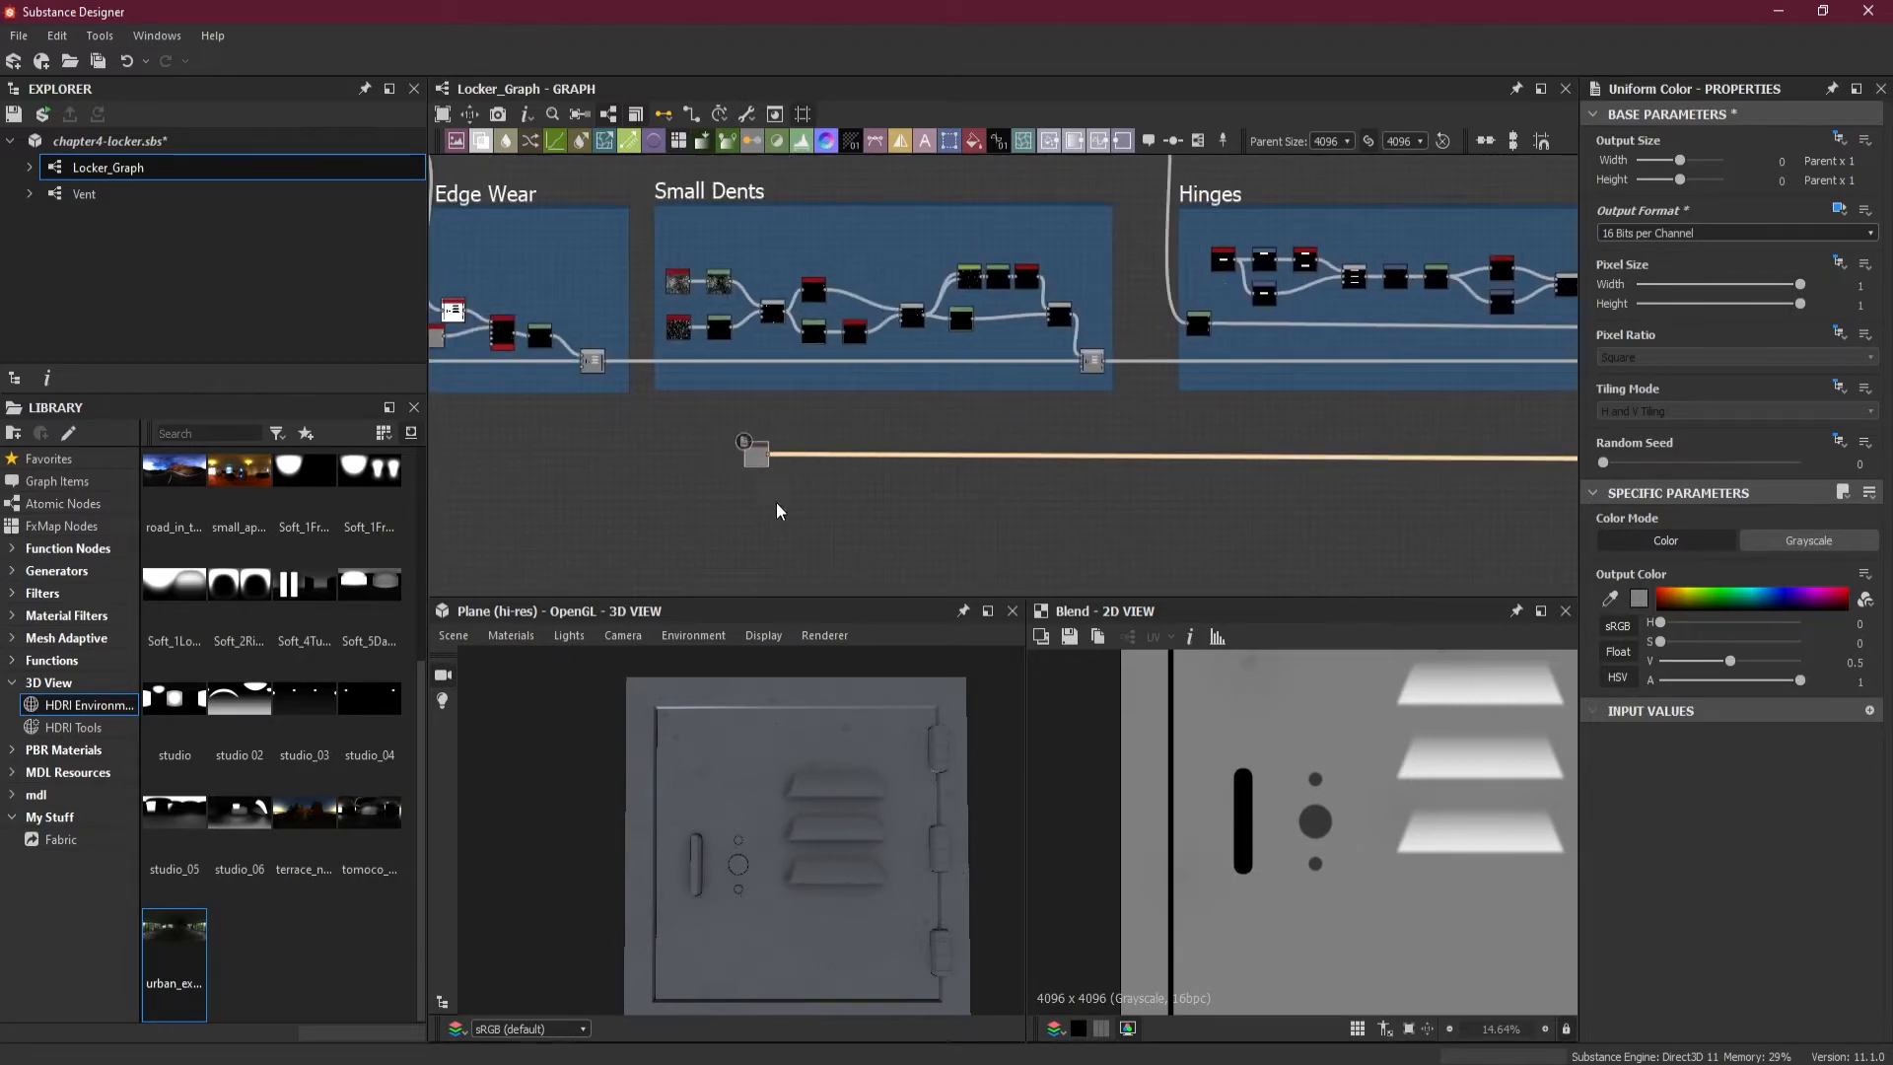
pyautogui.moveTo(779, 511); pyautogui.dragTo(1323, 511, button='middle')
pyautogui.moveTo(1270, 465); pyautogui.dragTo(513, 466)
pyautogui.moveTo(659, 537); pyautogui.dragTo(1386, 540, button='middle')
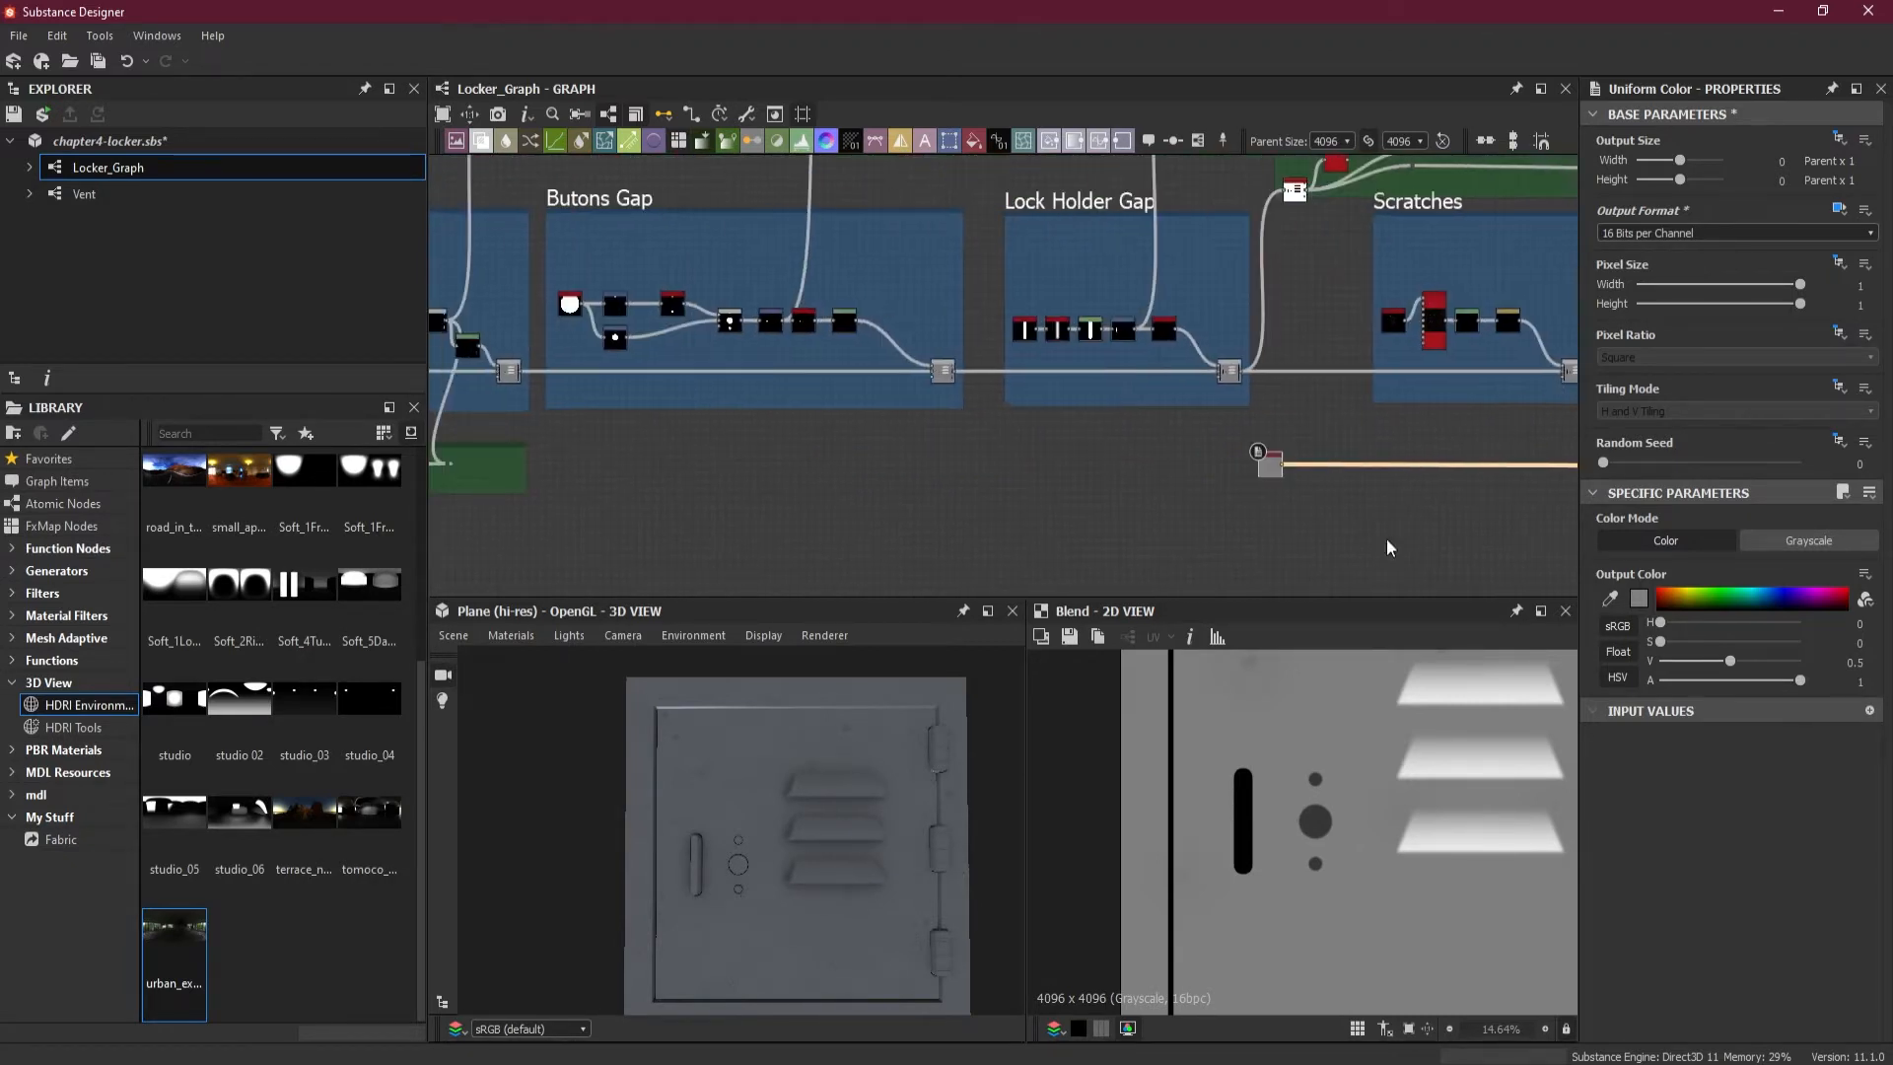
pyautogui.moveTo(1268, 477); pyautogui.dragTo(840, 469)
pyautogui.scroll(-5, 843, 473)
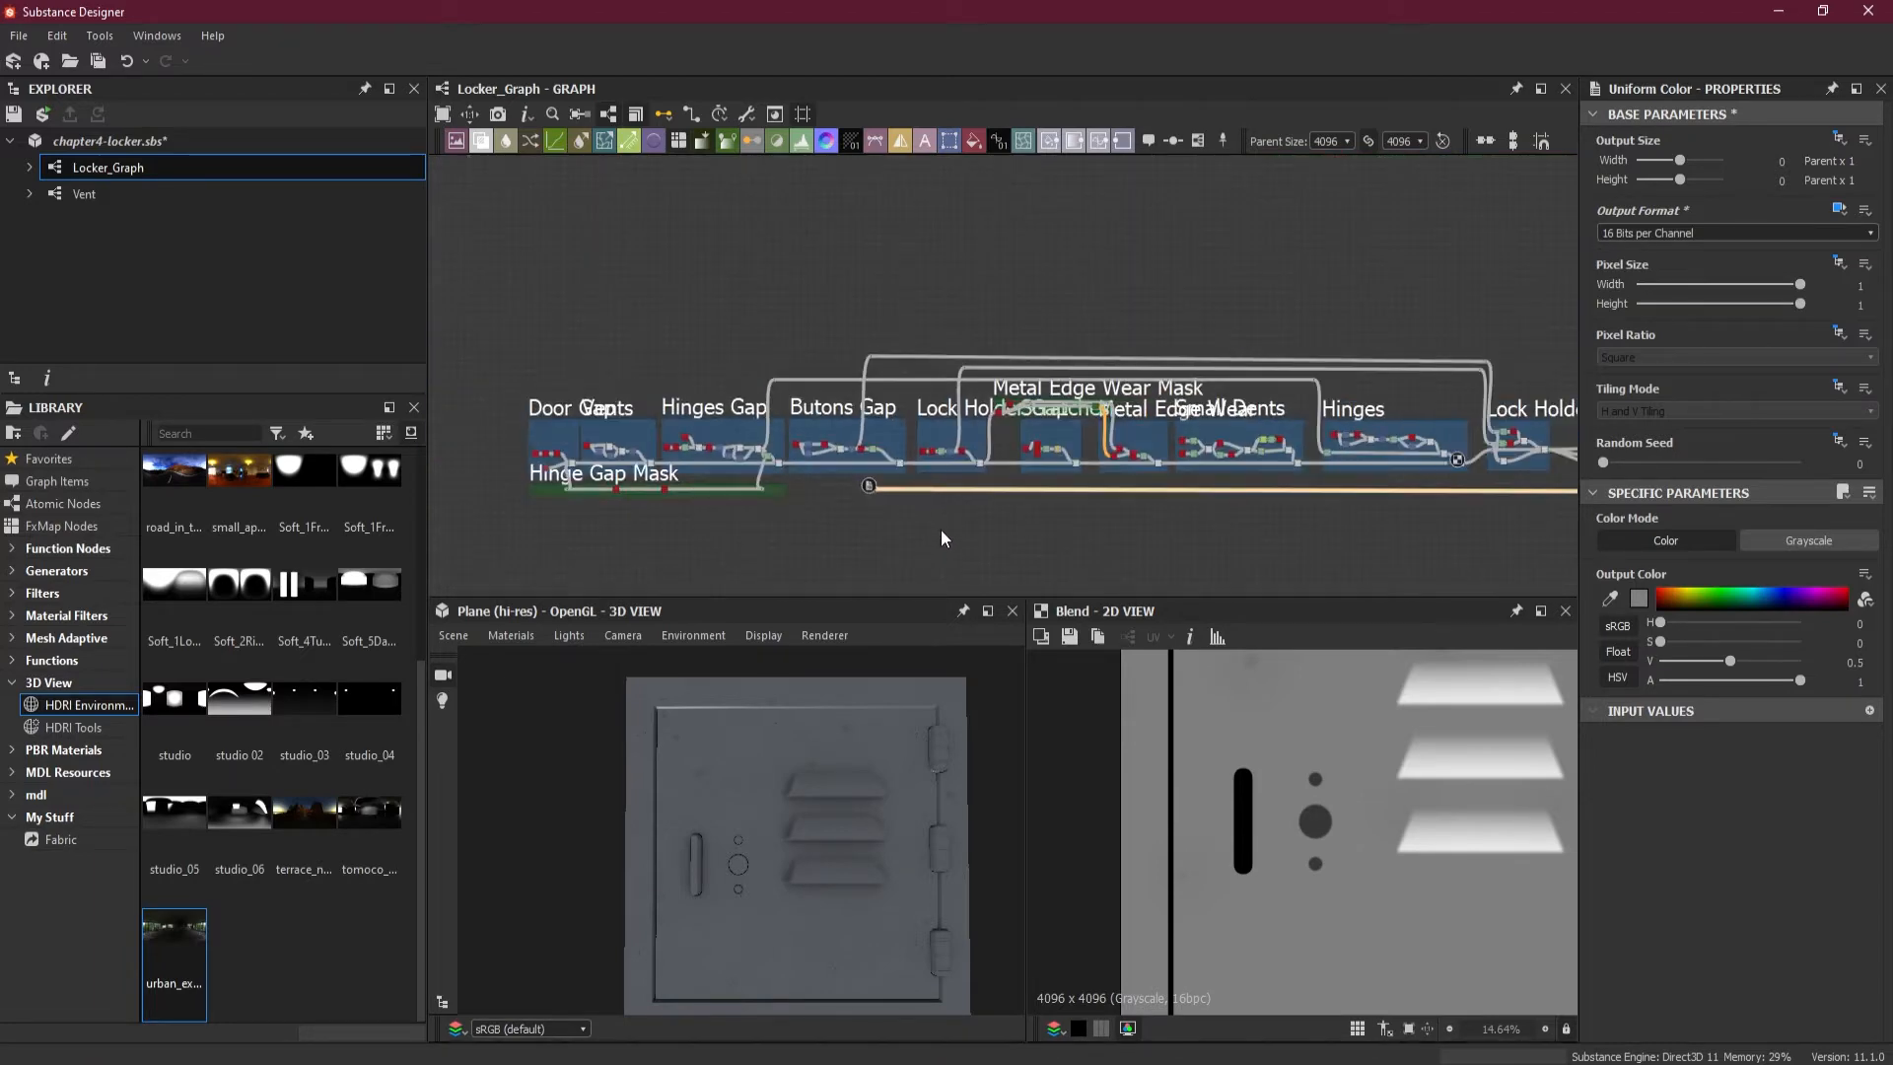
# - Undo the last change and move the Base Color output, Metallic pair and lowest output pair down together, away from Ambient Occlusion
pyautogui.moveTo(1503, 447); pyautogui.dragTo(637, 357)
pyautogui.scroll(5, 1433, 404)
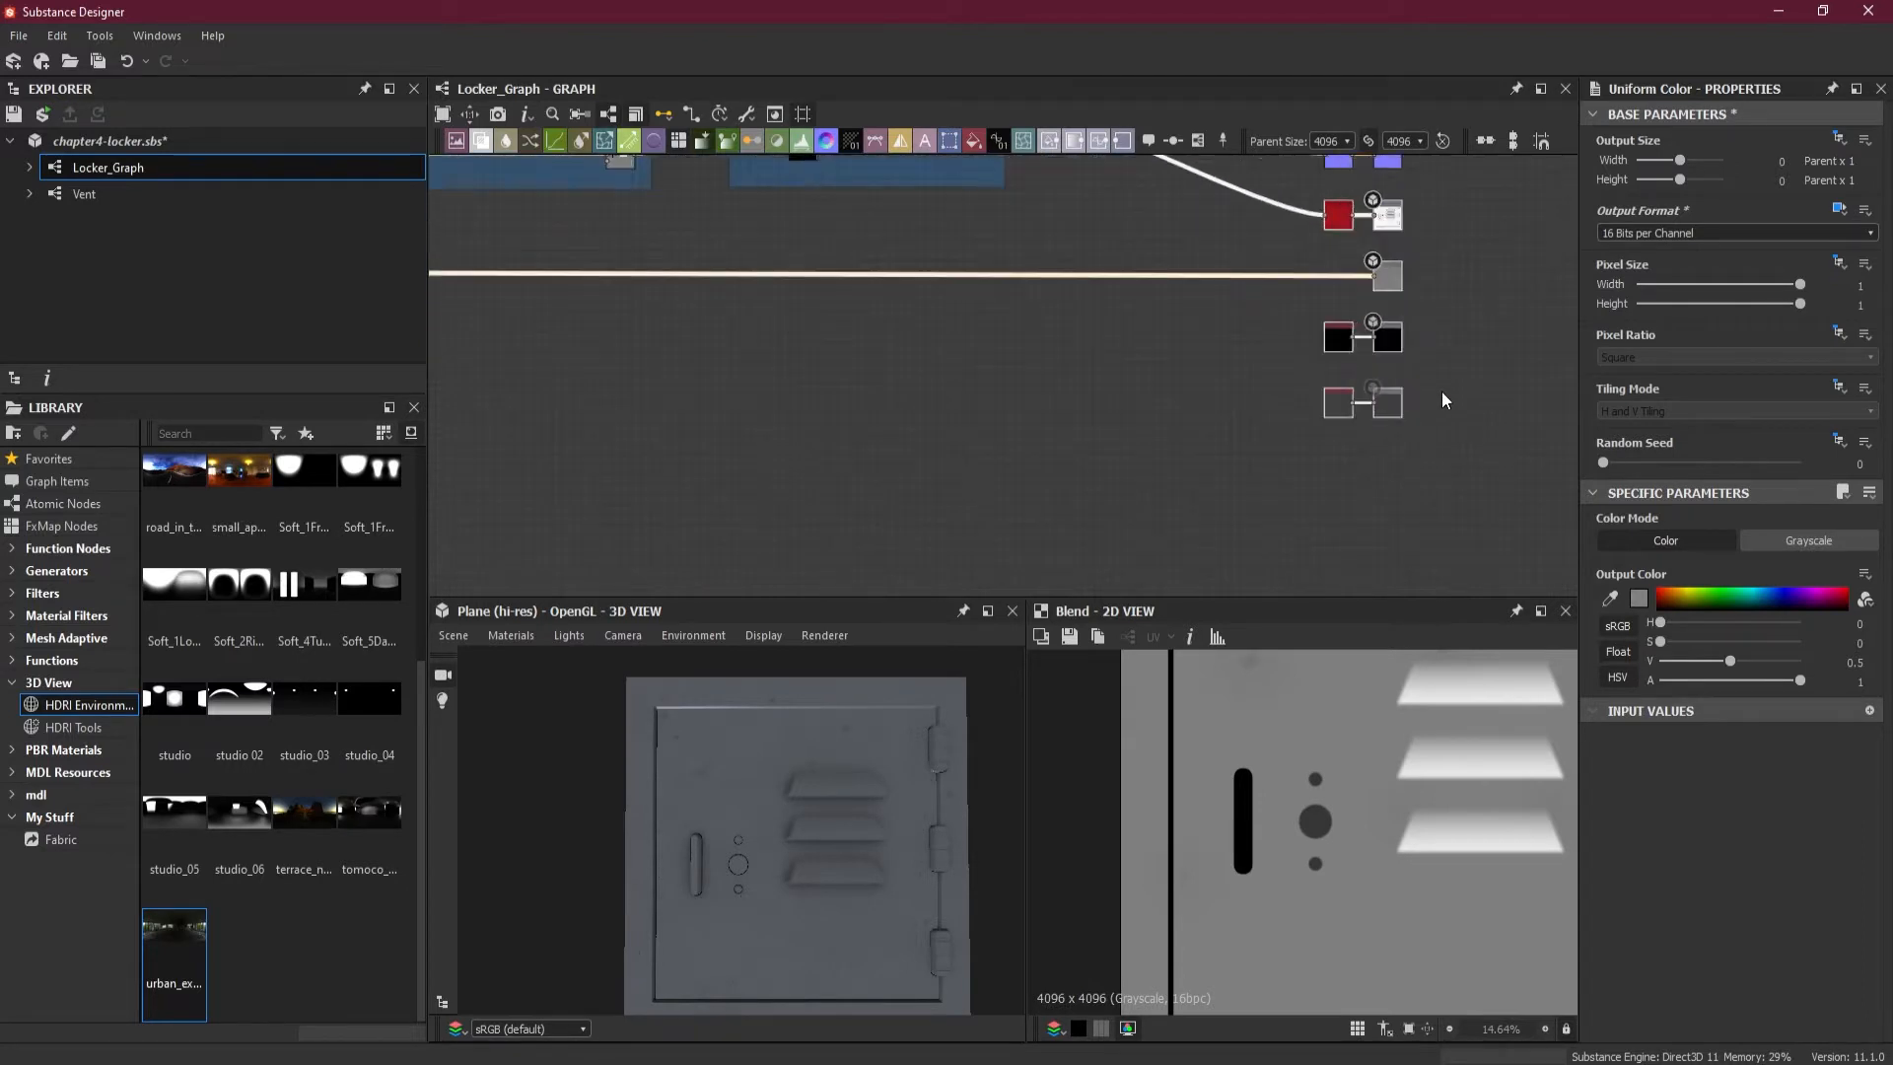
pyautogui.hotkey('ctrl', 'z')
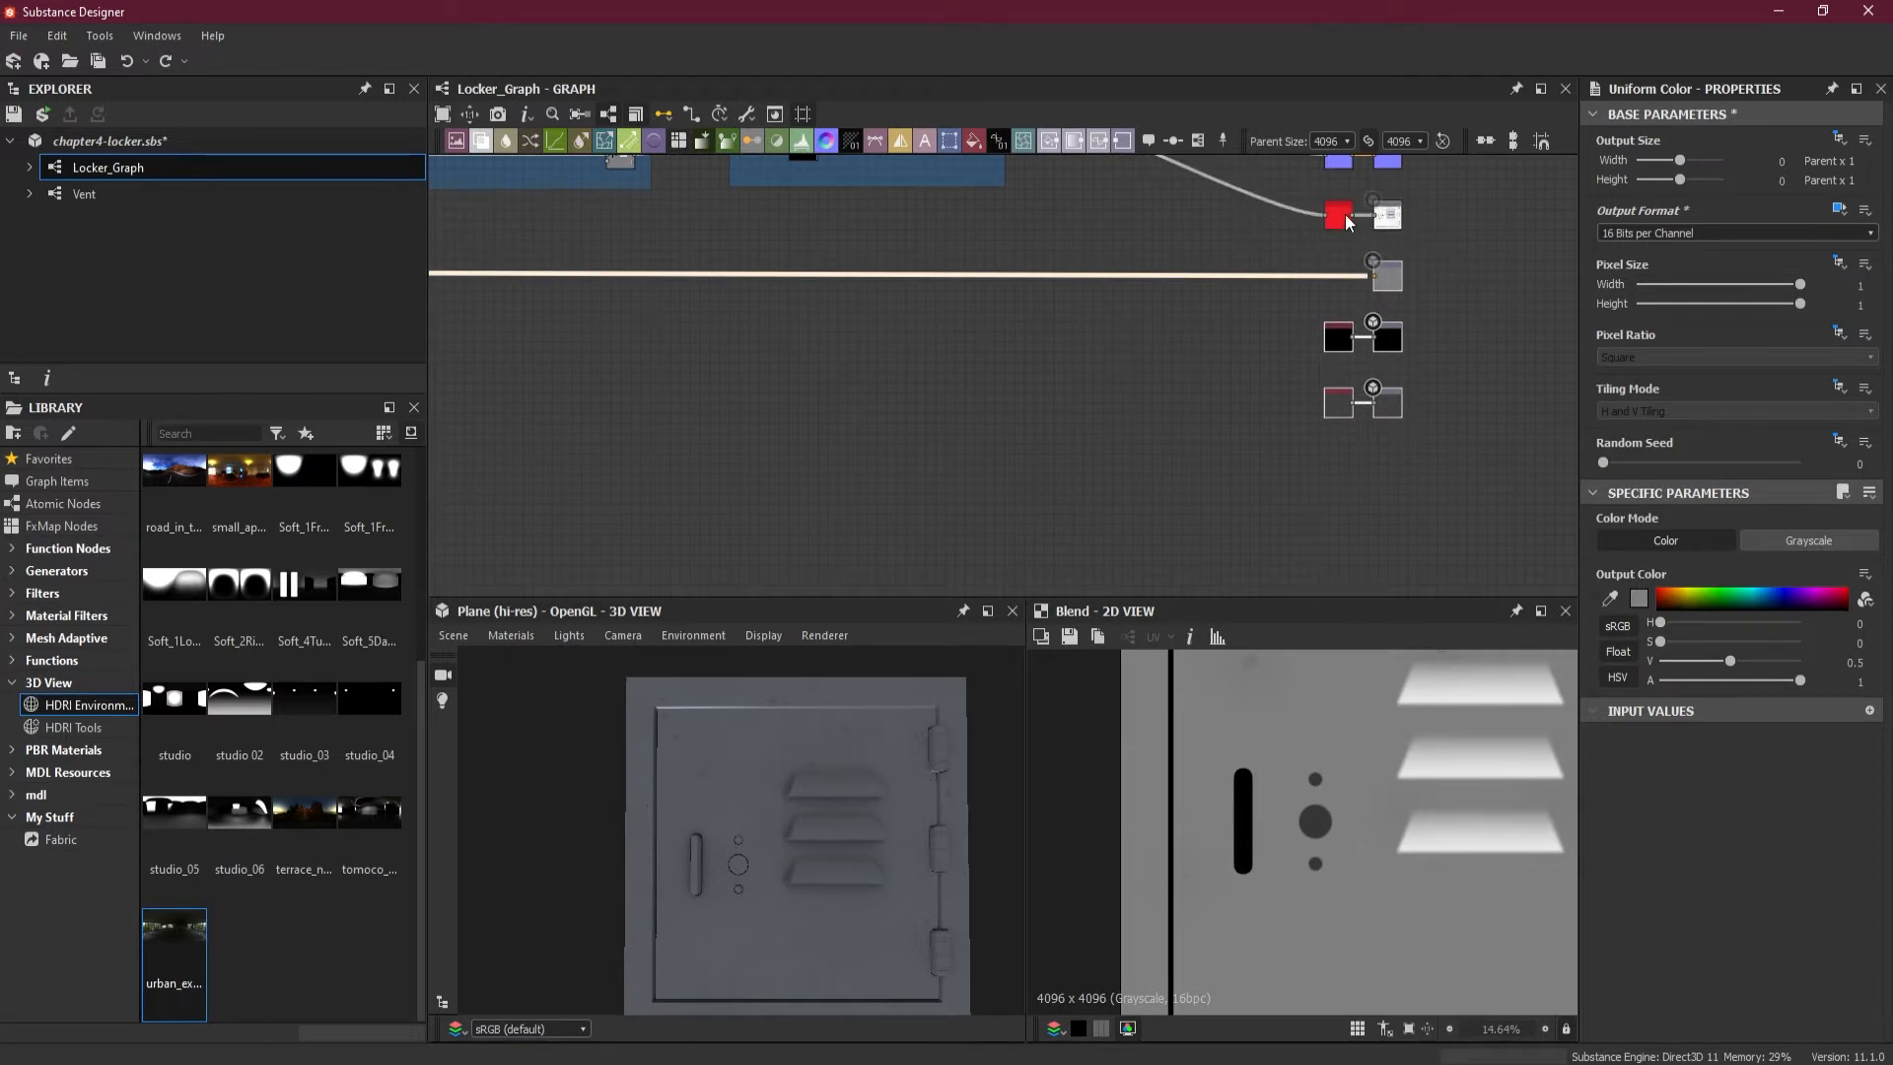
pyautogui.moveTo(1396, 282); pyautogui.dragTo(1396, 357)
# - Move the Base Color's Uniform Color node to the start of the graph, below the Hinge Gap Mask frame's beginning
pyautogui.scroll(-3, 1227, 412)
pyautogui.scroll(-3, 1226, 405)
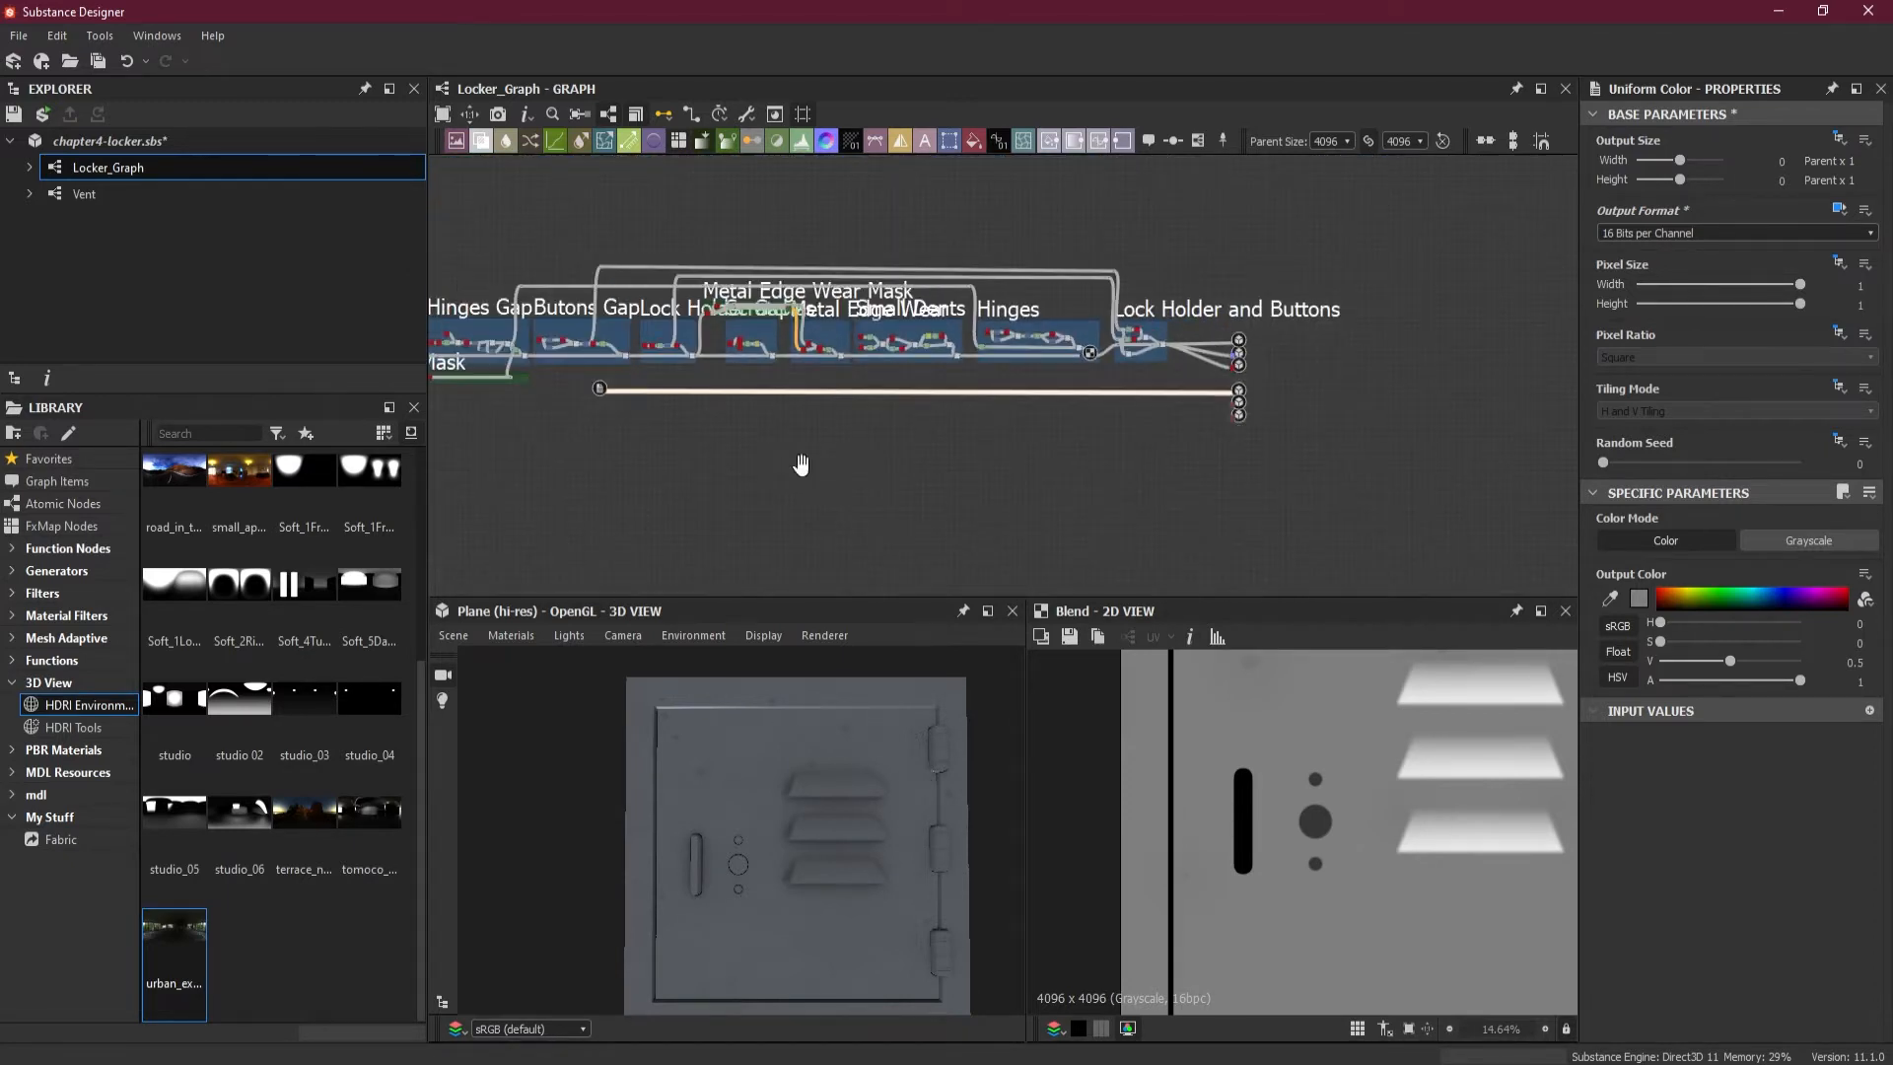
pyautogui.moveTo(802, 465); pyautogui.dragTo(1124, 471, button='middle')
pyautogui.scroll(4, 772, 384)
pyautogui.moveTo(950, 458); pyautogui.dragTo(1084, 486, button='middle')
pyautogui.scroll(1, 1025, 469)
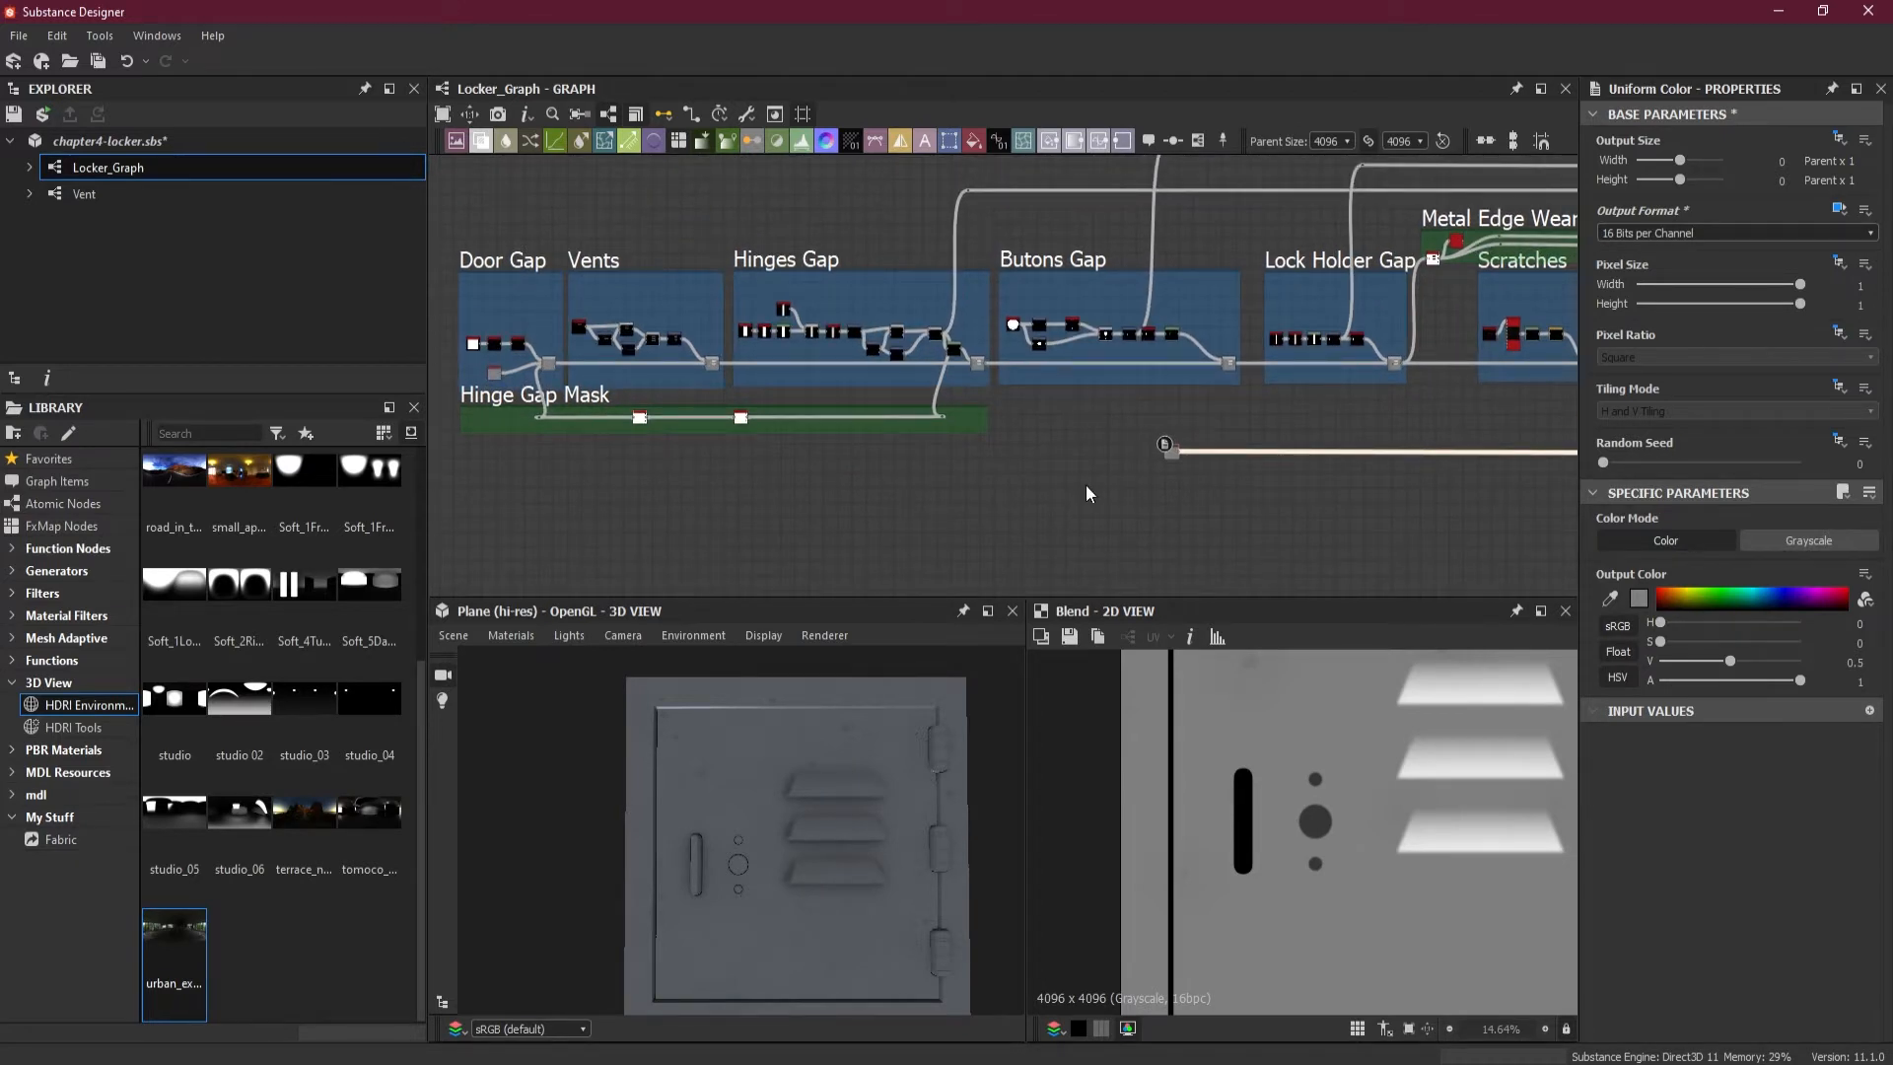
pyautogui.click(1179, 489)
pyautogui.moveTo(1169, 456); pyautogui.dragTo(467, 458)
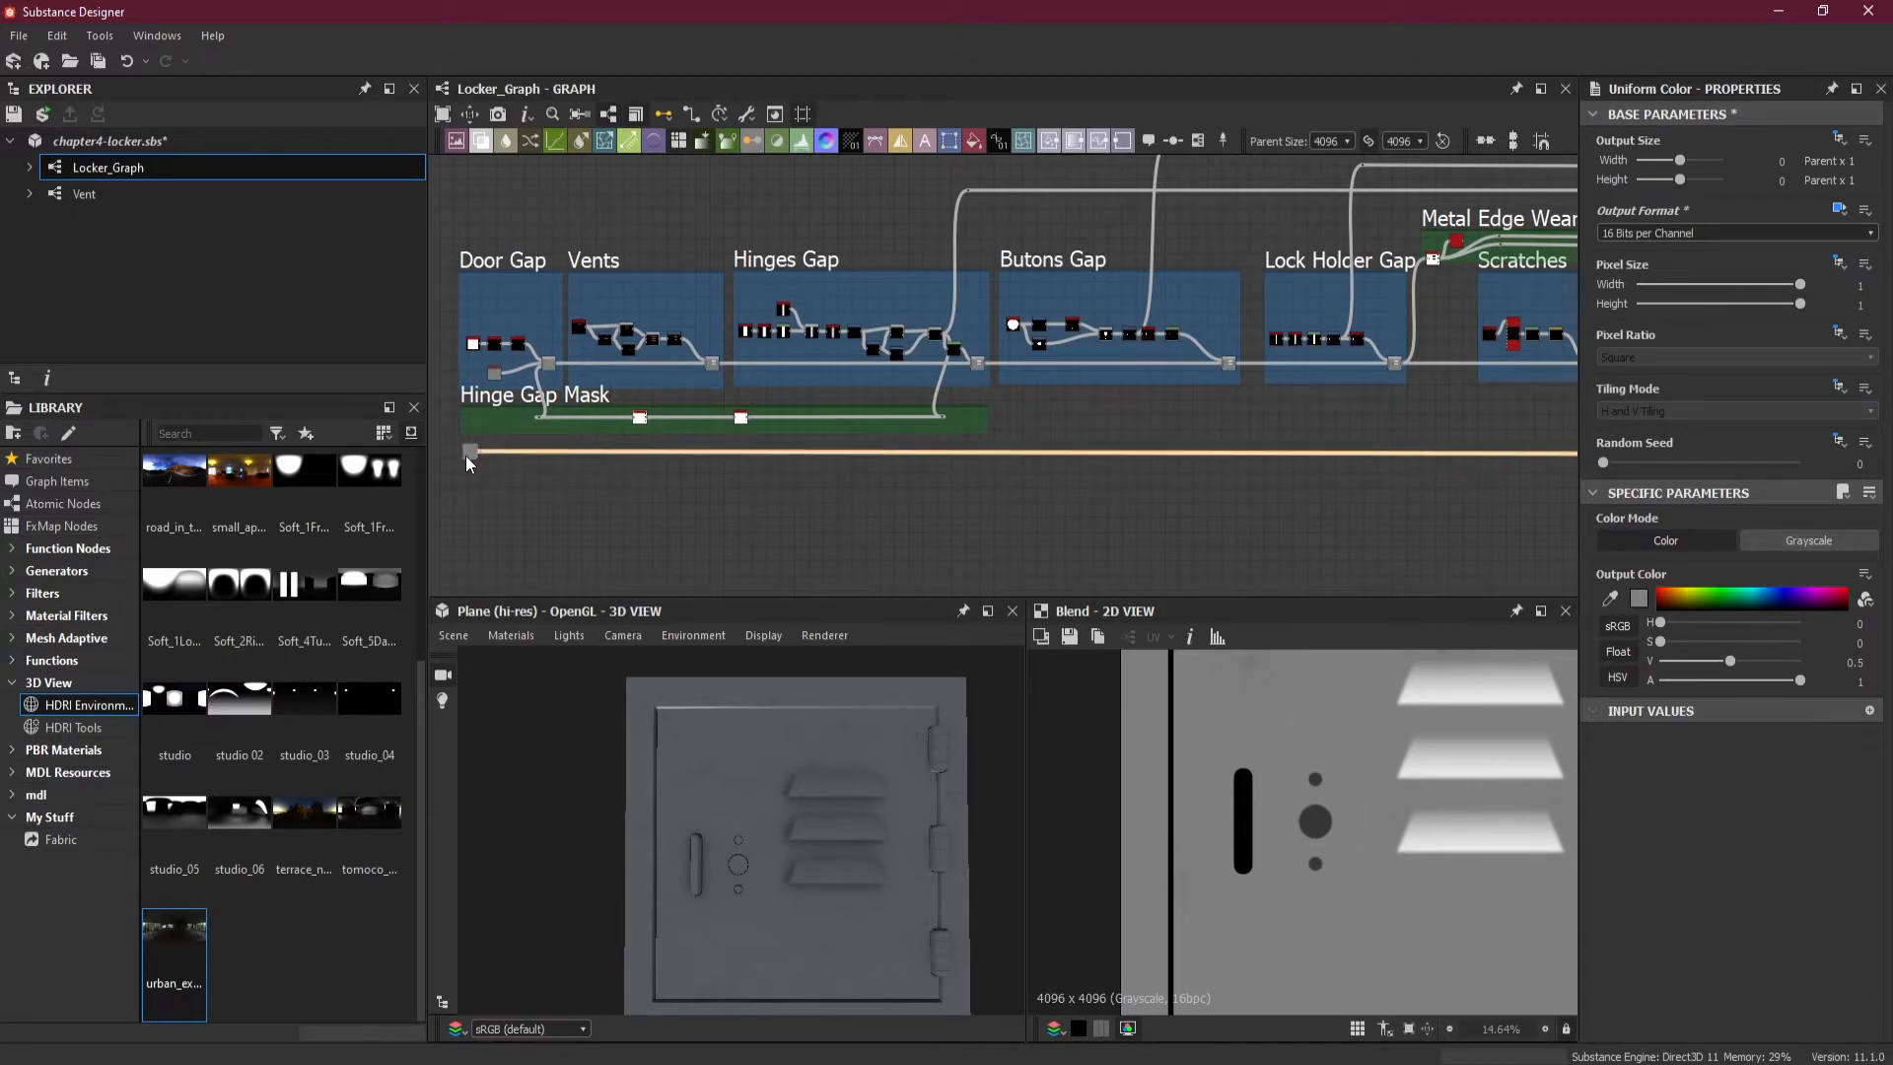
pyautogui.scroll(2, 621, 457)
pyautogui.moveTo(701, 471); pyautogui.dragTo(956, 506, button='middle')
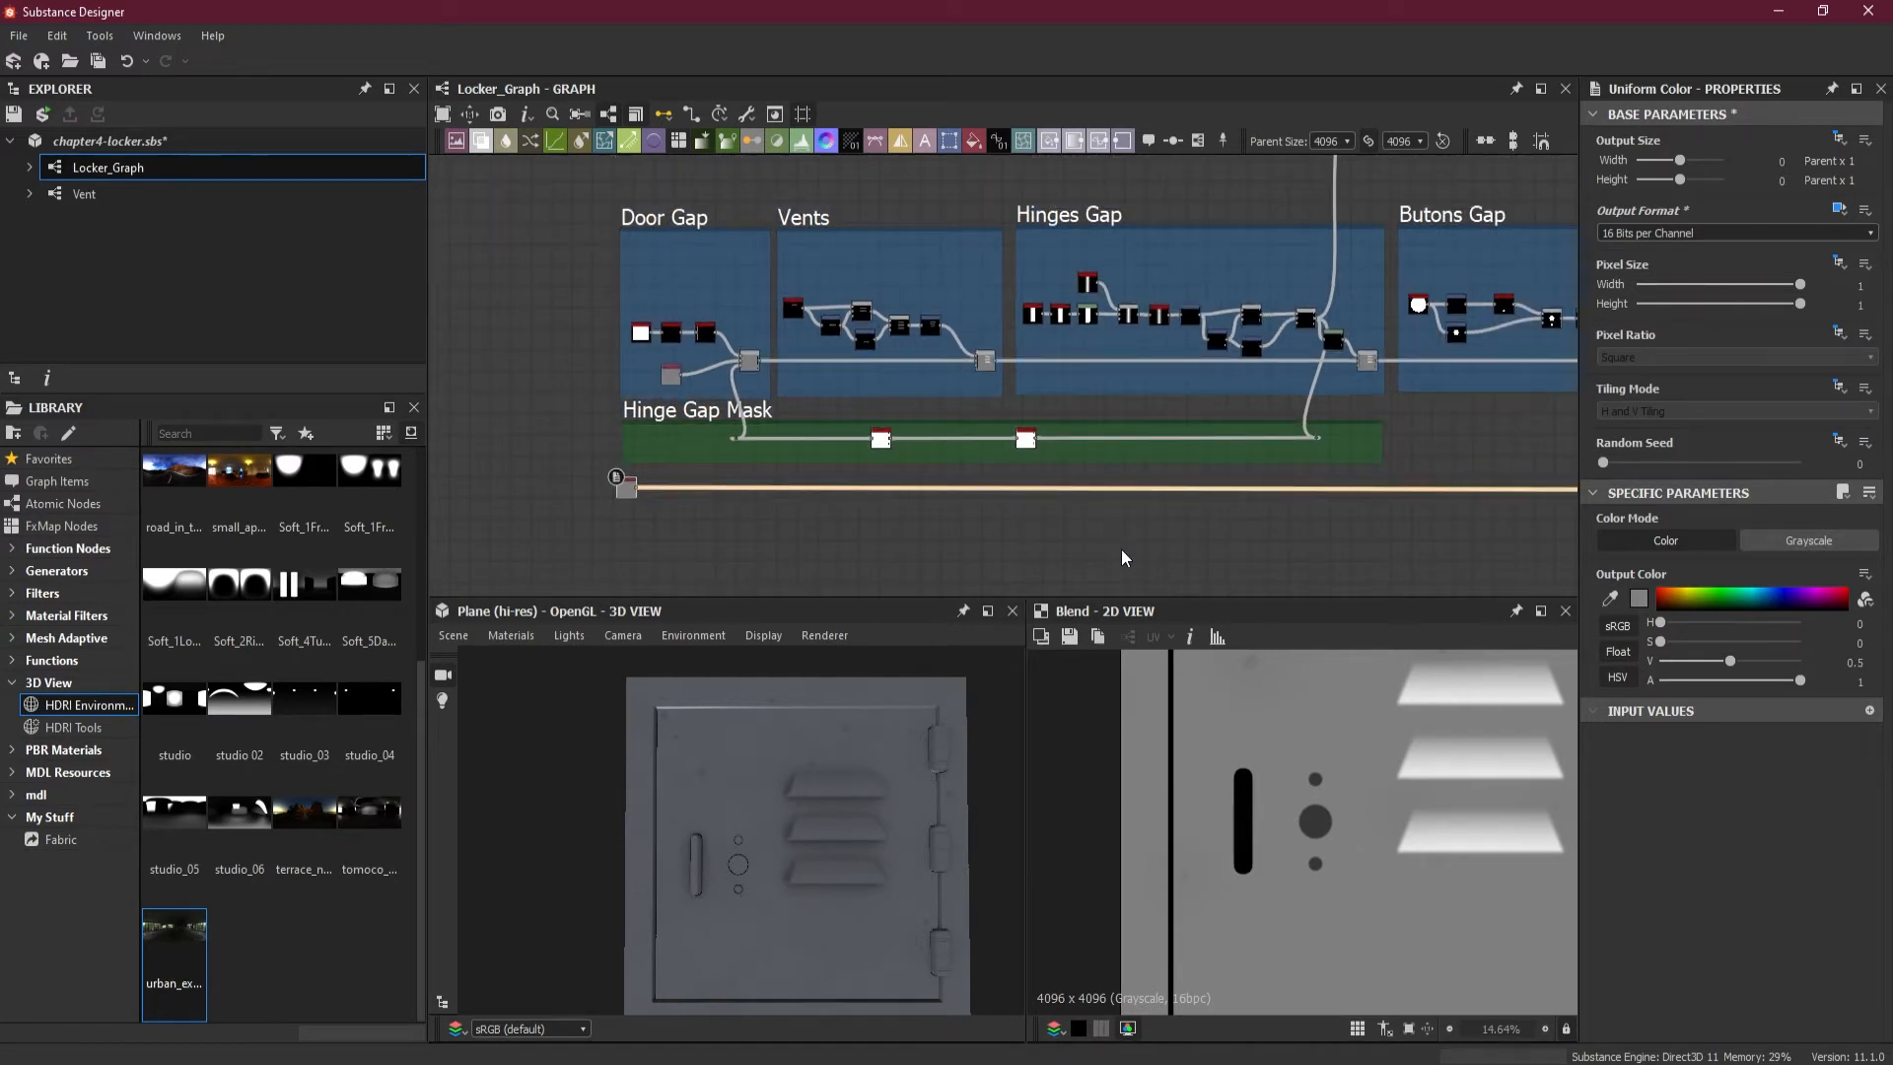
# - Examine the Door Gap, Vents and Hinges Gap frames and the locker door's edge in the 3D preview
pyautogui.scroll(2, 589, 361)
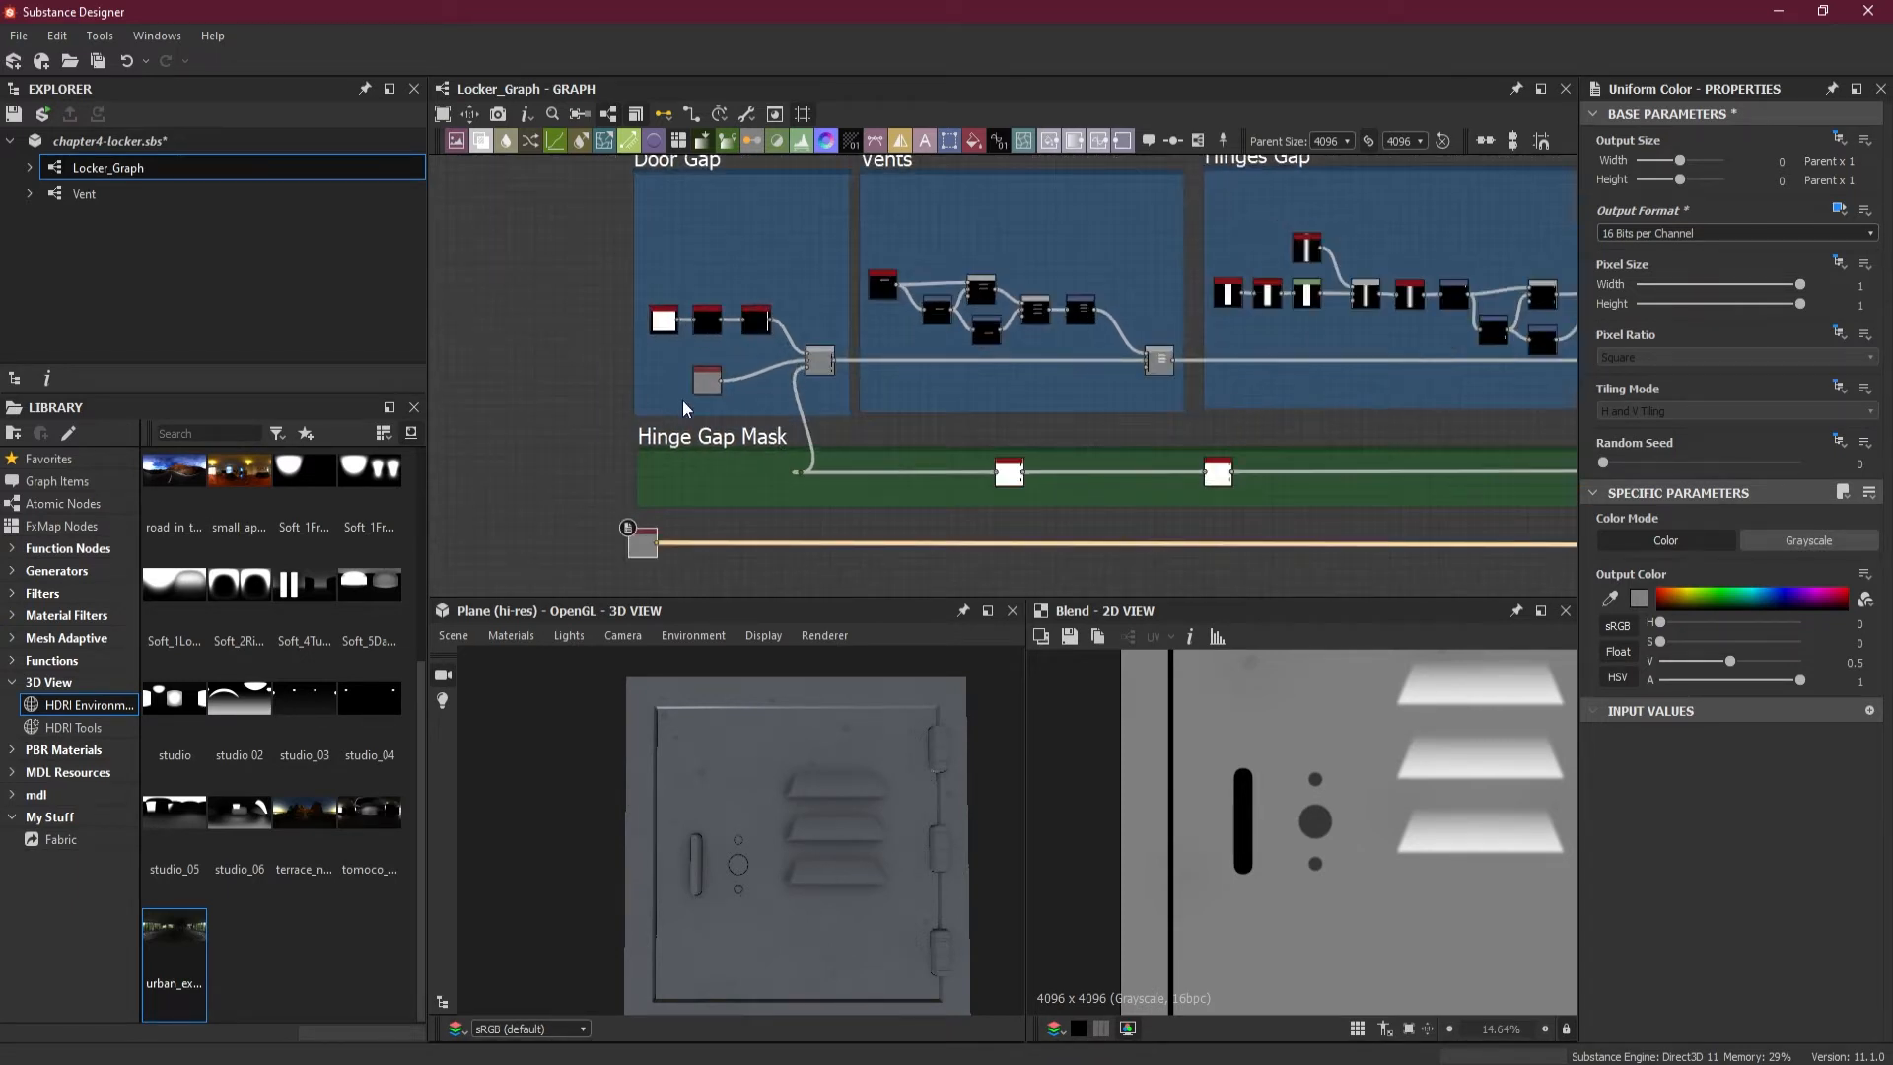
pyautogui.scroll(3, 657, 710)
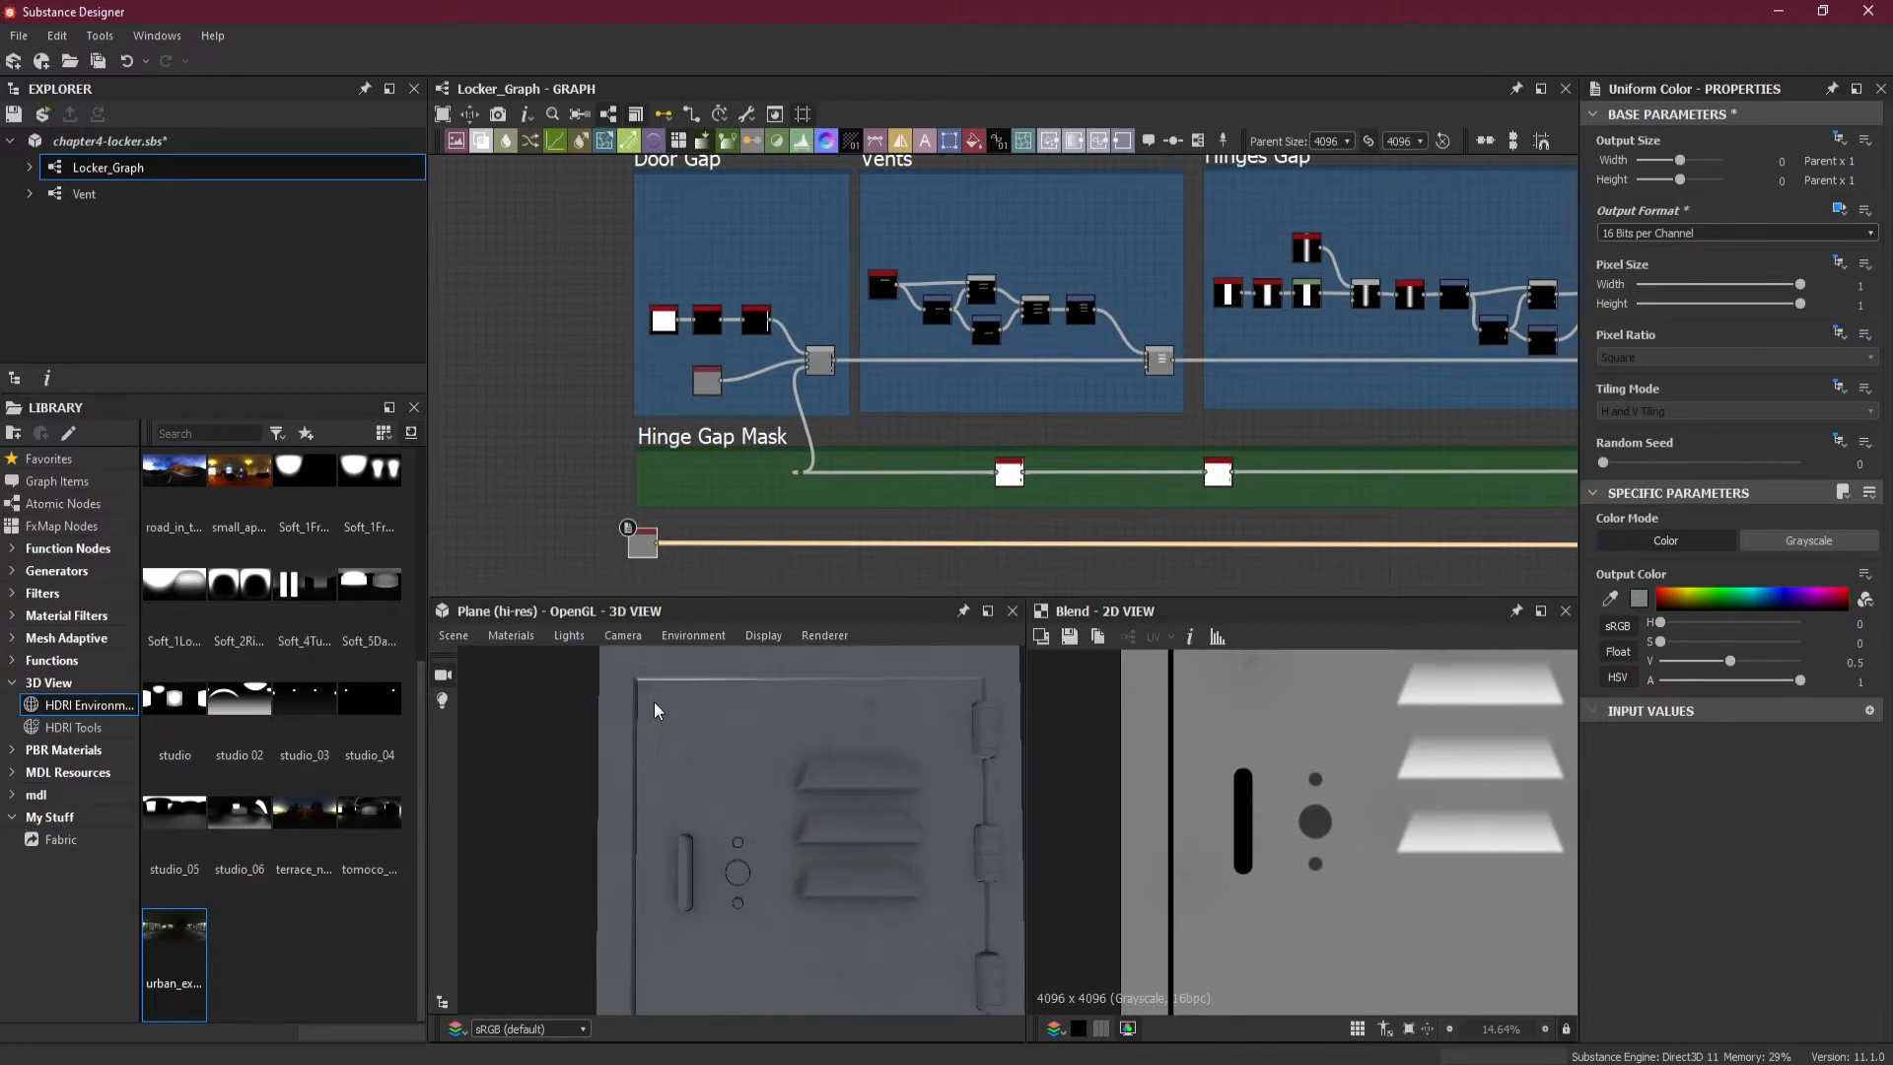
pyautogui.moveTo(685, 725); pyautogui.dragTo(706, 769)
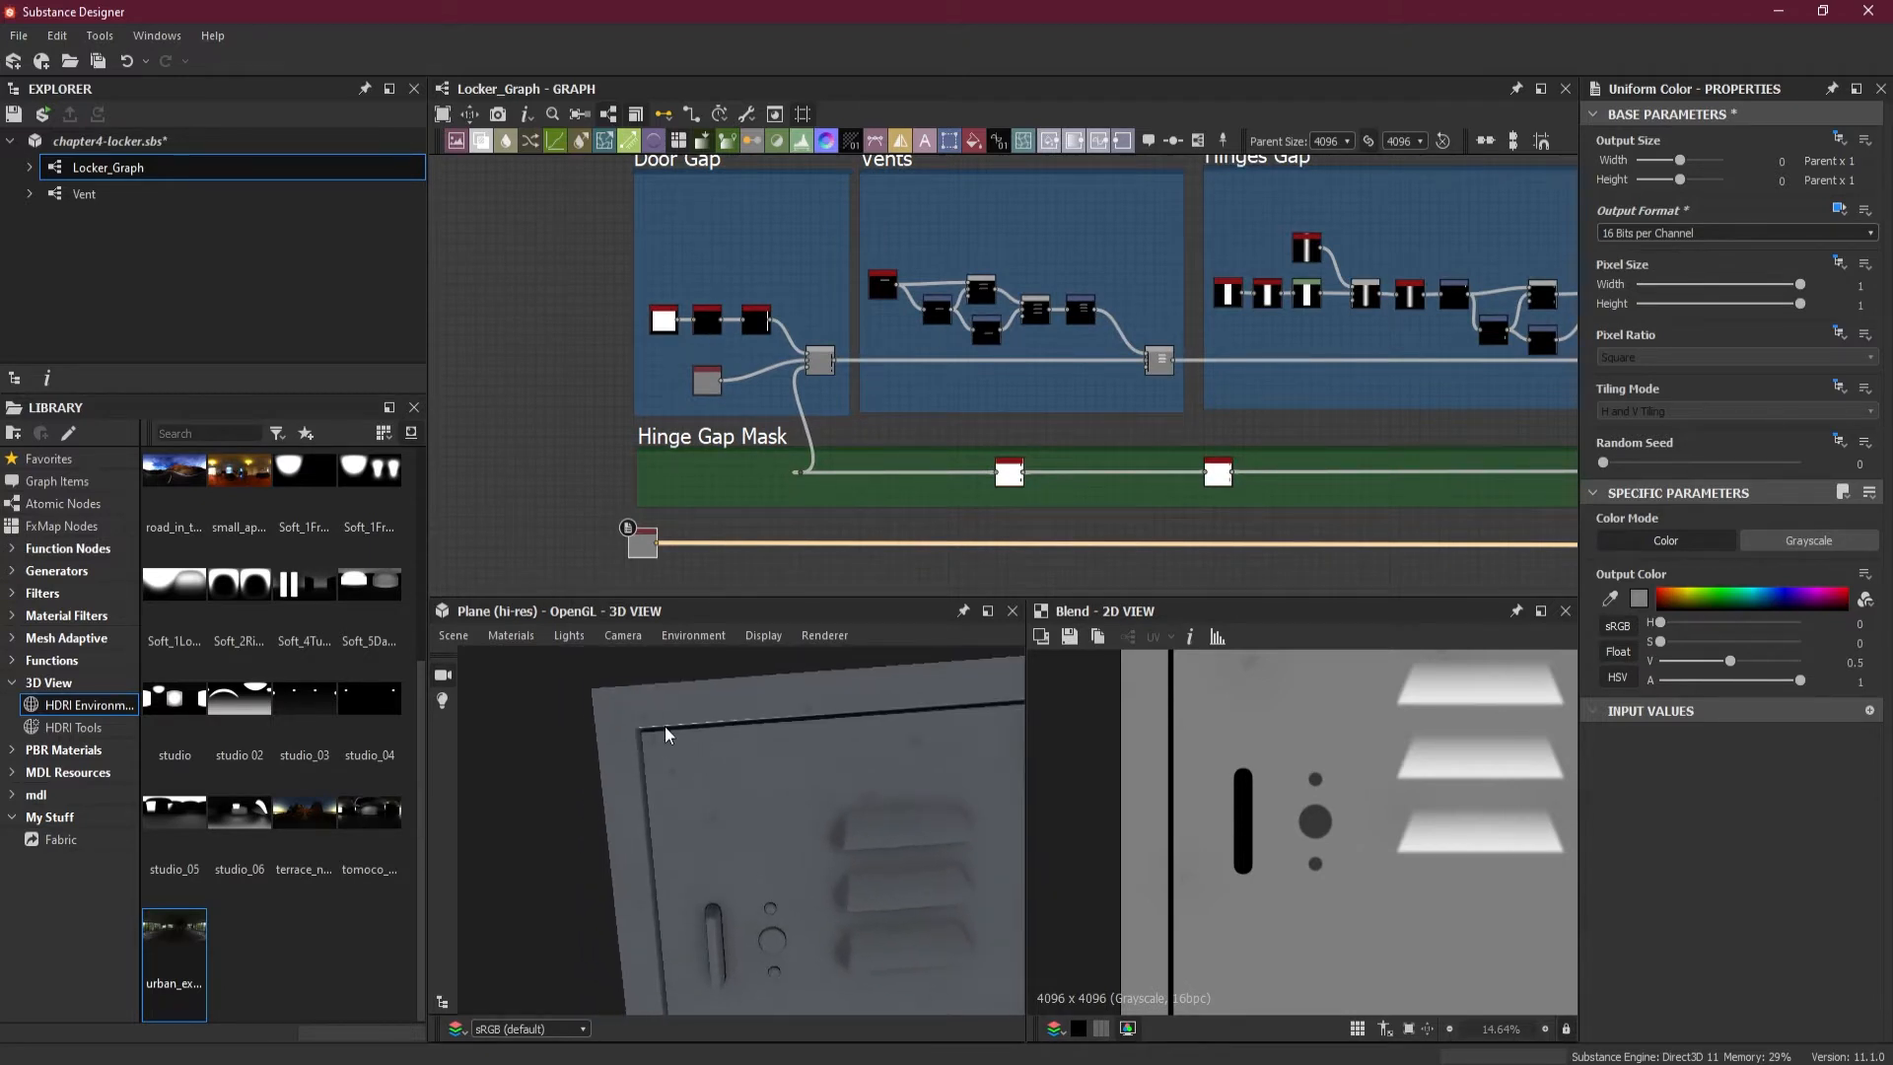
pyautogui.scroll(-2, 1032, 497)
pyautogui.moveTo(1057, 501); pyautogui.dragTo(955, 506, button='middle')
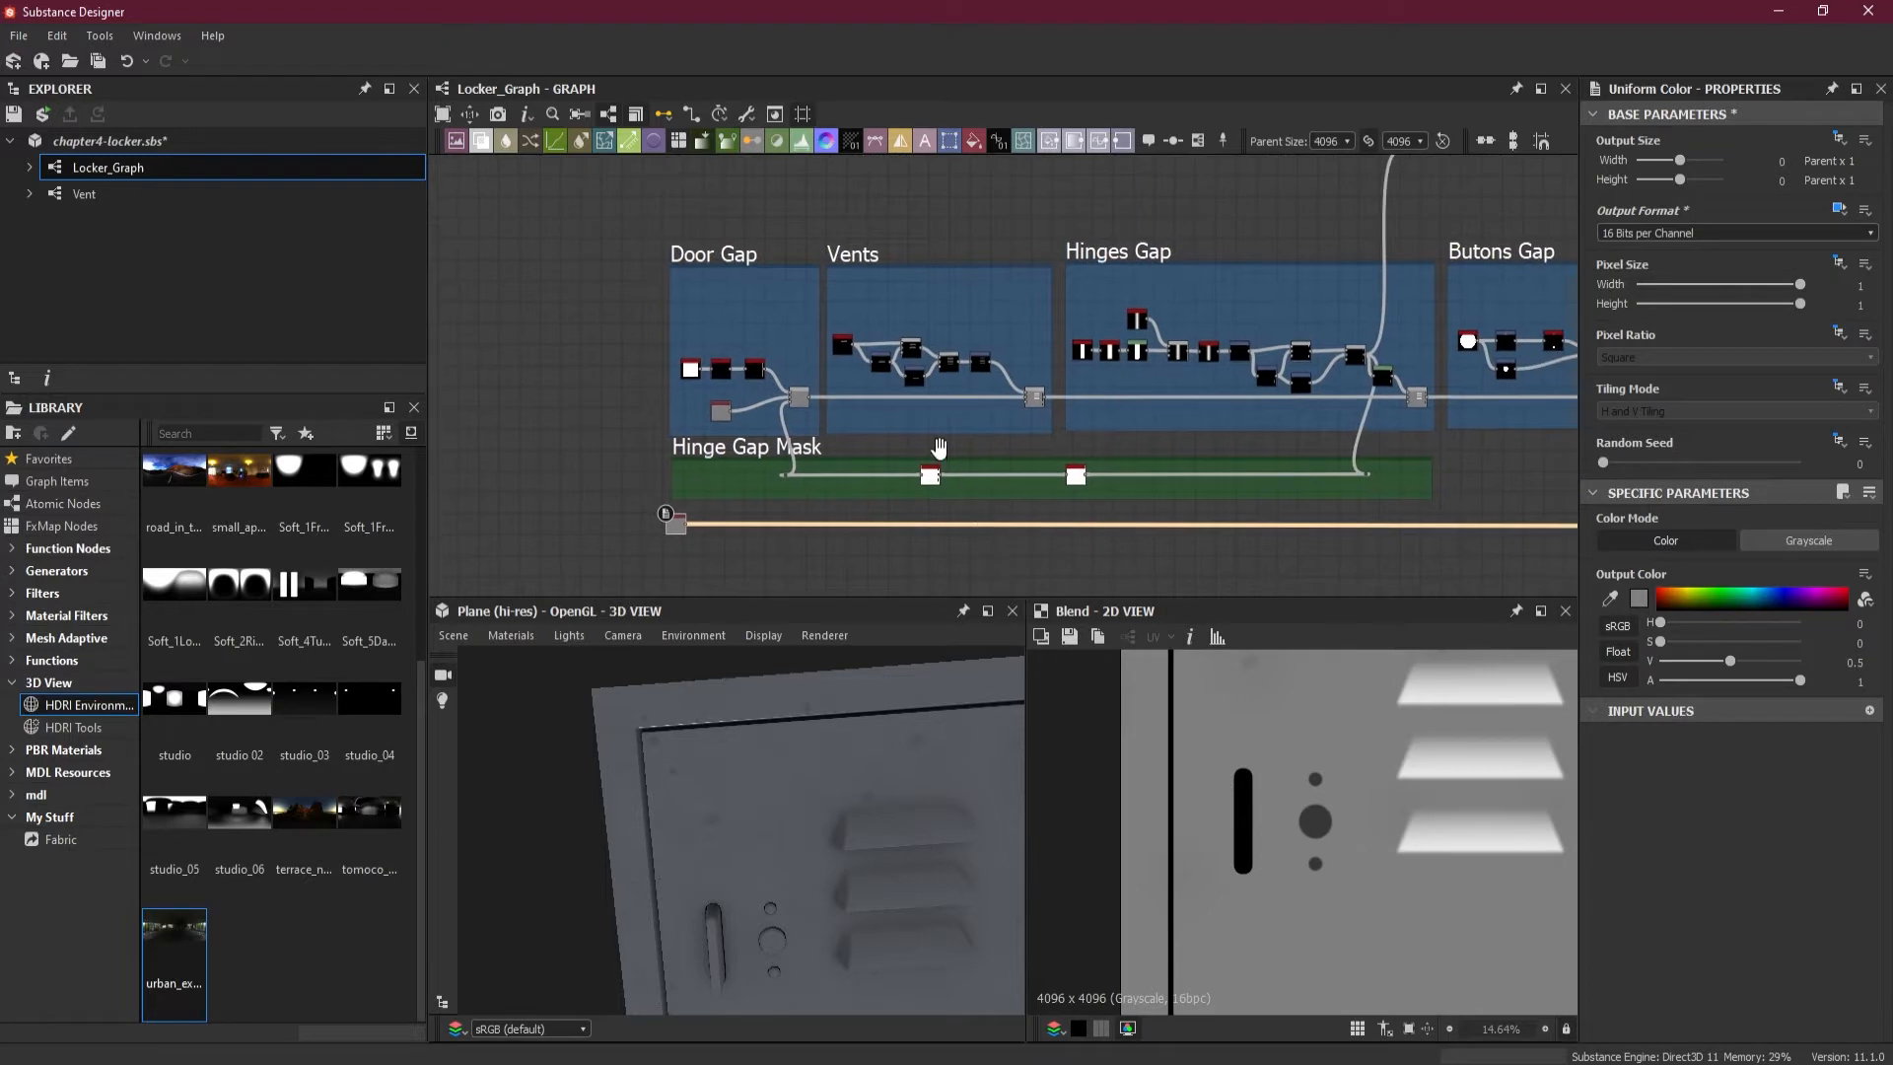
pyautogui.scroll(2, 945, 428)
pyautogui.scroll(-2, 944, 428)
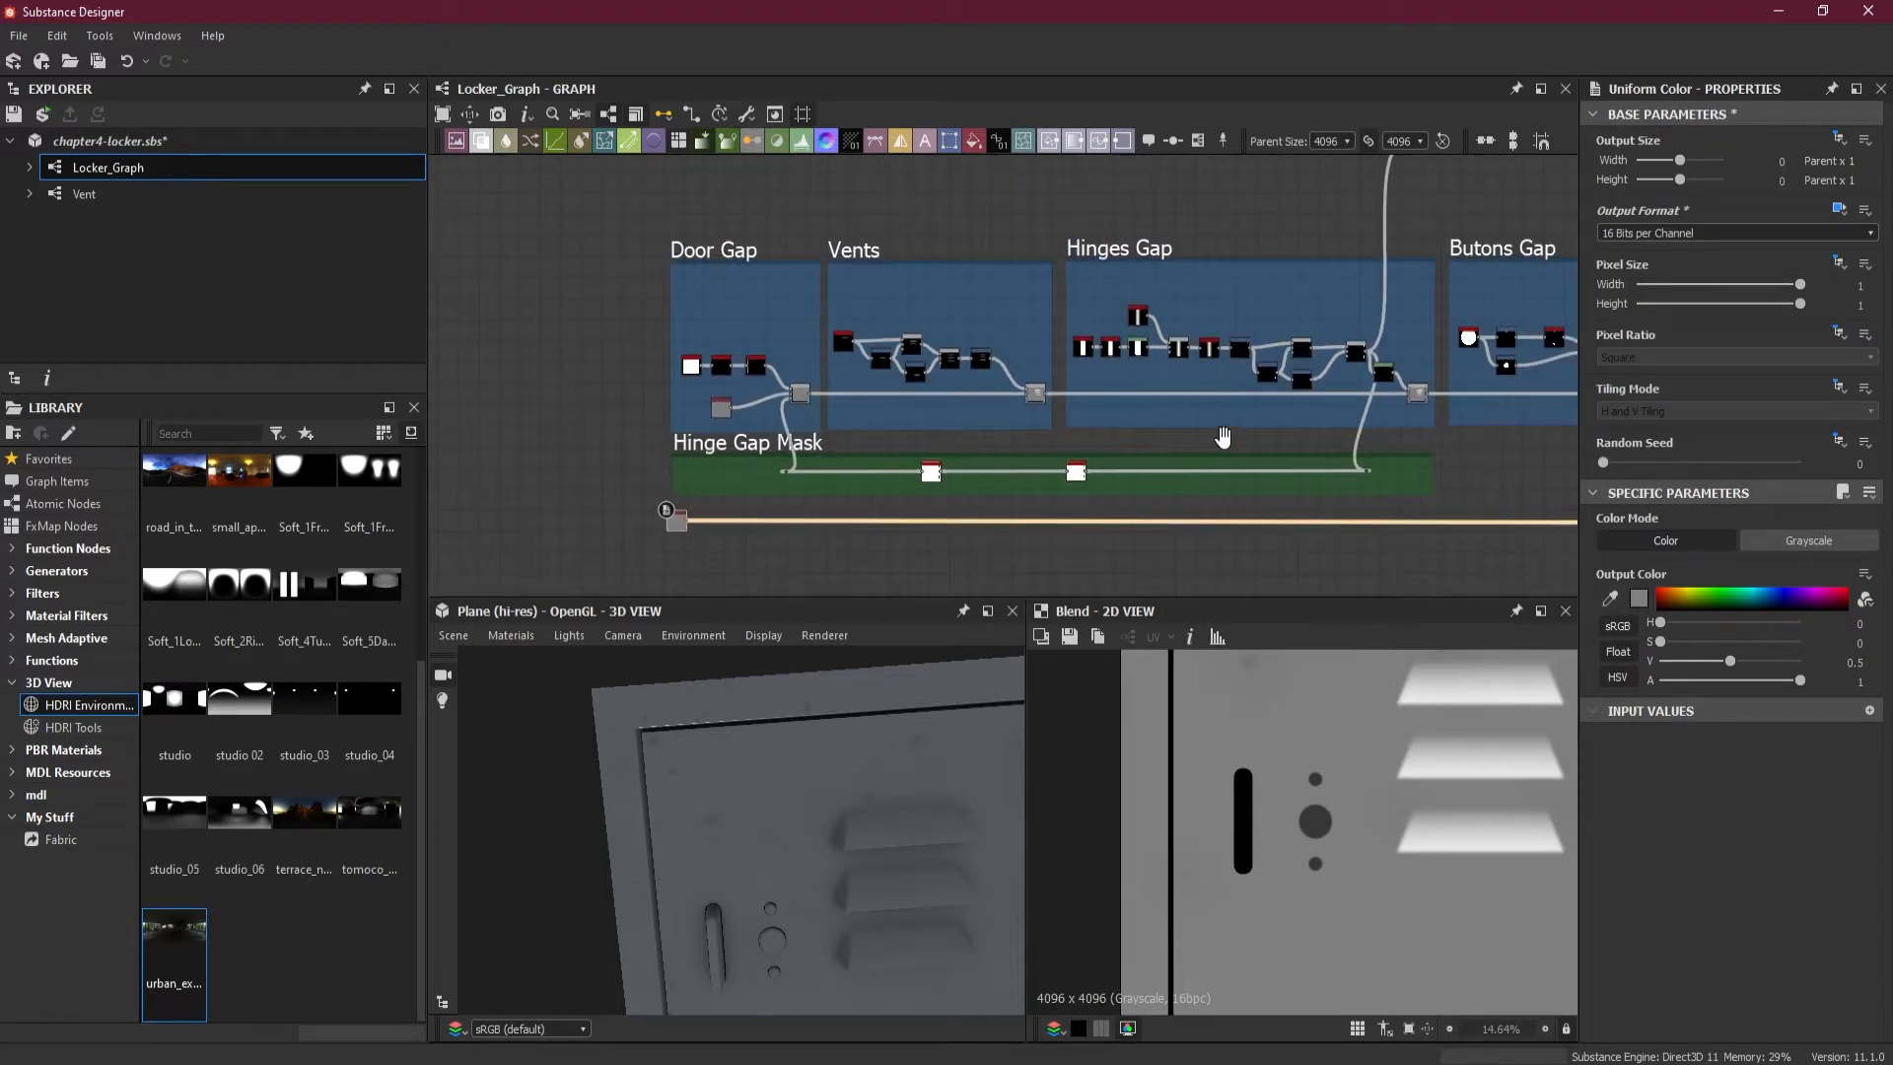
pyautogui.moveTo(1212, 439); pyautogui.dragTo(1042, 439, button='middle')
# - Move the Base Color's Uniform Color node forward so it sits below the start of the Butons Gap frame
pyautogui.moveTo(507, 527)
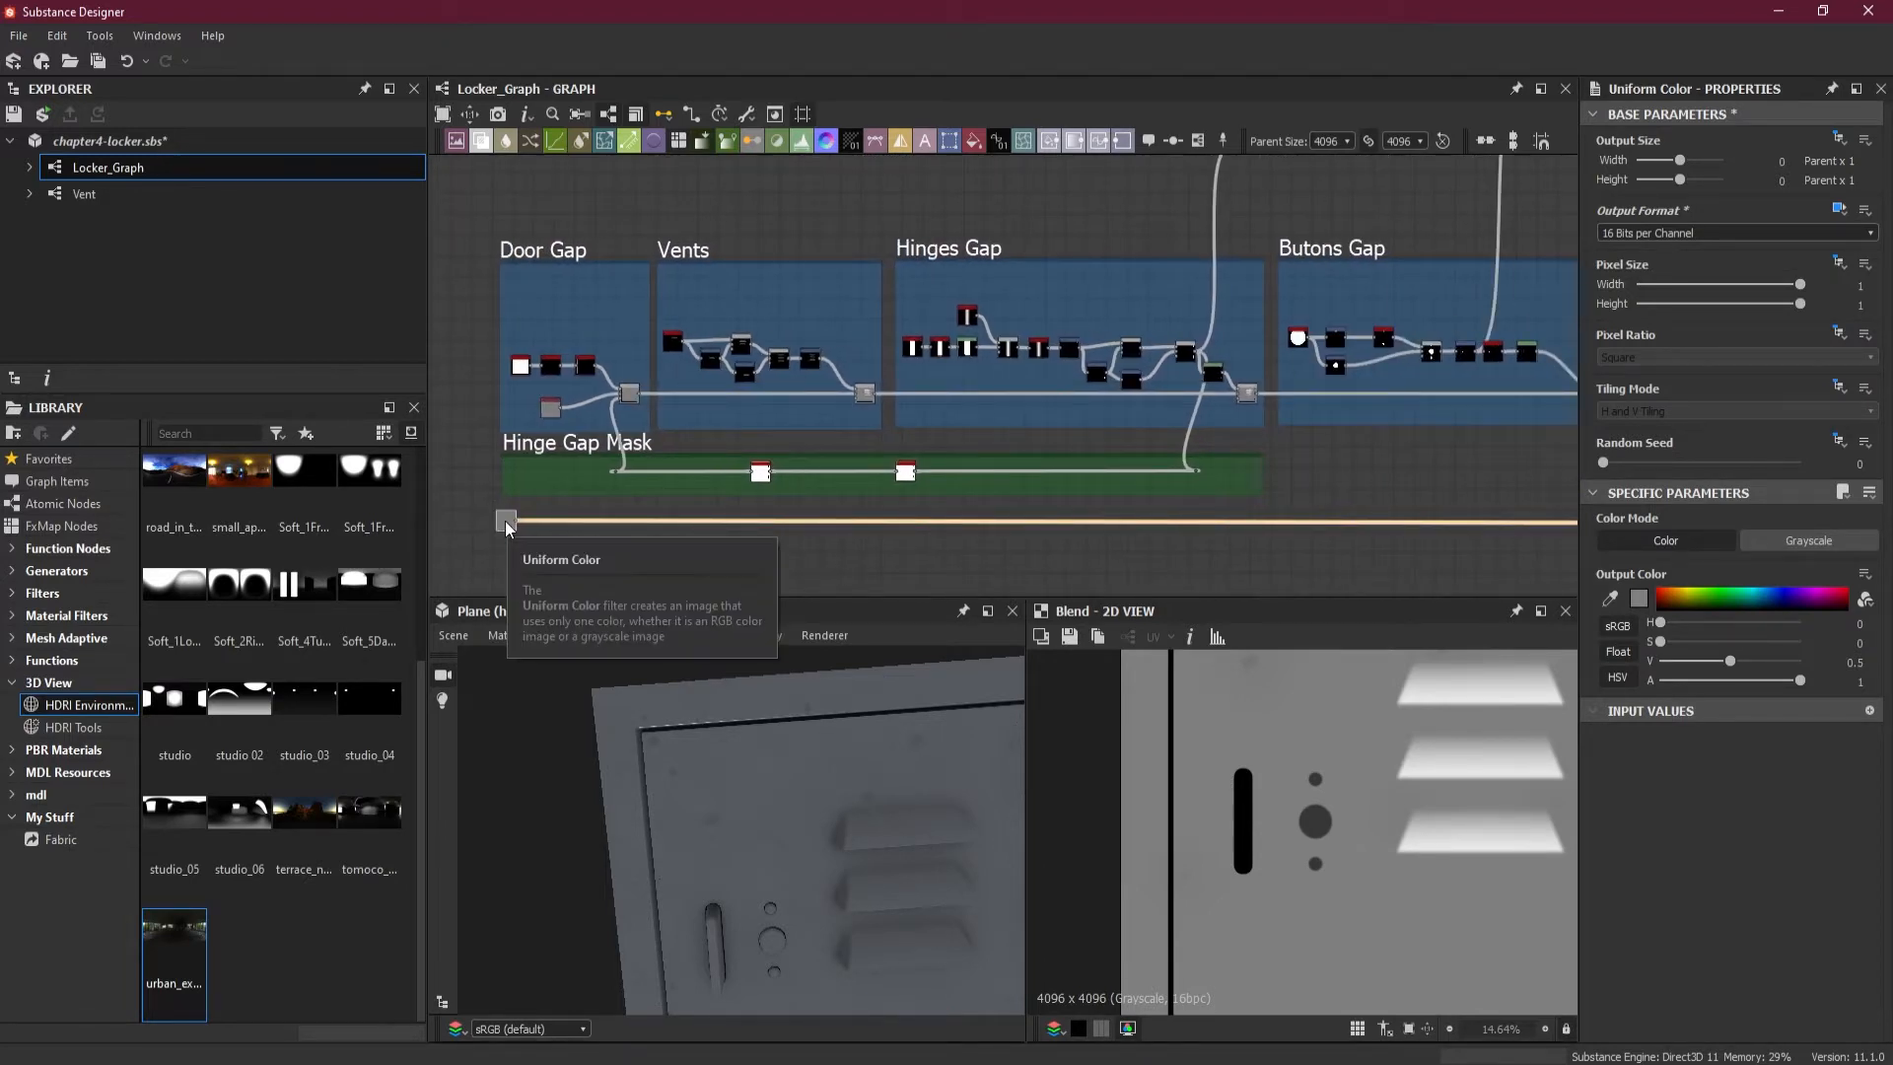
pyautogui.moveTo(506, 527); pyautogui.dragTo(1281, 531)
pyautogui.scroll(-2, 1334, 543)
pyautogui.moveTo(1335, 542); pyautogui.dragTo(852, 535, button='middle')
pyautogui.scroll(2, 931, 530)
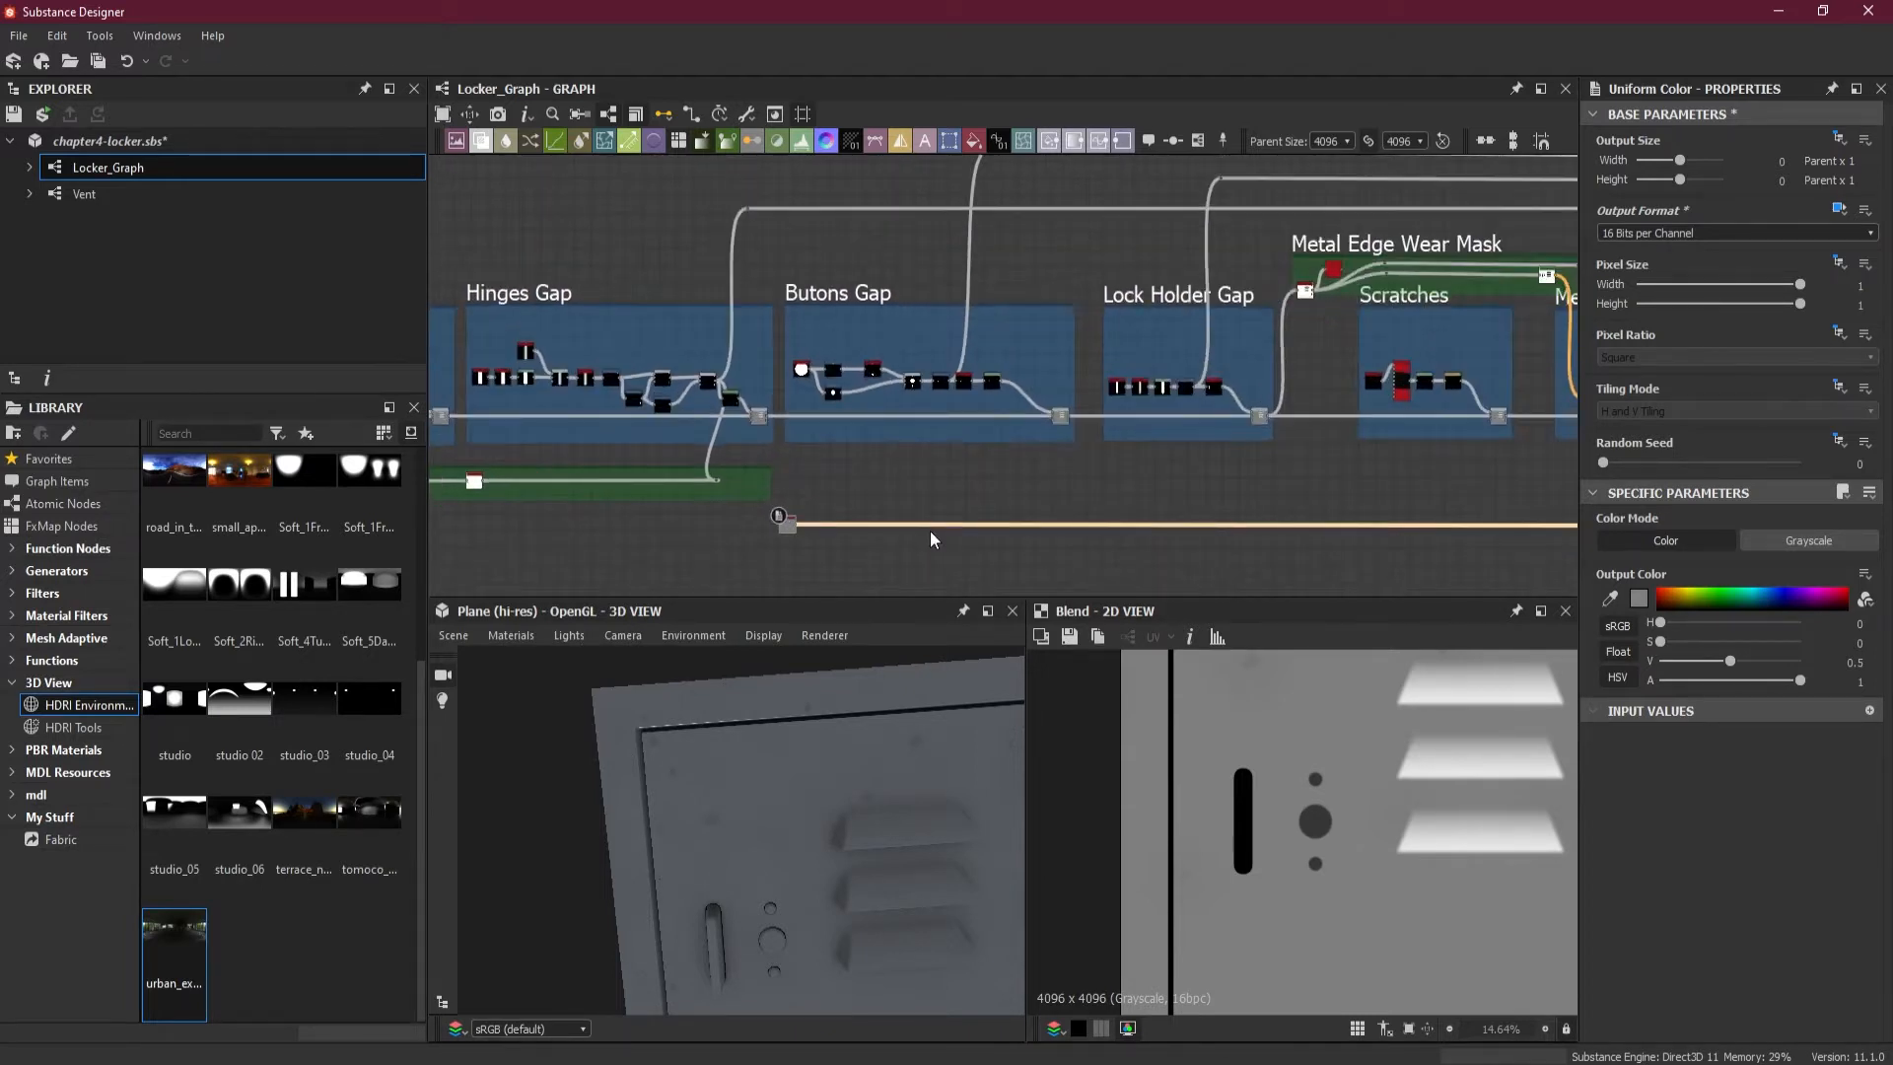
pyautogui.scroll(-1, 930, 530)
pyautogui.moveTo(1068, 487); pyautogui.dragTo(893, 496, button='middle')
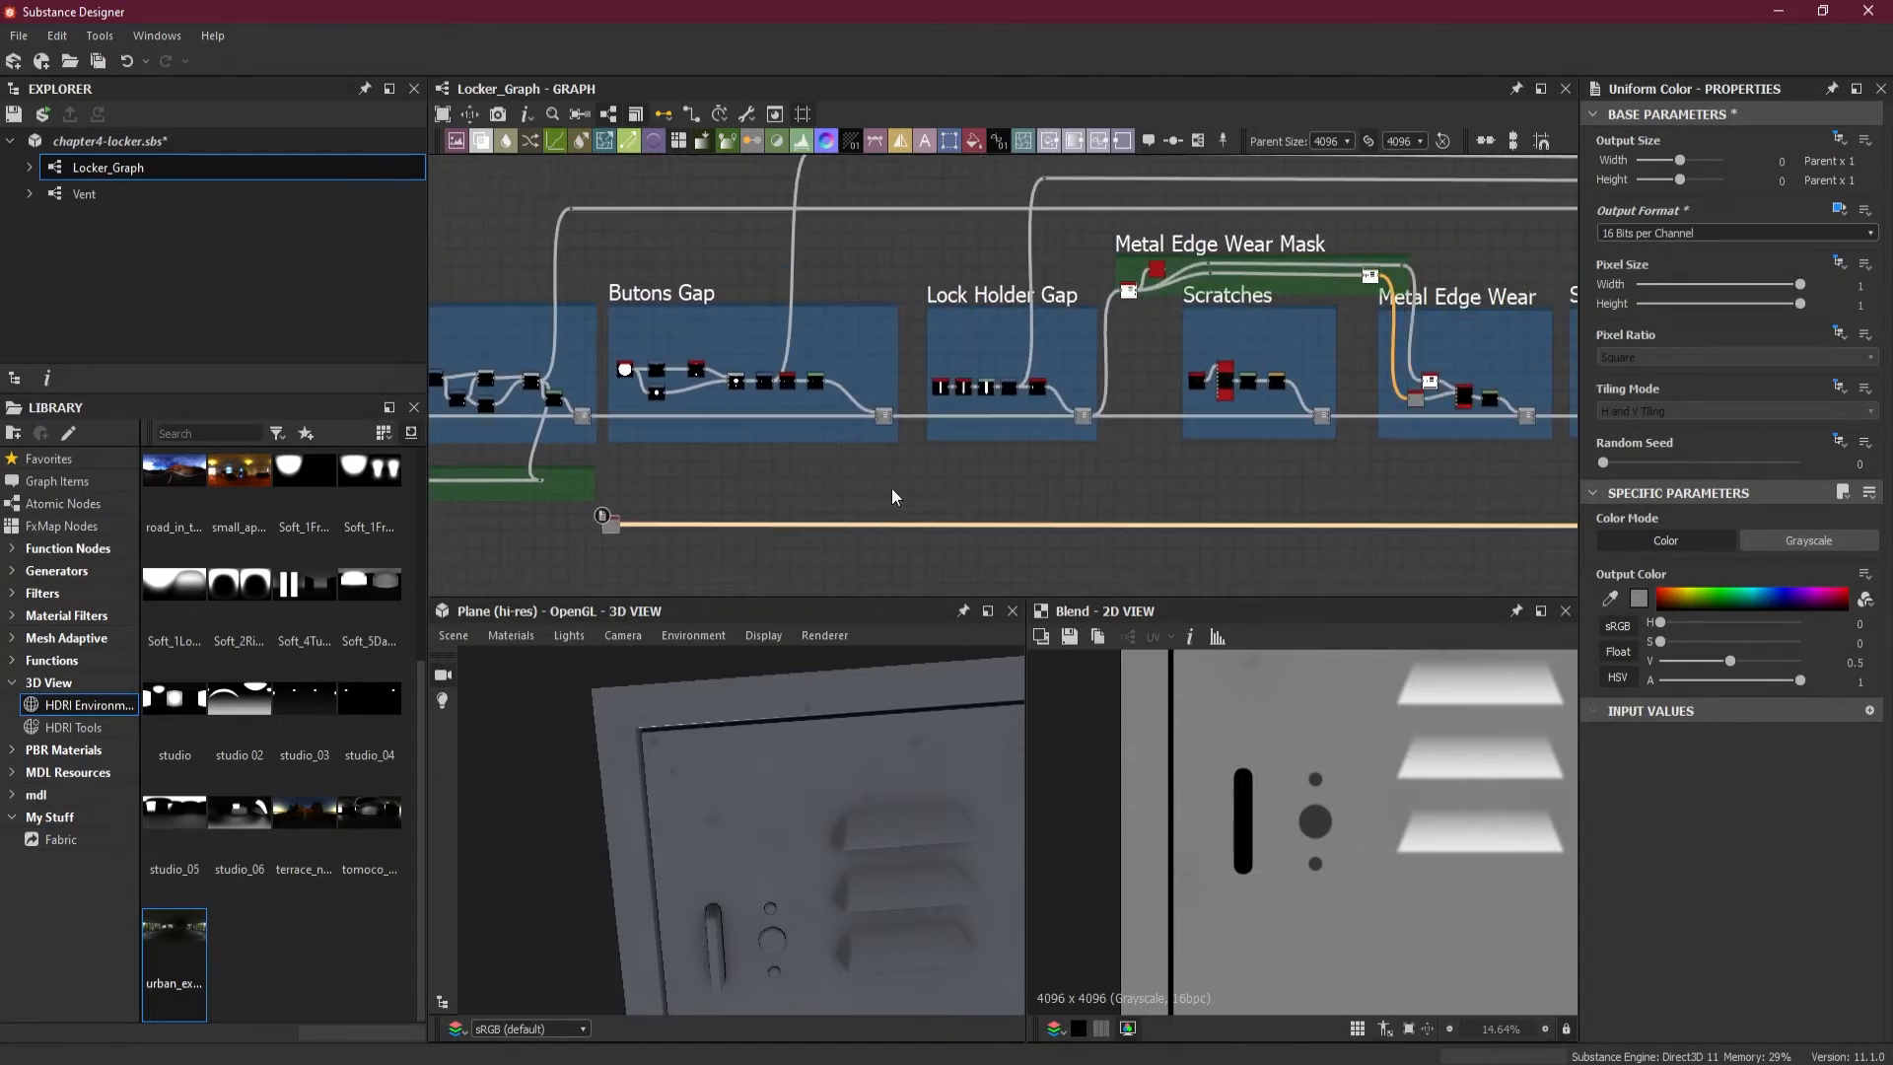
# - Move the Base Color's Uniform Color node below the end of the Lock Holder Gap frame and show that frame's final Blend in the 2D view
pyautogui.moveTo(611, 529); pyautogui.dragTo(1105, 525)
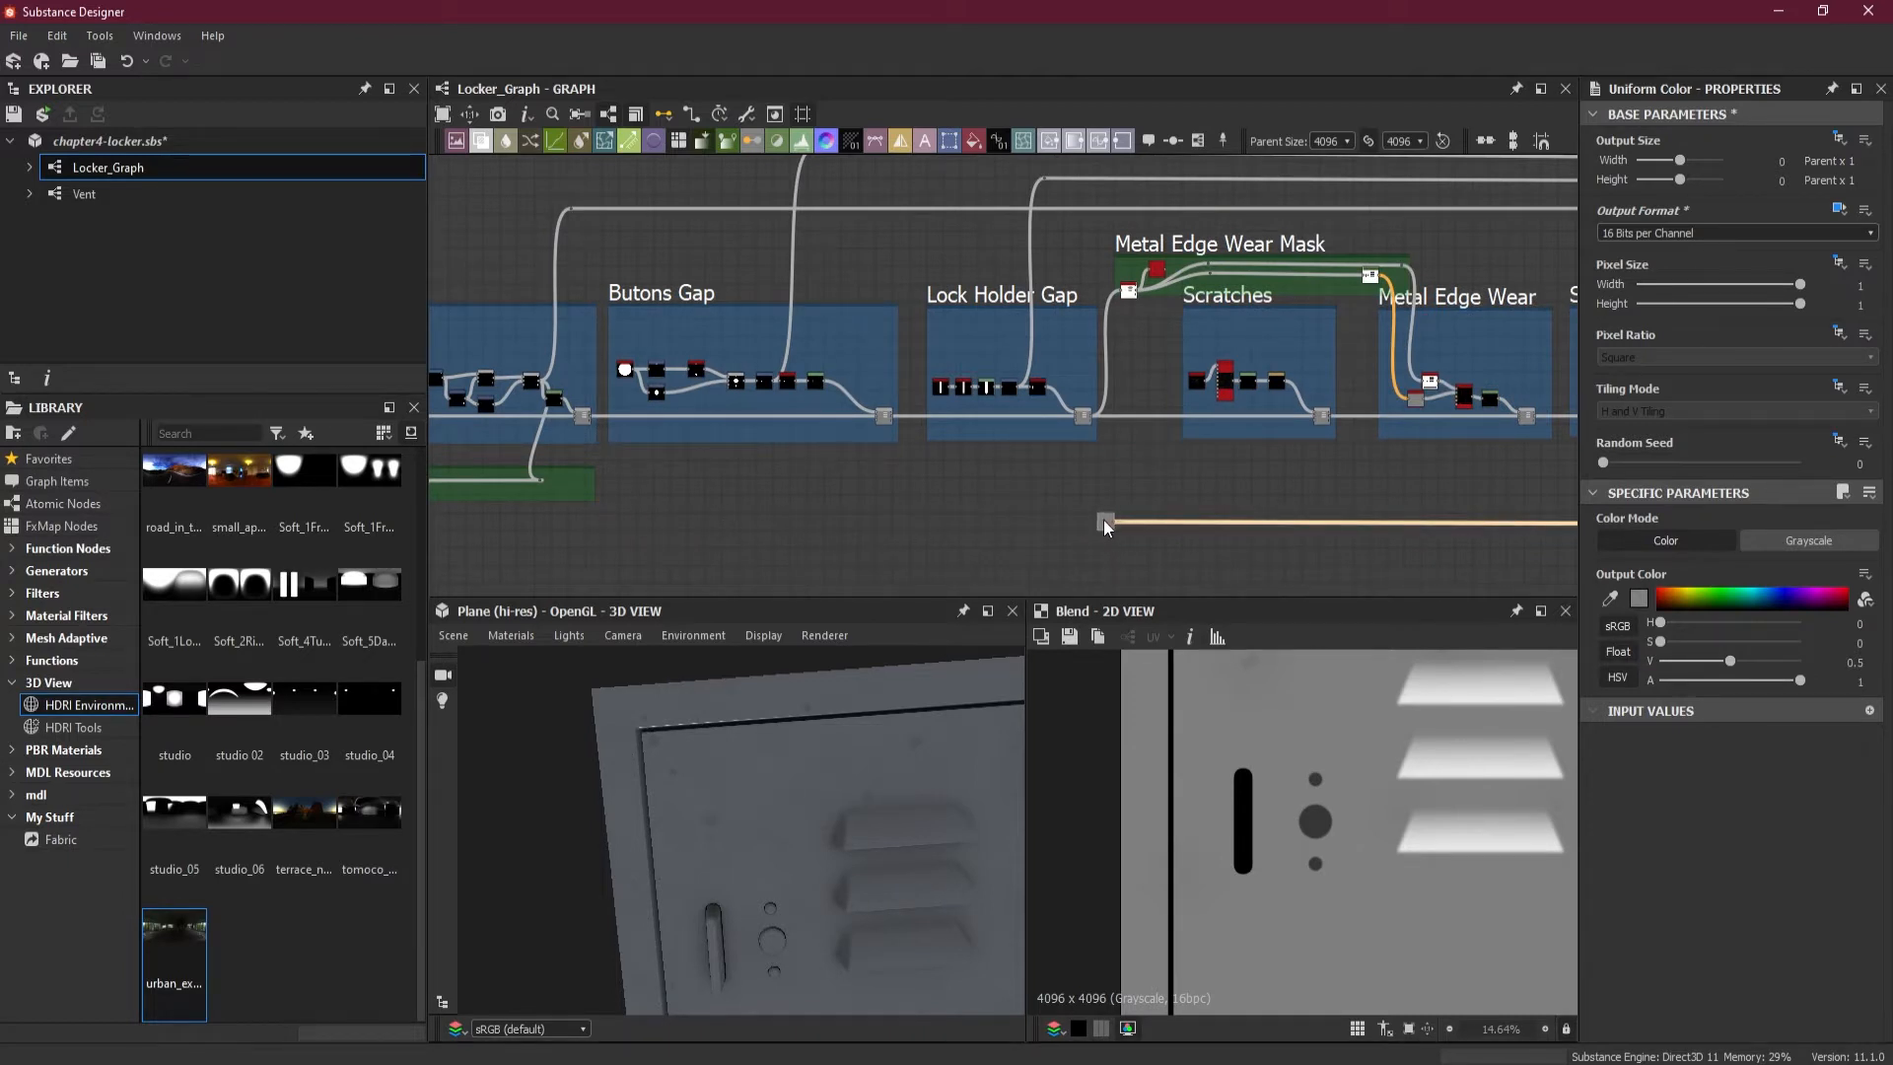
pyautogui.click(1081, 418)
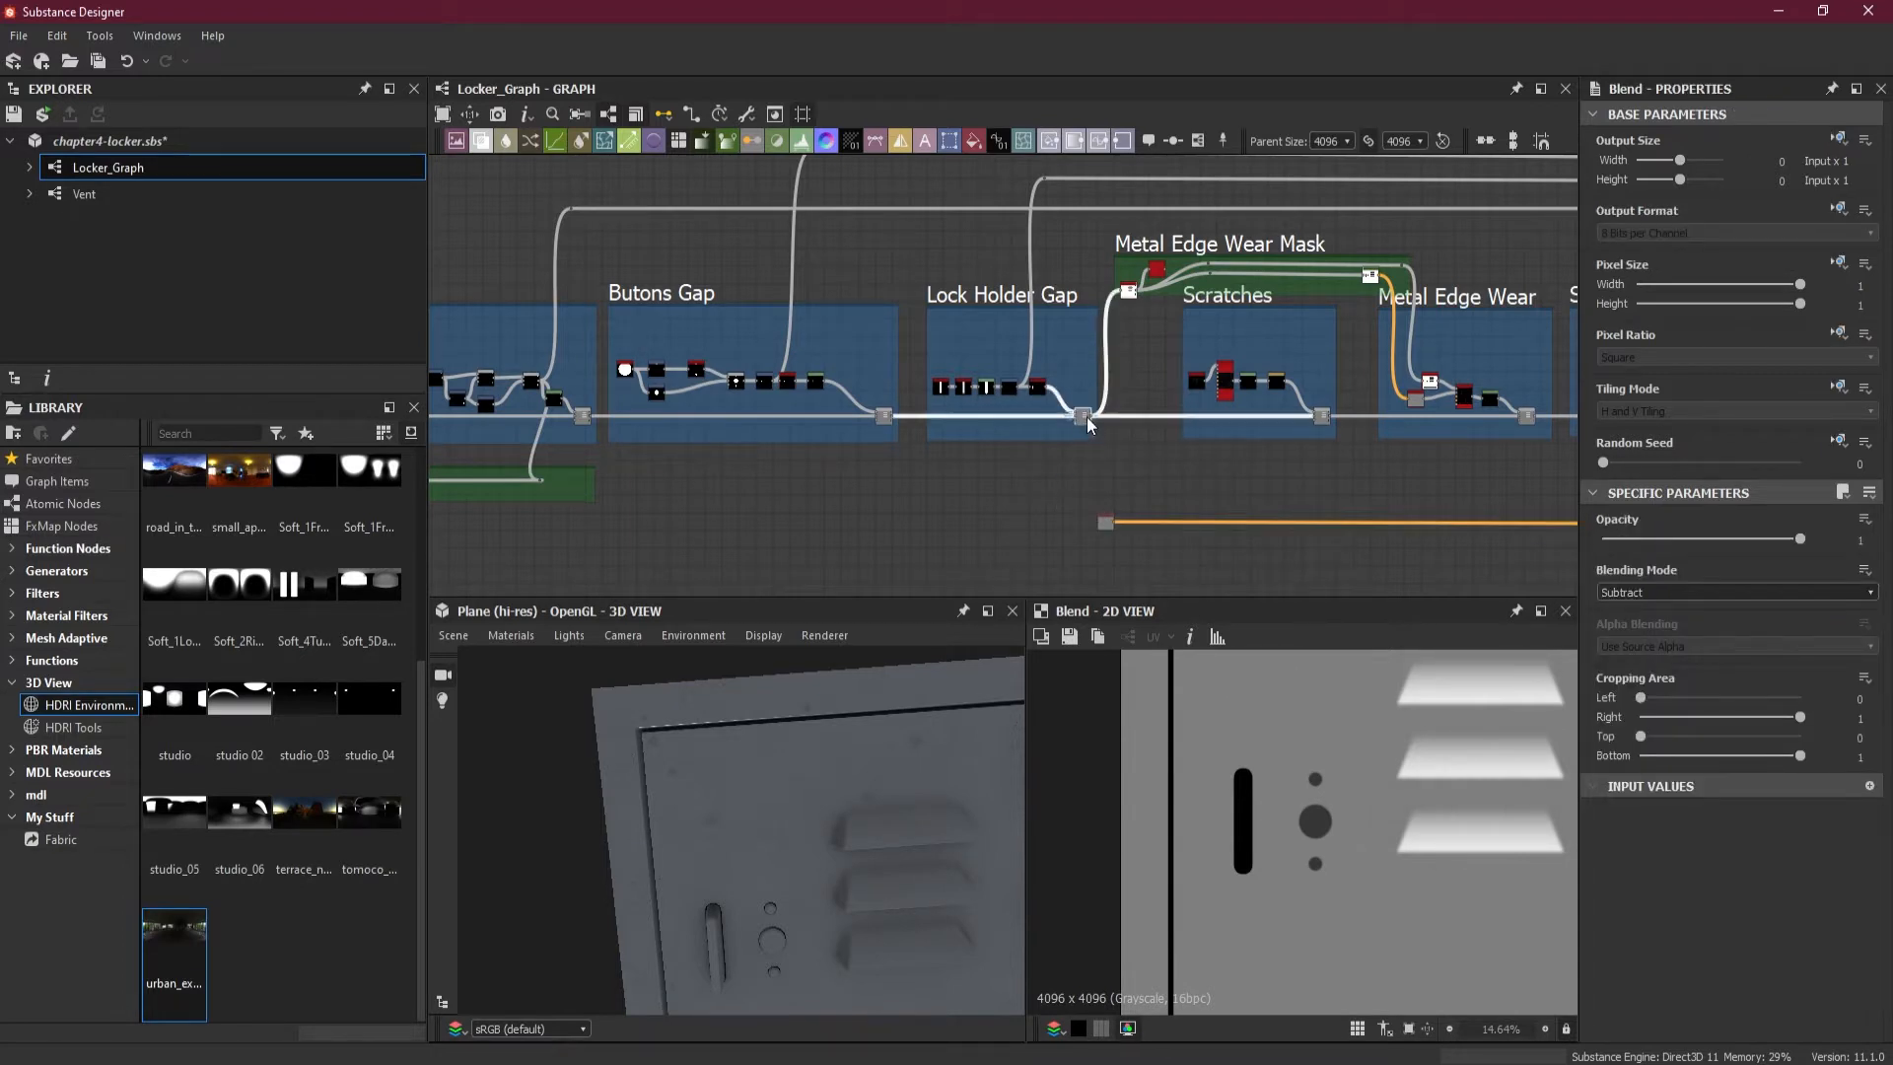
pyautogui.scroll(-2, 1513, 829)
pyautogui.scroll(3, 1099, 471)
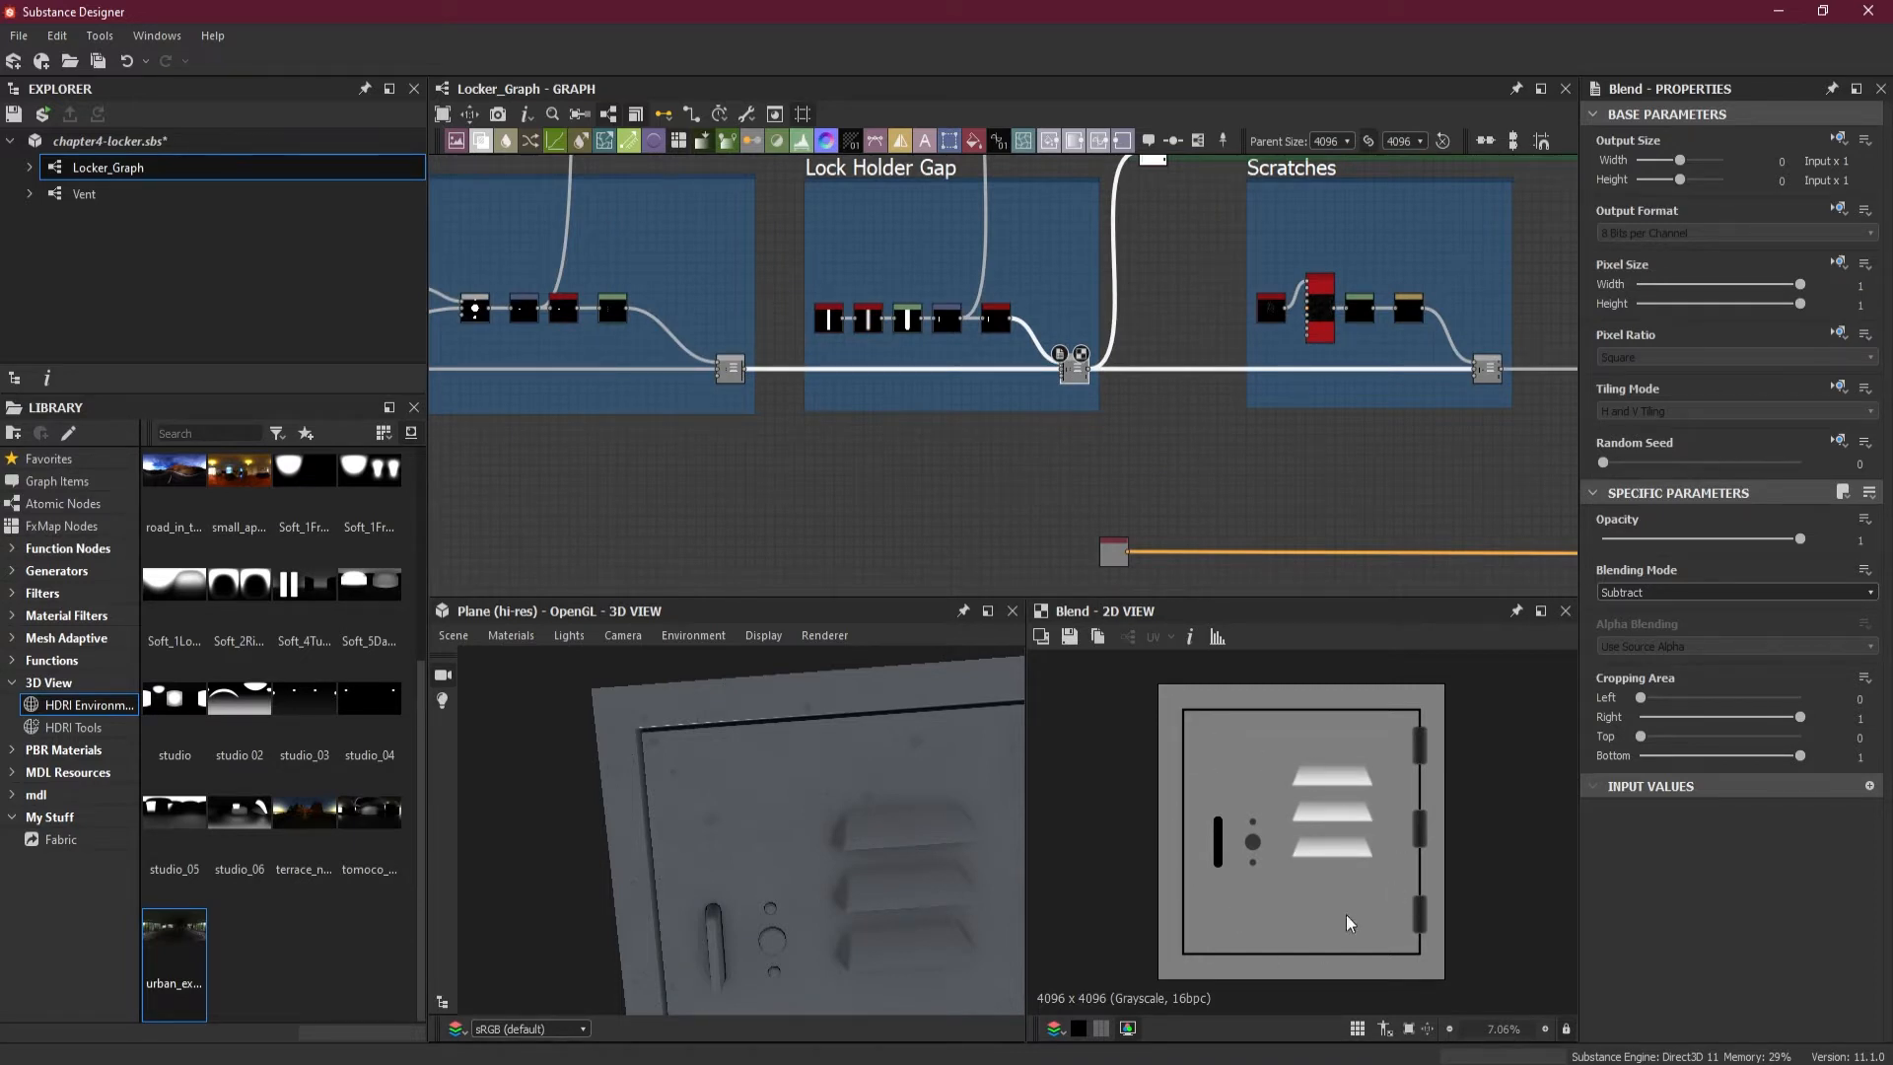
pyautogui.scroll(-2, 1118, 458)
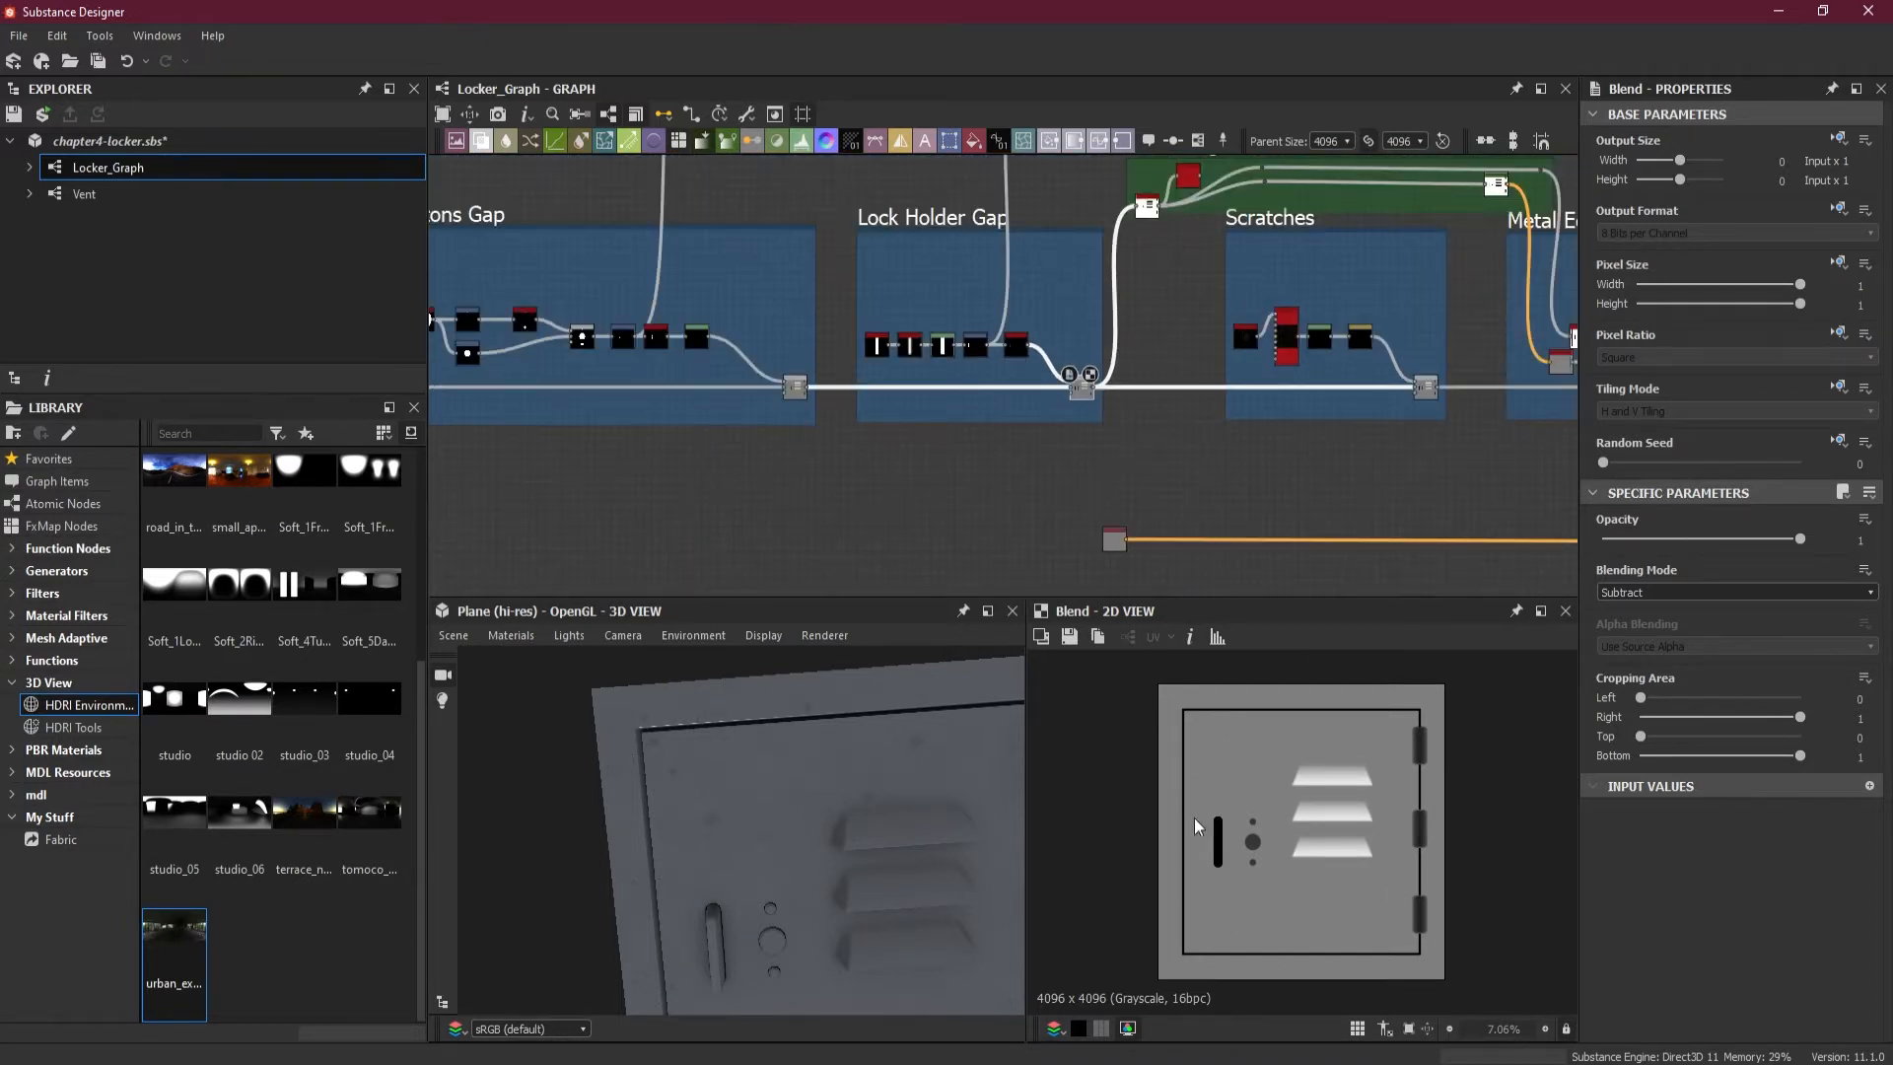
# - Examine the door handle, vents and hinges in the 3D preview and the frames from Door Gap to Lock Holder Gap
pyautogui.moveTo(885, 907); pyautogui.dragTo(695, 836)
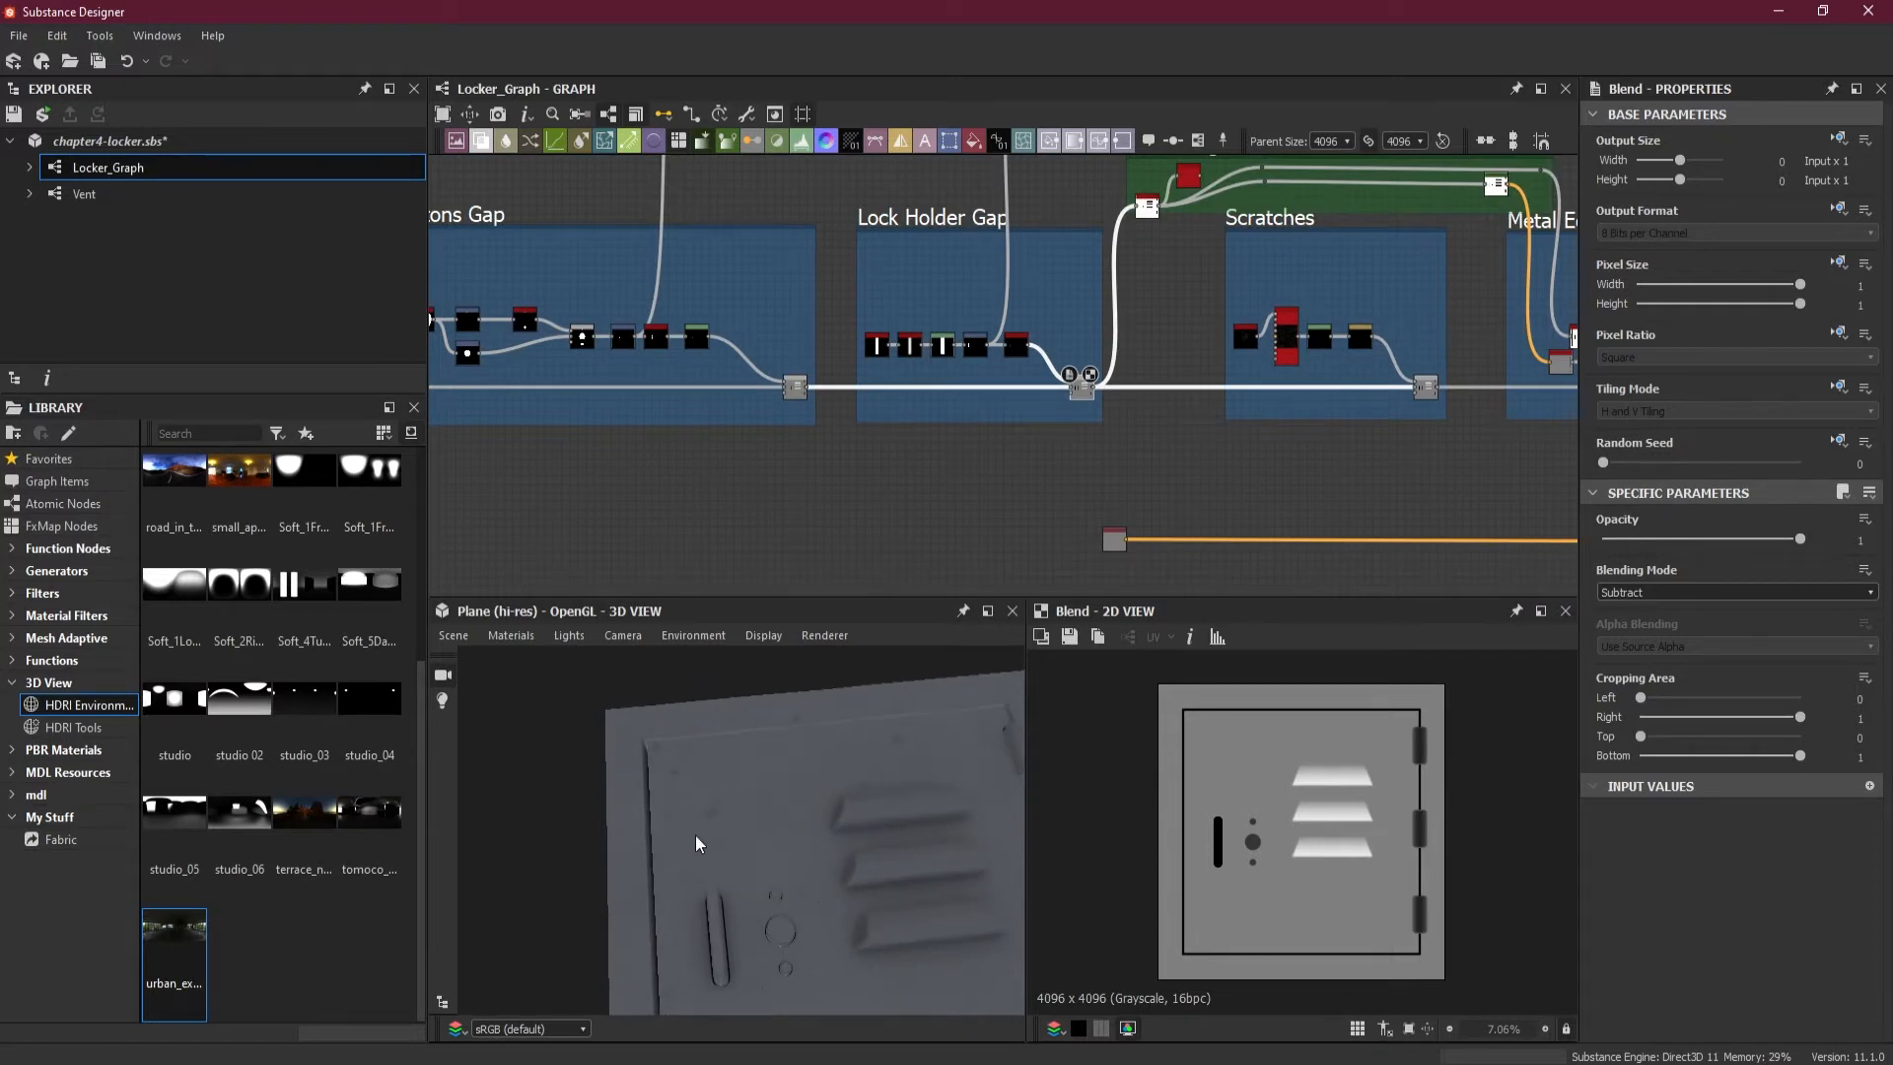
pyautogui.moveTo(878, 925); pyautogui.dragTo(800, 803)
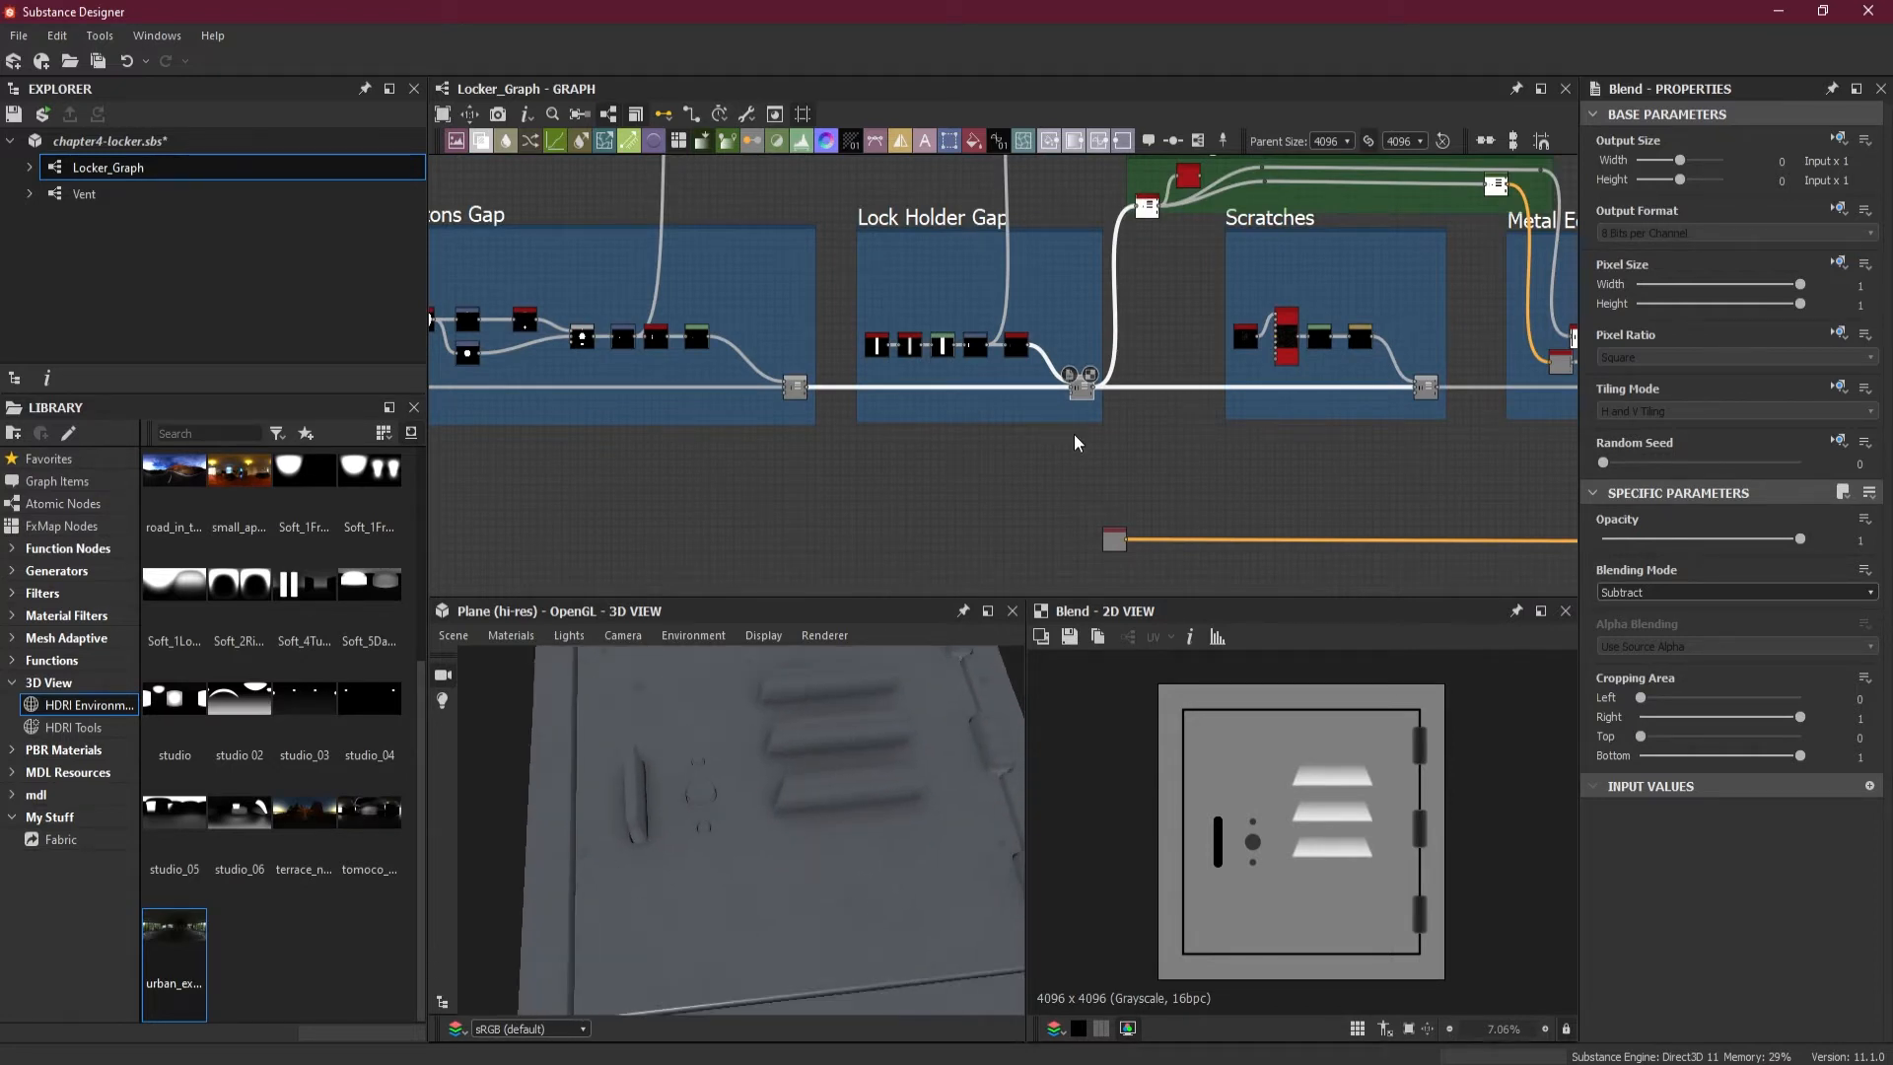
pyautogui.scroll(-3, 1011, 445)
pyautogui.moveTo(1082, 503); pyautogui.dragTo(1614, 488, button='middle')
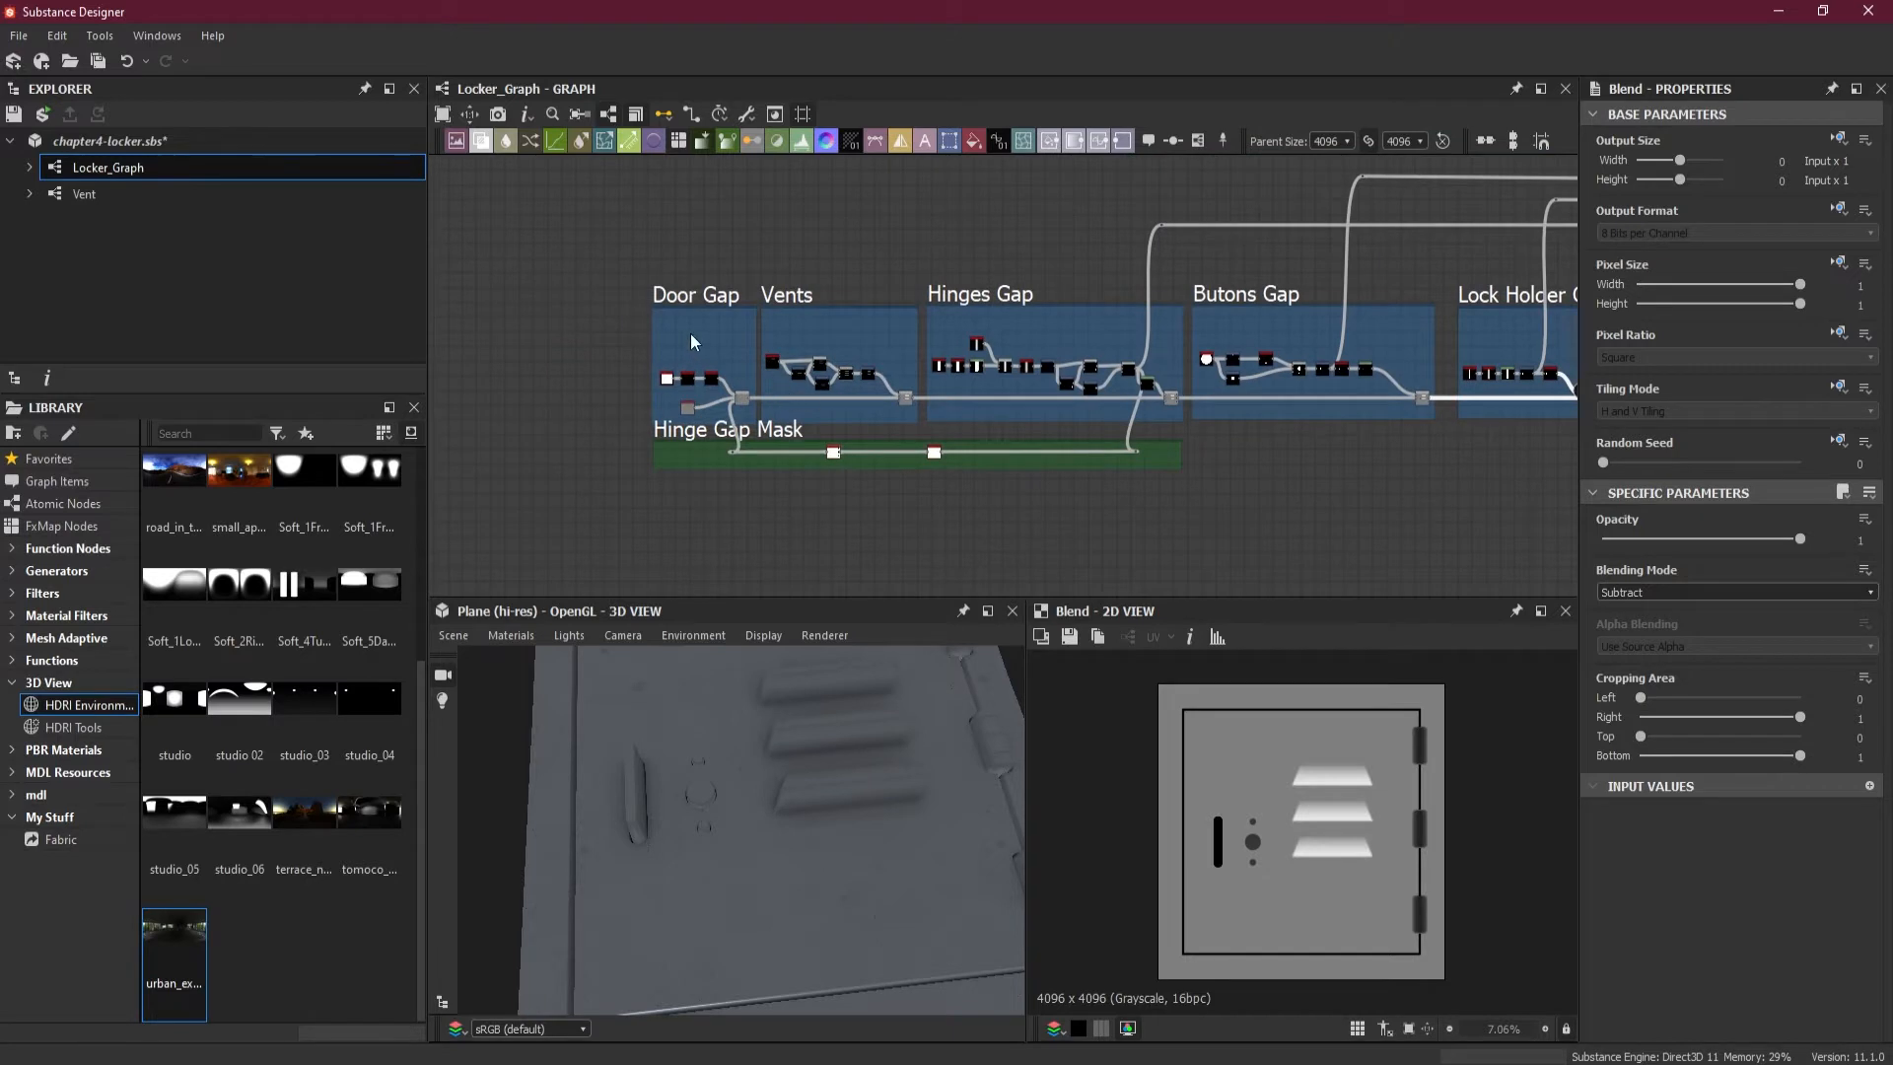
pyautogui.moveTo(1352, 482); pyautogui.dragTo(1001, 493, button='middle')
pyautogui.scroll(2, 1231, 416)
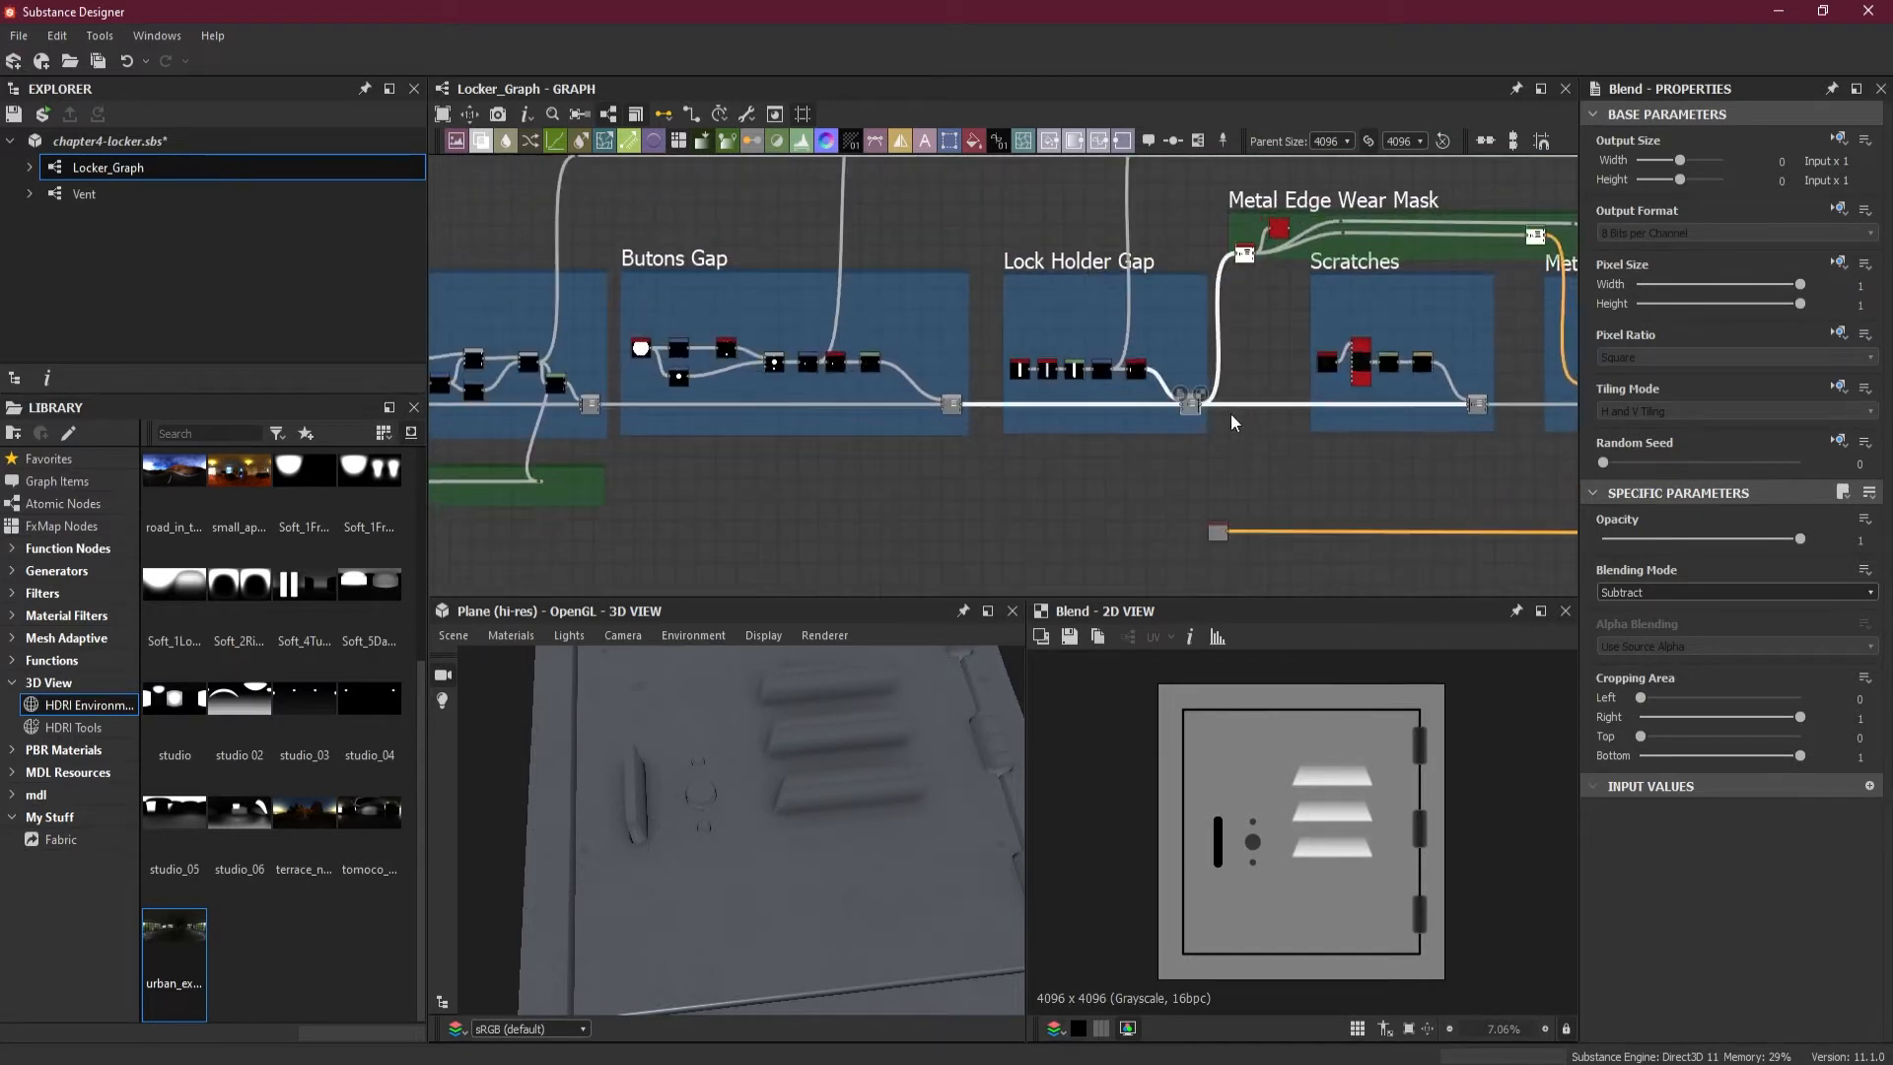
pyautogui.scroll(2, 1200, 533)
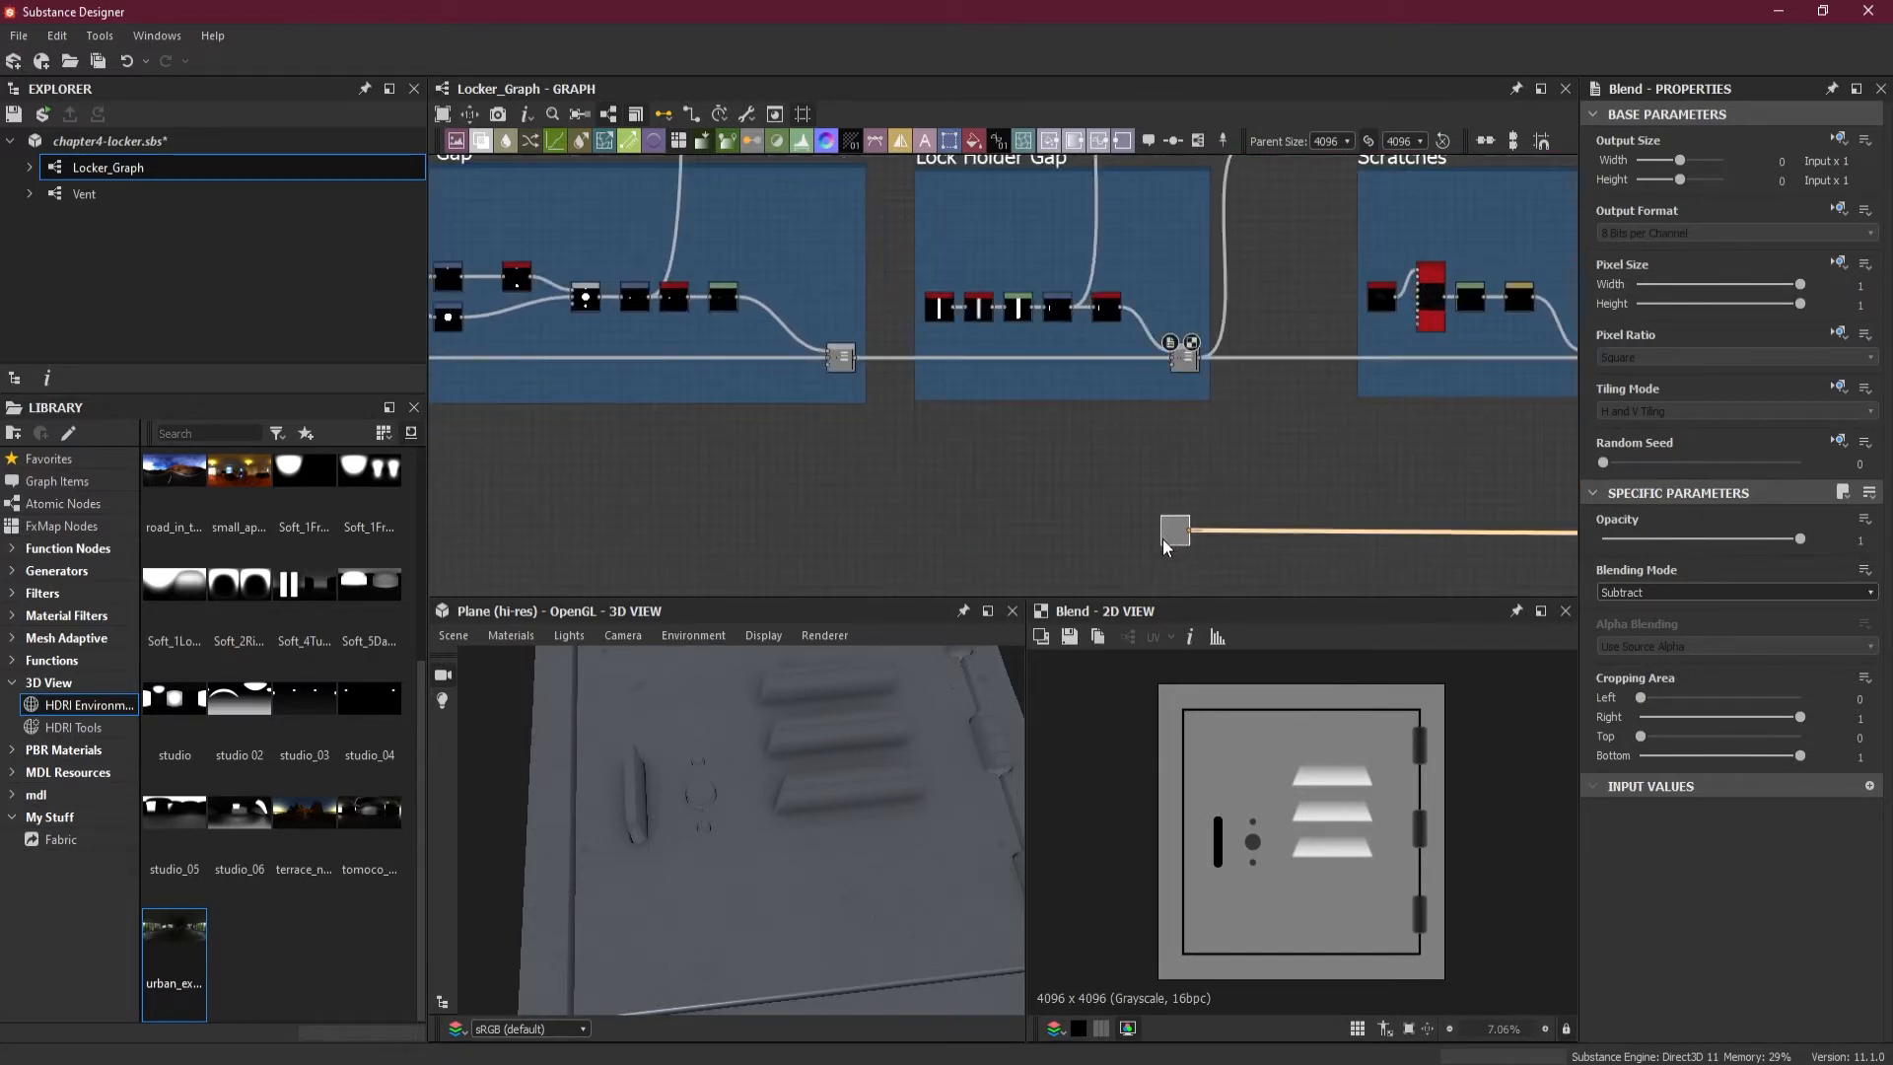
# - Move the Uniform Color node back below the middle of the Lock Holder Gap frame and check the sample.jpg locker reference
pyautogui.moveTo(1162, 539); pyautogui.dragTo(1035, 549)
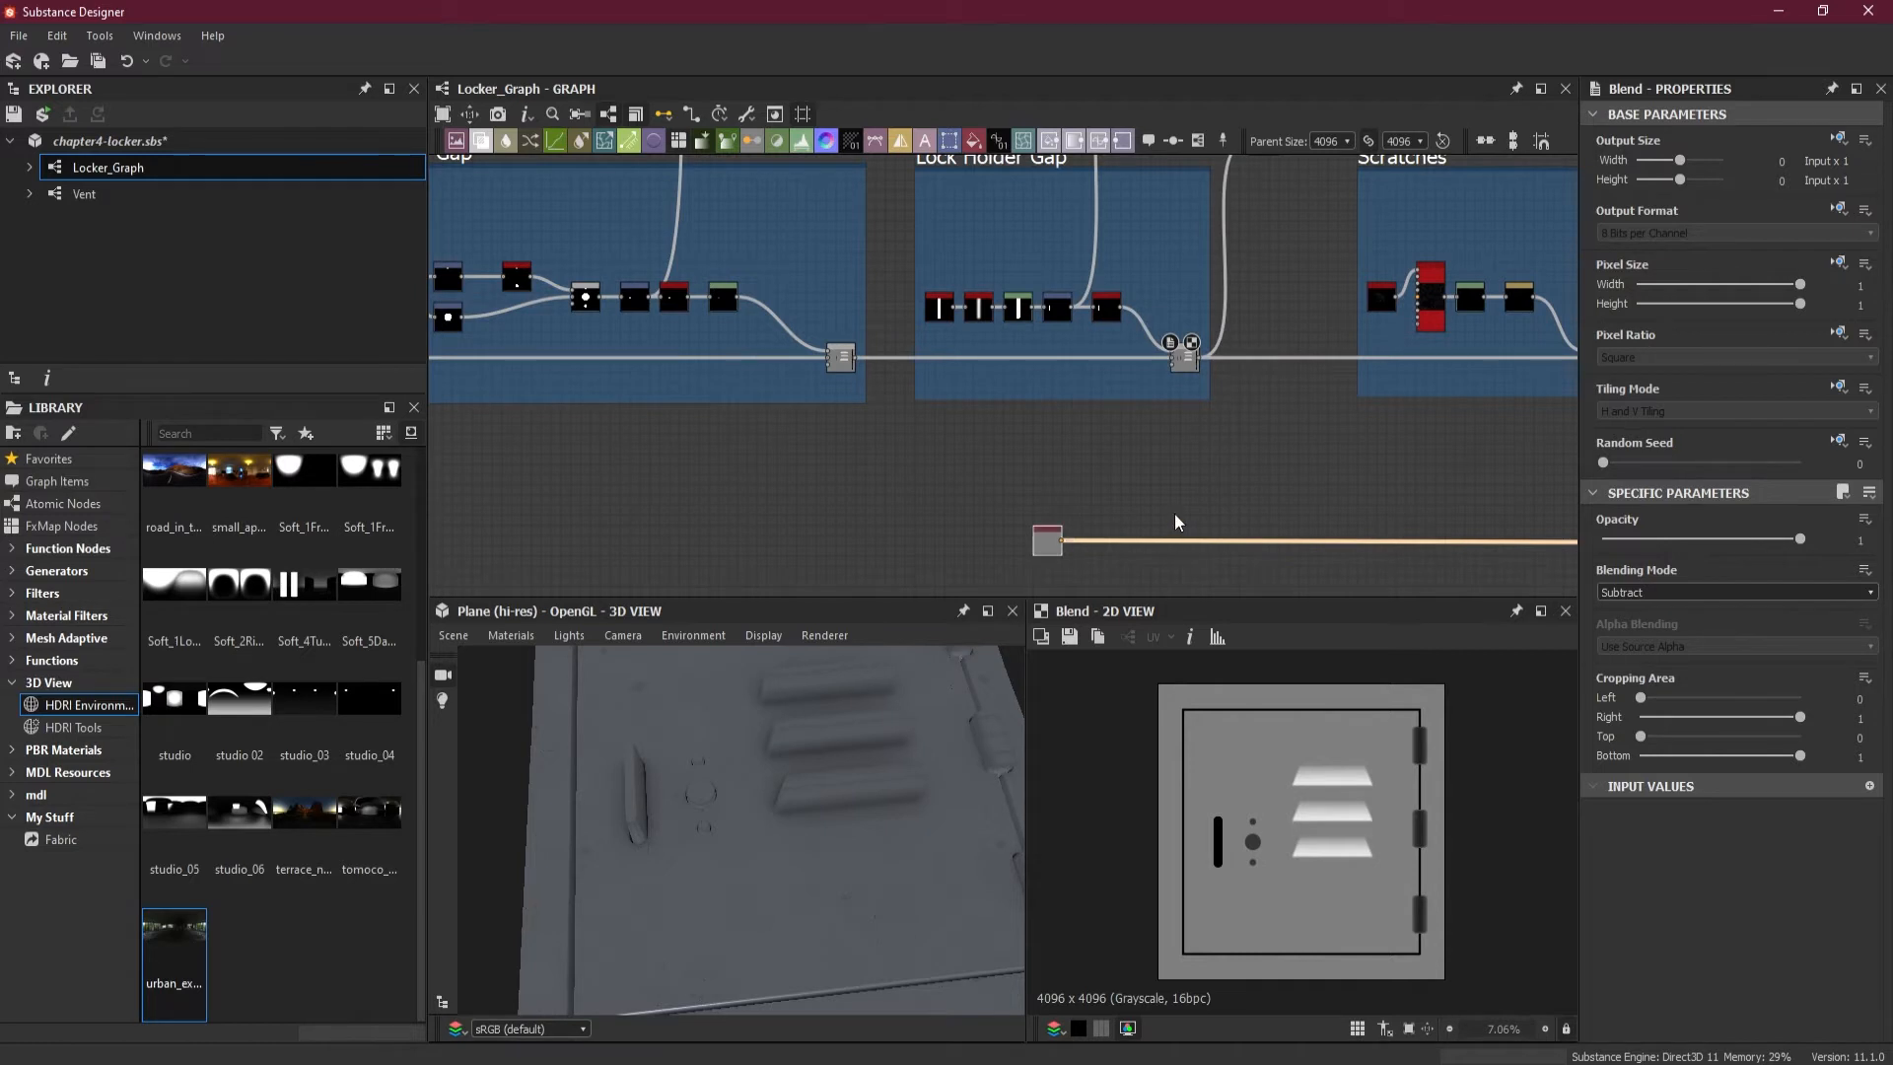
pyautogui.scroll(2, 1174, 513)
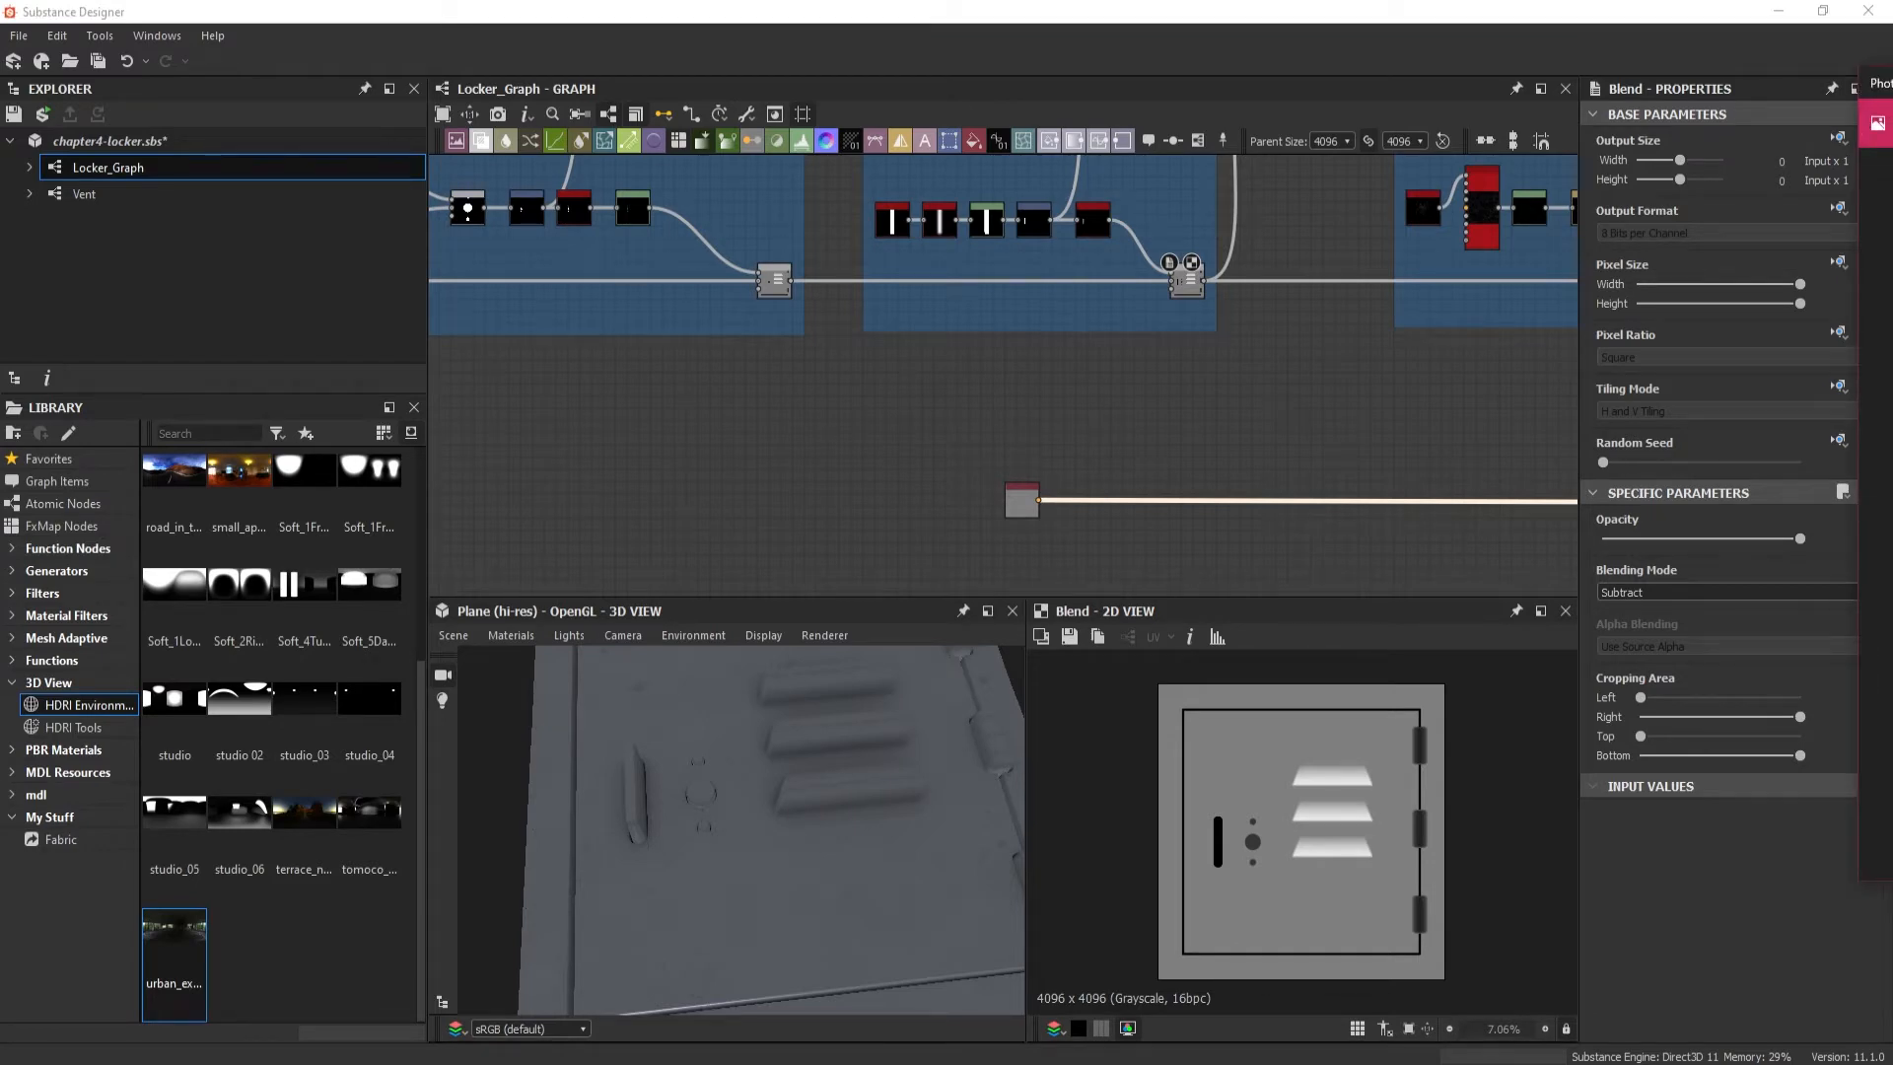
pyautogui.moveTo(1891, 92); pyautogui.dragTo(1219, 124)
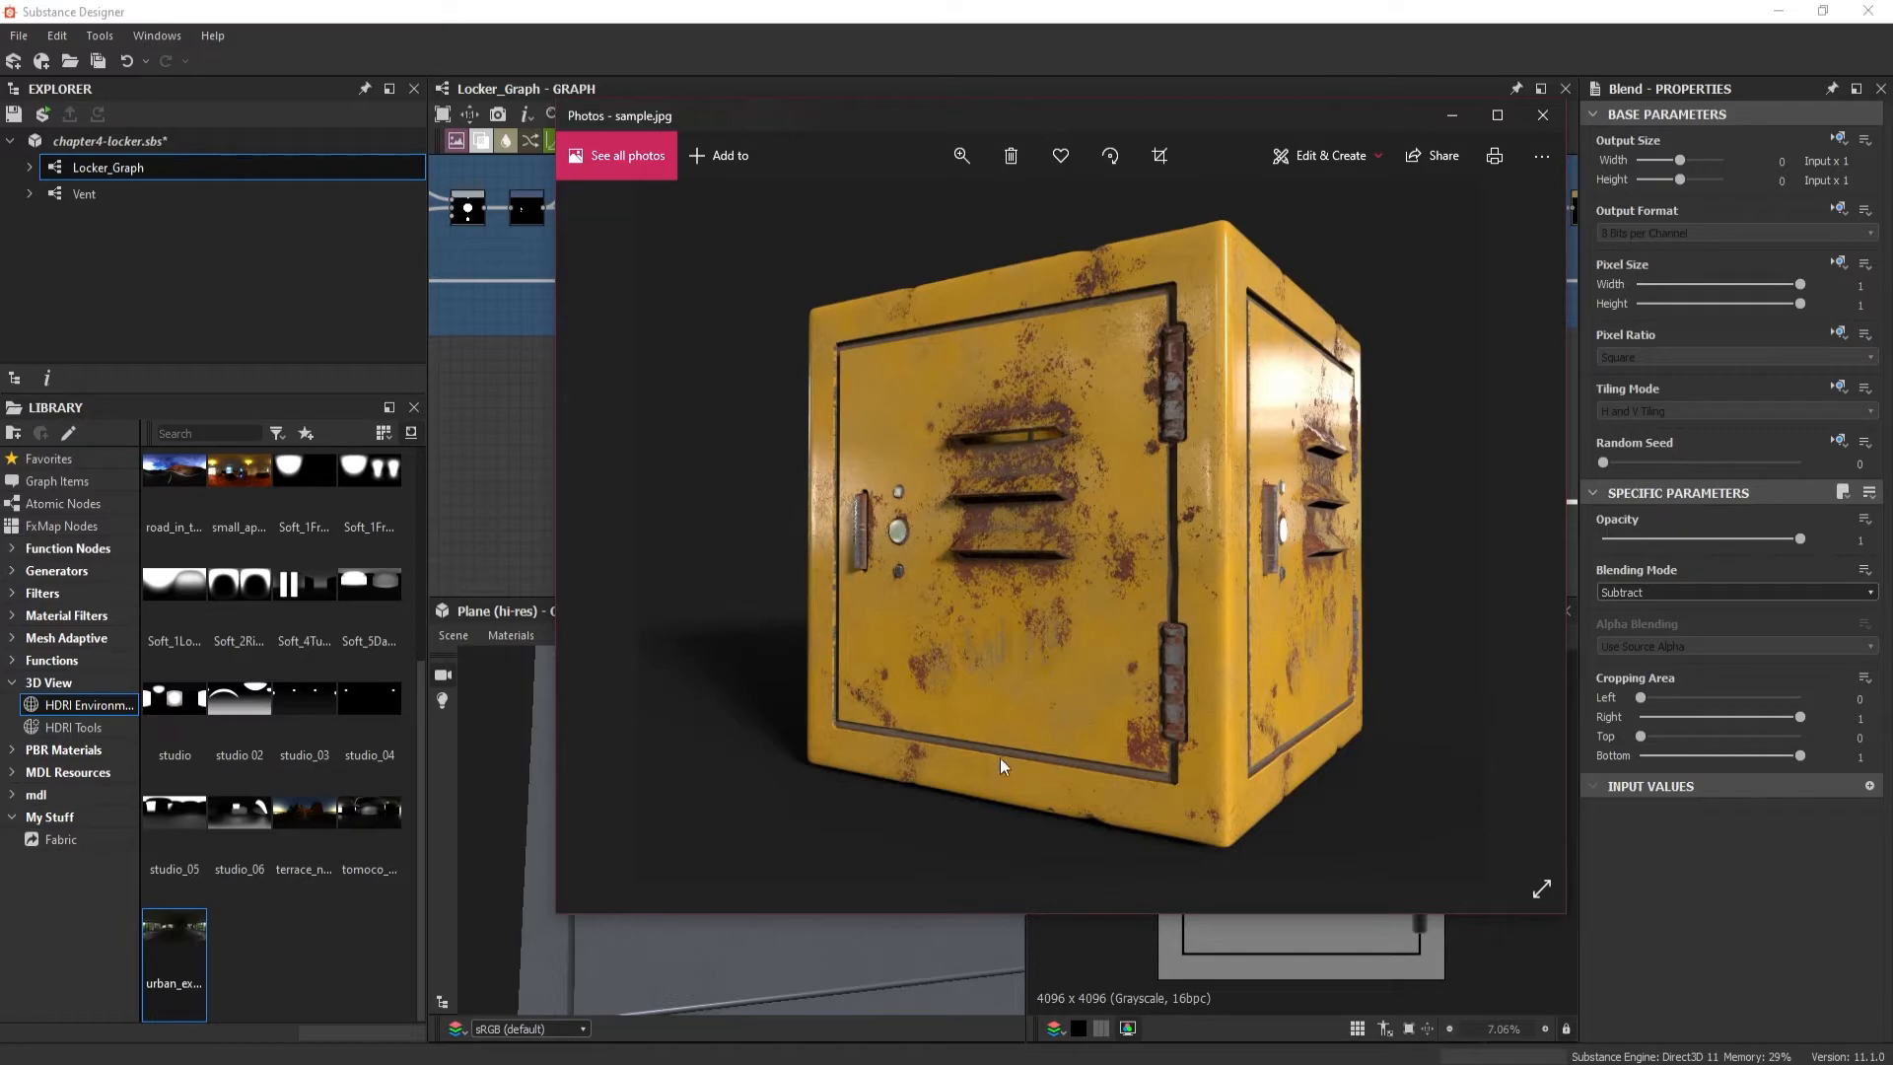
pyautogui.click(1541, 115)
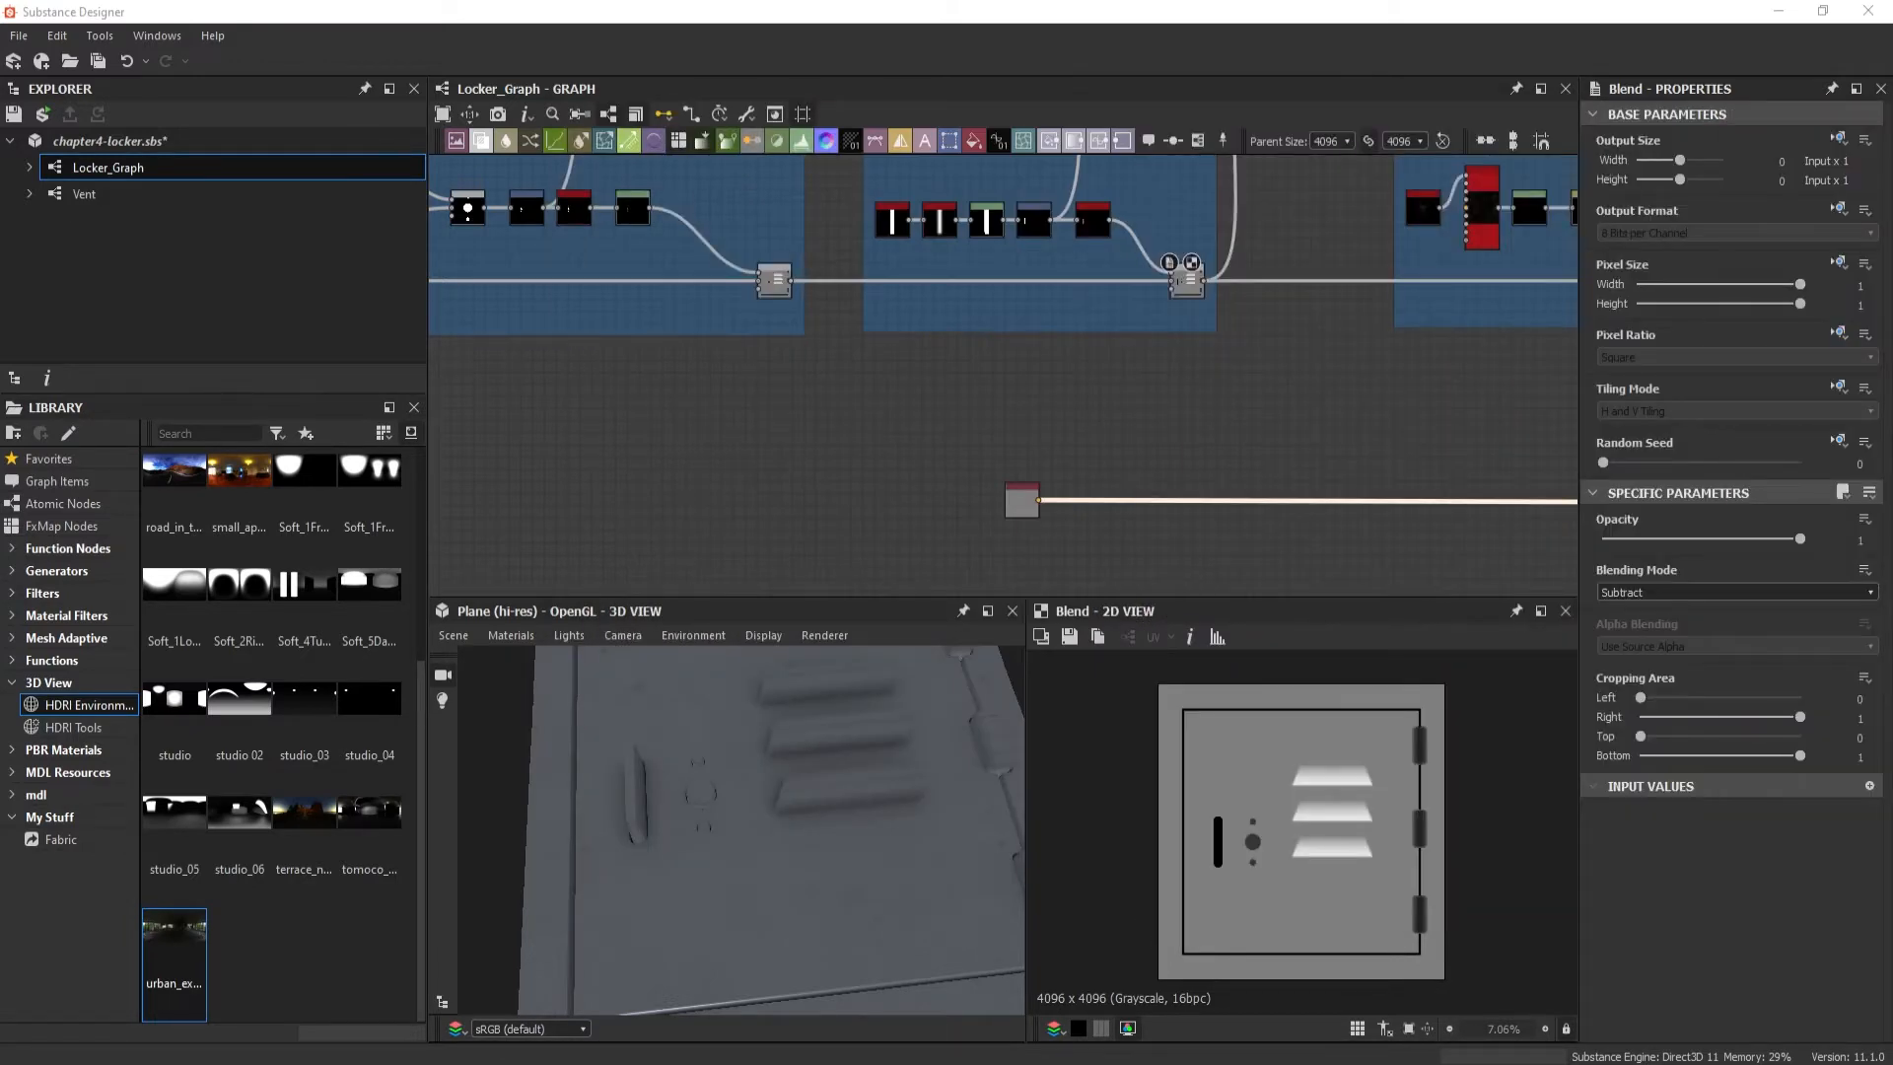
# - Inspect the Lock Holder Gap frame's final Blend and the Base Color's Uniform Color node below it
pyautogui.scroll(-3, 1200, 455)
pyautogui.scroll(1, 1255, 485)
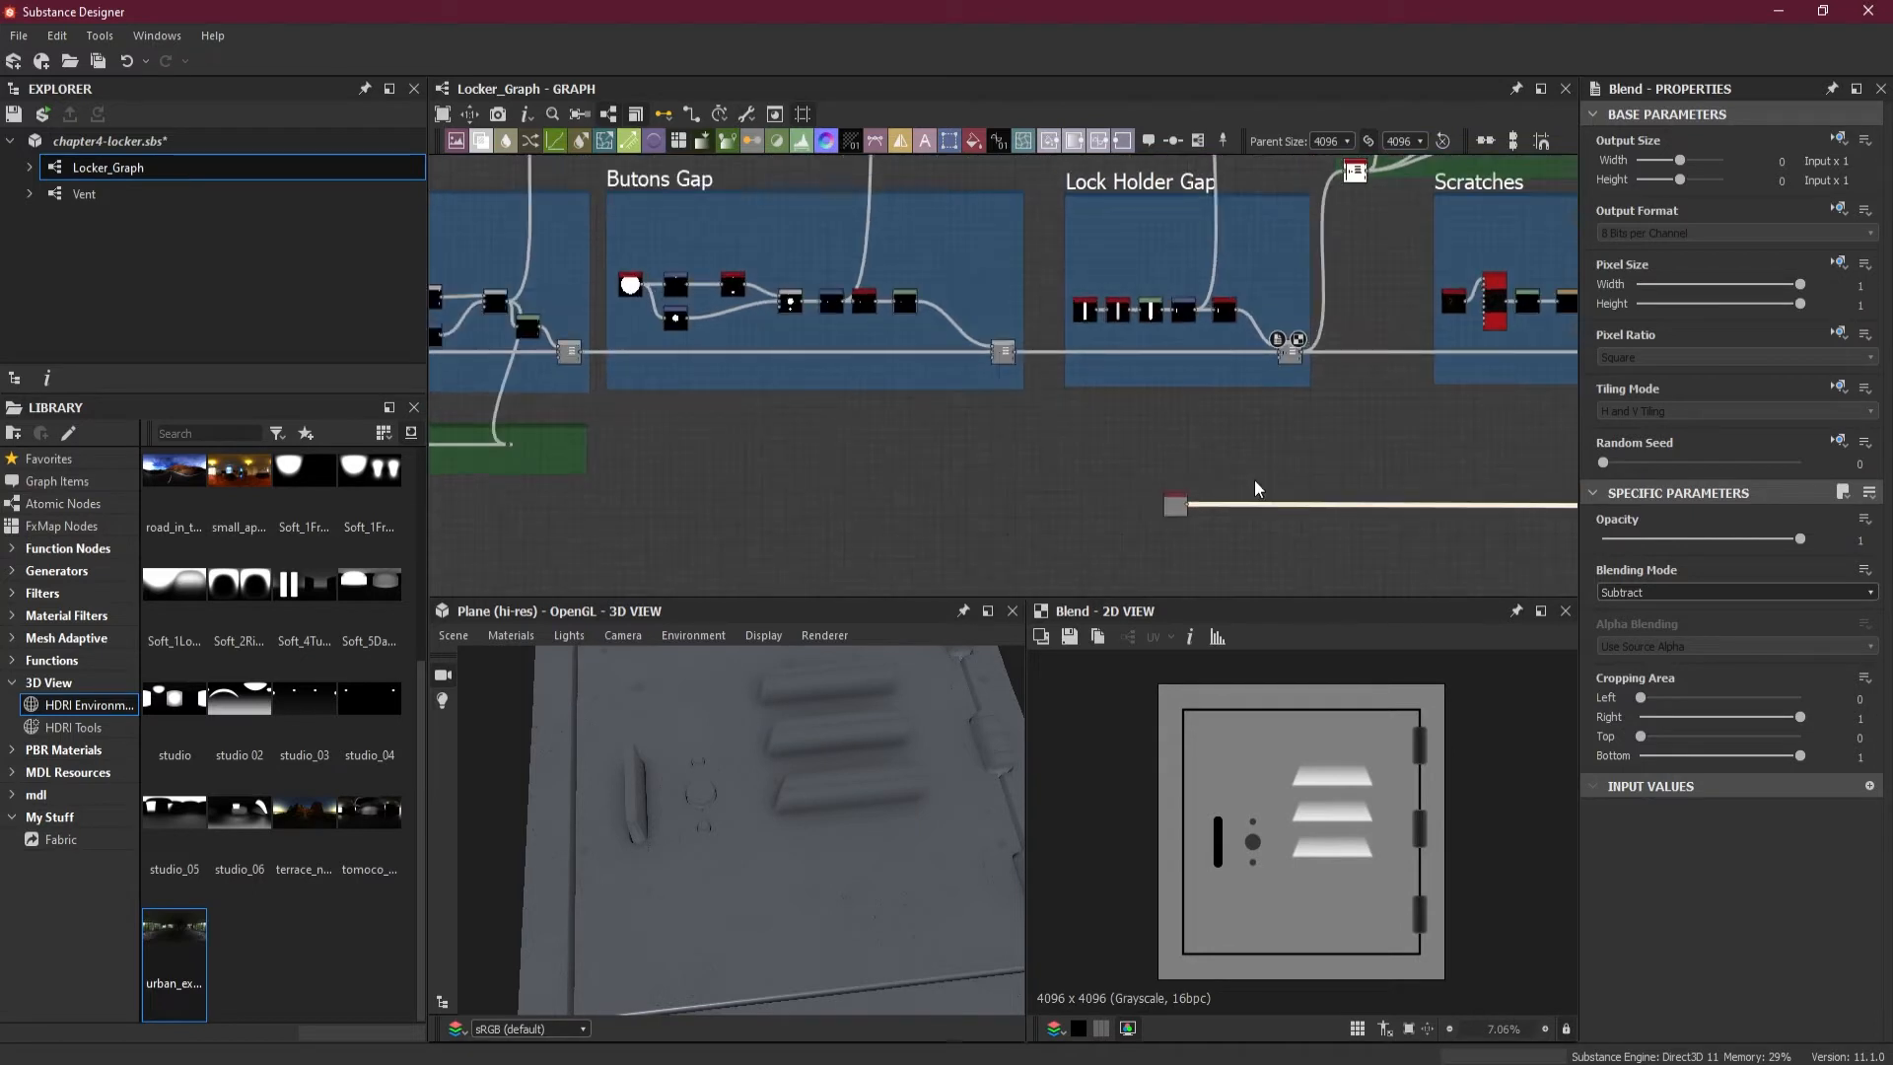
pyautogui.click(1287, 351)
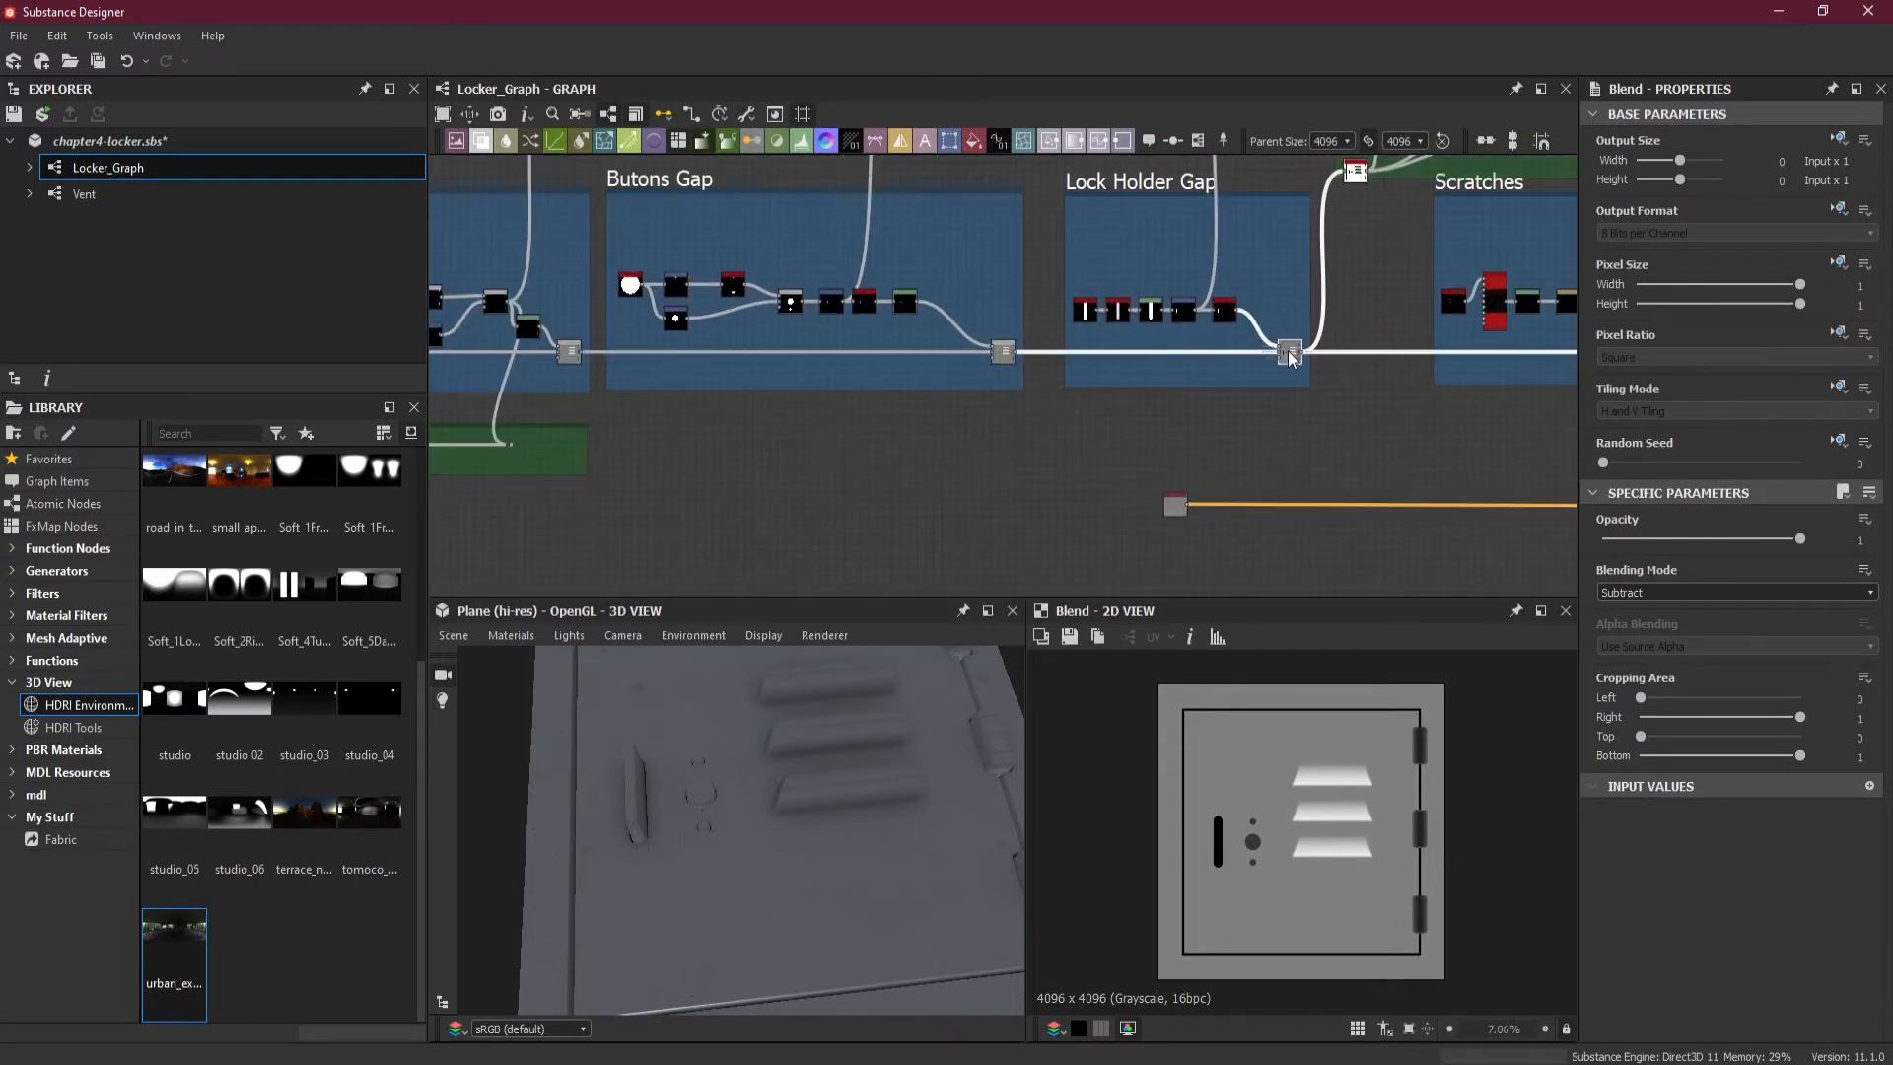
pyautogui.scroll(3, 1282, 357)
pyautogui.moveTo(1263, 375); pyautogui.dragTo(1098, 345, button='middle')
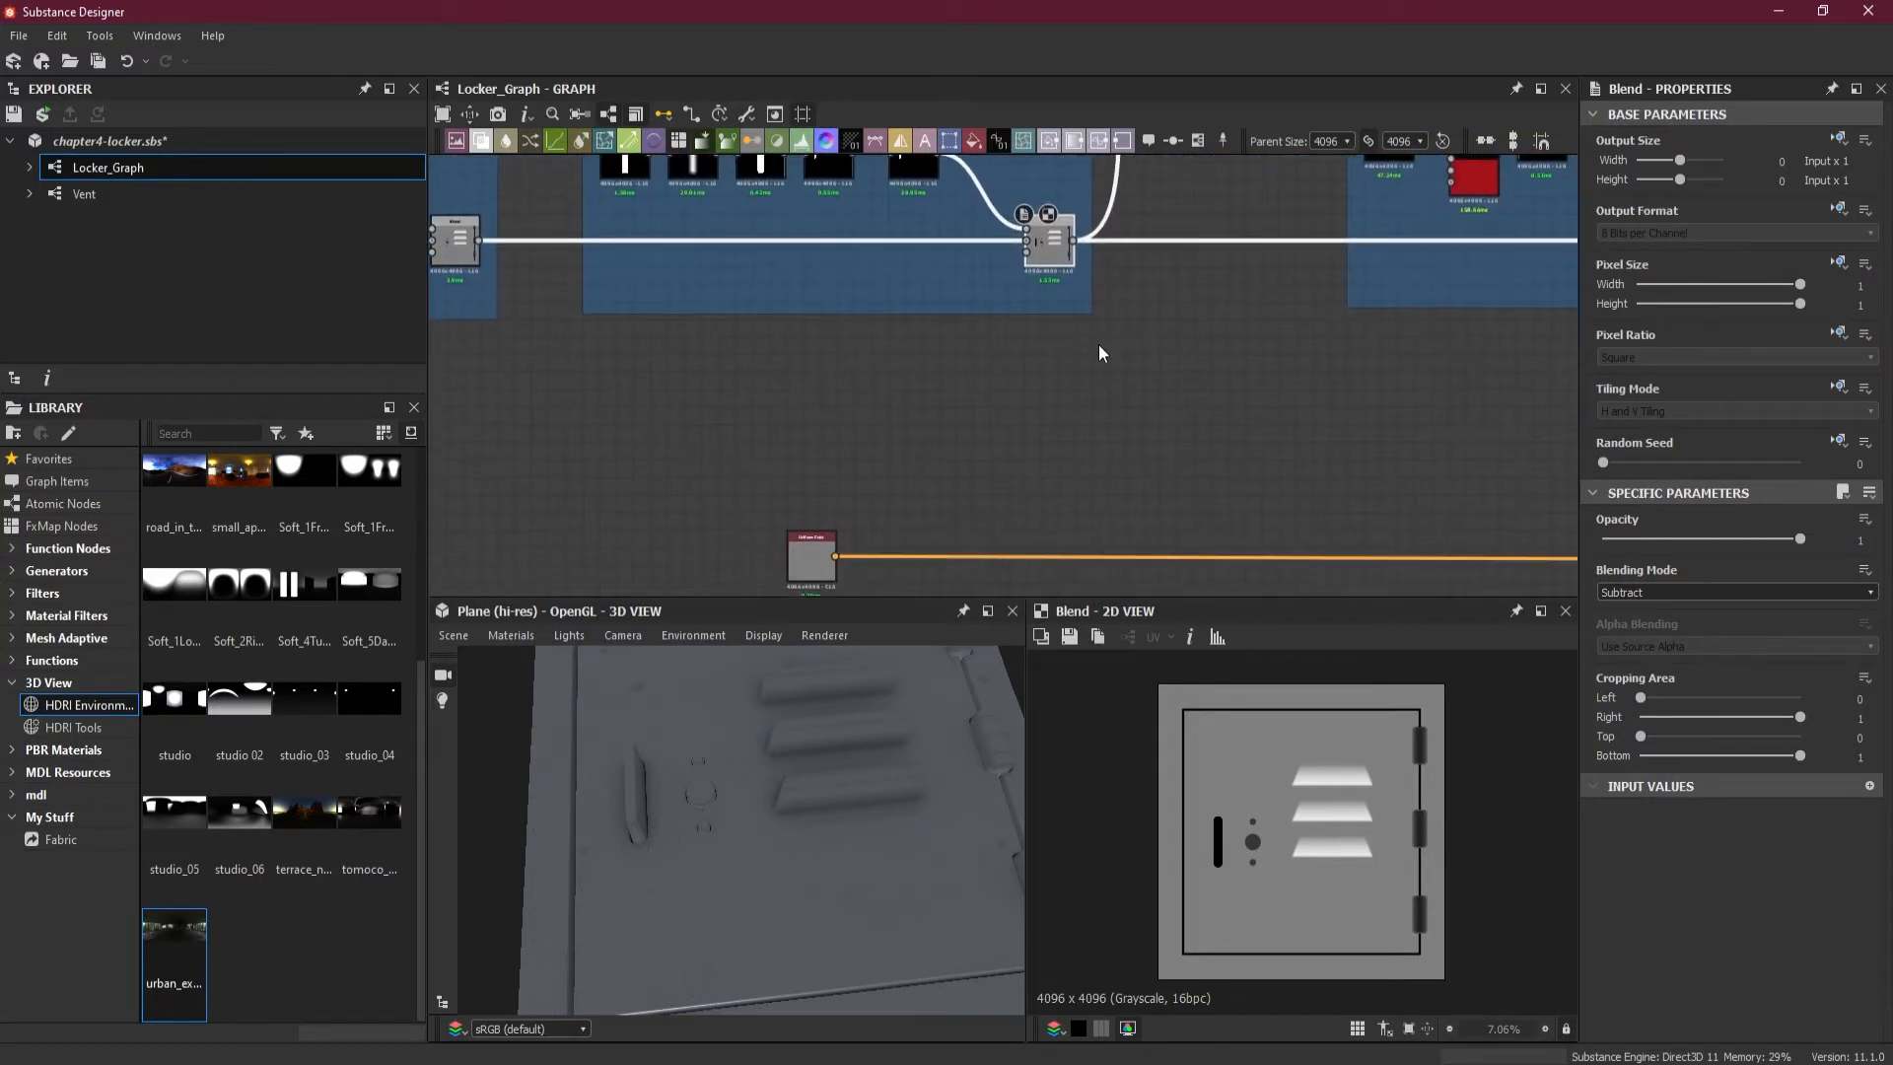
pyautogui.moveTo(812, 562)
pyautogui.mouseDown()
pyautogui.moveTo(1161, 560)
pyautogui.moveTo(811, 556)
pyautogui.mouseUp()
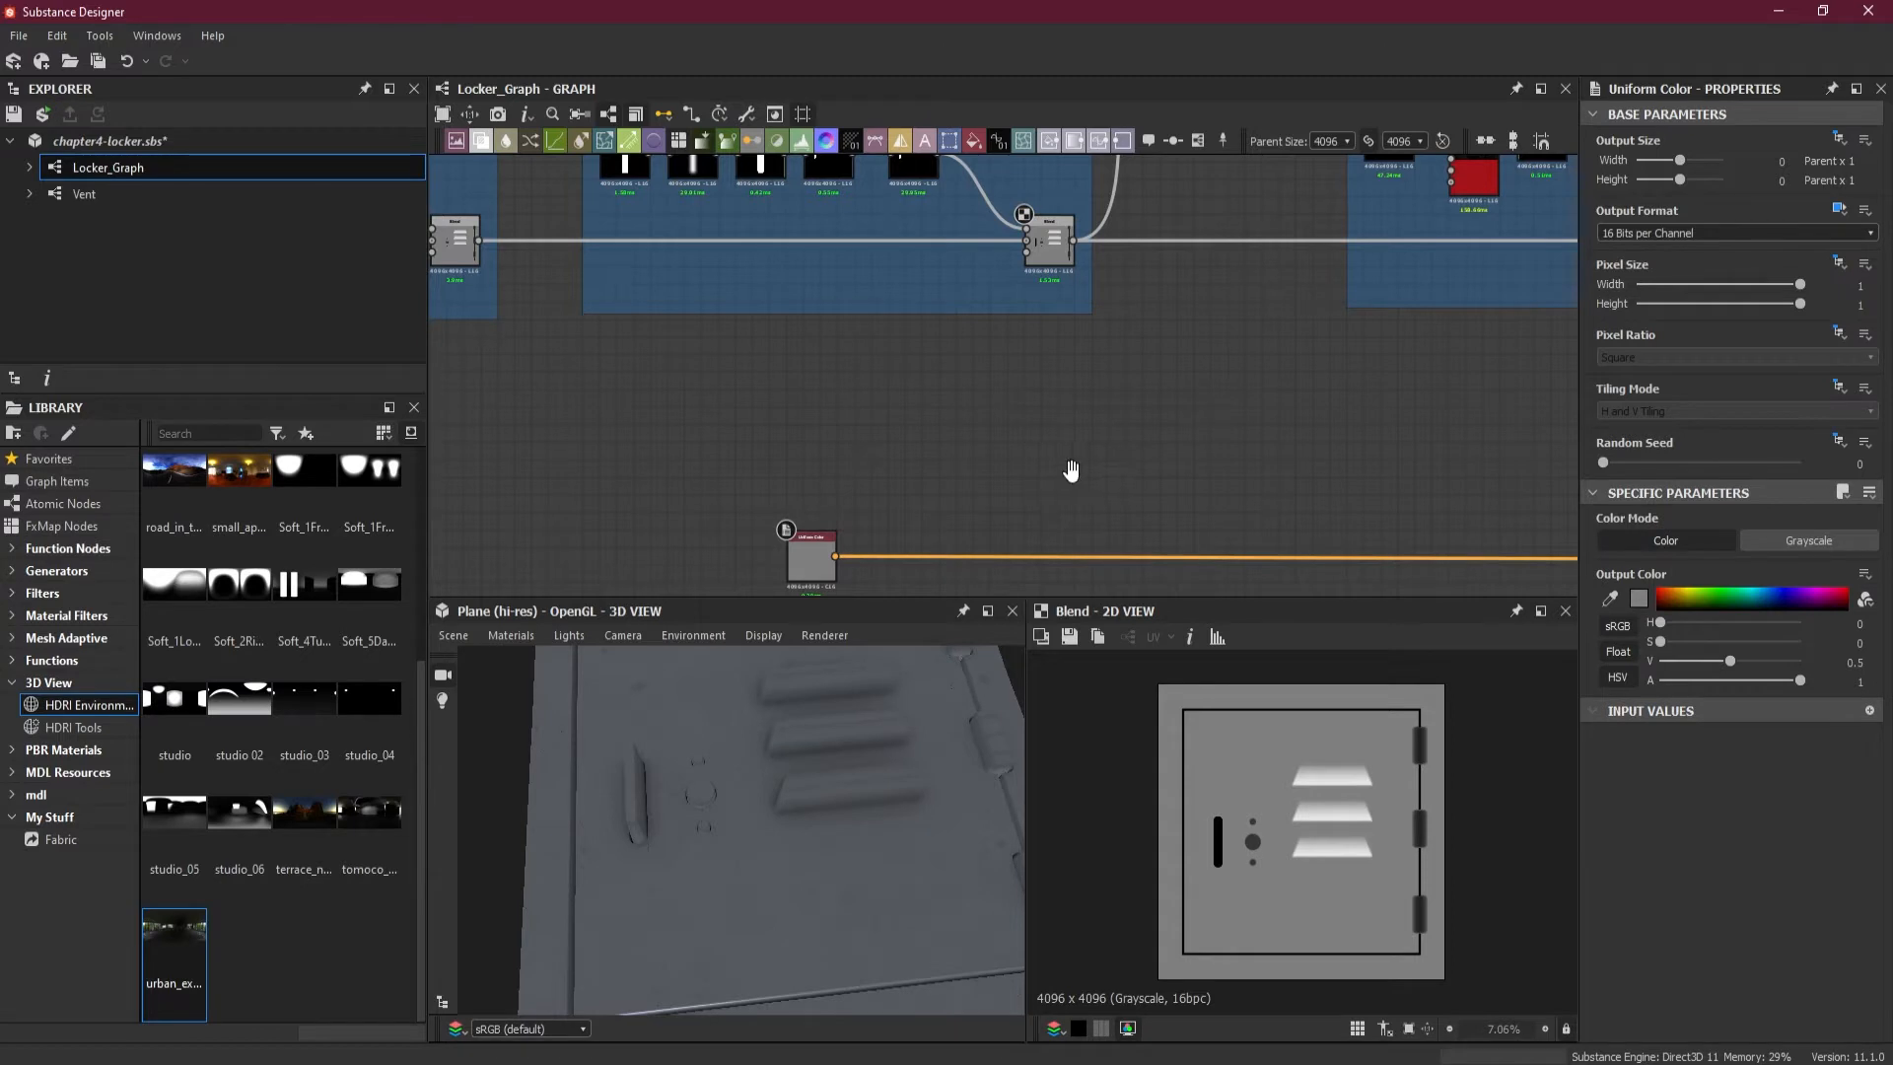
pyautogui.moveTo(1074, 472); pyautogui.dragTo(945, 425, button='middle')
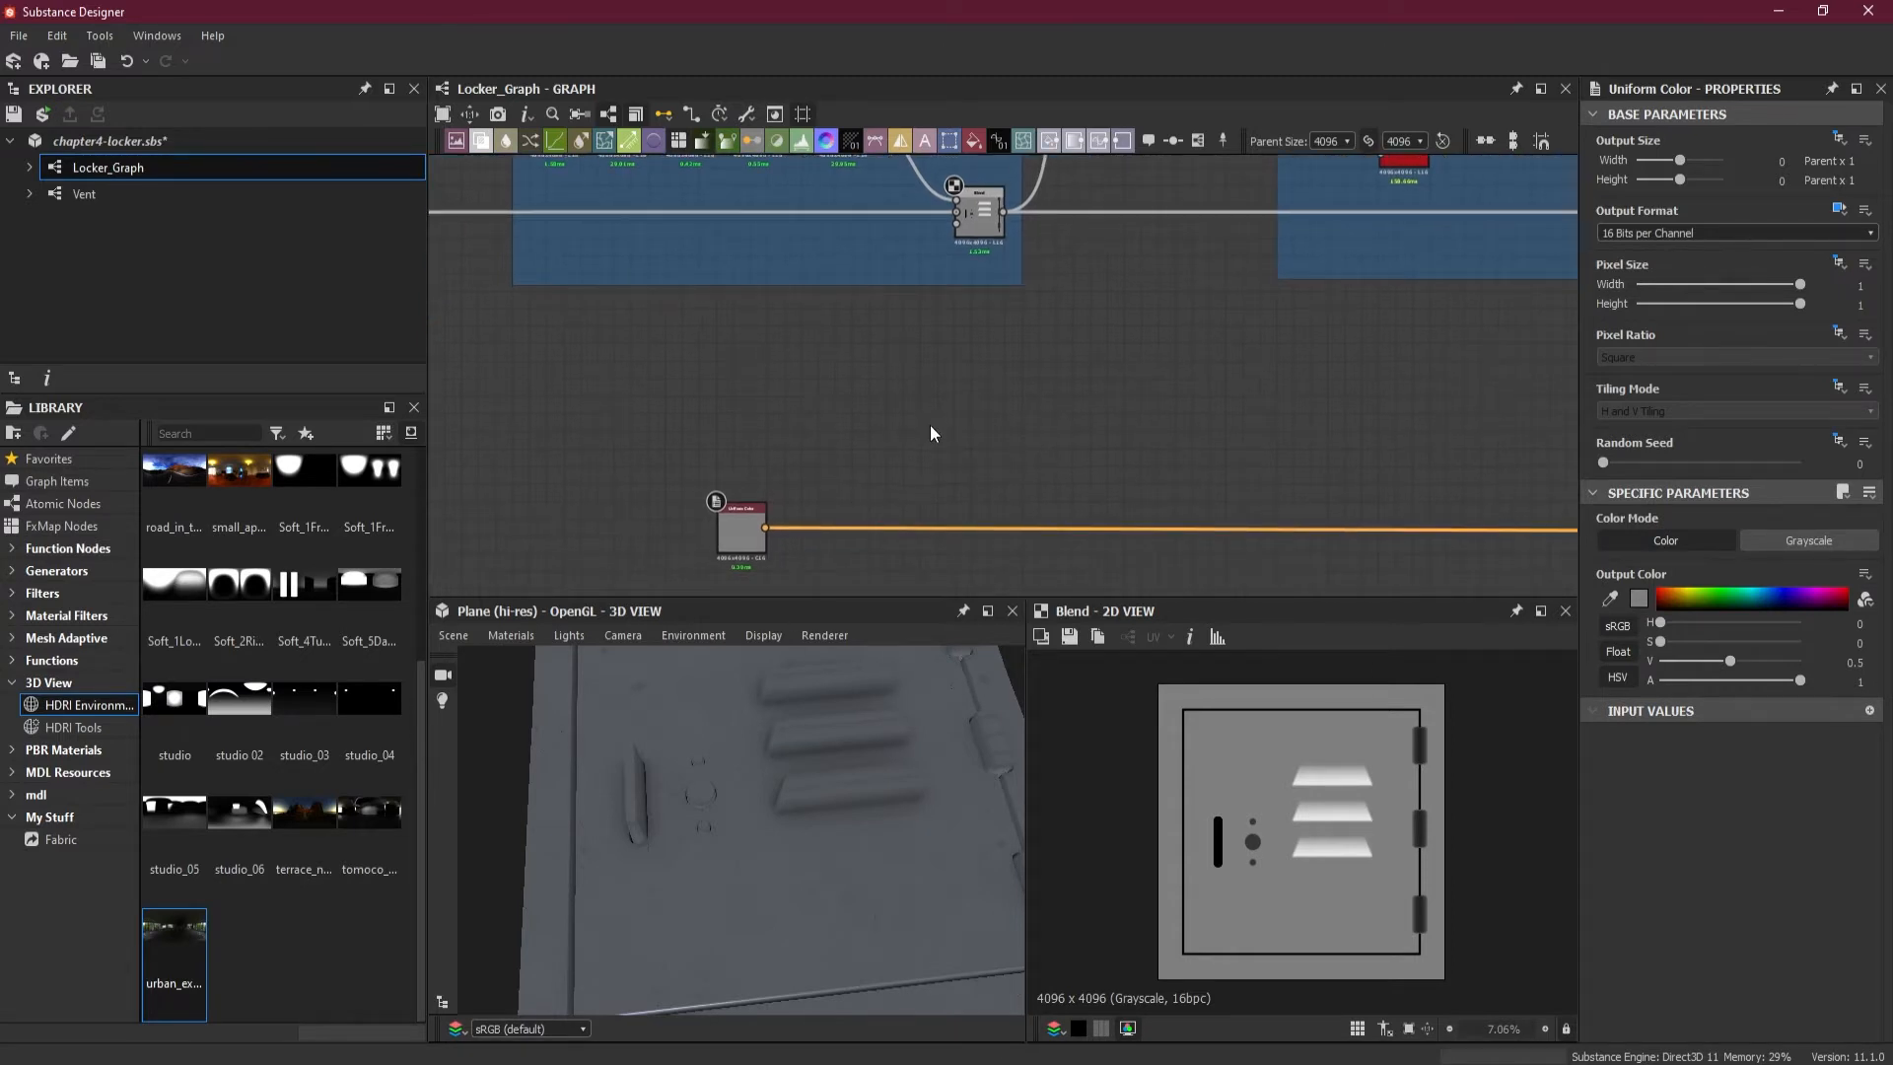
pyautogui.press('space')
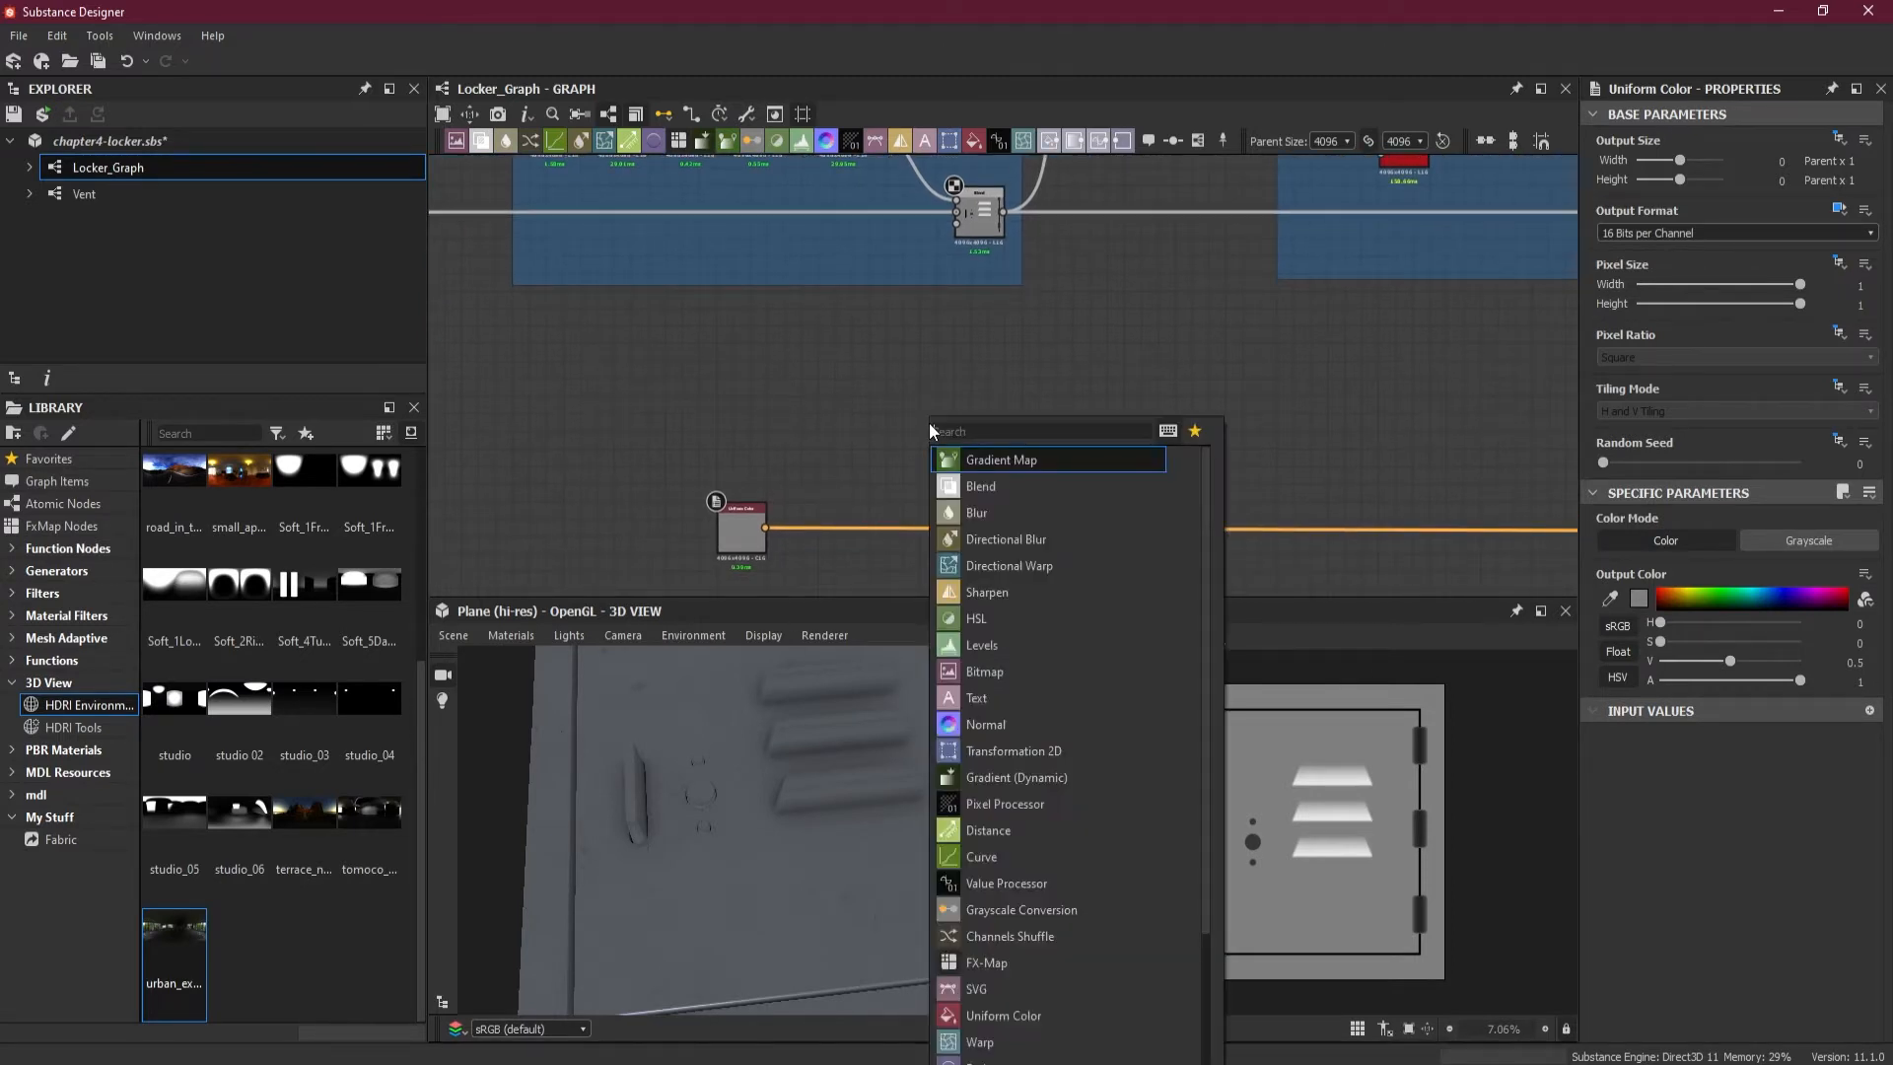
pyautogui.click(1043, 483)
pyautogui.hotkey('ctrl', 'z')
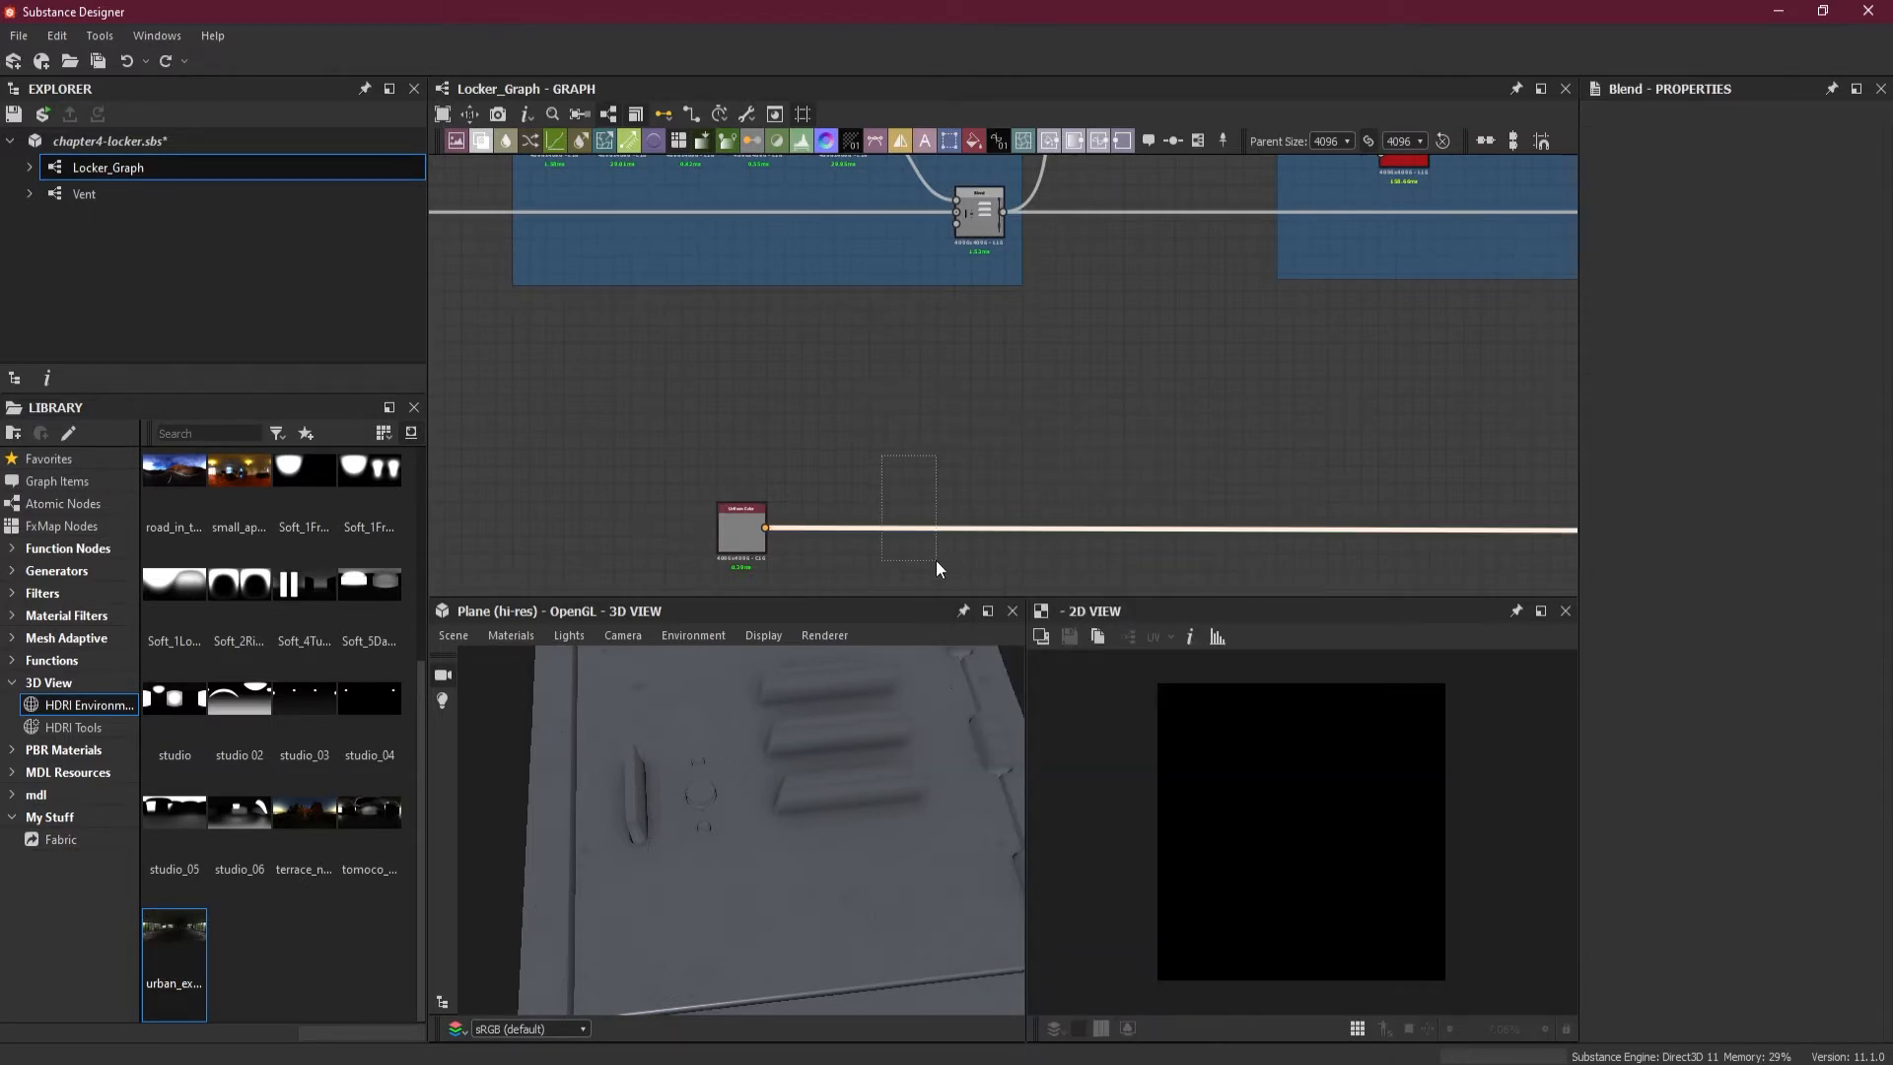
# - Insert a Blend node into the Base Color connection and place it shortly after the Uniform Color node
pyautogui.press('space')
pyautogui.click(1015, 481)
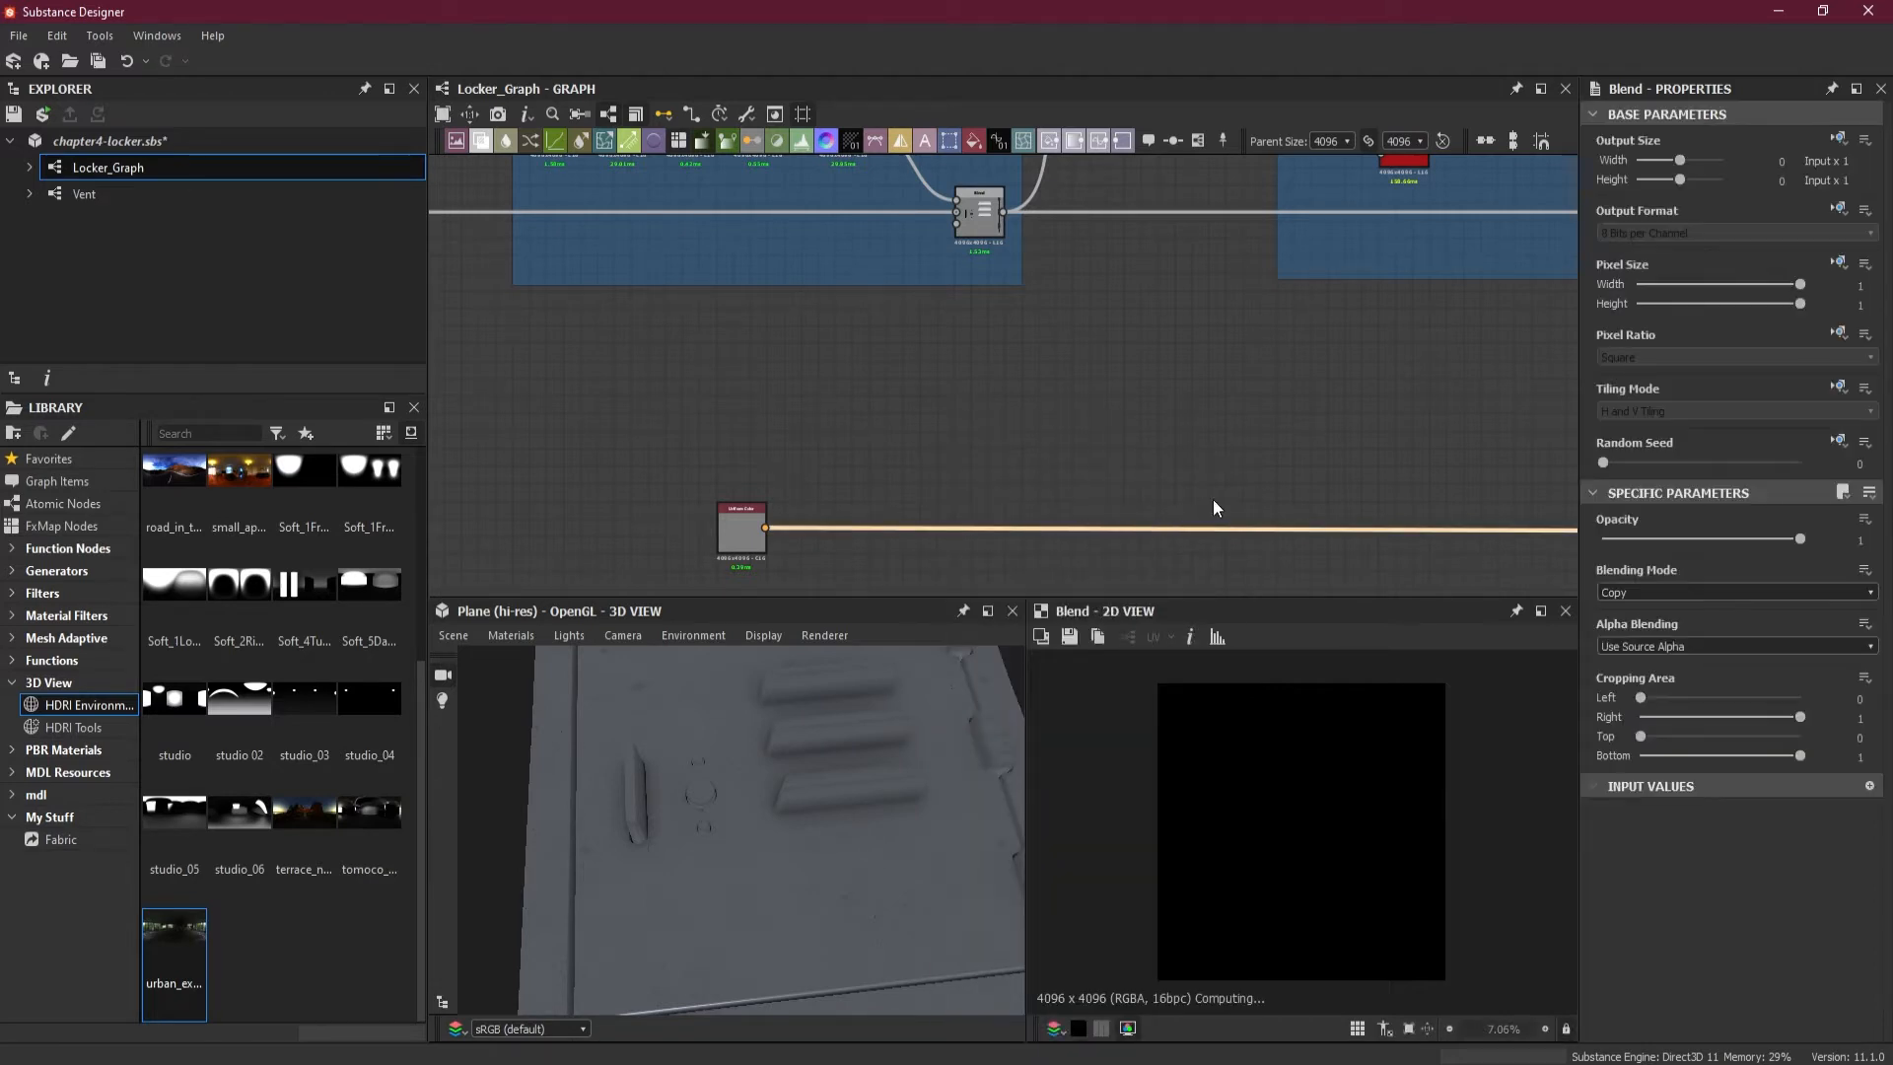
pyautogui.scroll(-5, 1266, 483)
pyautogui.scroll(4, 1453, 501)
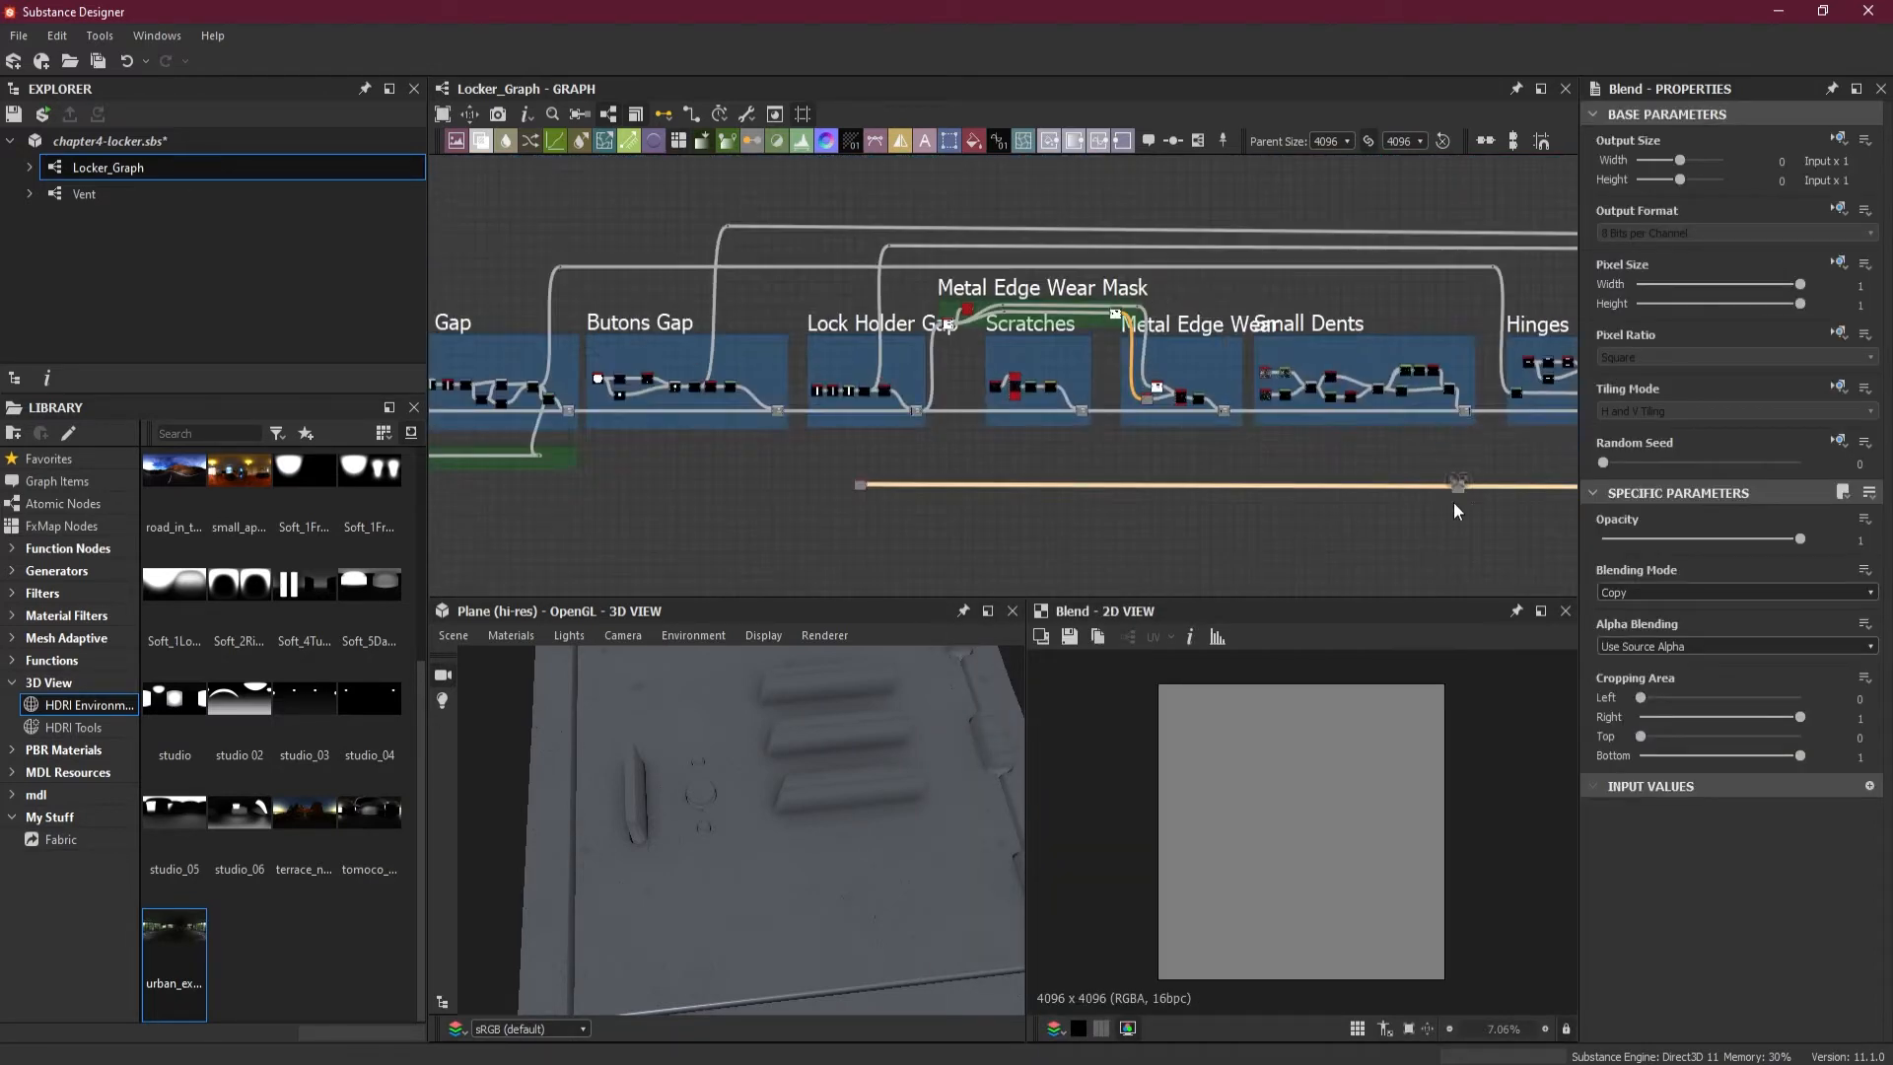
pyautogui.moveTo(1457, 479); pyautogui.dragTo(673, 477)
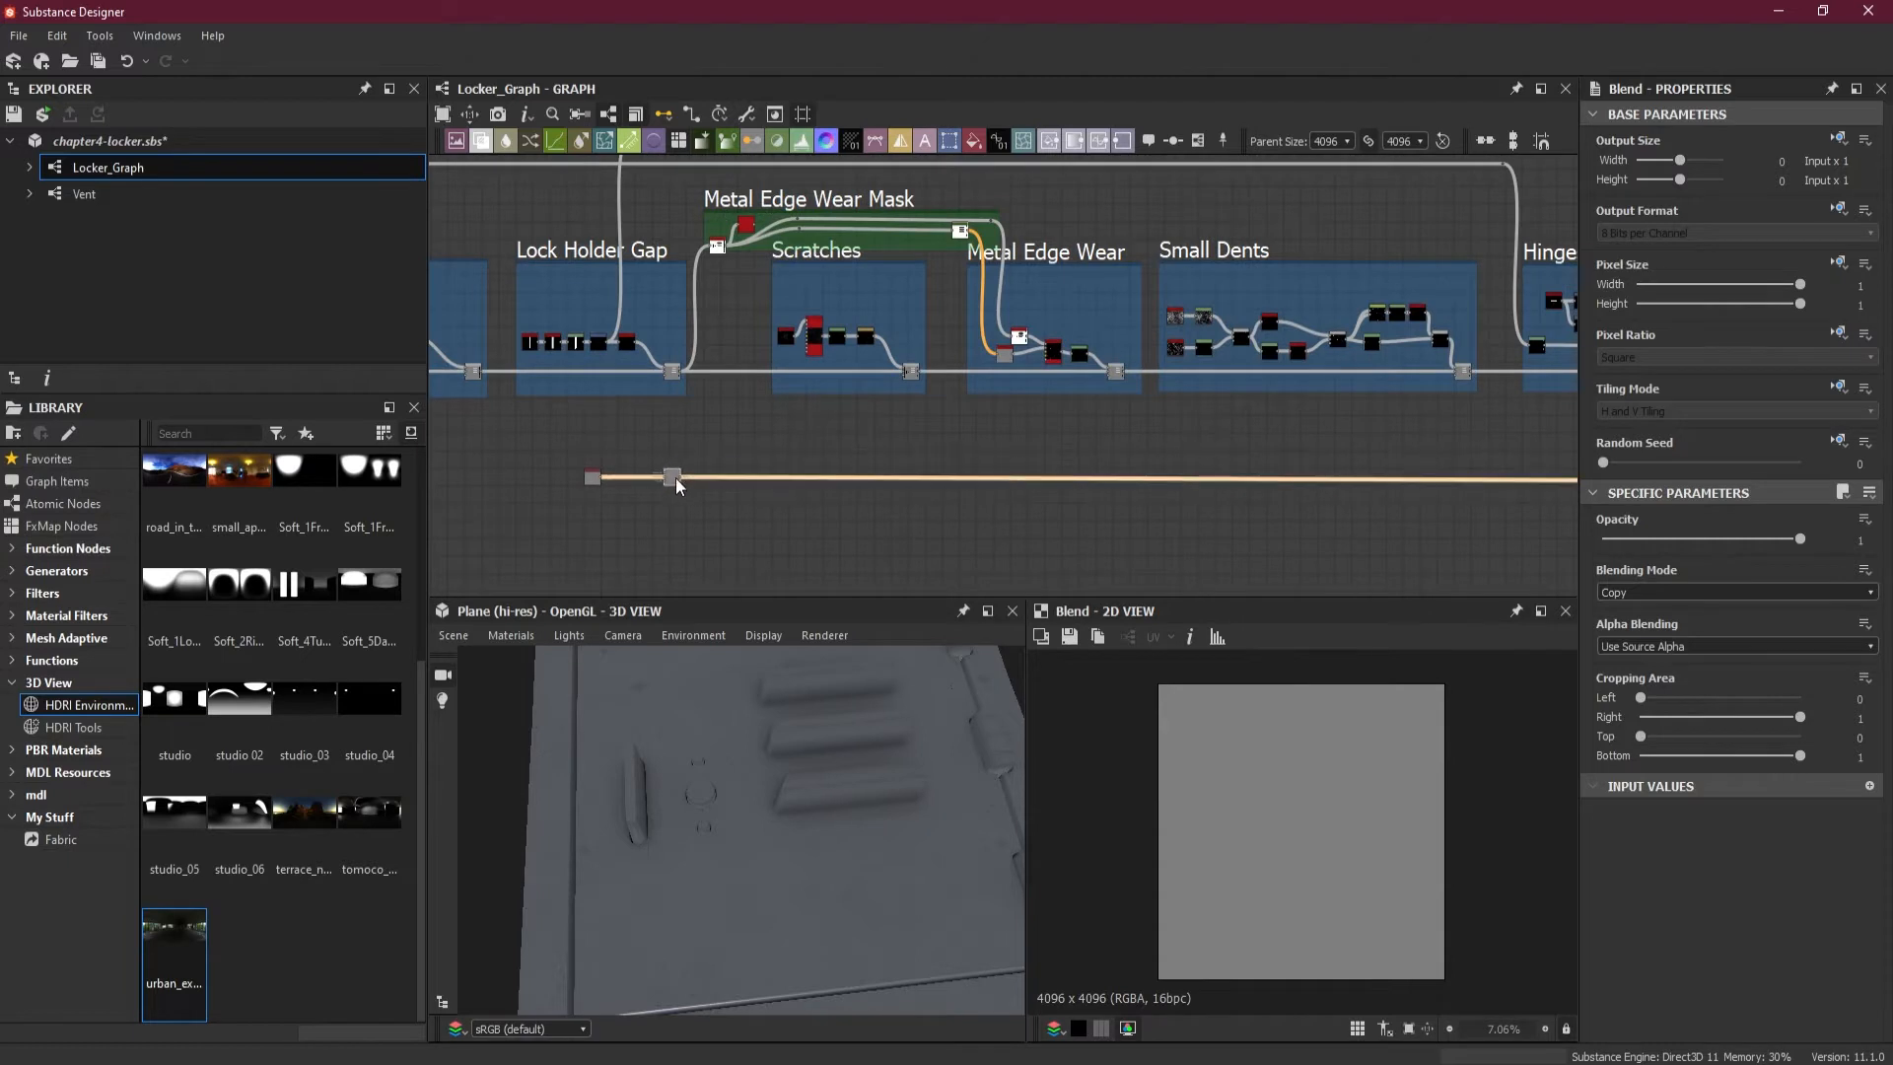
pyautogui.scroll(5, 625, 461)
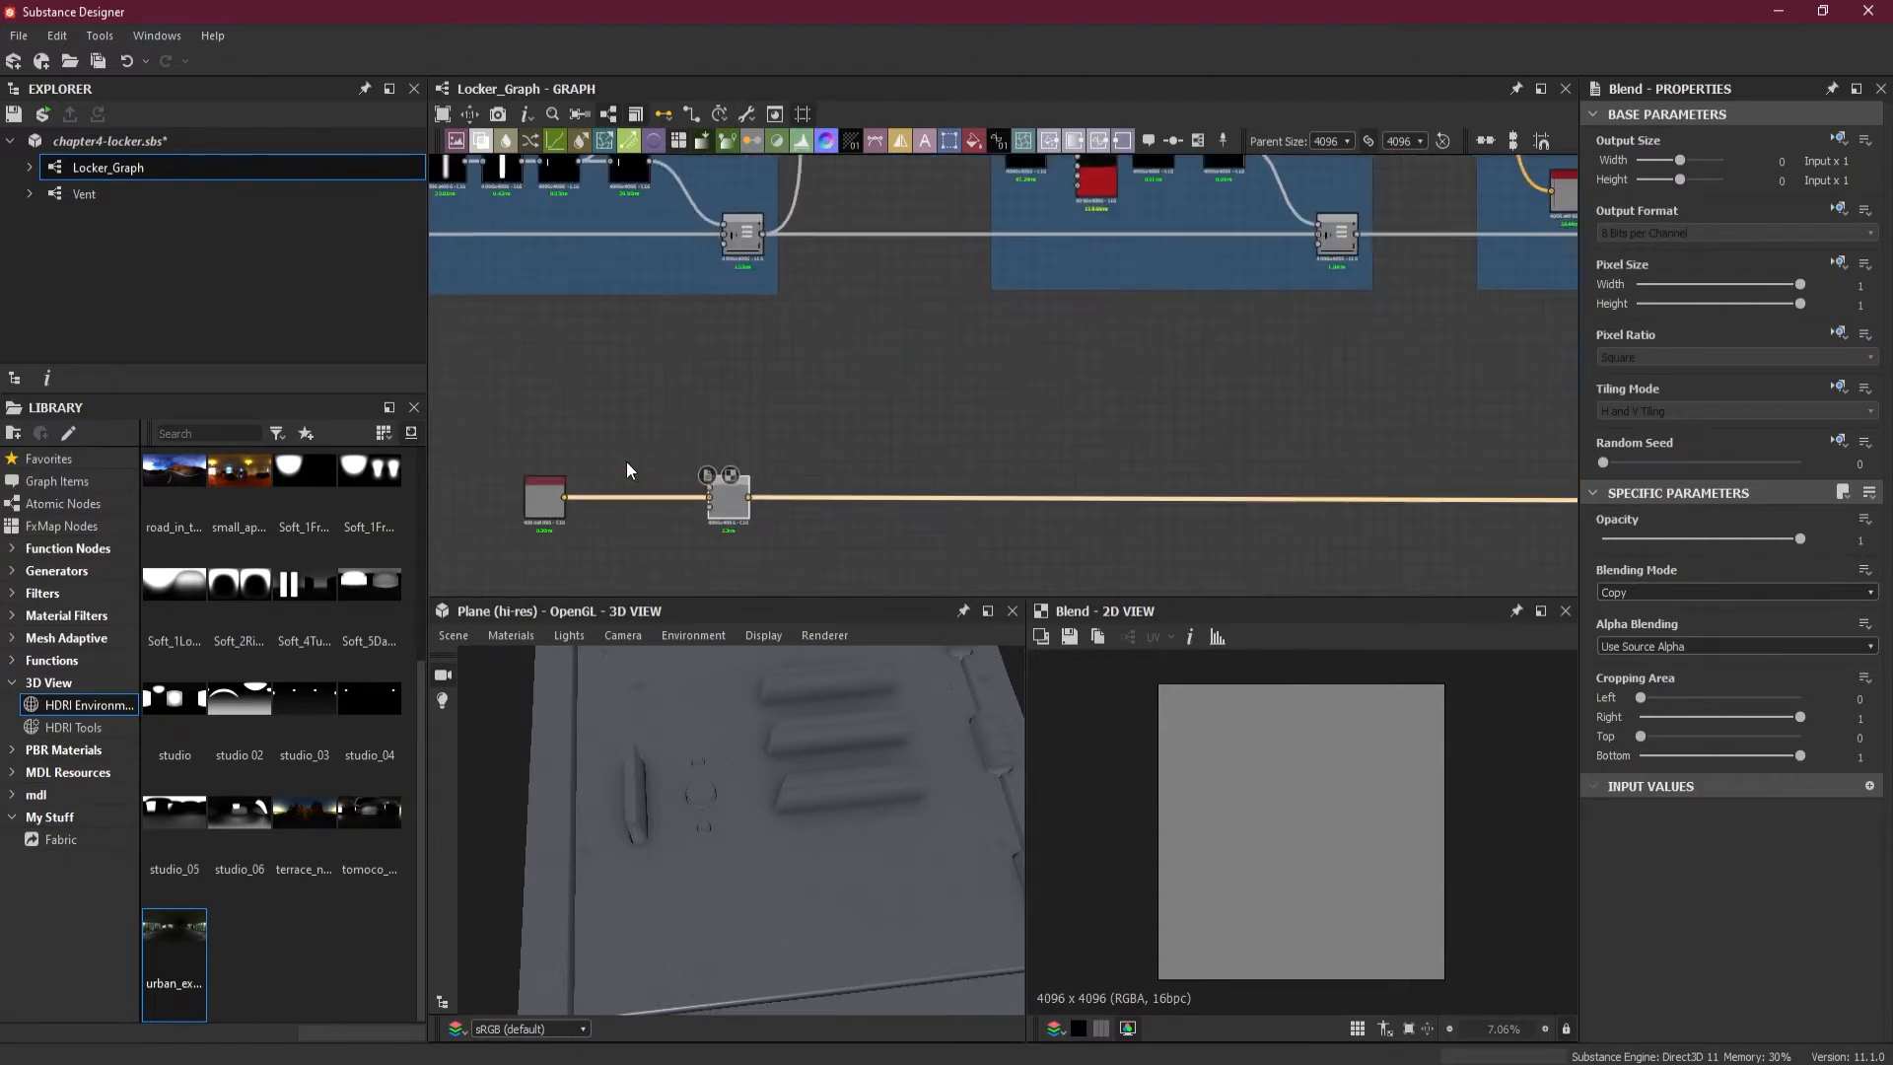
# - Reconnect the Uniform Color from the Blend's Background to its Foreground input and move the Uniform Color node above the Blend
pyautogui.moveTo(712, 454); pyautogui.dragTo(1087, 453, button='middle')
pyautogui.scroll(1, 1087, 453)
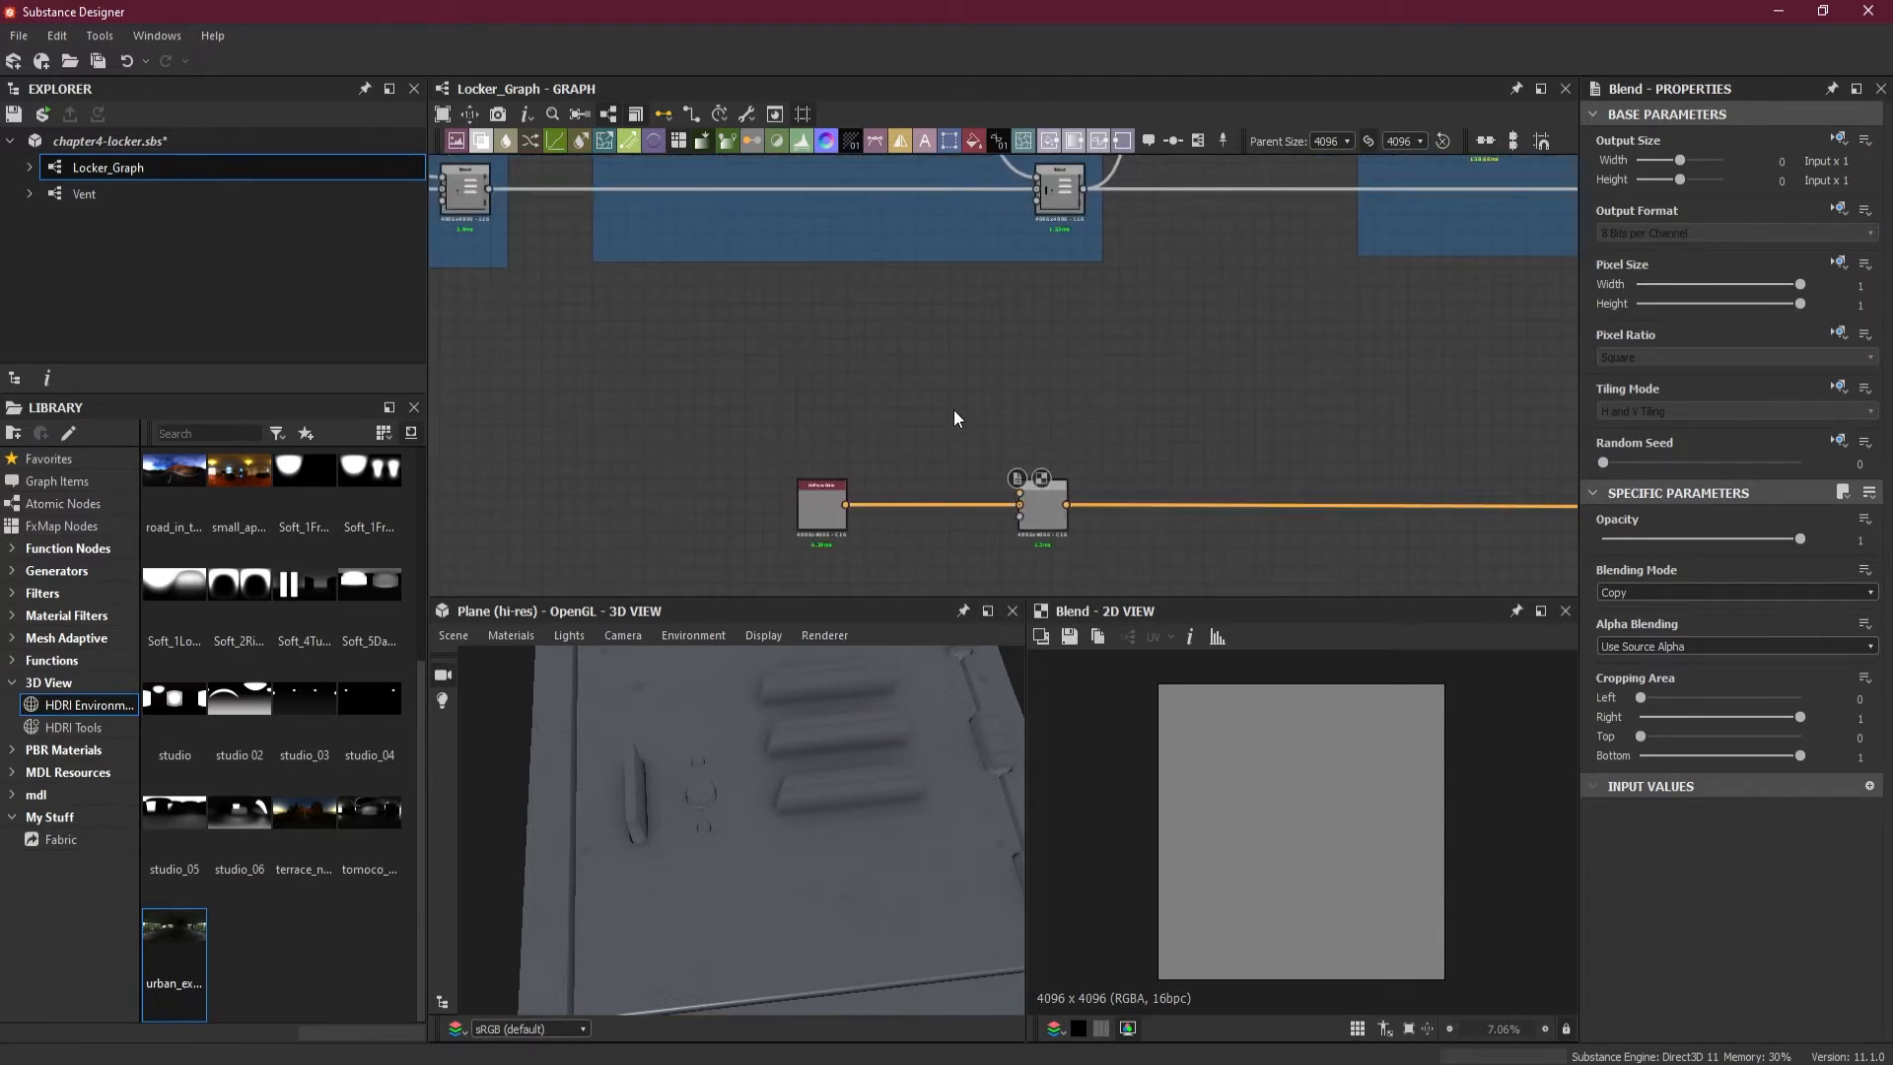
pyautogui.press('space')
pyautogui.press('Escape')
pyautogui.scroll(3, 937, 508)
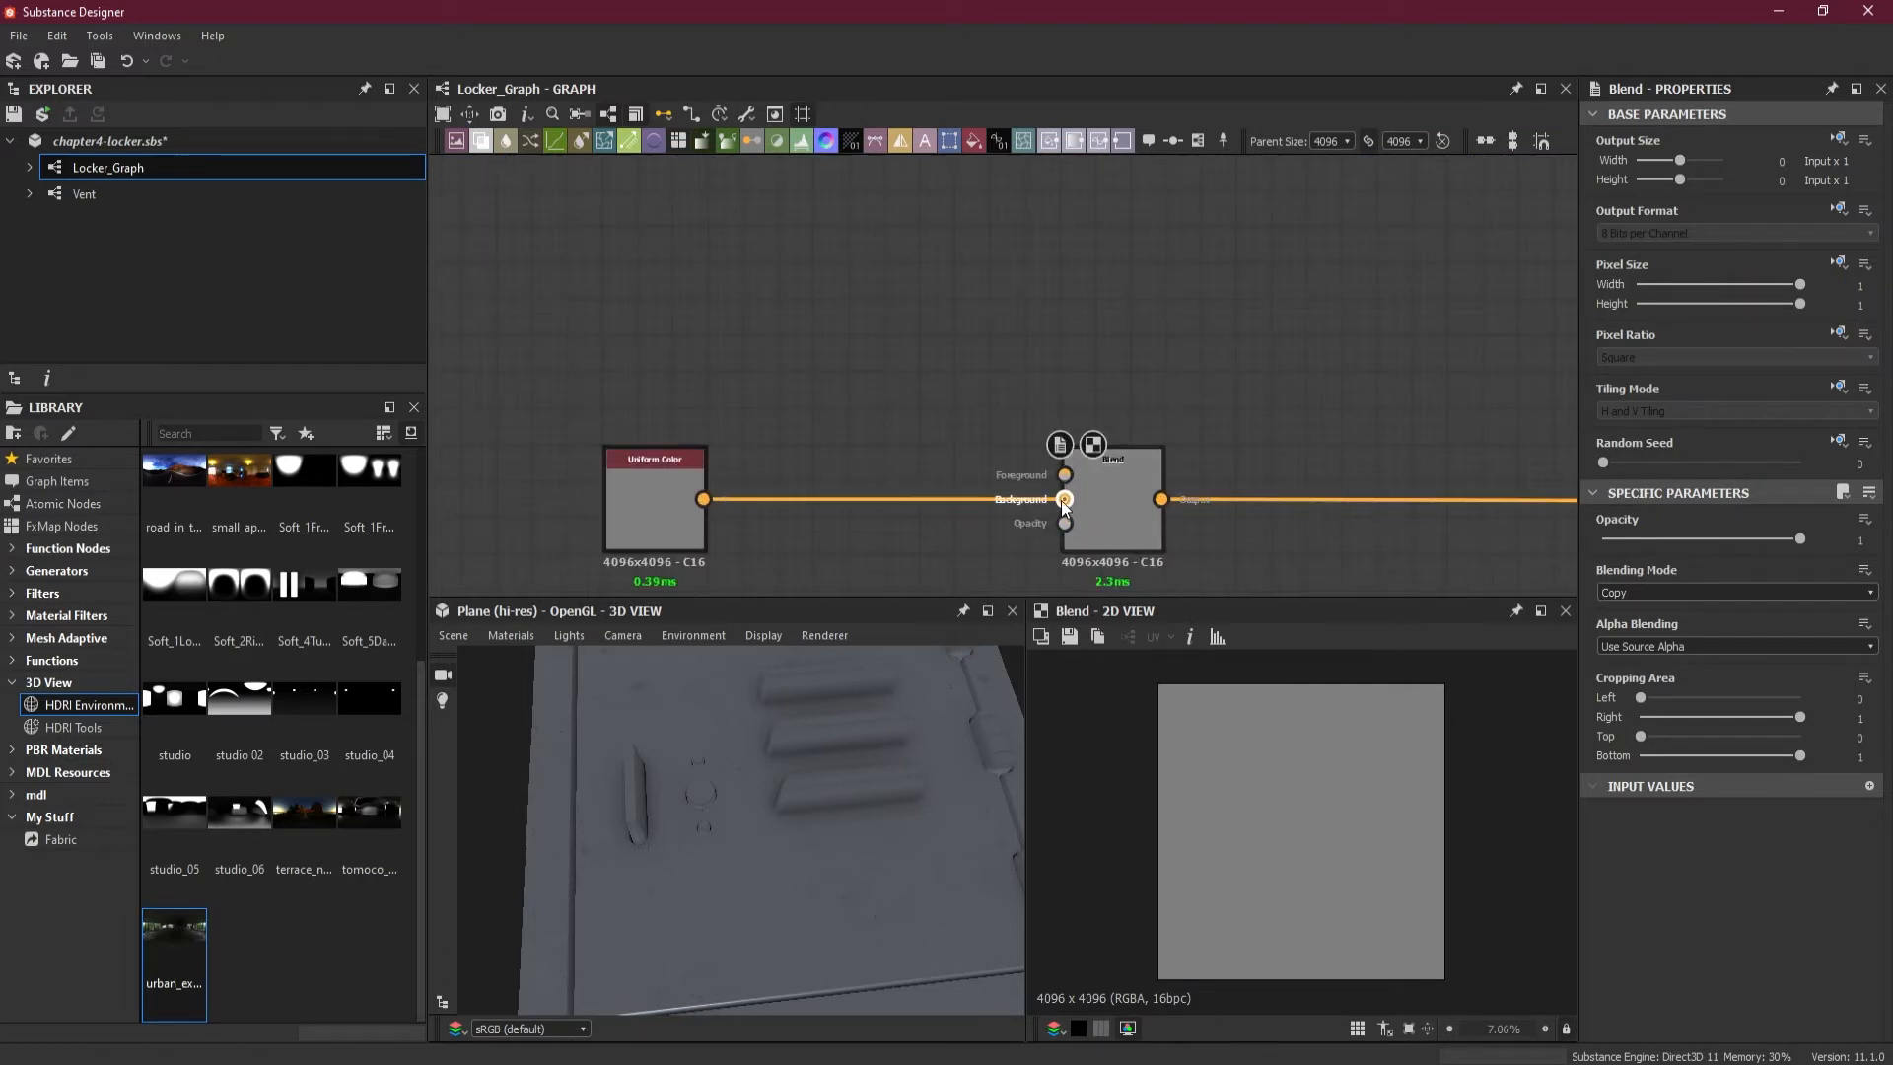
pyautogui.moveTo(1064, 499); pyautogui.dragTo(1063, 475)
pyautogui.moveTo(674, 511); pyautogui.dragTo(724, 359)
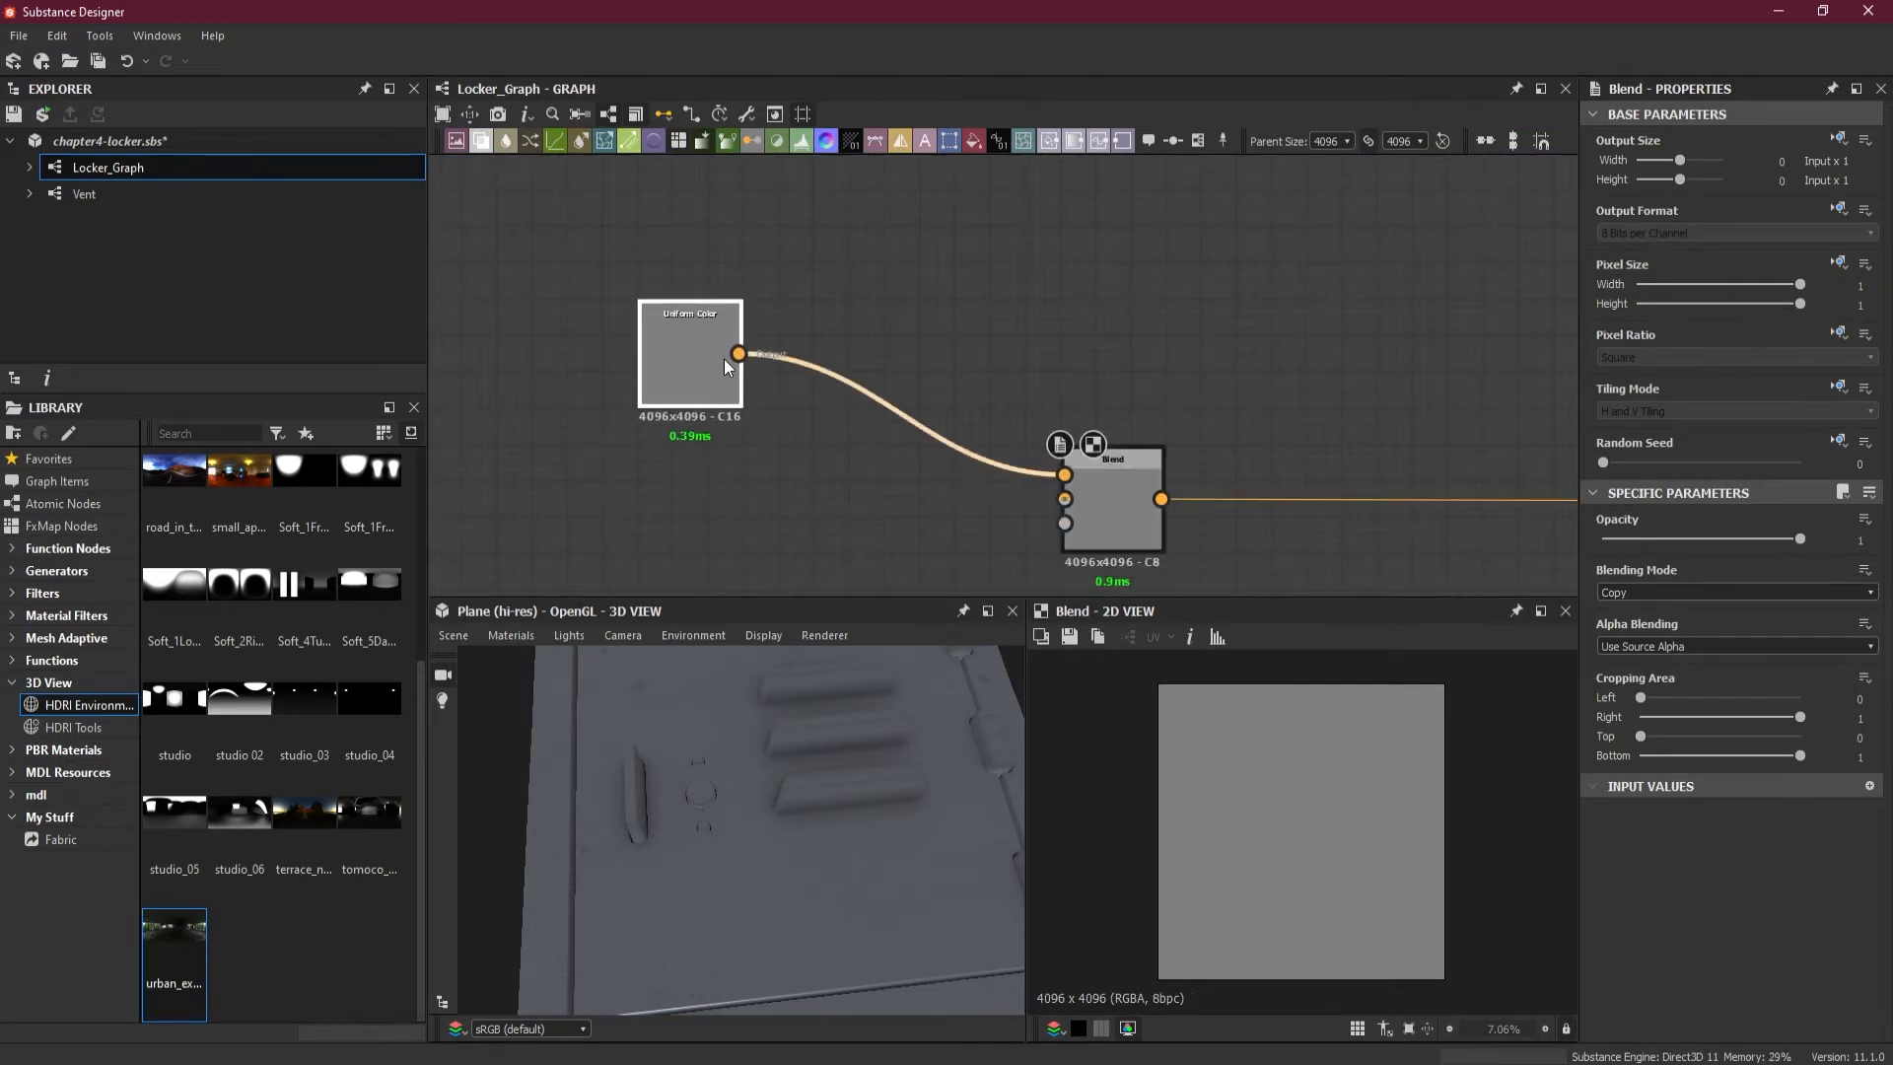
# - Set the Uniform Color node's output color to dark yellow, #b38900
pyautogui.click(724, 358)
pyautogui.click(1688, 595)
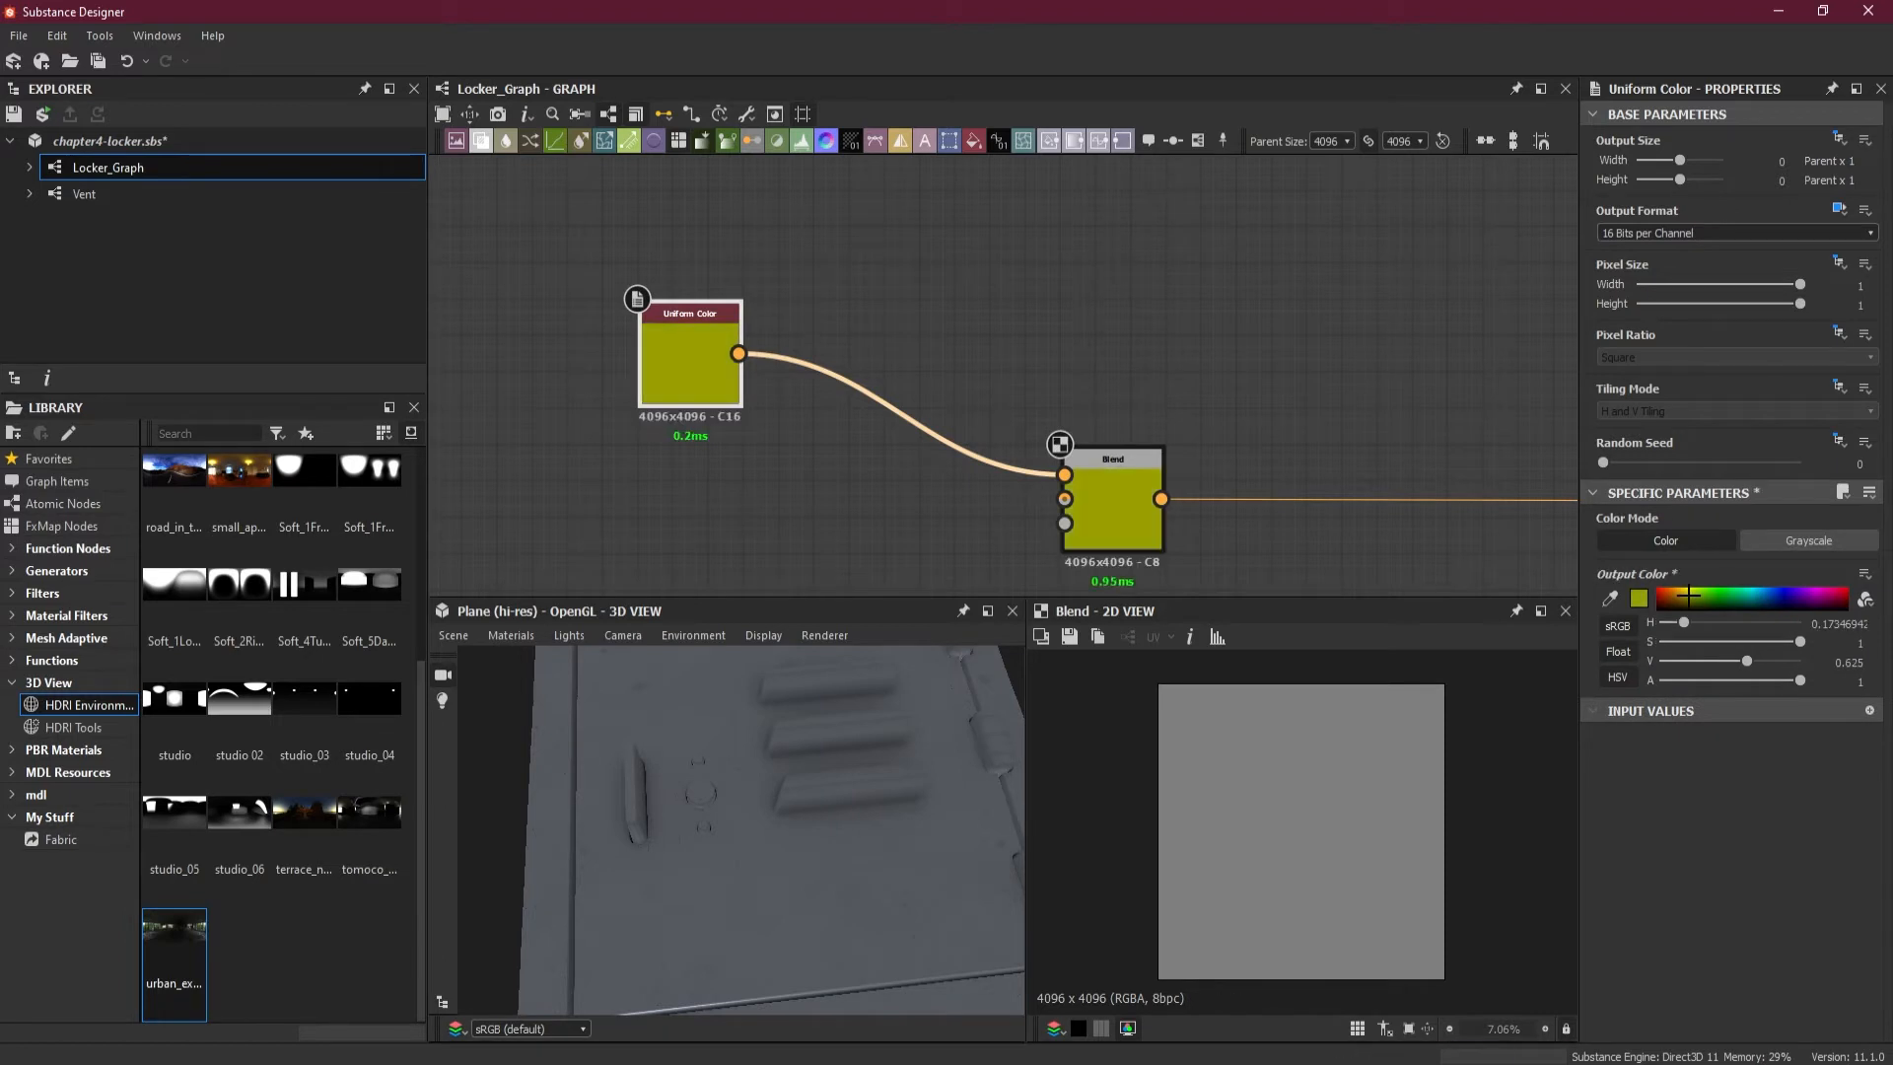
pyautogui.moveTo(1688, 595); pyautogui.dragTo(1679, 588)
pyautogui.click(1638, 598)
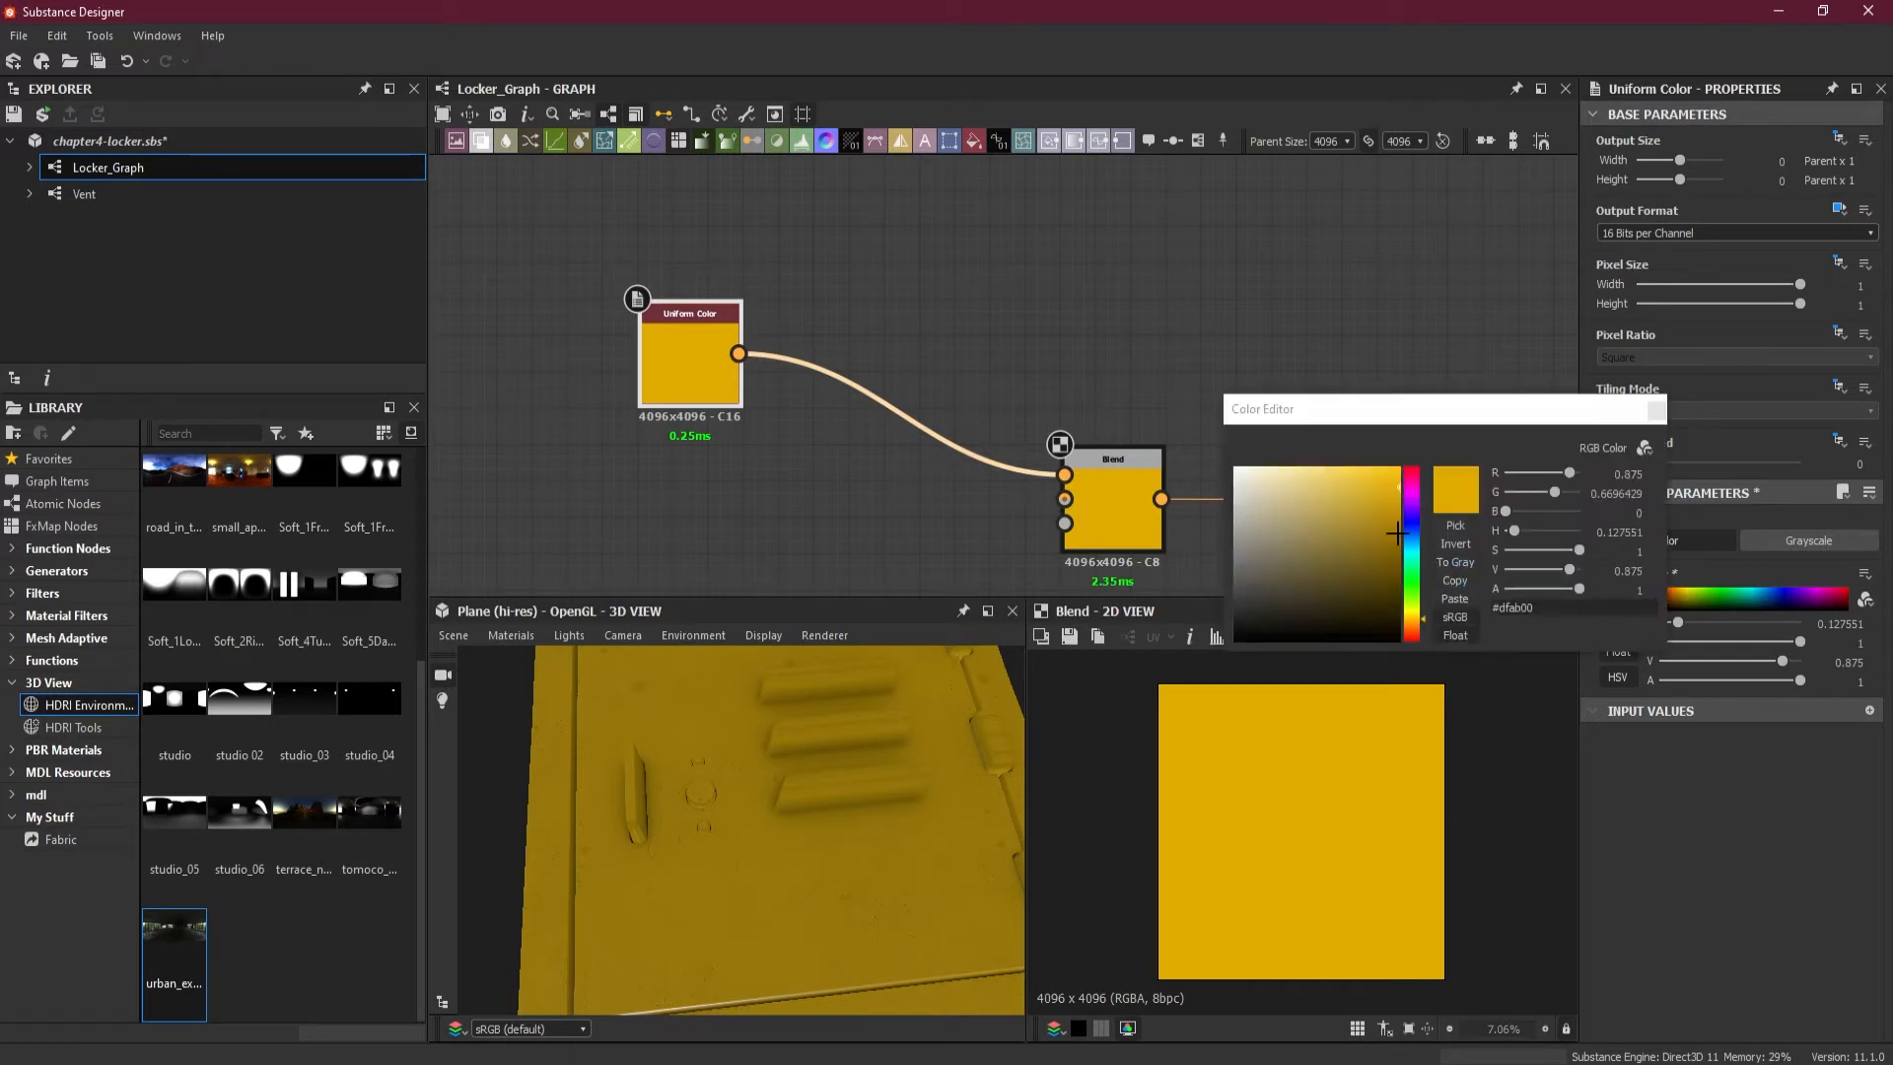
pyautogui.click(1386, 528)
pyautogui.moveTo(1387, 529); pyautogui.dragTo(1398, 517)
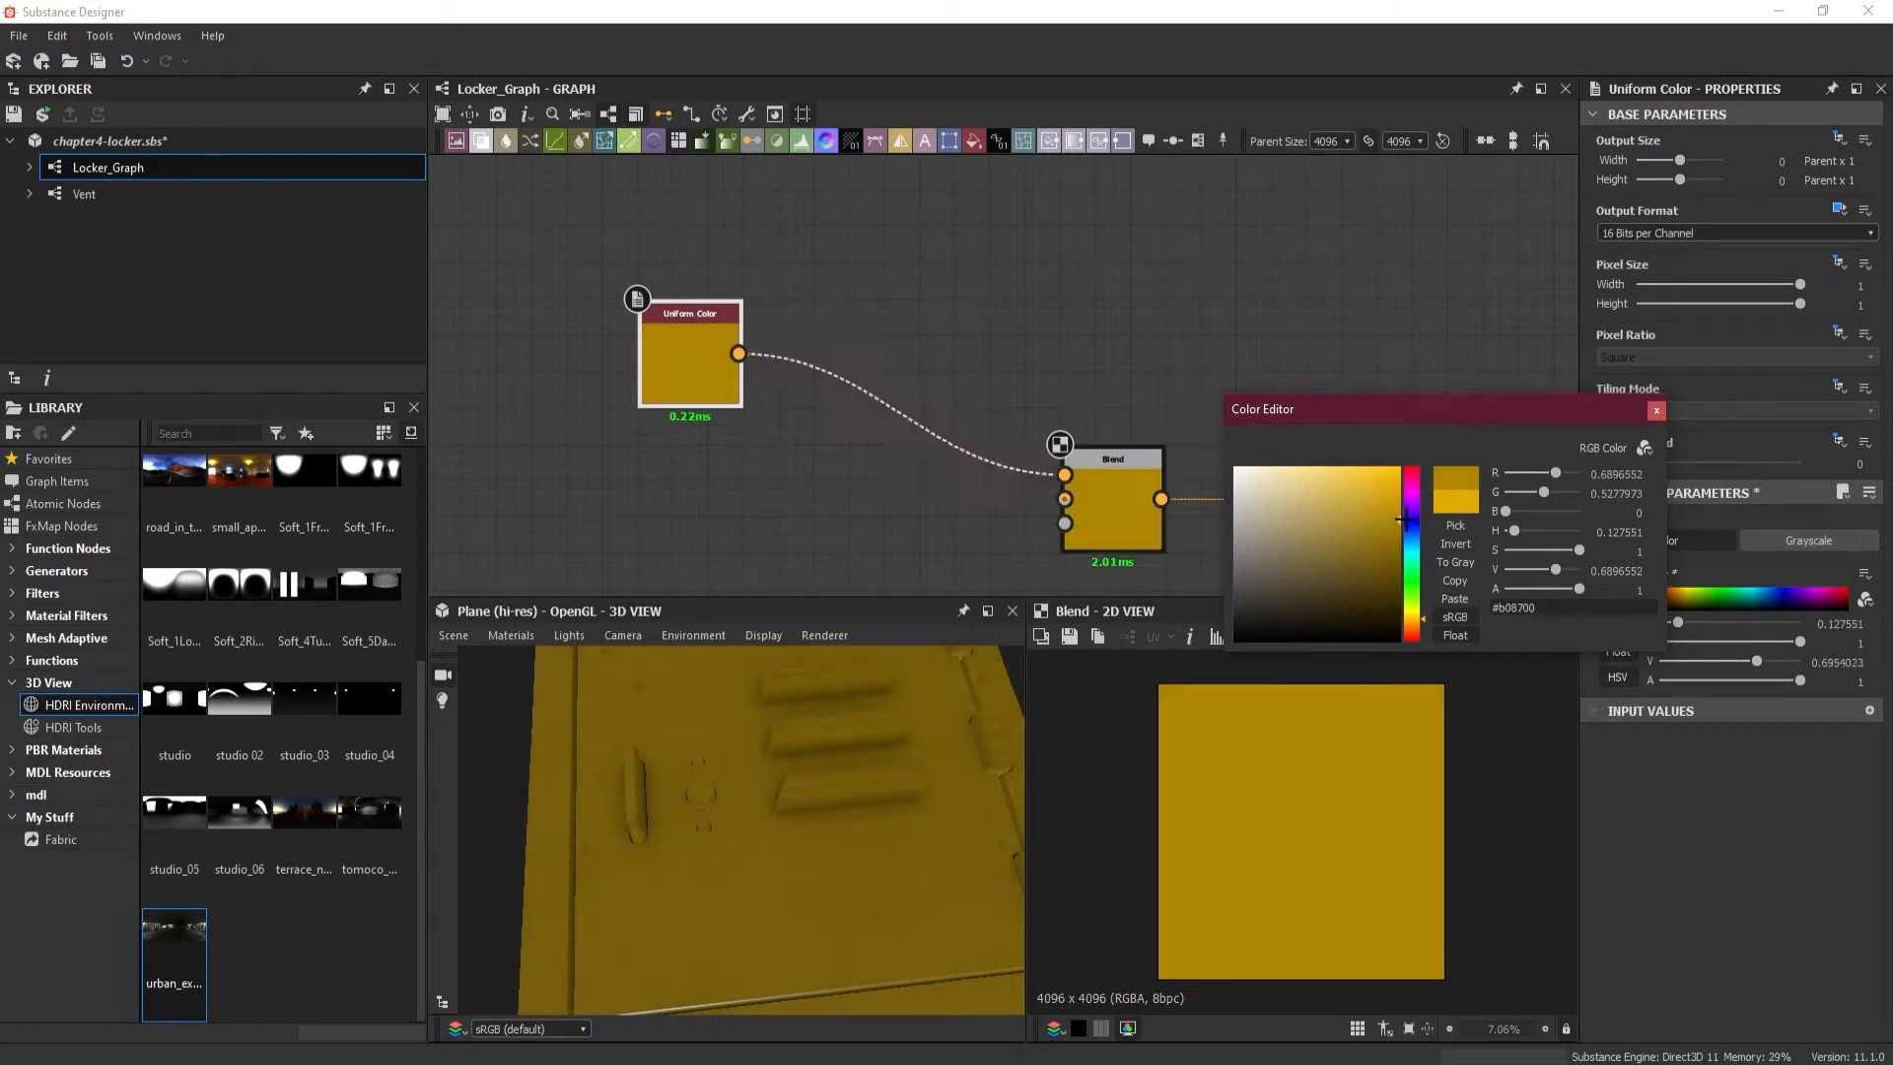
pyautogui.click(1085, 318)
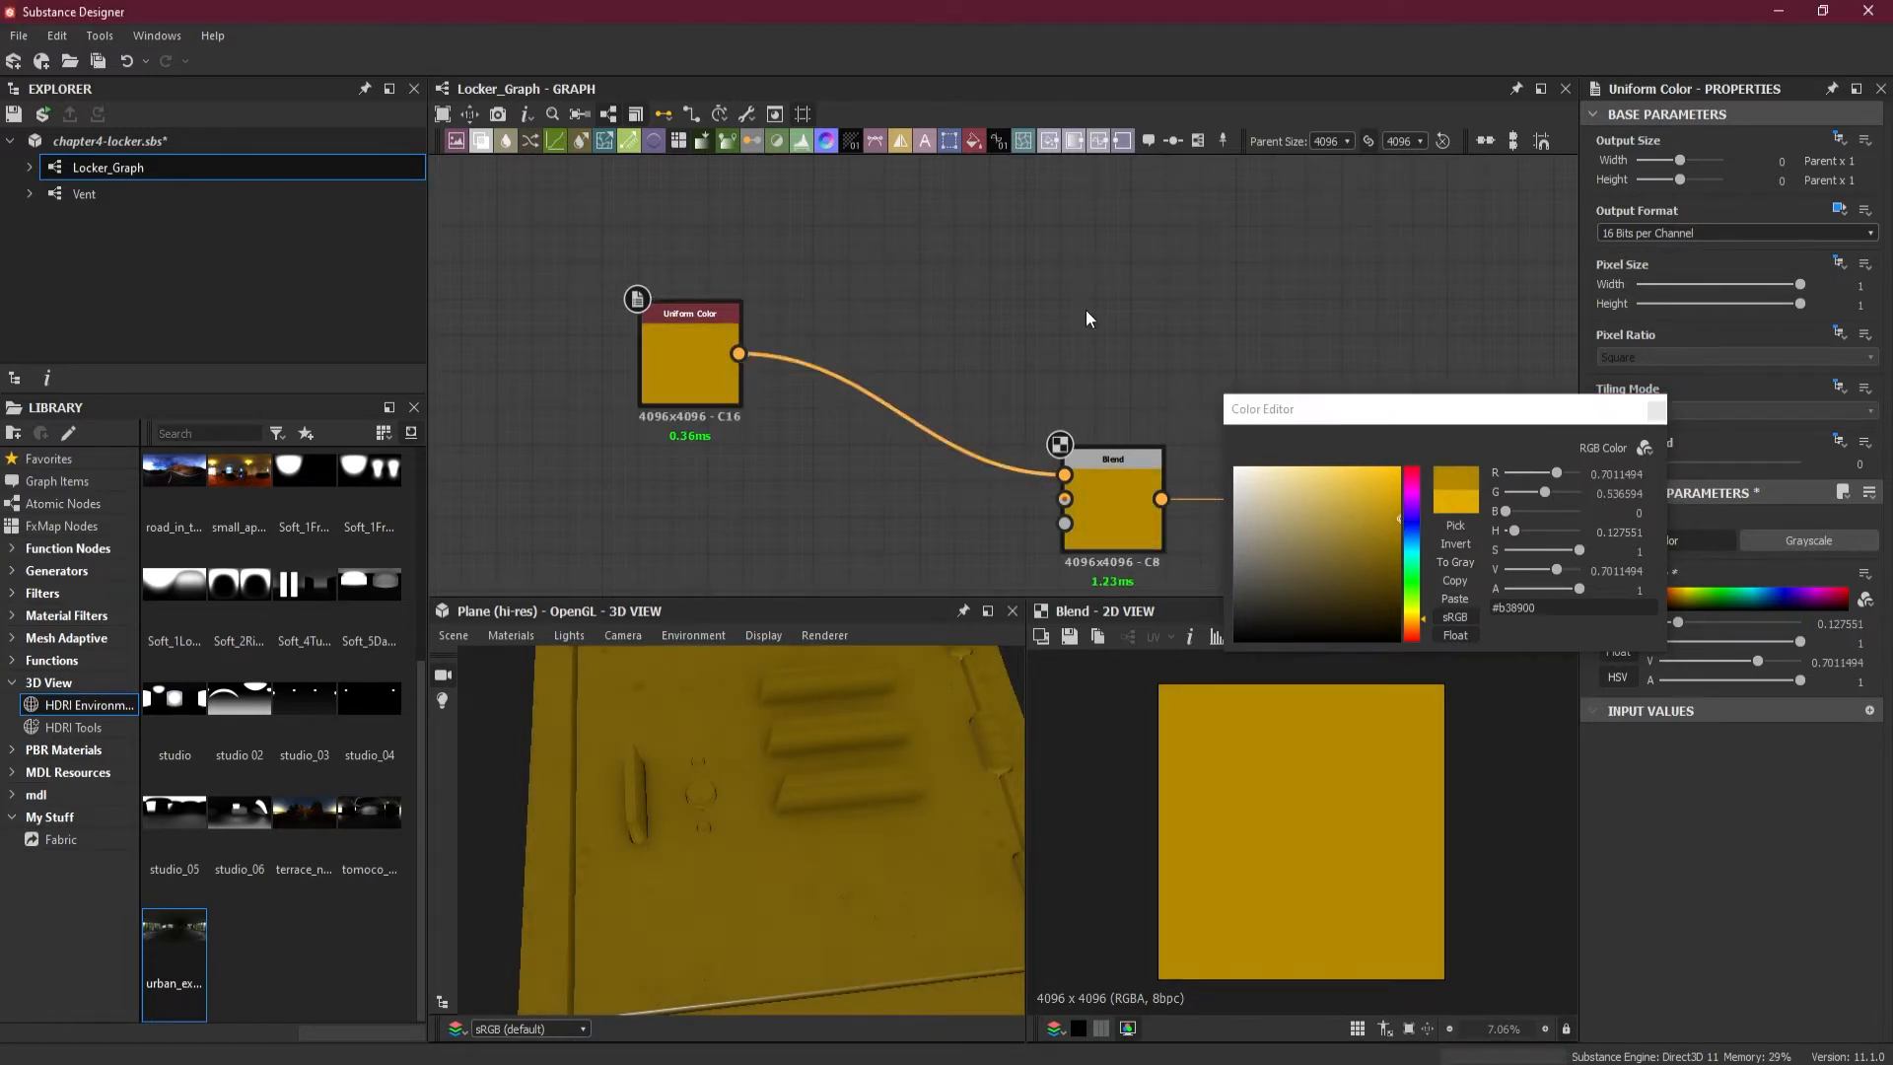
pyautogui.click(1656, 412)
# - Examine the yellow locker door in the 3D preview and the Foreground, Background and Opacity inputs of the Base Color's Blend
pyautogui.scroll(-3, 1154, 454)
pyautogui.moveTo(1167, 433); pyautogui.dragTo(1194, 485, button='middle')
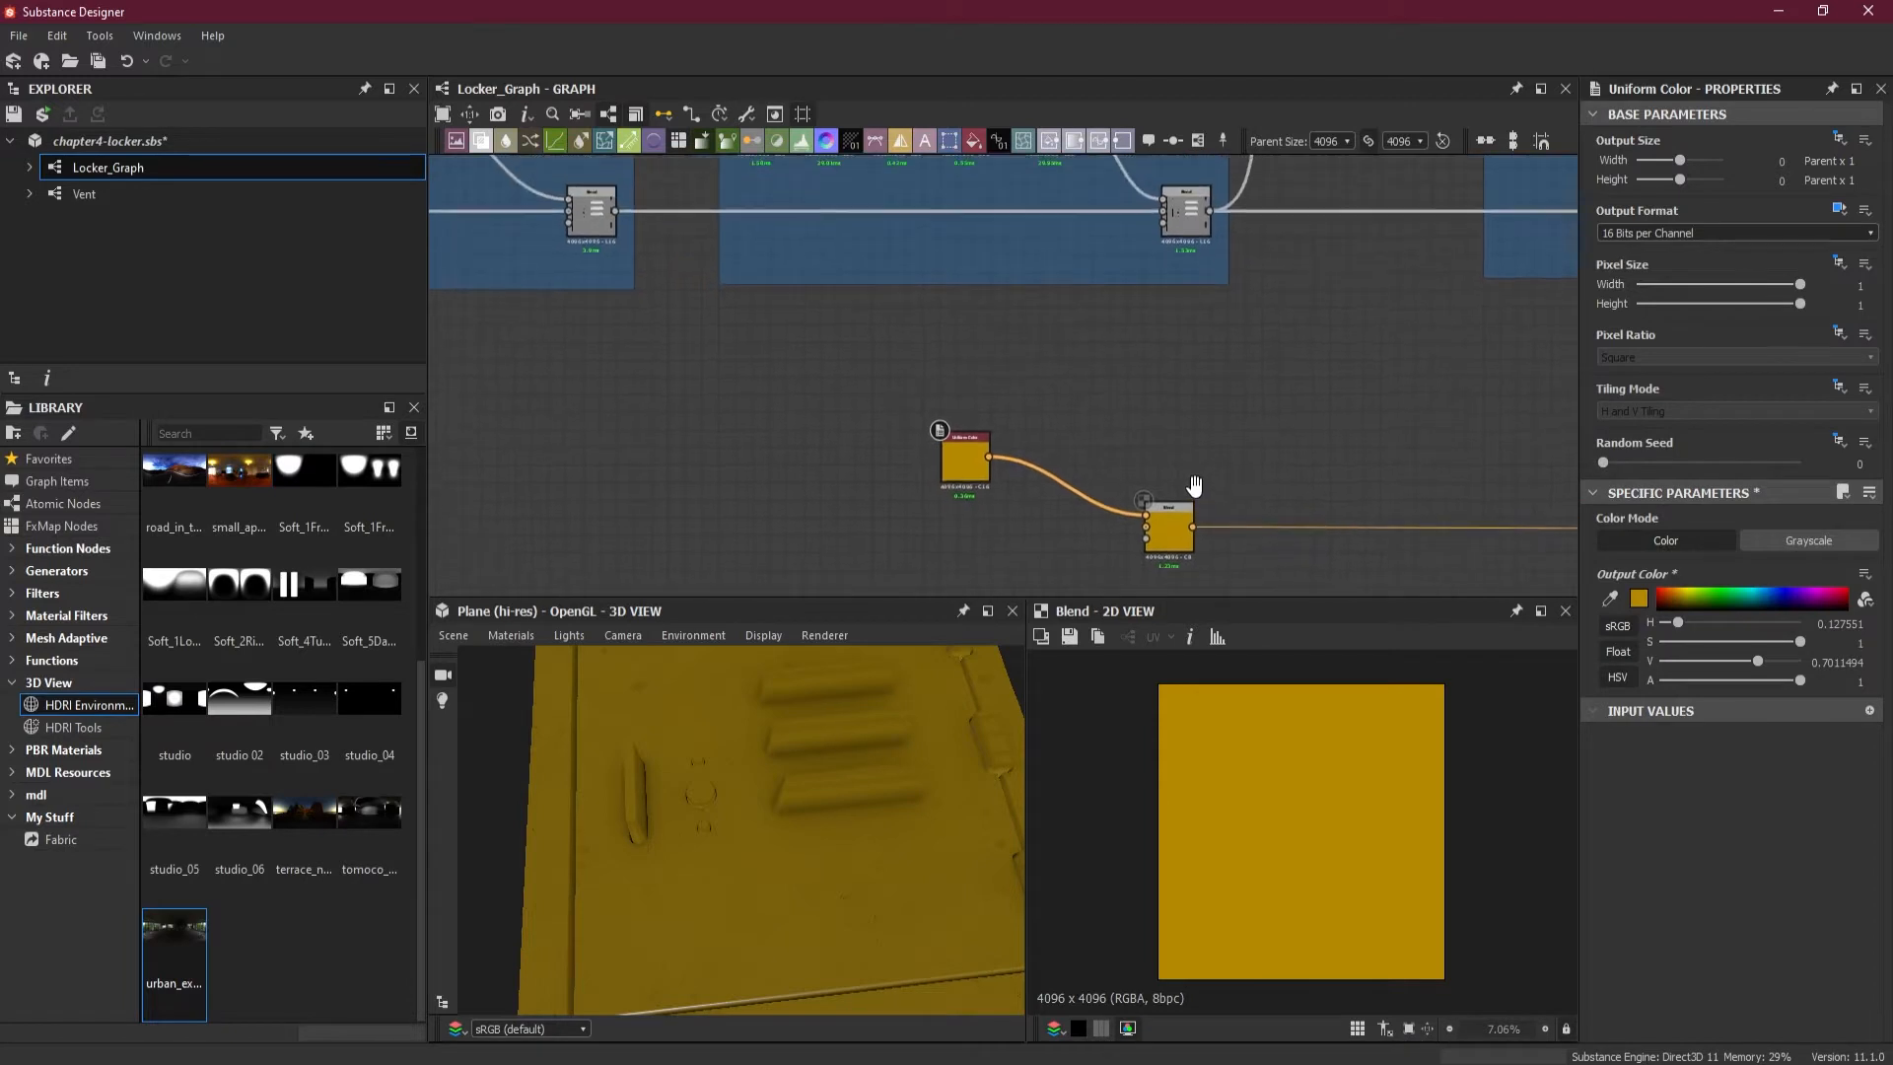
pyautogui.moveTo(936, 784); pyautogui.dragTo(975, 719)
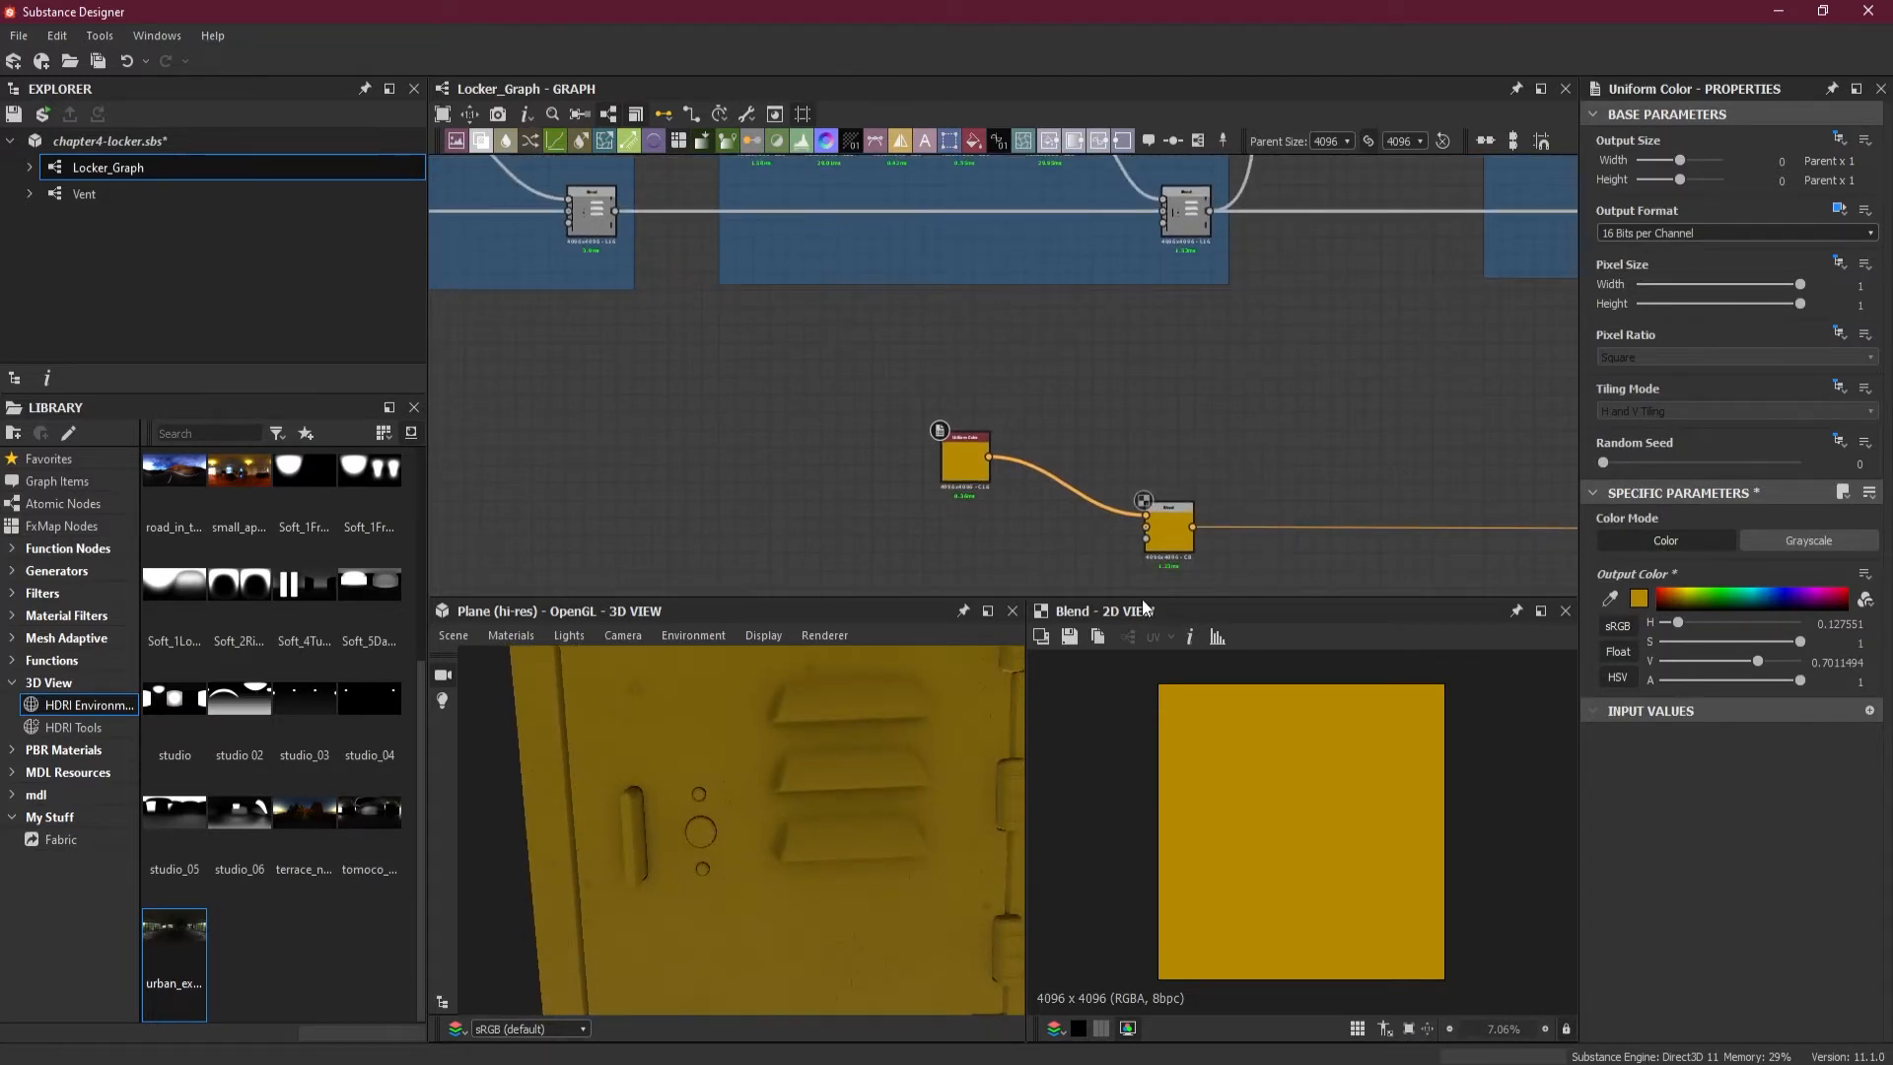
pyautogui.scroll(5, 1141, 569)
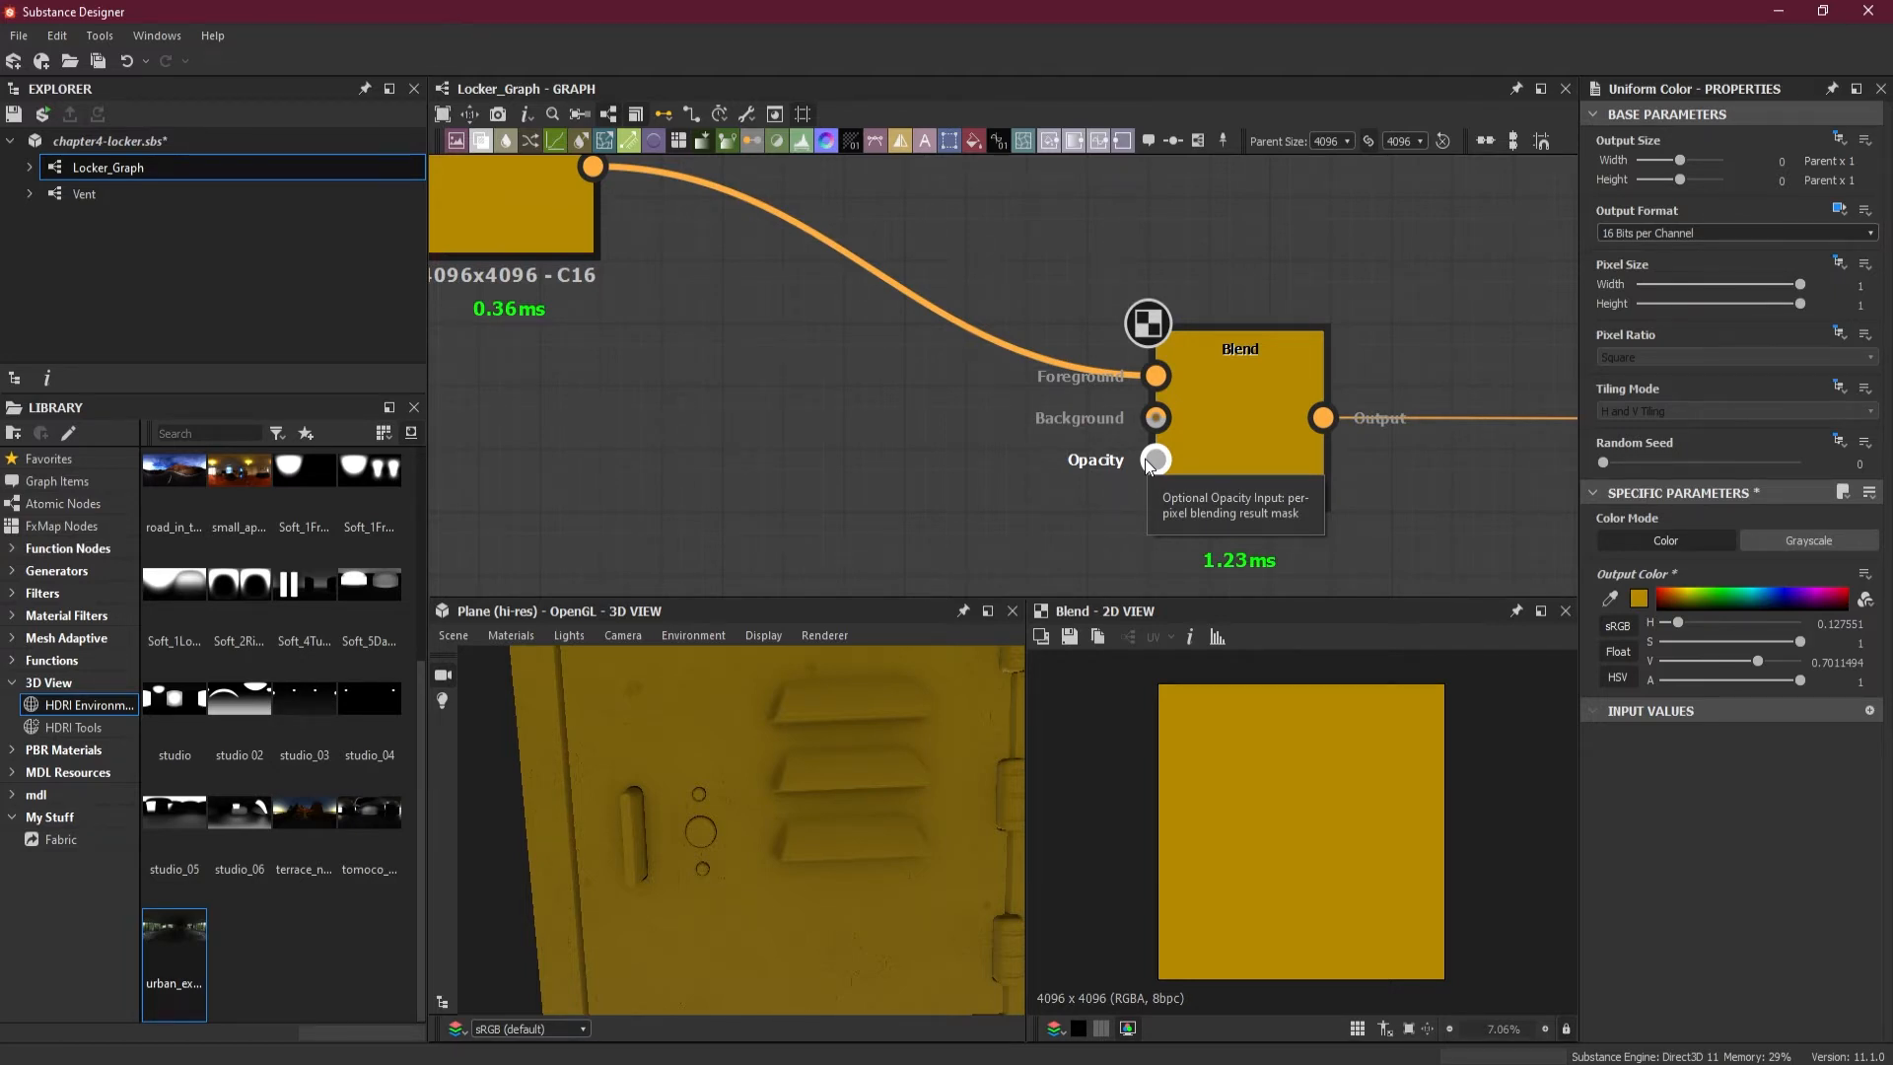
pyautogui.scroll(-4, 1127, 383)
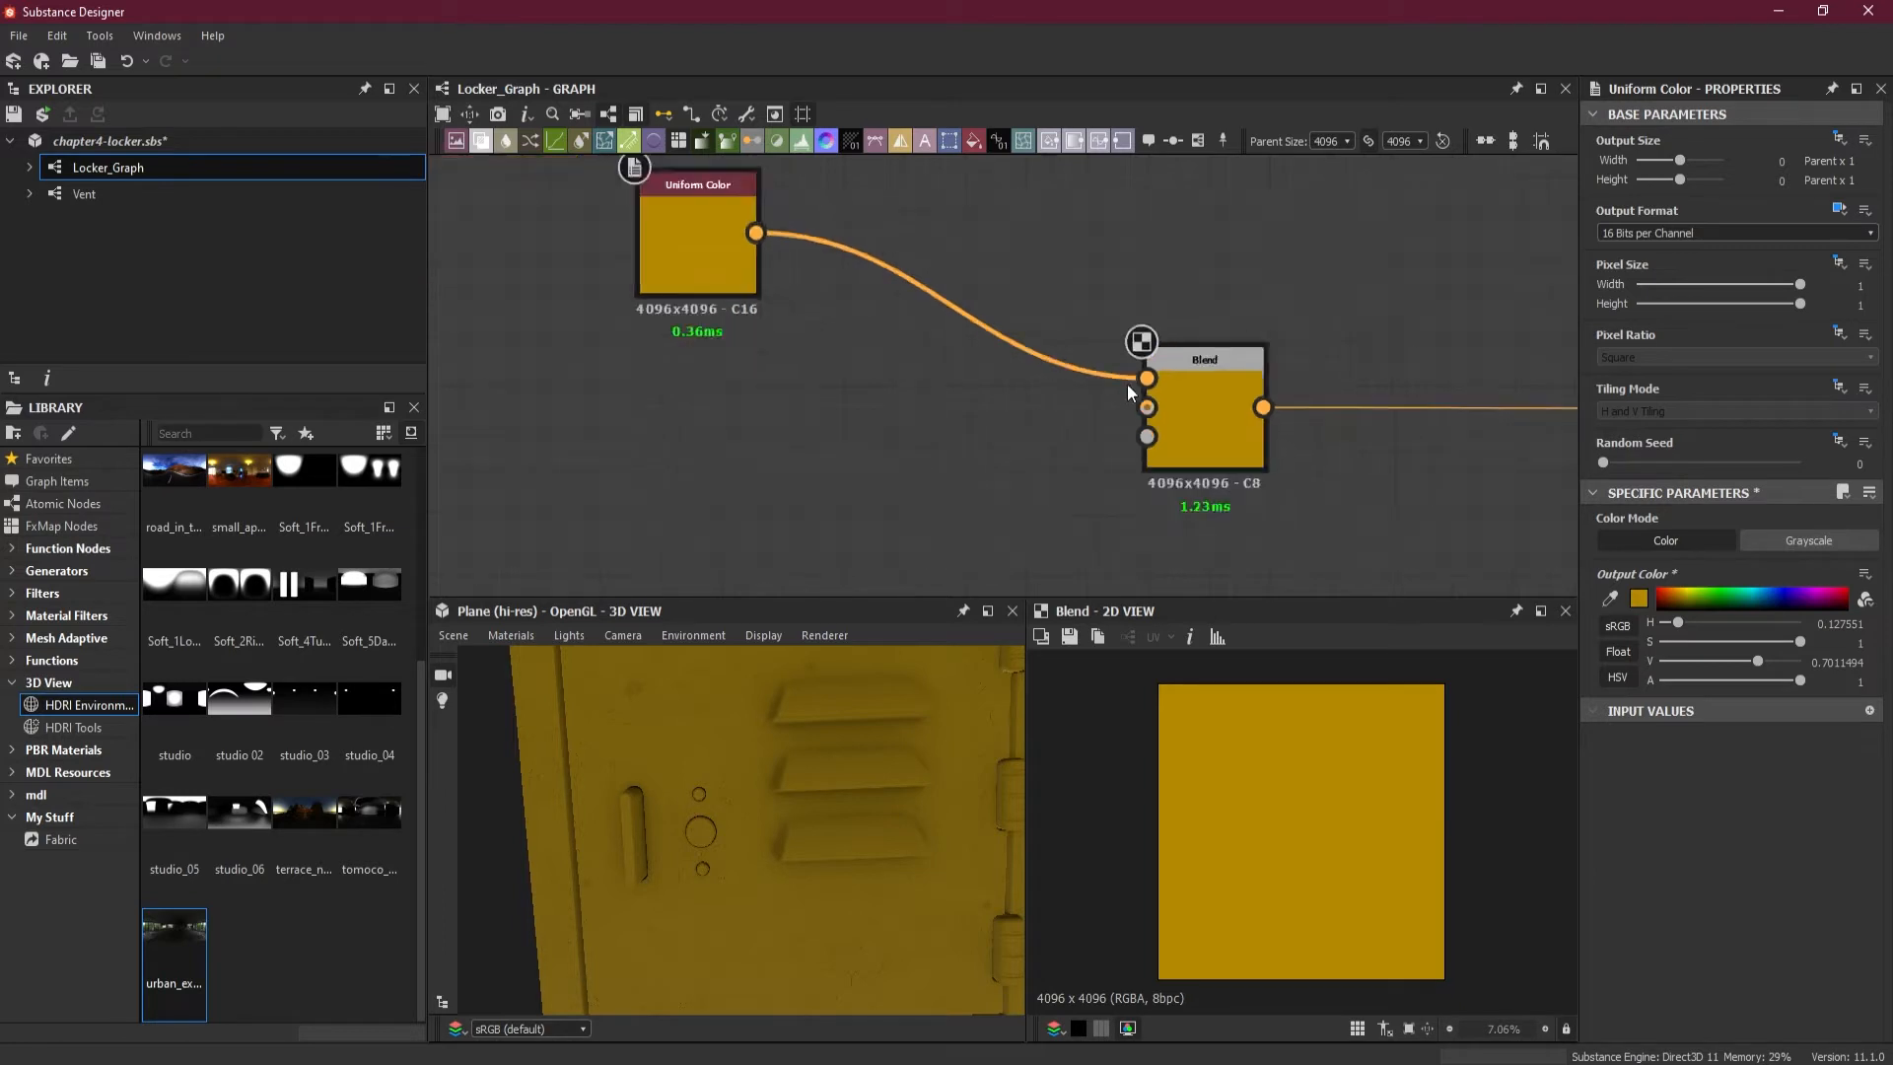
# - Preview the output of the Blend node that closes the Lock Holder Gap section
pyautogui.moveTo(1142, 265); pyautogui.dragTo(1163, 422, button='middle')
pyautogui.scroll(-5, 1179, 431)
pyautogui.scroll(2, 1178, 380)
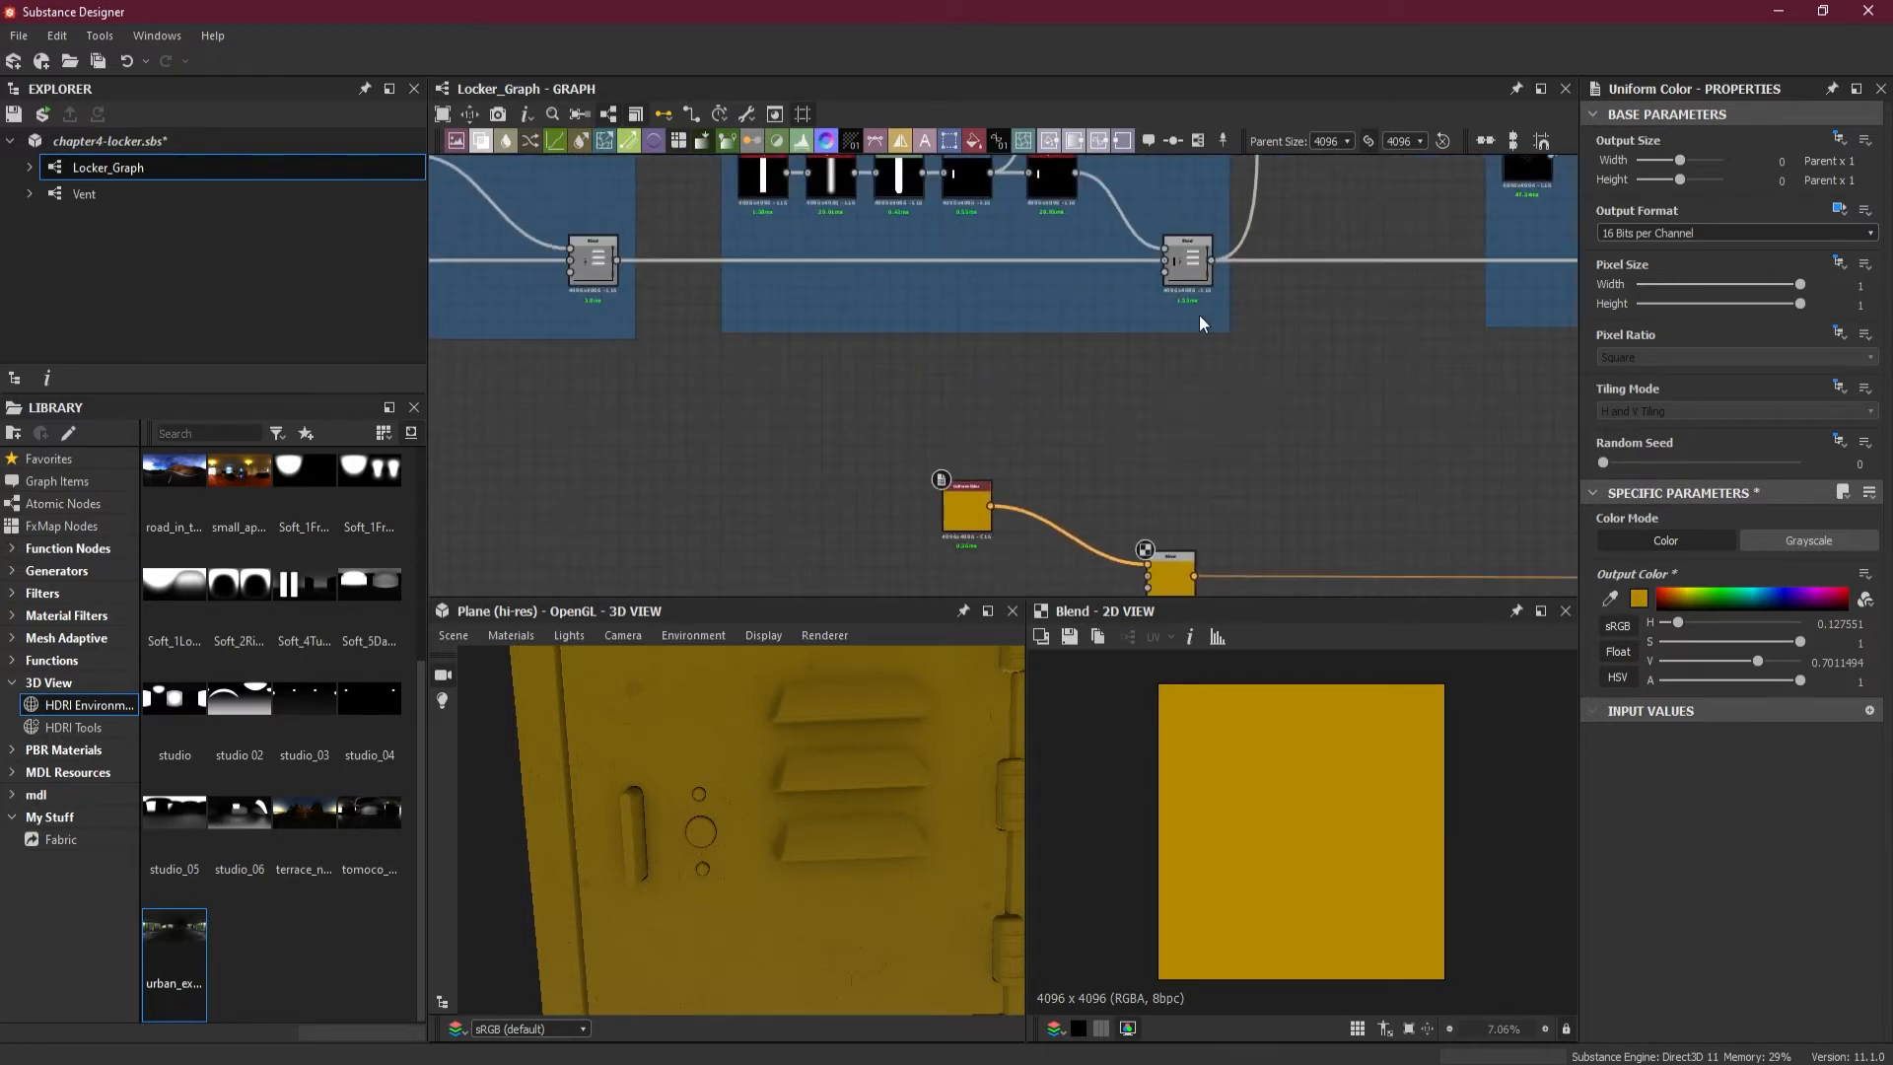
pyautogui.click(1182, 267)
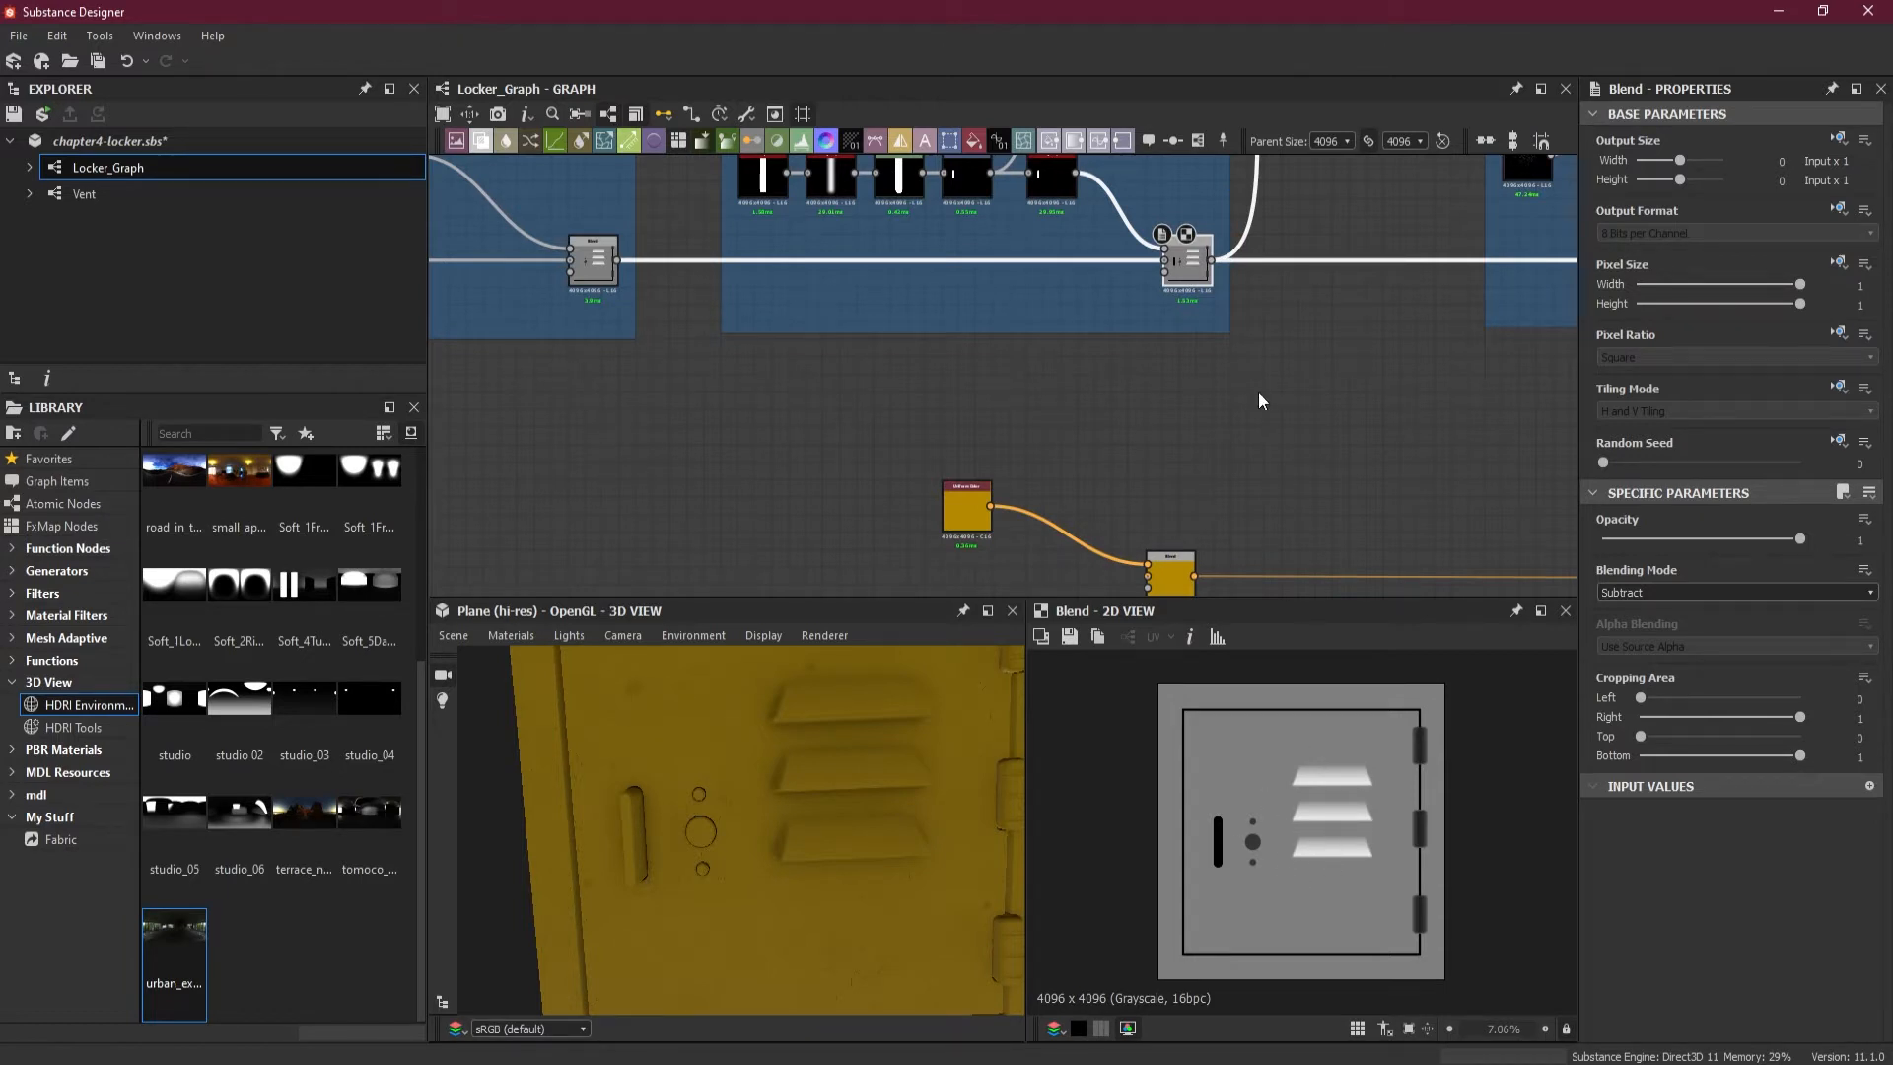
pyautogui.click(1270, 464)
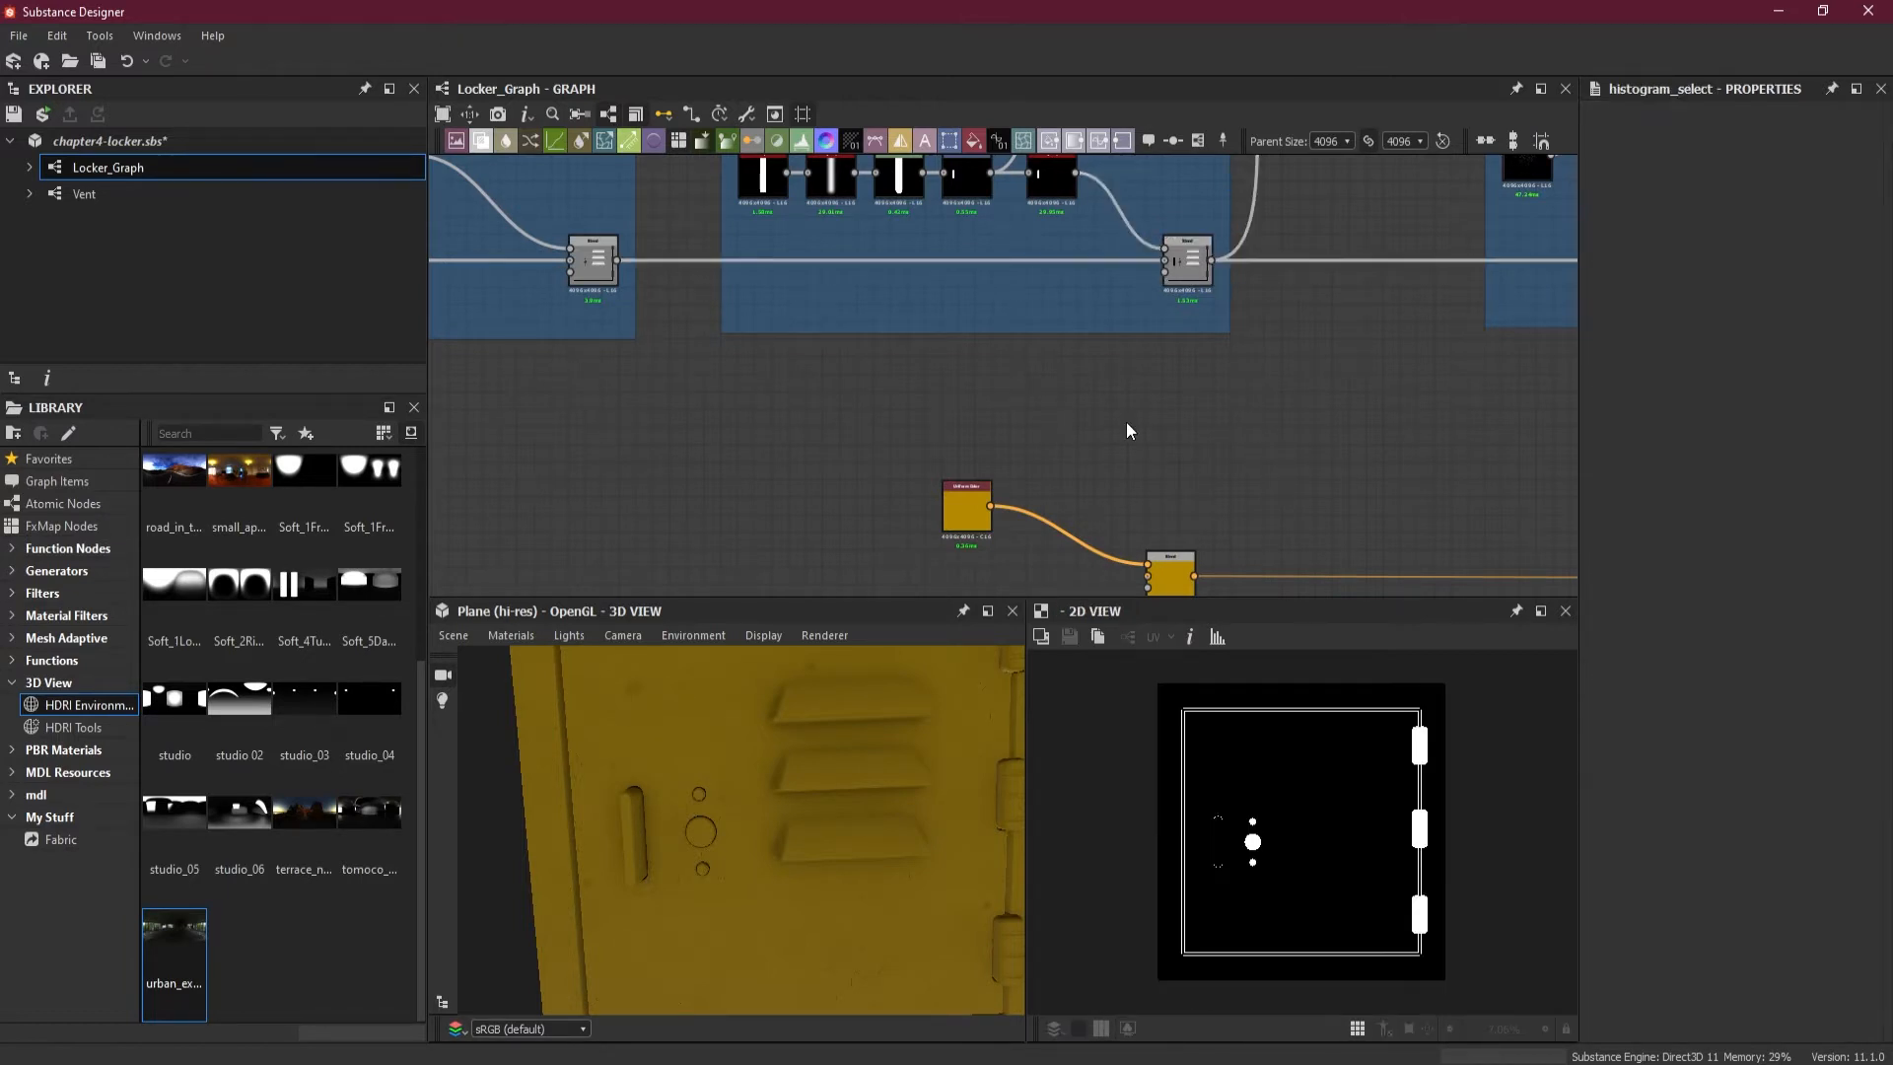
# - Look through the gap sections and preview the Histogram Select and Invert Grayscale nodes of the Metal Edge Wear Mask
pyautogui.scroll(-4, 1091, 412)
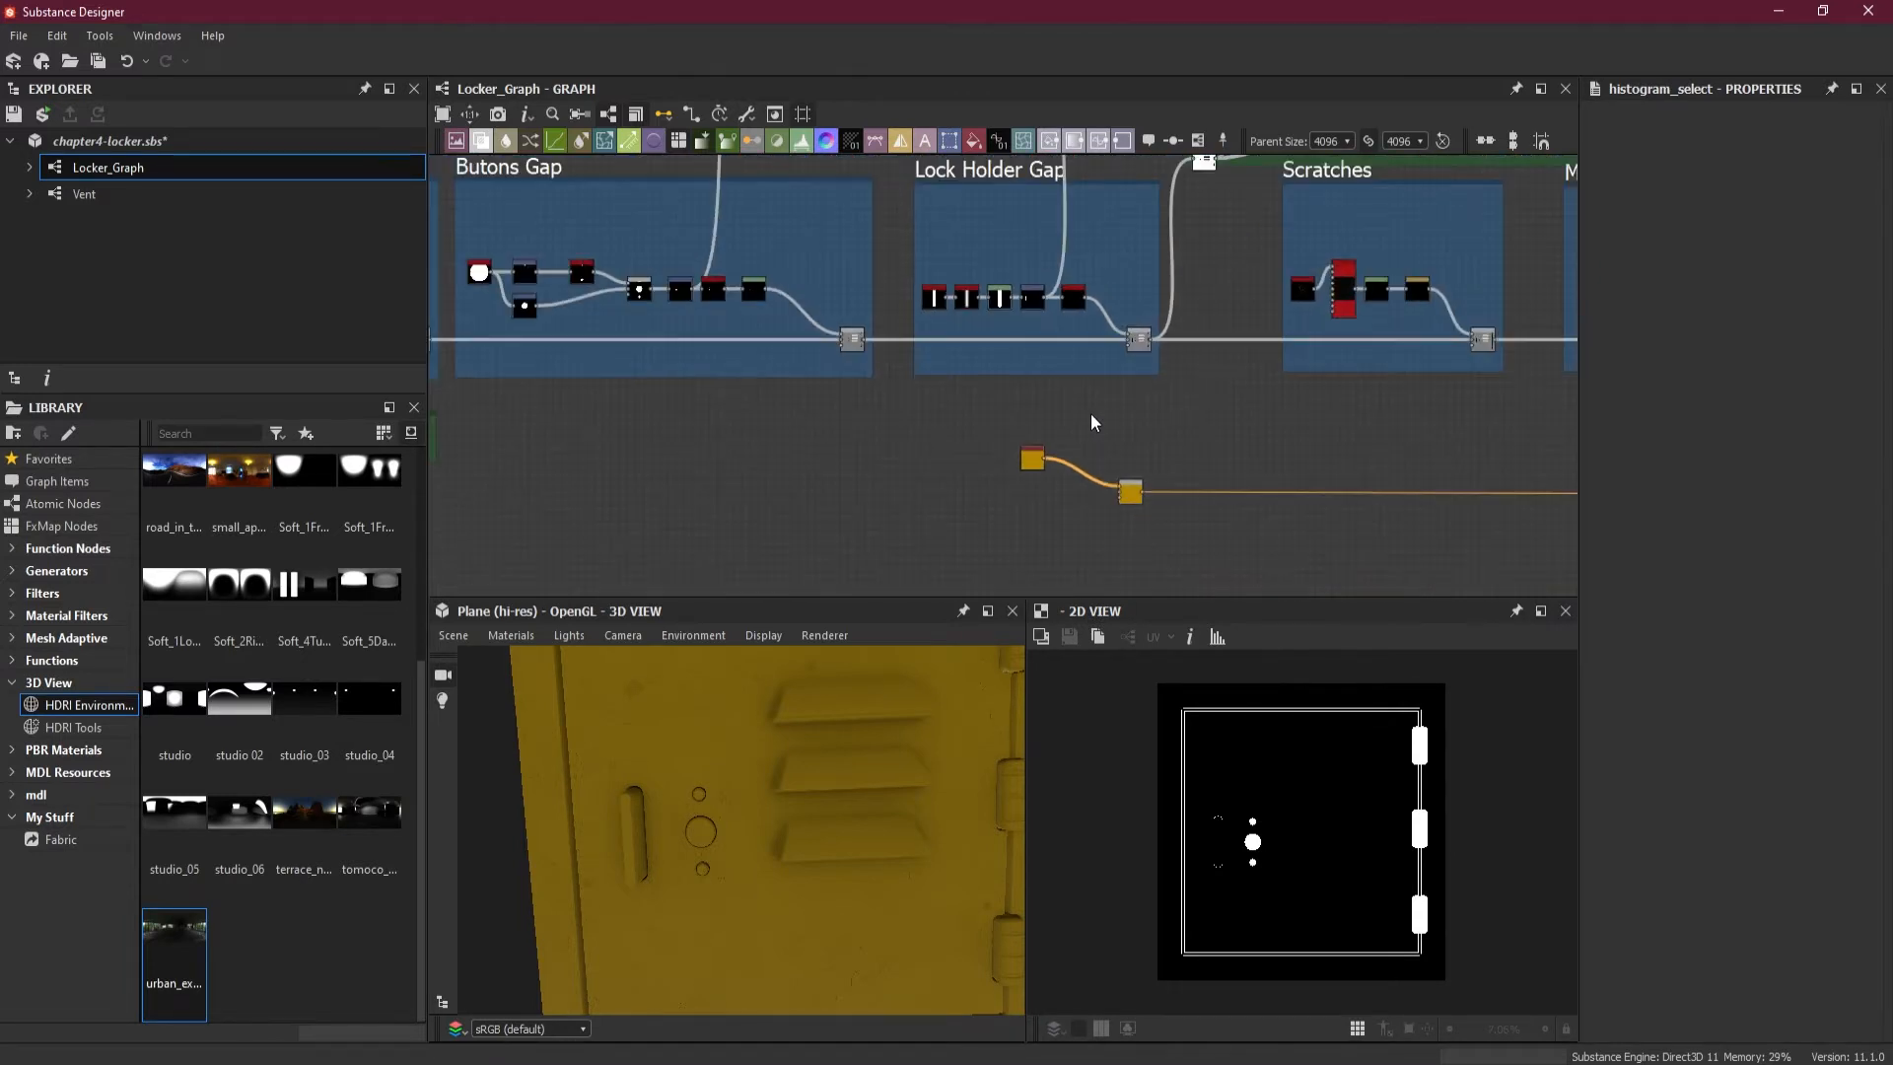
pyautogui.moveTo(954, 434); pyautogui.dragTo(1281, 435, button='middle')
pyautogui.moveTo(840, 465)
pyautogui.mouseDown(button='middle')
pyautogui.moveTo(1248, 463)
pyautogui.moveTo(1027, 457)
pyautogui.mouseUp(button='middle')
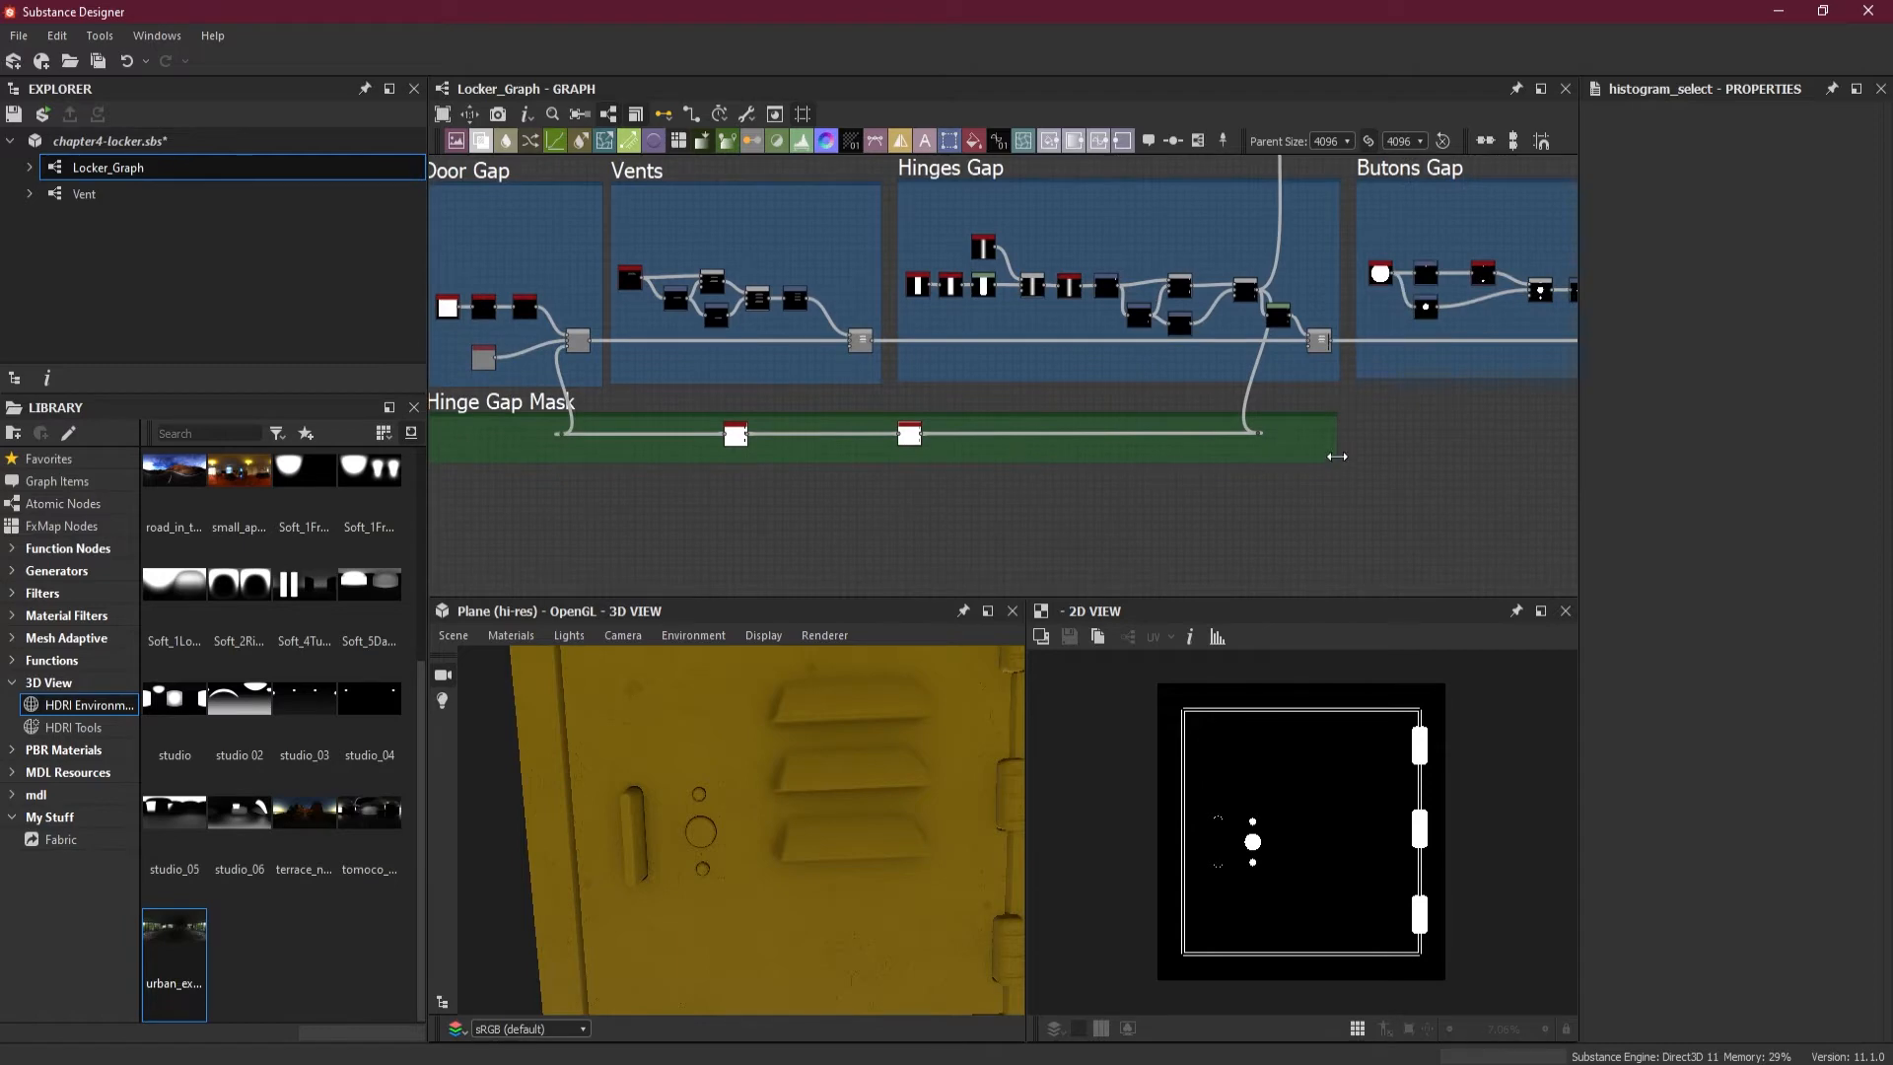
pyautogui.scroll(-4, 1341, 452)
pyautogui.moveTo(1440, 483); pyautogui.dragTo(1105, 481, button='middle')
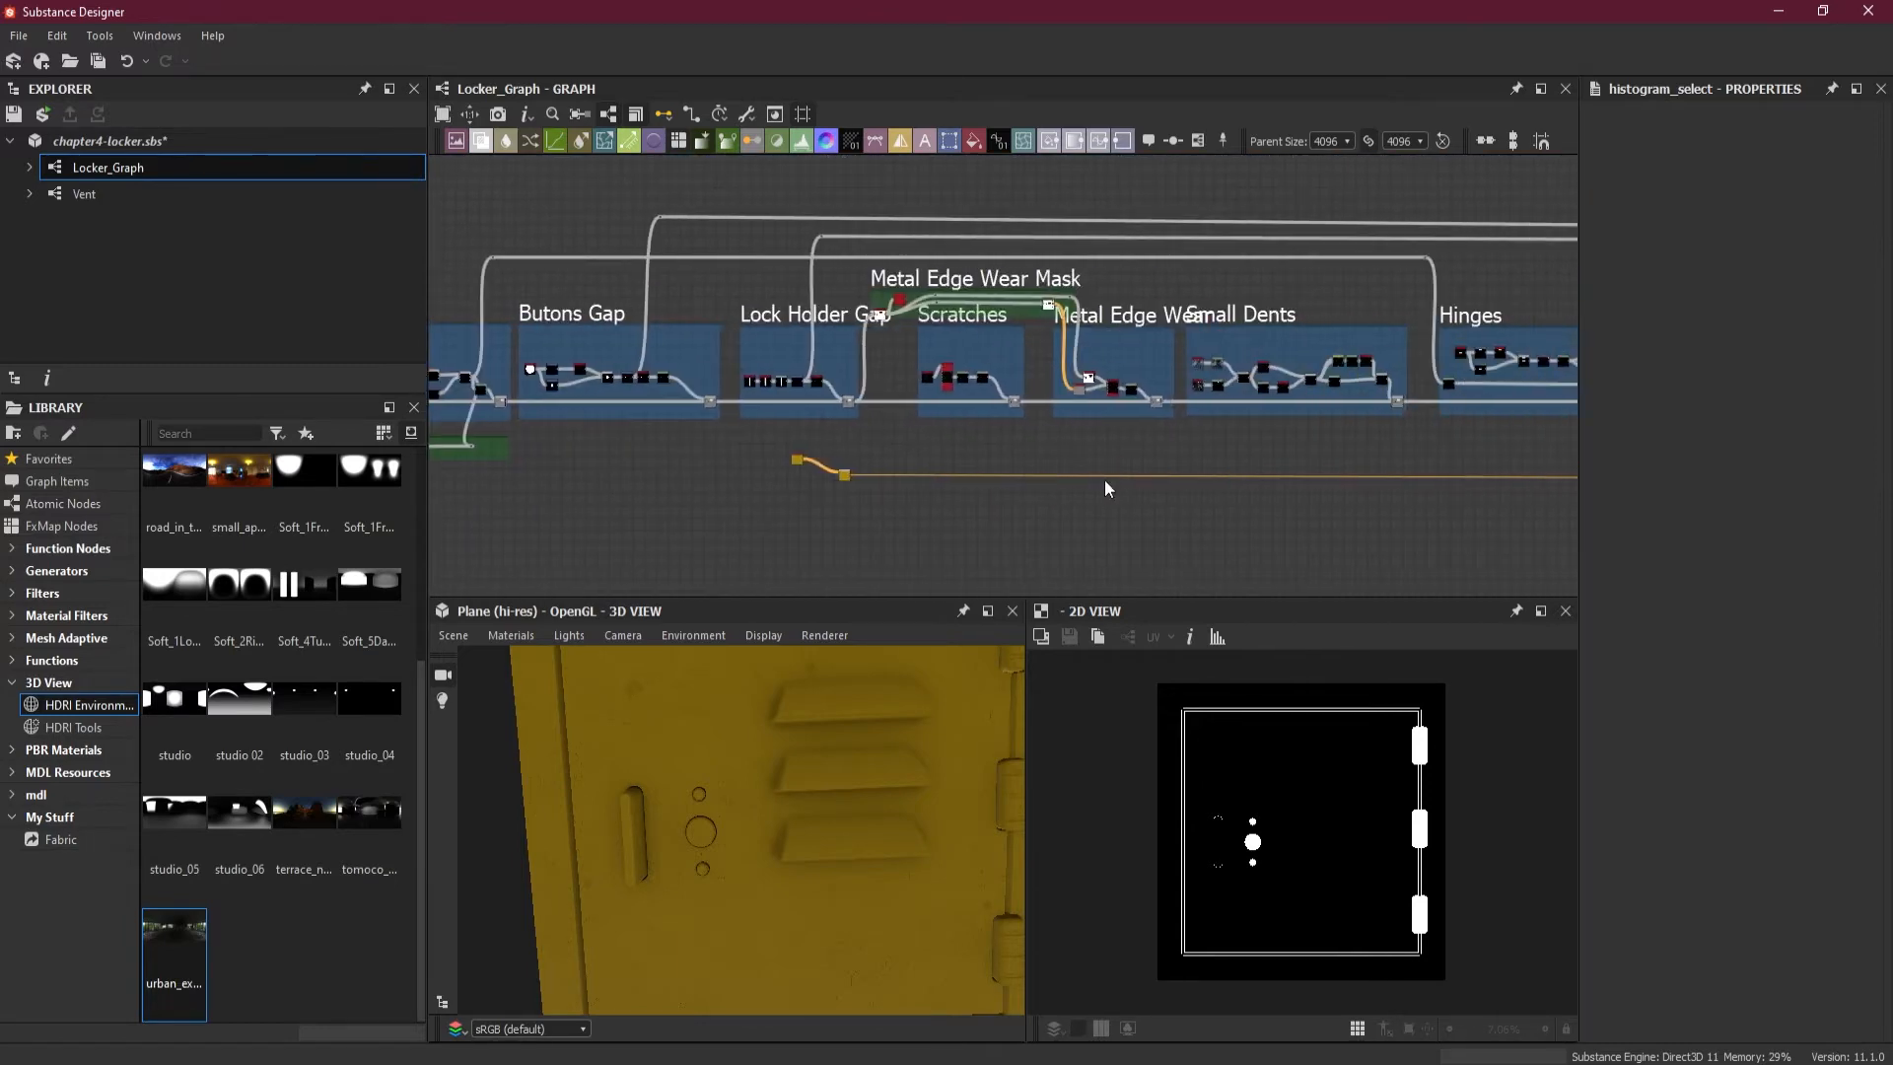
pyautogui.scroll(5, 1131, 452)
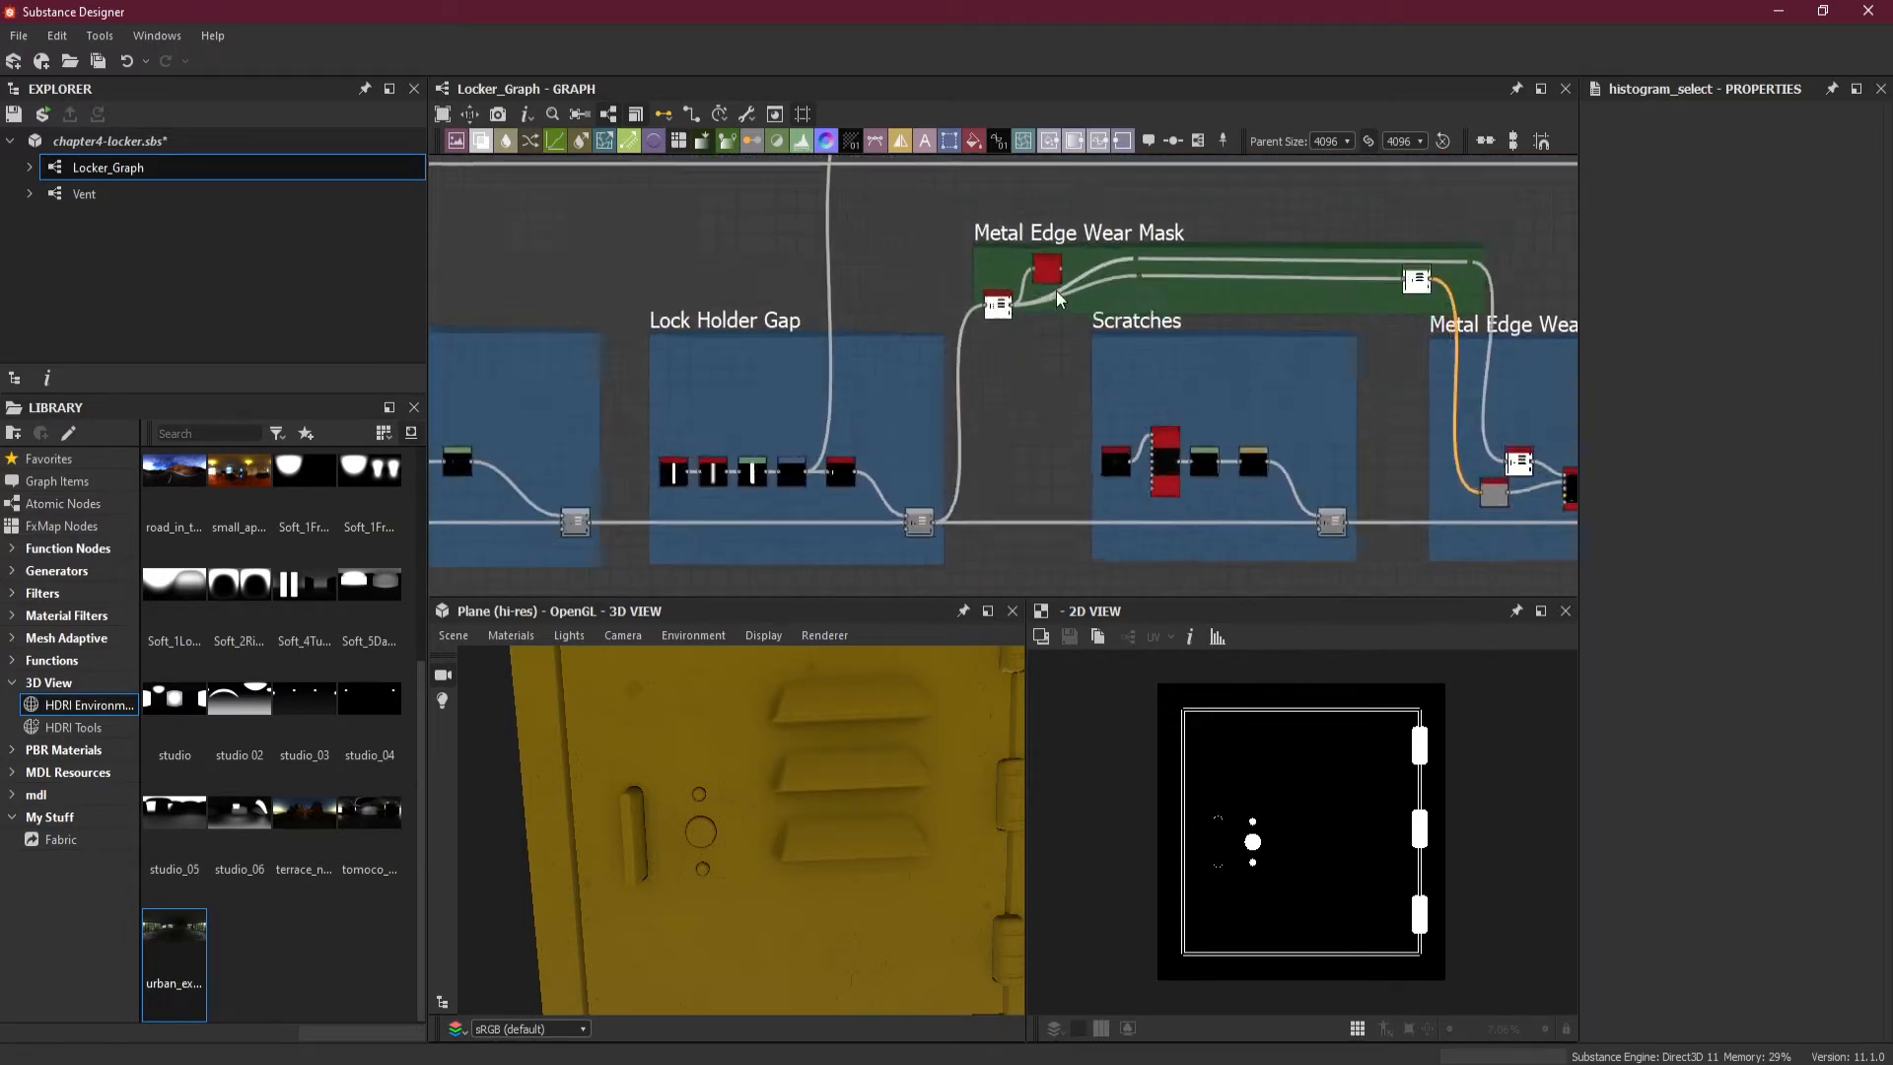
pyautogui.scroll(4, 1056, 292)
pyautogui.click(936, 336)
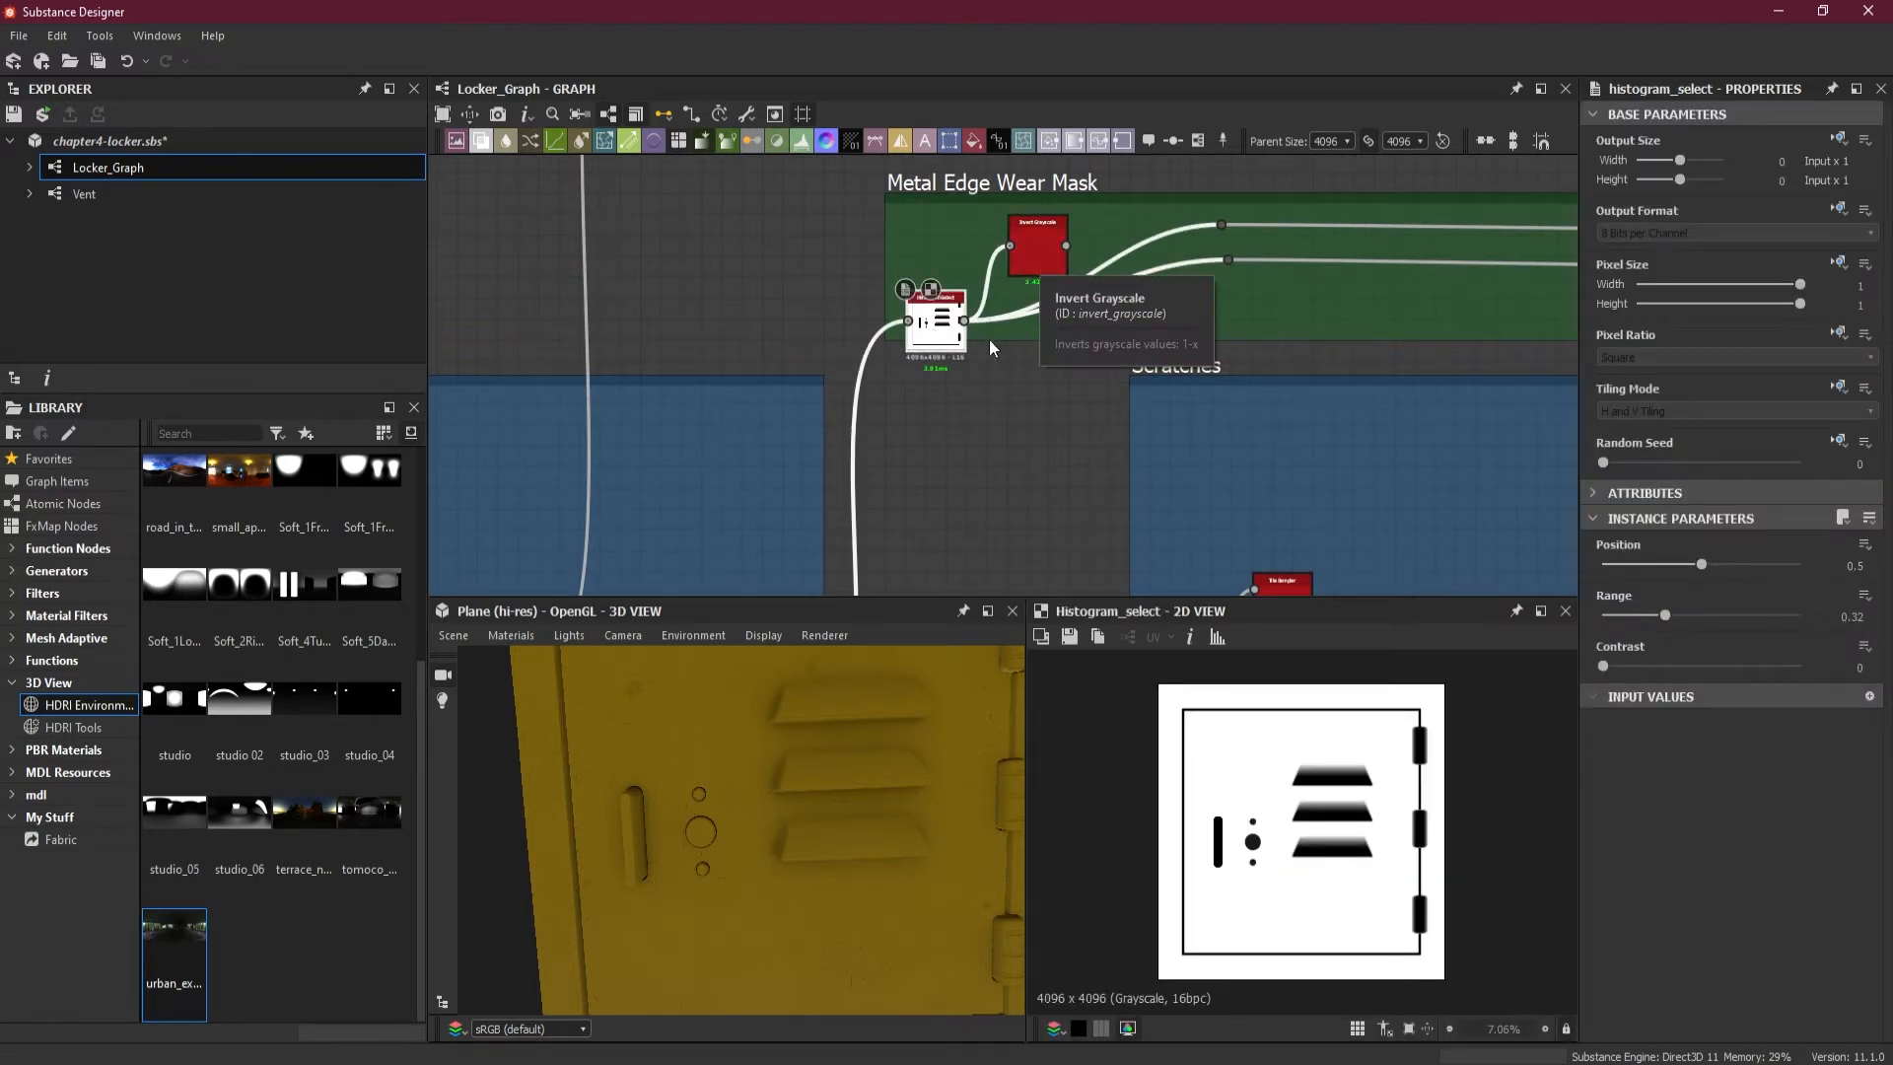
pyautogui.click(1021, 251)
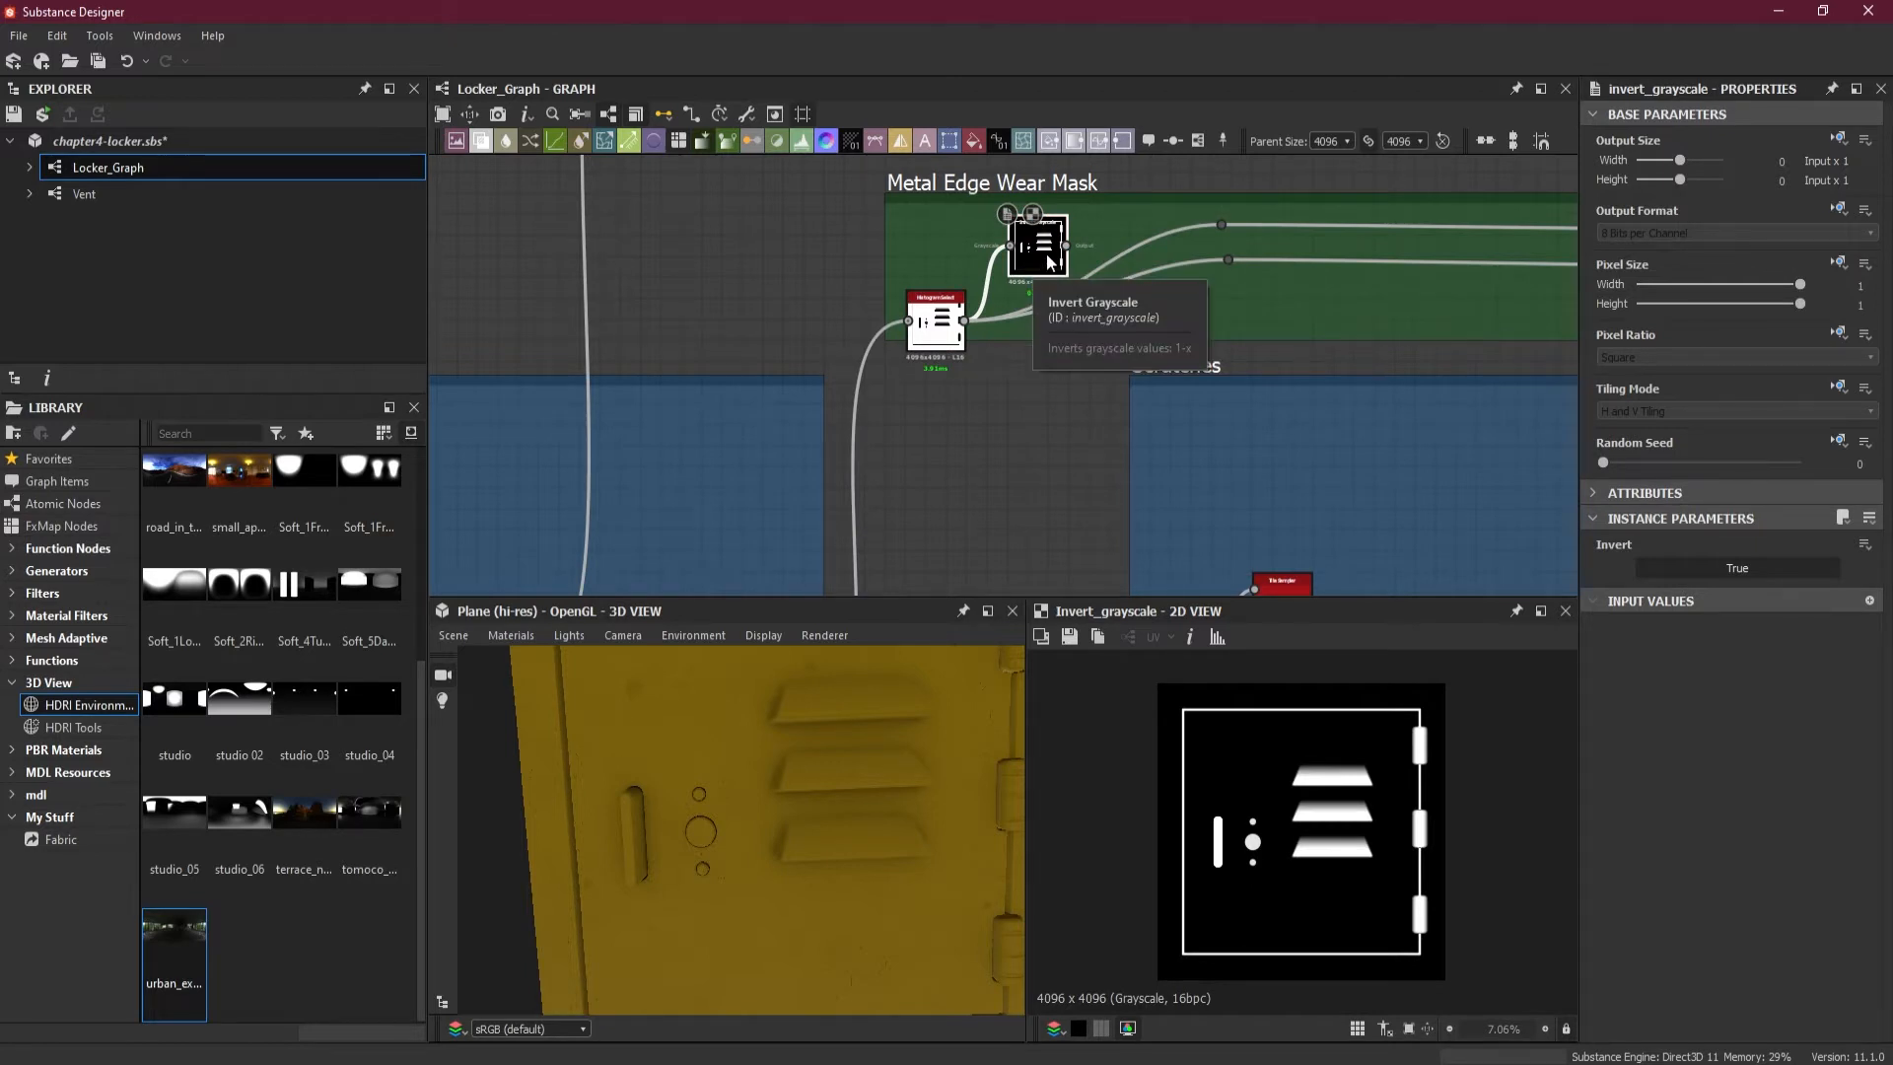
# - Move the Invert Grayscale node out of the Metal Edge Wear Mask frame, between the Lock Holder Gap and Scratches sections
pyautogui.moveTo(1033, 271); pyautogui.dragTo(977, 512)
pyautogui.scroll(-3, 986, 508)
pyautogui.moveTo(1068, 496); pyautogui.dragTo(1122, 277, button='middle')
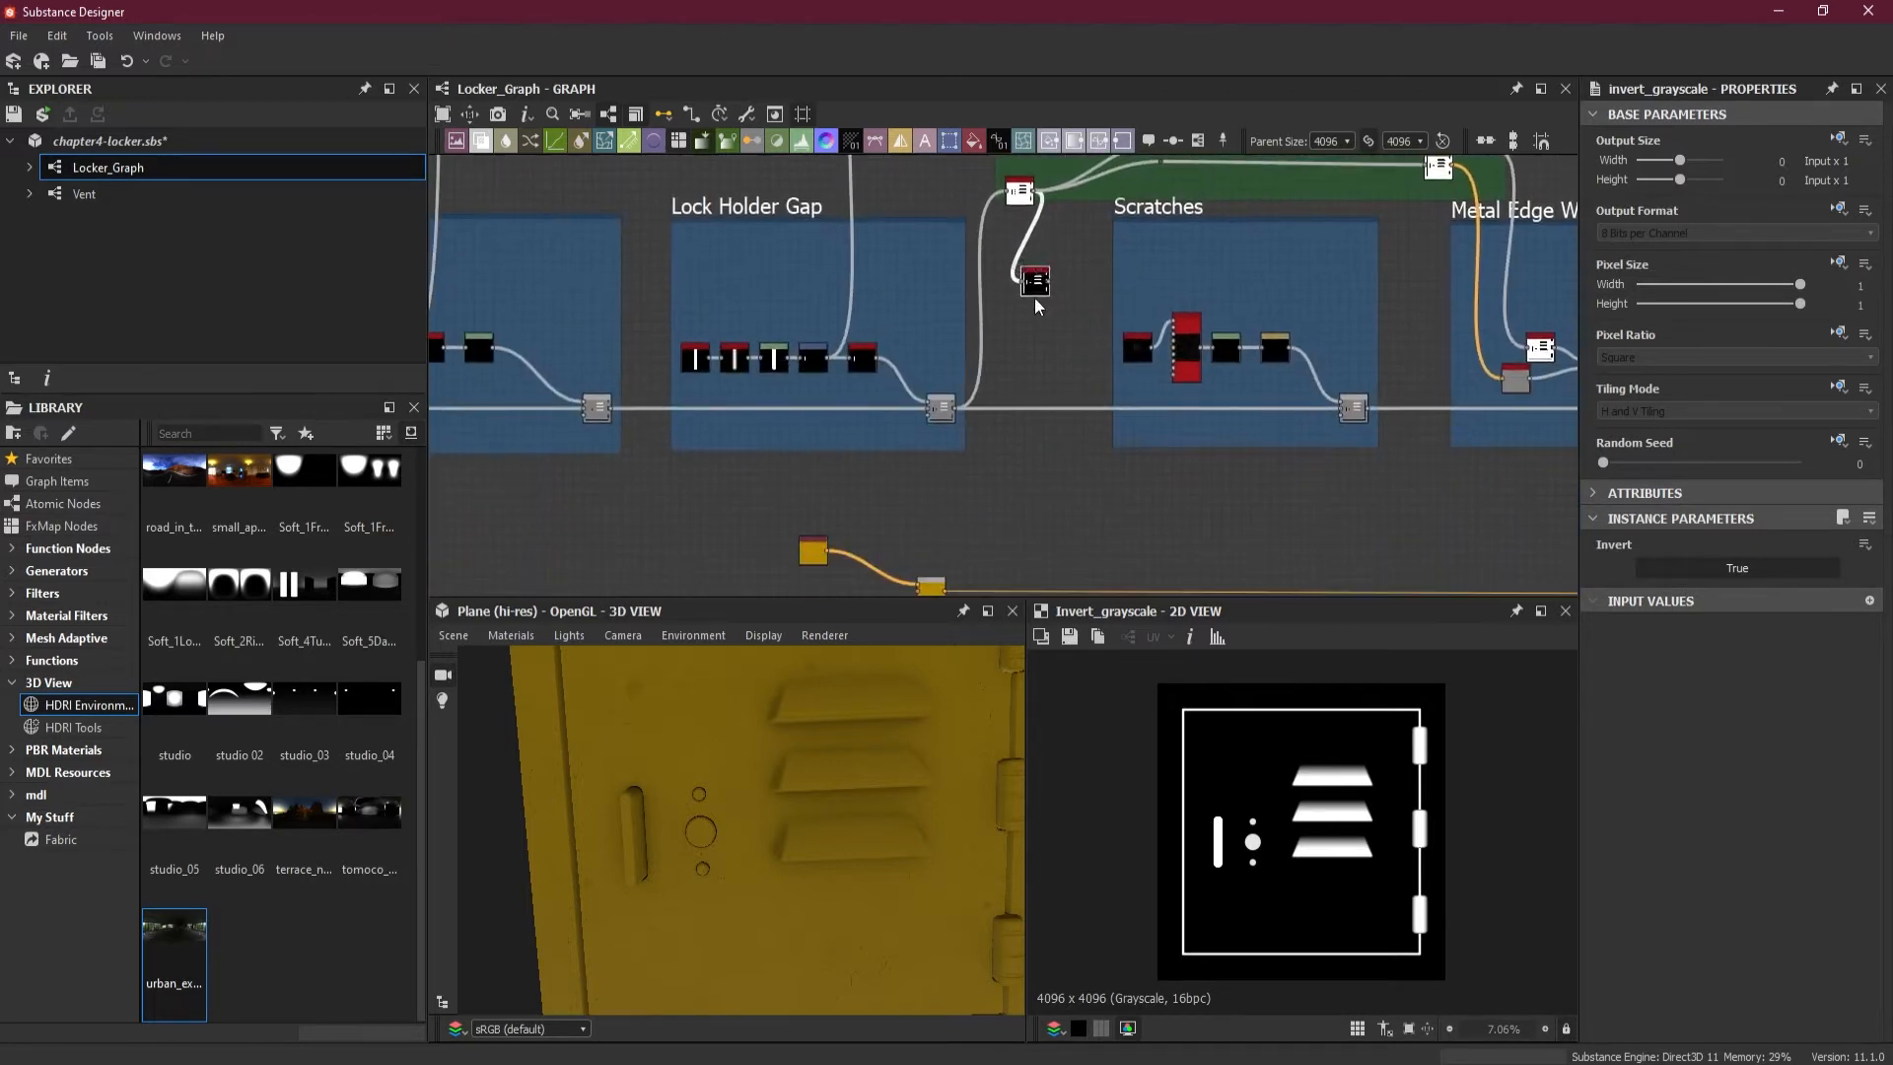
# - Try the Invert Grayscale output as the Opacity mask of the Base Color's Blend, then undo that connection
pyautogui.moveTo(1026, 281); pyautogui.dragTo(1120, 431)
pyautogui.scroll(2, 1053, 252)
pyautogui.scroll(-2, 1061, 579)
pyautogui.scroll(4, 1027, 488)
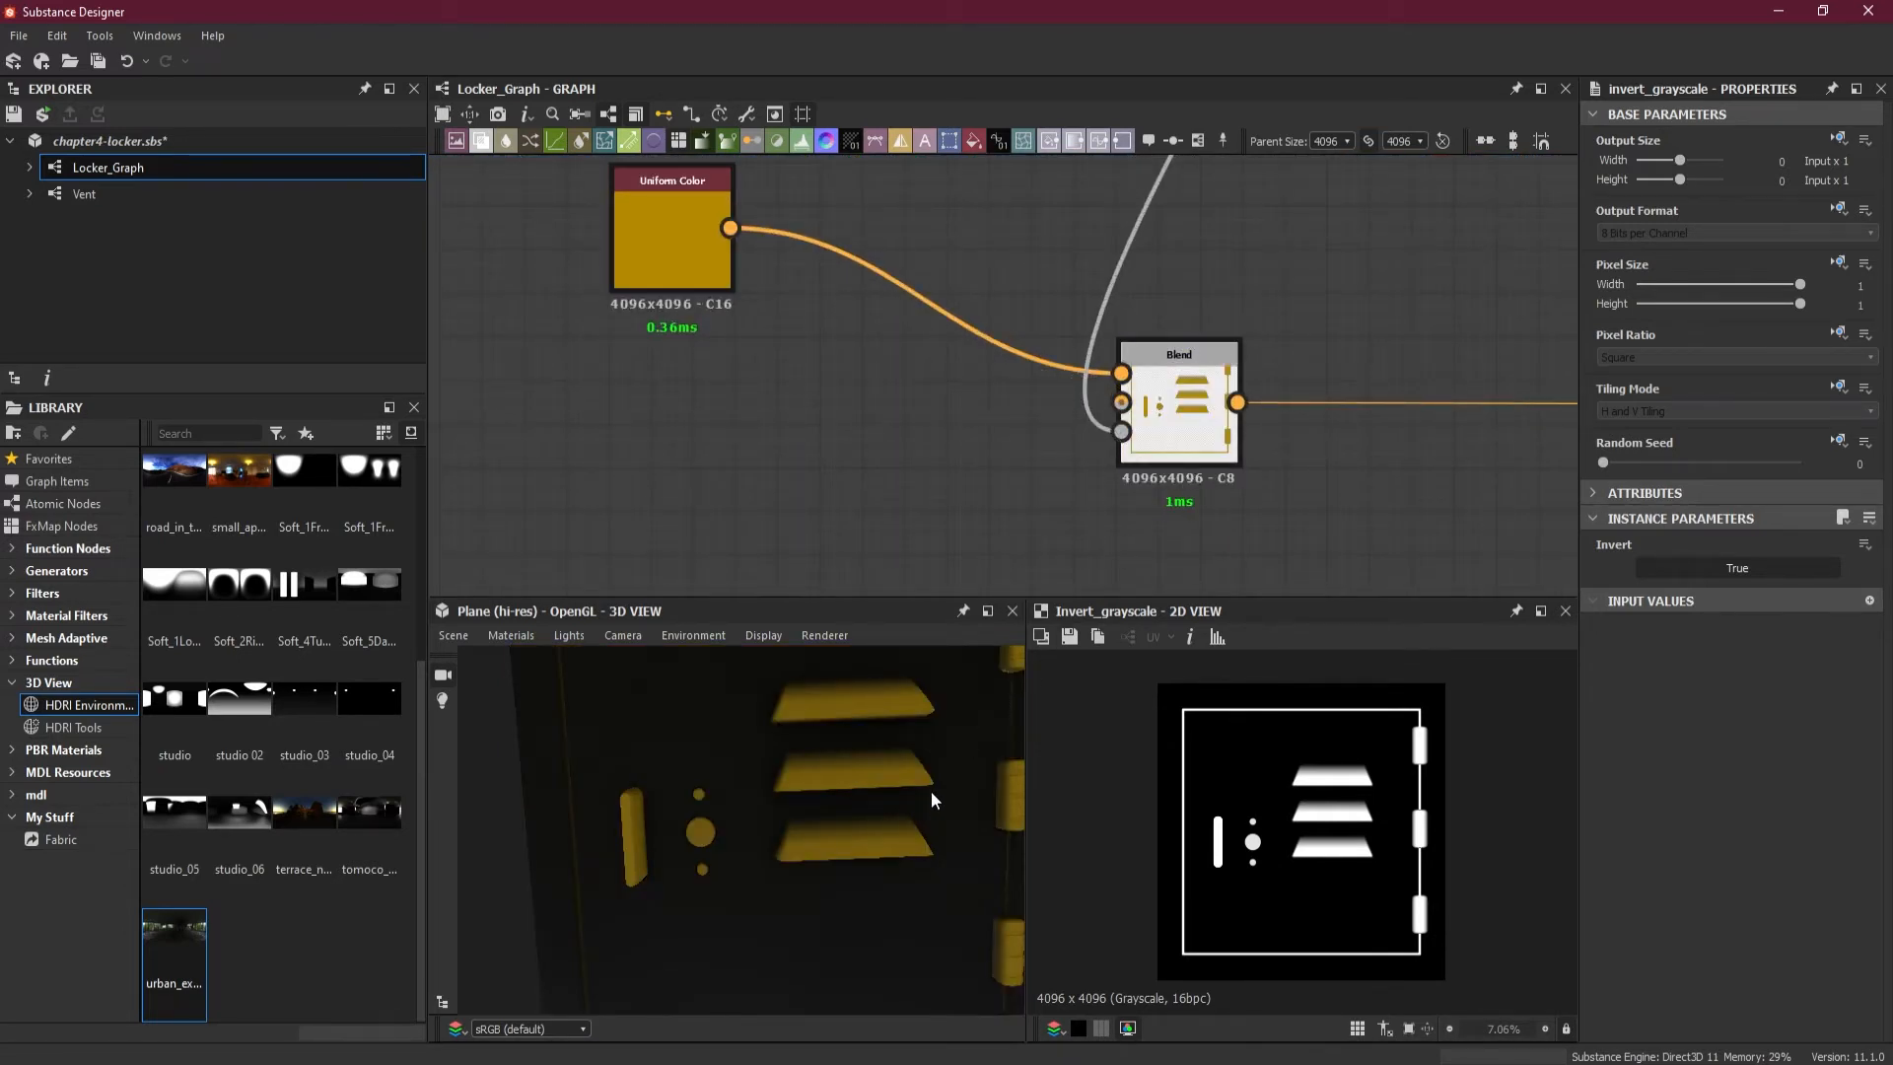
pyautogui.scroll(-3, 1173, 393)
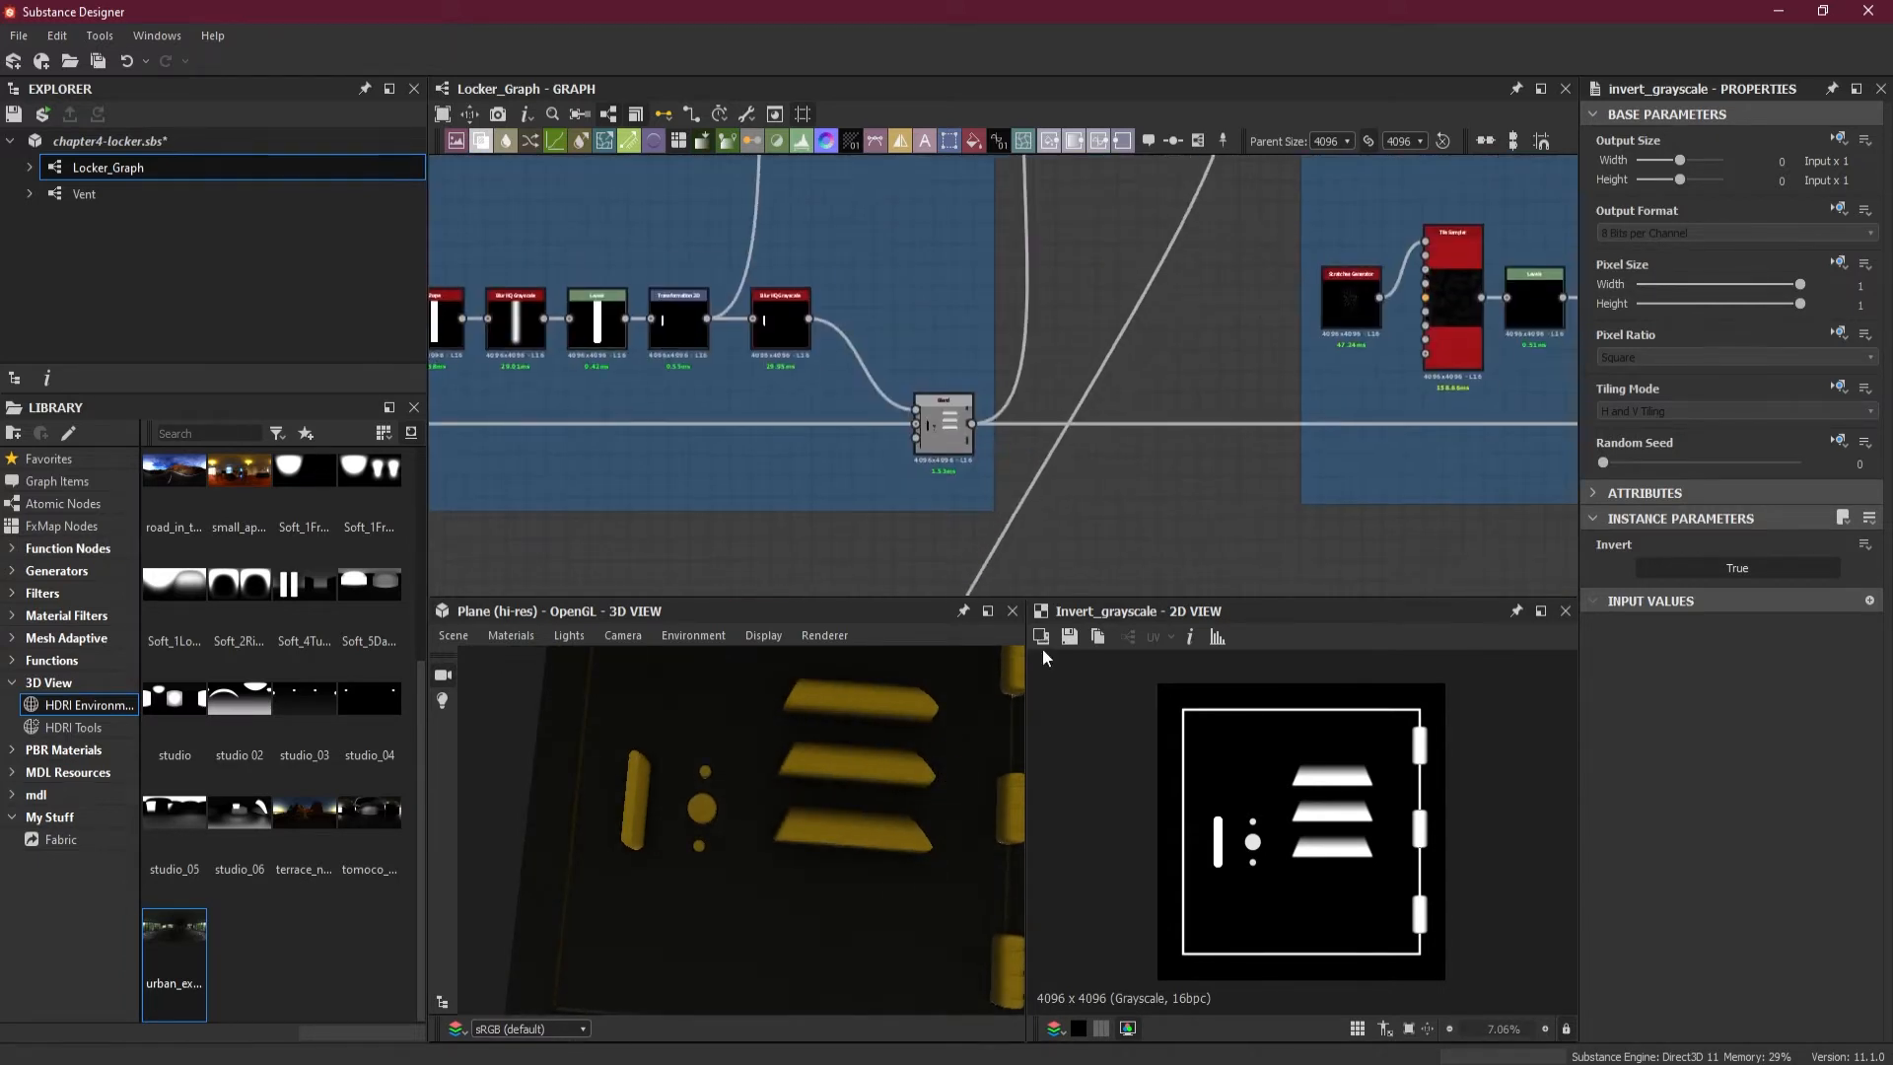
pyautogui.scroll(-2, 1138, 372)
pyautogui.scroll(5, 1104, 434)
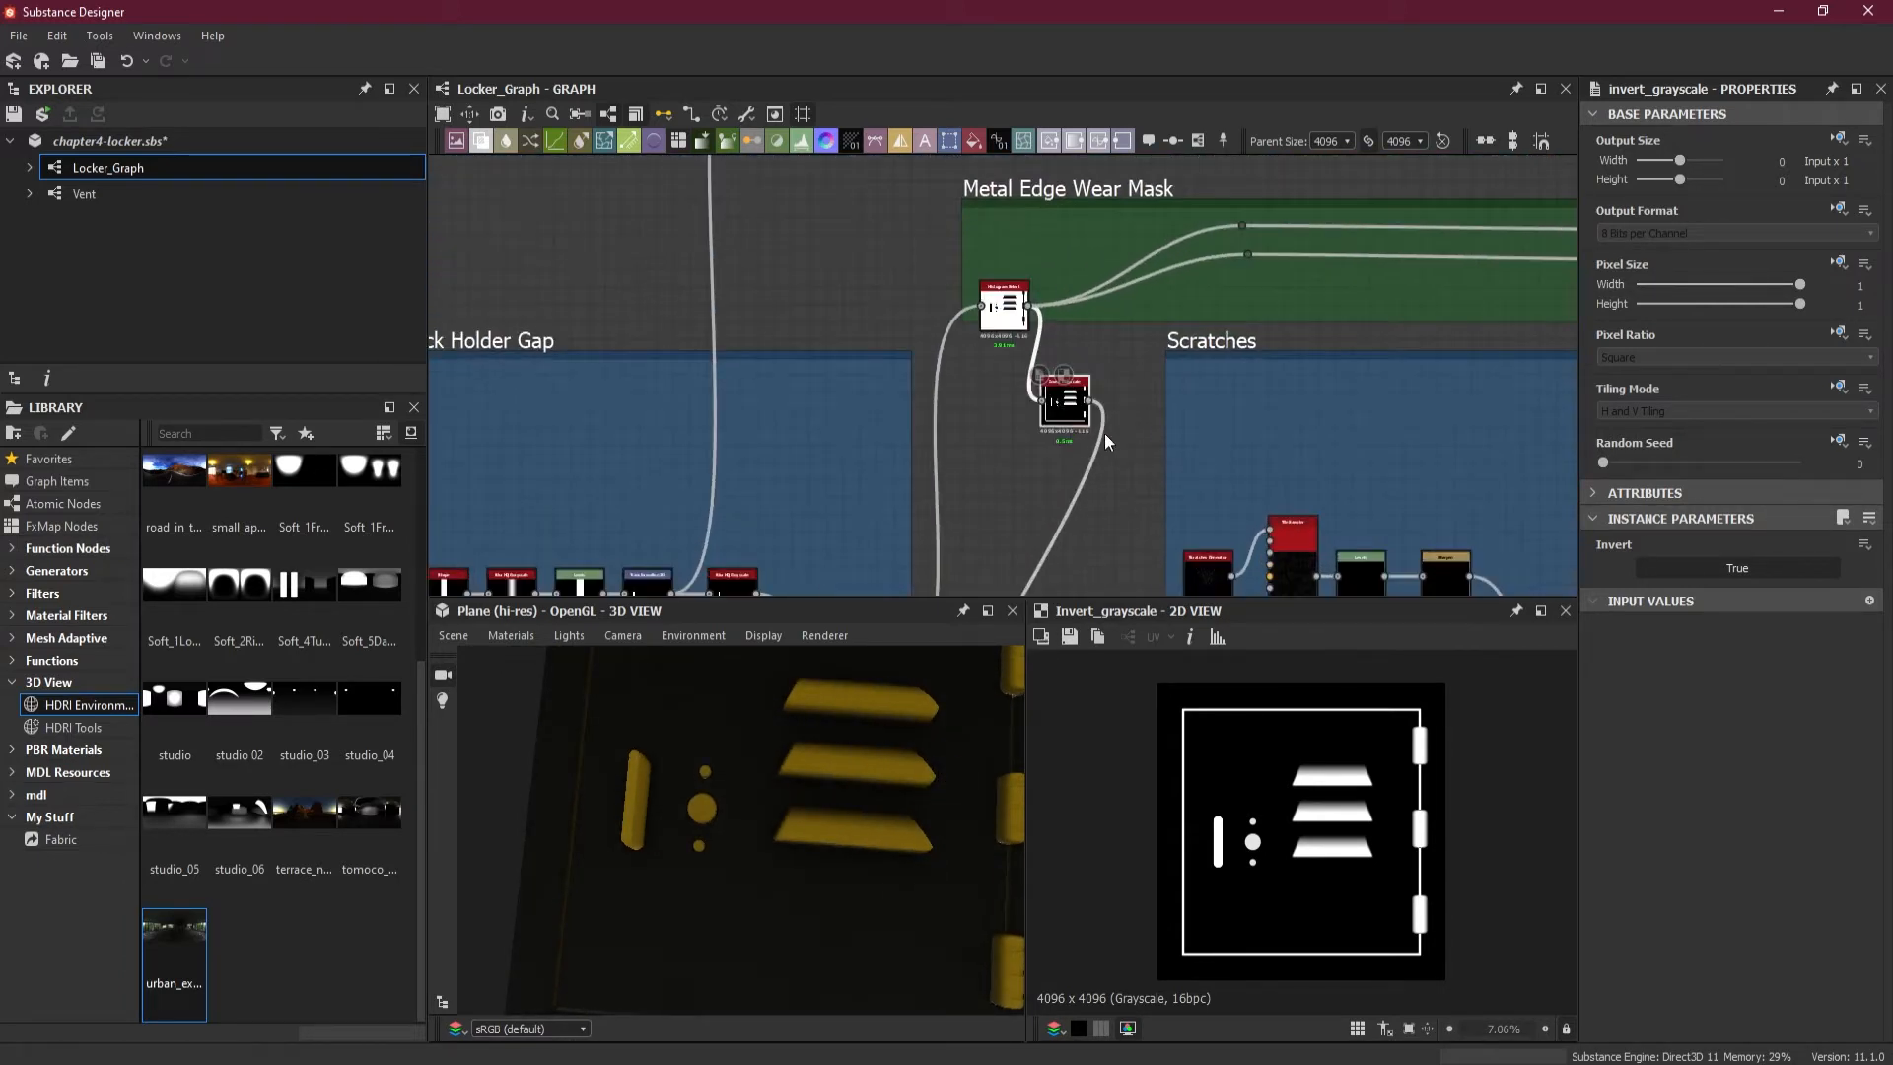
pyautogui.moveTo(1061, 414); pyautogui.dragTo(1072, 402)
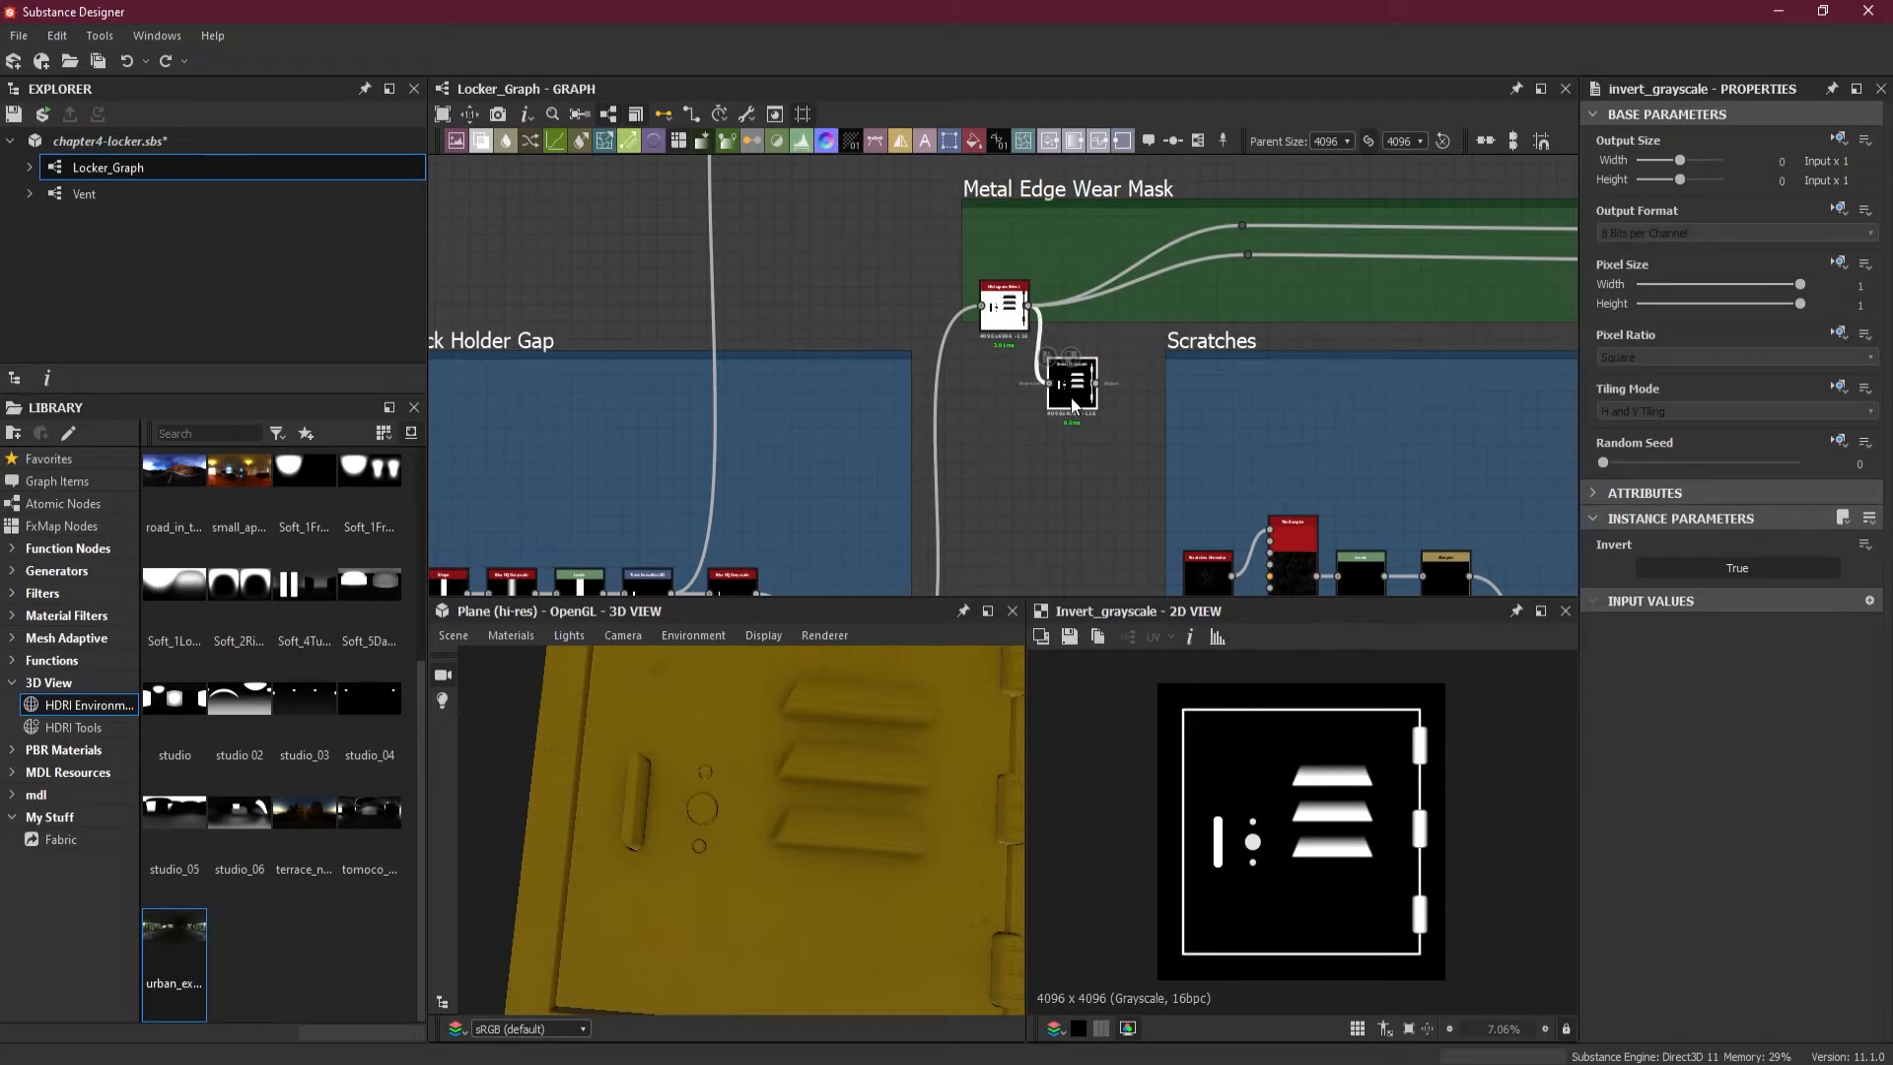
# - Connect the Metal Edge Wear Mask's Histogram Select output to the Opacity input of the Base Color's Blend
pyautogui.scroll(4, 1073, 402)
pyautogui.moveTo(1008, 234); pyautogui.dragTo(1001, 525)
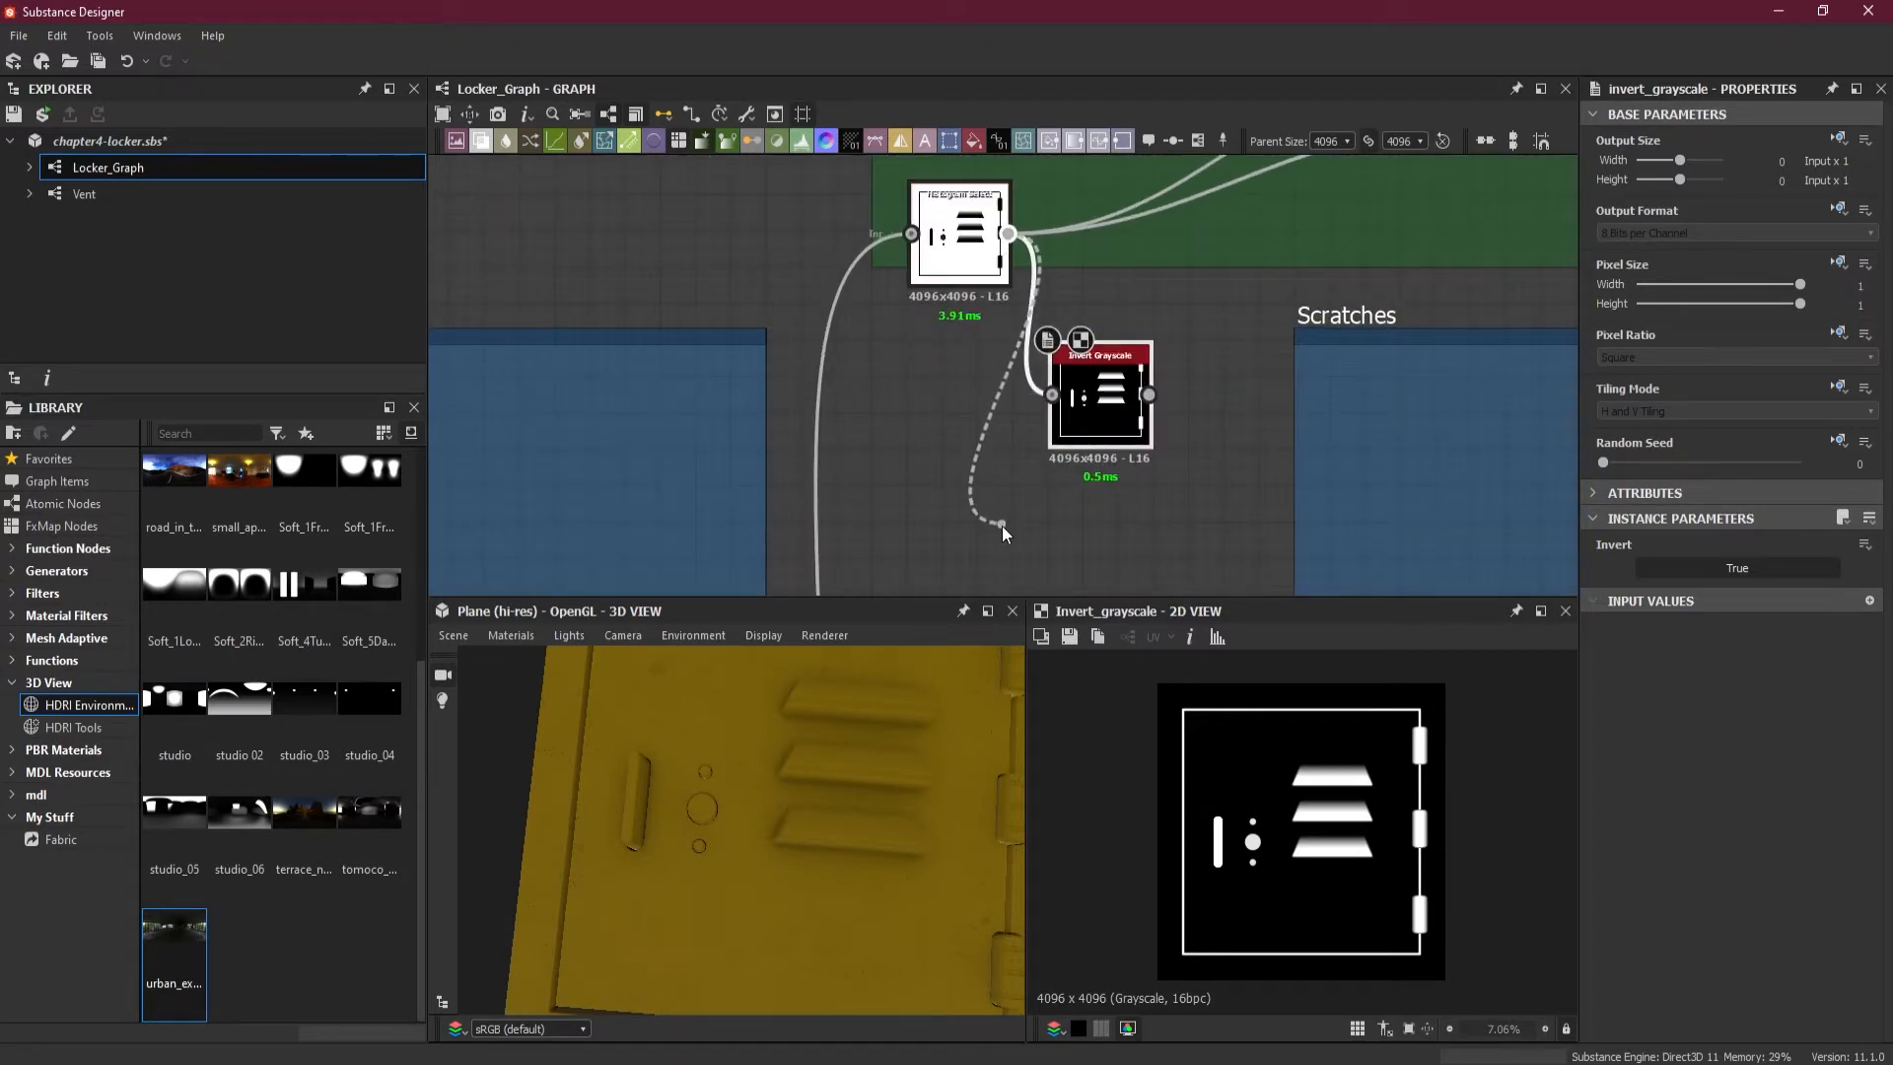
pyautogui.scroll(-5, 1002, 532)
pyautogui.rightClick(1004, 542)
pyautogui.click(986, 544)
pyautogui.moveTo(984, 565); pyautogui.dragTo(1108, 266, button='middle')
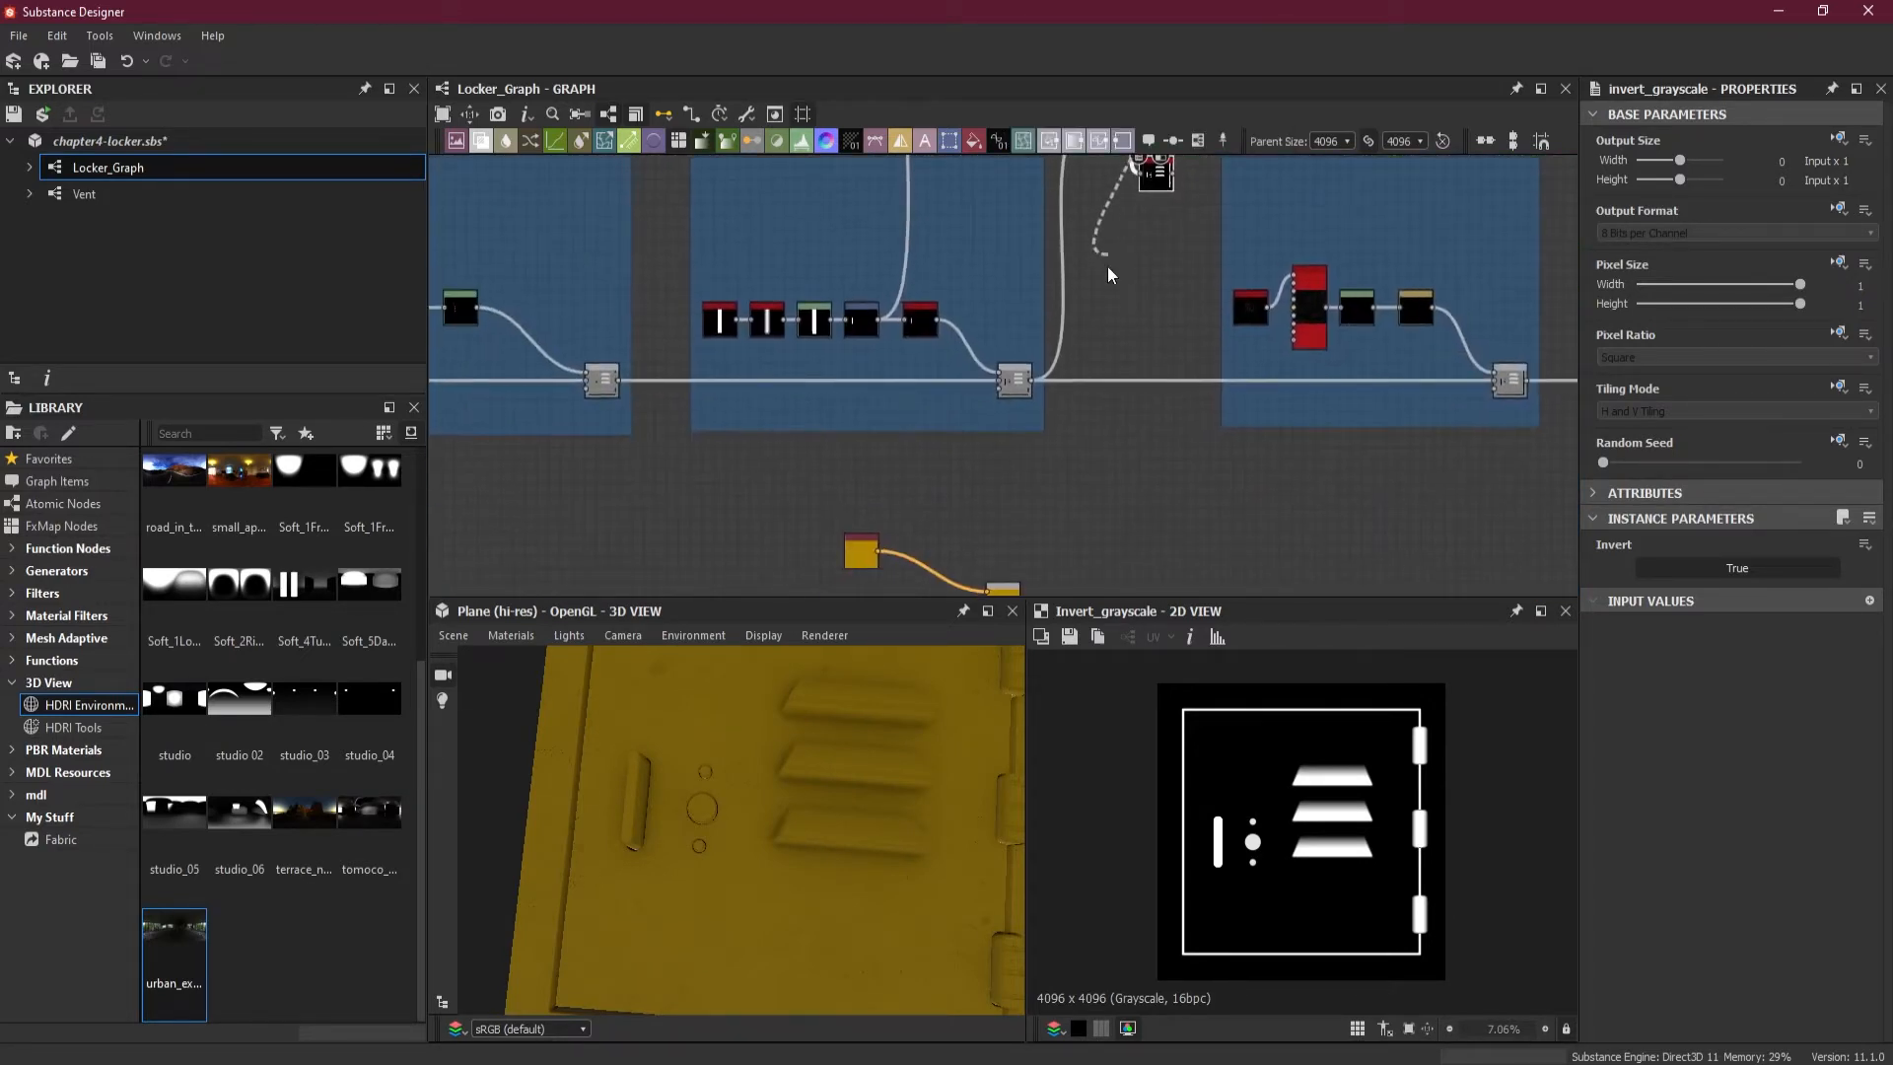
pyautogui.scroll(2, 1108, 266)
pyautogui.scroll(-3, 1131, 318)
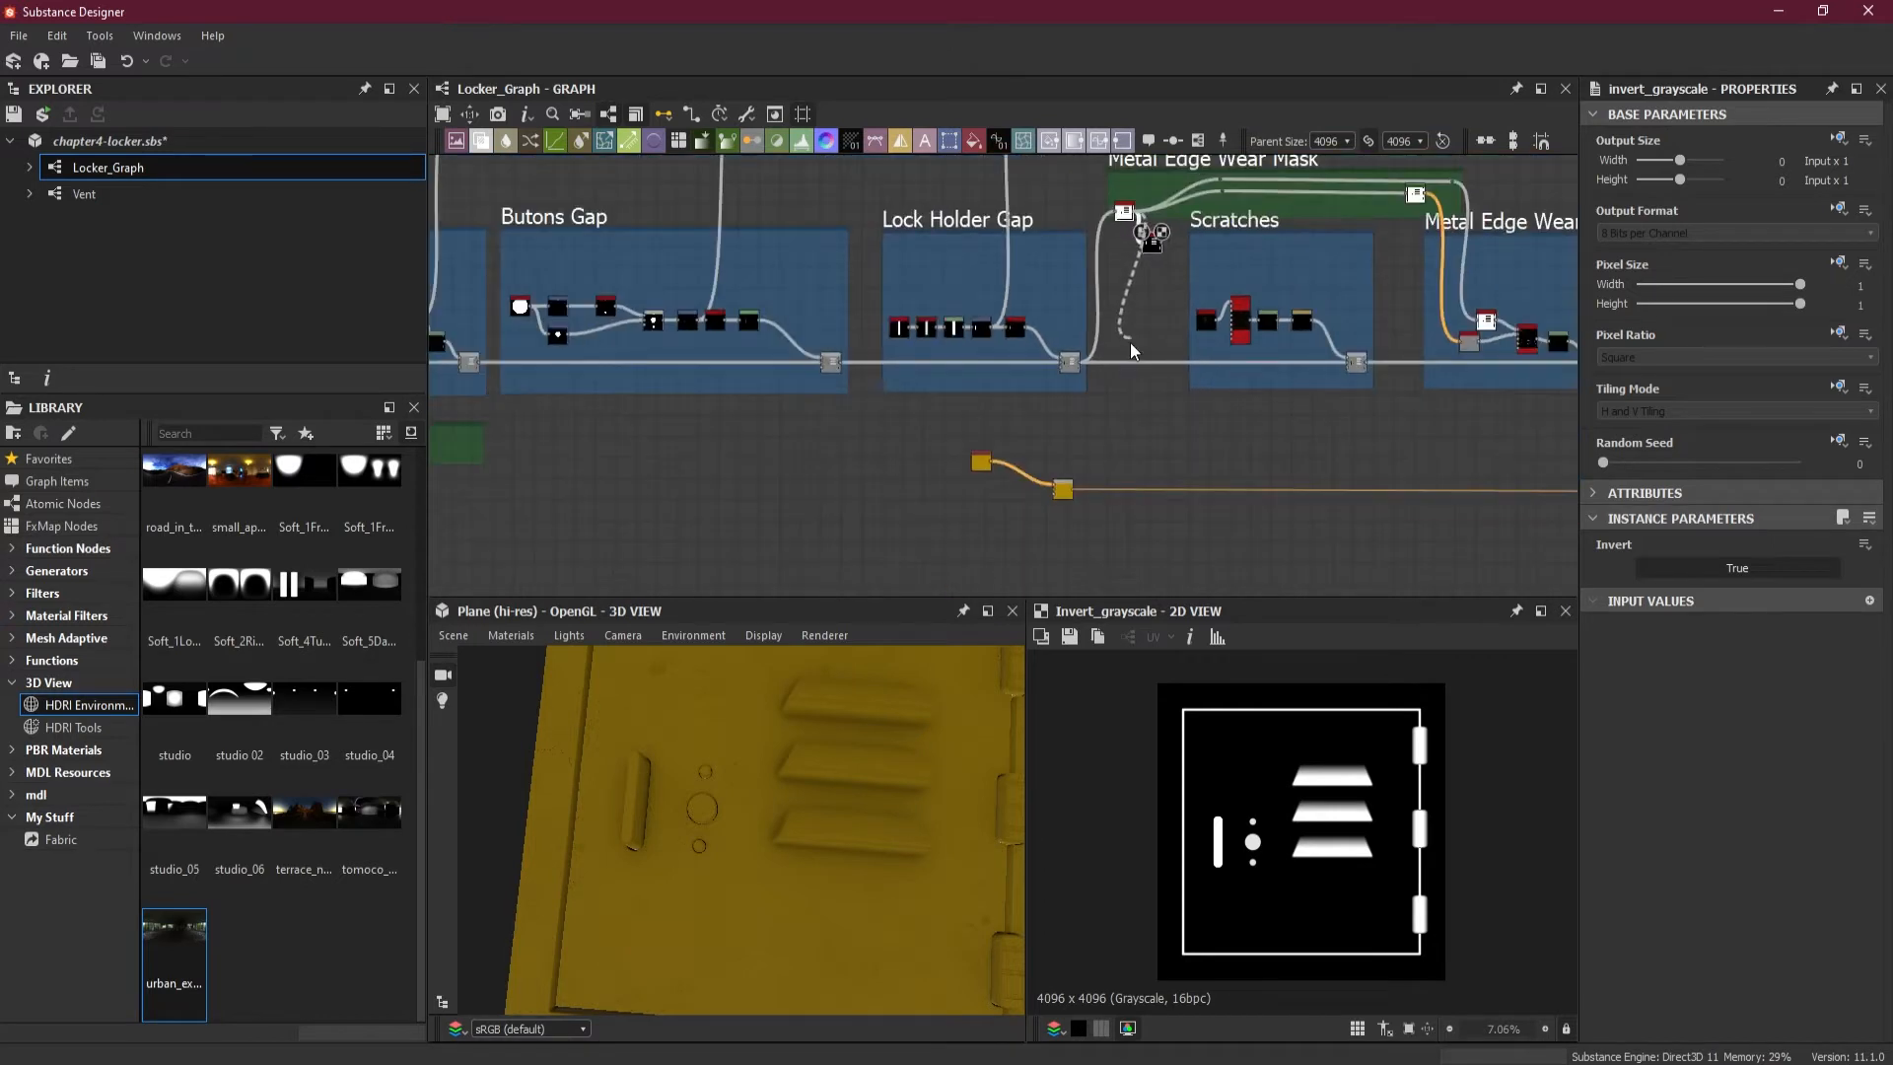
pyautogui.moveTo(1129, 341); pyautogui.dragTo(1055, 494)
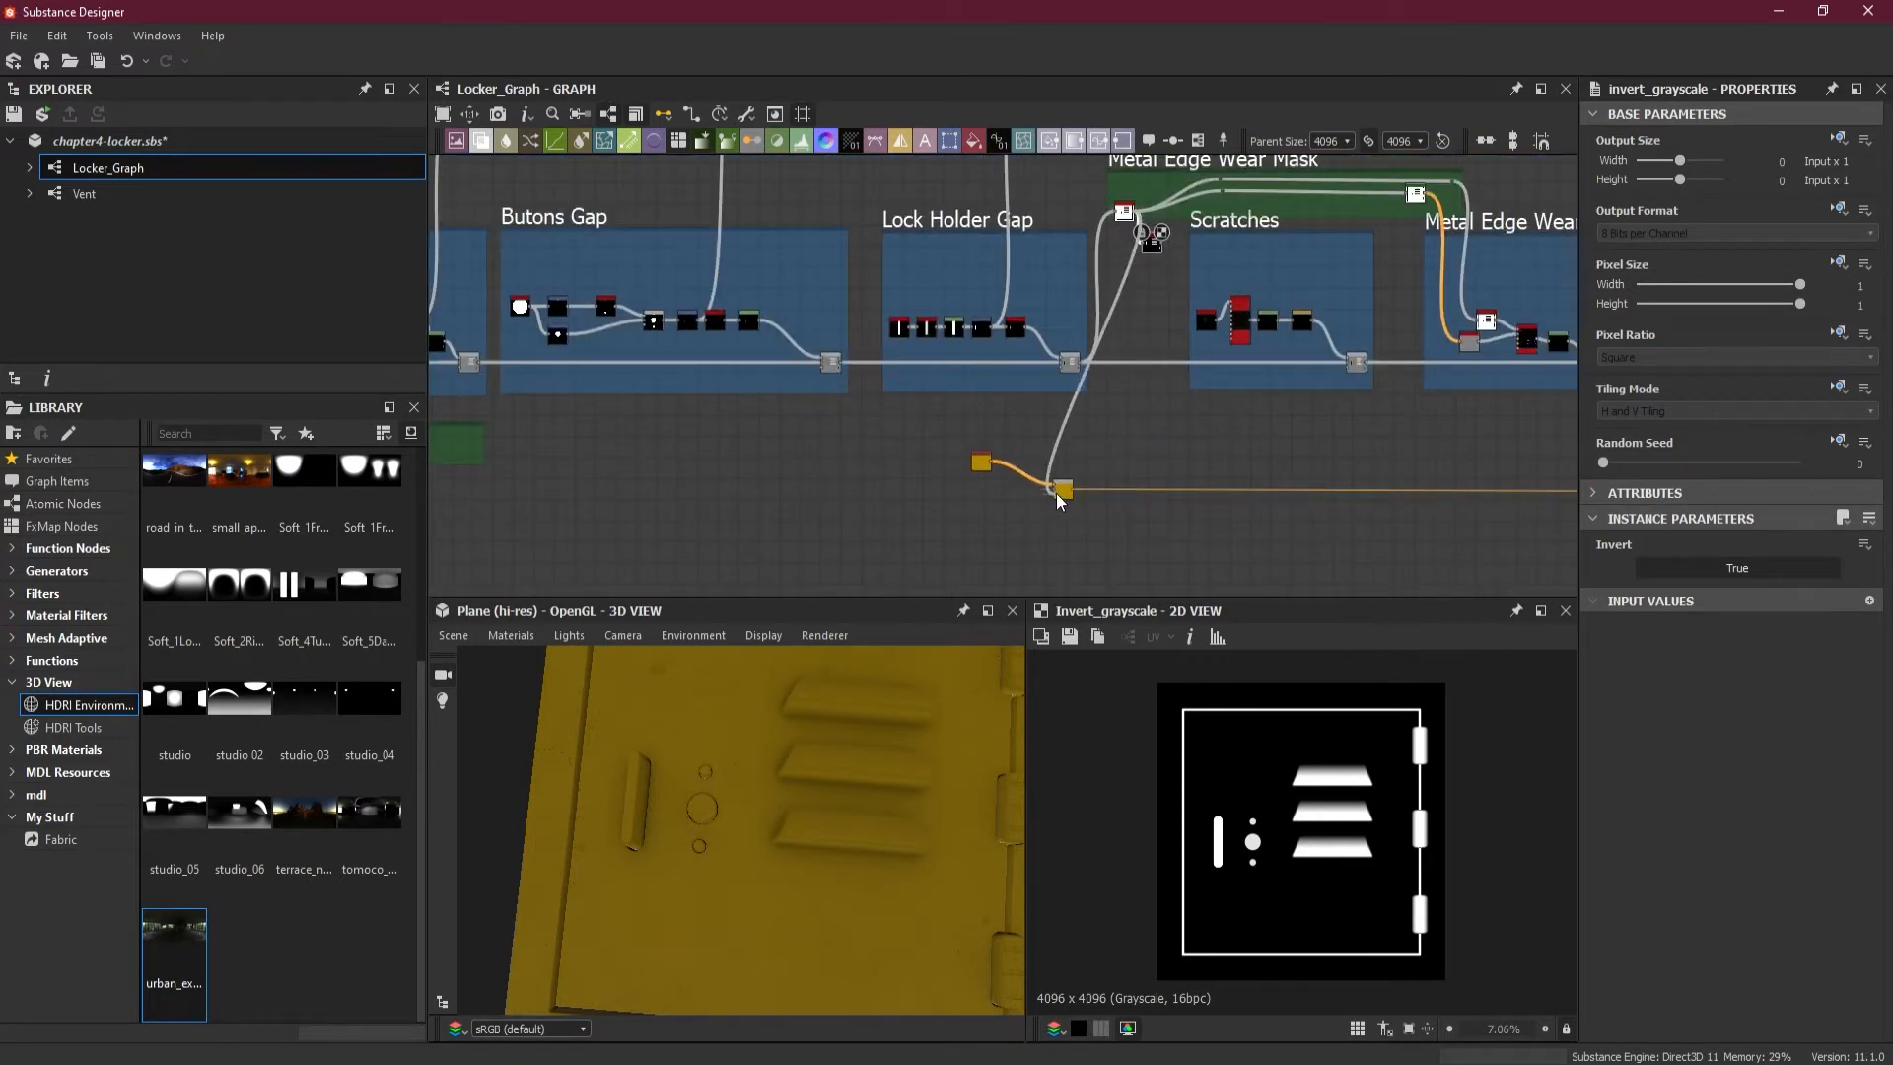
pyautogui.scroll(5, 1056, 493)
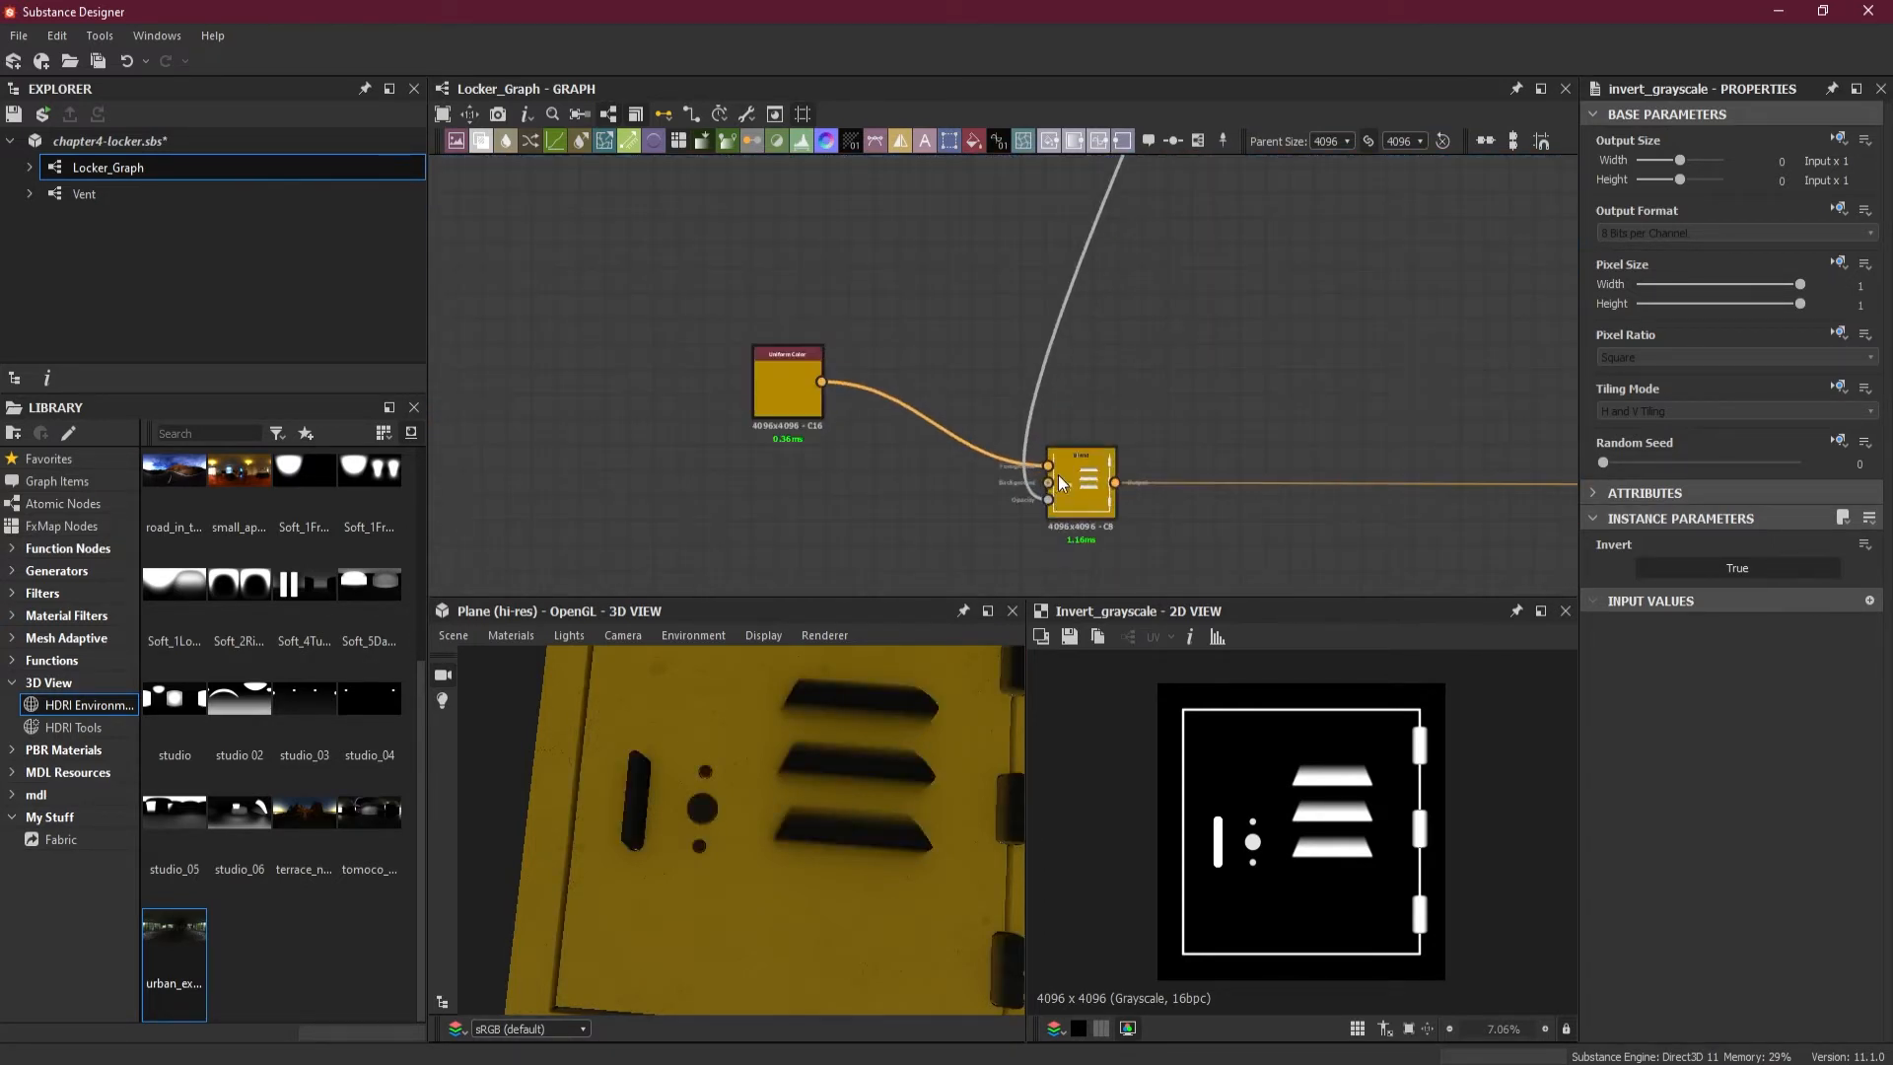
# - Inspect the masked vents and hinges on the locker door in 3D and undo the Histogram Select connection to Opacity
pyautogui.moveTo(845, 813); pyautogui.dragTo(773, 761)
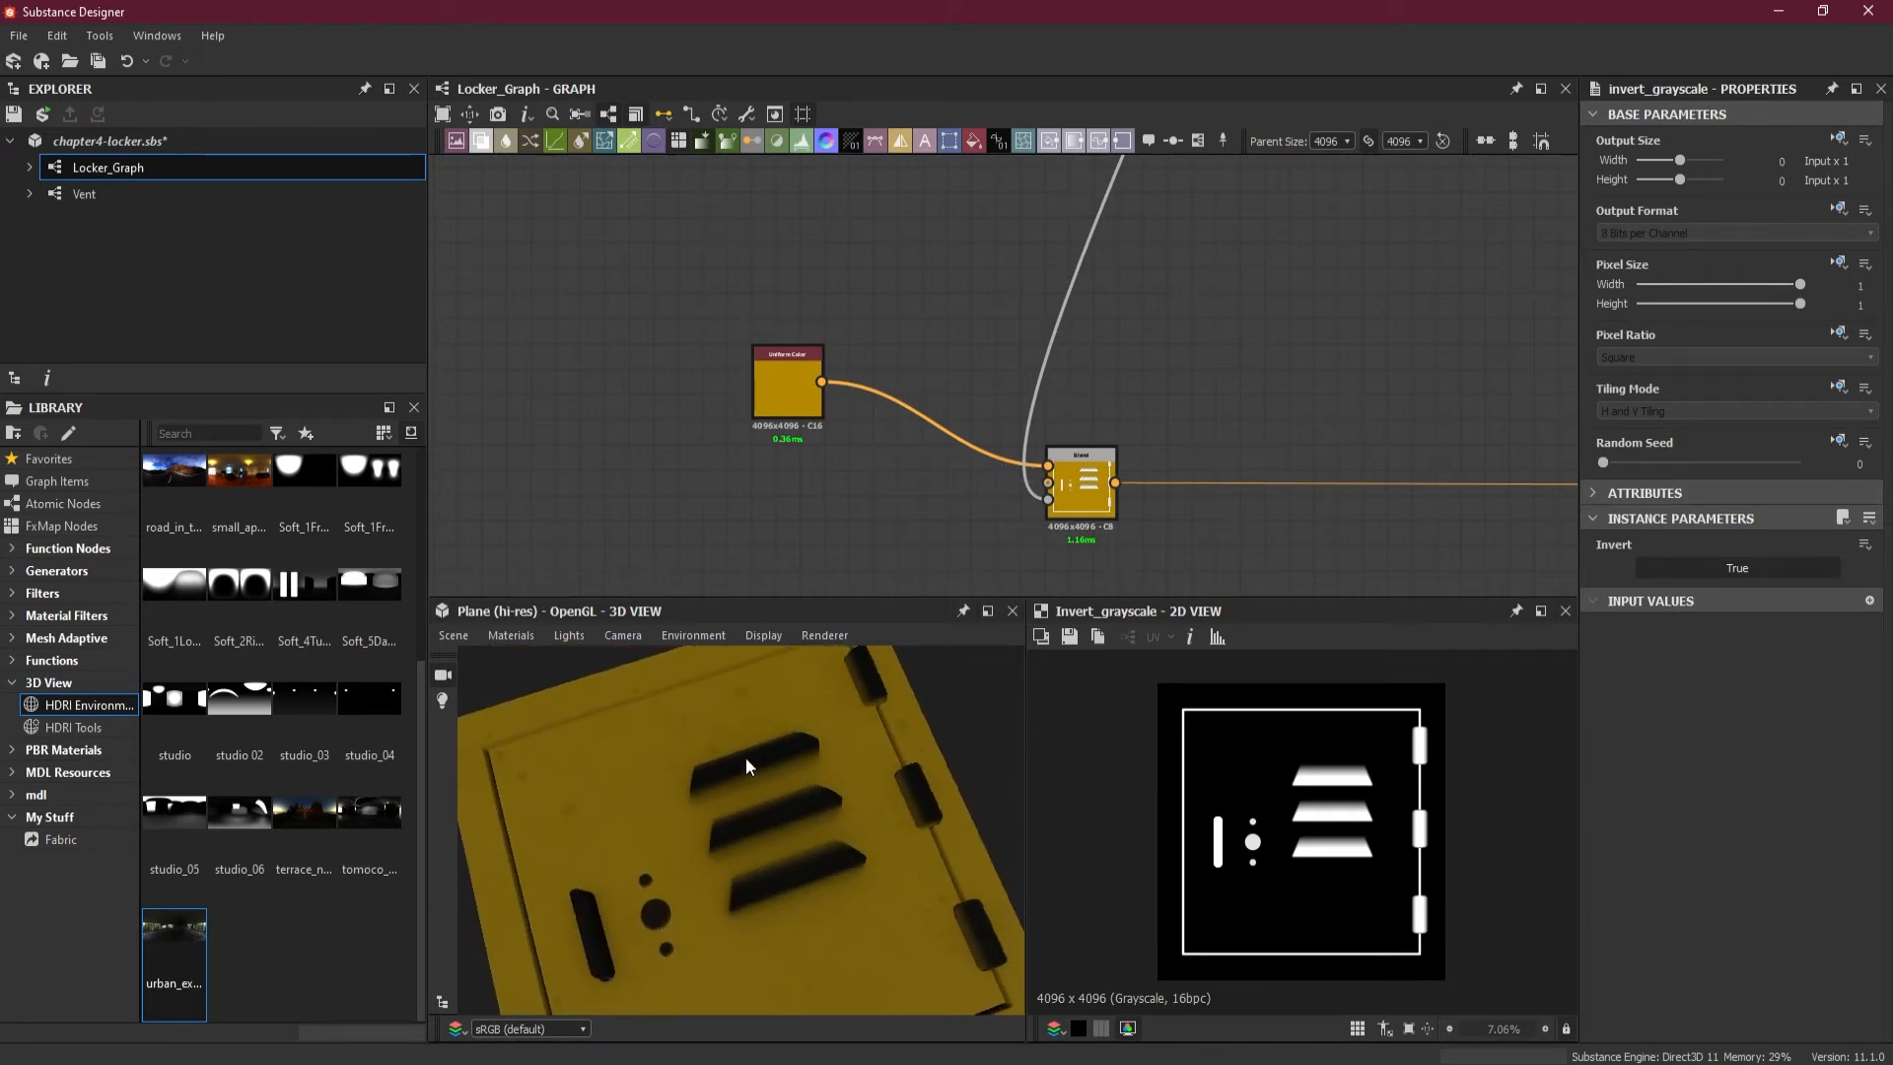
pyautogui.scroll(3, 1355, 840)
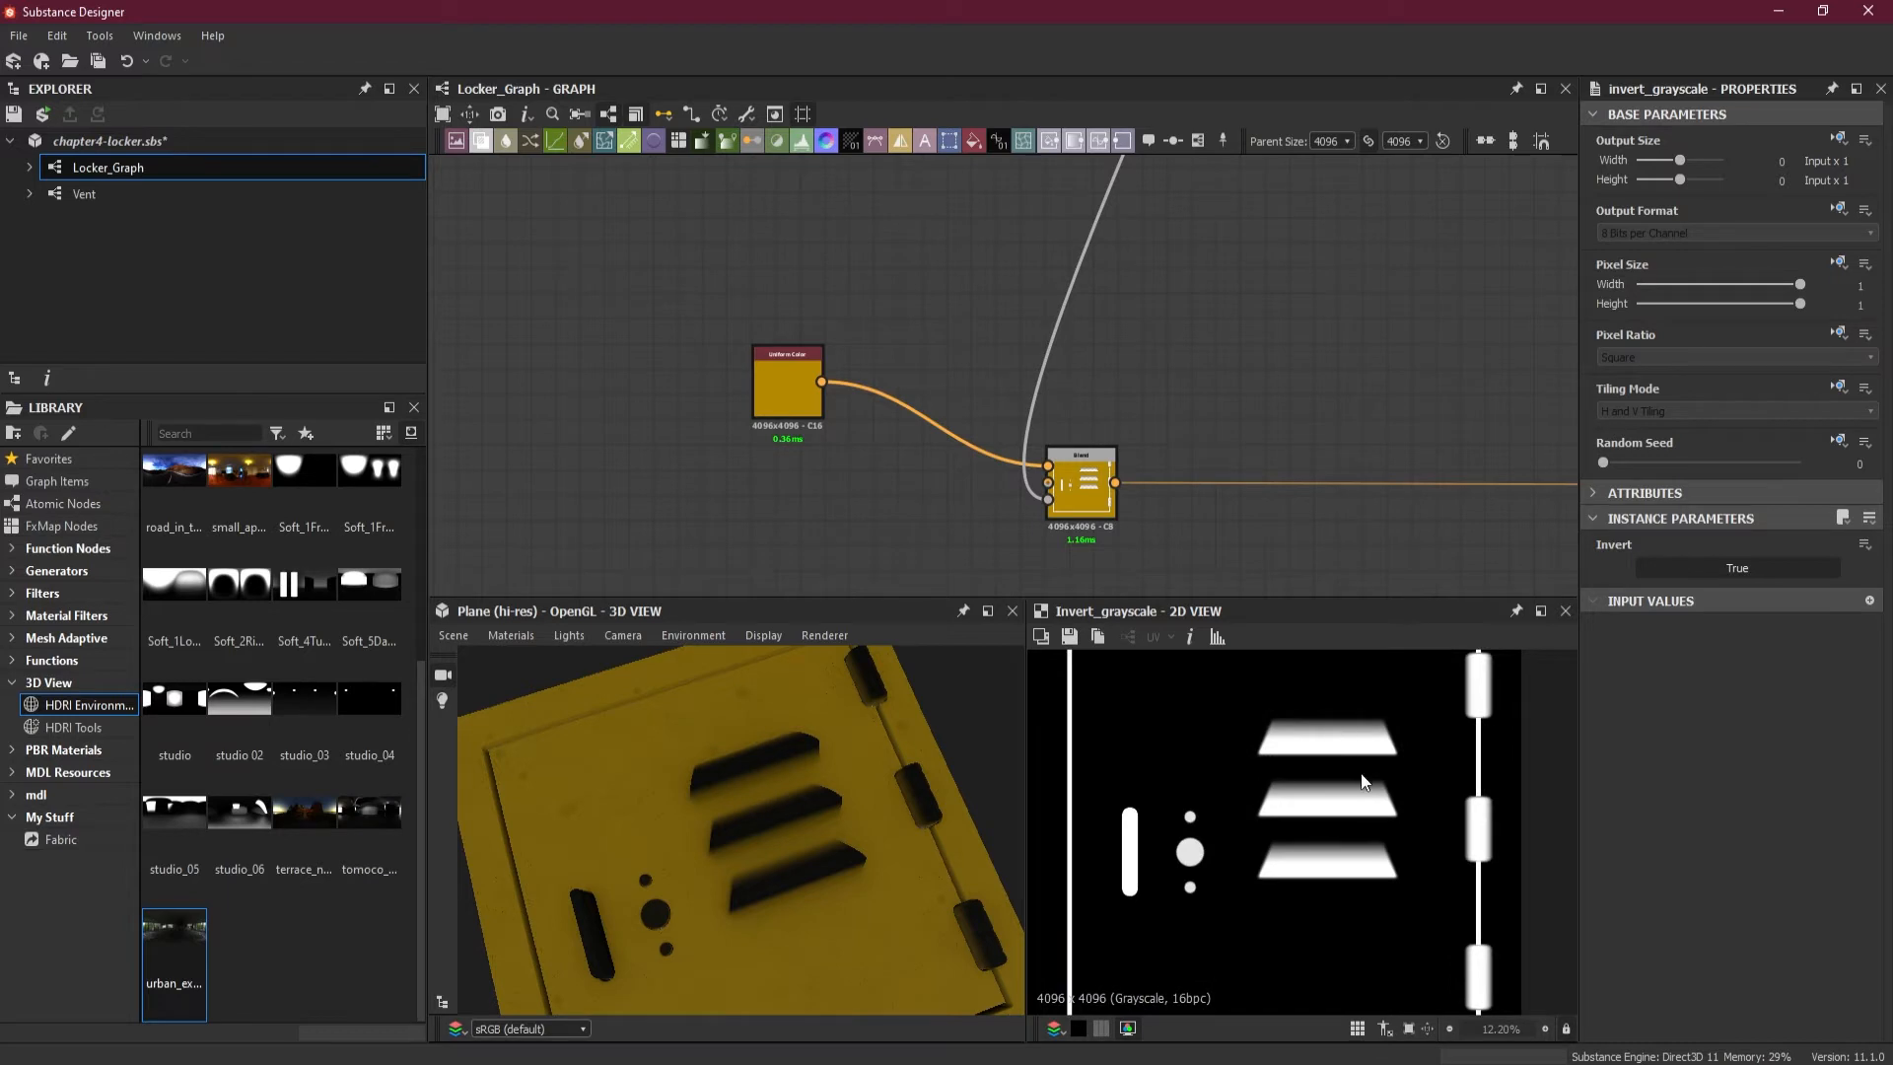
pyautogui.moveTo(838, 809); pyautogui.dragTo(808, 831)
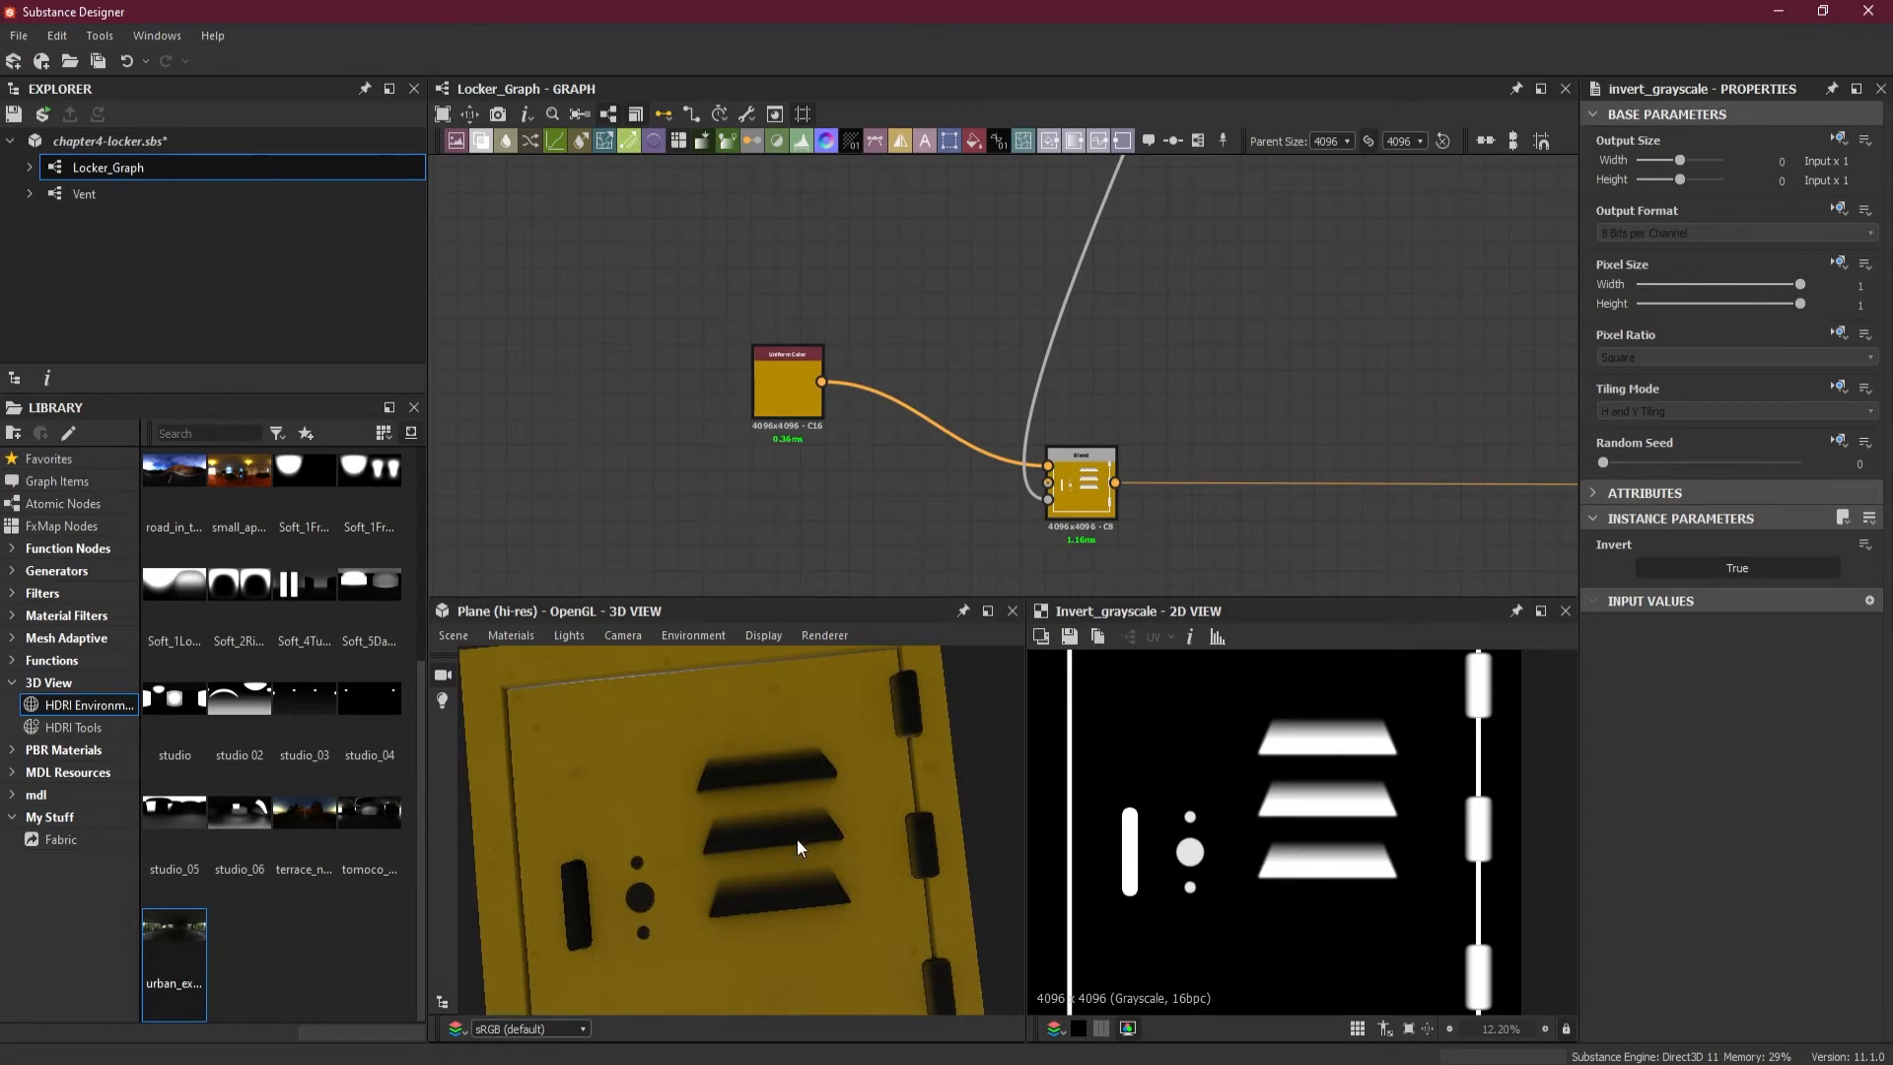
pyautogui.hotkey('ctrl', 'z')
# - Preview the Base Color's Blend and the Blur HQ Grayscale mask in the Butons Gap section
pyautogui.doubleClick(1086, 505)
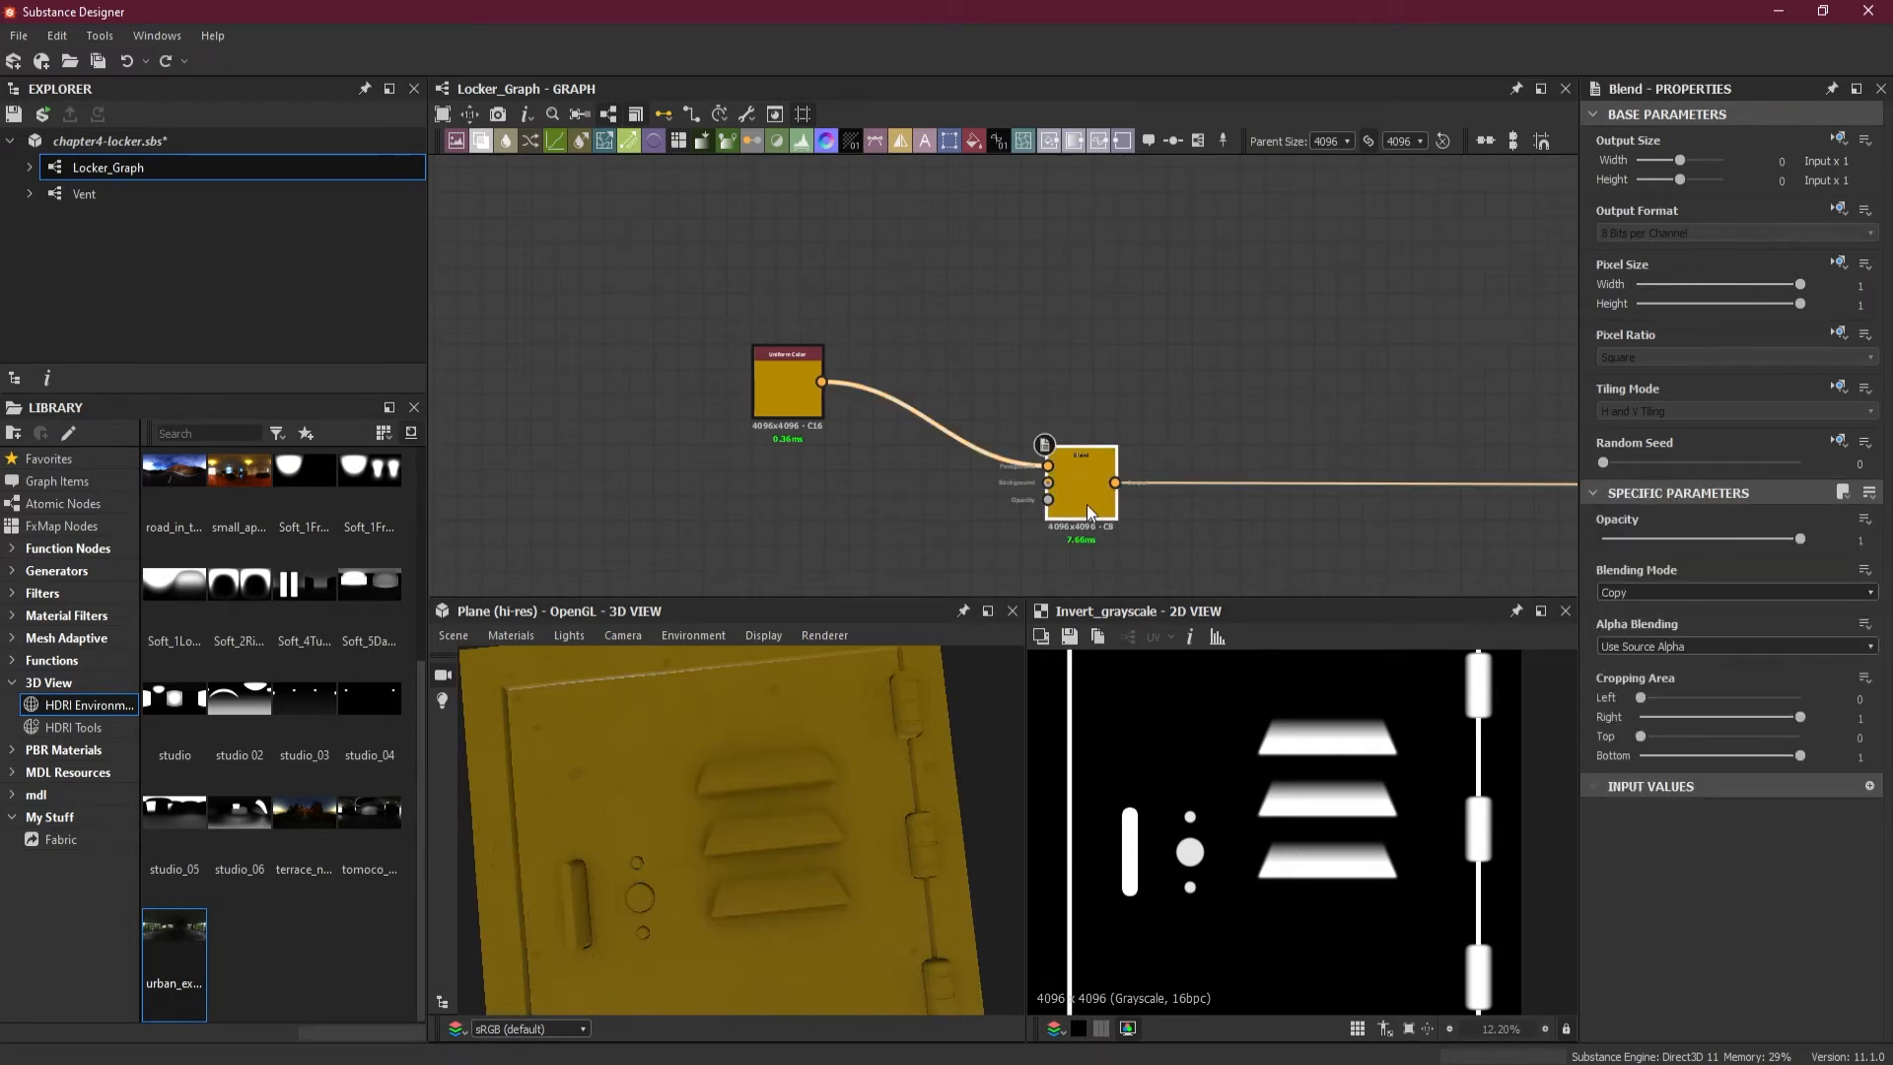
pyautogui.scroll(-3, 1126, 416)
pyautogui.scroll(-2, 1127, 416)
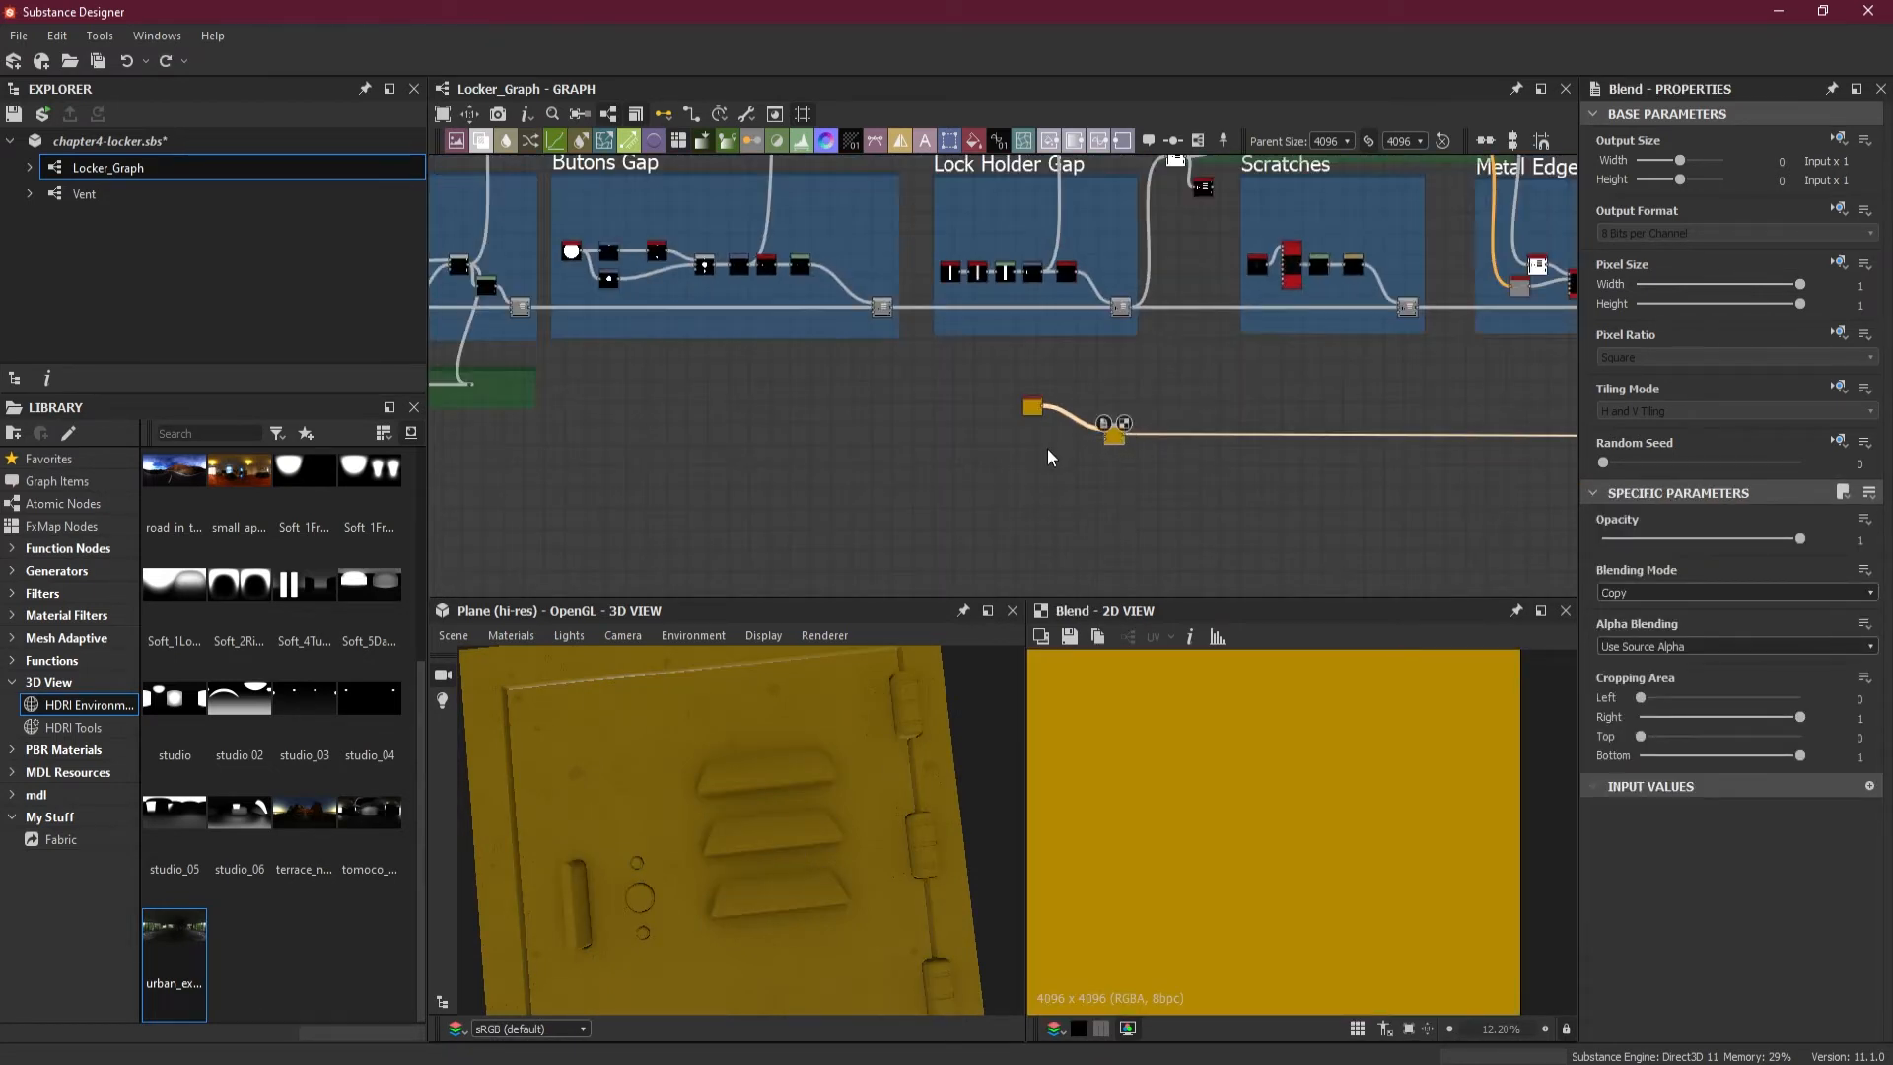
pyautogui.moveTo(1047, 448); pyautogui.dragTo(1233, 451, button='middle')
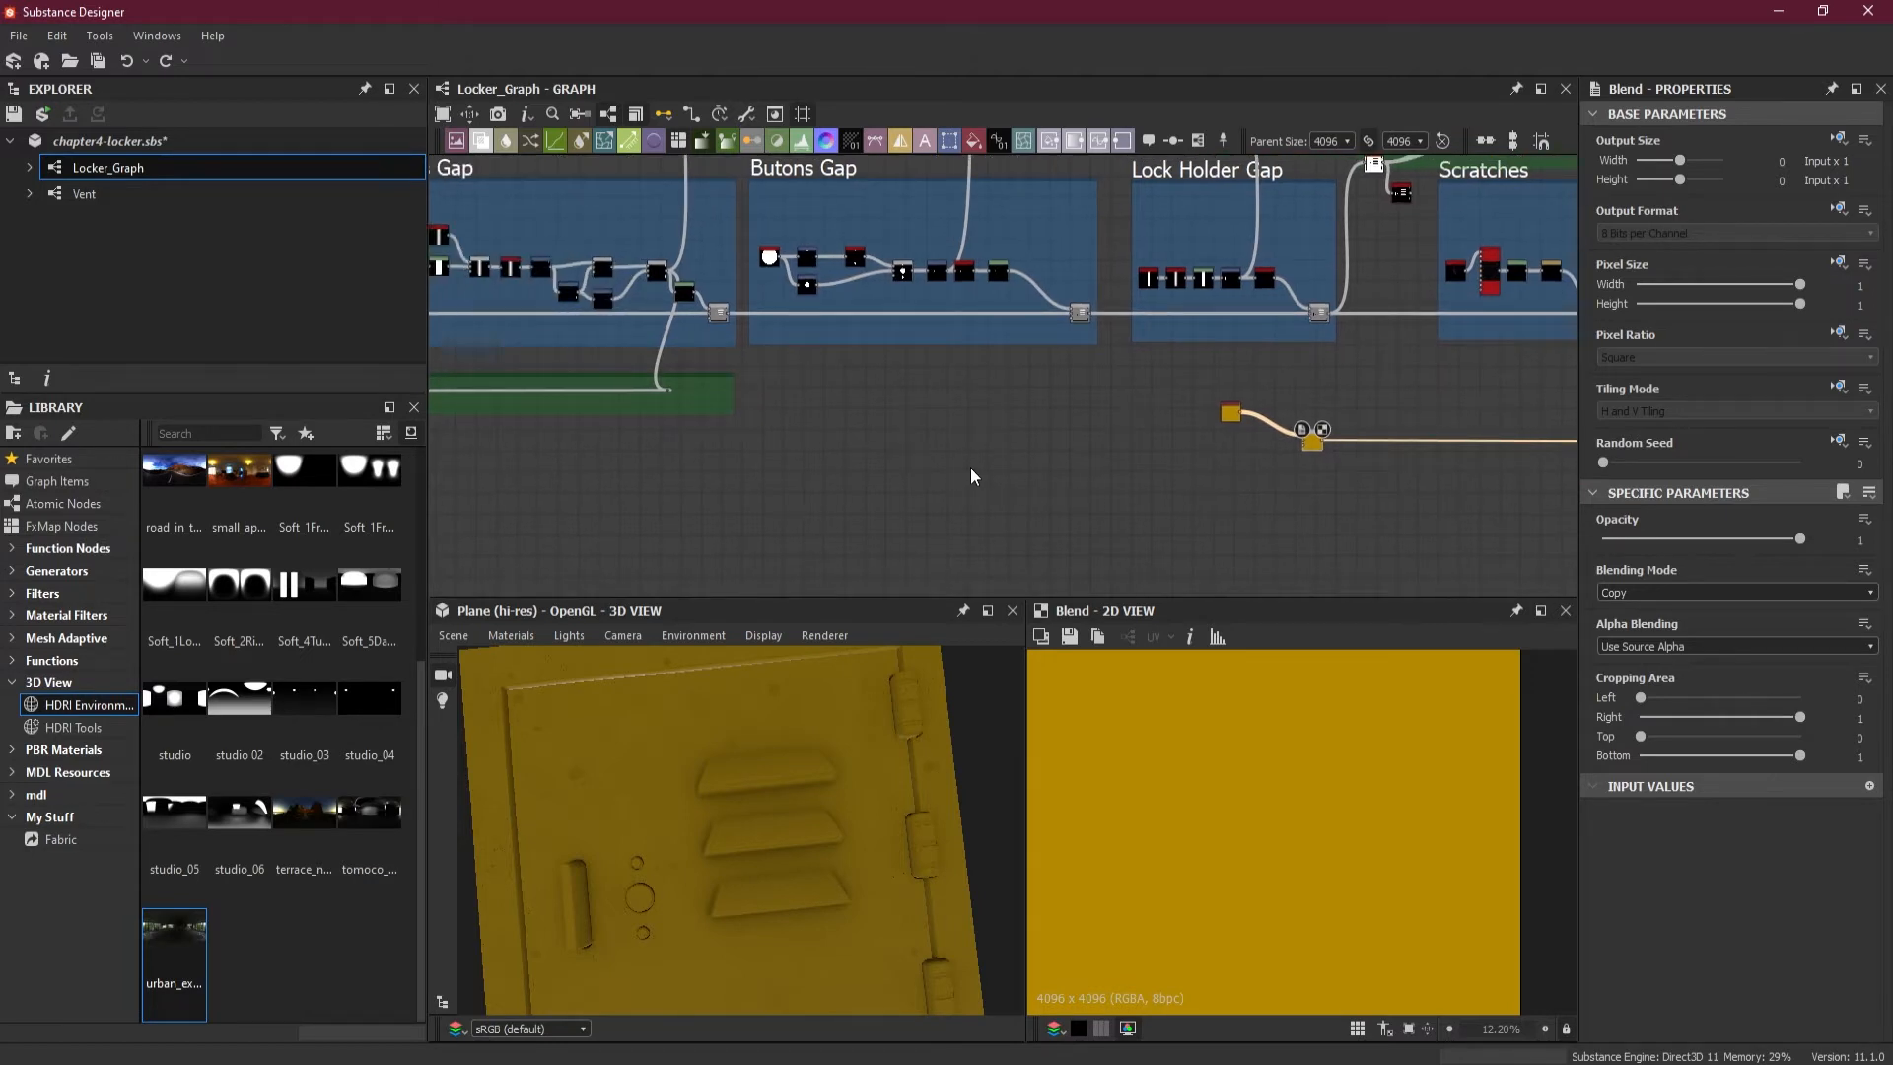
pyautogui.moveTo(710, 438); pyautogui.dragTo(1120, 453, button='middle')
pyautogui.moveTo(991, 426); pyautogui.dragTo(1161, 493, button='middle')
pyautogui.scroll(3, 1016, 429)
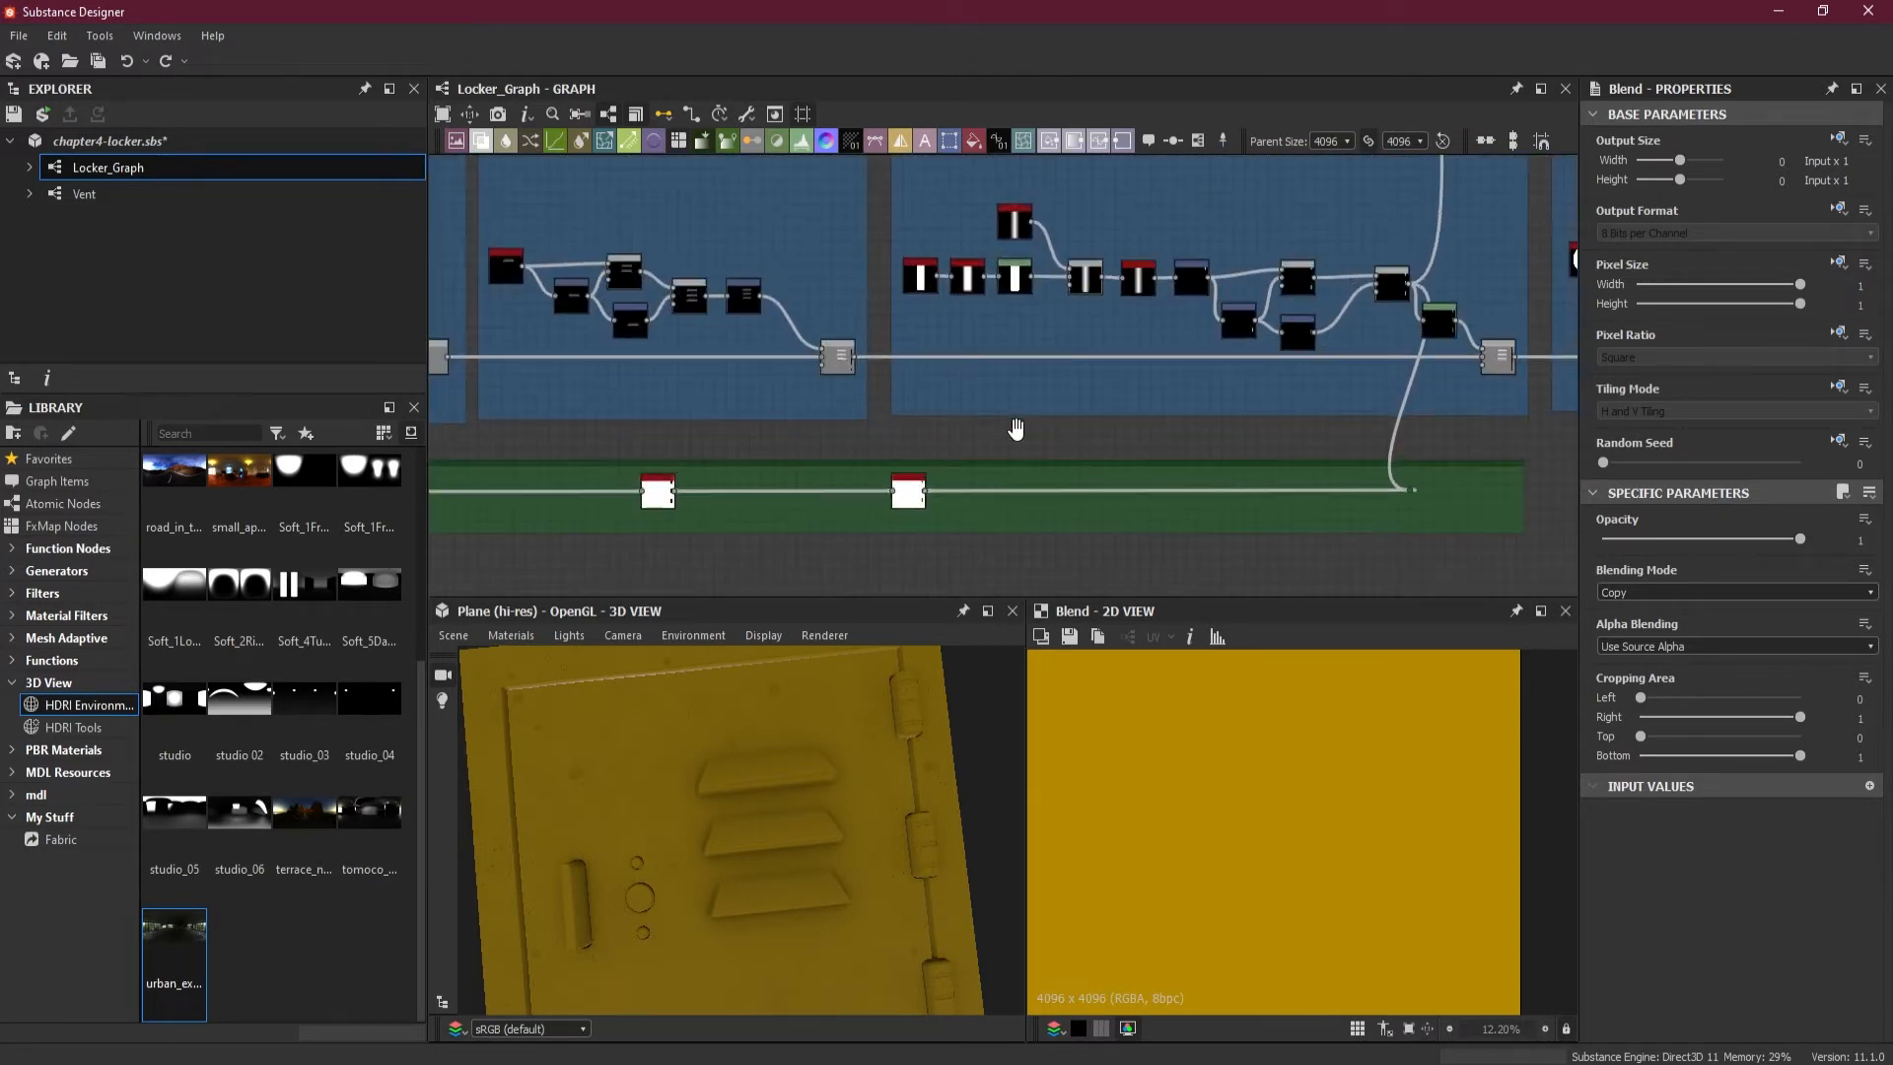
pyautogui.moveTo(1056, 428); pyautogui.dragTo(743, 467, button='middle')
pyautogui.moveTo(1213, 469); pyautogui.dragTo(785, 469, button='middle')
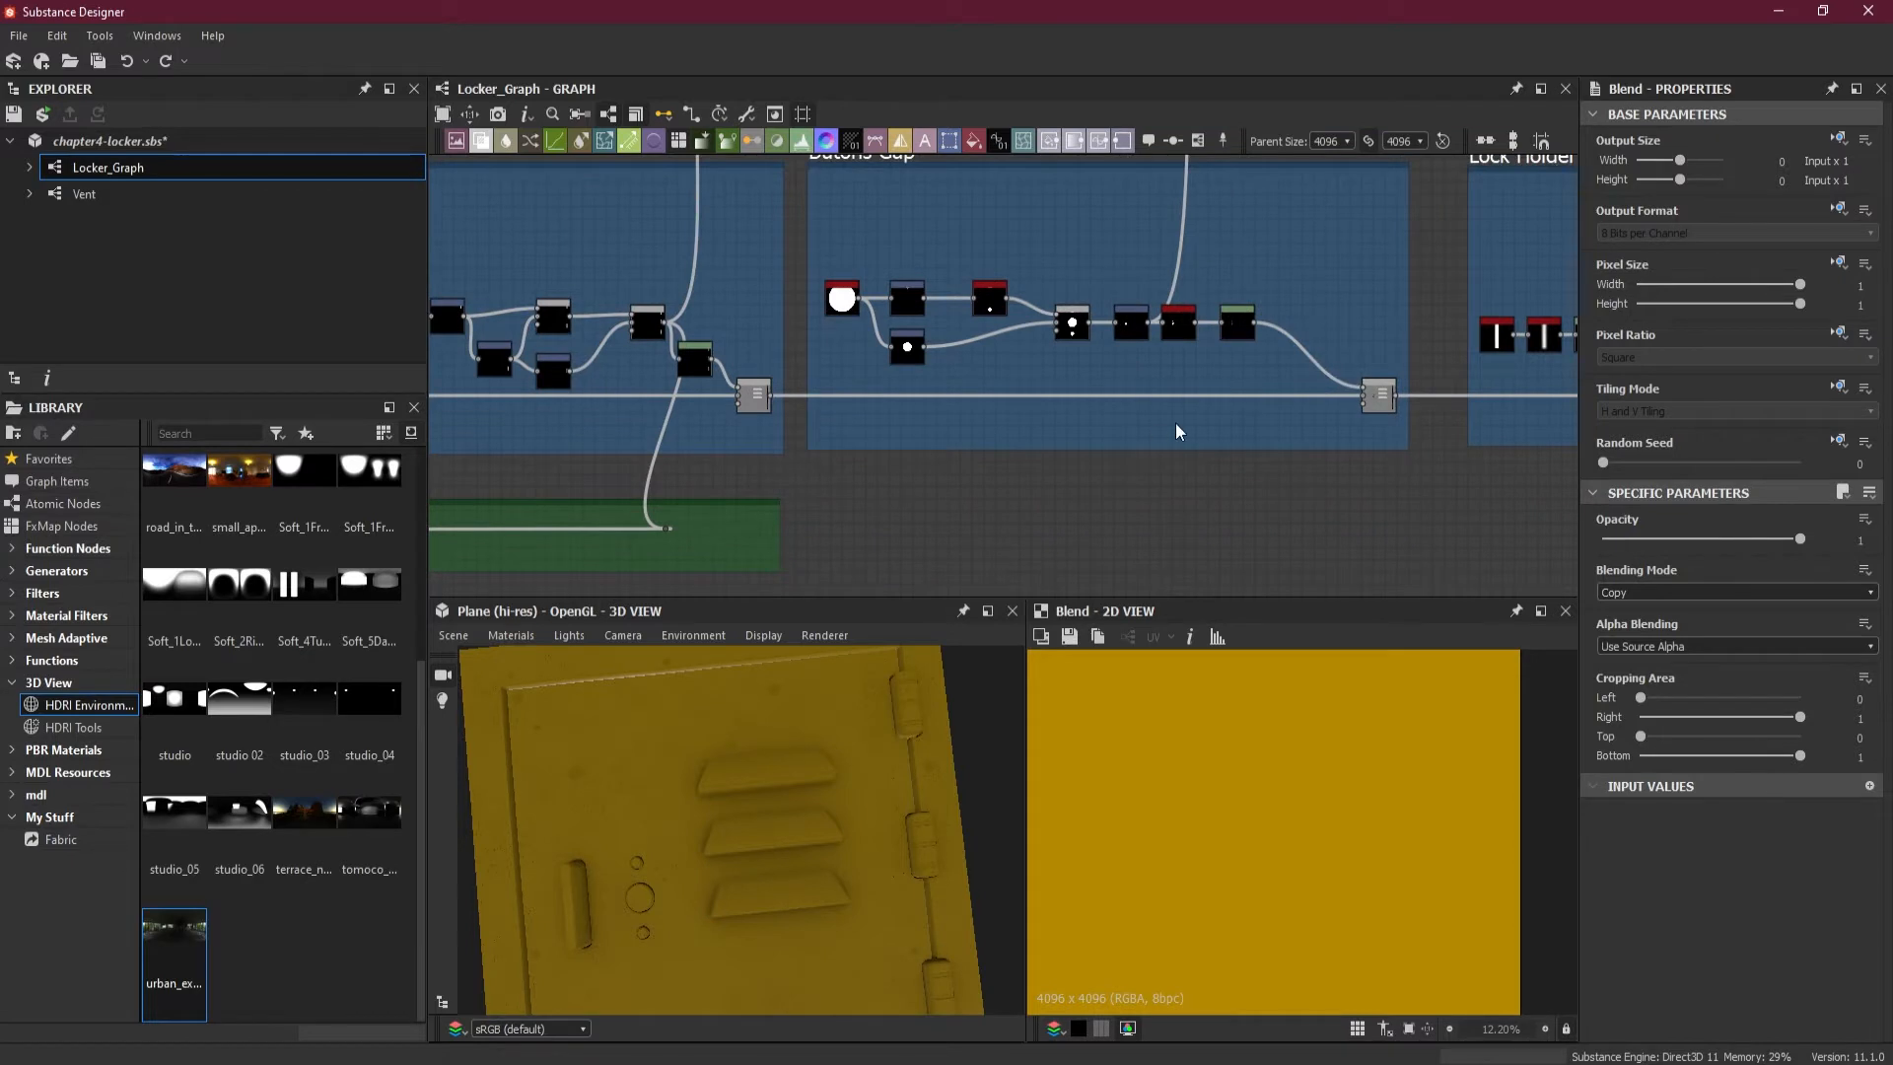
pyautogui.moveTo(1136, 452); pyautogui.dragTo(1000, 452, button='middle')
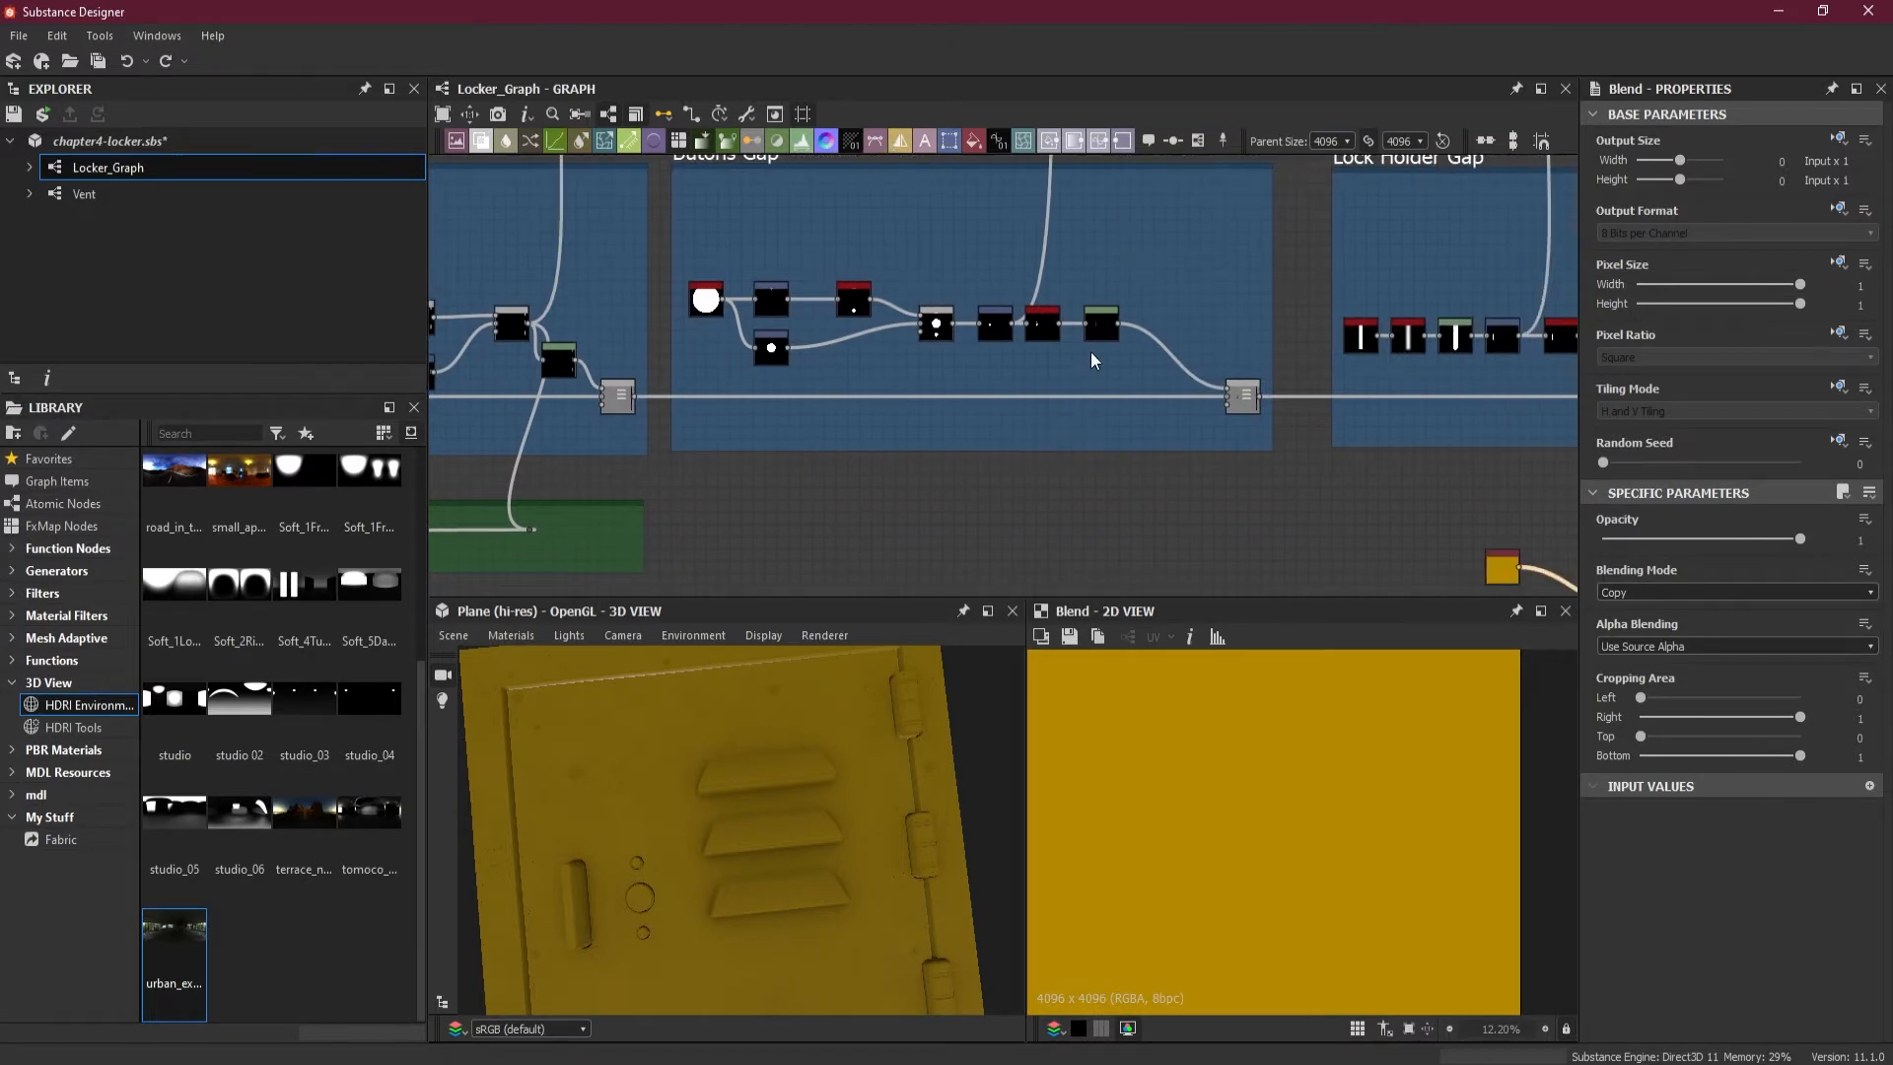
pyautogui.scroll(2, 1091, 347)
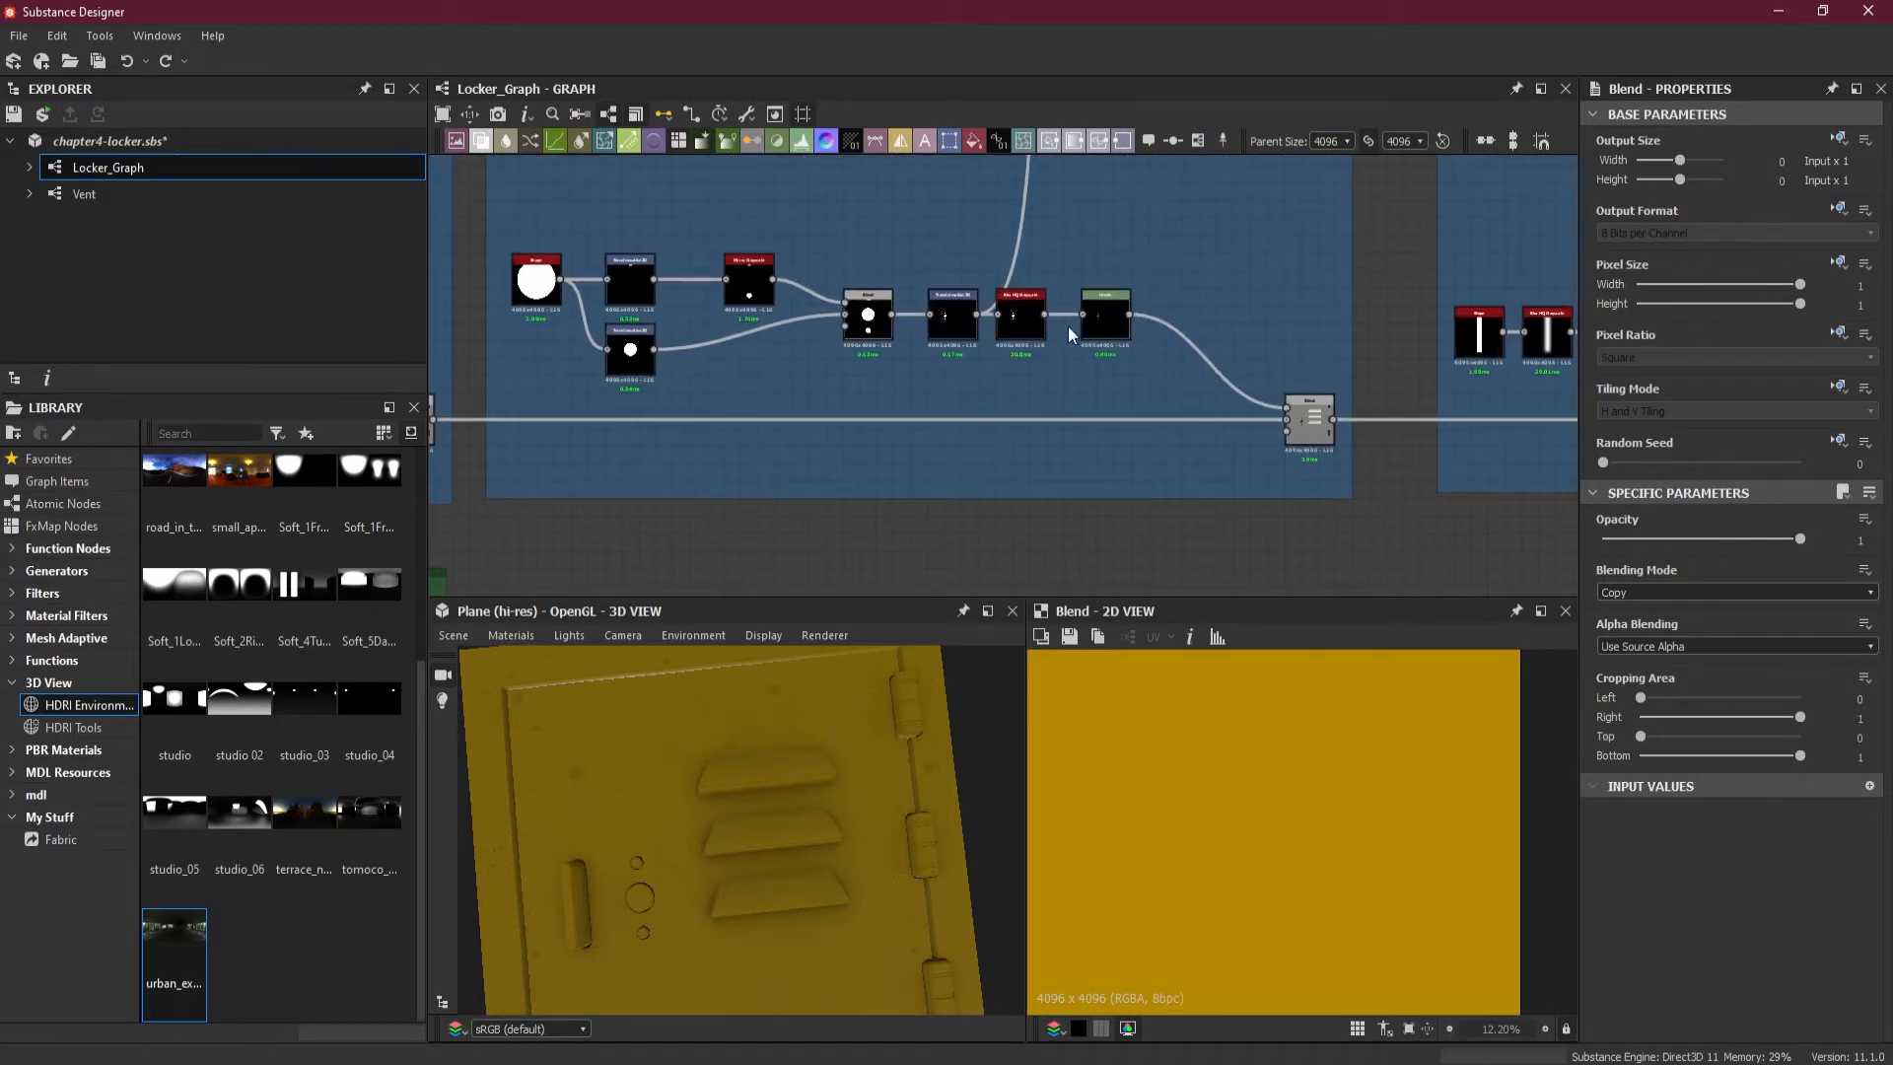
pyautogui.doubleClick(1032, 328)
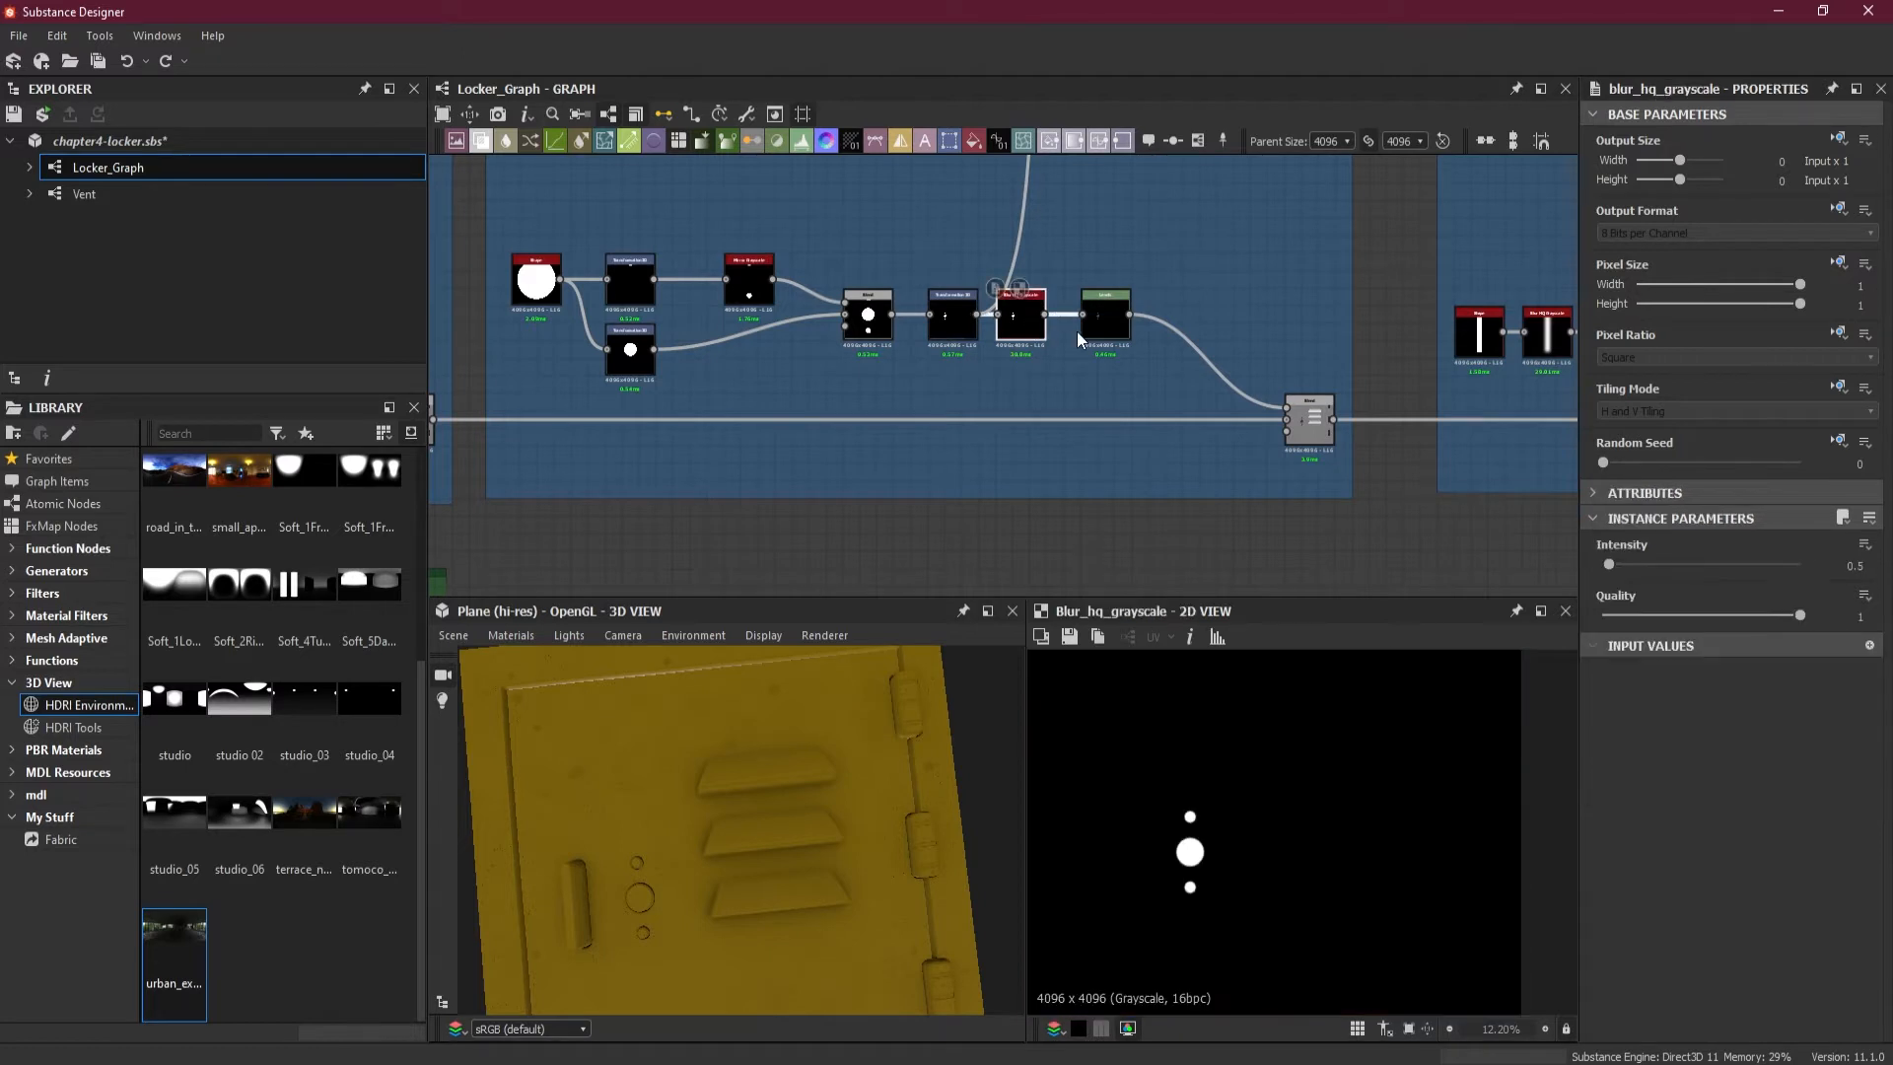
# - Preview the combined height result at the Lock Holder Gap section's final Blend node
pyautogui.scroll(-2, 1102, 321)
pyautogui.moveTo(1249, 369); pyautogui.dragTo(1025, 369, button='middle')
pyautogui.scroll(2, 1025, 370)
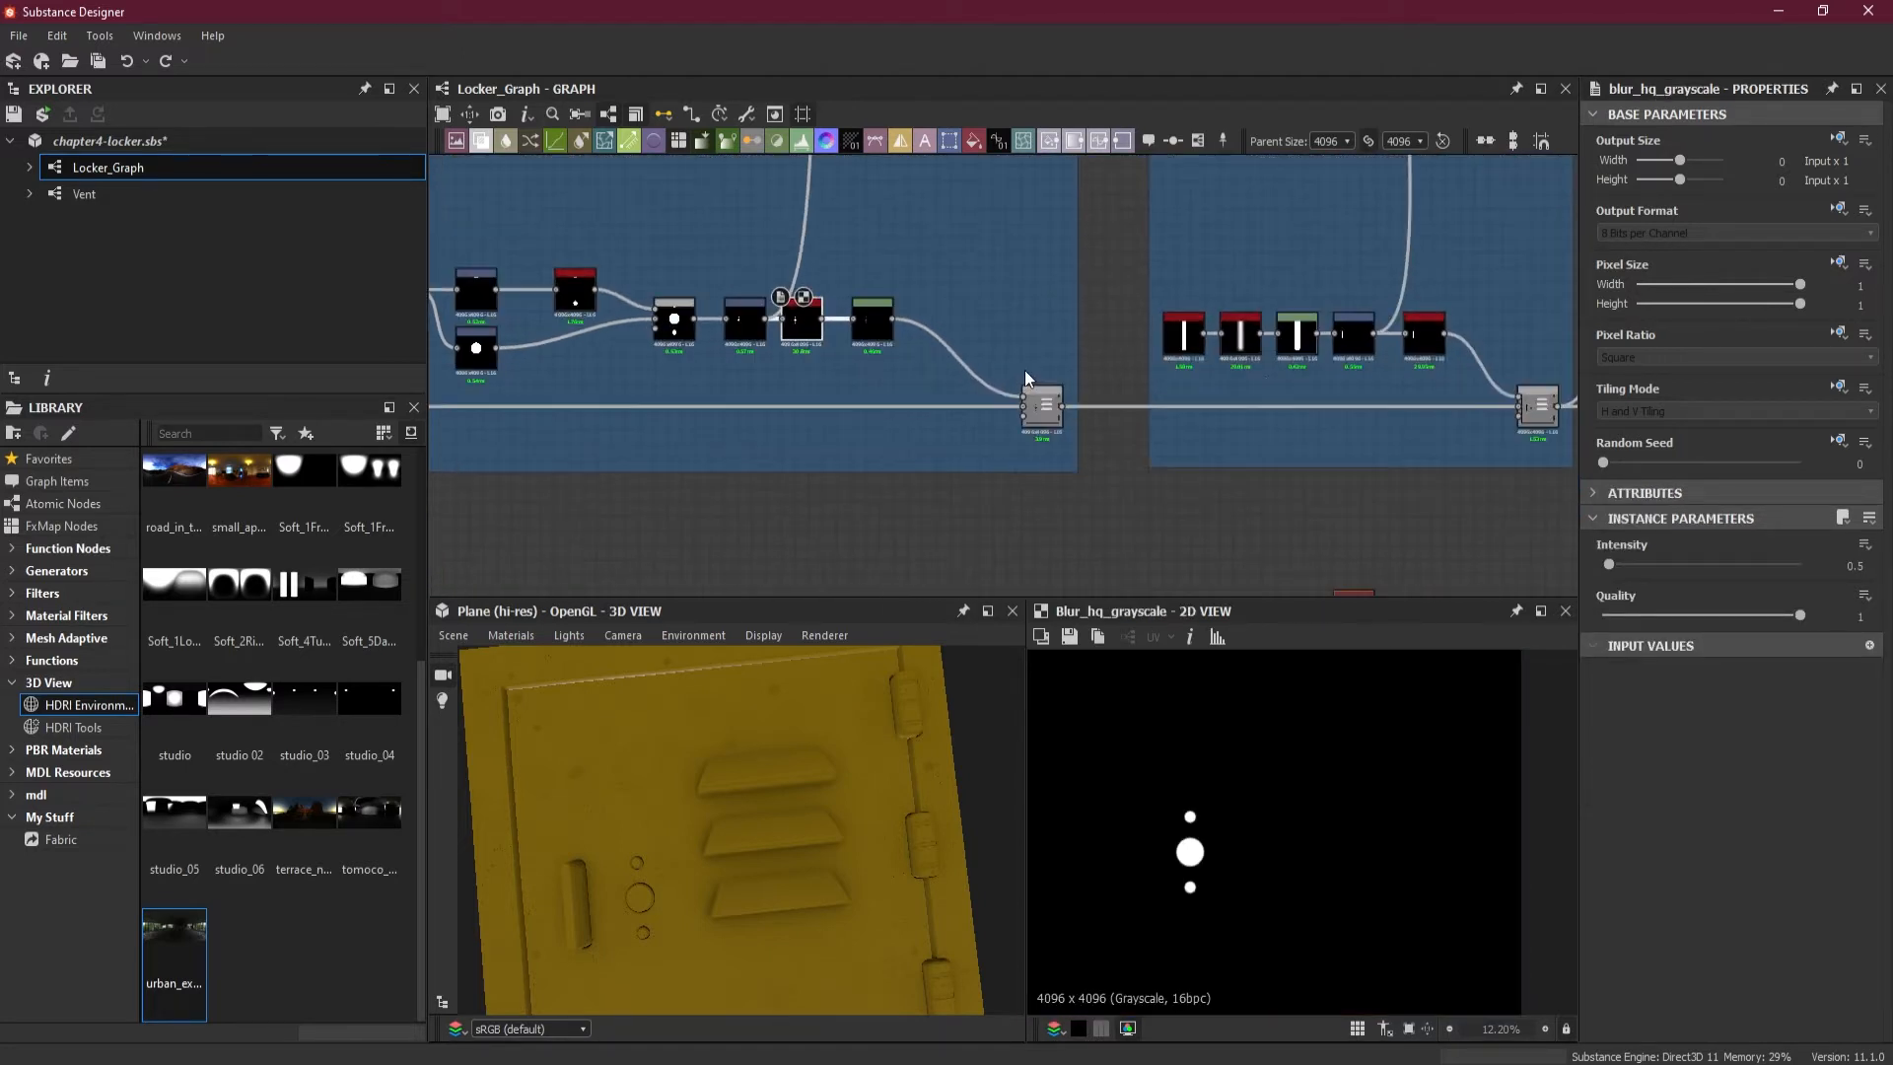
pyautogui.moveTo(1319, 376); pyautogui.dragTo(1026, 353, button='middle')
pyautogui.doubleClick(1230, 389)
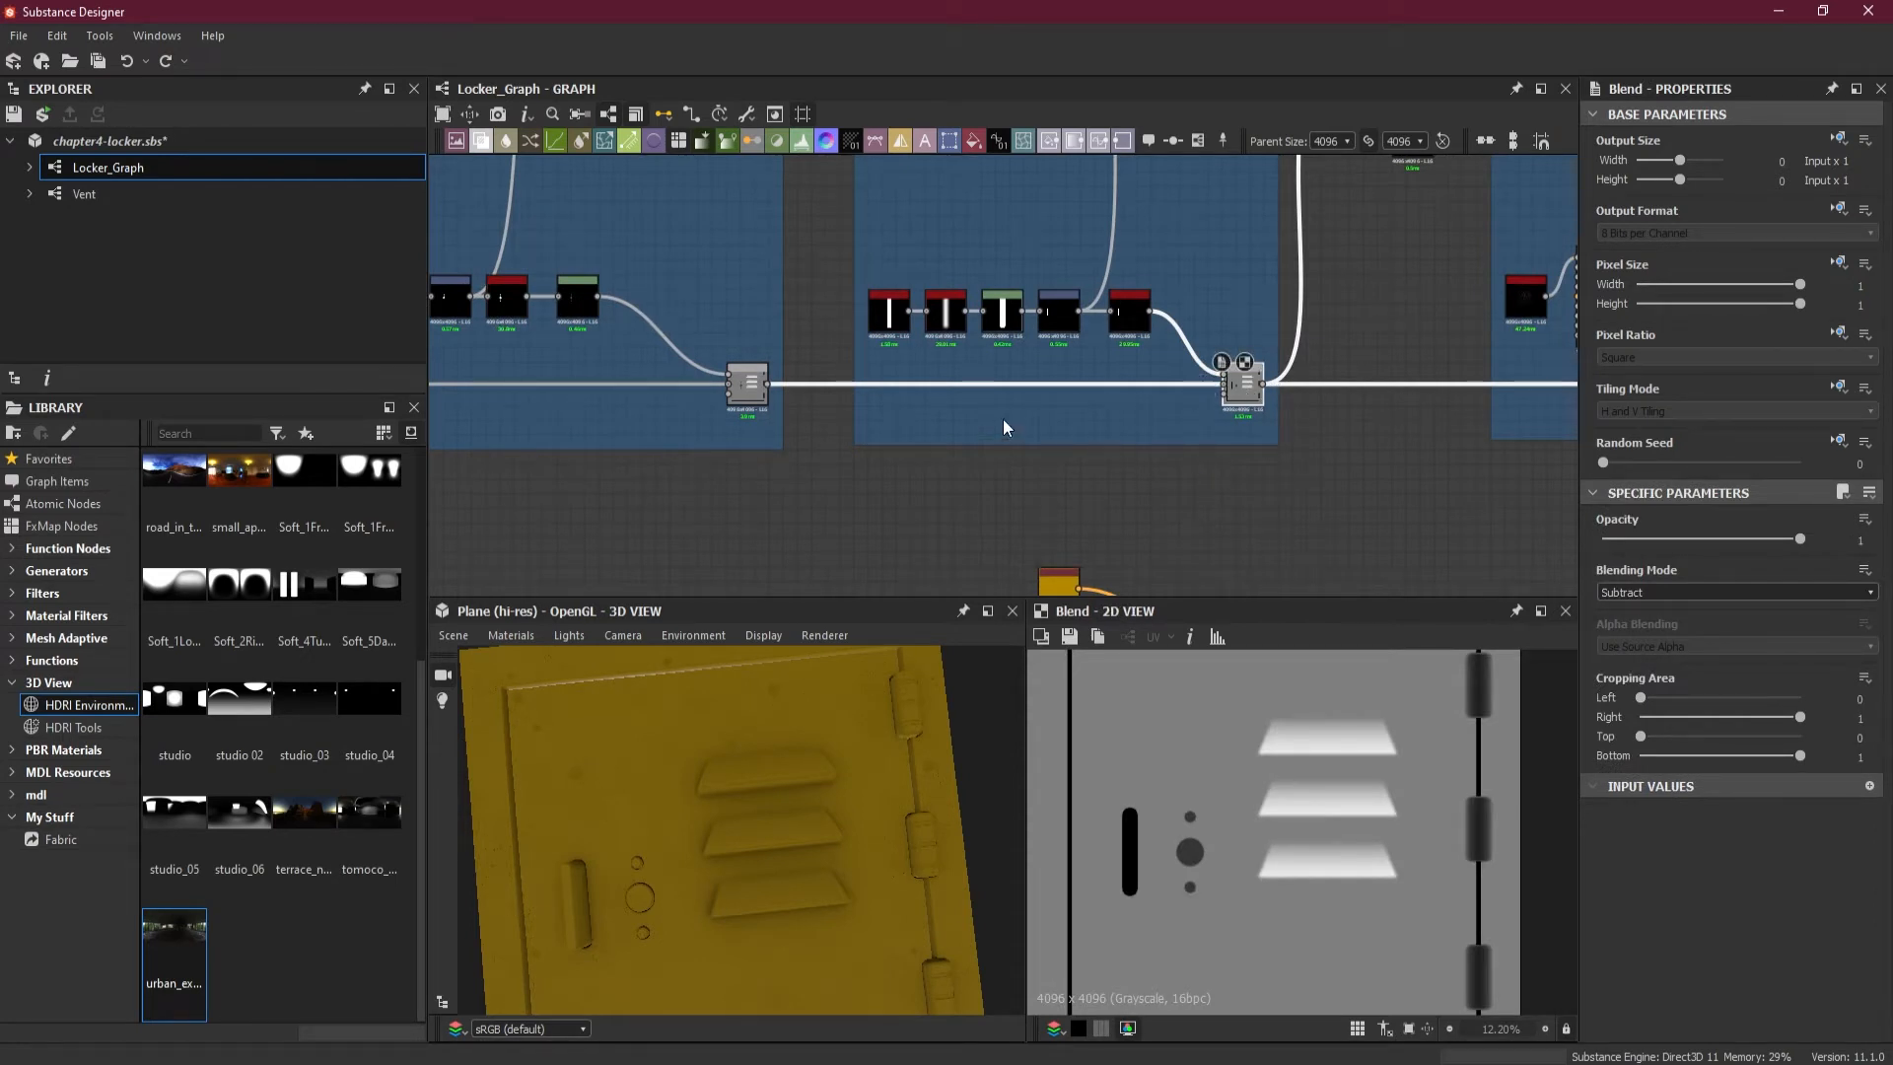
# - Examine the node chains of the Door Gap, Vents, Hinges Gap and Hinge Gap Mask sections for usable mask sources
pyautogui.scroll(-3, 1072, 380)
pyautogui.moveTo(765, 410); pyautogui.dragTo(1202, 380, button='middle')
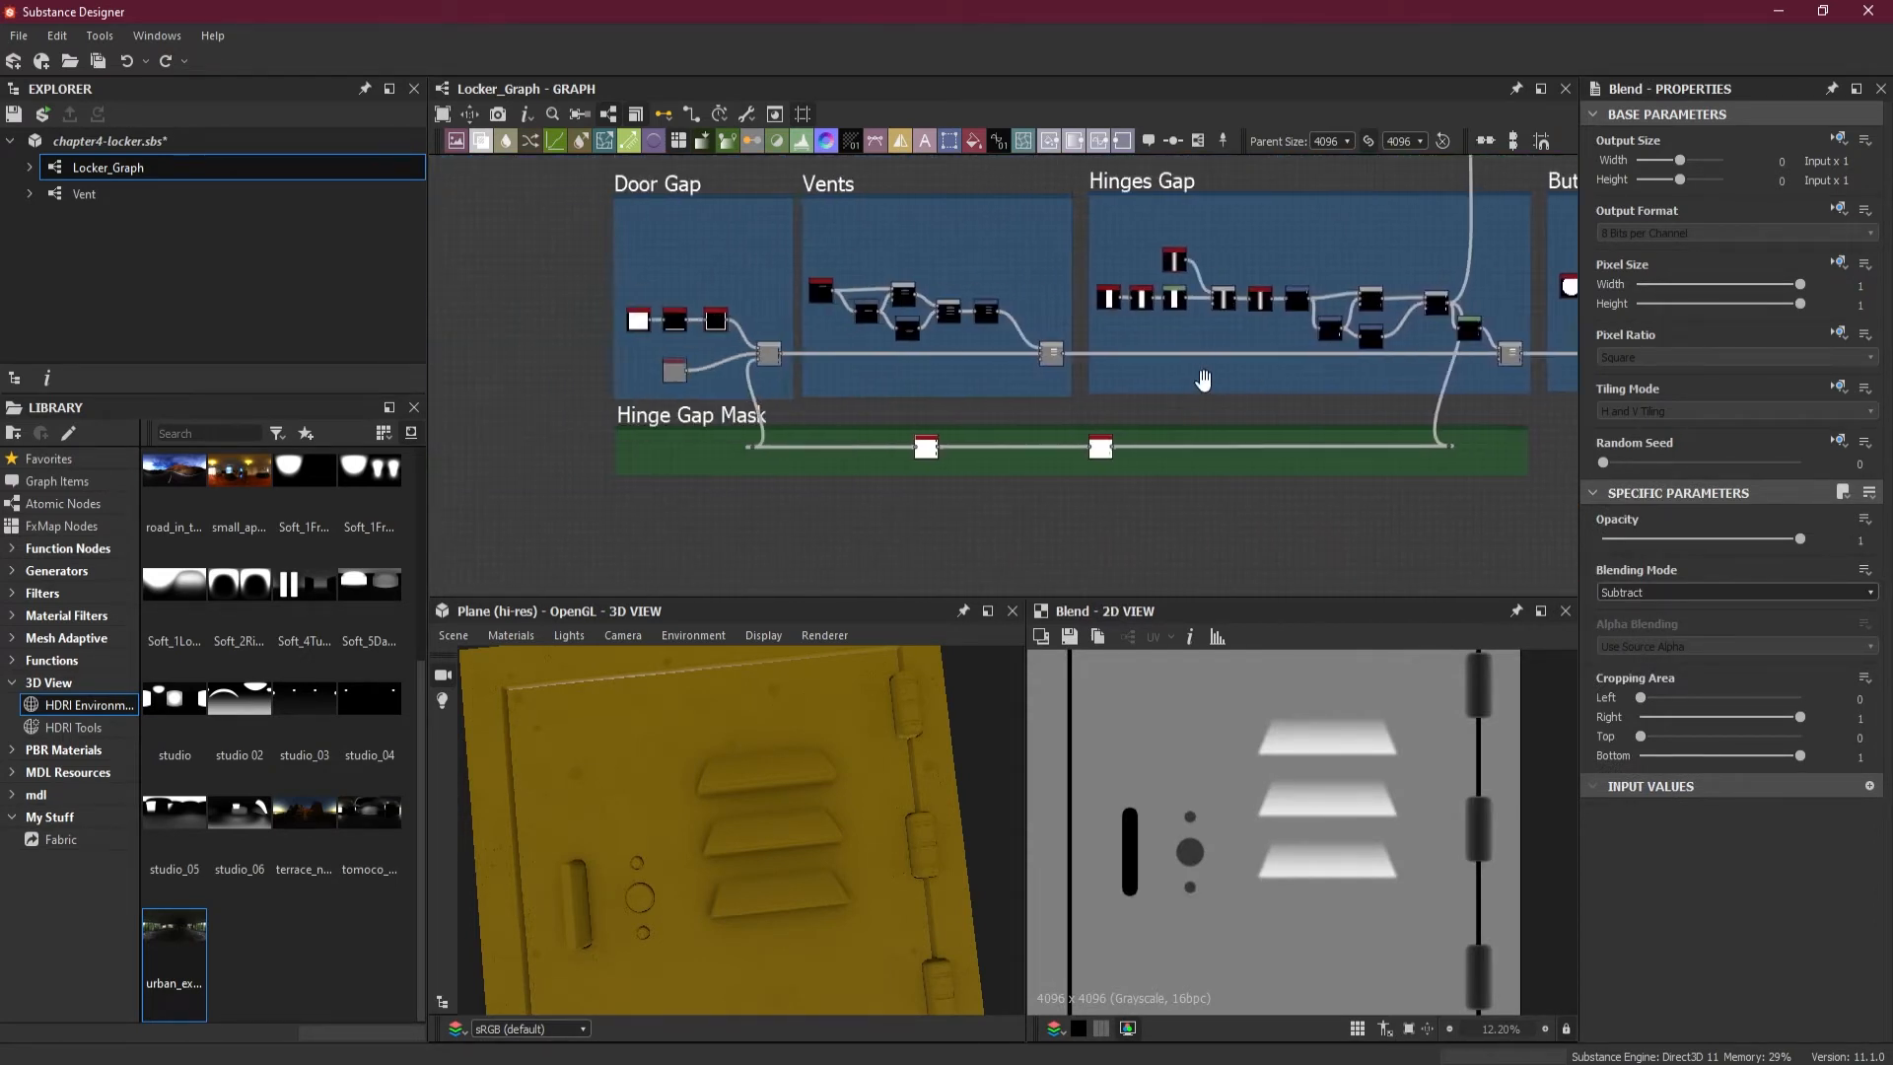
pyautogui.moveTo(878, 381); pyautogui.dragTo(1029, 380, button='middle')
pyautogui.scroll(3, 915, 382)
pyautogui.scroll(1, 914, 380)
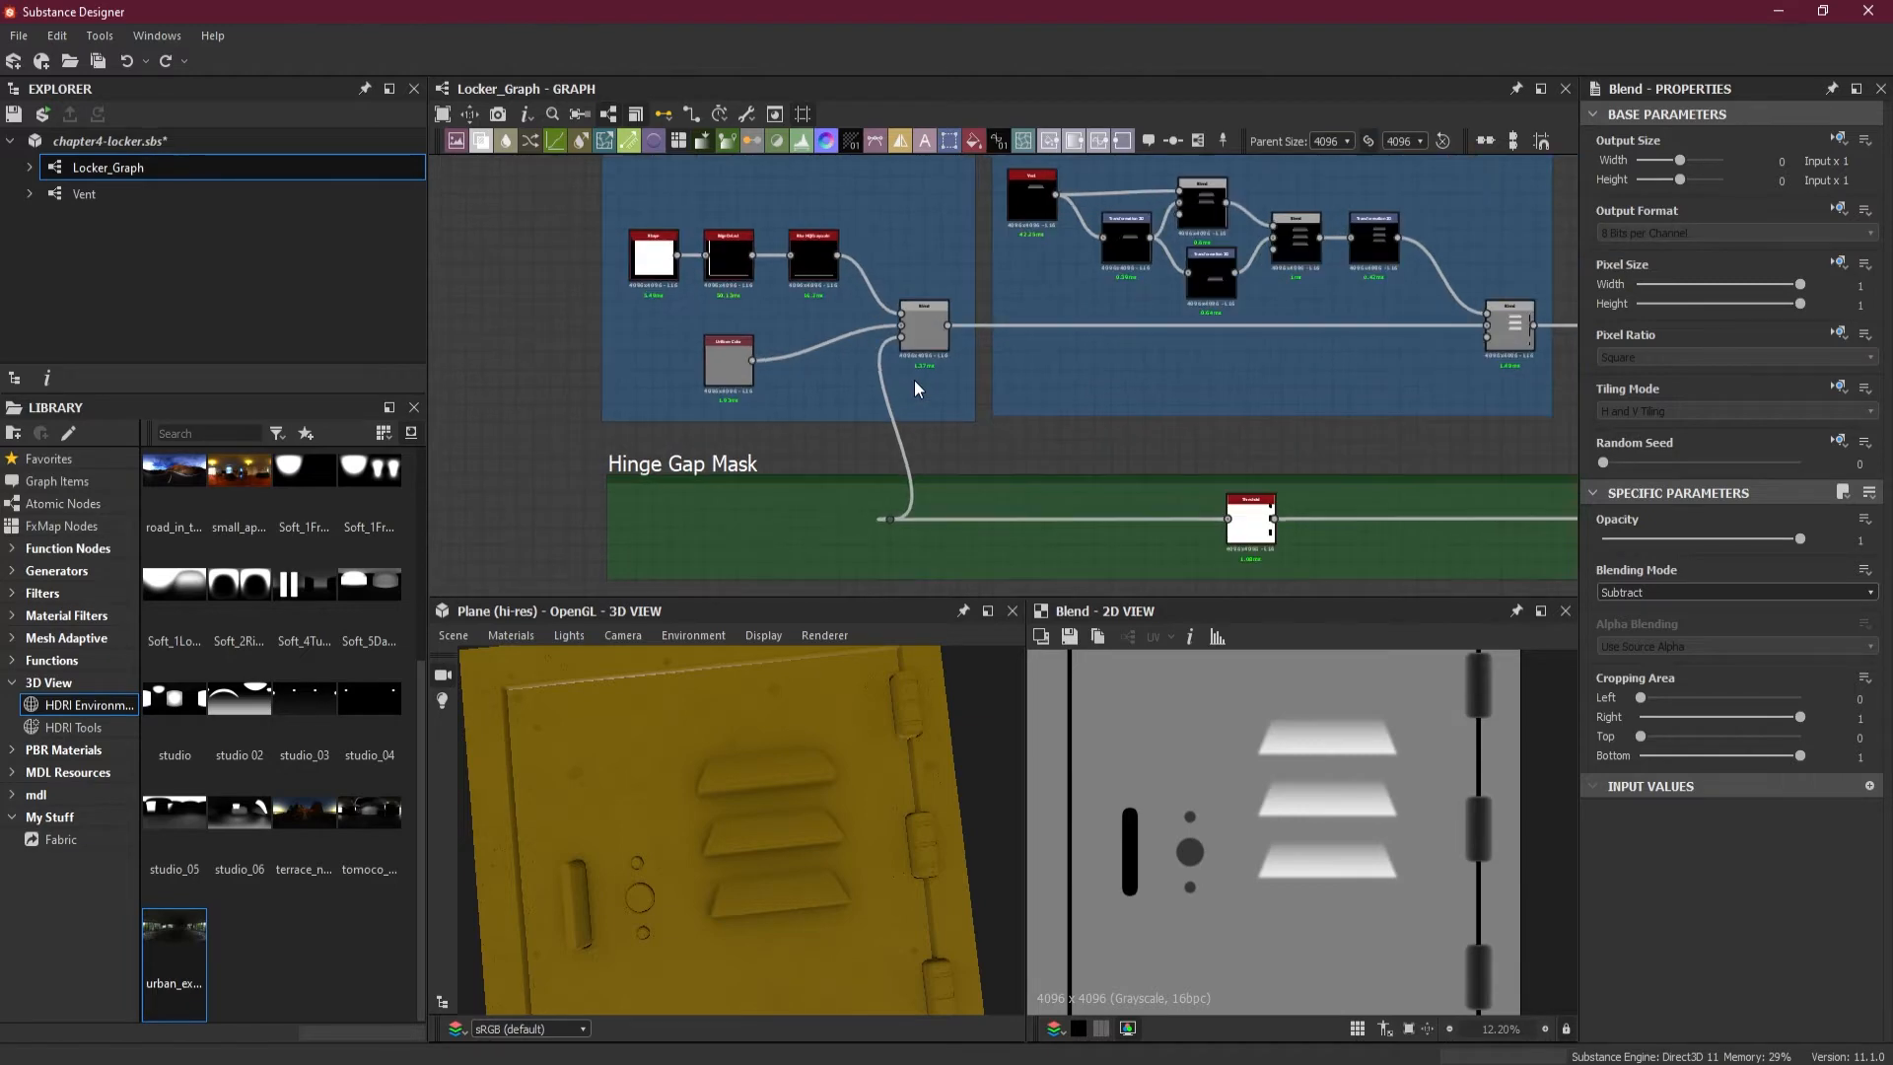
pyautogui.scroll(-3, 952, 380)
pyautogui.moveTo(1212, 397); pyautogui.dragTo(828, 413, button='middle')
pyautogui.scroll(-1, 1040, 415)
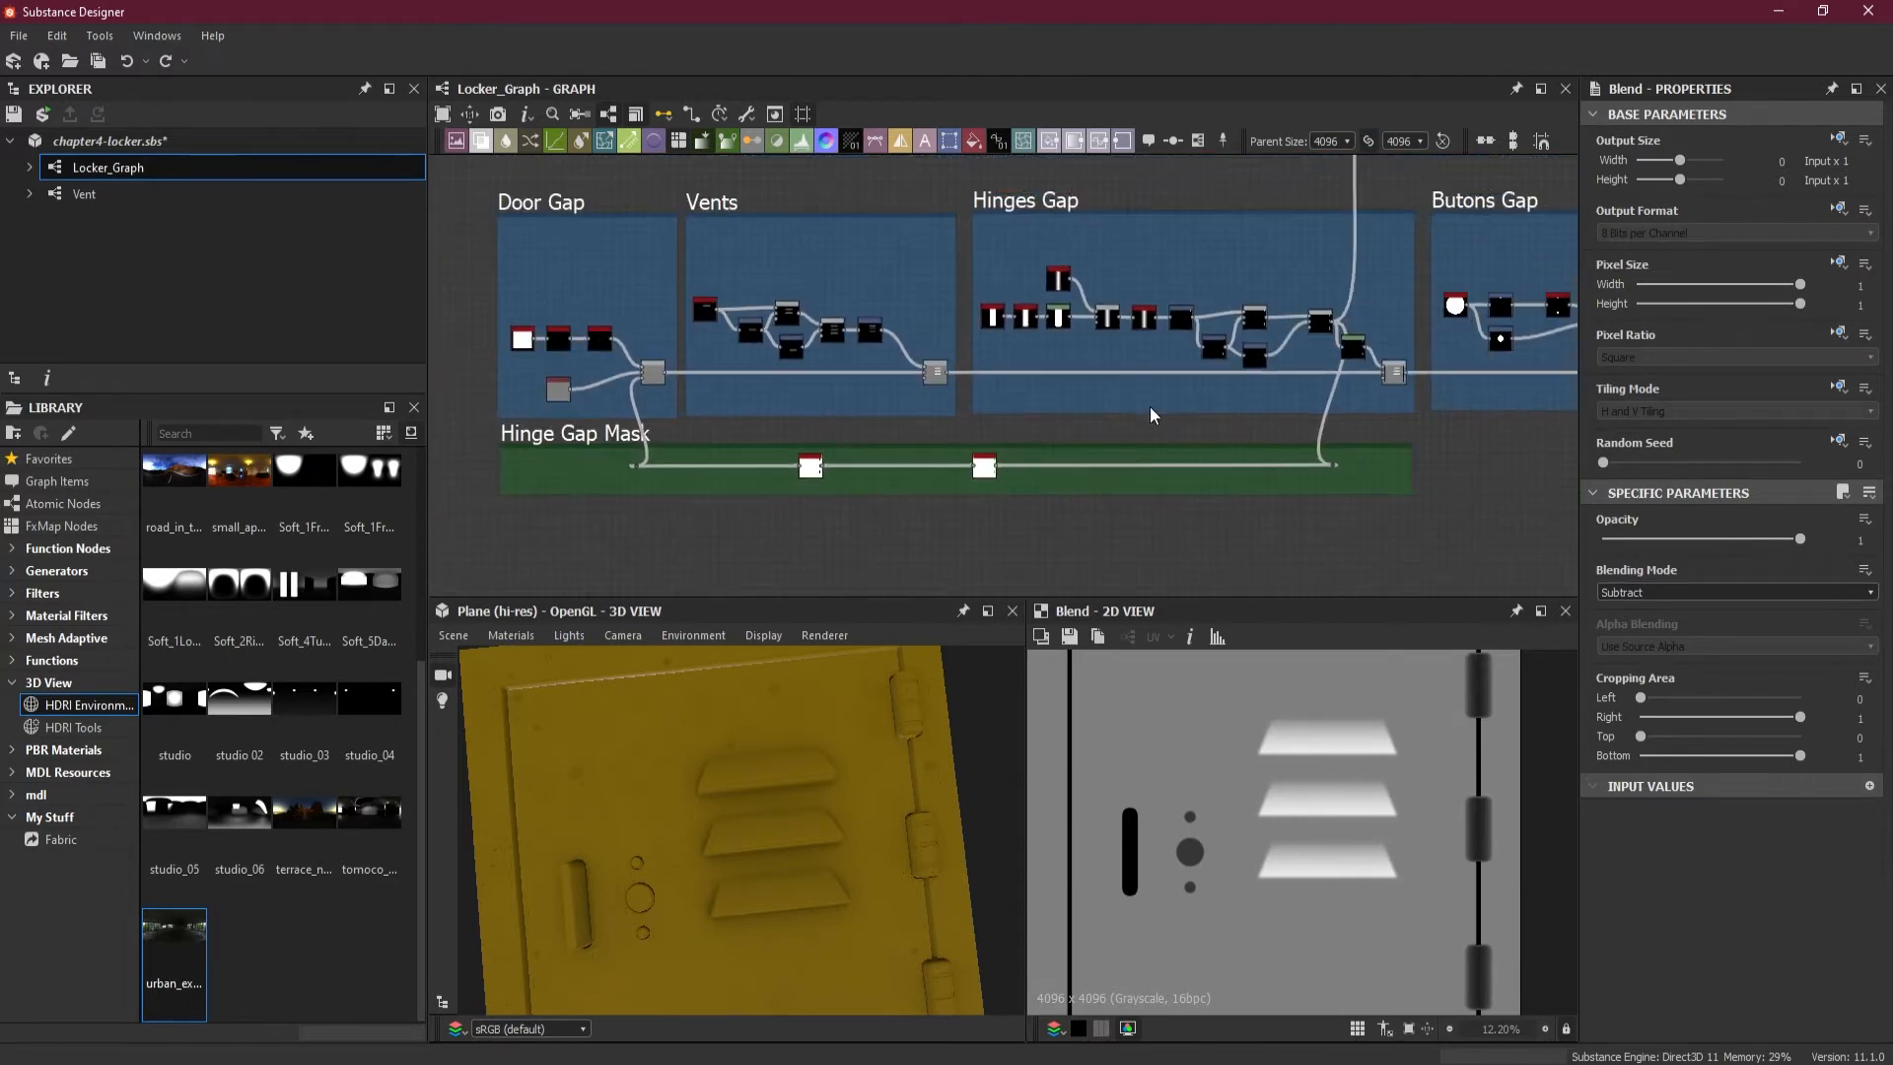
# - Preview the Blend mask that combines the lock holder and button shapes in the Lock Holder and Buttons section
pyautogui.moveTo(1043, 398); pyautogui.dragTo(758, 400, button='middle')
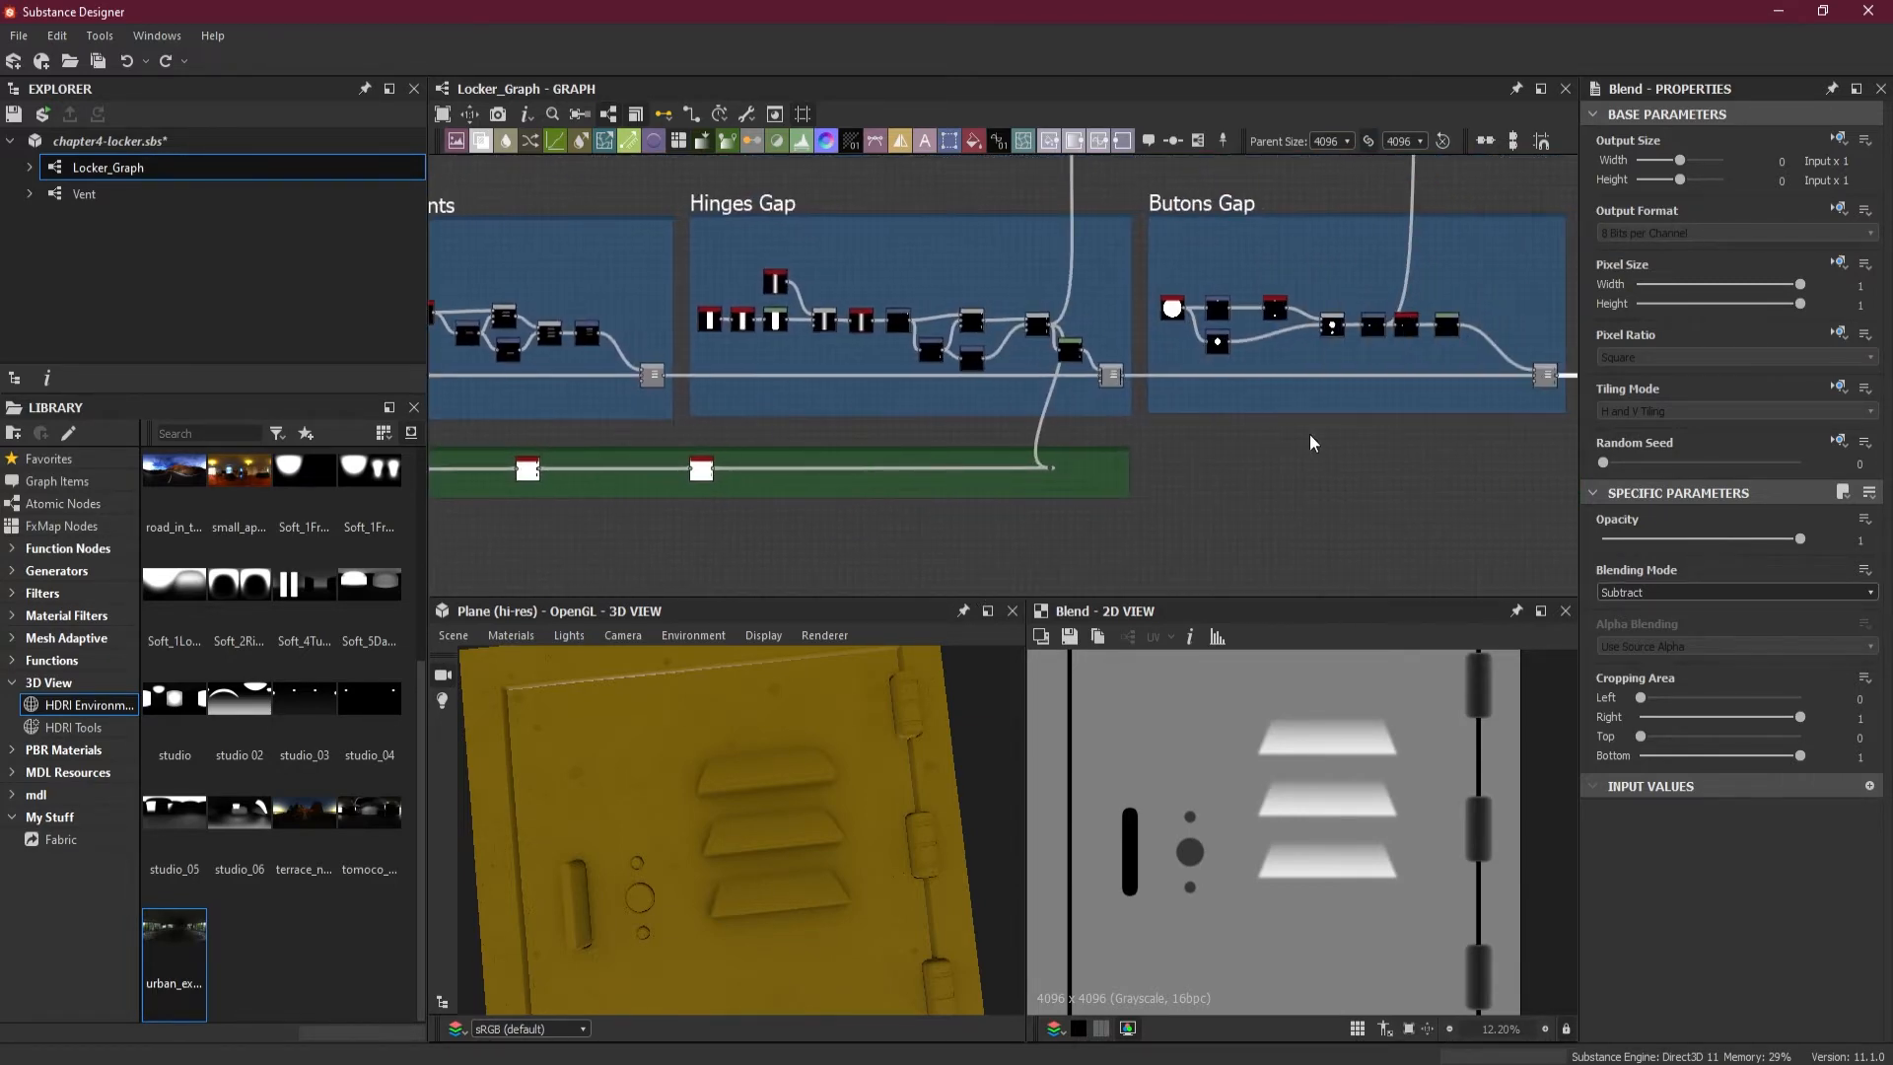
pyautogui.scroll(-3, 1305, 438)
pyautogui.moveTo(1338, 454); pyautogui.dragTo(738, 424, button='middle')
pyautogui.scroll(-1, 1115, 428)
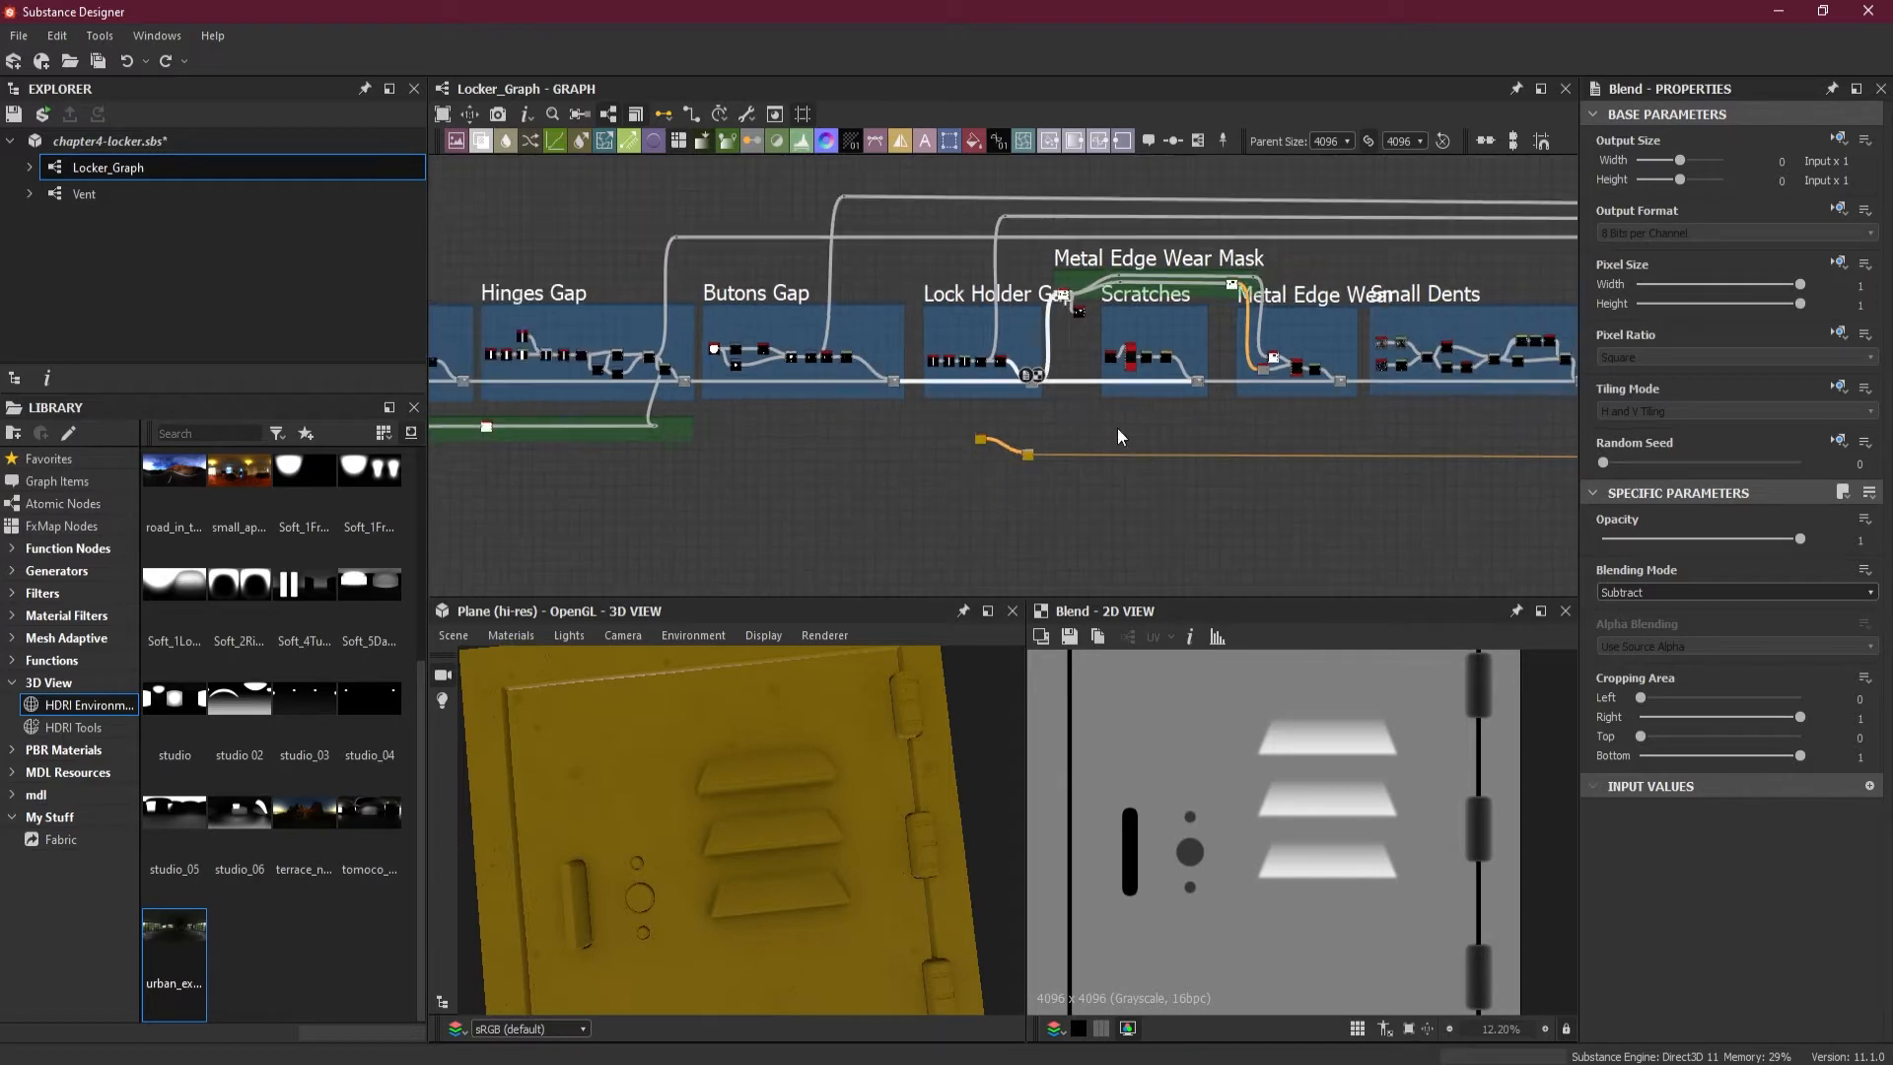
pyautogui.moveTo(1041, 428); pyautogui.dragTo(515, 425, button='middle')
pyautogui.moveTo(1287, 394); pyautogui.dragTo(1013, 405, button='middle')
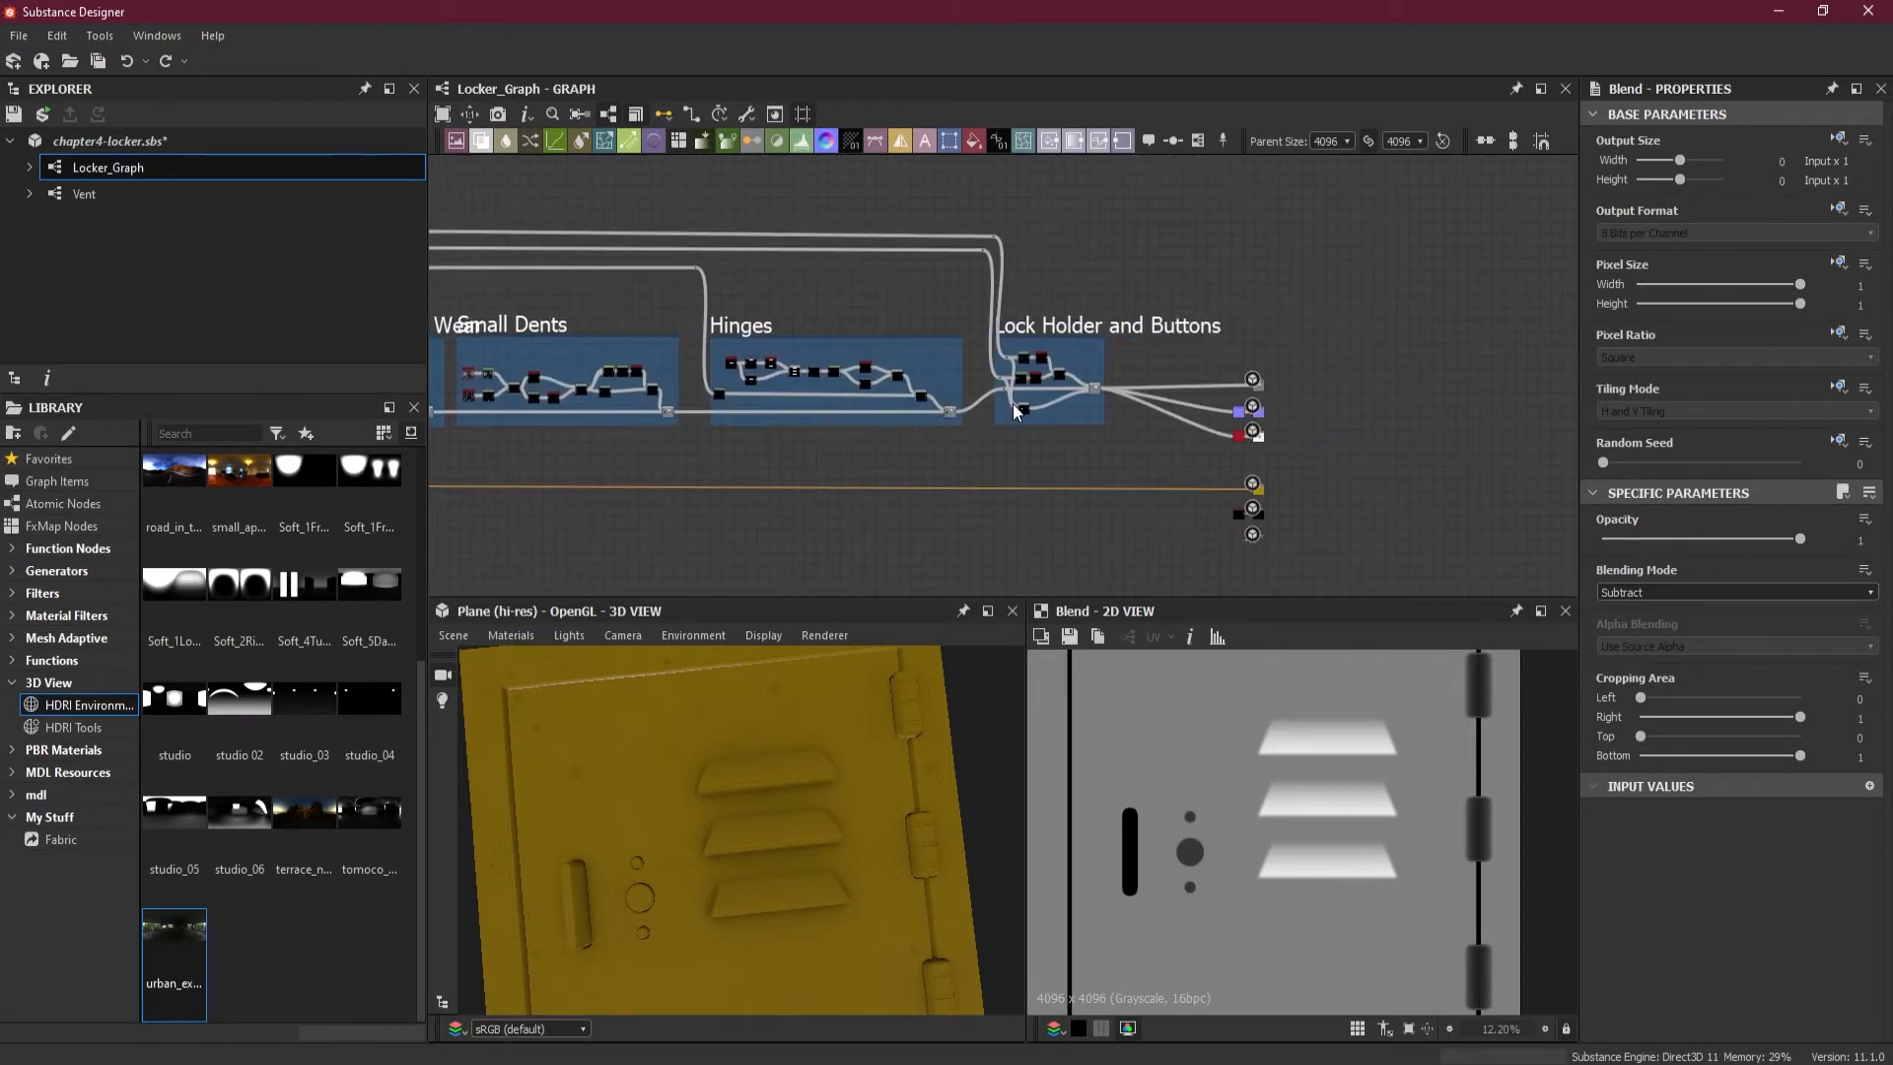
pyautogui.scroll(8, 1017, 402)
pyautogui.click(1055, 456)
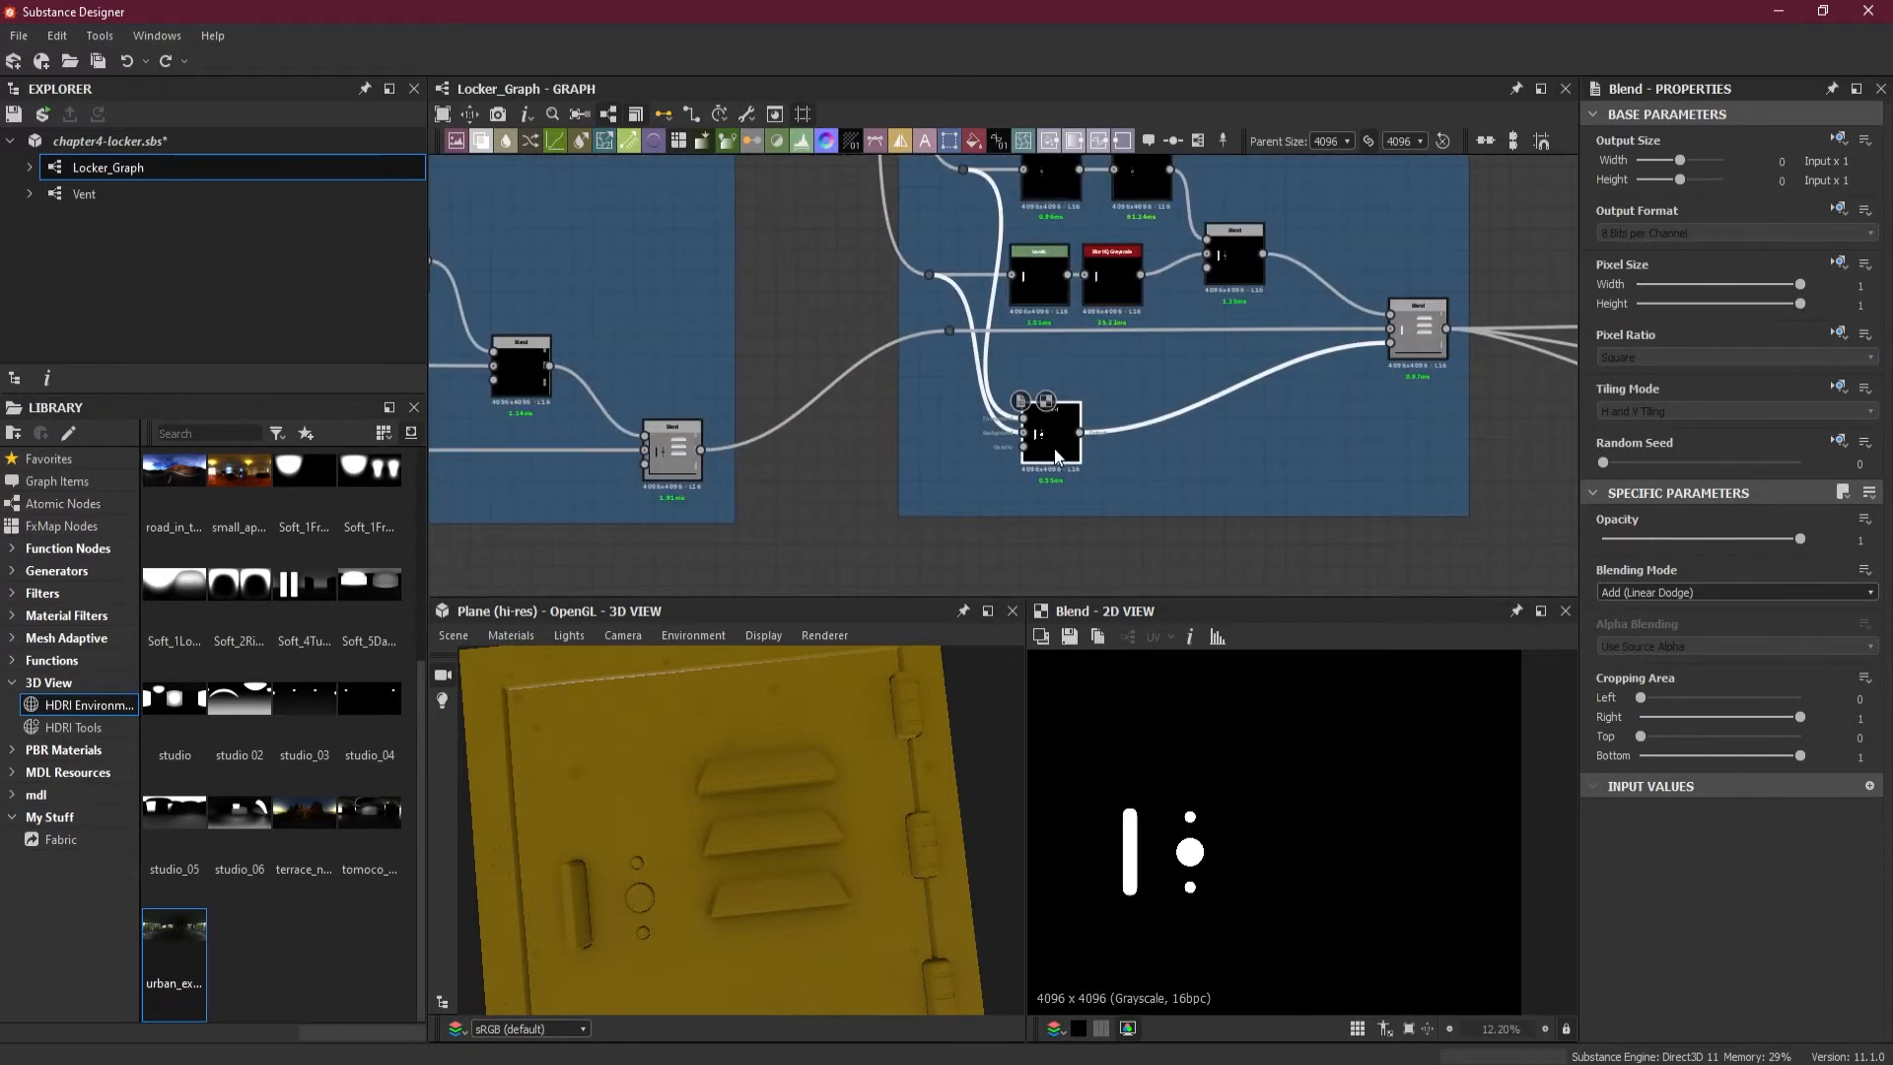
# - Move the yellow Uniform Color and its Blend node beneath the Lock Holder and Buttons section, close to the outputs
pyautogui.scroll(-4, 1054, 456)
pyautogui.moveTo(1015, 399); pyautogui.dragTo(1248, 396, button='middle')
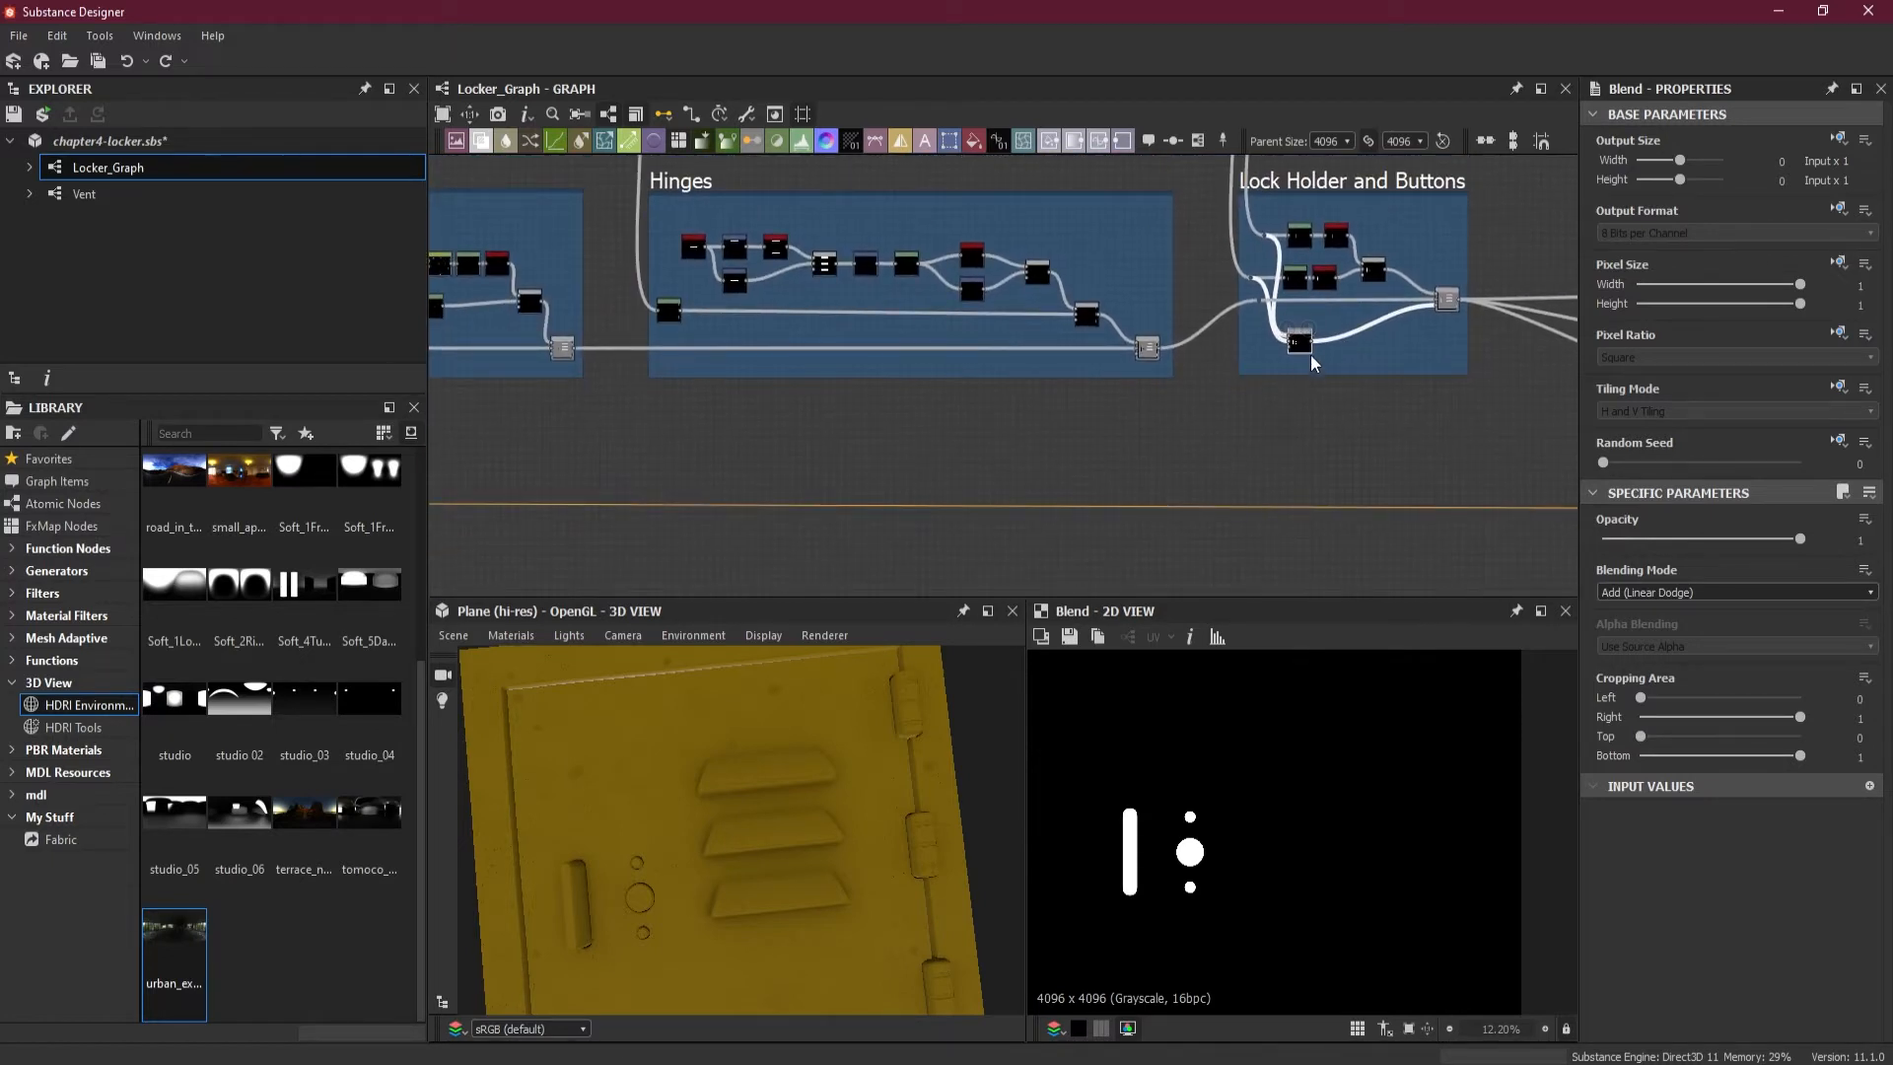
pyautogui.scroll(-2, 1165, 439)
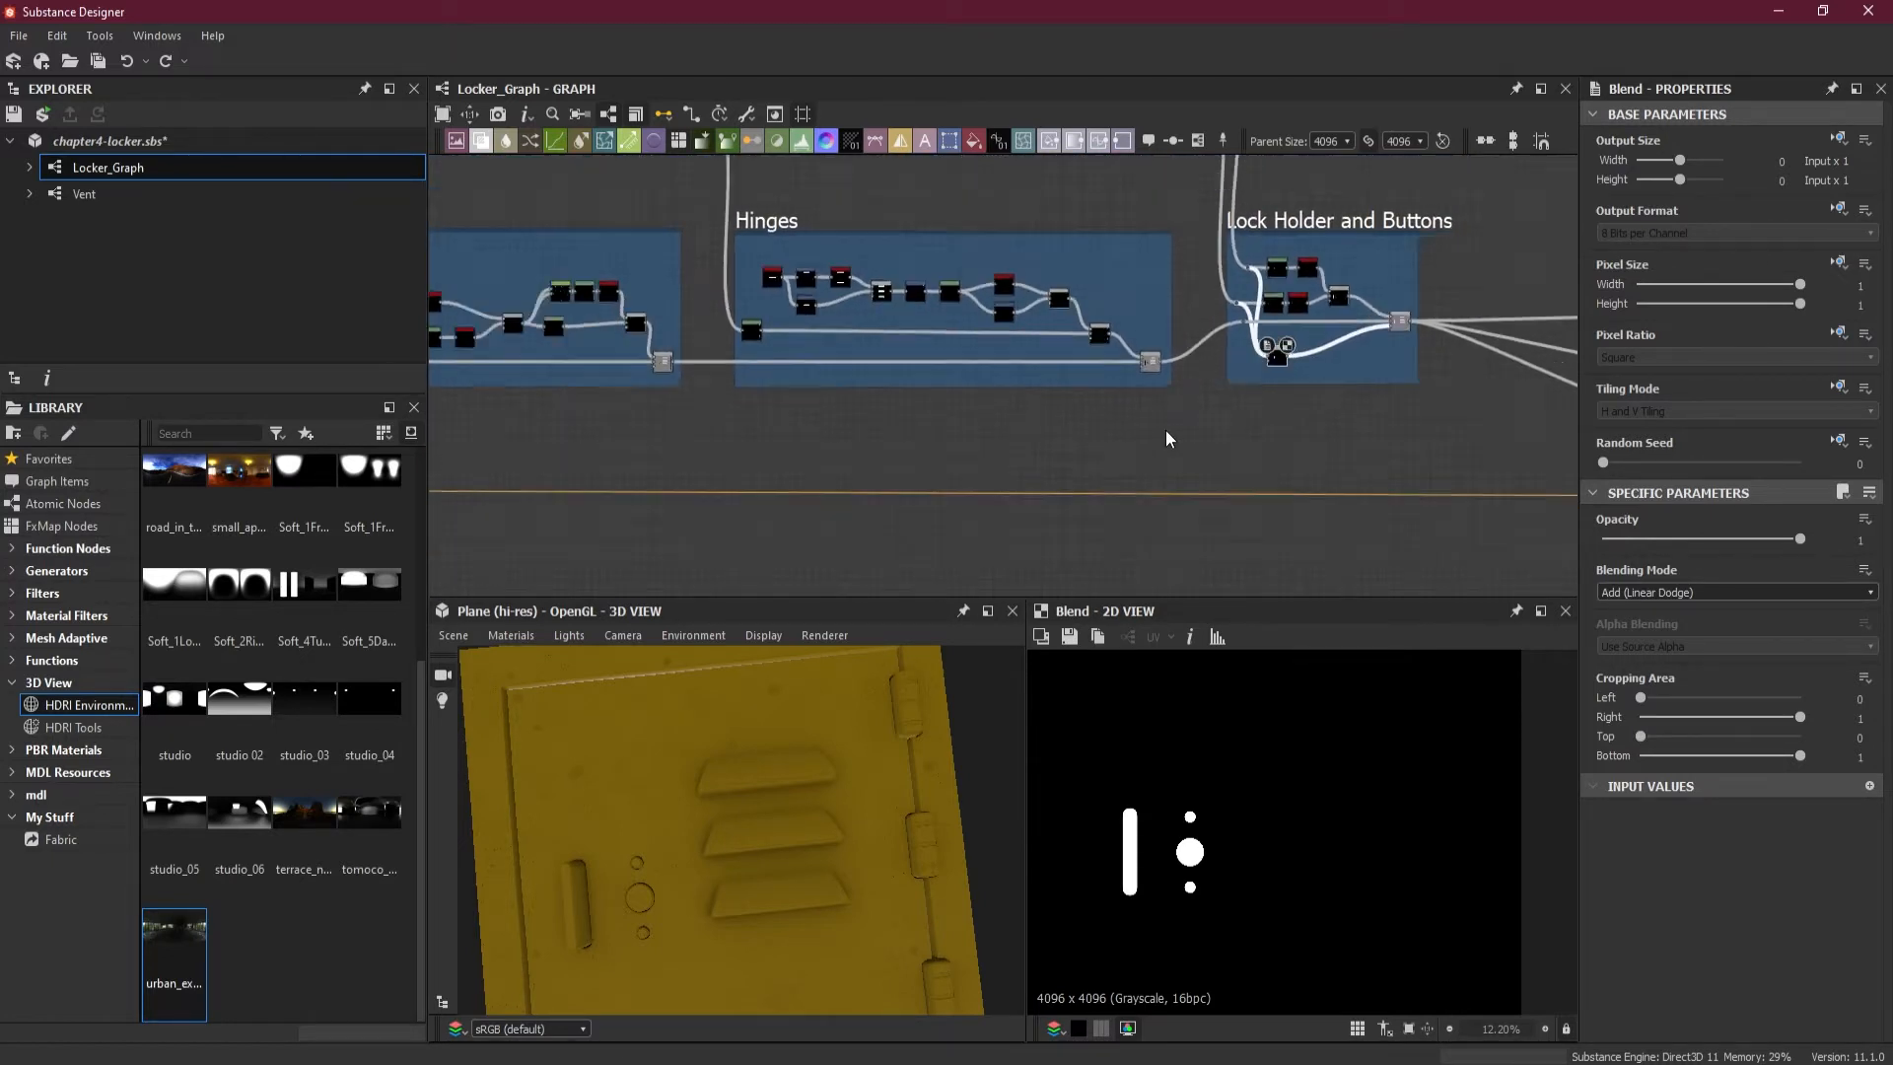
pyautogui.scroll(-2, 1018, 431)
pyautogui.moveTo(1019, 431); pyautogui.dragTo(1364, 392, button='middle')
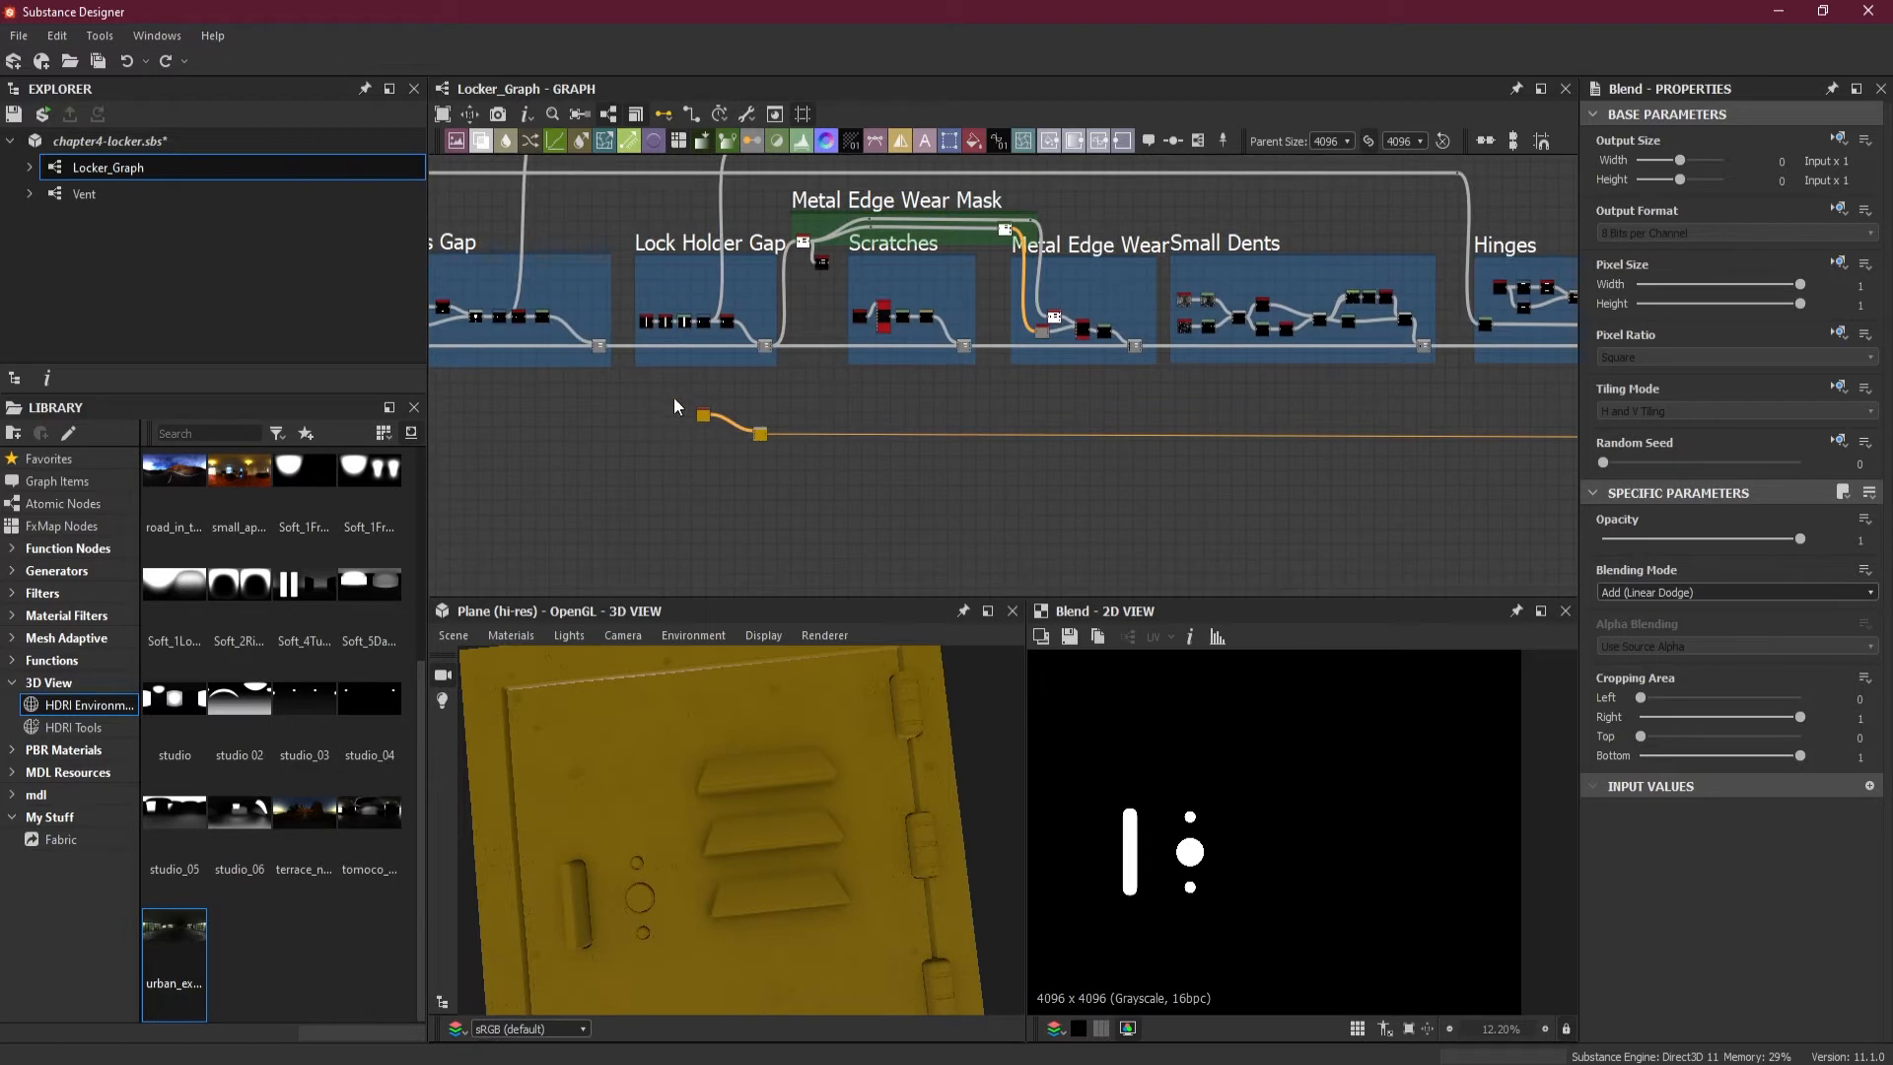
pyautogui.moveTo(675, 399); pyautogui.dragTo(789, 440)
pyautogui.press('space')
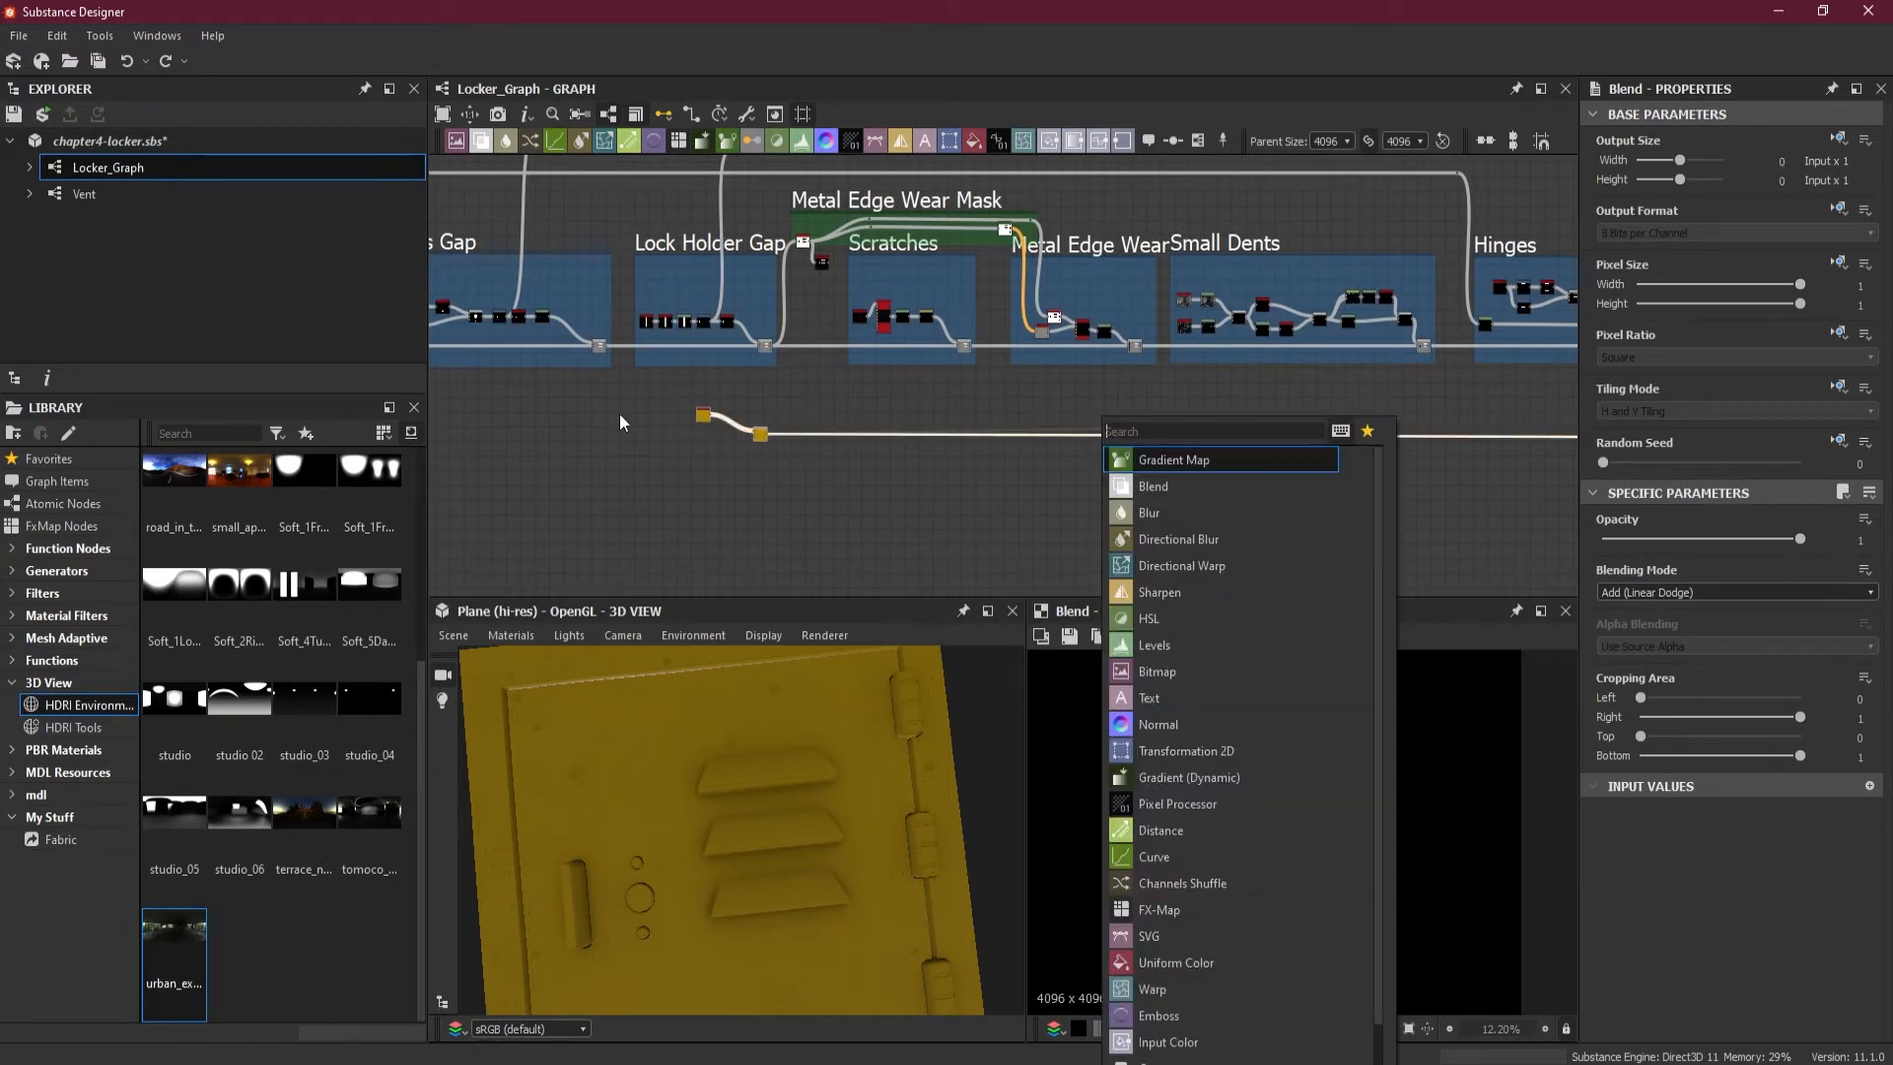
pyautogui.click(619, 412)
pyautogui.moveTo(647, 389); pyautogui.dragTo(1315, 470)
pyautogui.press('space')
pyautogui.click(811, 476)
pyautogui.moveTo(1315, 470); pyautogui.dragTo(605, 510, button='middle')
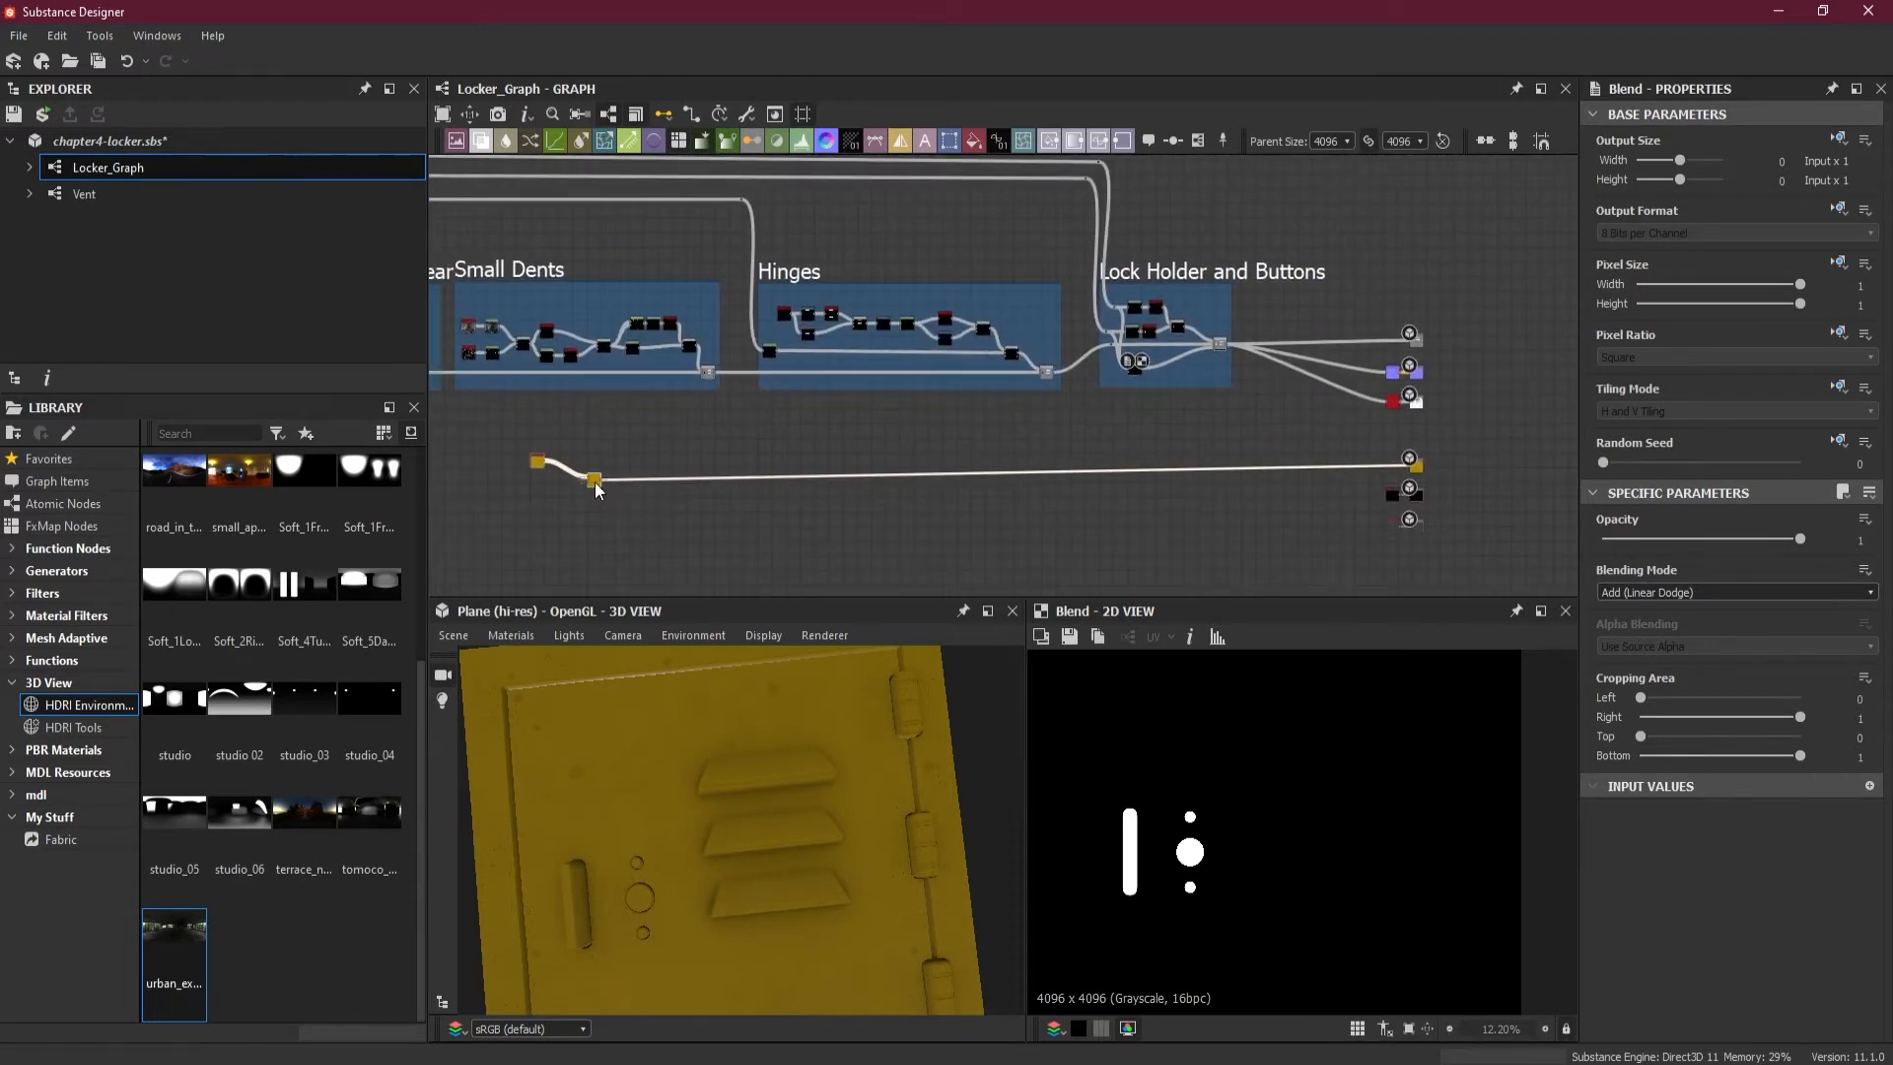
pyautogui.moveTo(597, 490); pyautogui.dragTo(1191, 475)
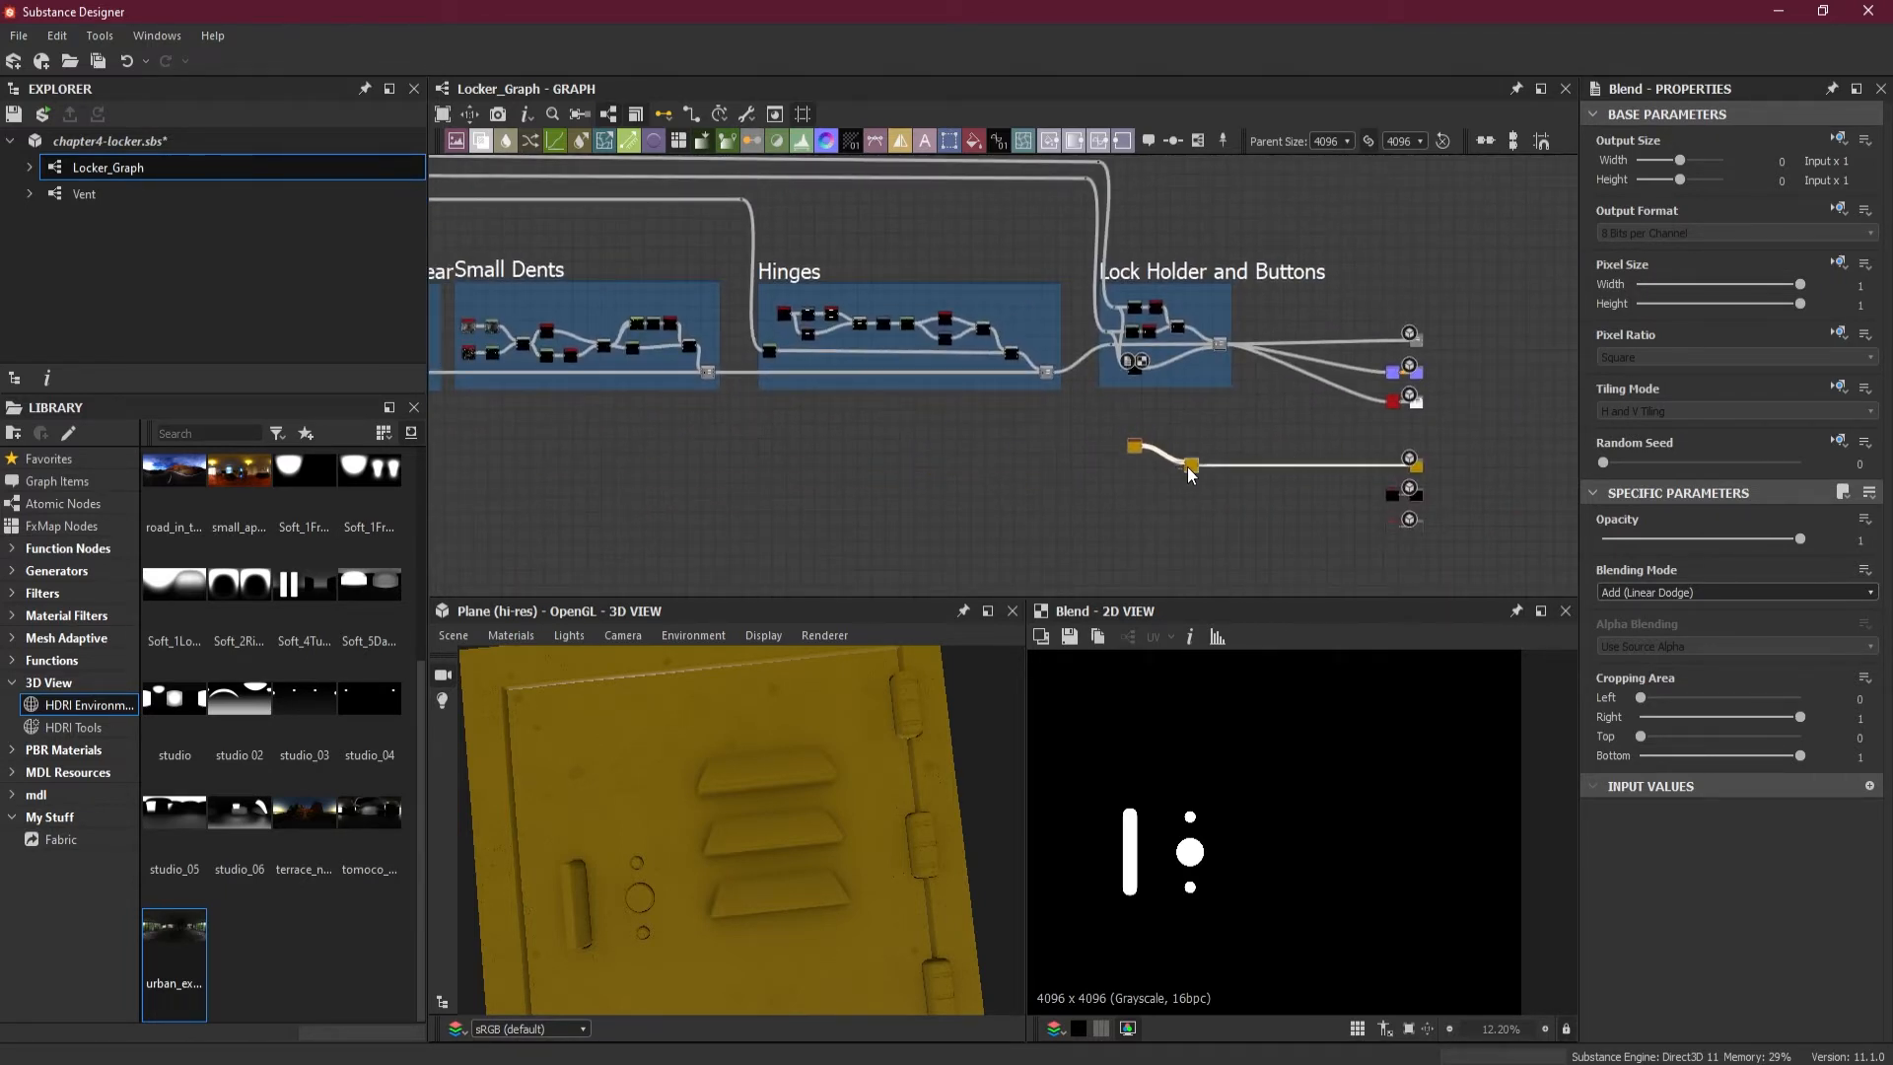
# - Connect the lock holder and buttons mask Blend to the Opacity input of the Base Color's Blend node
pyautogui.moveTo(1232, 462); pyautogui.dragTo(1013, 414, button='middle')
pyautogui.scroll(2, 1054, 469)
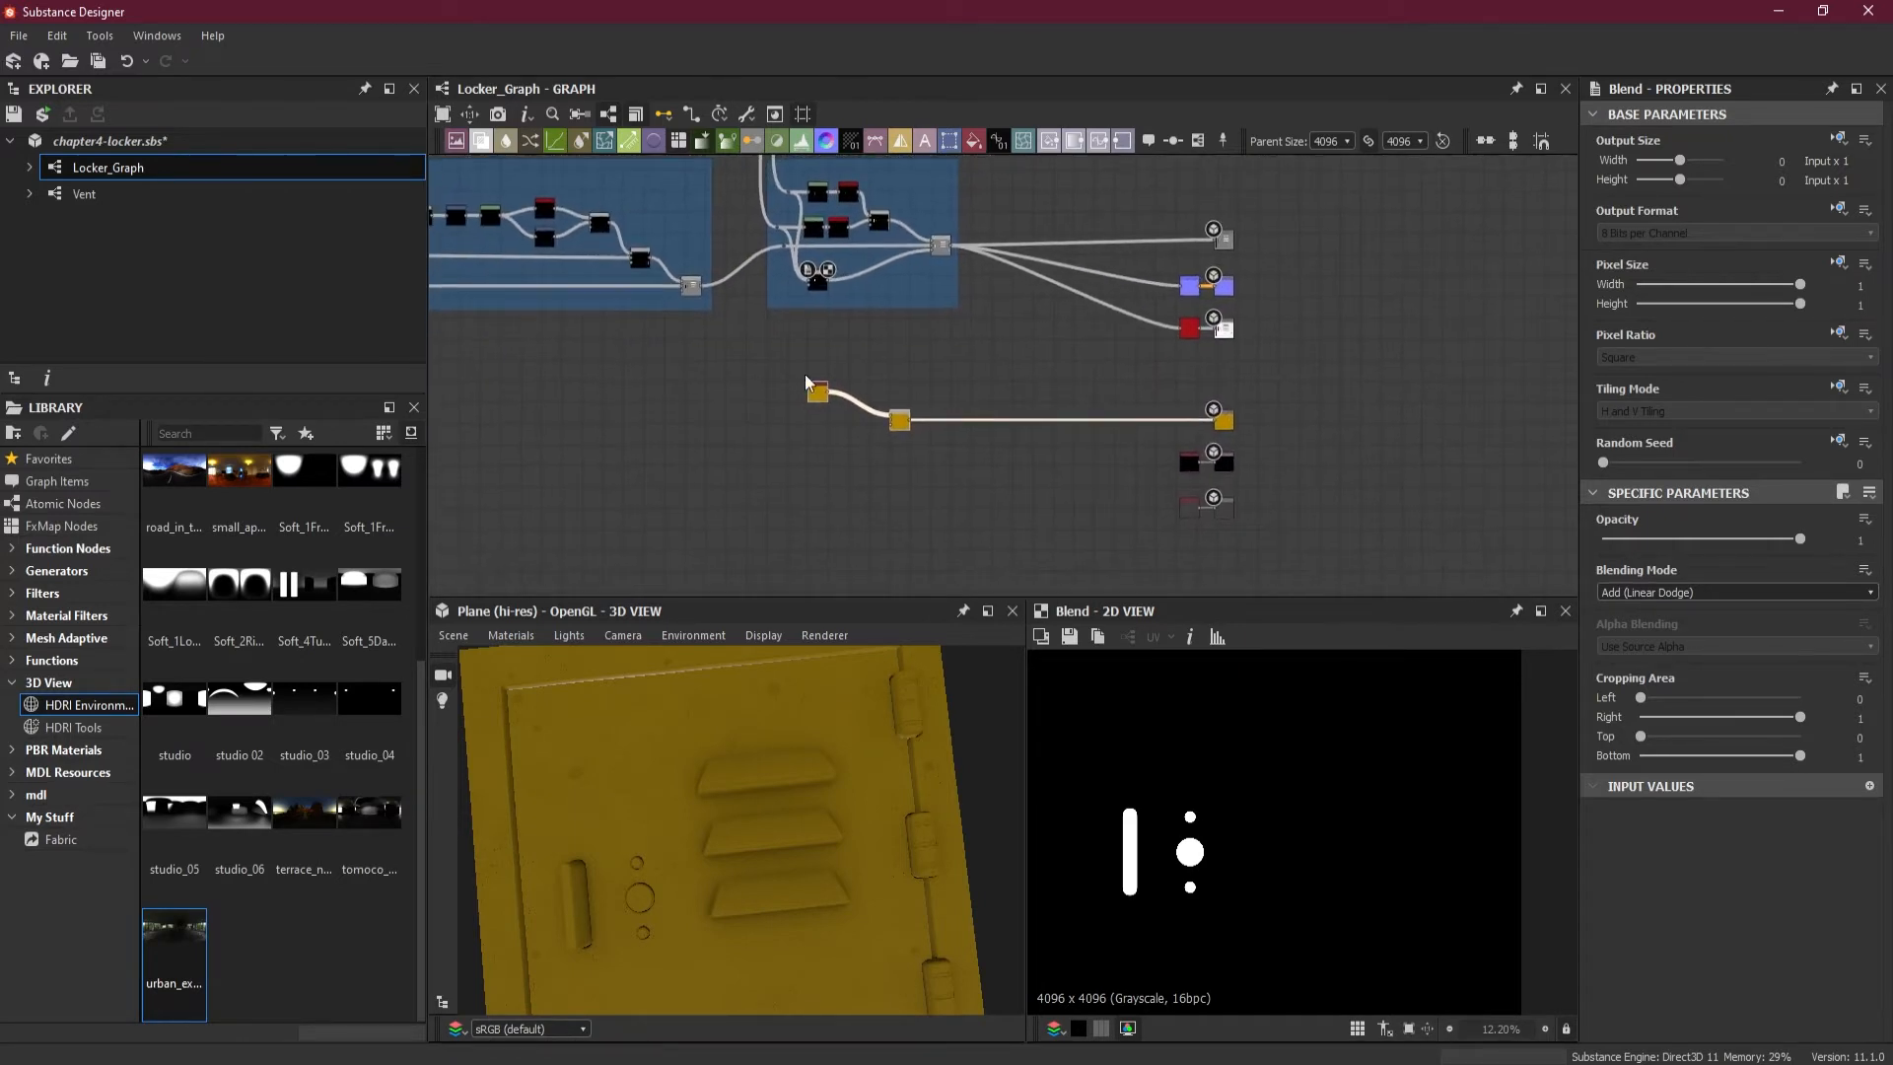
pyautogui.scroll(3, 784, 364)
pyautogui.click(908, 345)
pyautogui.scroll(3, 867, 320)
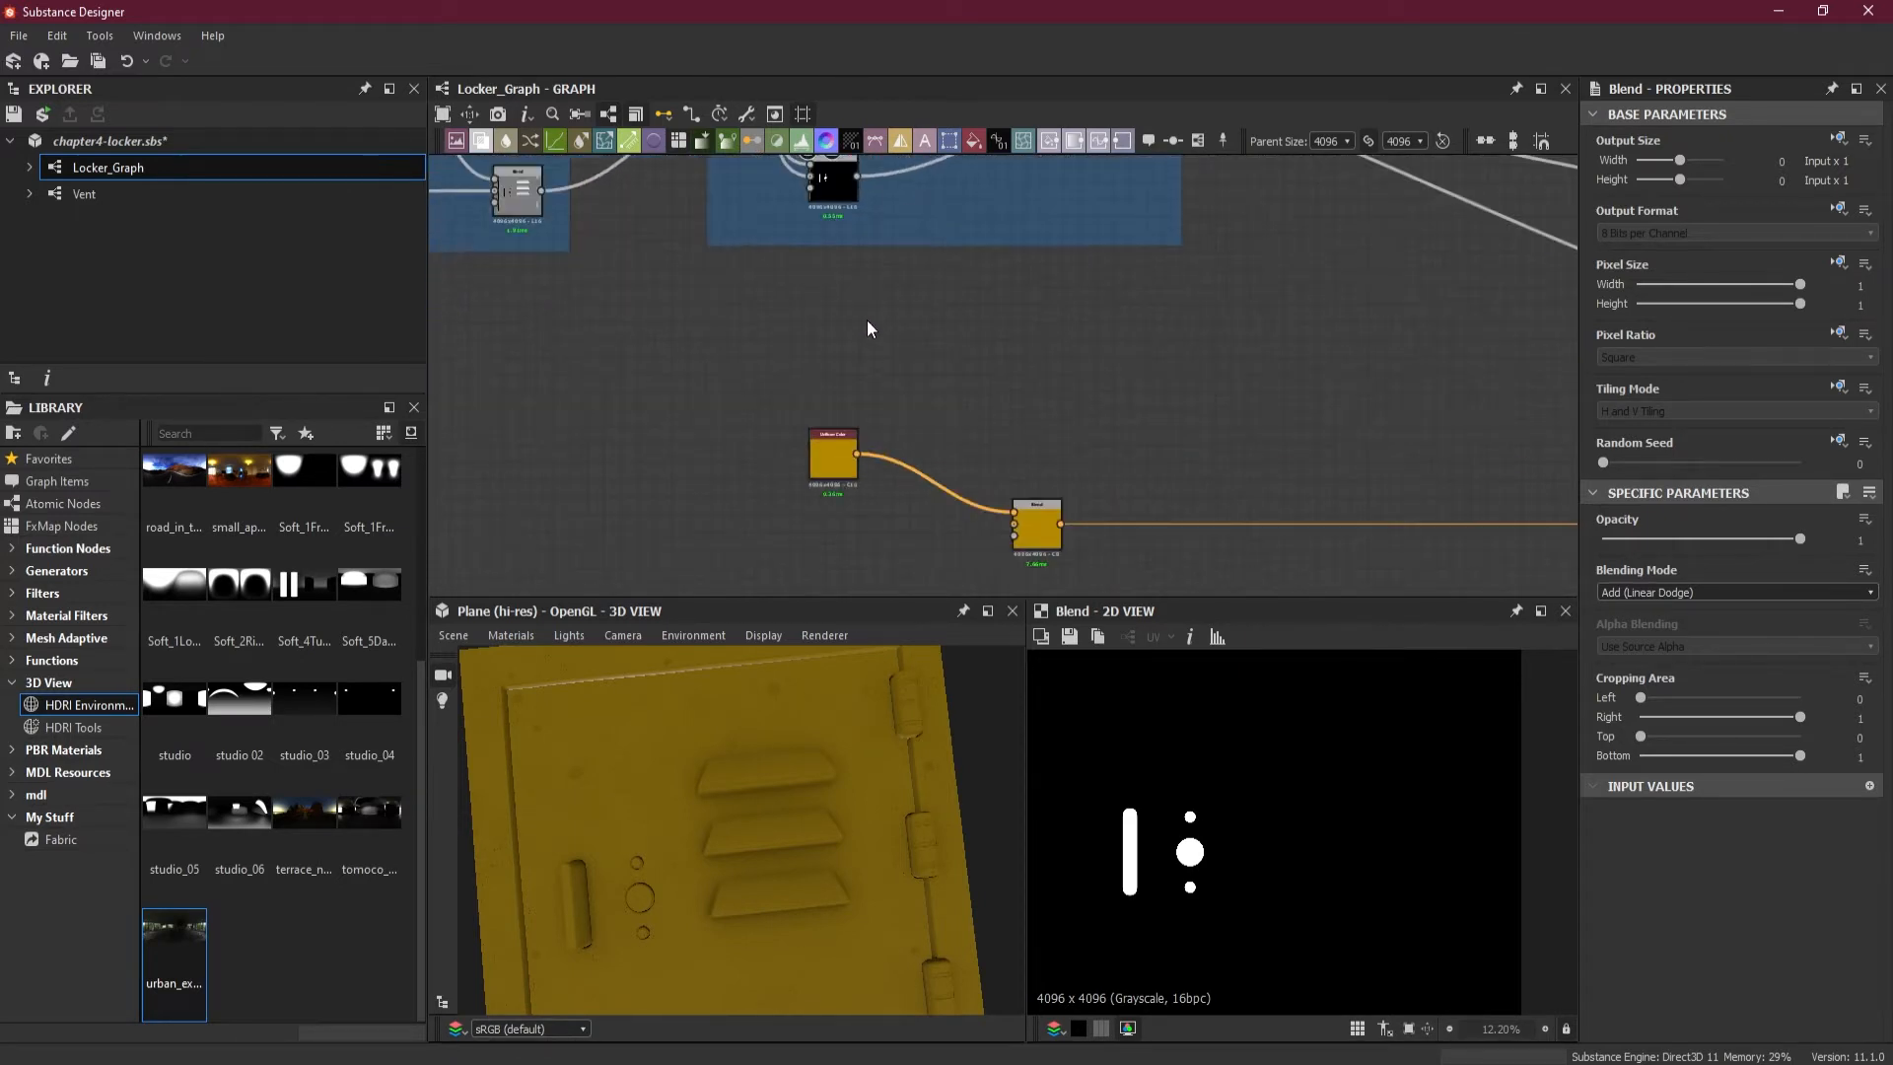
pyautogui.moveTo(892, 336); pyautogui.dragTo(1066, 434, button='middle')
pyautogui.scroll(1, 1051, 353)
pyautogui.click(1025, 228)
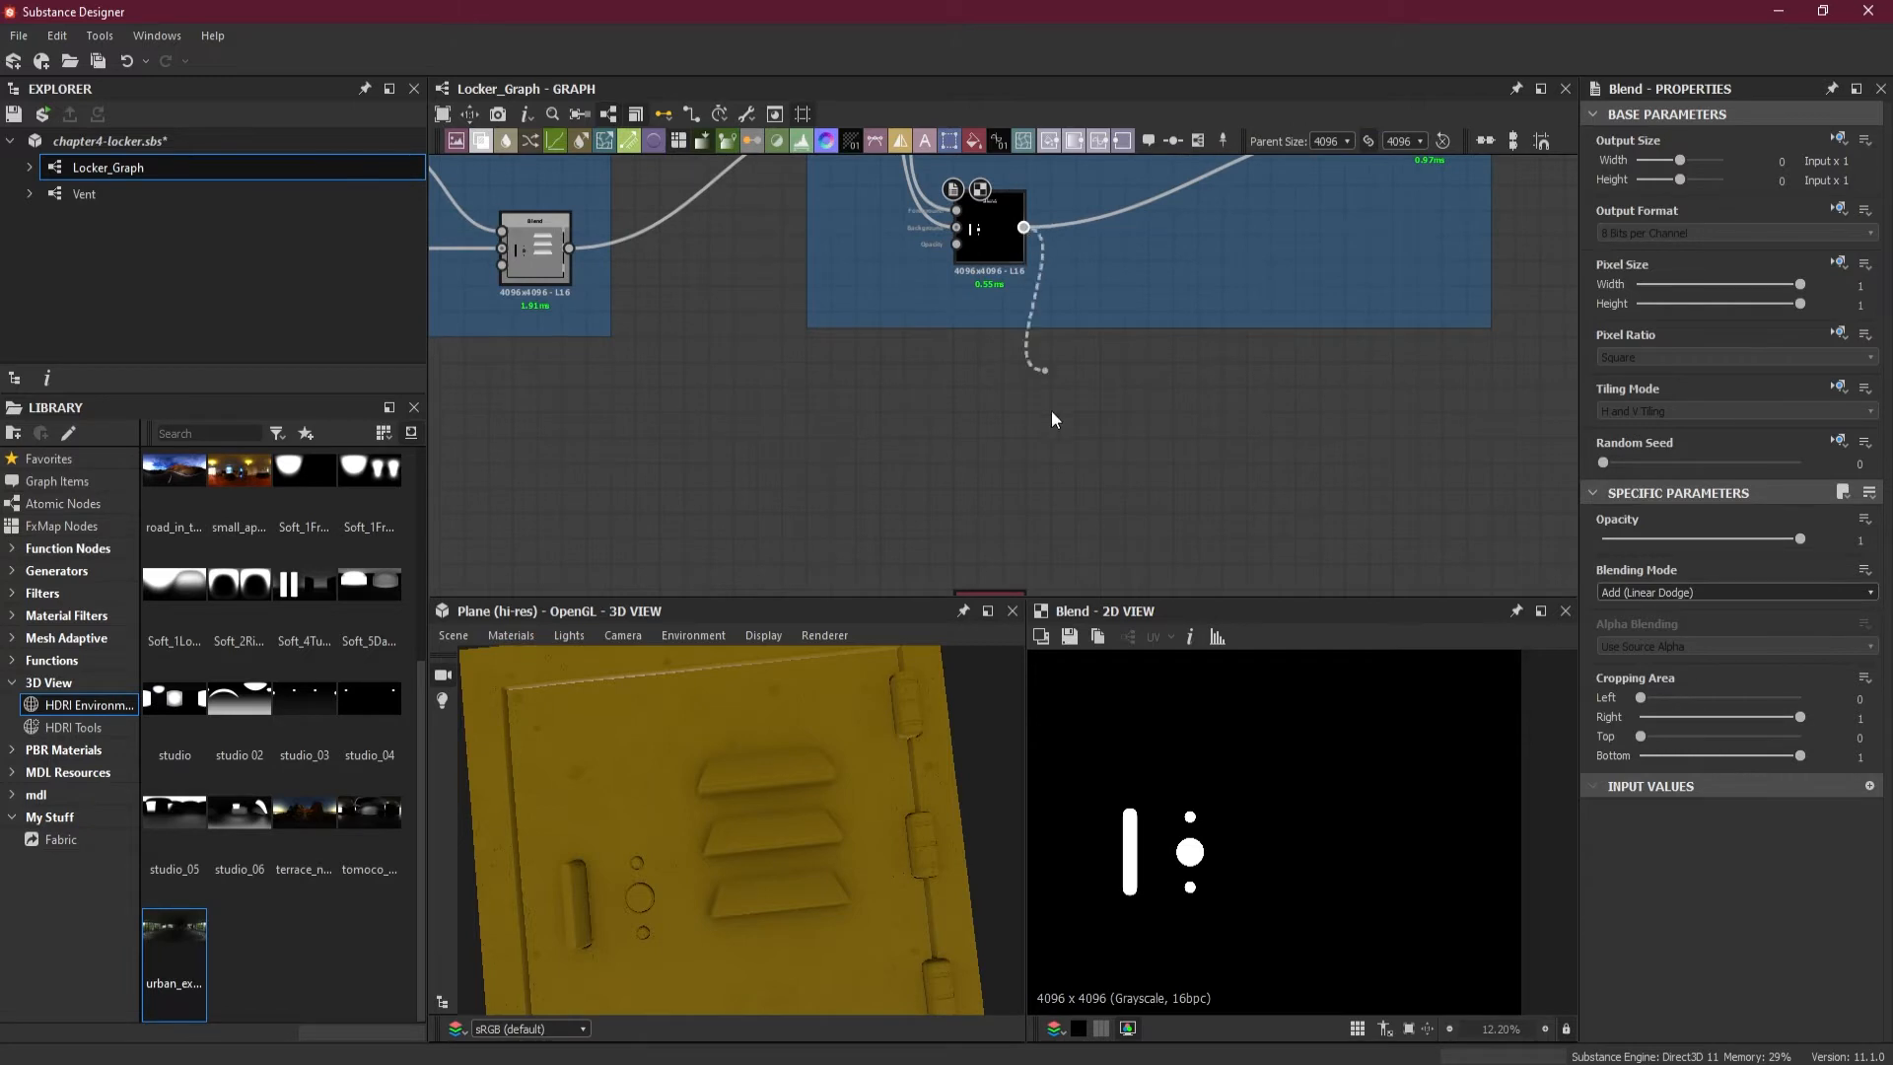
pyautogui.scroll(-3, 1079, 493)
pyautogui.moveTo(1088, 497); pyautogui.dragTo(1002, 288, button='middle')
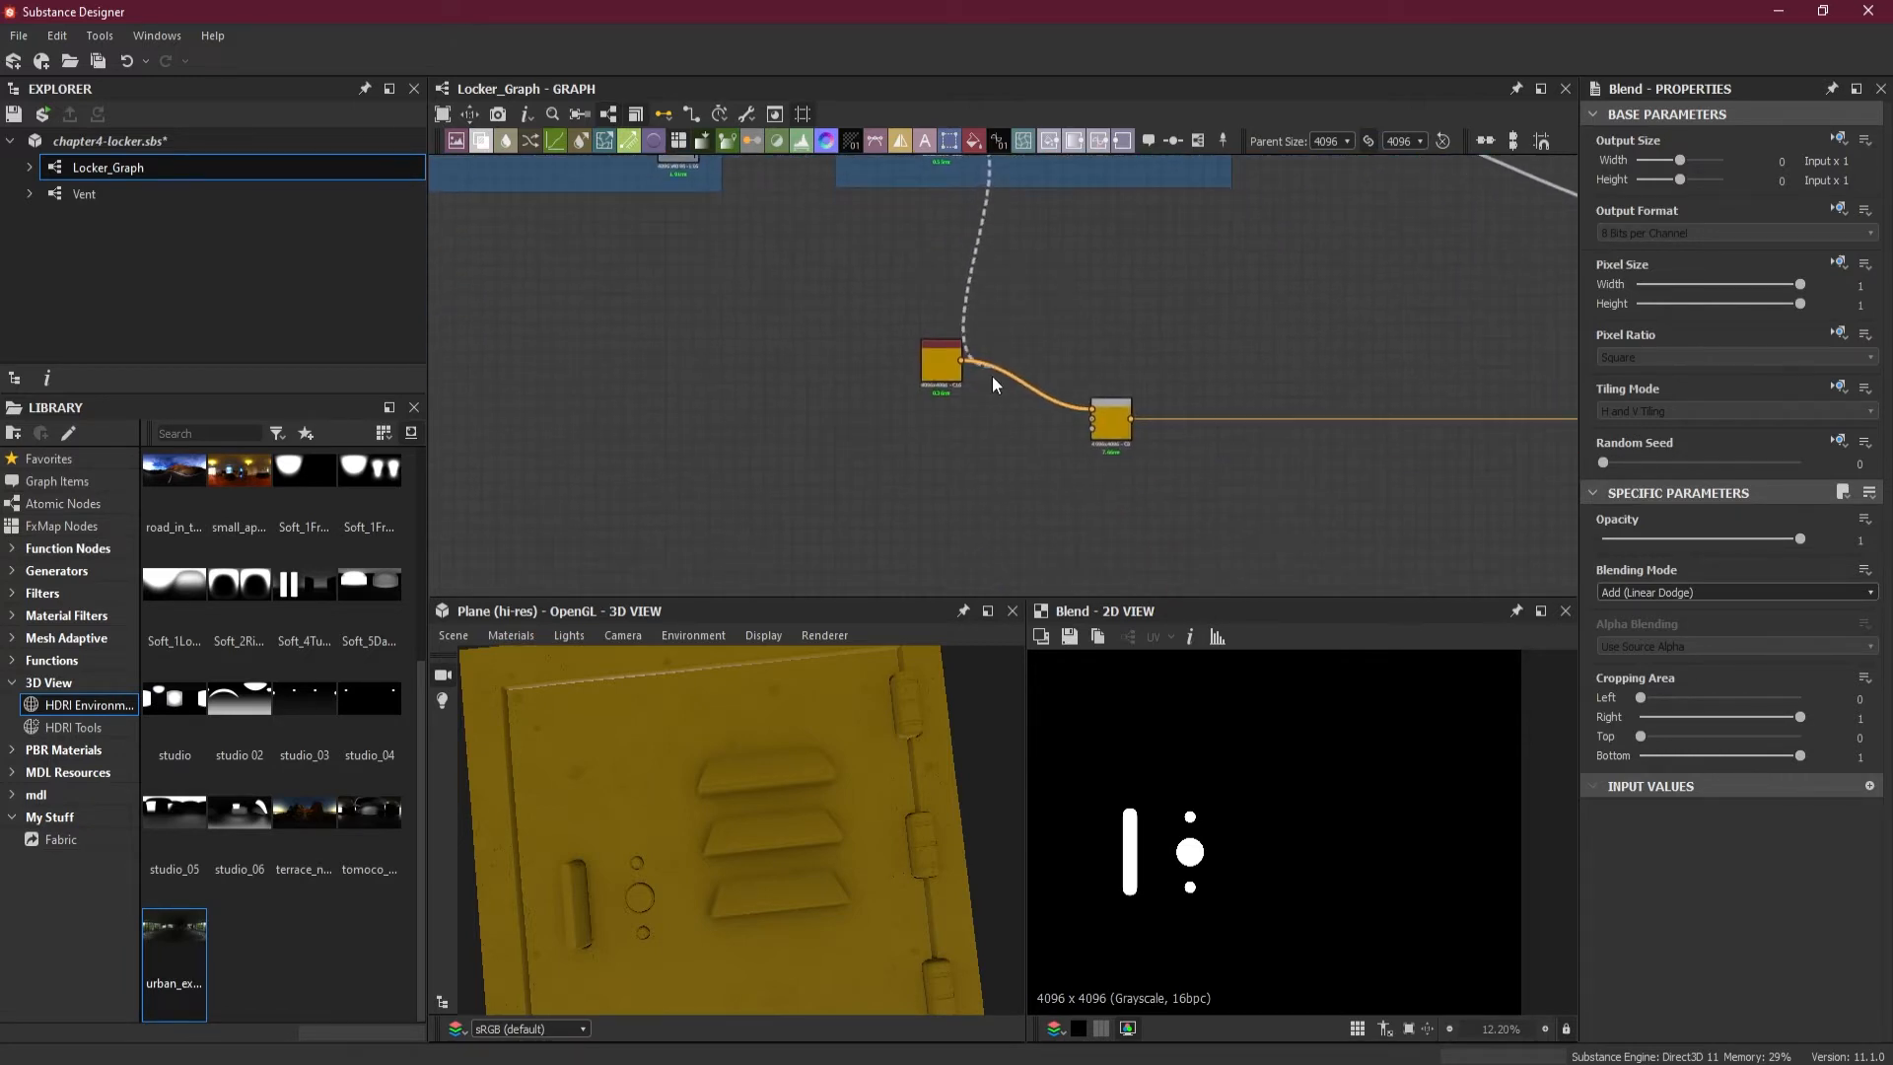
pyautogui.click(1093, 427)
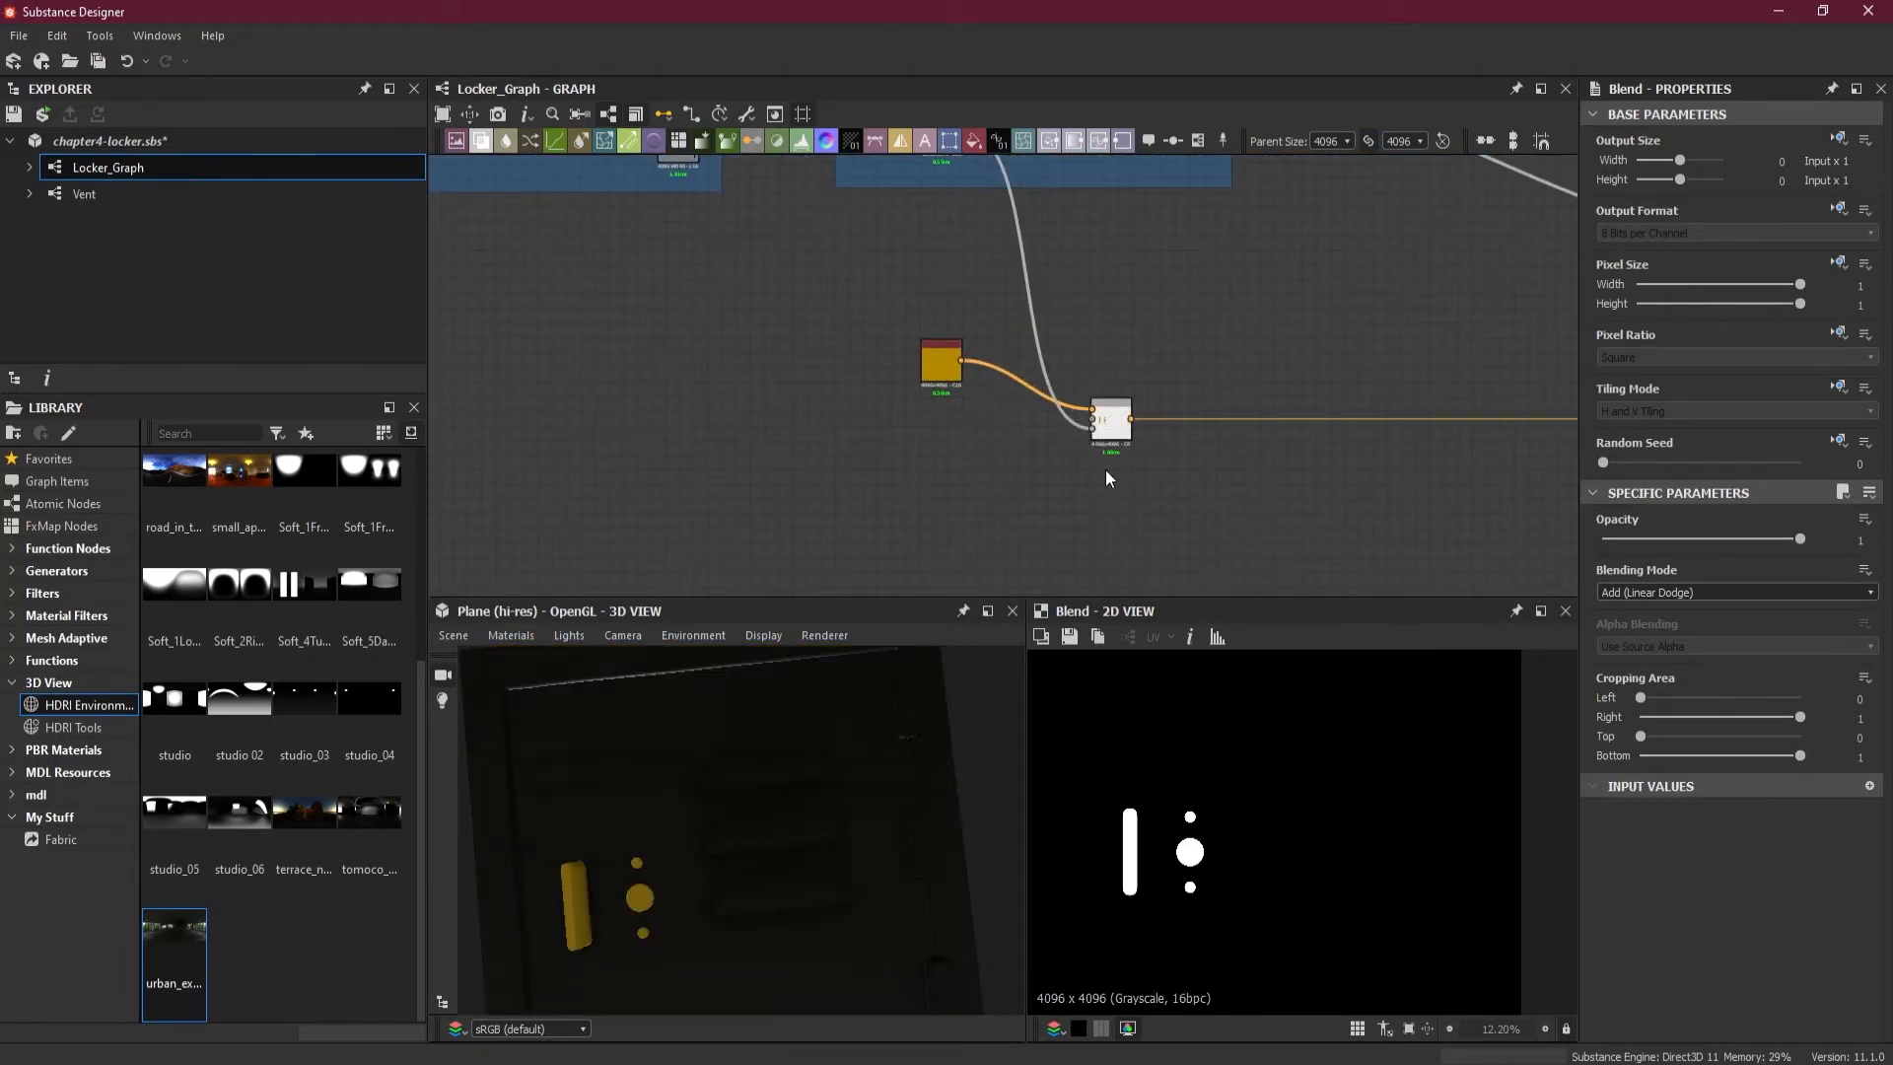
# - Insert an Invert Grayscale node into the mask's Opacity link and place it just below the Uniform Color node
pyautogui.scroll(-2, 1043, 361)
pyautogui.moveTo(1061, 294); pyautogui.dragTo(1077, 349, button='middle')
pyautogui.click(1041, 353)
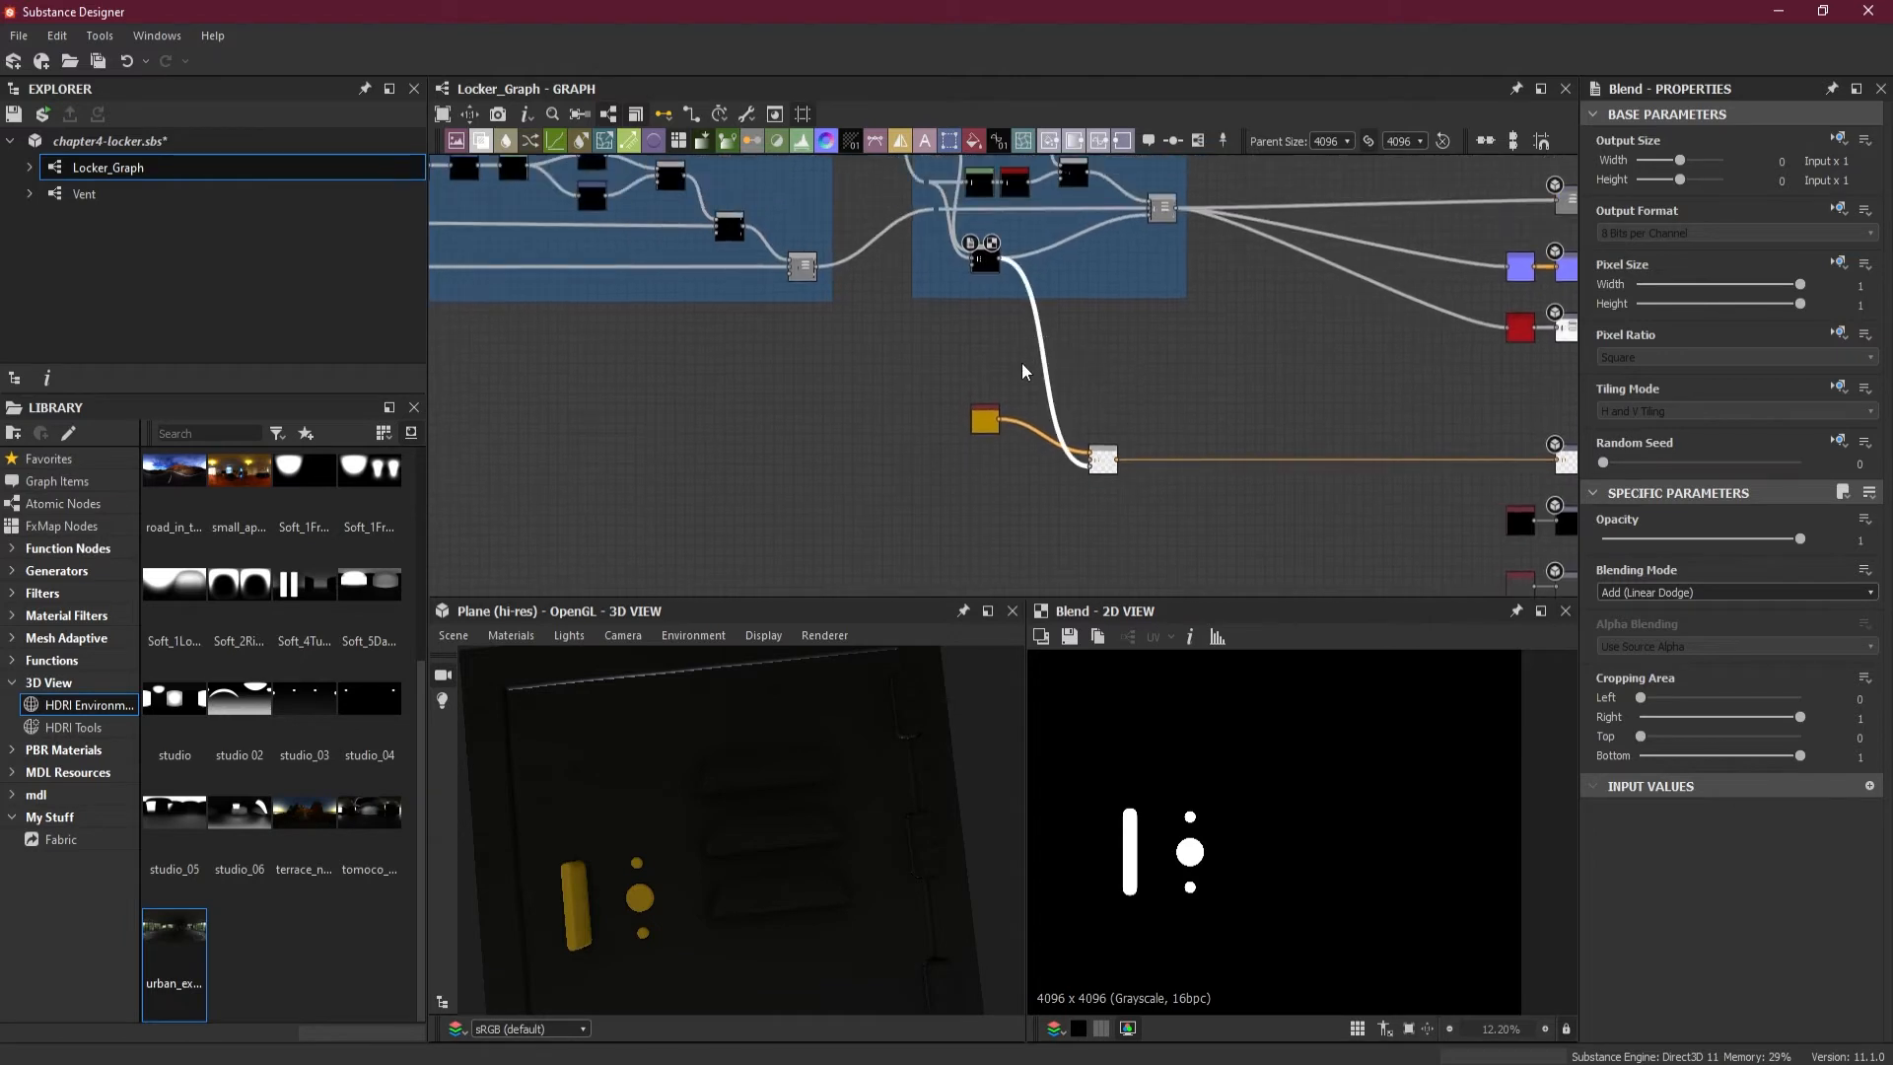
pyautogui.press('space')
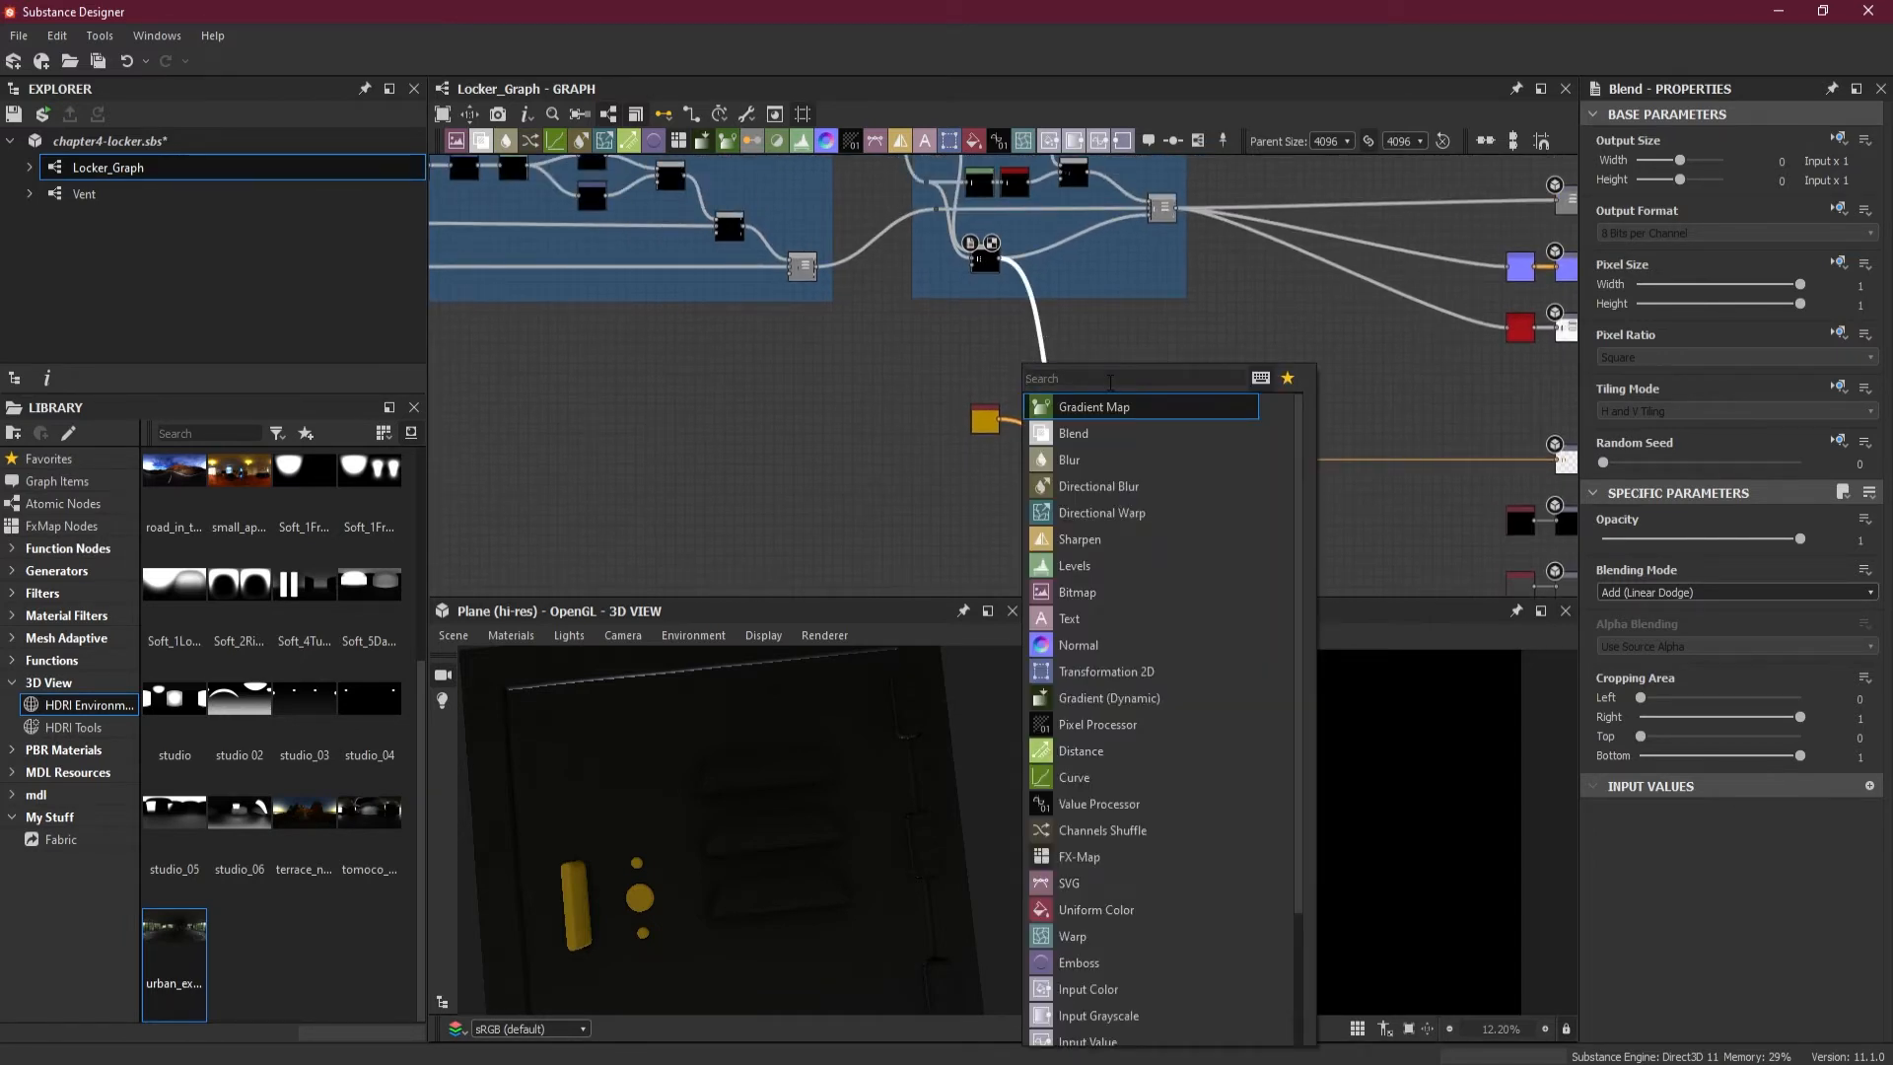
pyautogui.write('inv')
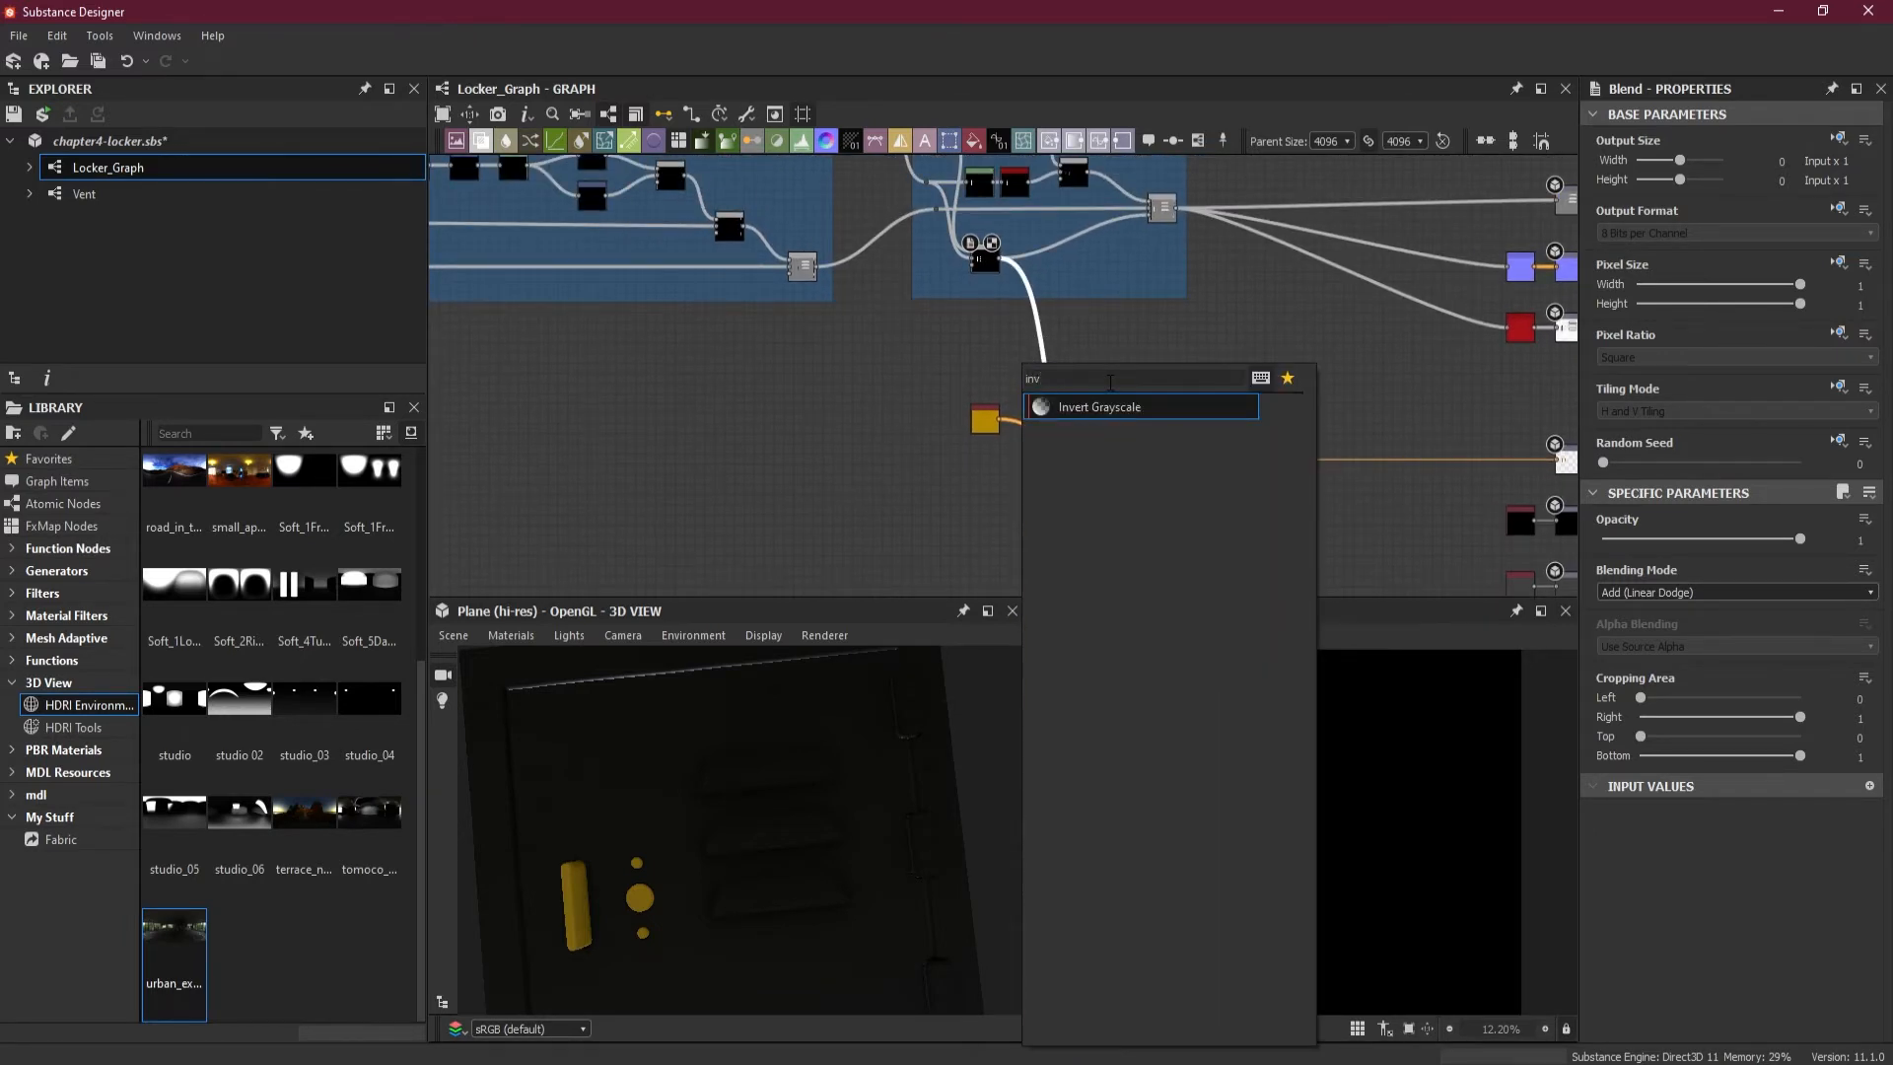
pyautogui.click(1118, 406)
pyautogui.scroll(2, 1063, 402)
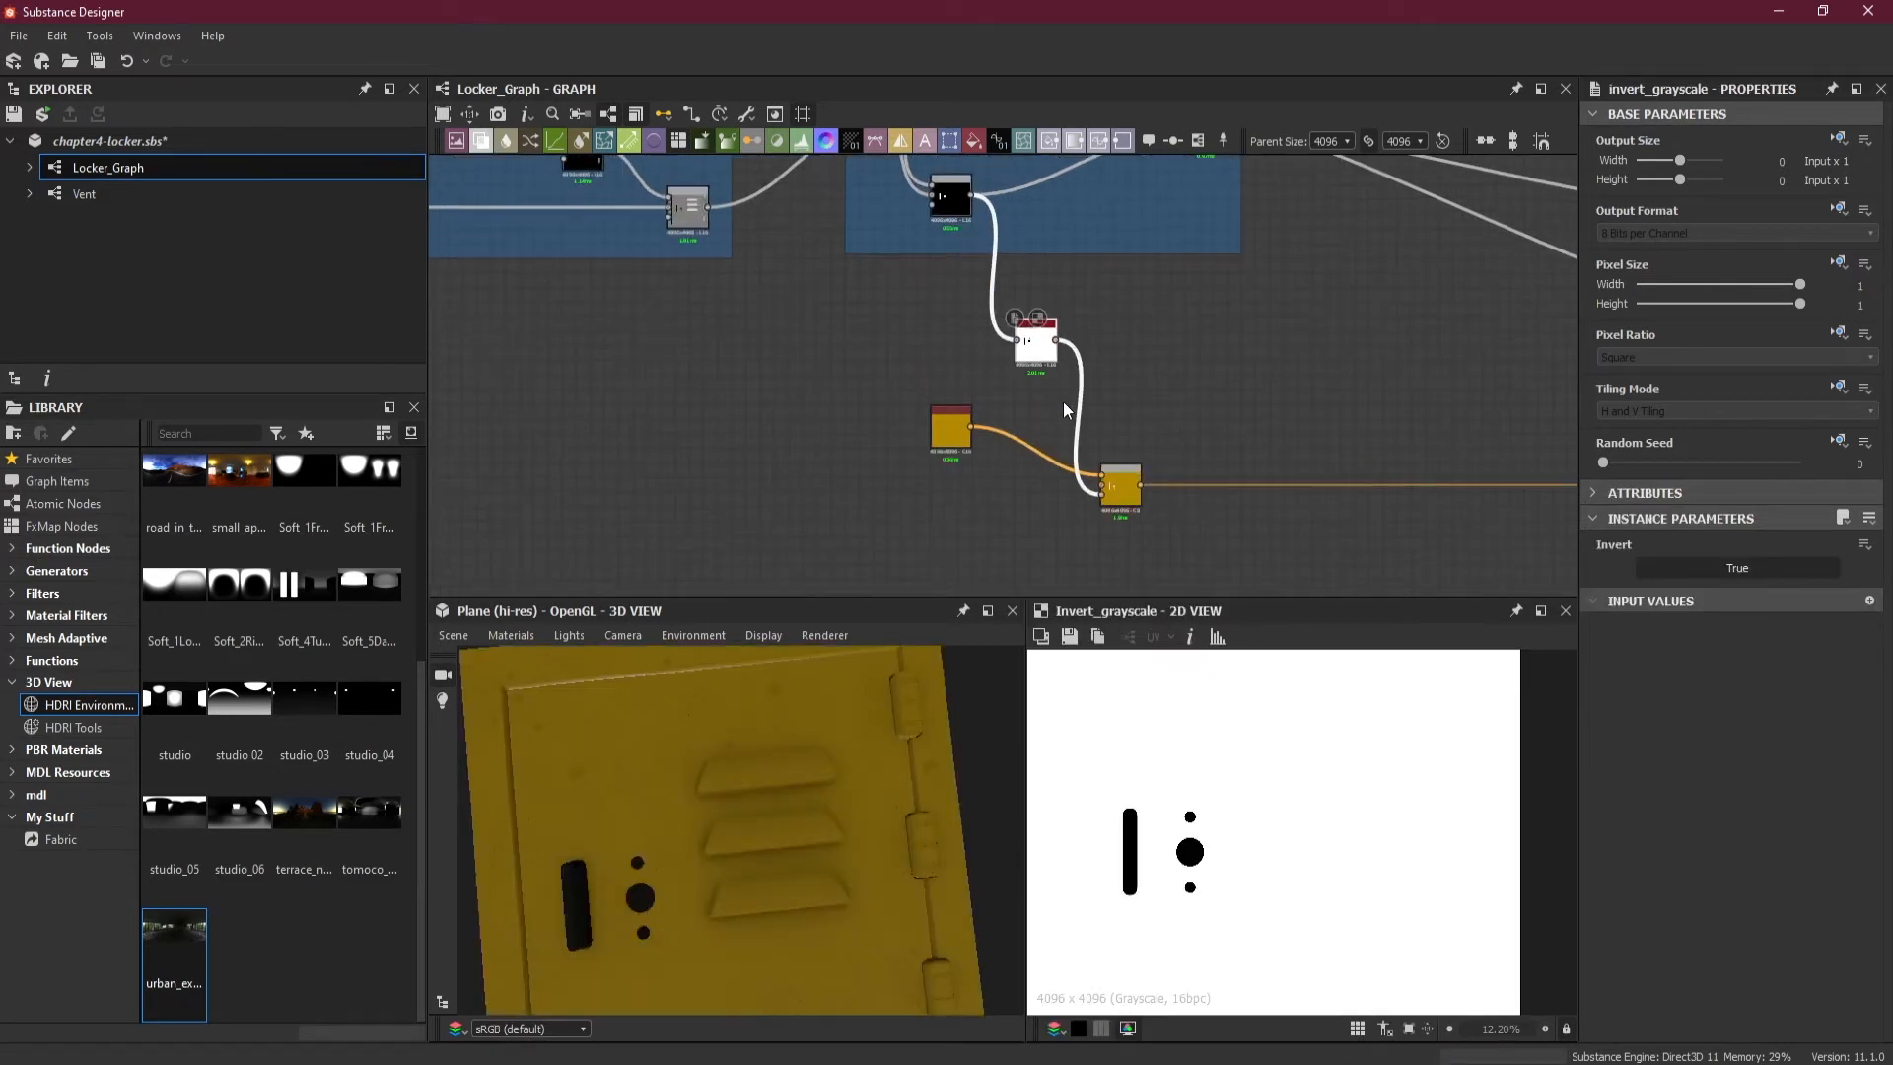
pyautogui.moveTo(1026, 344); pyautogui.dragTo(916, 493)
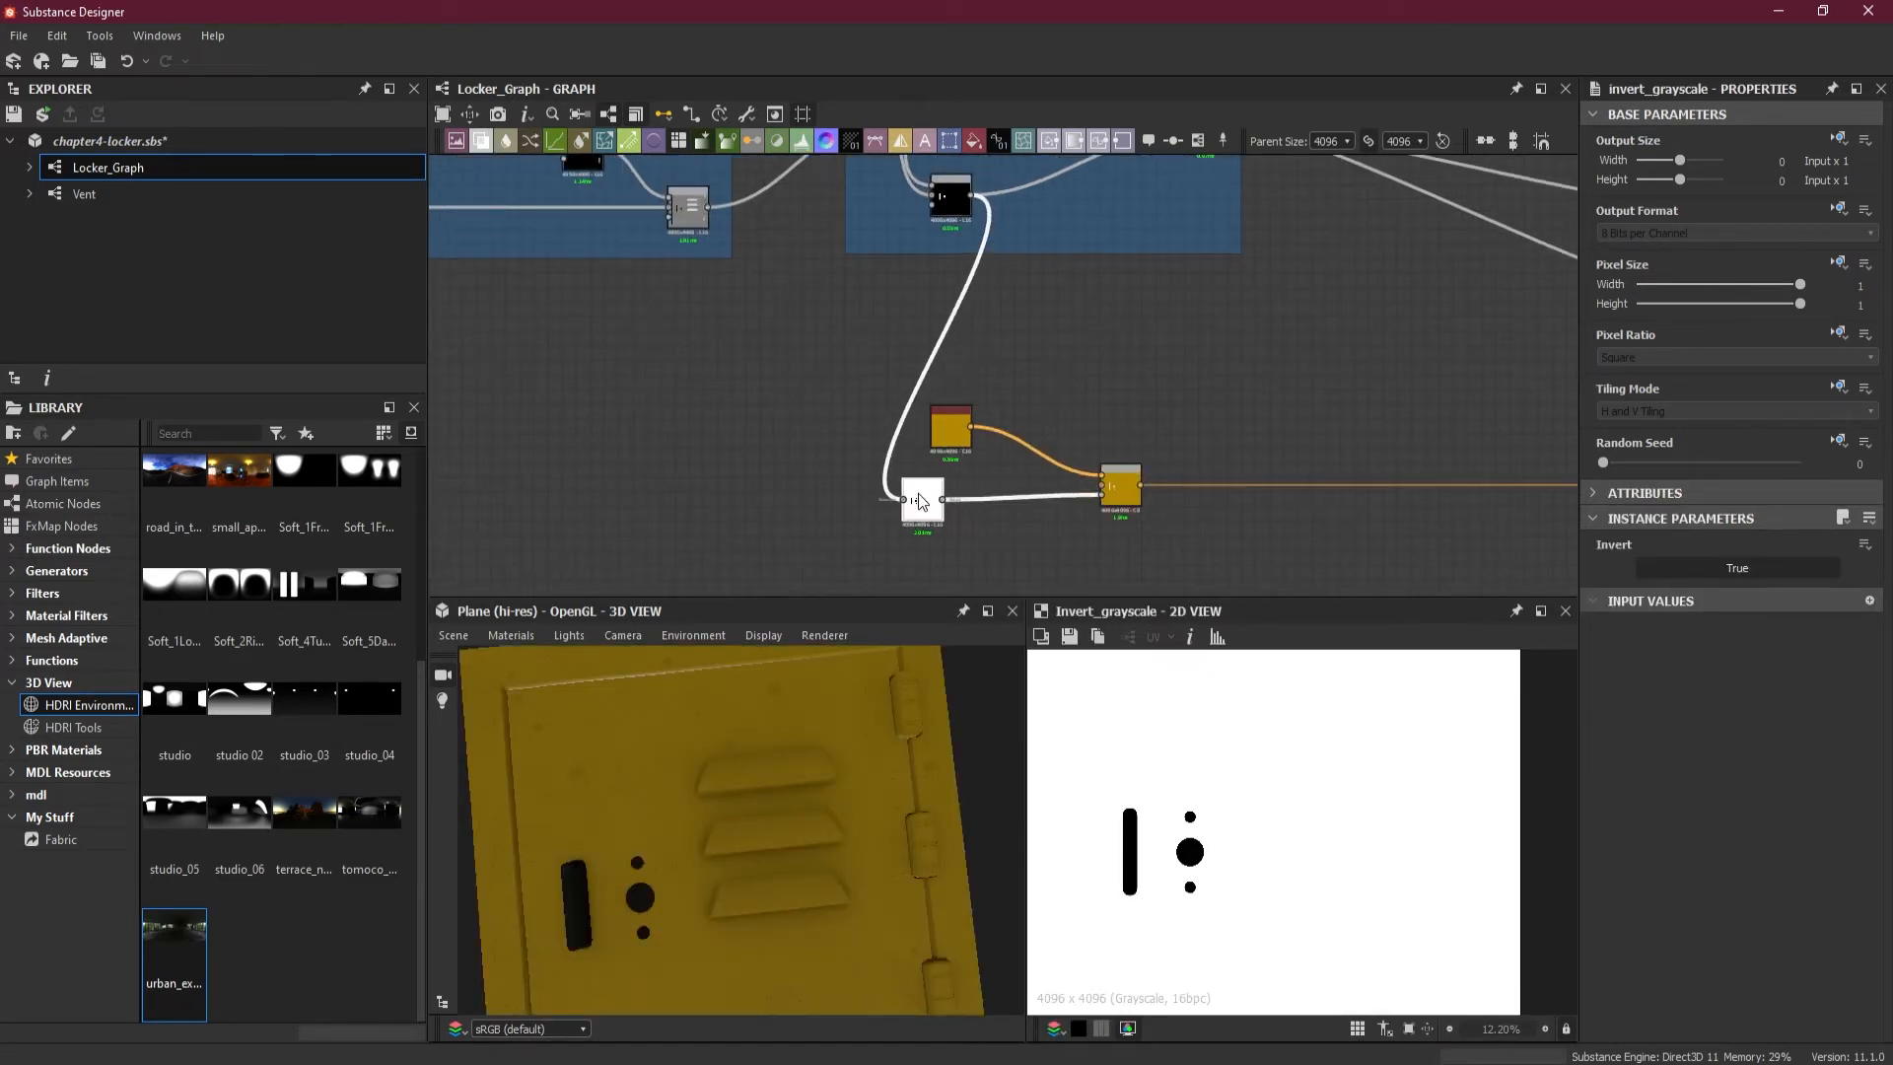
# - Move the Base Color node group and the three lower outputs to open space beyond the height, normal and ambient occlusion outputs
pyautogui.scroll(-2, 981, 481)
pyautogui.moveTo(1094, 450); pyautogui.dragTo(948, 400, button='middle')
pyautogui.scroll(-3, 1006, 340)
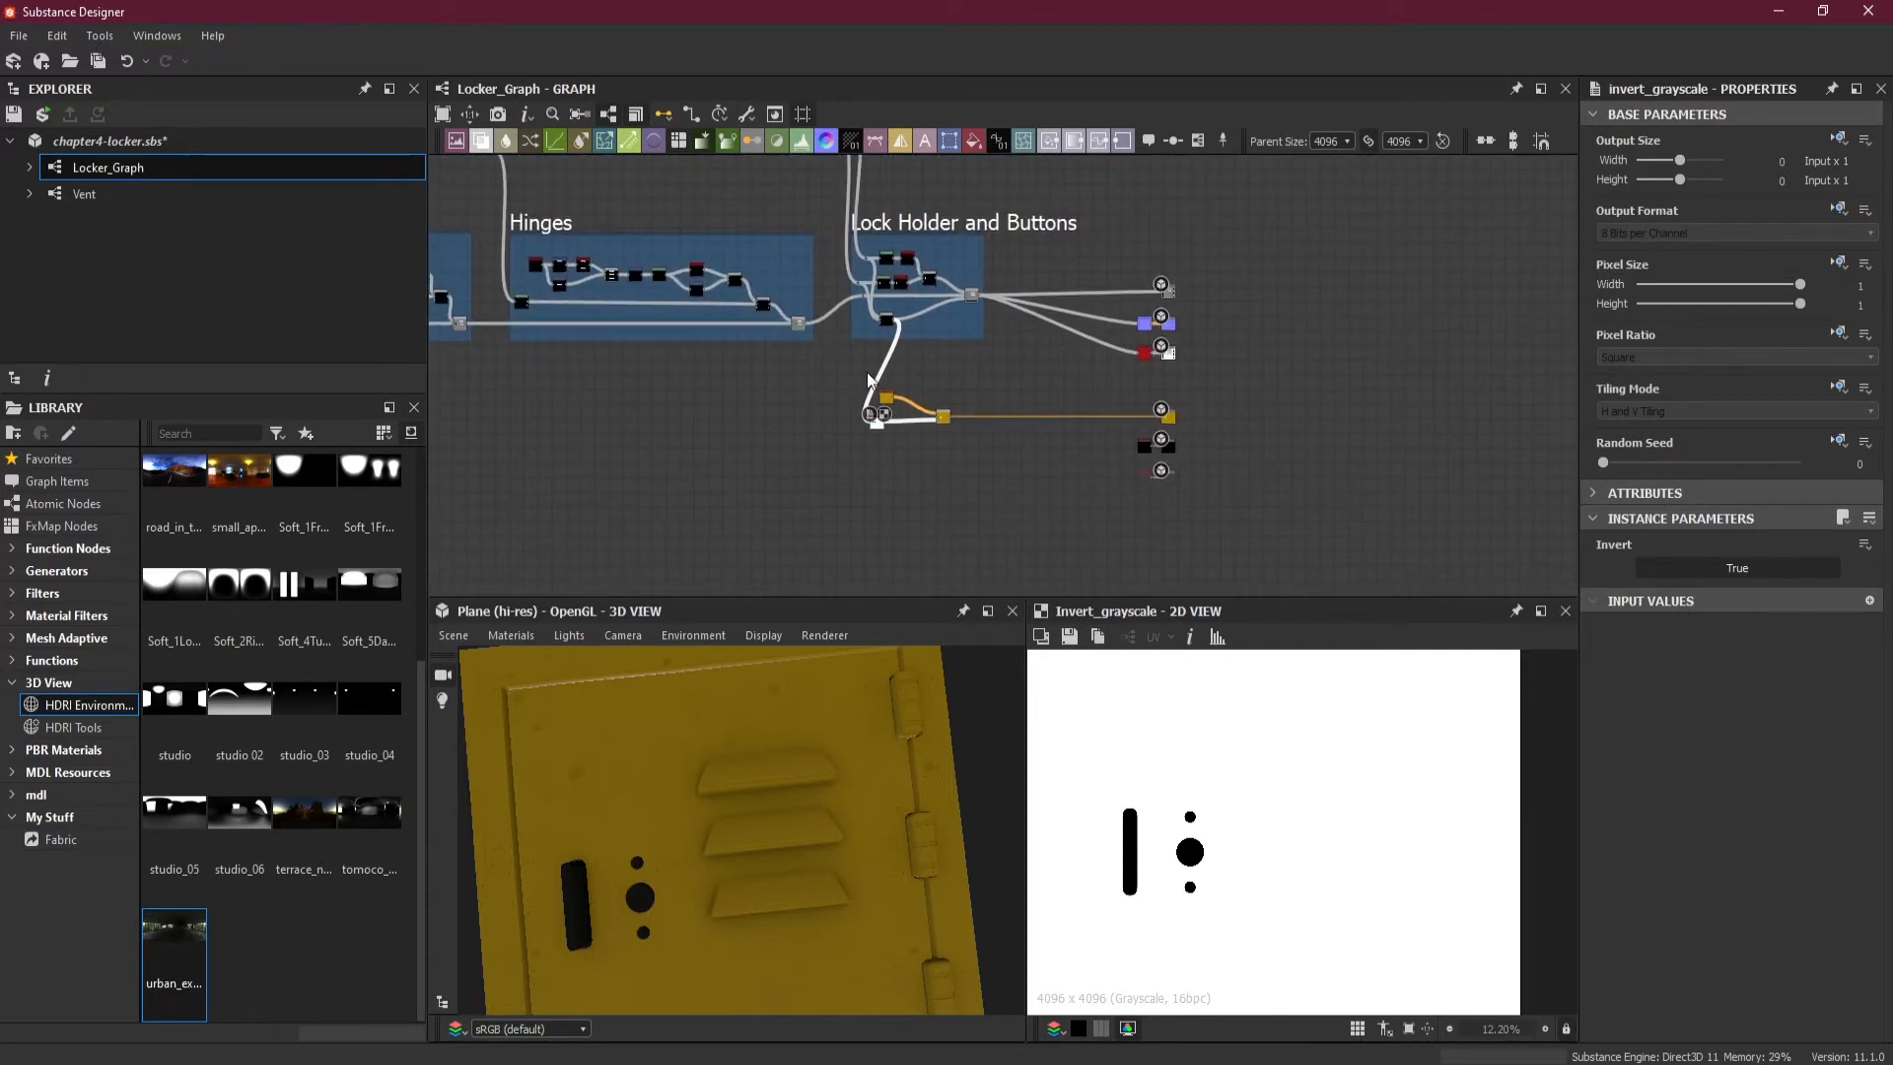
pyautogui.moveTo(851, 369); pyautogui.dragTo(1205, 508)
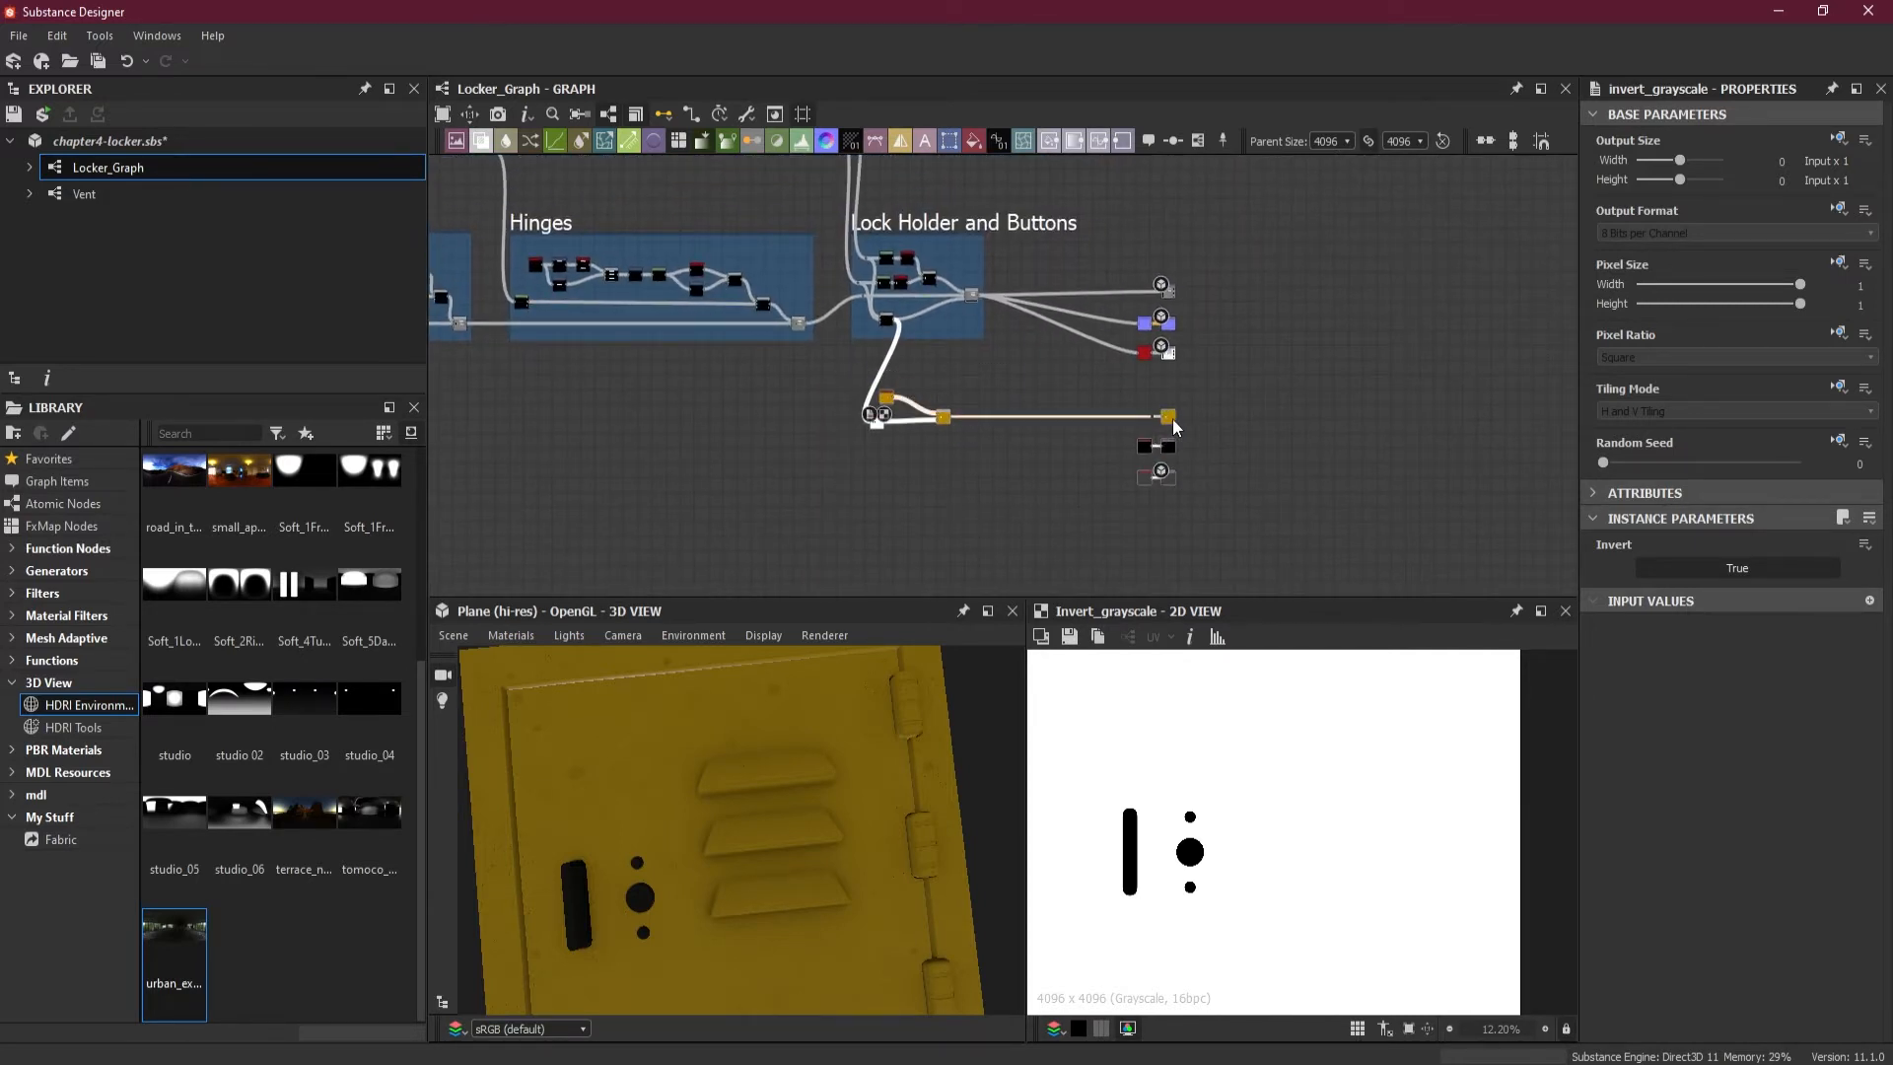
pyautogui.moveTo(1173, 418); pyautogui.dragTo(1552, 259)
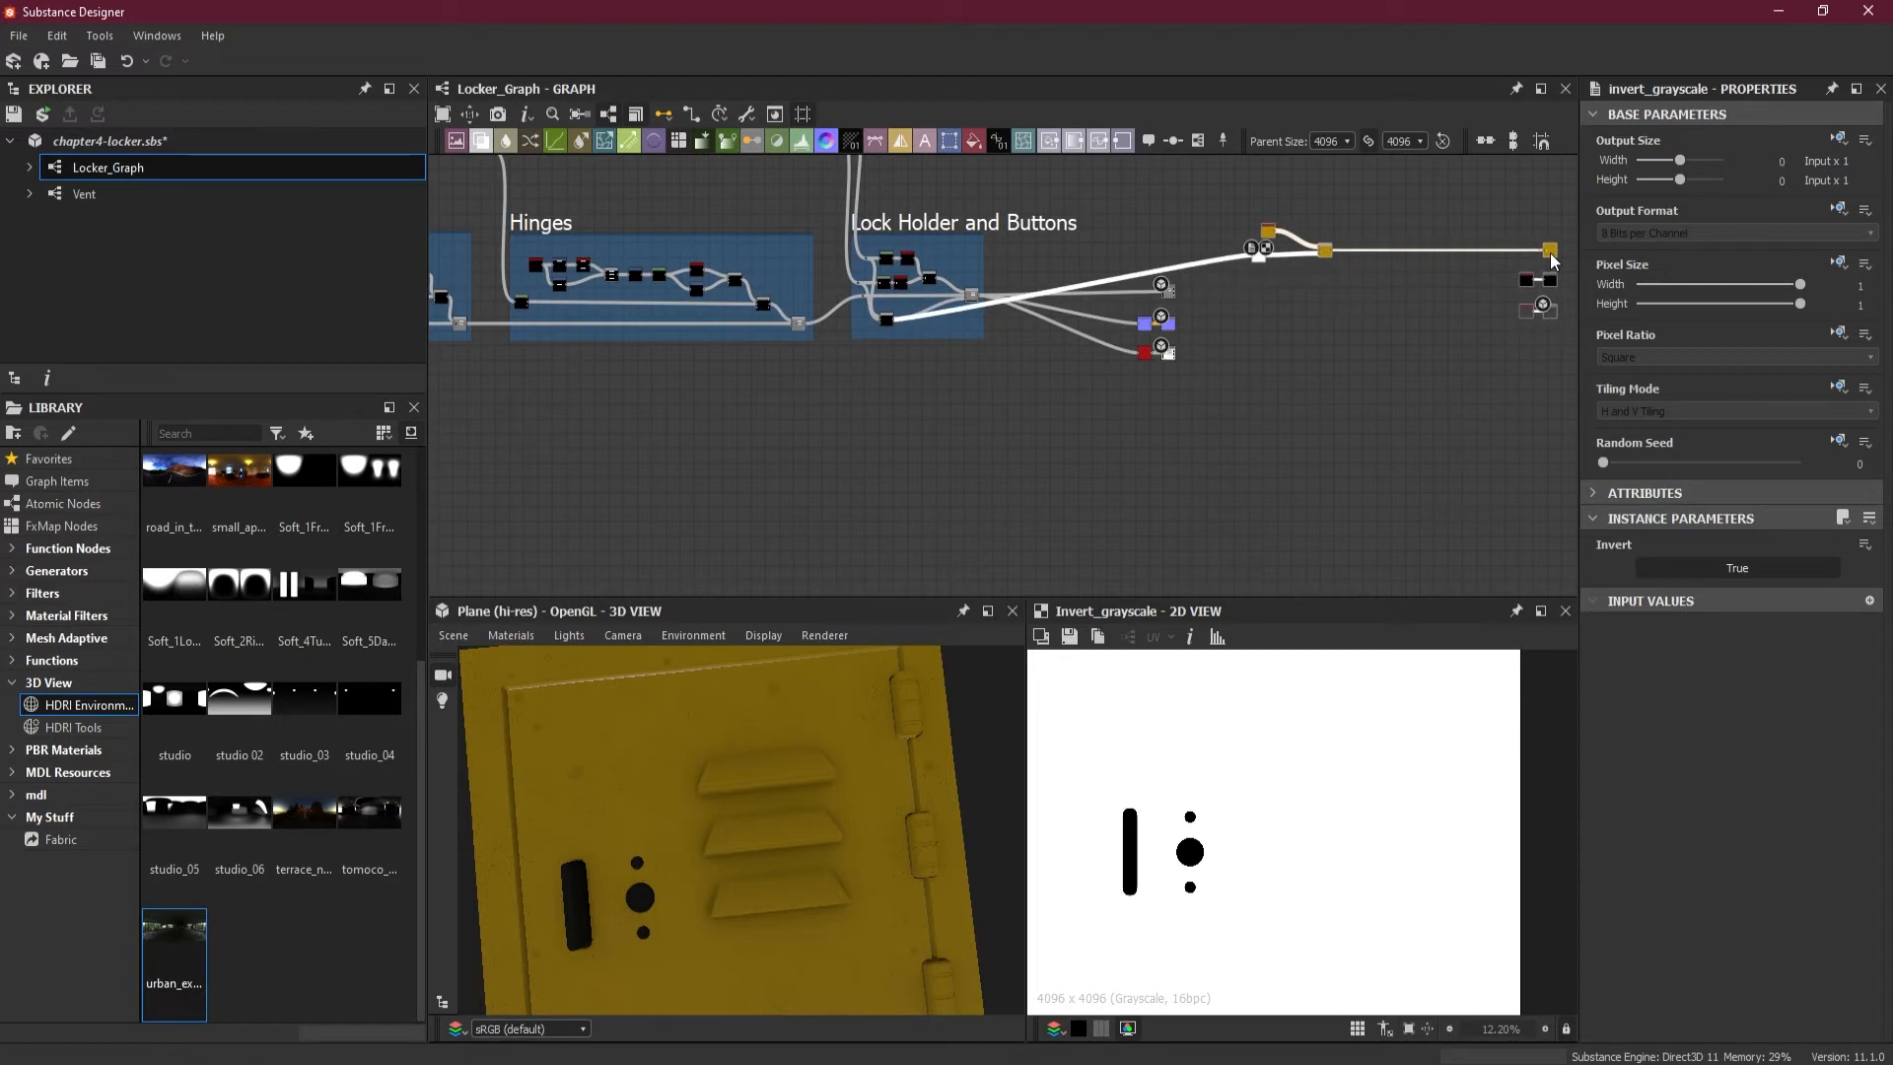
# - Move the height, normal and ambient occlusion output nodes closer to the Lock Holder and Buttons section
pyautogui.moveTo(1182, 295); pyautogui.dragTo(1249, 371, button='middle')
pyautogui.scroll(1, 1287, 366)
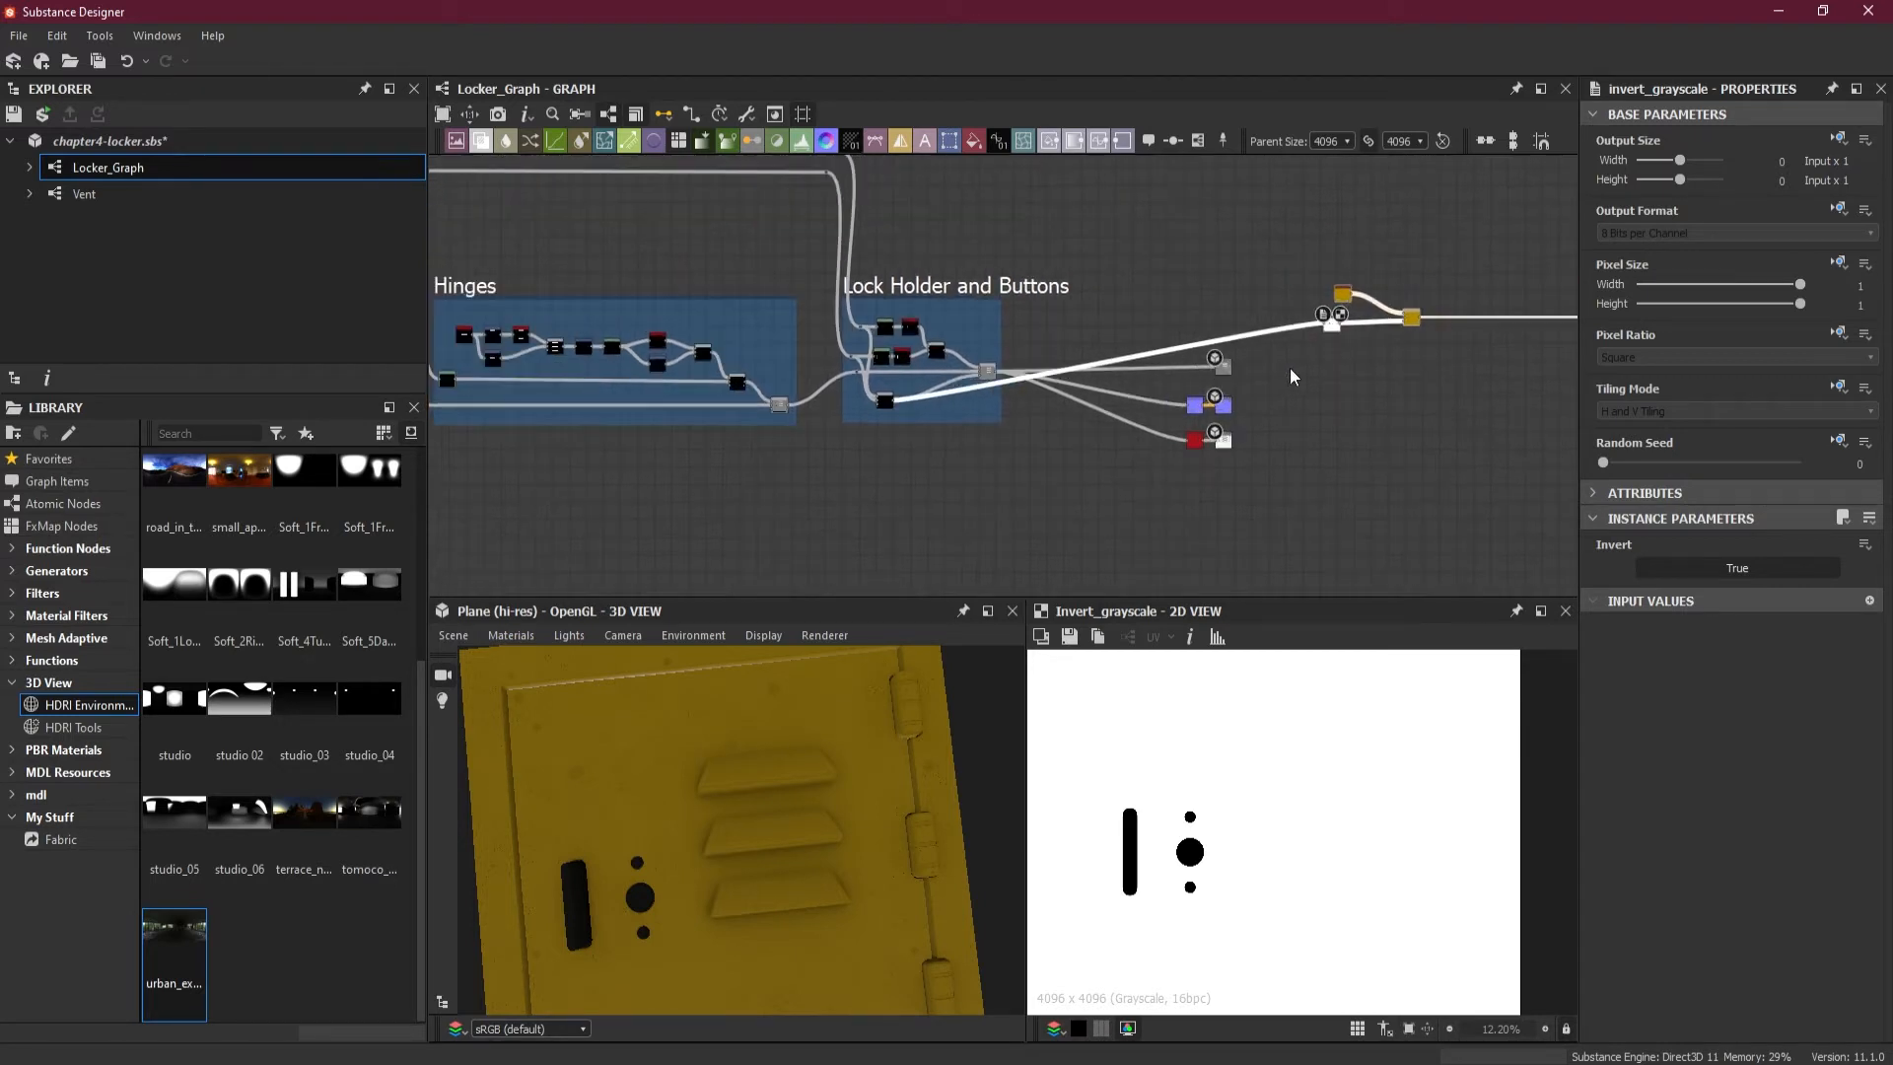
pyautogui.moveTo(1271, 332); pyautogui.dragTo(1193, 457)
pyautogui.moveTo(1225, 363); pyautogui.dragTo(1096, 350)
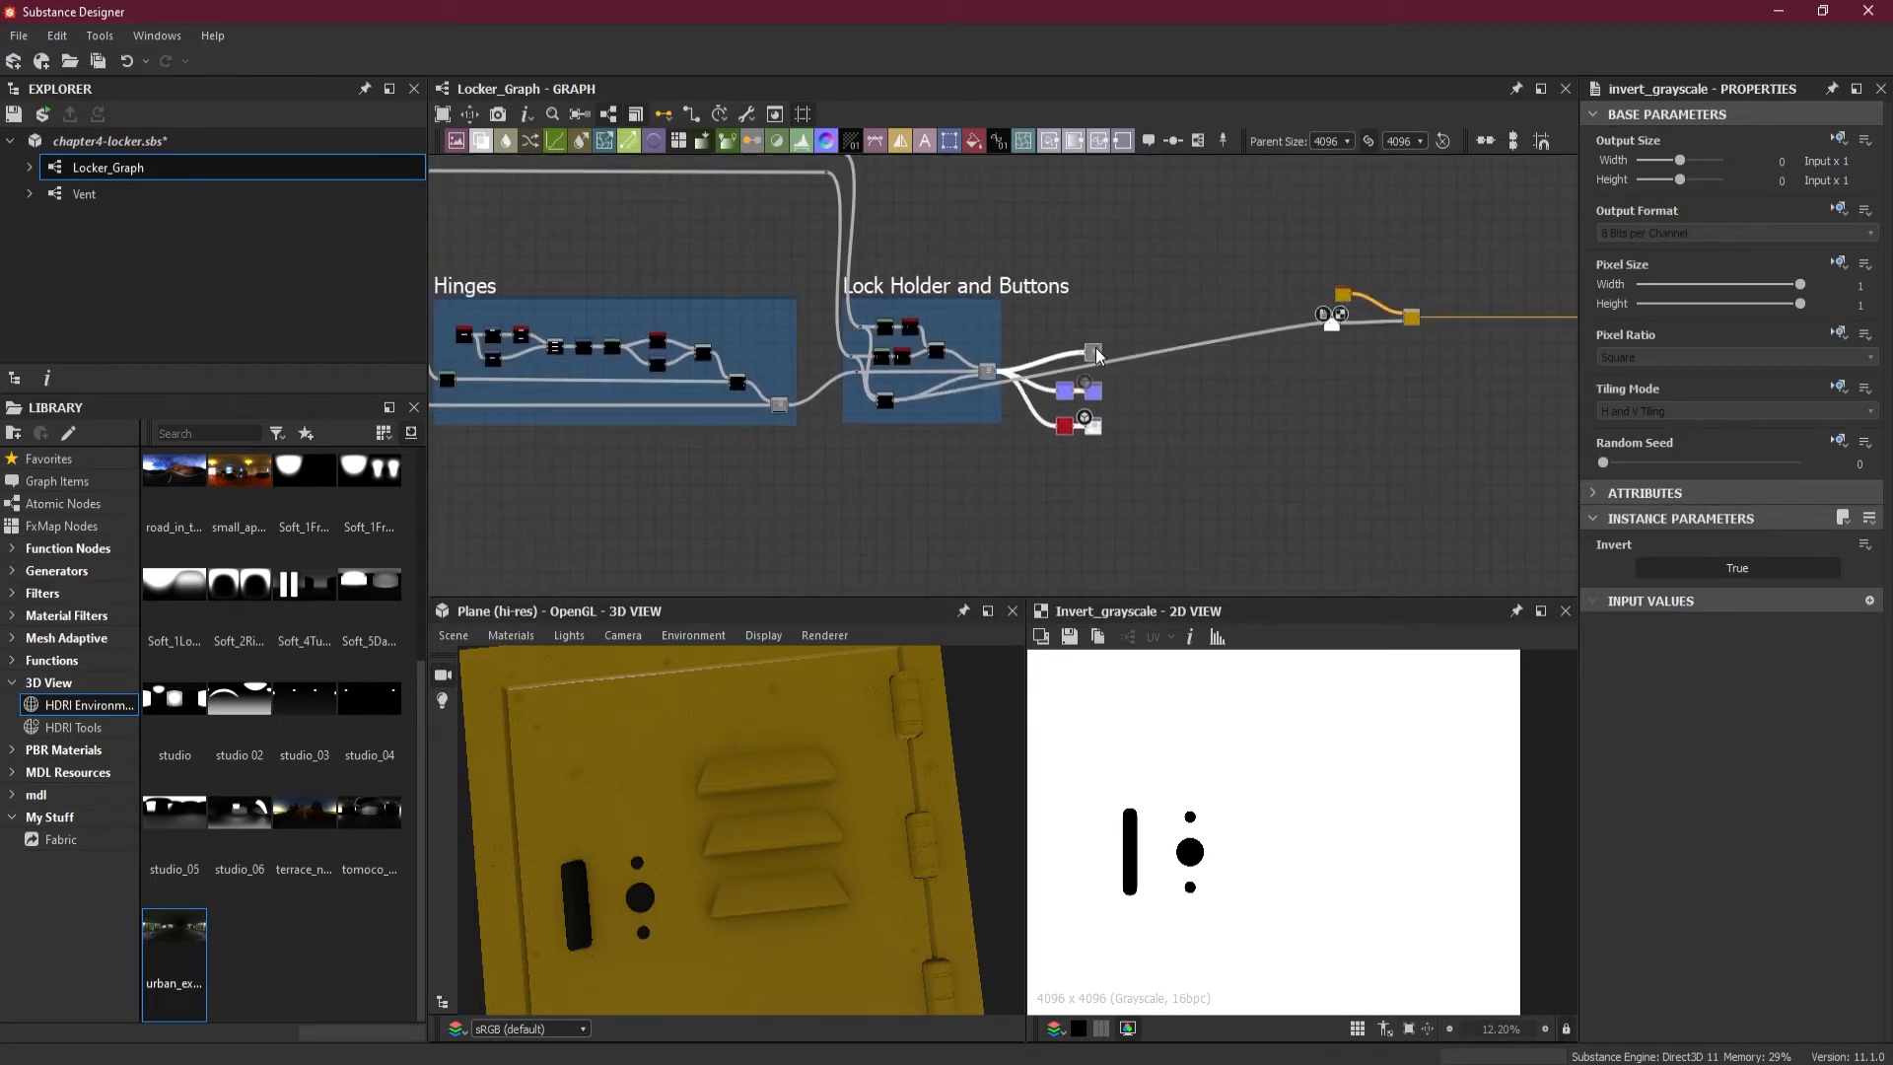
# - Add two Dot nodes to the mask link and route it beneath the outputs to the Invert Grayscale node
pyautogui.scroll(3, 1081, 340)
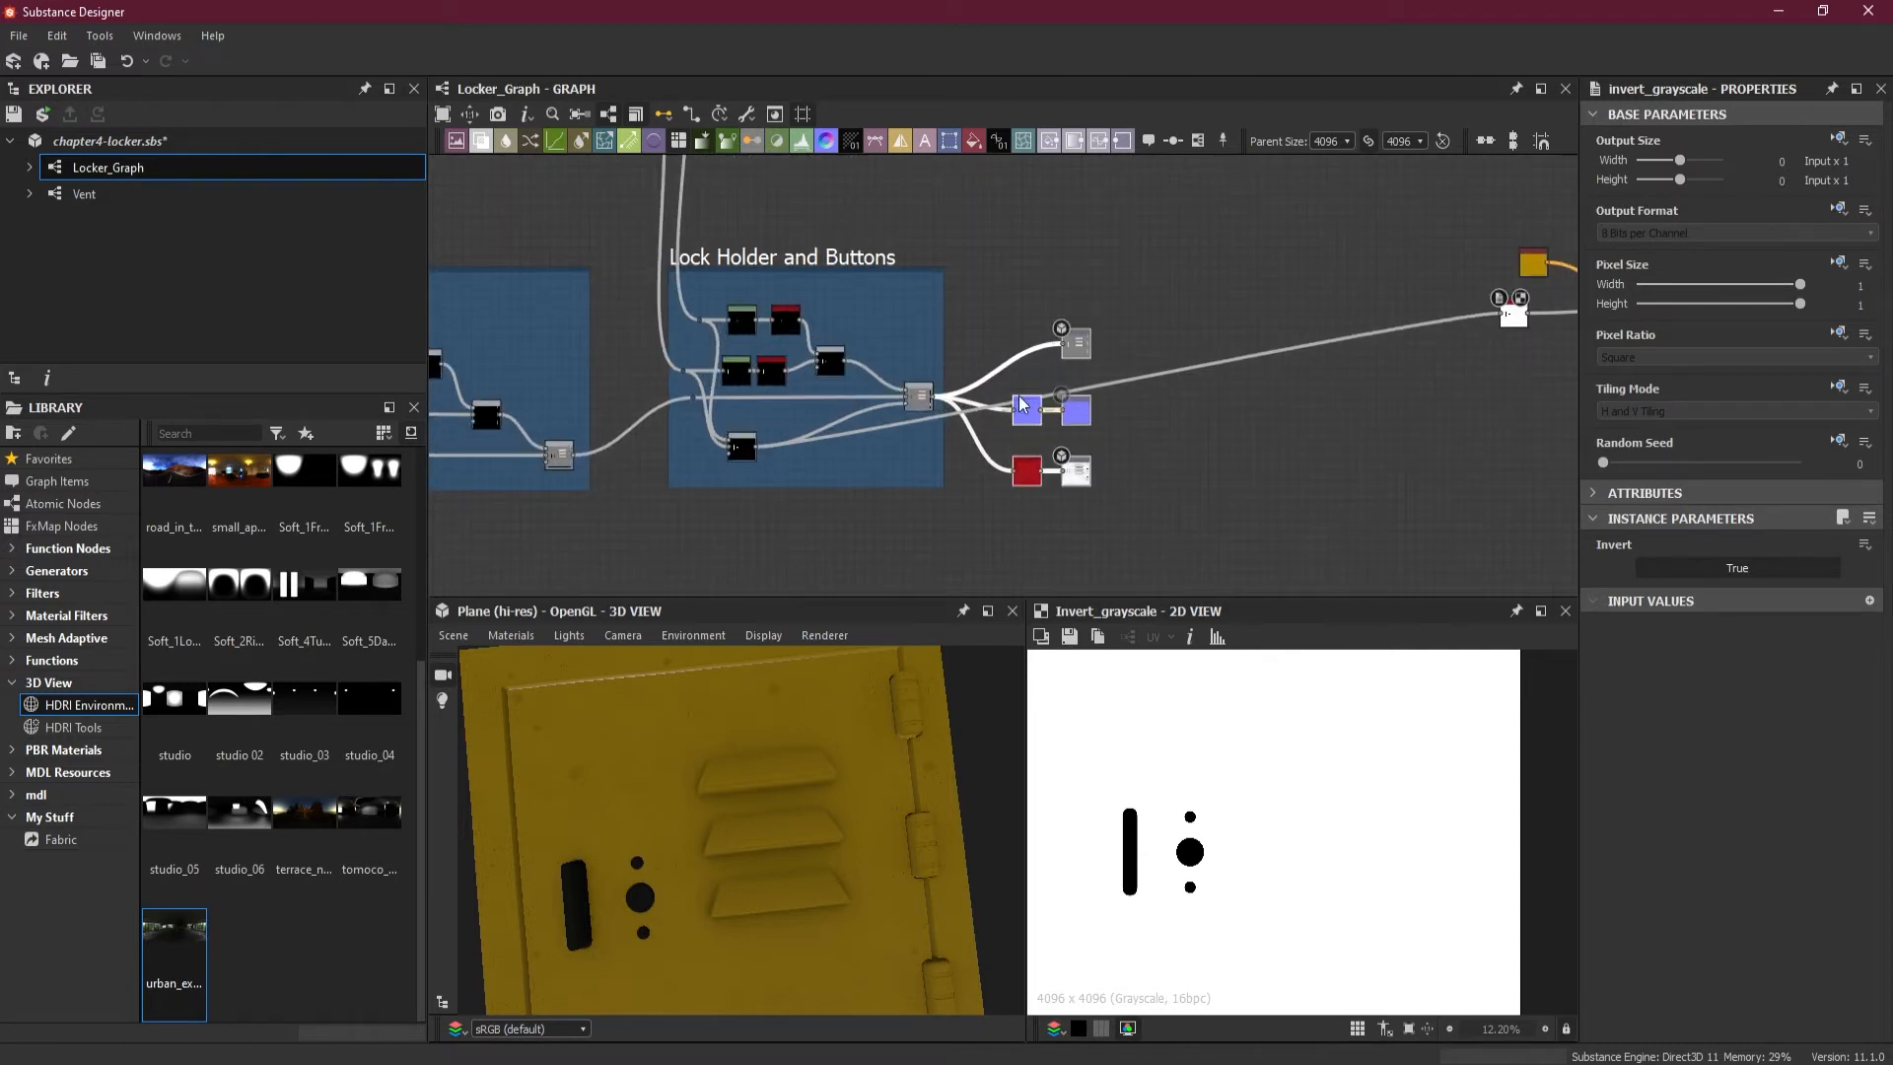
pyautogui.doubleClick(828, 435)
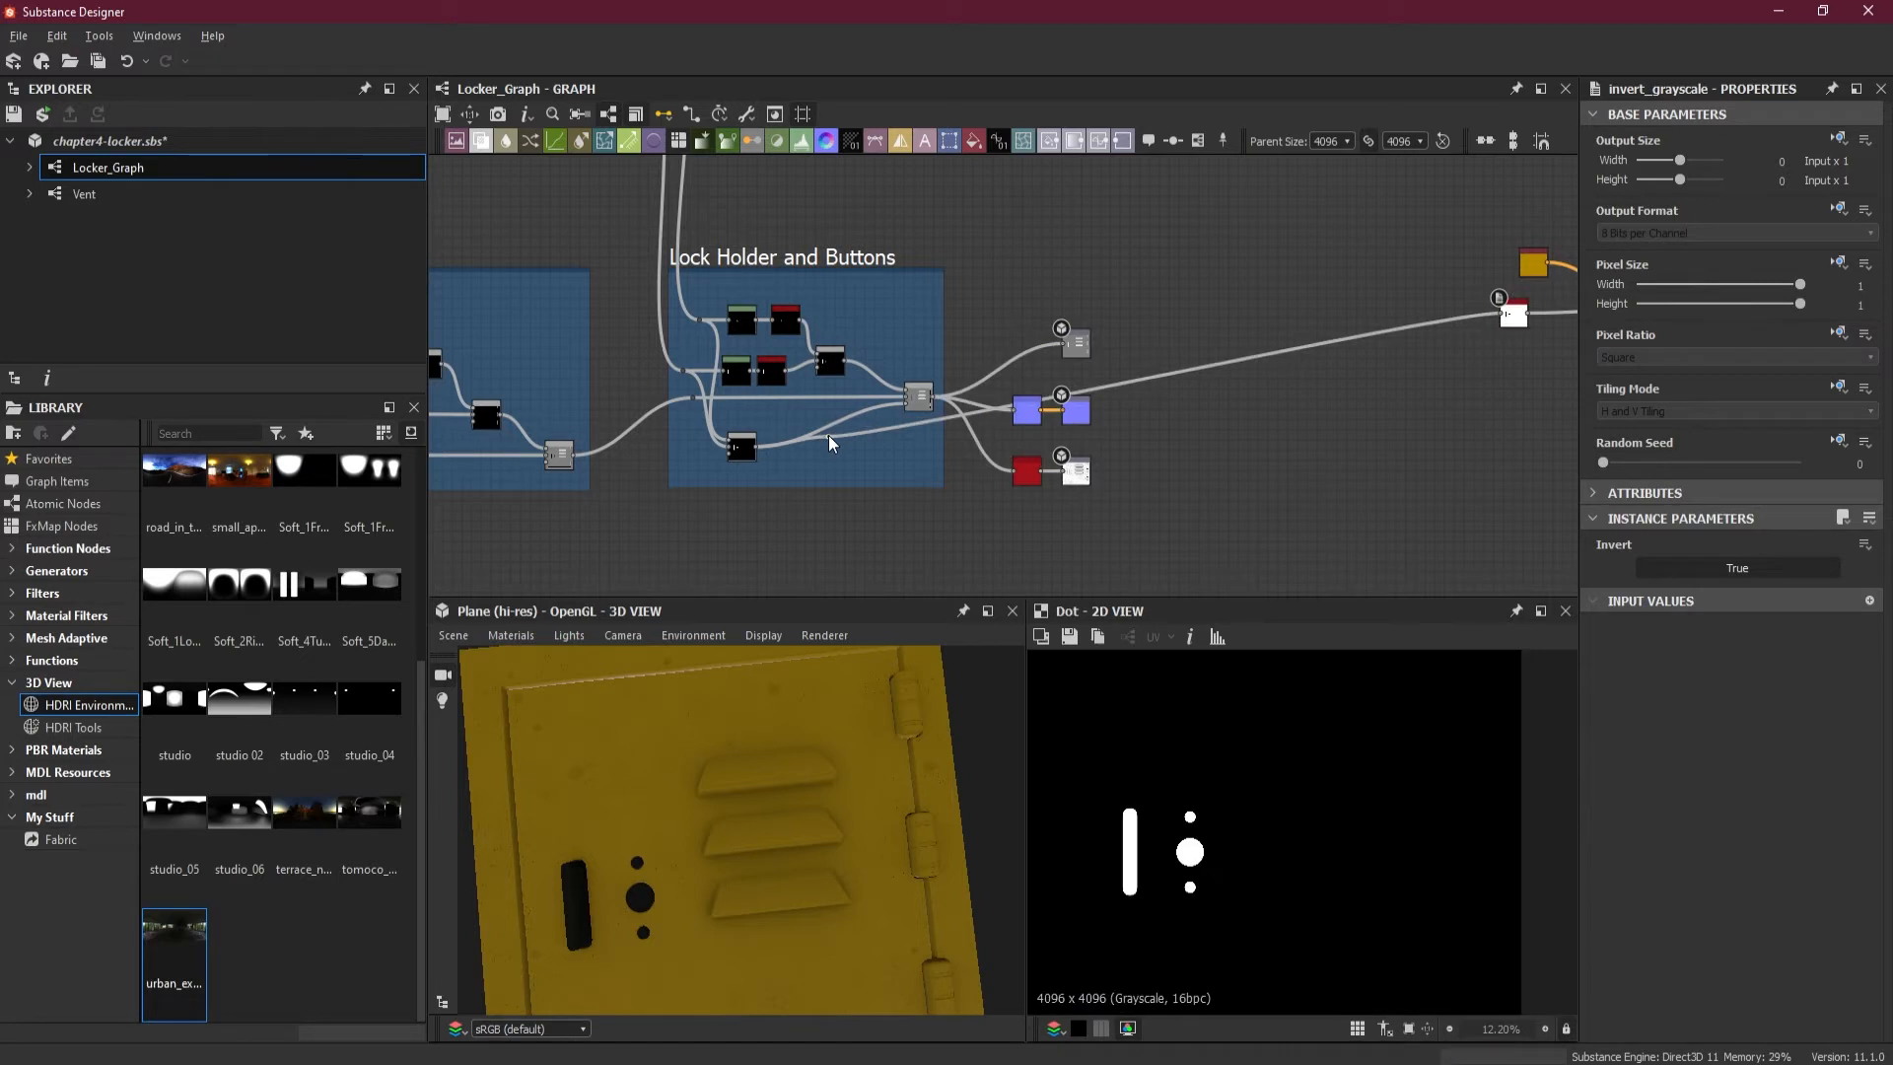
pyautogui.moveTo(828, 434); pyautogui.dragTo(778, 525)
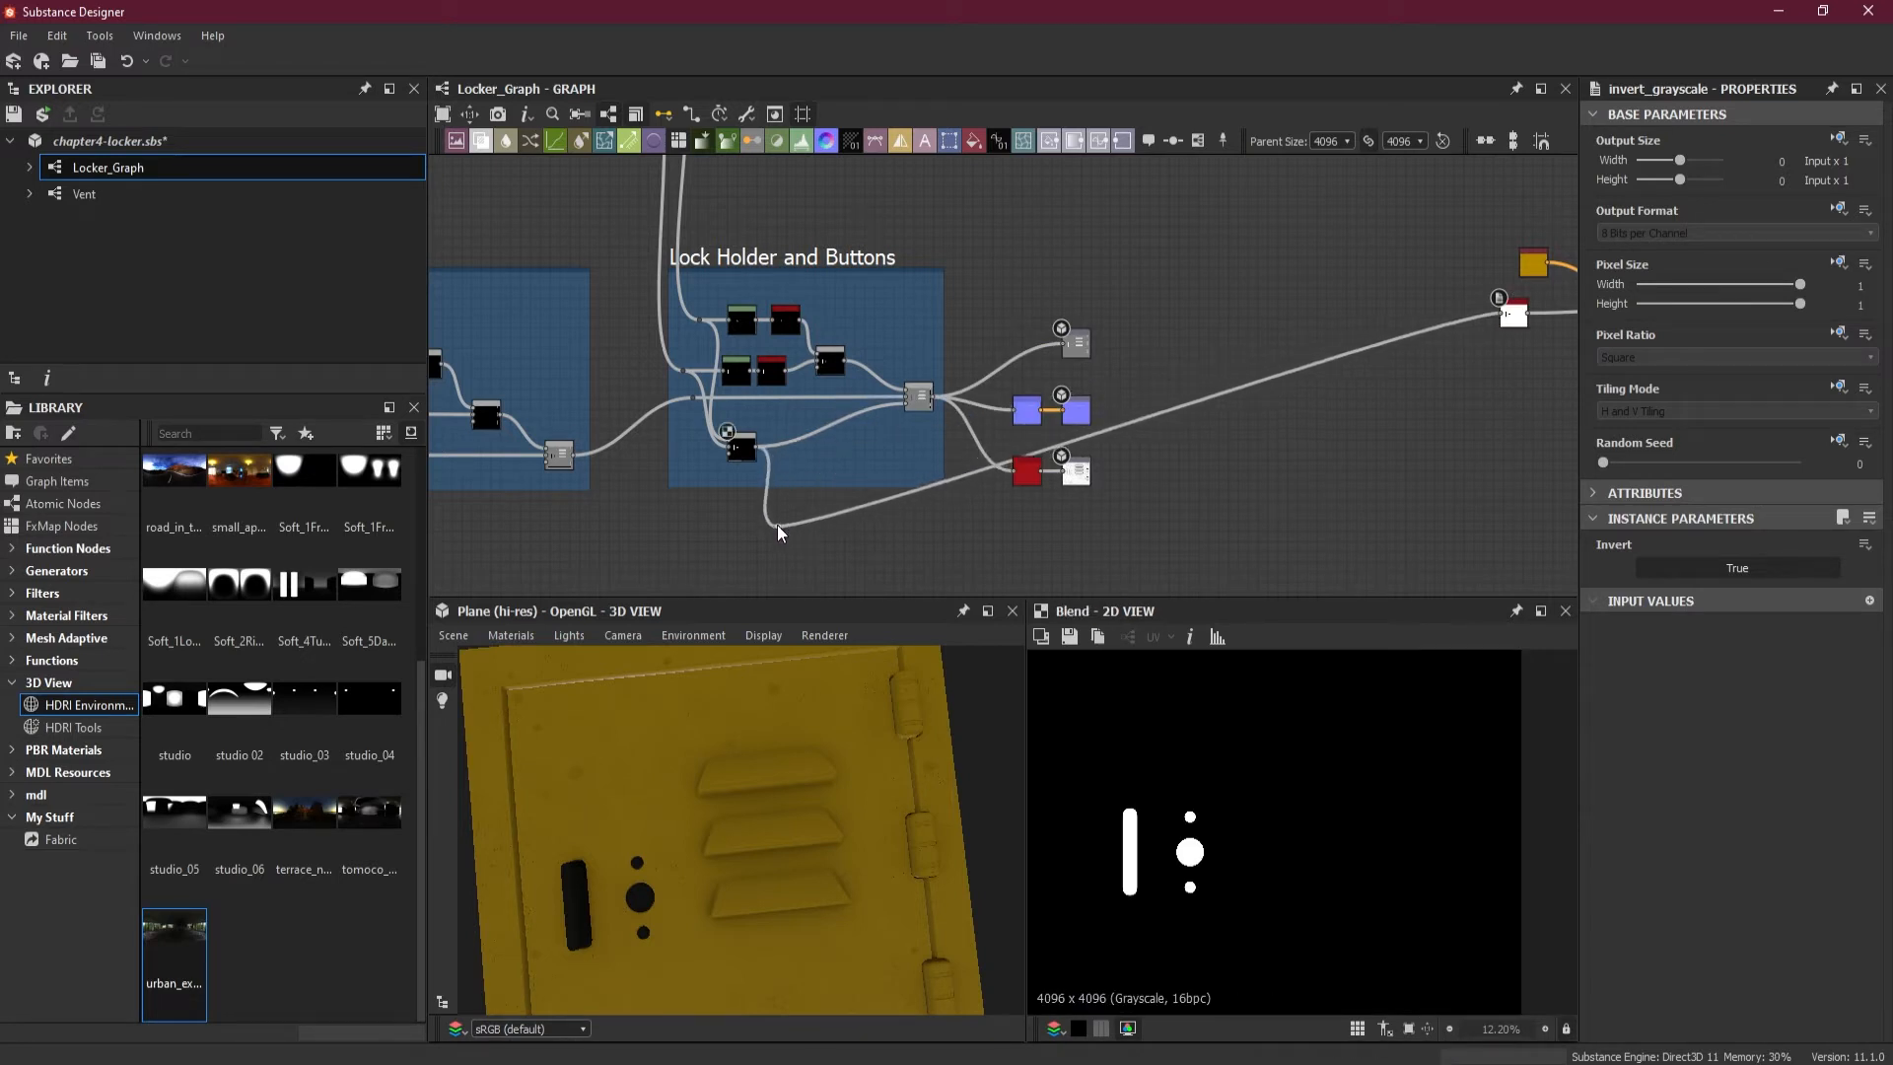
pyautogui.doubleClick(1452, 323)
pyautogui.moveTo(1452, 321); pyautogui.dragTo(1467, 511)
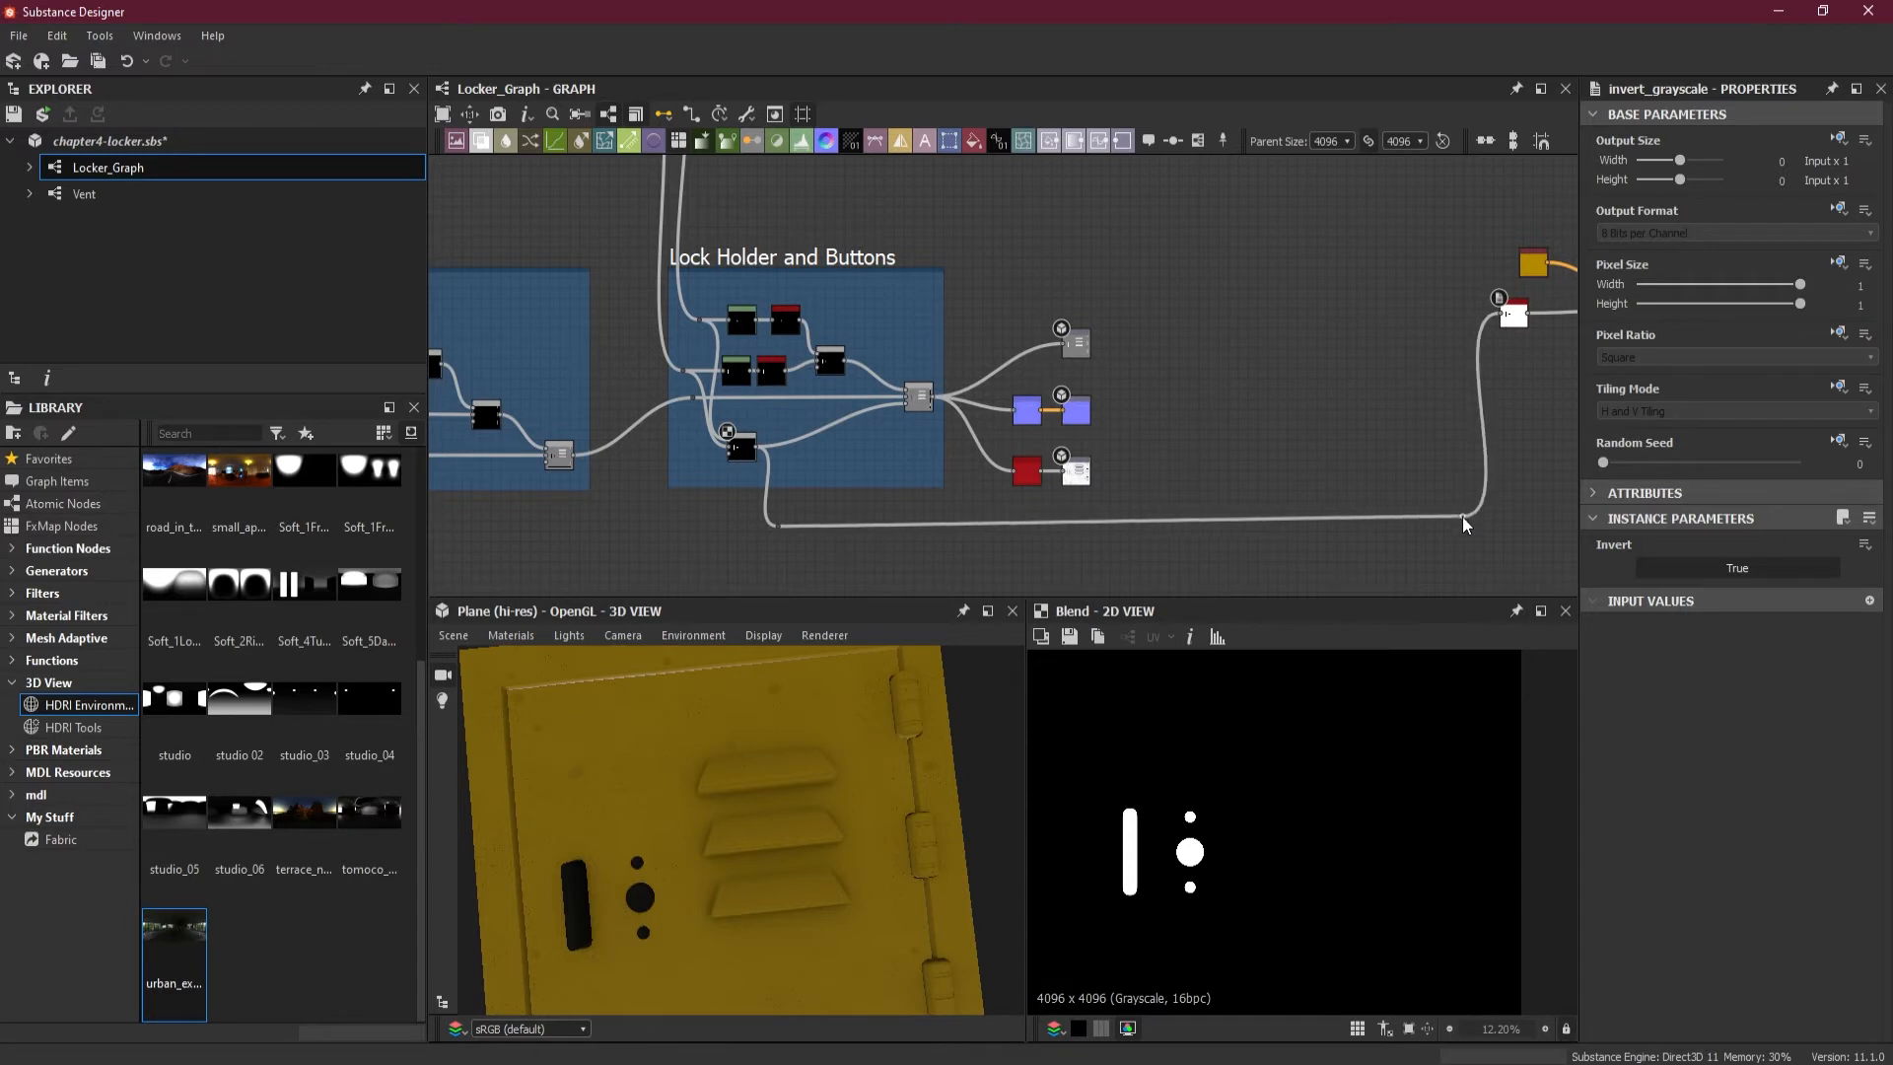
# - Select the Base Color nodes and examine the layout of their branch and the neighbouring outputs
pyautogui.moveTo(1462, 517); pyautogui.dragTo(1149, 432, button='middle')
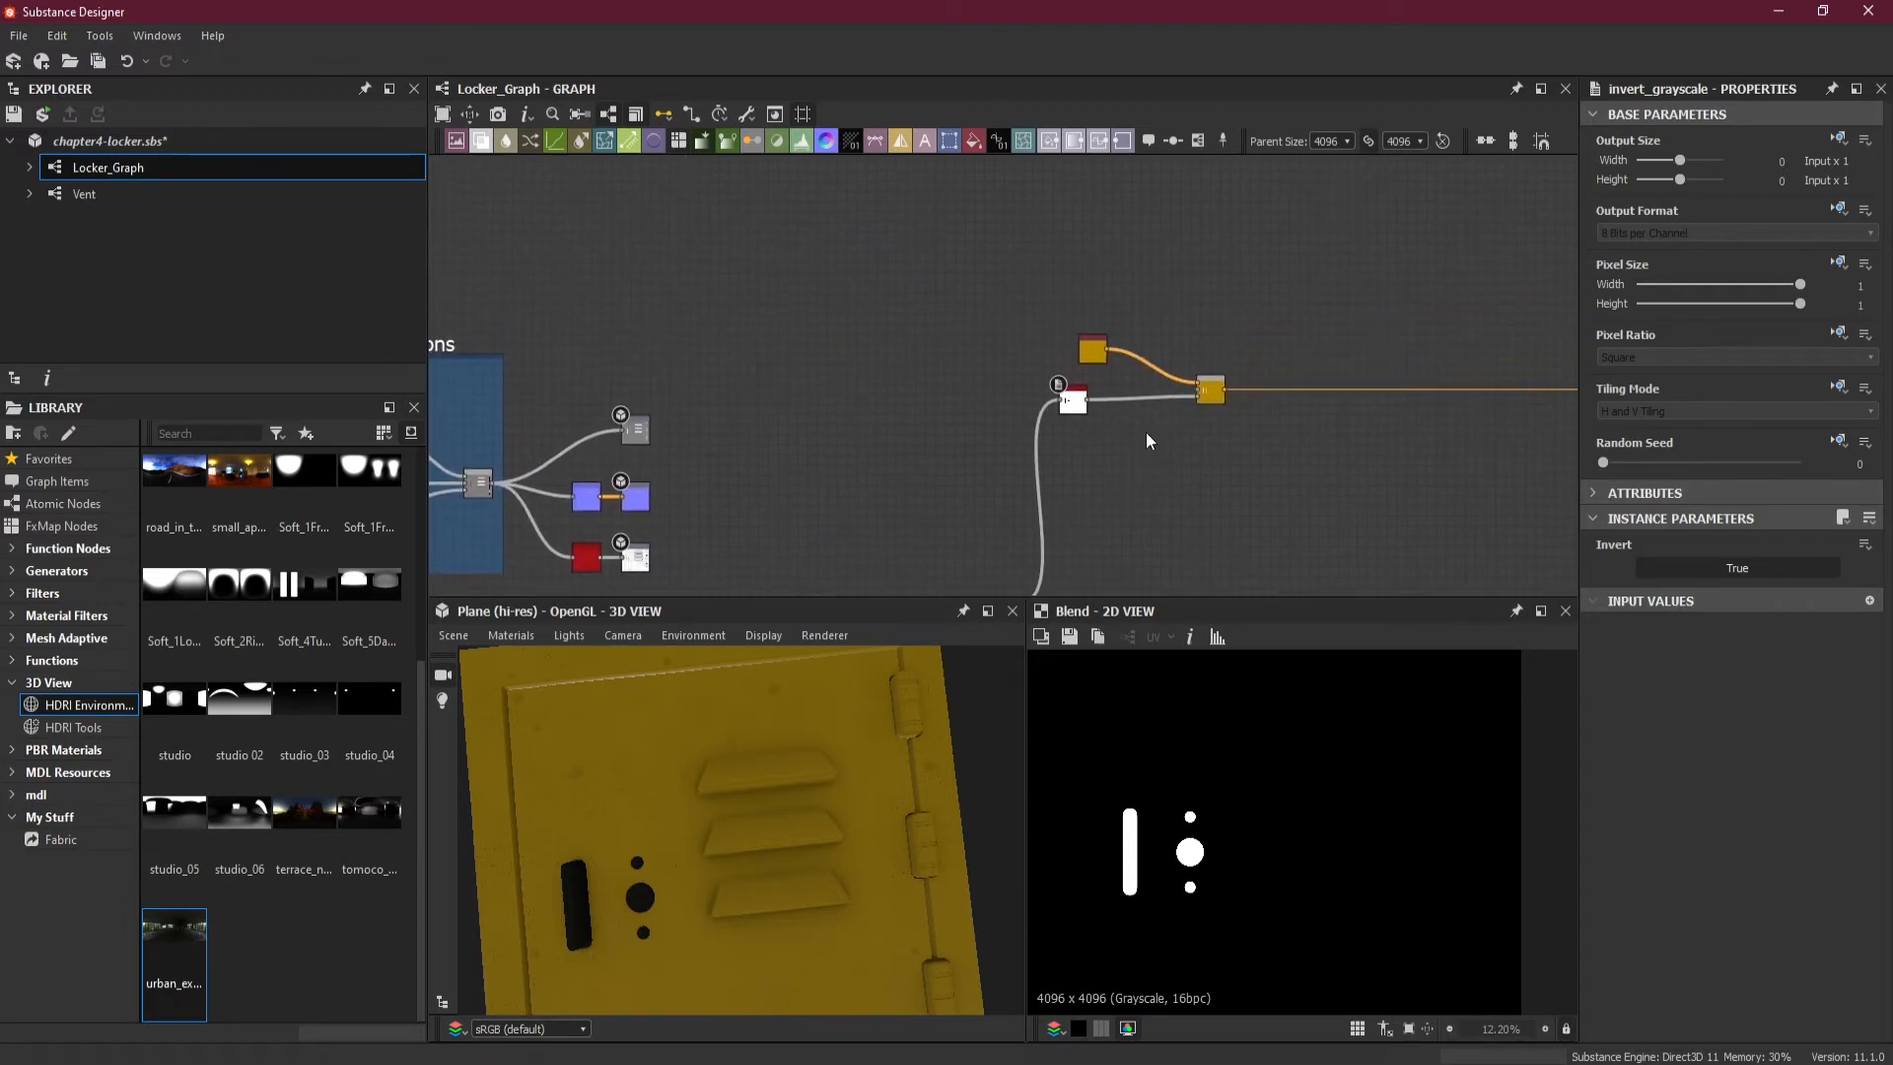
pyautogui.scroll(3, 1146, 431)
pyautogui.scroll(-3, 1114, 445)
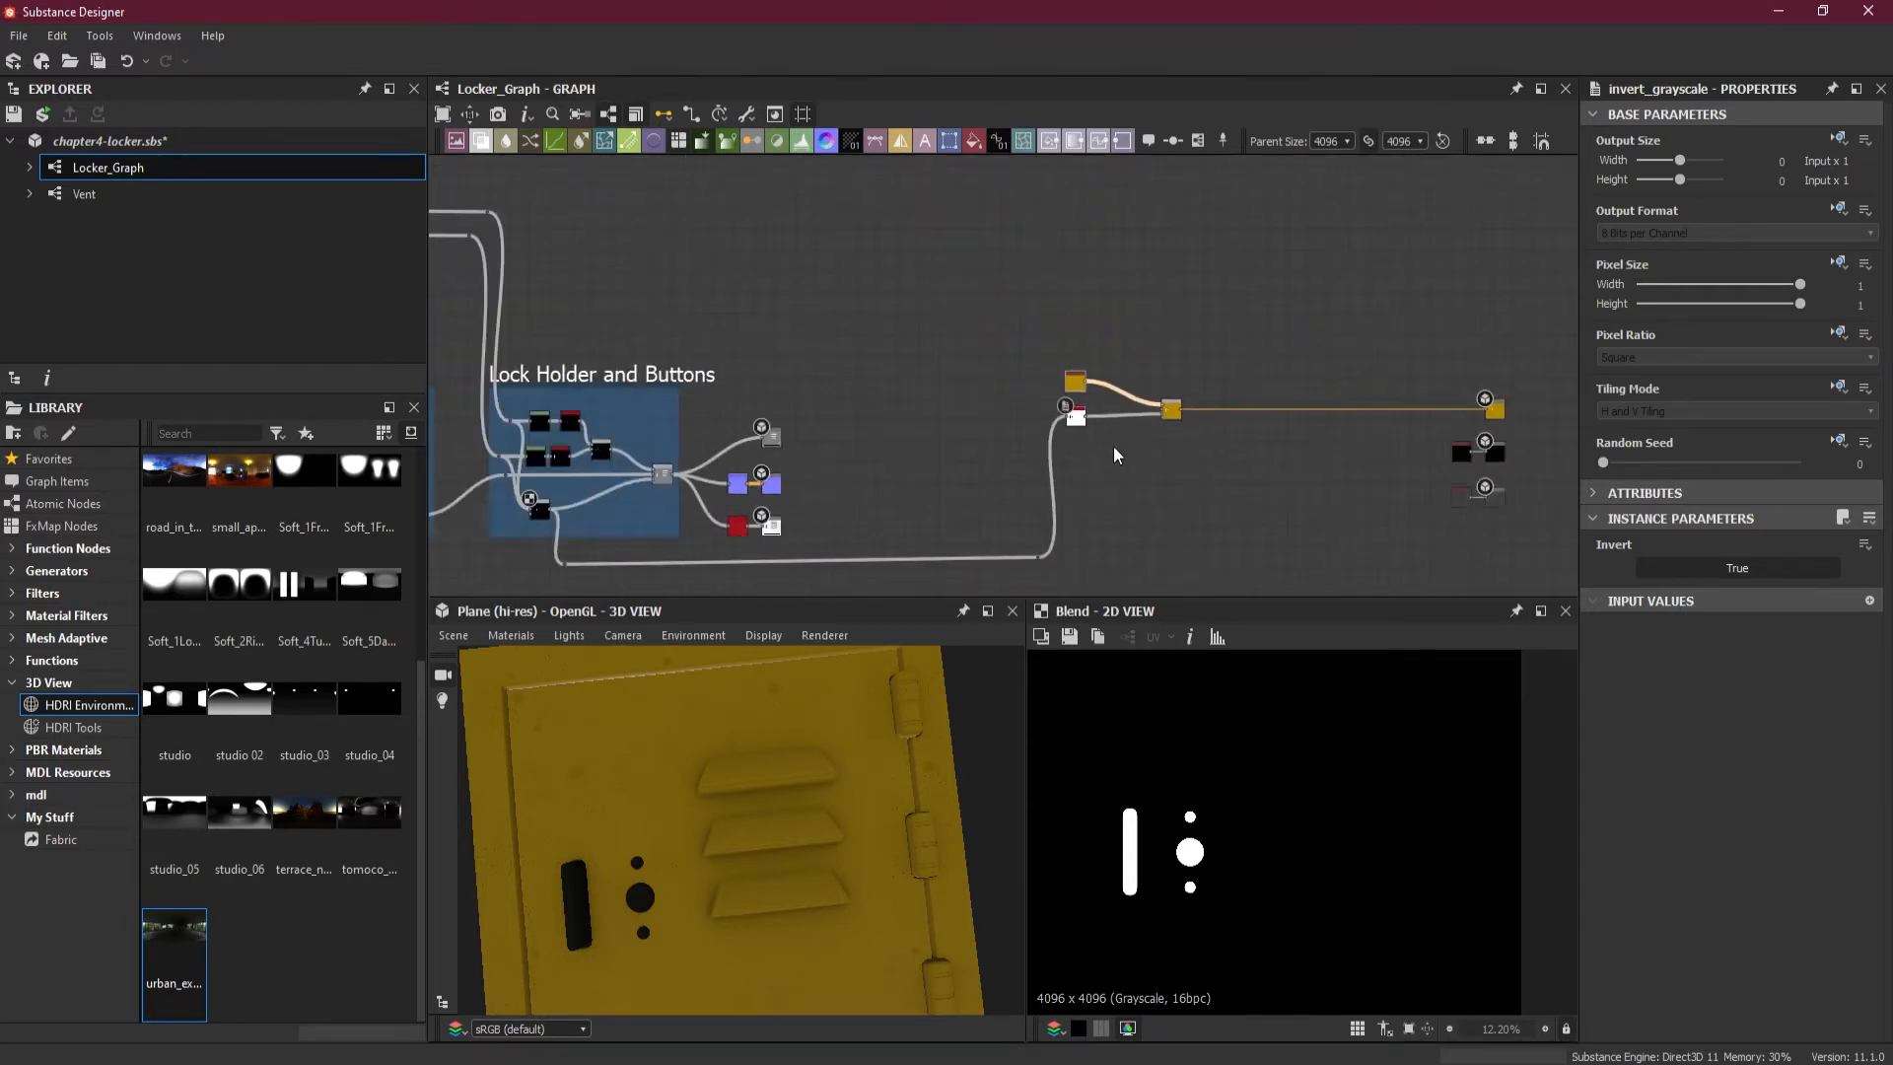
pyautogui.scroll(2, 1157, 489)
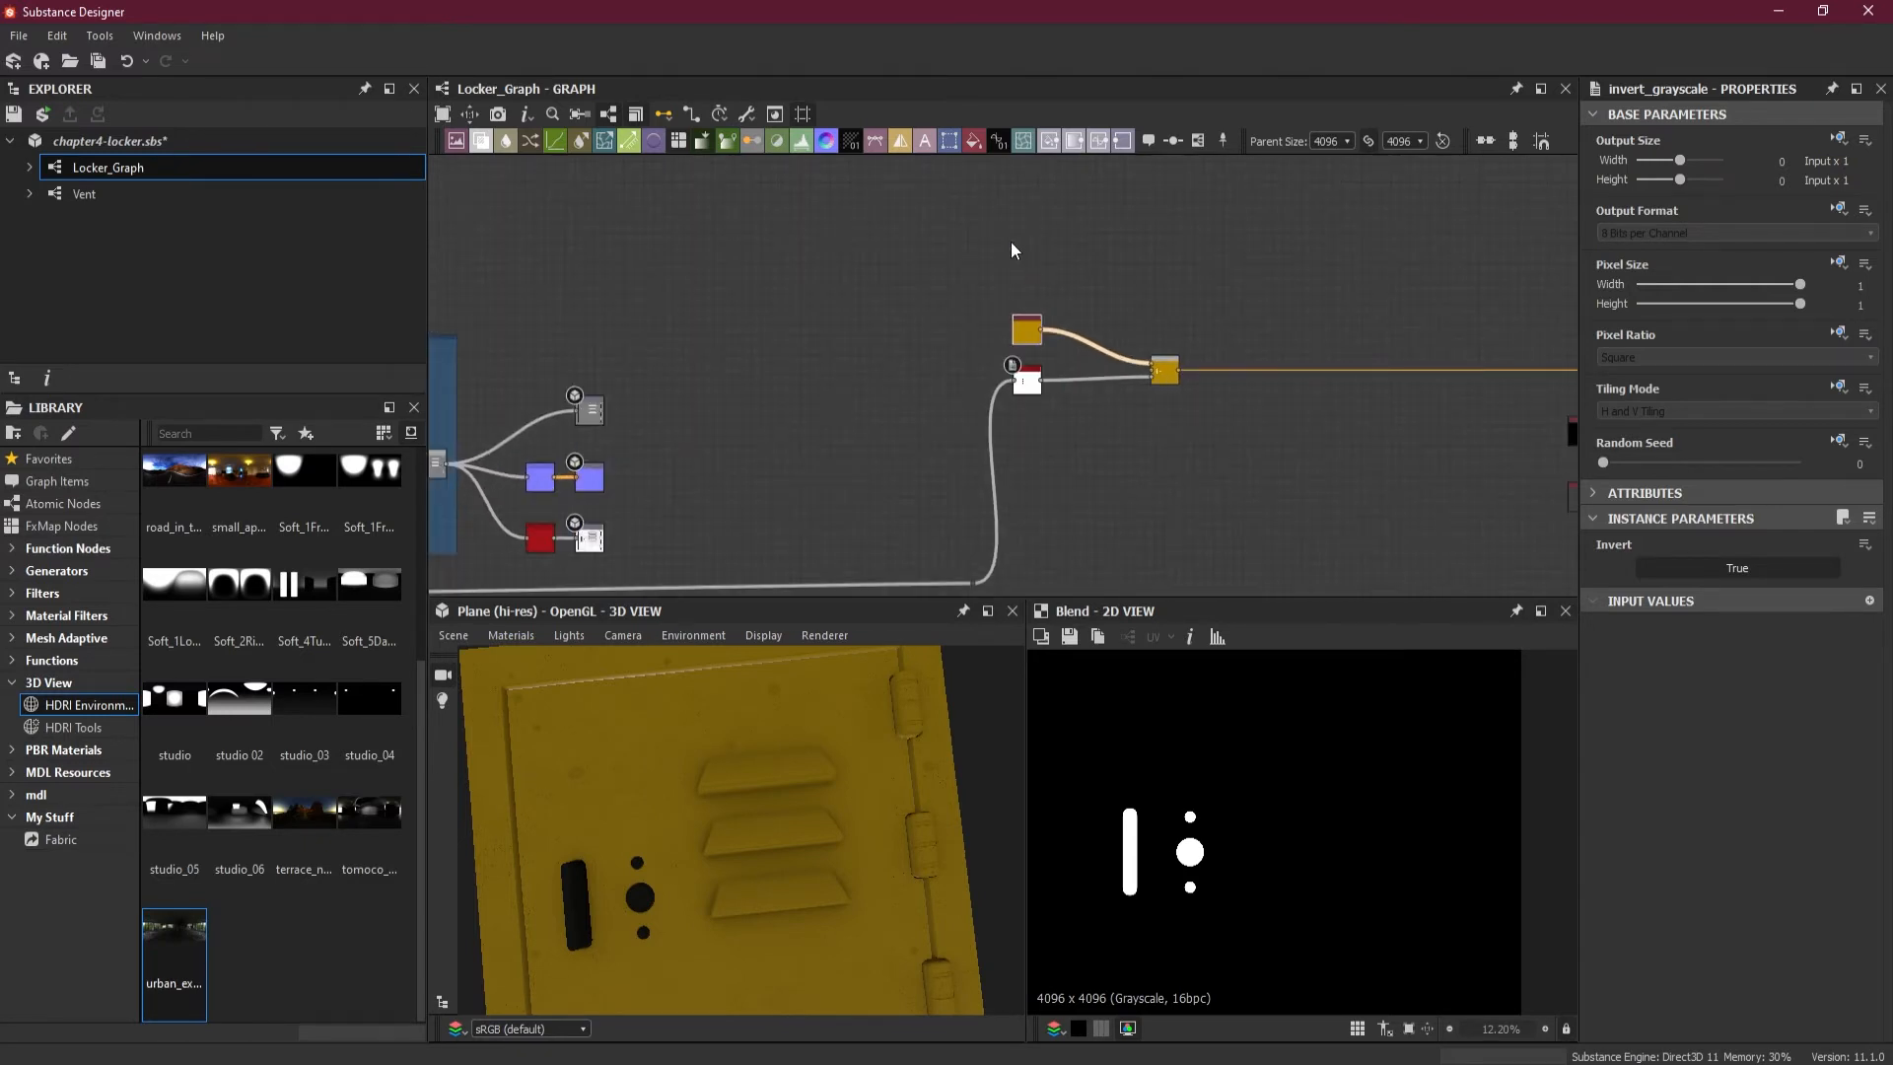
pyautogui.moveTo(1009, 249); pyautogui.dragTo(1190, 596)
pyautogui.scroll(-4, 1163, 548)
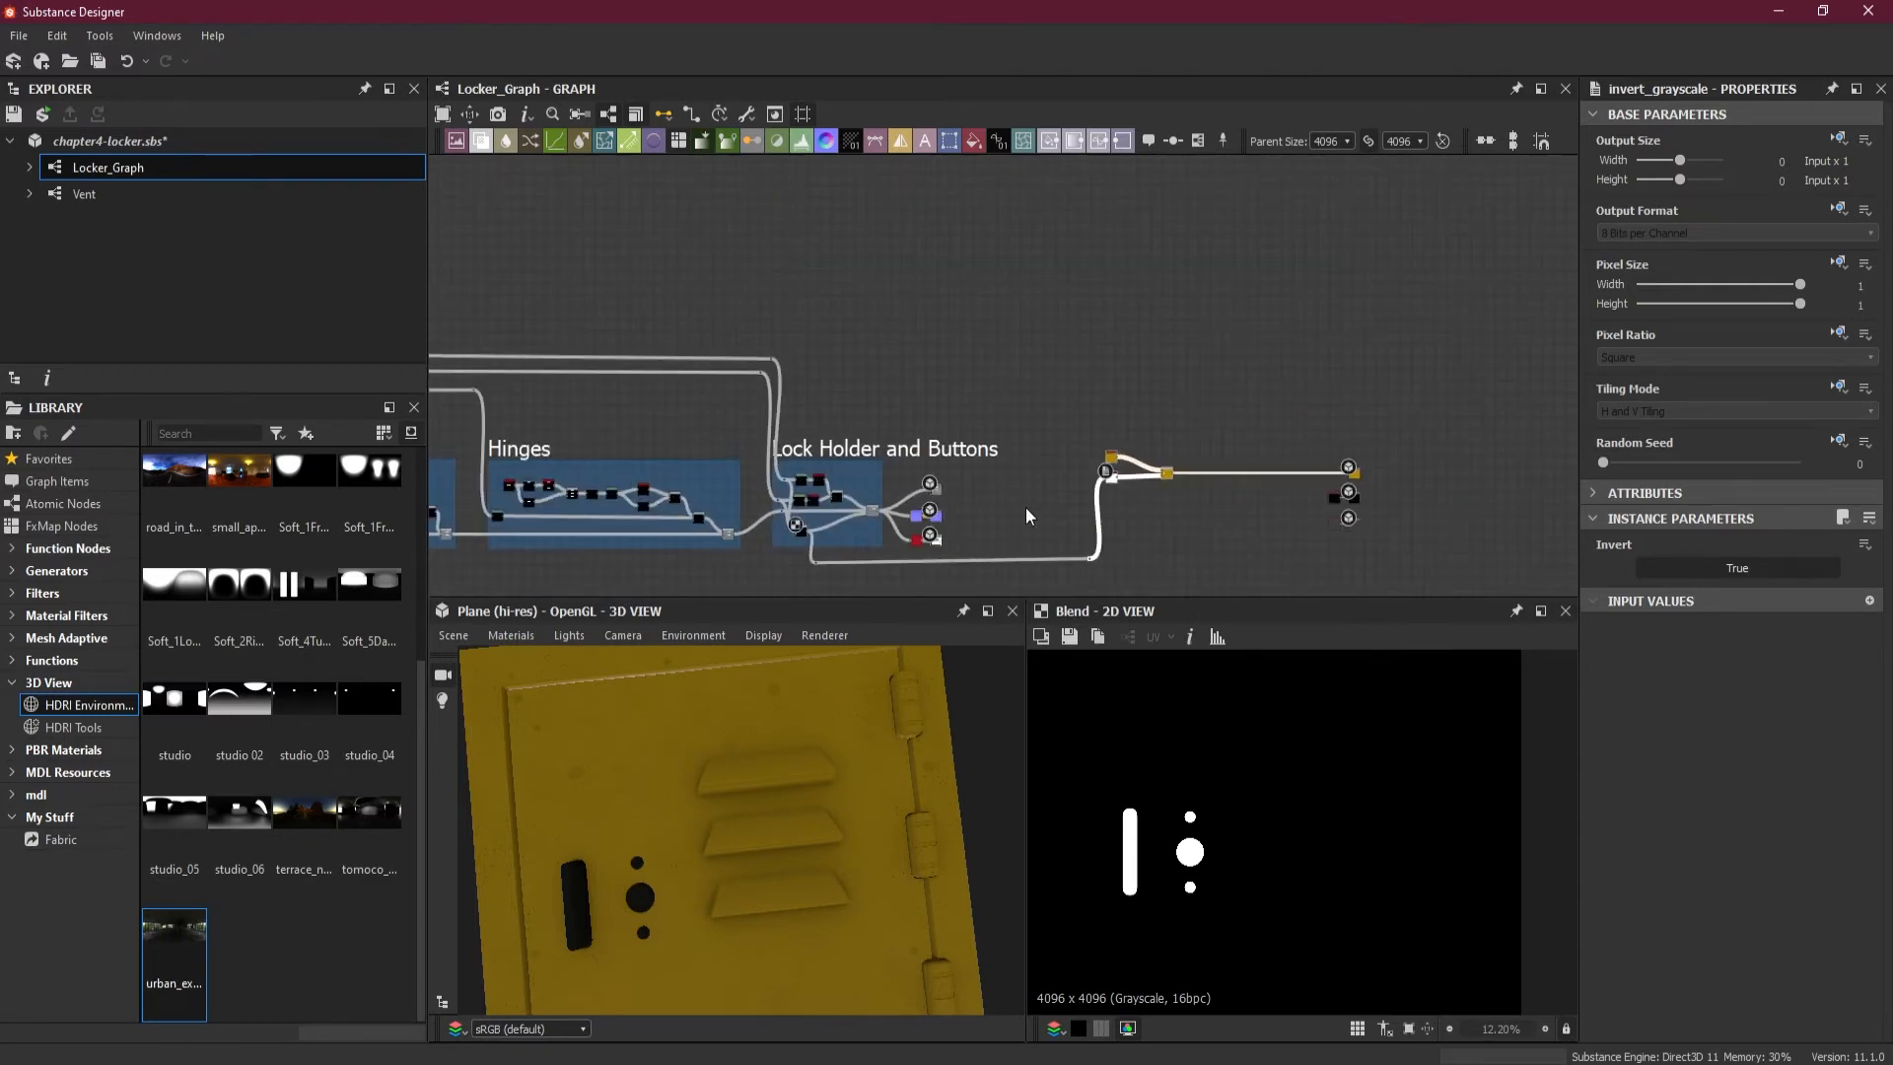
pyautogui.moveTo(870, 483); pyautogui.dragTo(1133, 400, button='middle')
pyautogui.moveTo(1532, 438); pyautogui.dragTo(1056, 444, button='middle')
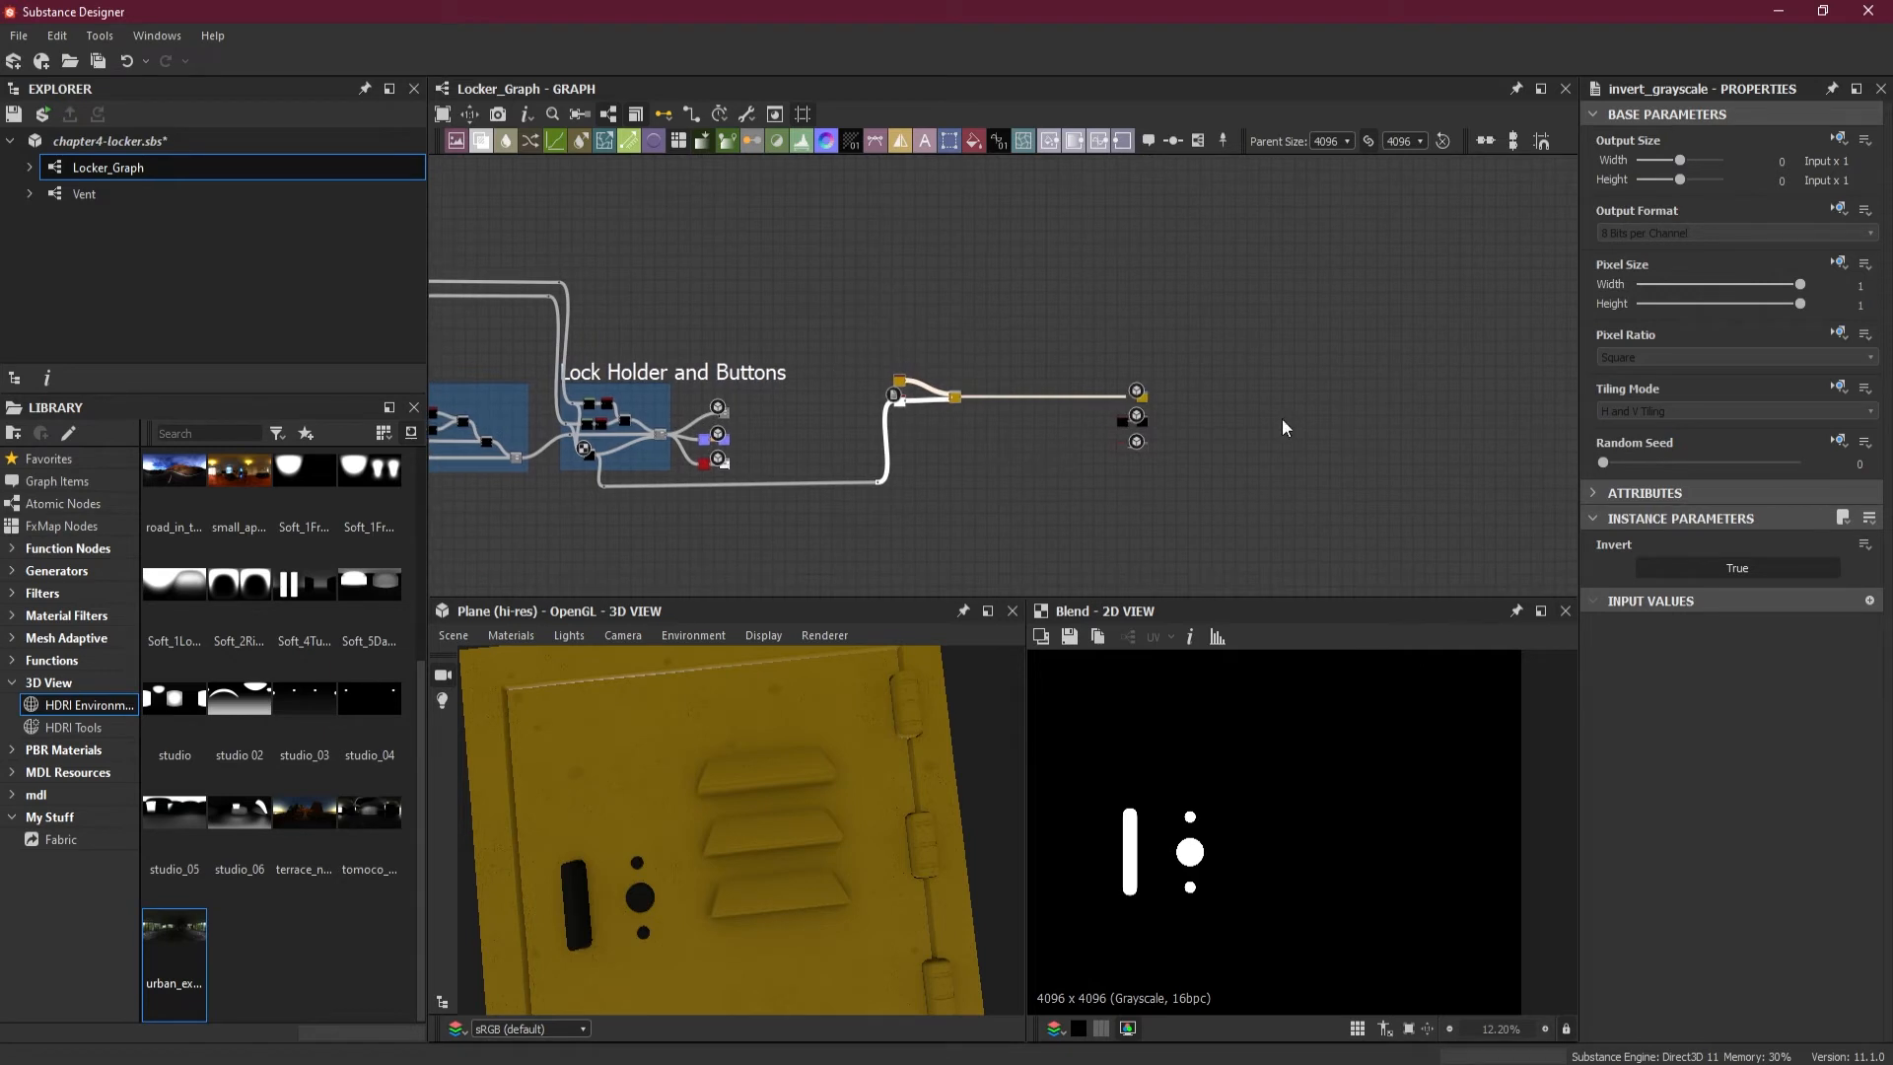
pyautogui.scroll(2, 1126, 471)
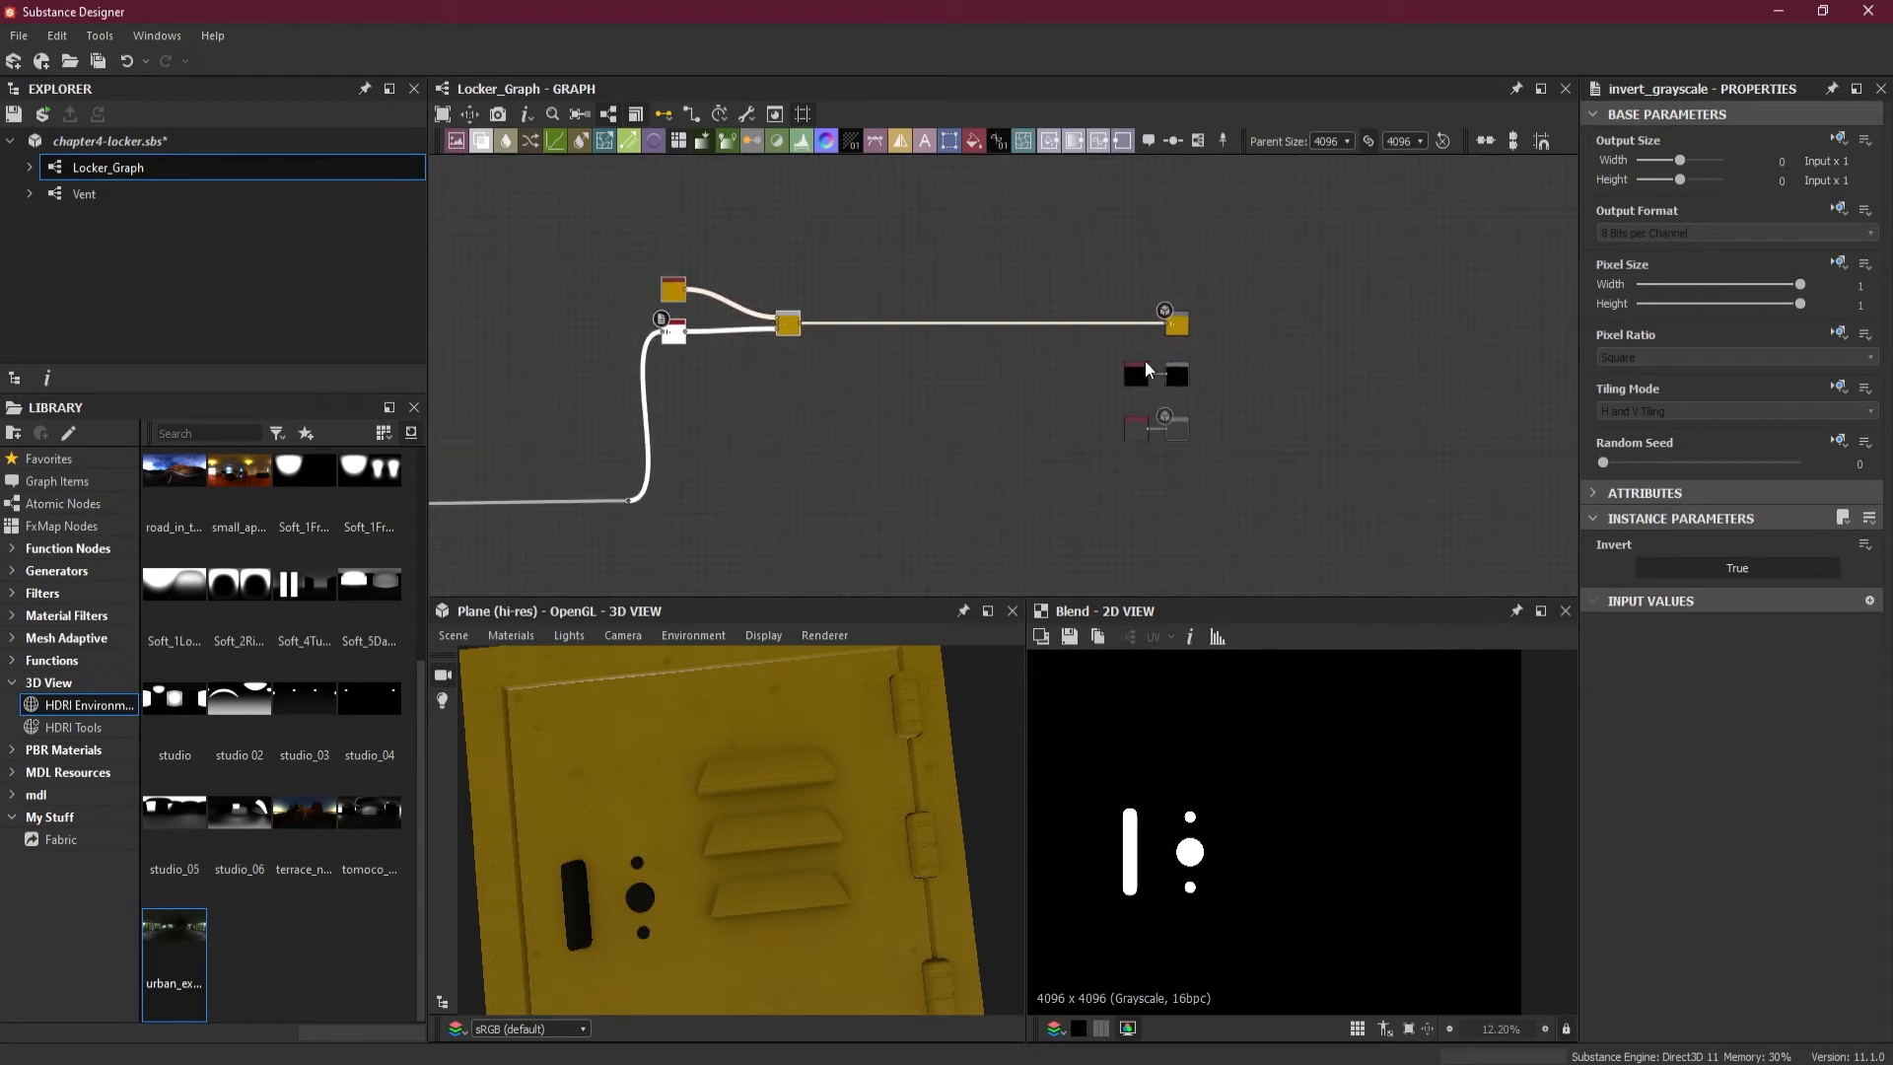
# - Add a frame around the Uniform Color, Invert Grayscale and Blend nodes of the Base Color branch
pyautogui.scroll(1, 1072, 406)
pyautogui.moveTo(794, 456); pyautogui.dragTo(1163, 485, button='middle')
pyautogui.scroll(-1, 1100, 435)
pyautogui.moveTo(876, 246); pyautogui.dragTo(1073, 412)
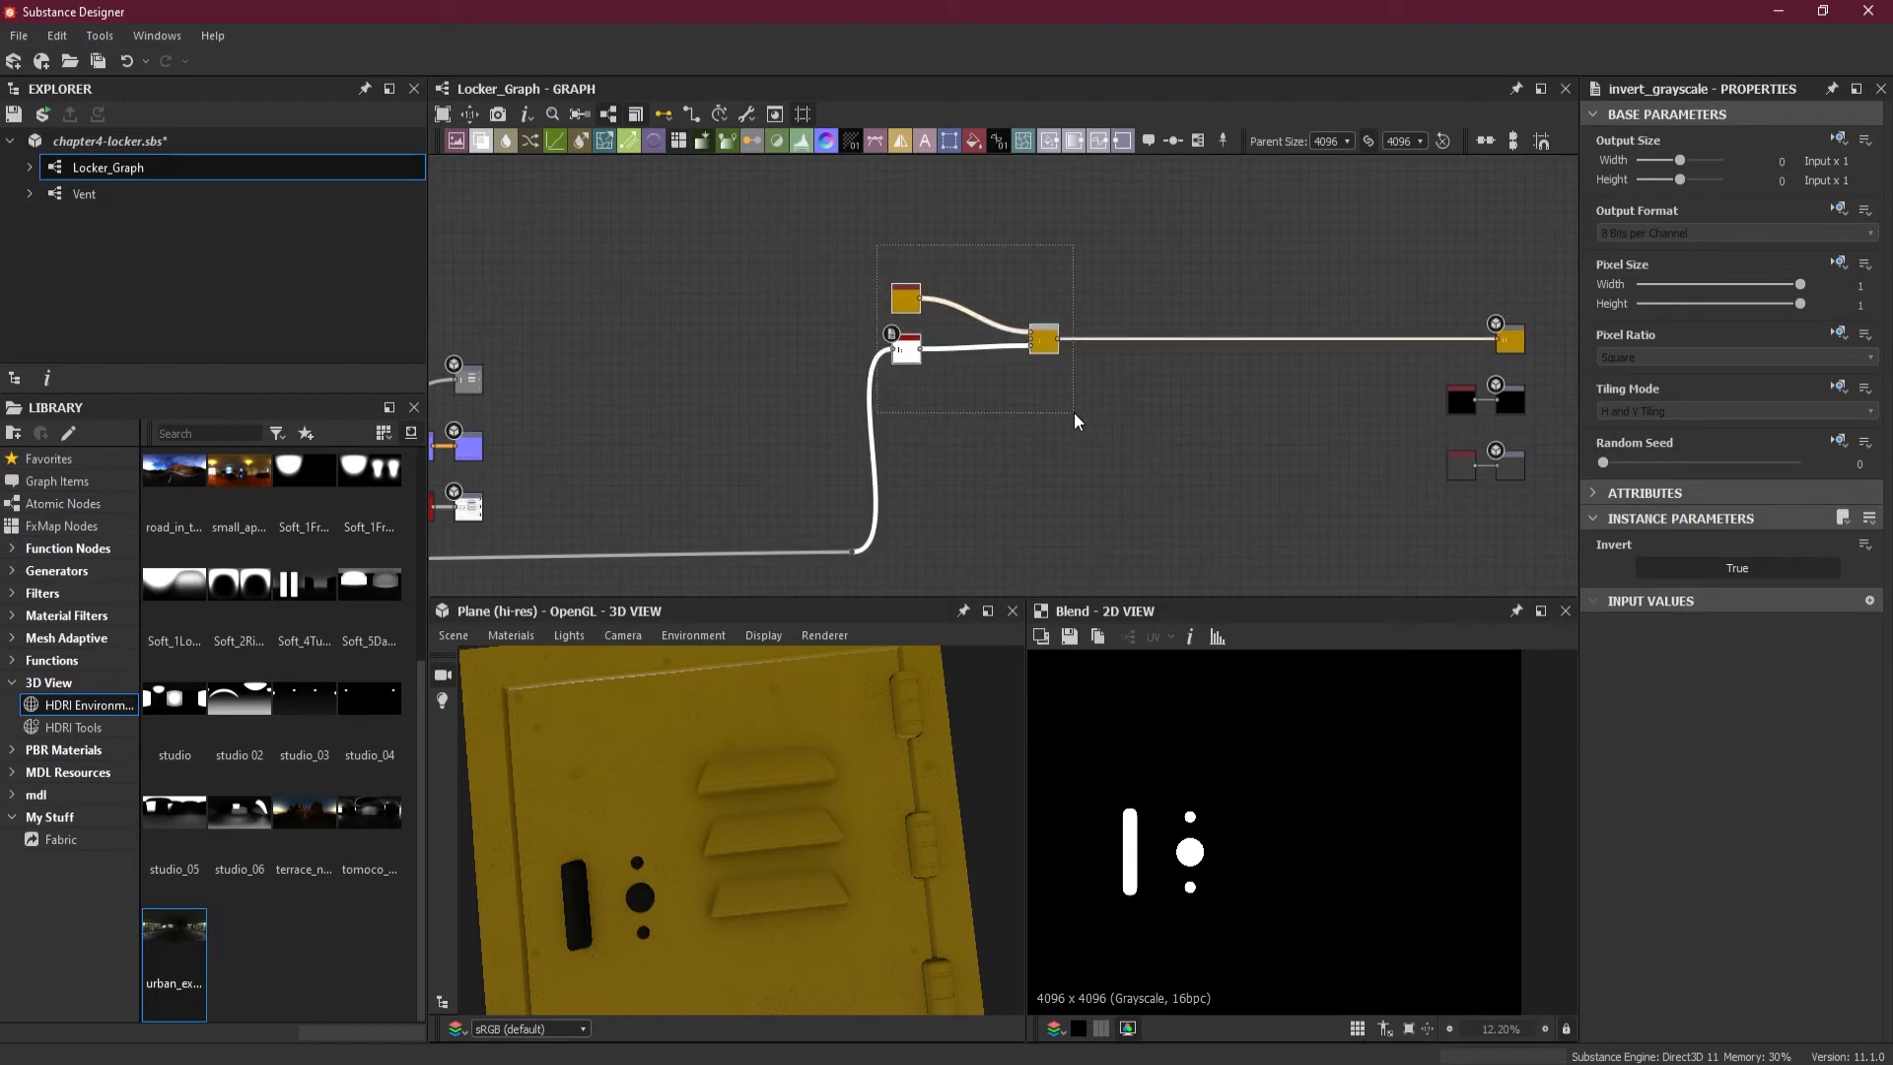
pyautogui.rightClick(1048, 342)
pyautogui.click(1192, 447)
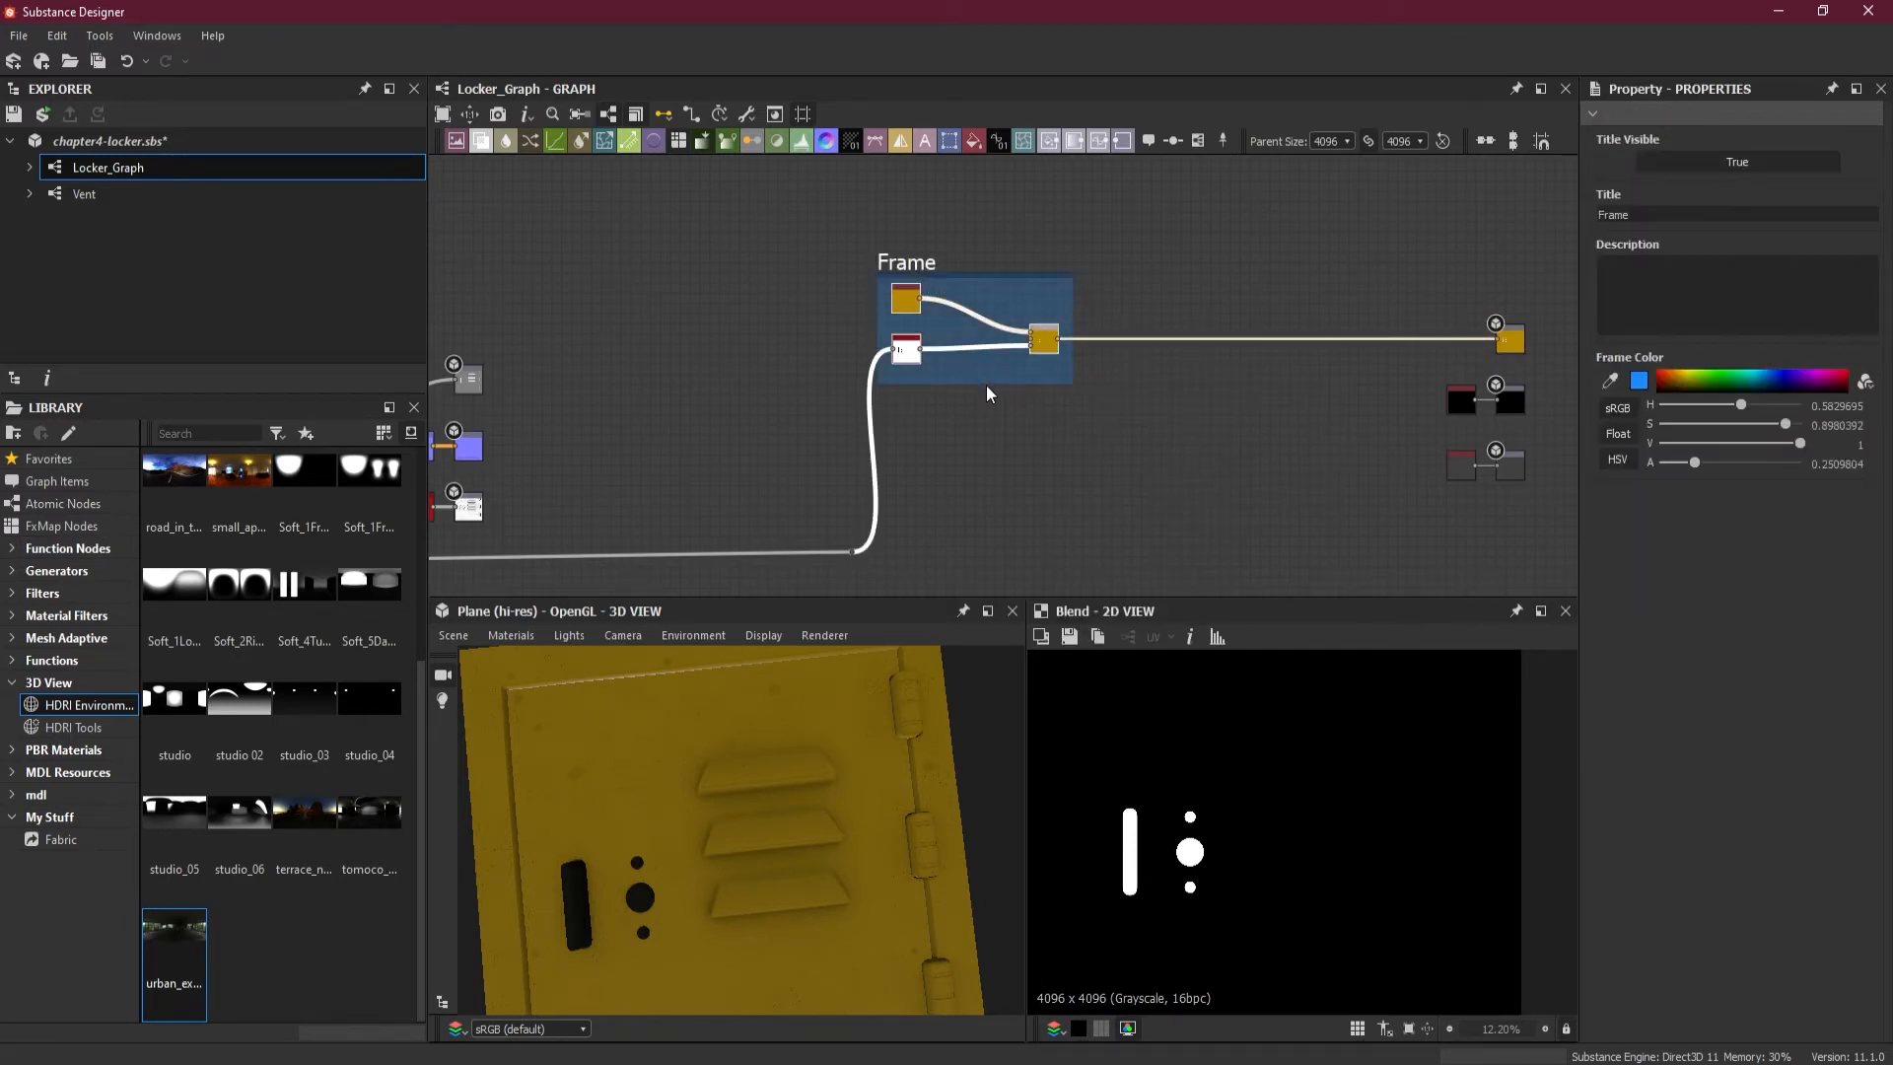
# - Enlarge the new frame upward and on both sides to leave a margin around its three nodes
pyautogui.scroll(3, 965, 304)
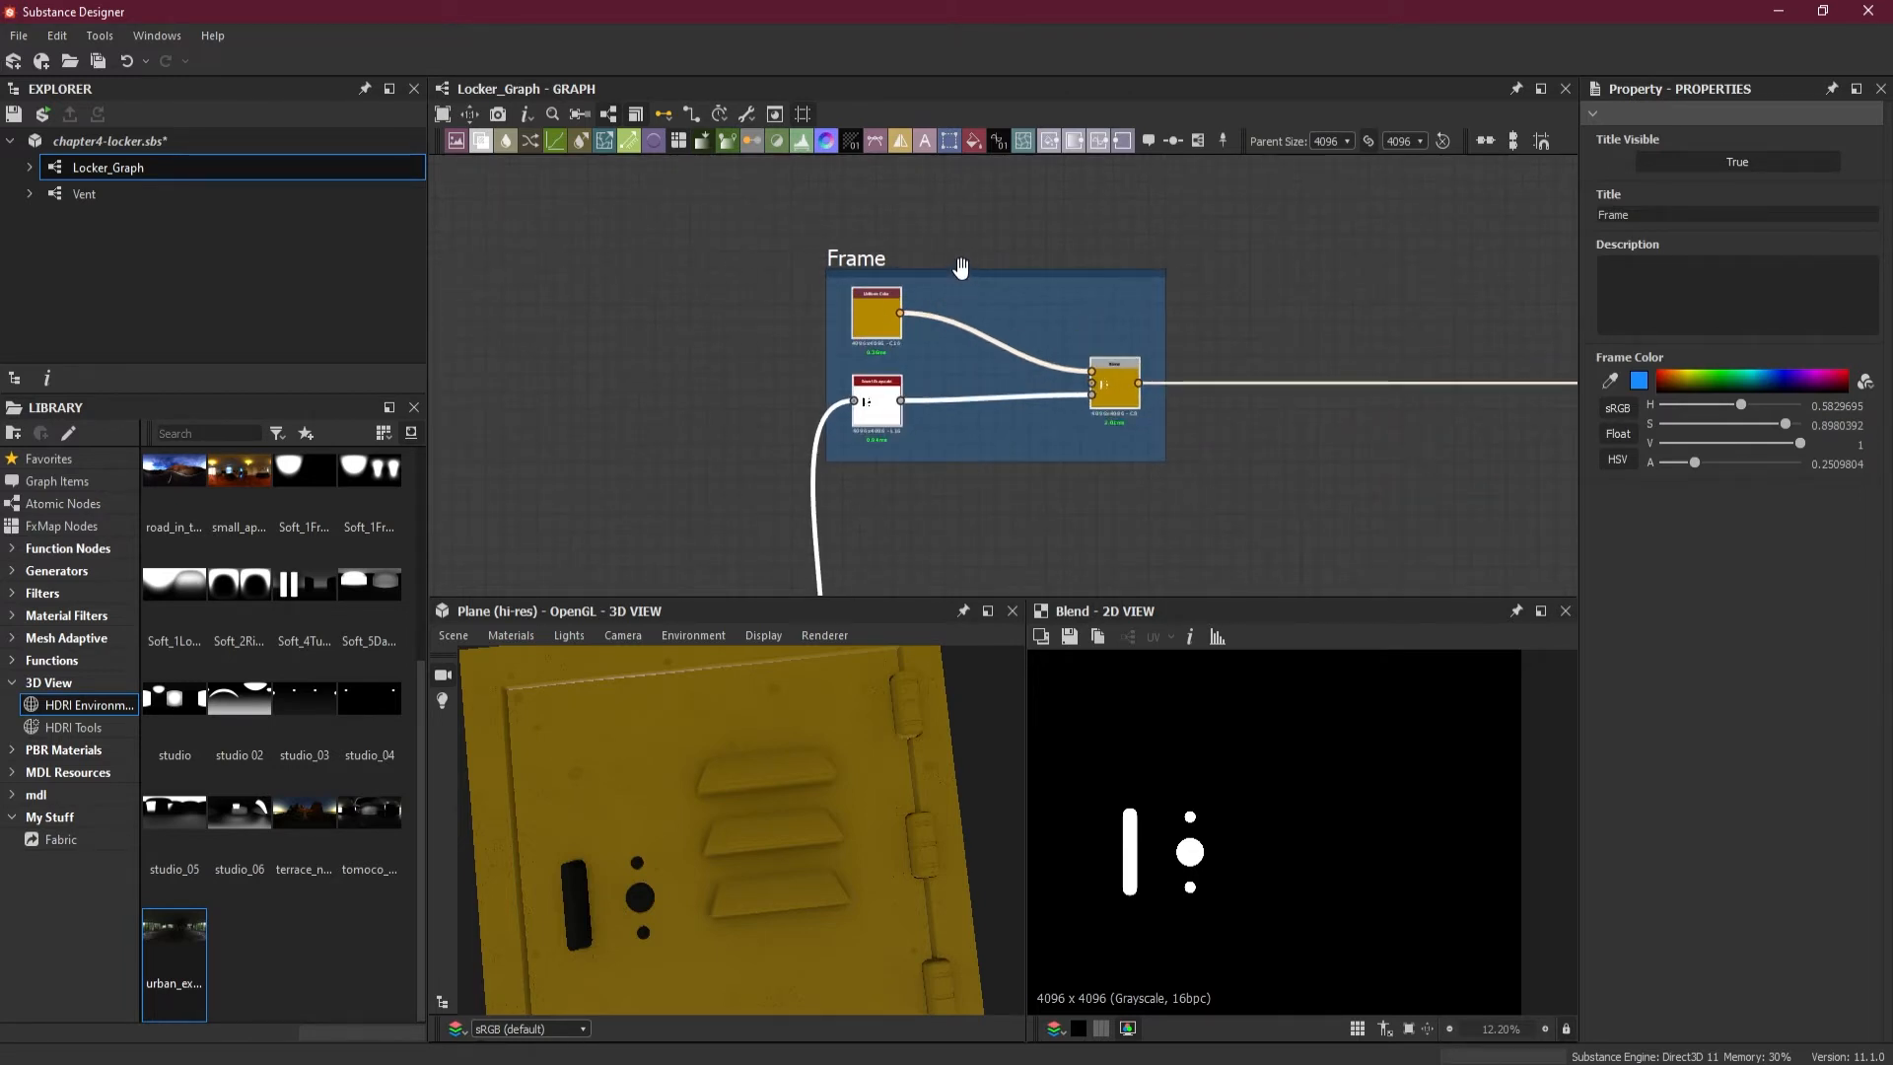
pyautogui.moveTo(961, 271); pyautogui.dragTo(964, 227)
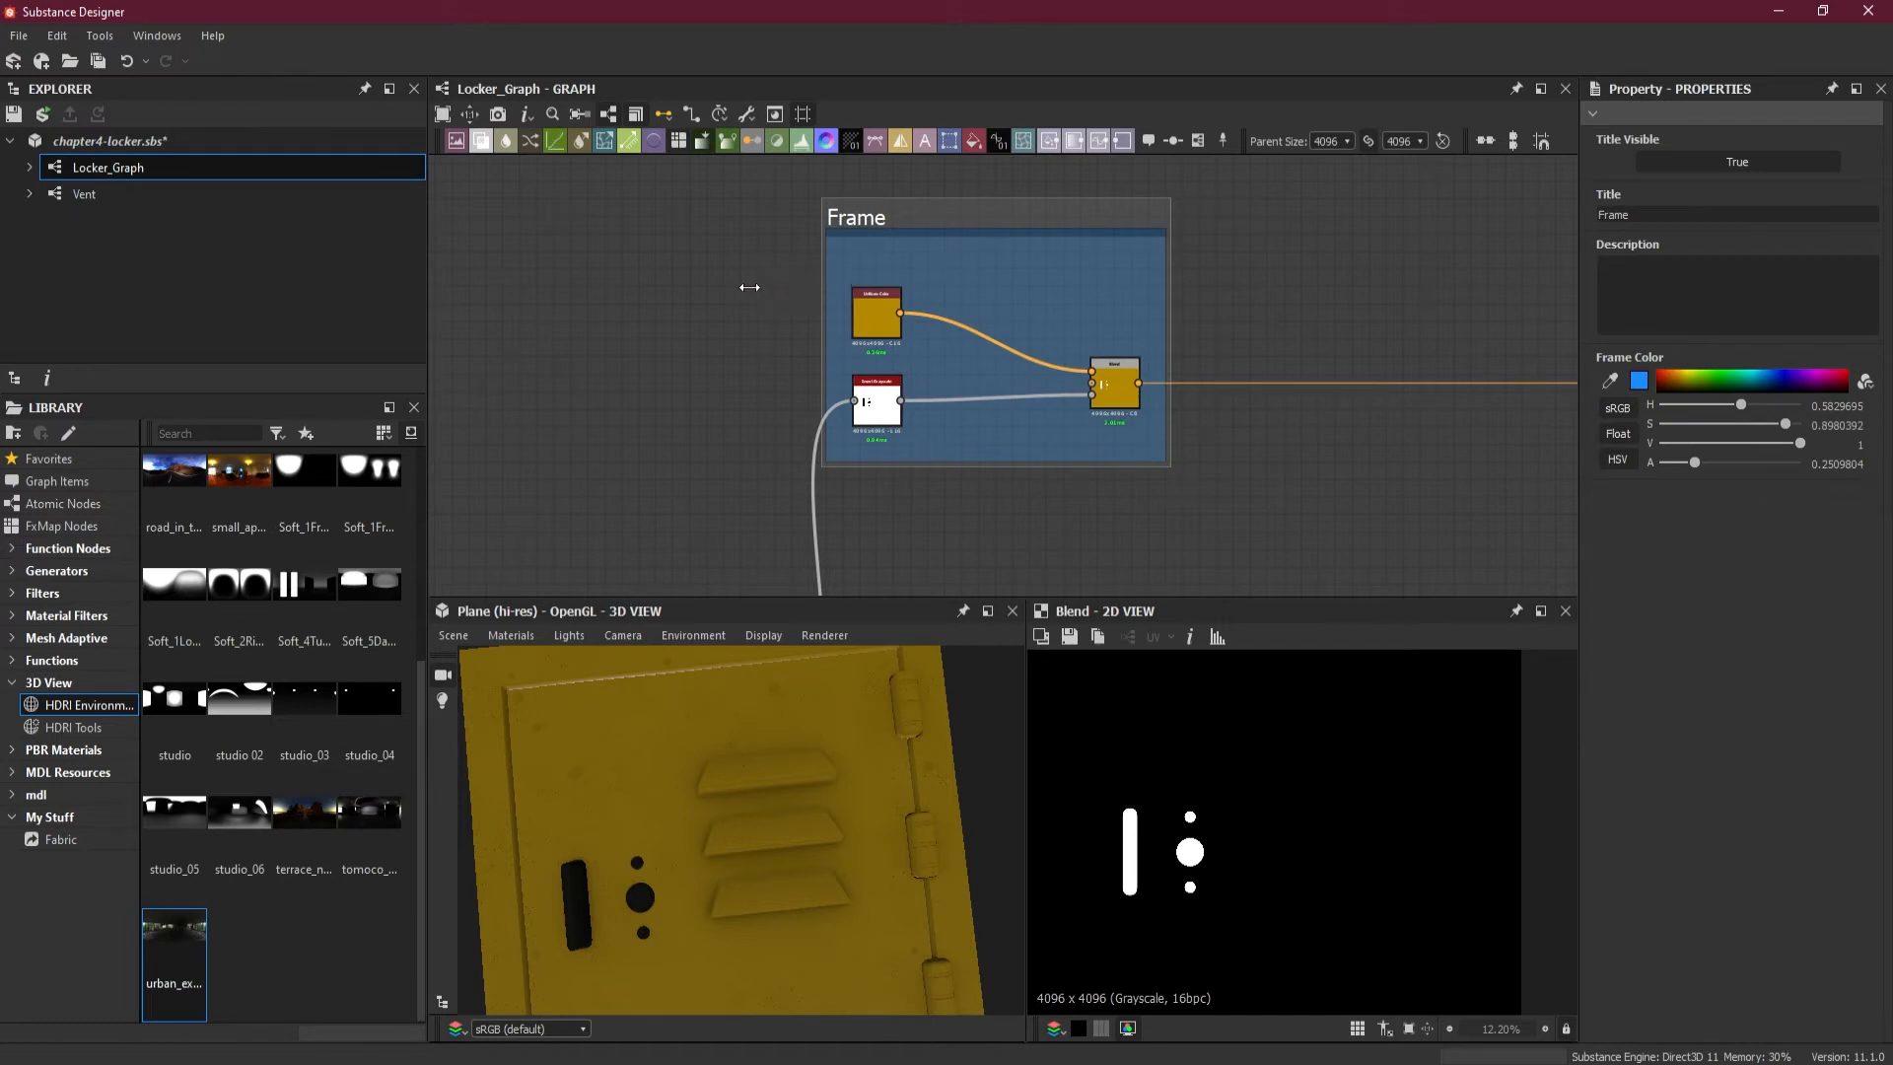
pyautogui.moveTo(824, 289); pyautogui.dragTo(757, 284)
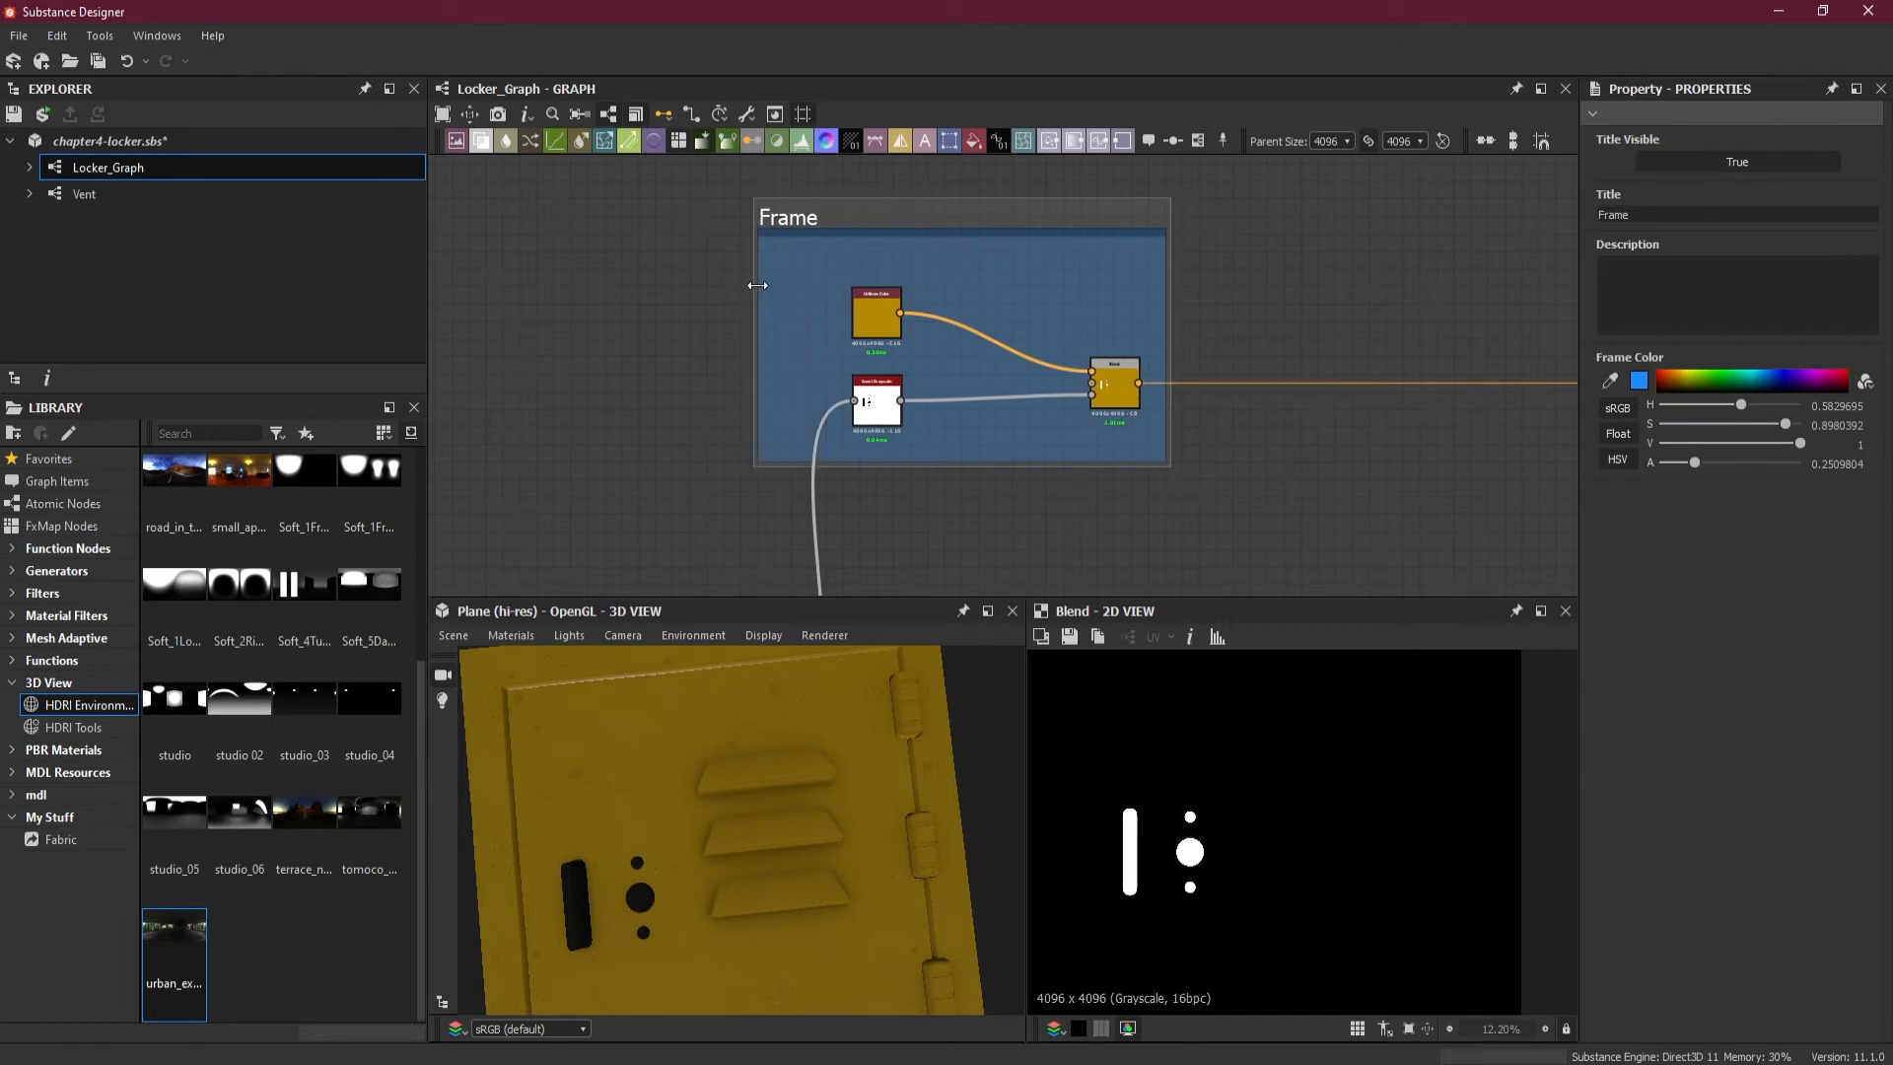
pyautogui.moveTo(1164, 308); pyautogui.dragTo(1218, 308)
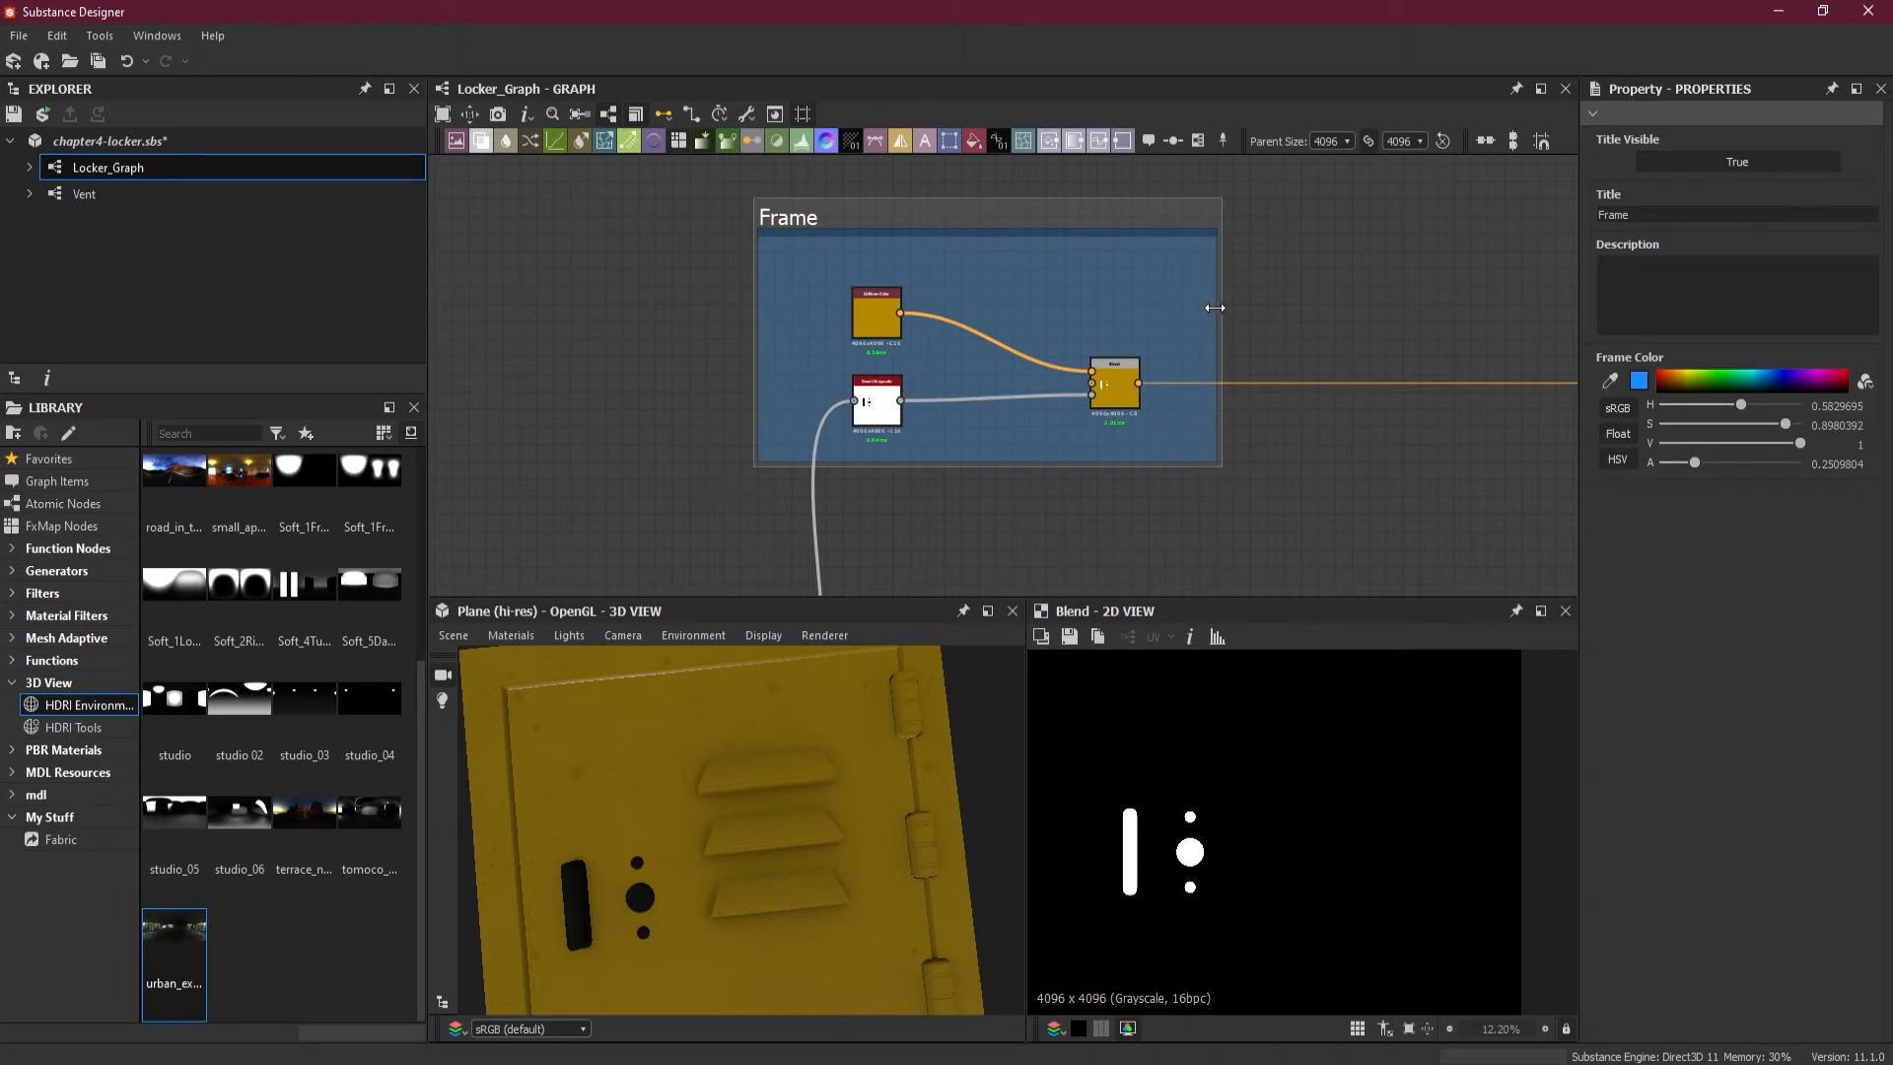
# - Color the frame red and title it "Locker Body"
pyautogui.click(1666, 381)
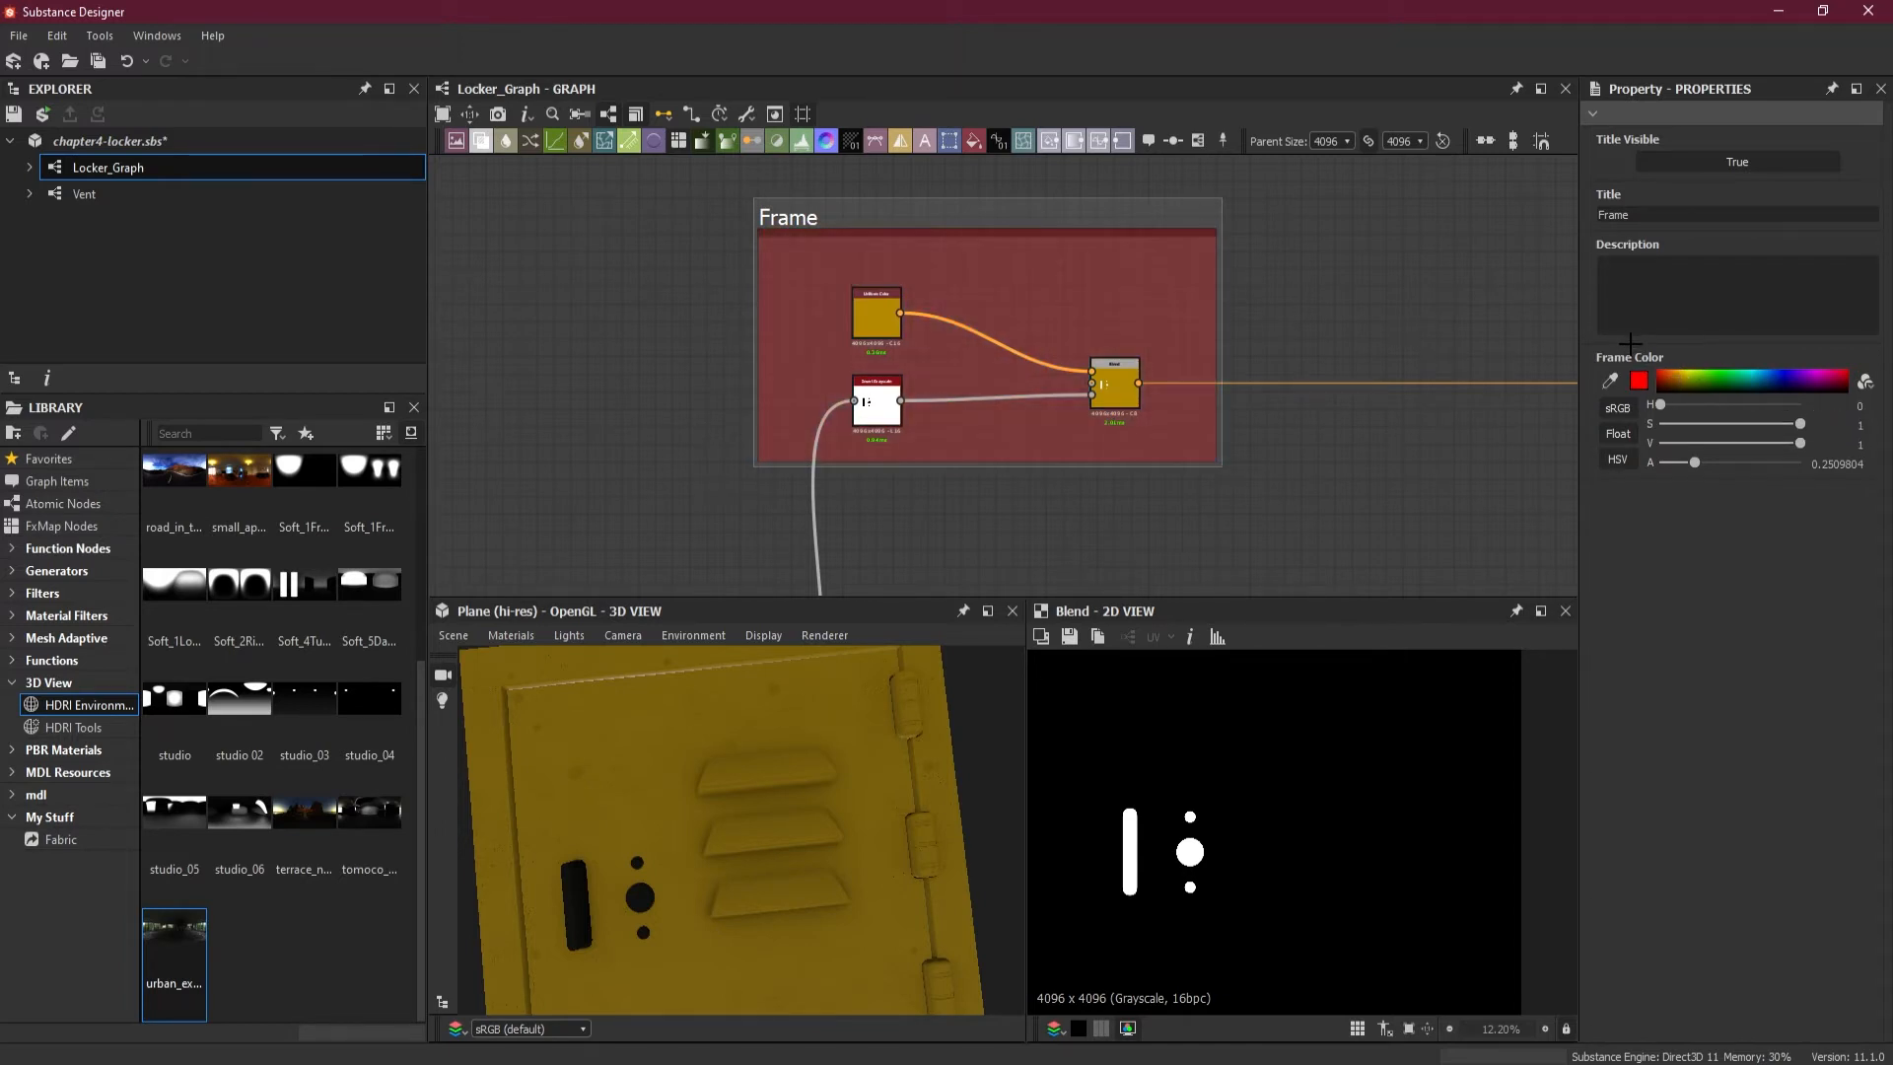
pyautogui.doubleClick(1647, 214)
pyautogui.write('Locker Body')
pyautogui.press('Return')
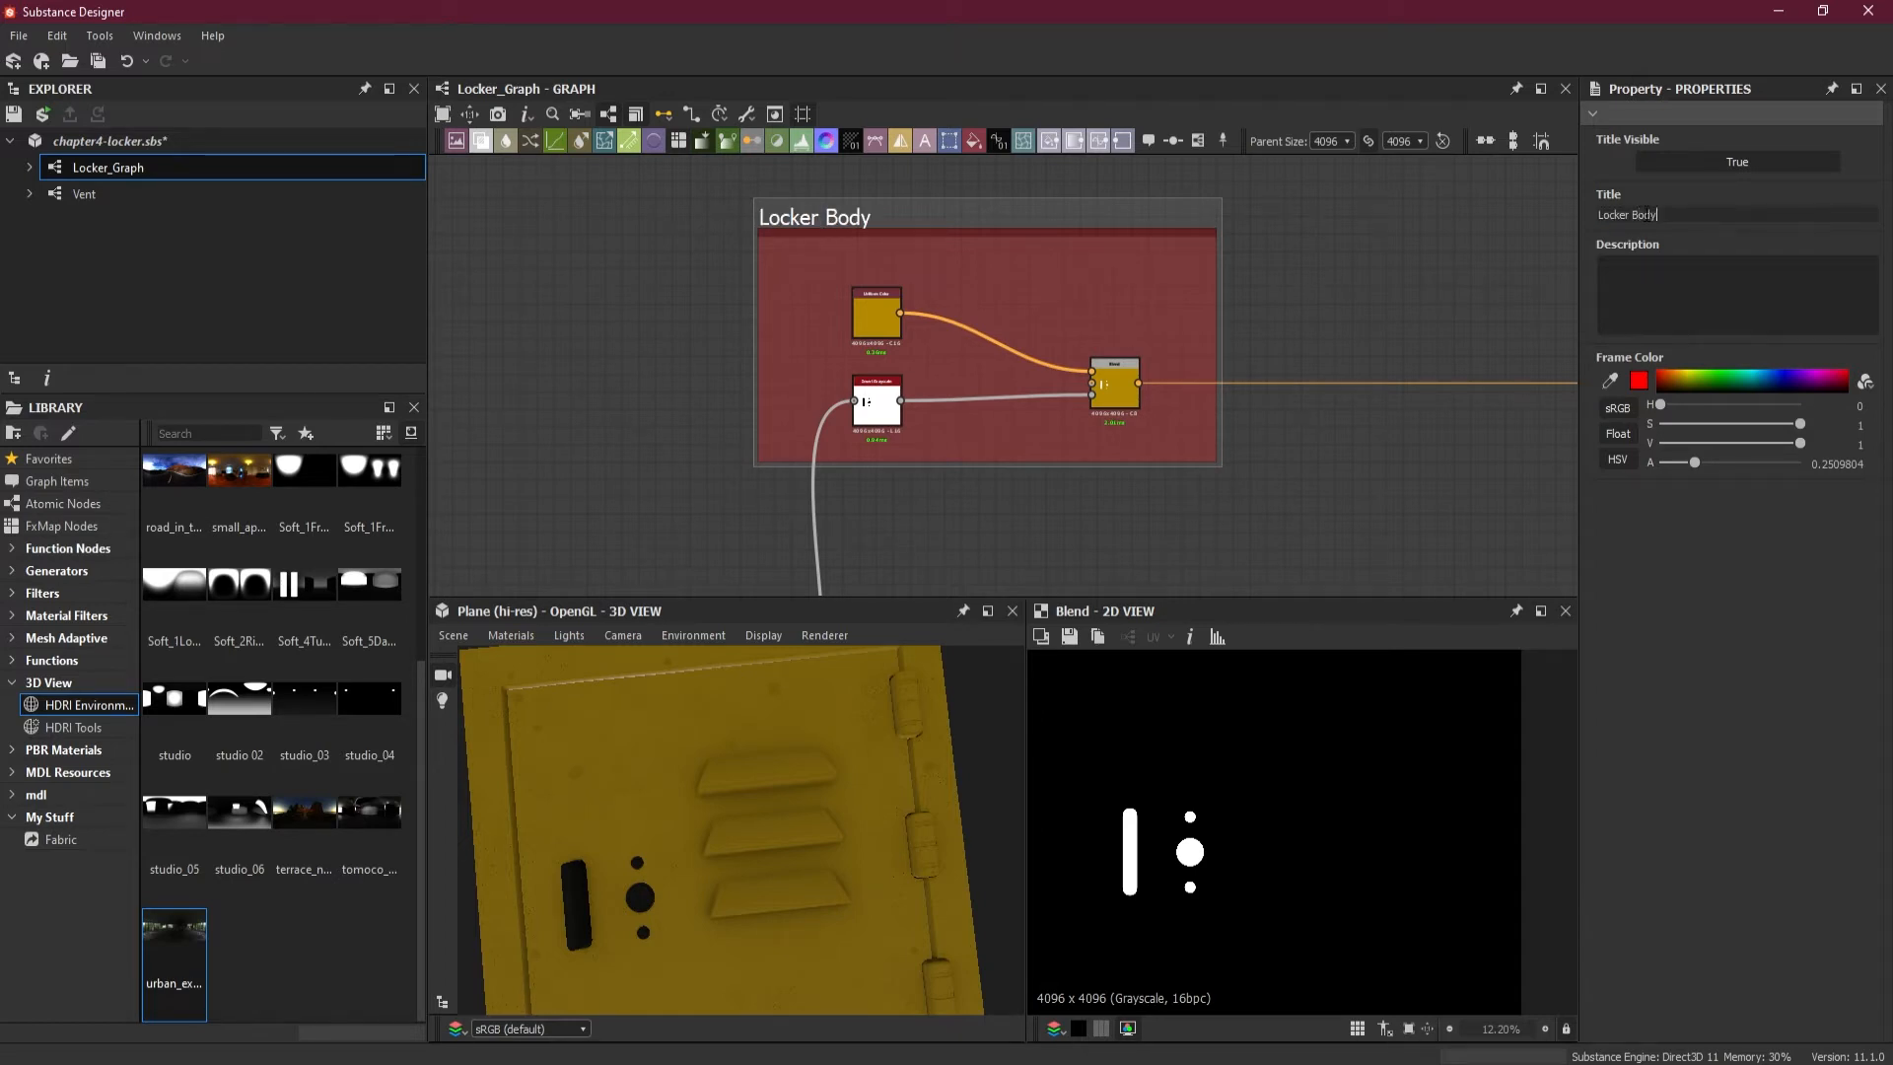
# - Find the Blend node in the Hinges frame that outputs the hinge shapes and preview it in 2D
pyautogui.moveTo(625, 866); pyautogui.dragTo(702, 875)
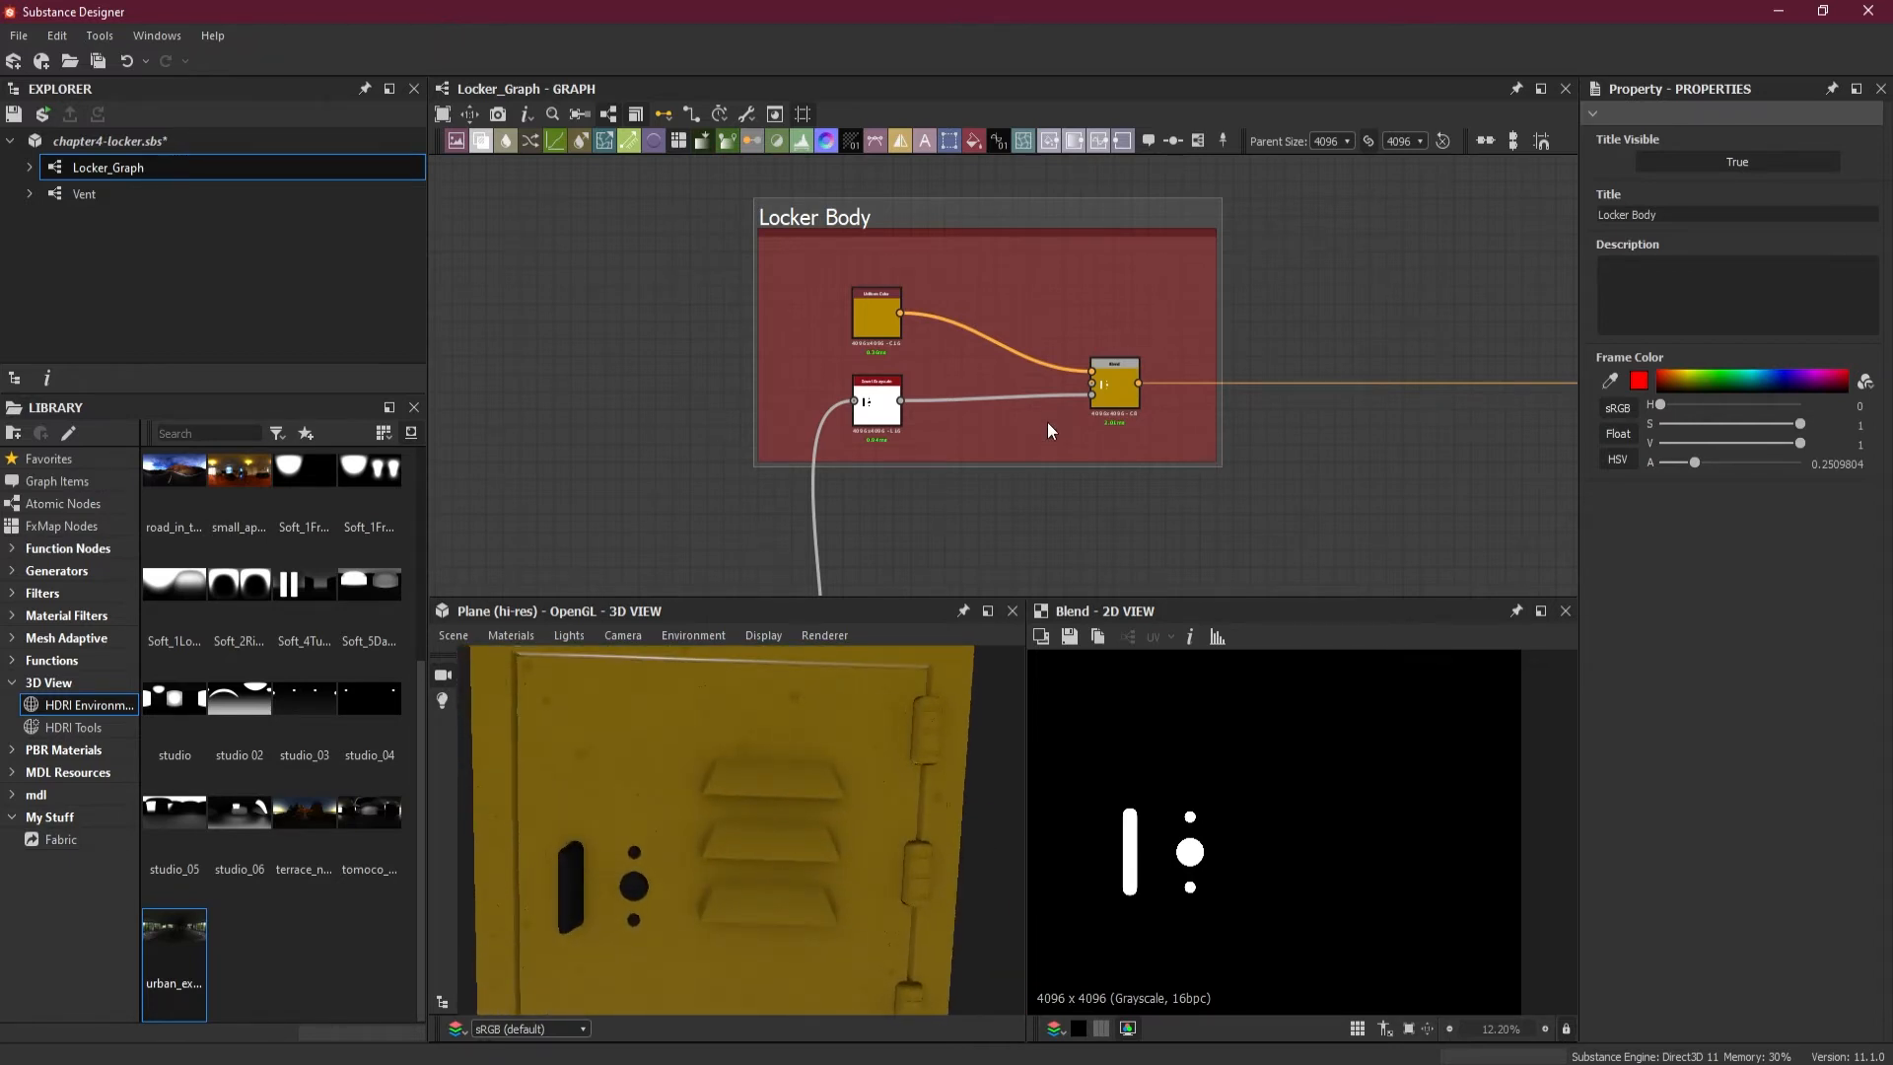
pyautogui.scroll(5, 907, 424)
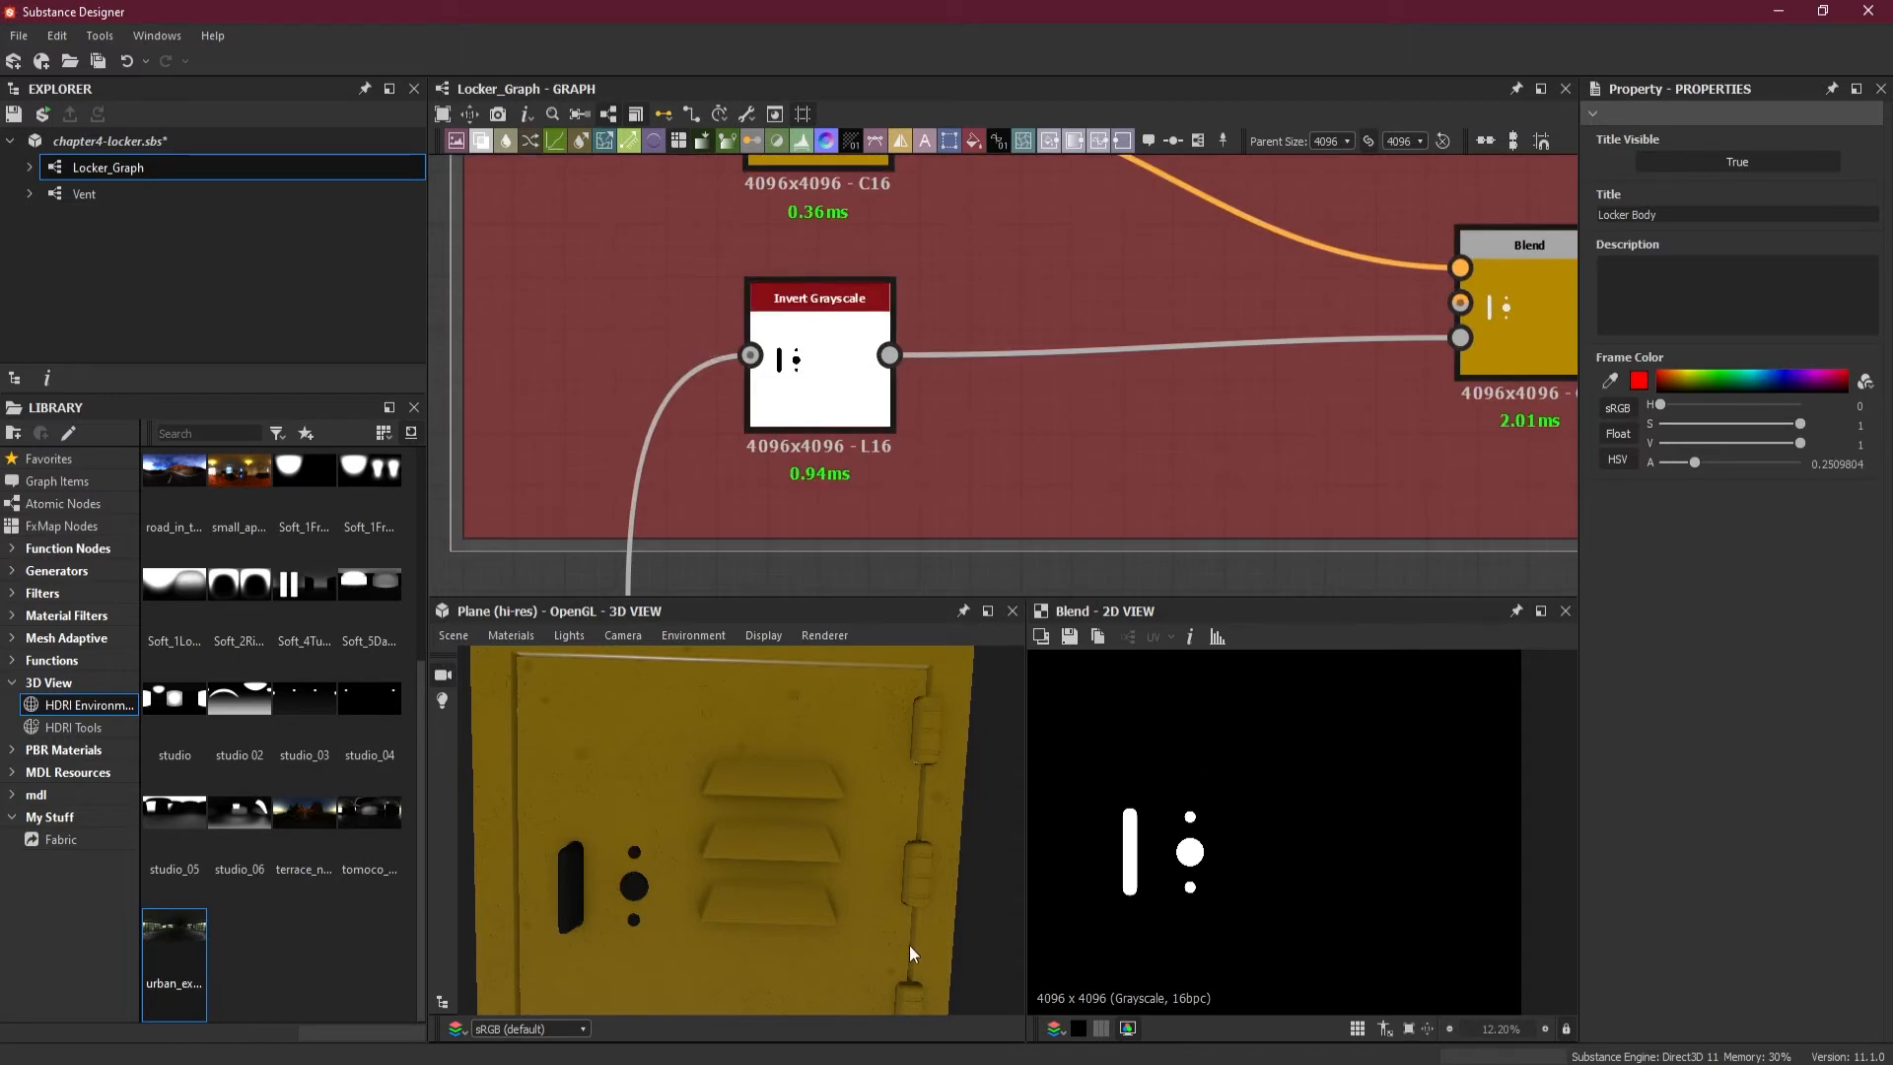
pyautogui.scroll(-6, 932, 435)
pyautogui.moveTo(776, 470); pyautogui.dragTo(1170, 313, button='middle')
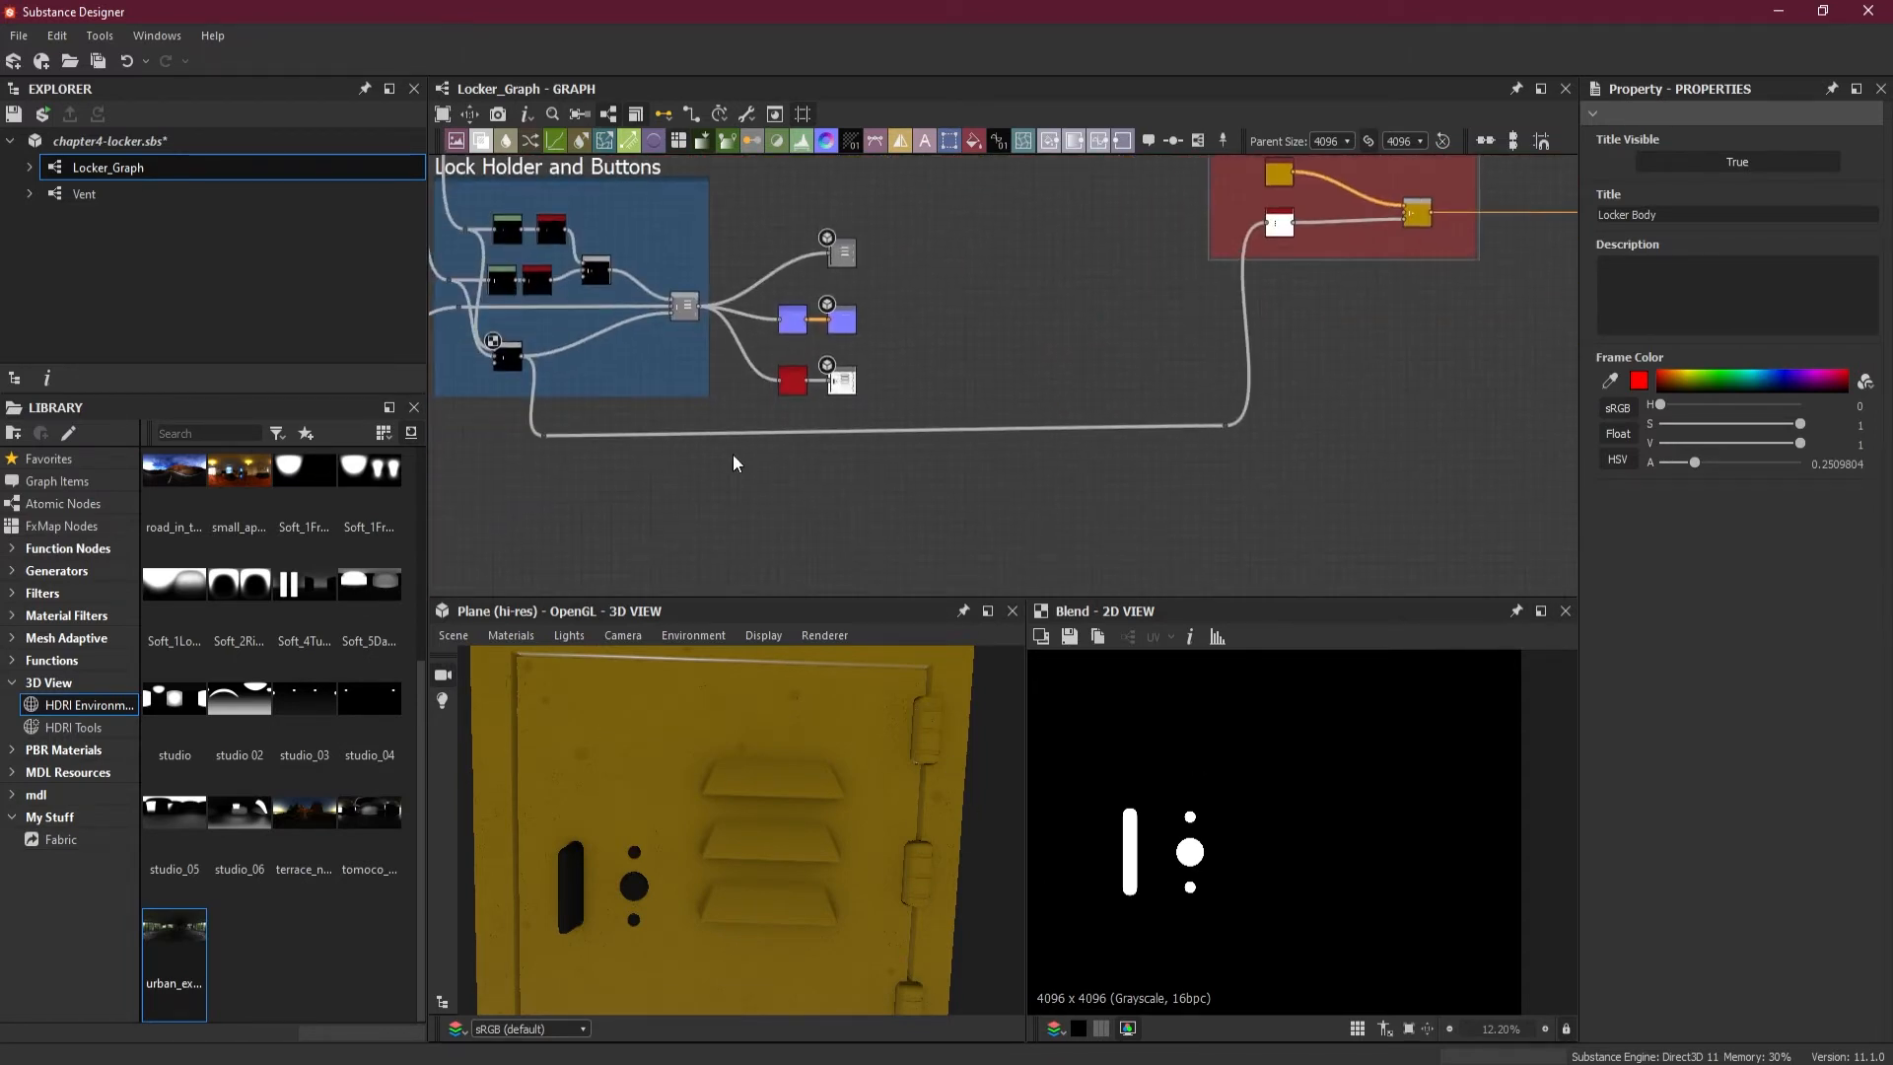
pyautogui.moveTo(732, 464); pyautogui.dragTo(1093, 404, button='middle')
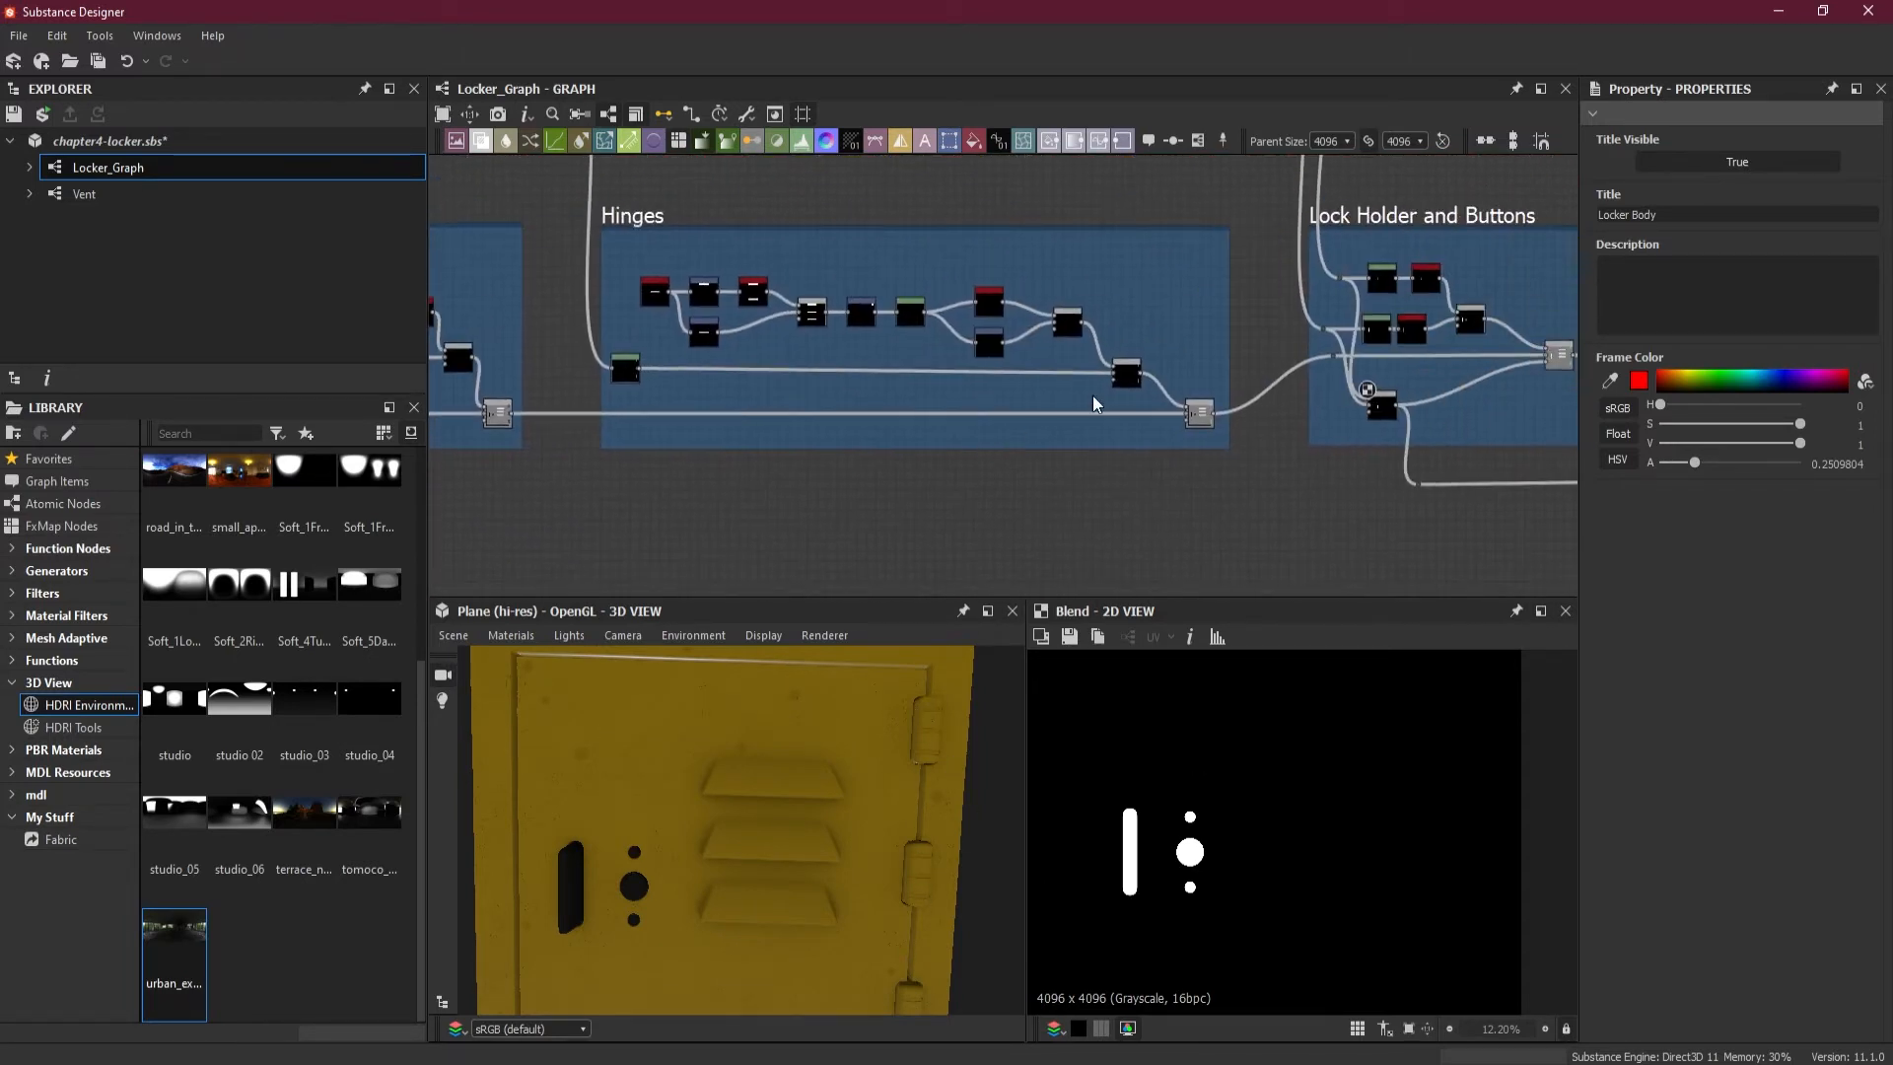
pyautogui.scroll(3, 1092, 394)
pyautogui.scroll(1, 1189, 442)
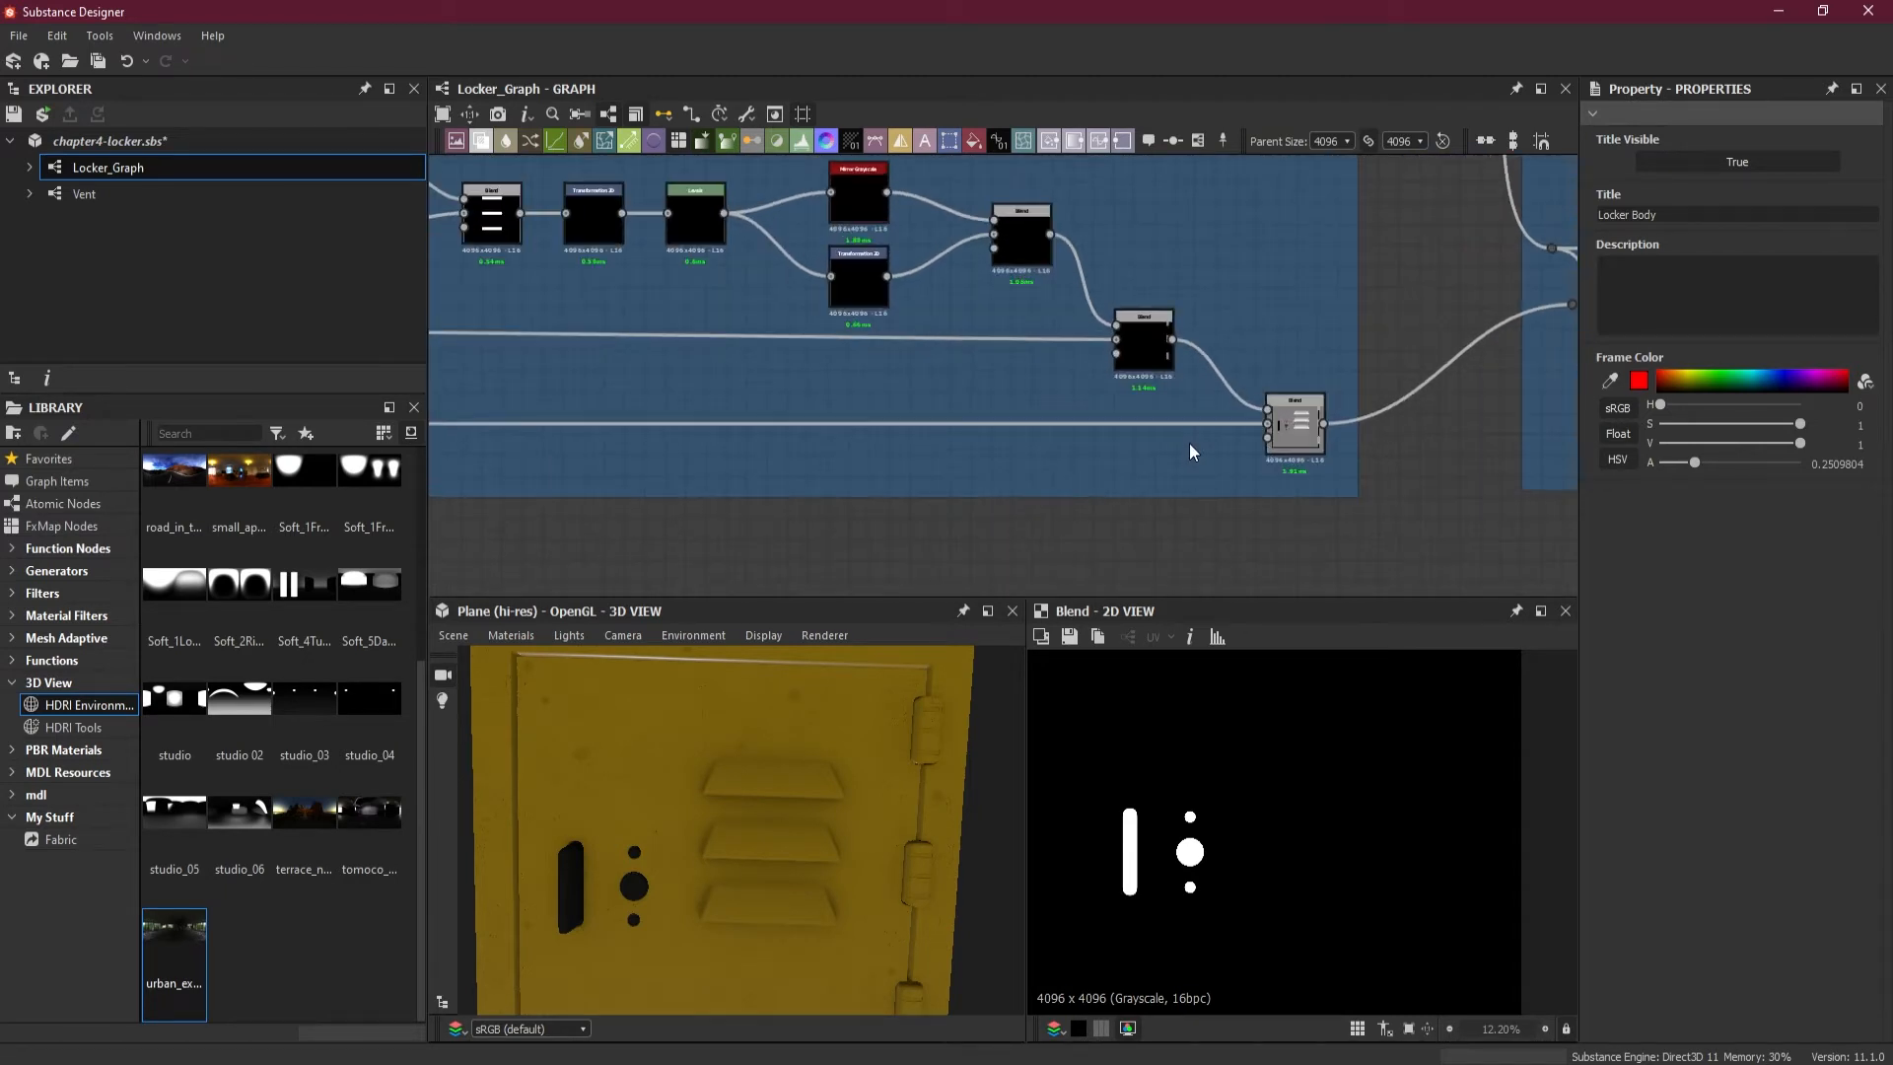
pyautogui.moveTo(1062, 361); pyautogui.dragTo(1335, 443, button='middle')
pyautogui.moveTo(1218, 421); pyautogui.dragTo(946, 428, button='middle')
pyautogui.scroll(2, 1122, 436)
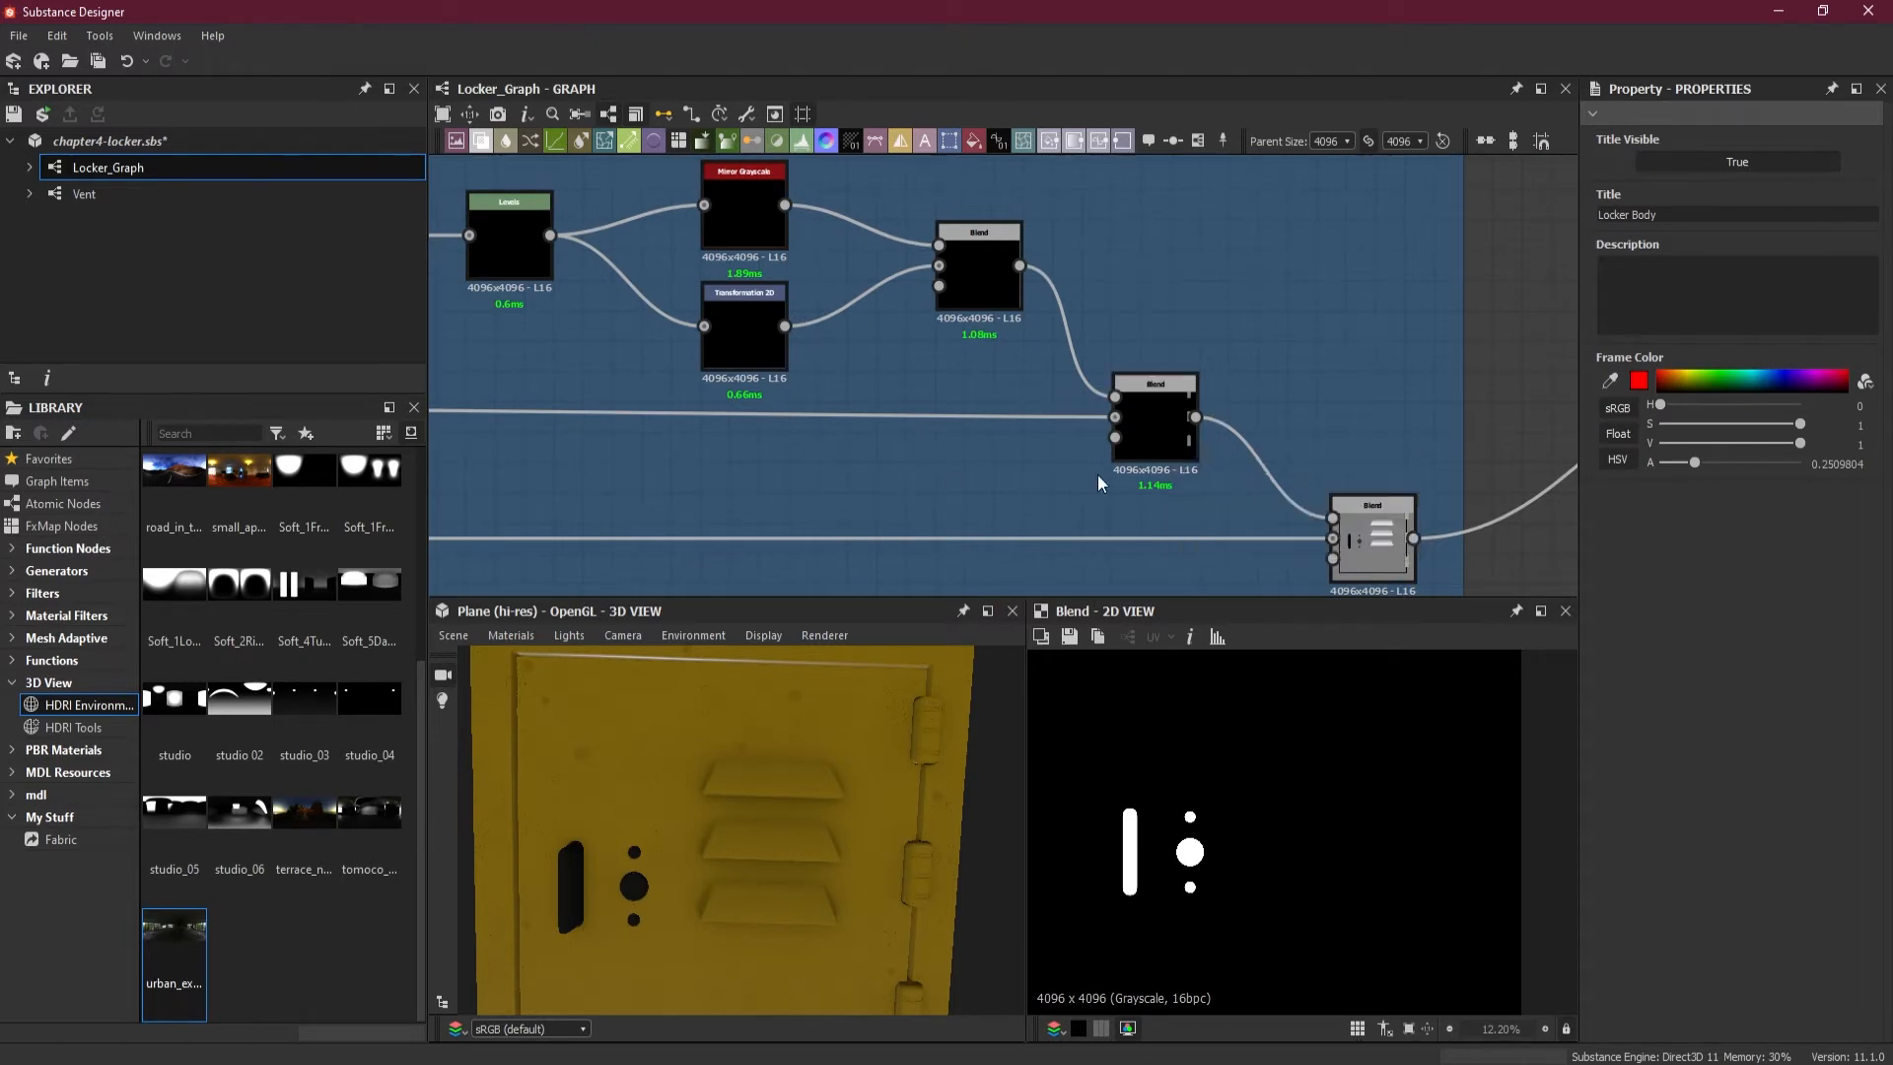
pyautogui.click(1153, 452)
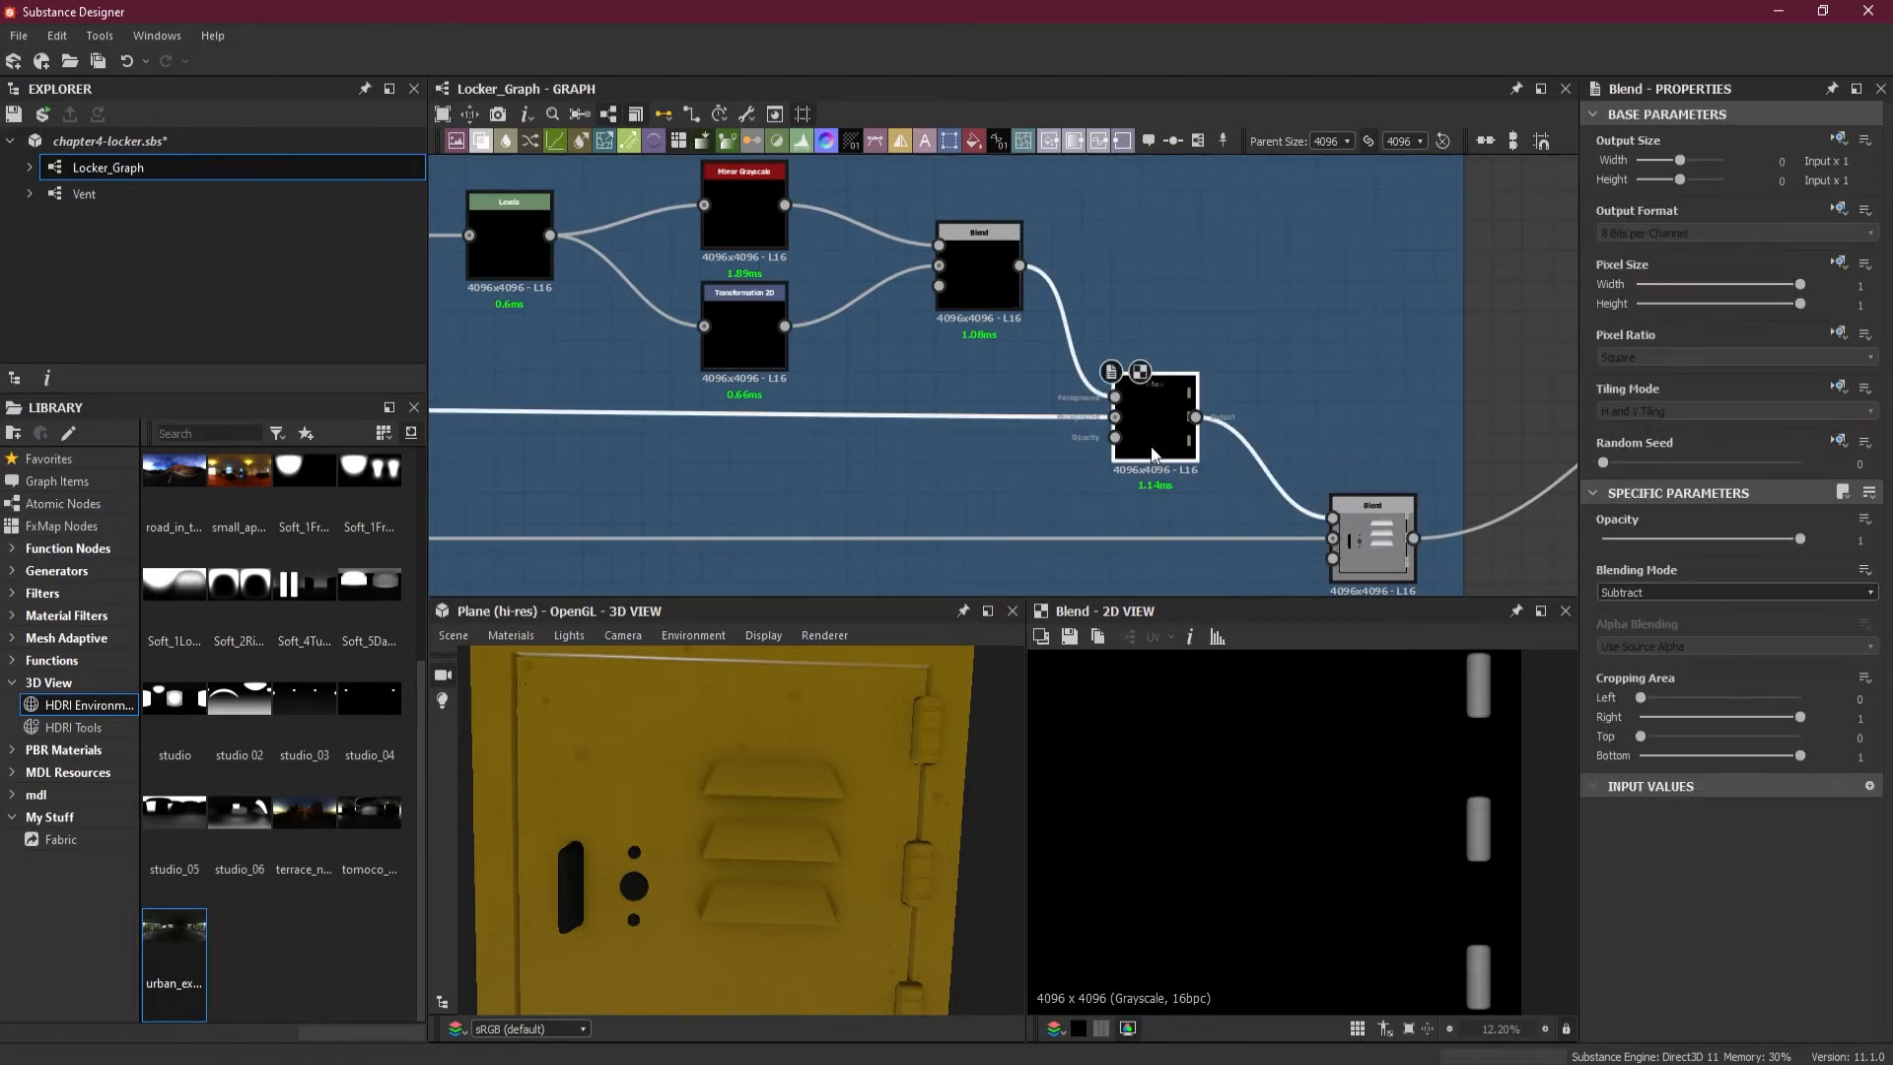
# - Add a Levels node below the Hinges frame from the hinge Blend's output and lower its white input level until the hinges are solid white
pyautogui.moveTo(1153, 451); pyautogui.dragTo(968, 368, button='middle')
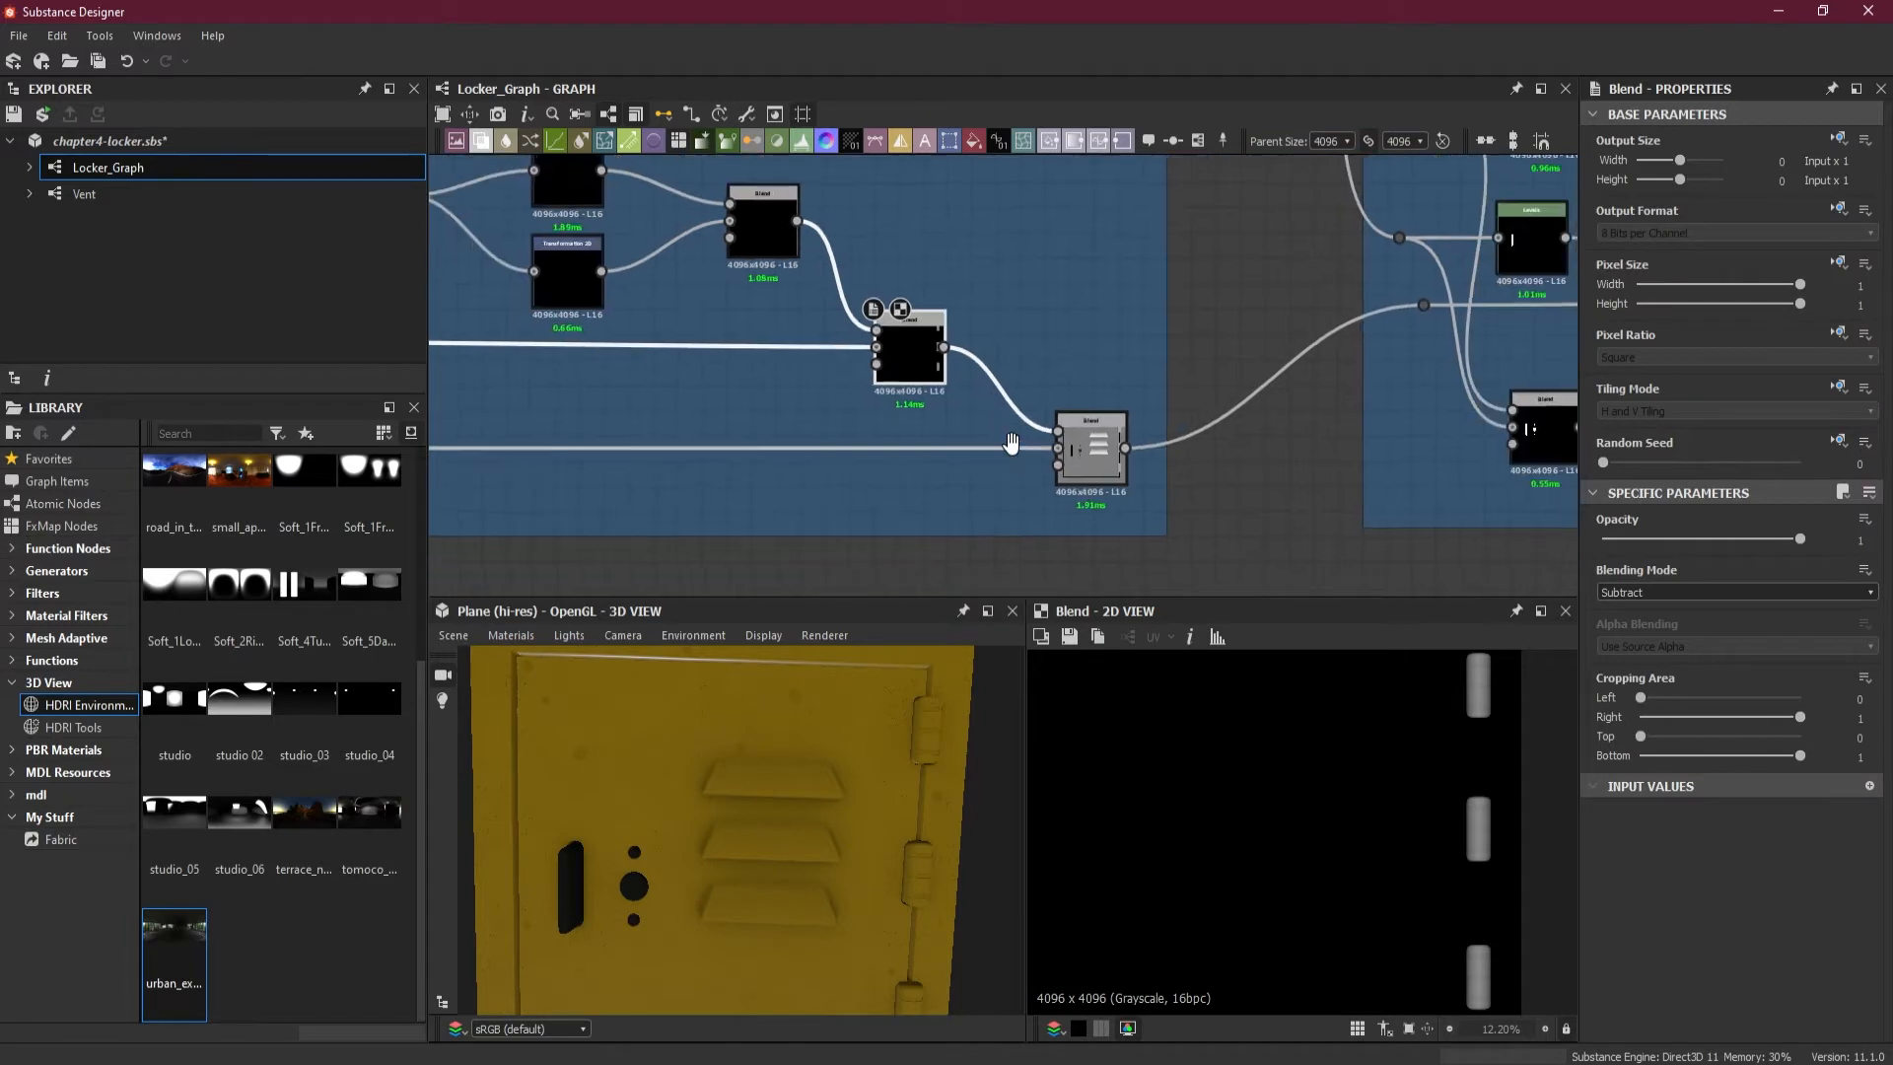
pyautogui.moveTo(1010, 444); pyautogui.dragTo(963, 378, button='middle')
pyautogui.moveTo(895, 282); pyautogui.dragTo(991, 540)
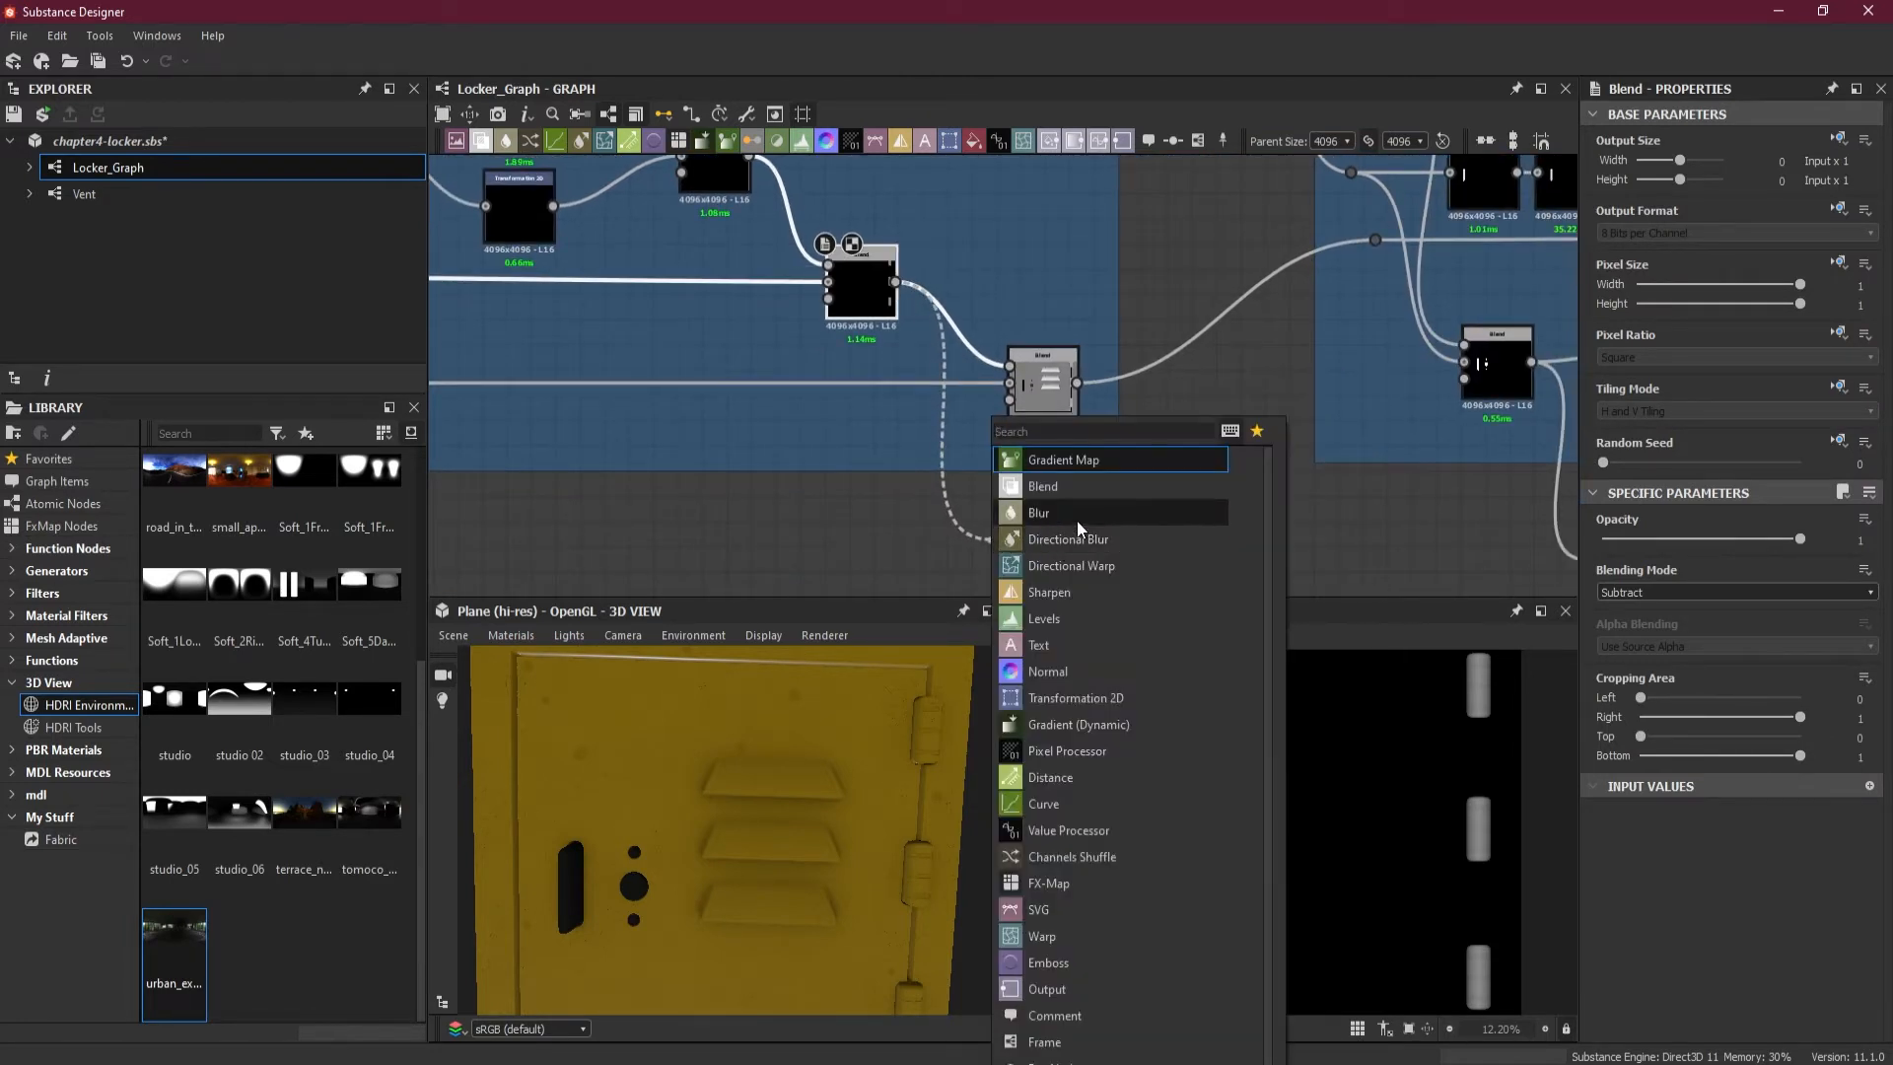
pyautogui.click(1077, 615)
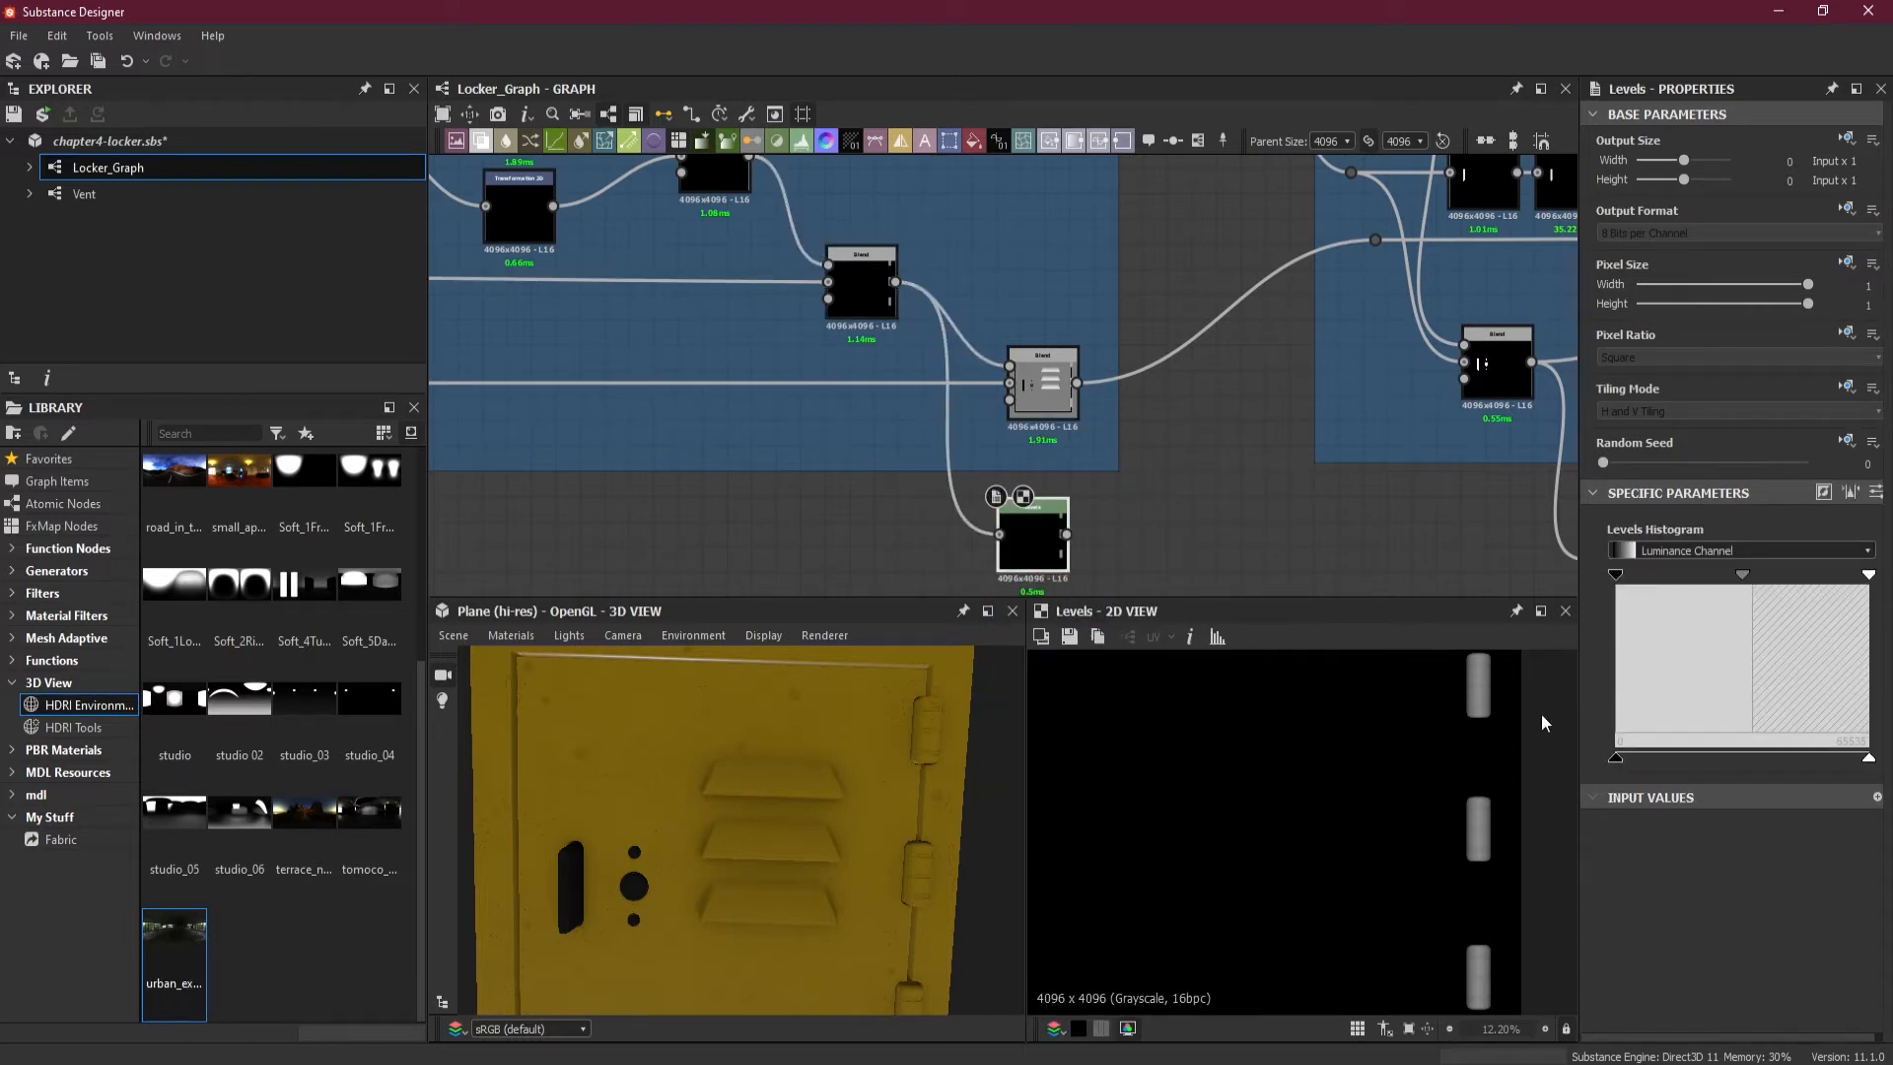
pyautogui.scroll(6, 1445, 690)
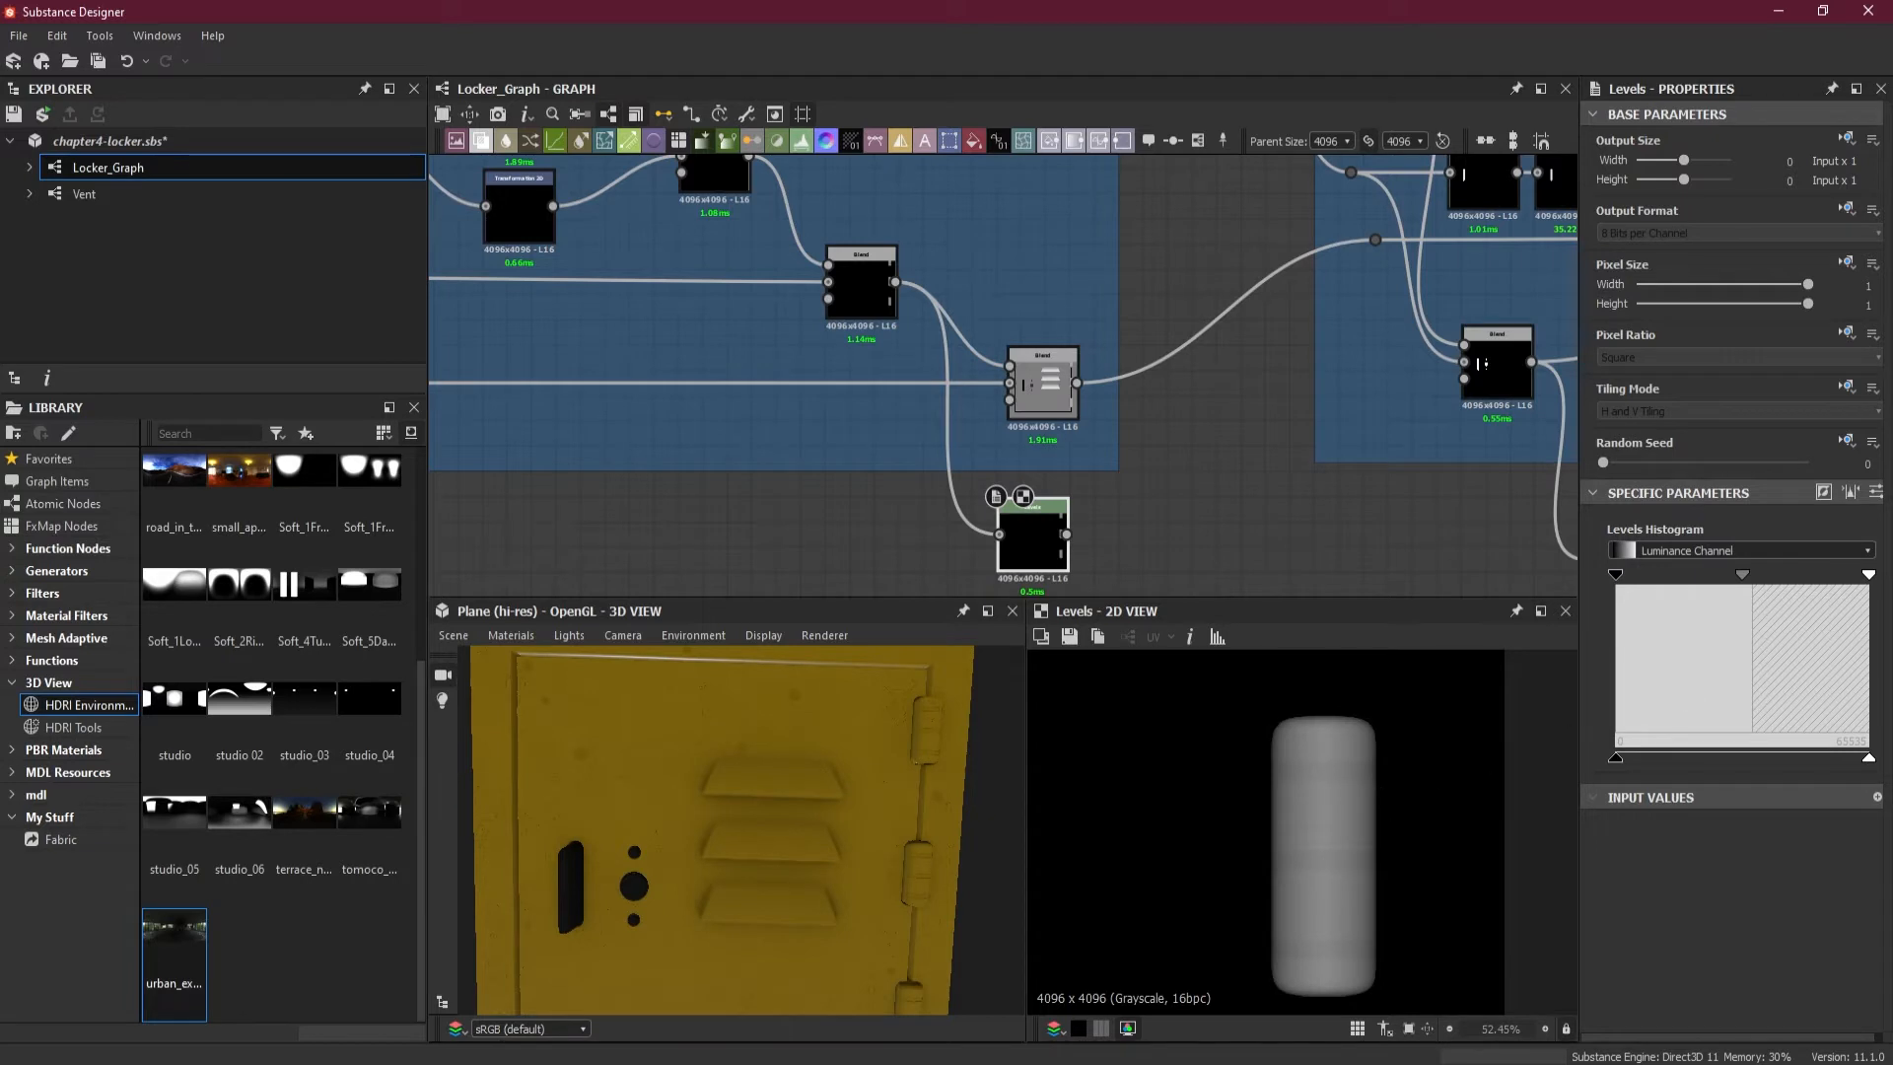
pyautogui.moveTo(1868, 575); pyautogui.dragTo(1674, 584)
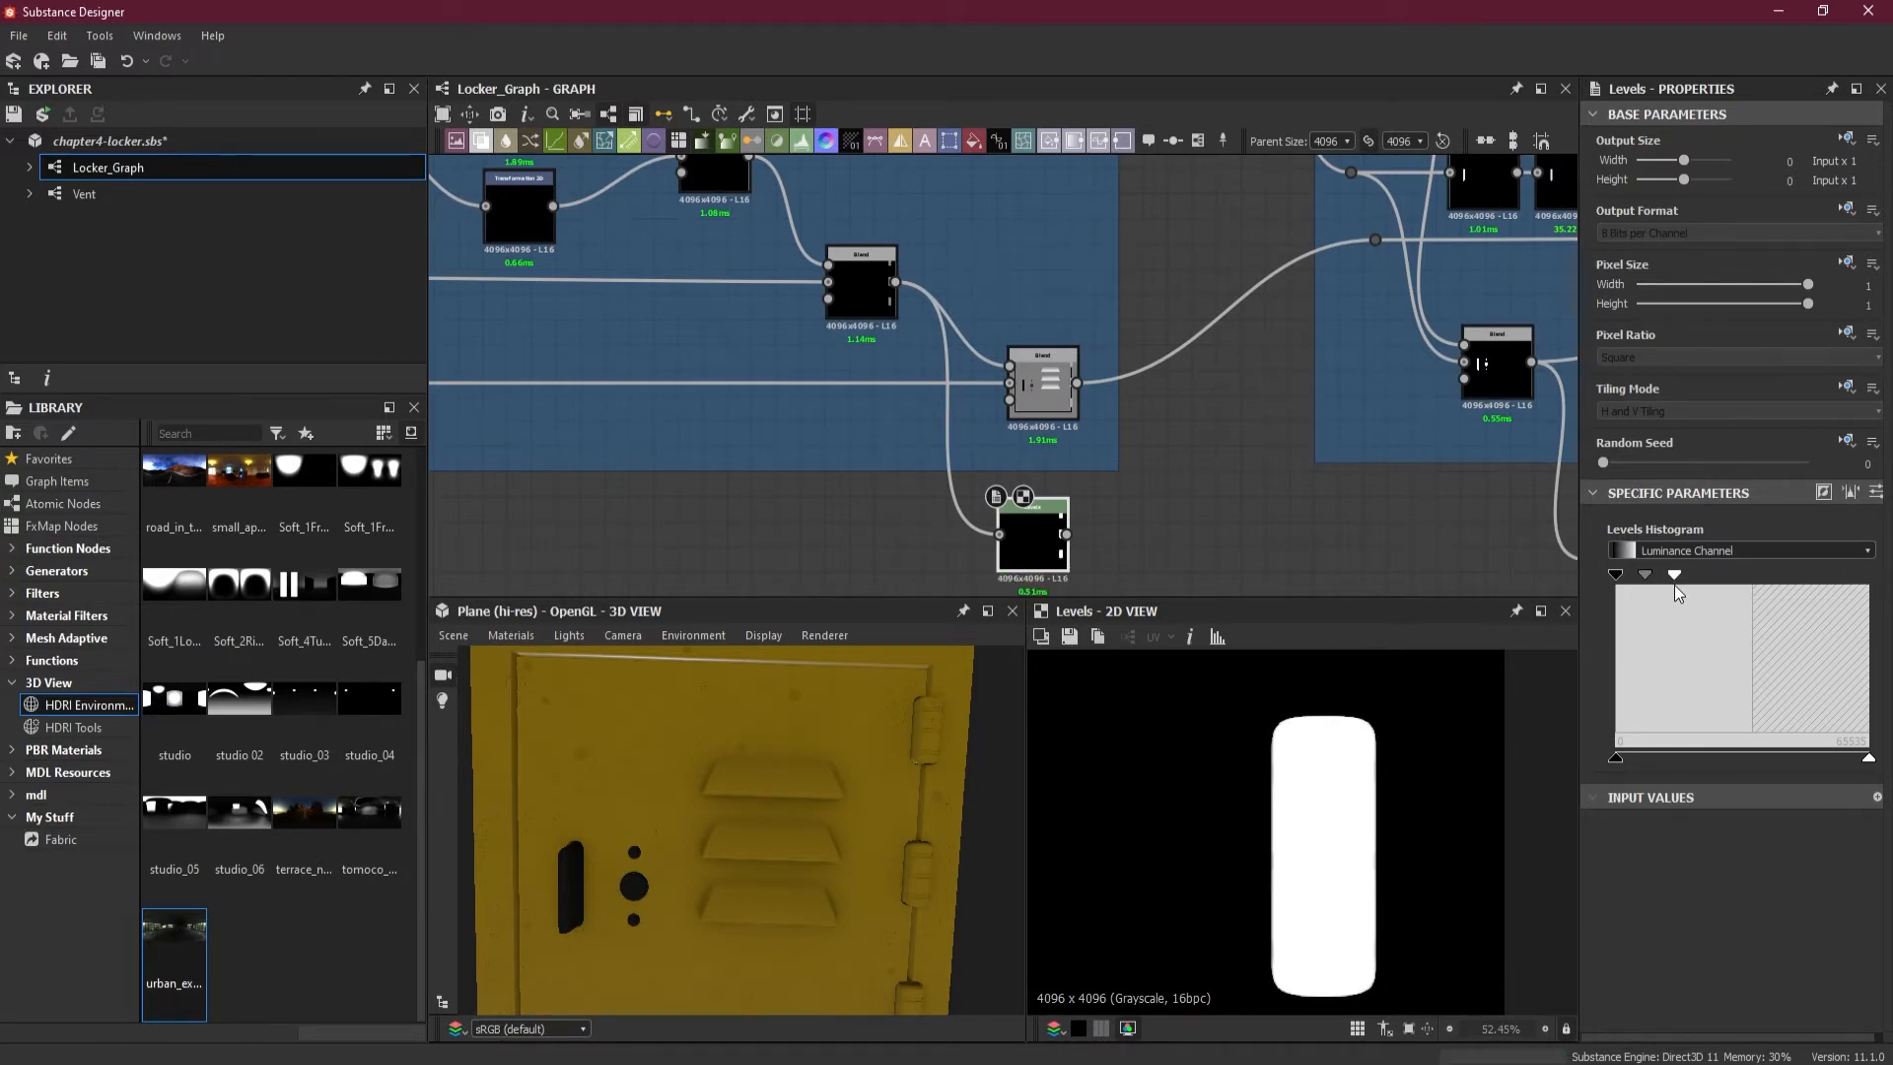
# - Insert a Blend node into the lock holder and buttons mask link that runs beneath the outputs
pyautogui.scroll(-3, 1284, 552)
pyautogui.moveTo(1284, 552); pyautogui.dragTo(1059, 491, button='middle')
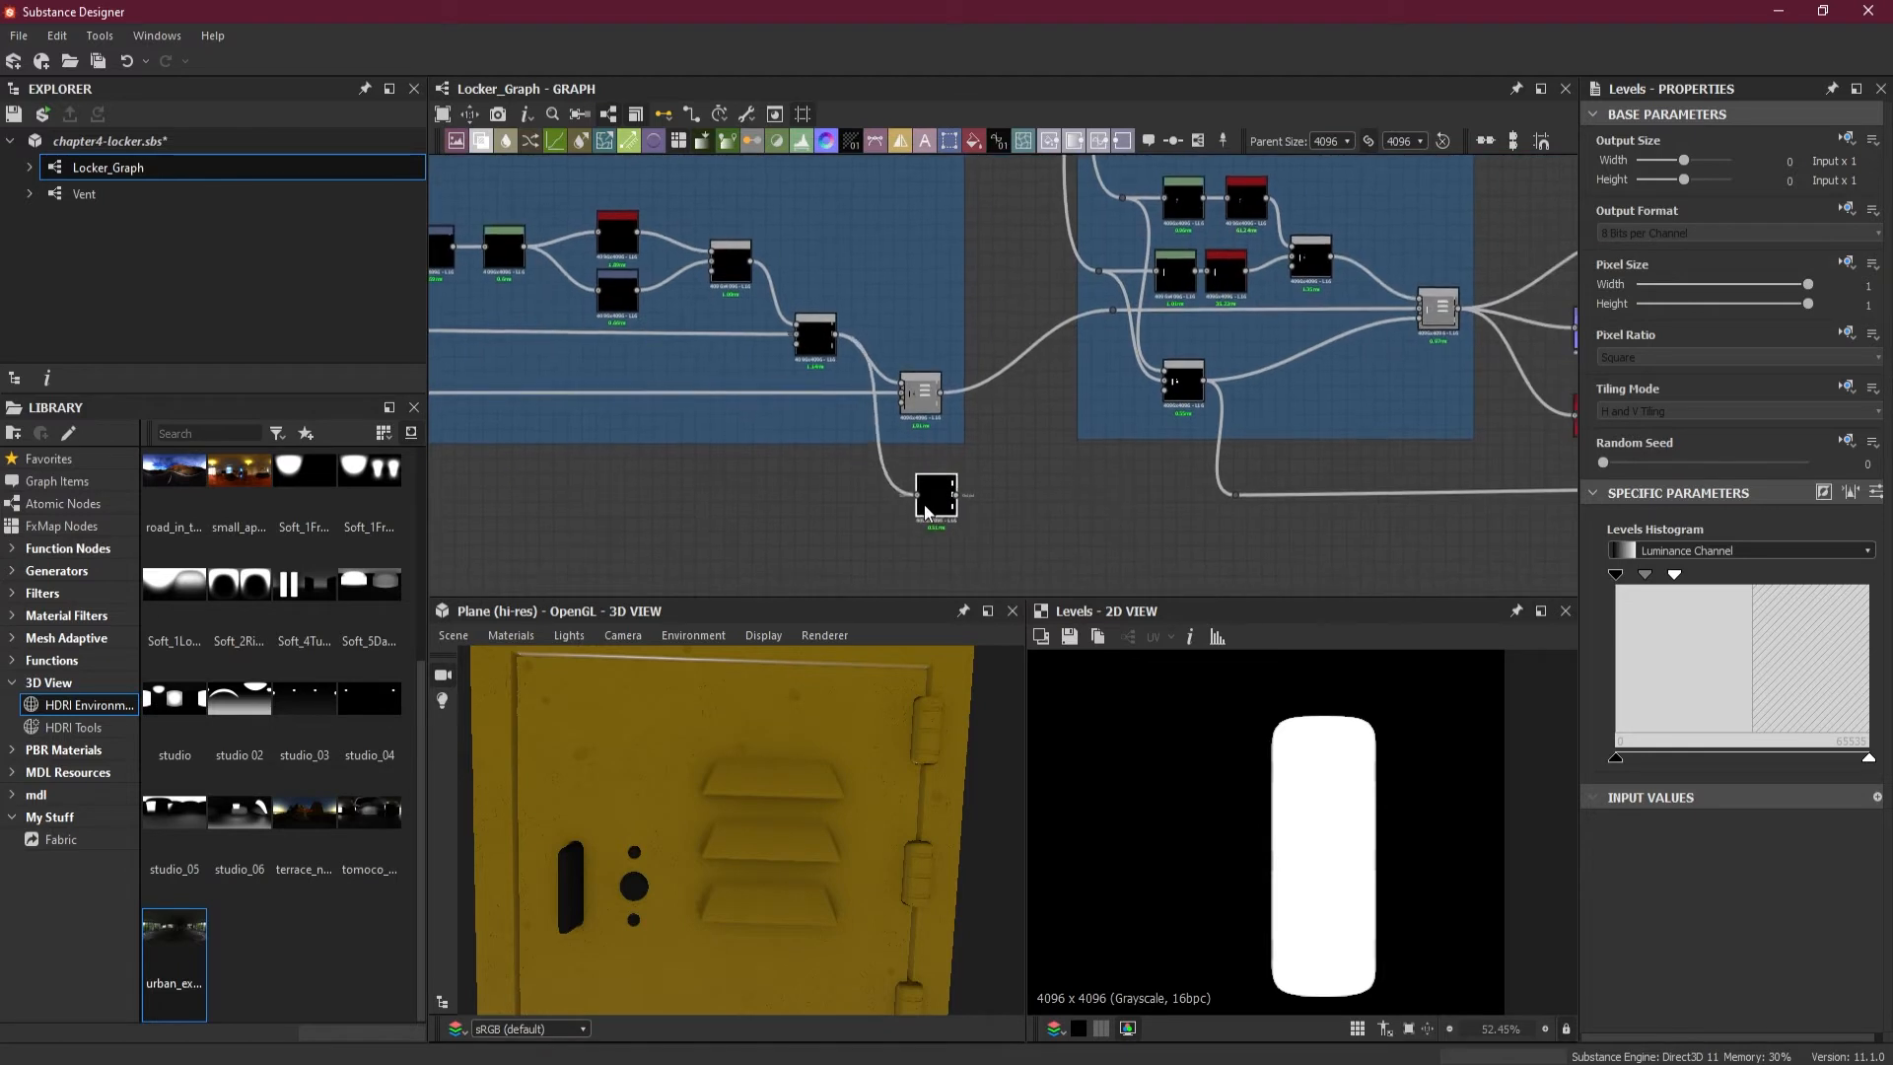
pyautogui.moveTo(1332, 527); pyautogui.dragTo(914, 534, button='middle')
pyautogui.moveTo(1393, 486); pyautogui.dragTo(1063, 536, button='middle')
pyautogui.moveTo(788, 530); pyautogui.dragTo(1164, 508, button='middle')
pyautogui.scroll(3, 690, 497)
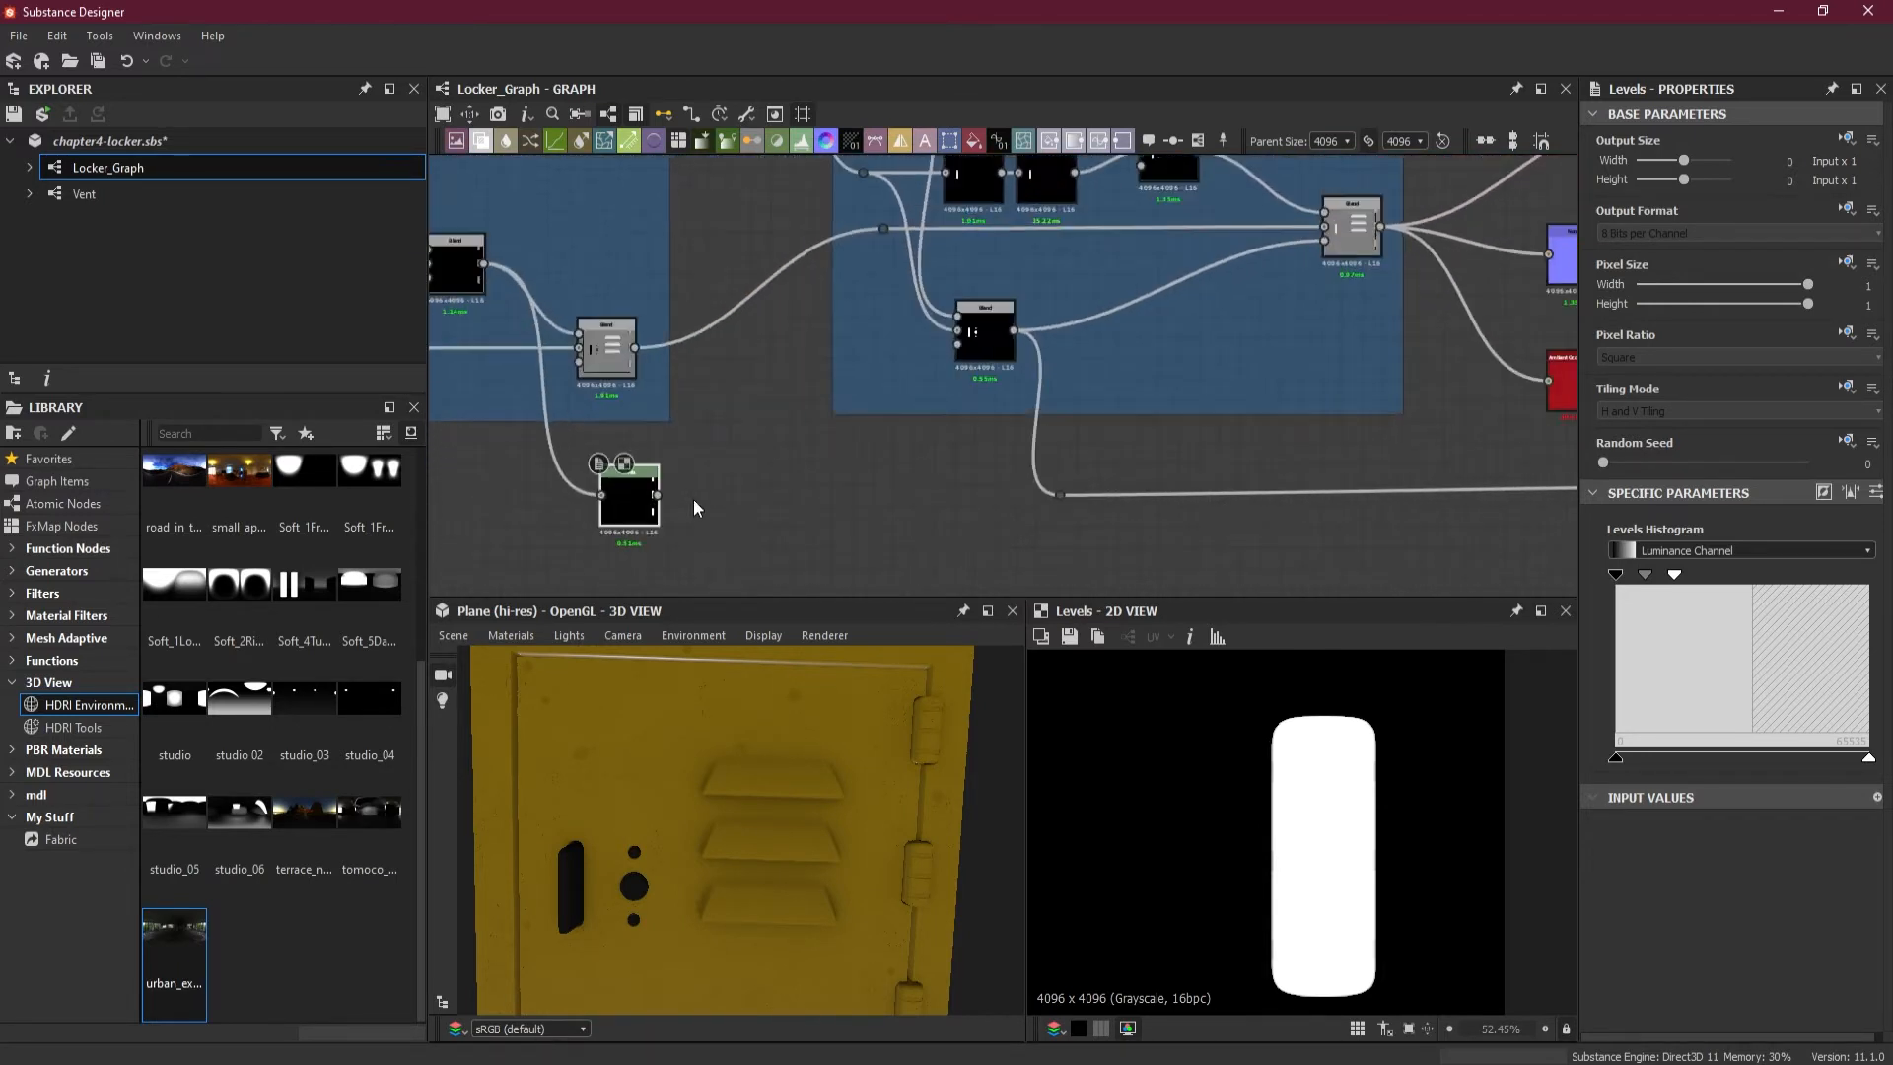
pyautogui.click(1163, 493)
pyautogui.press('space')
pyautogui.click(1282, 489)
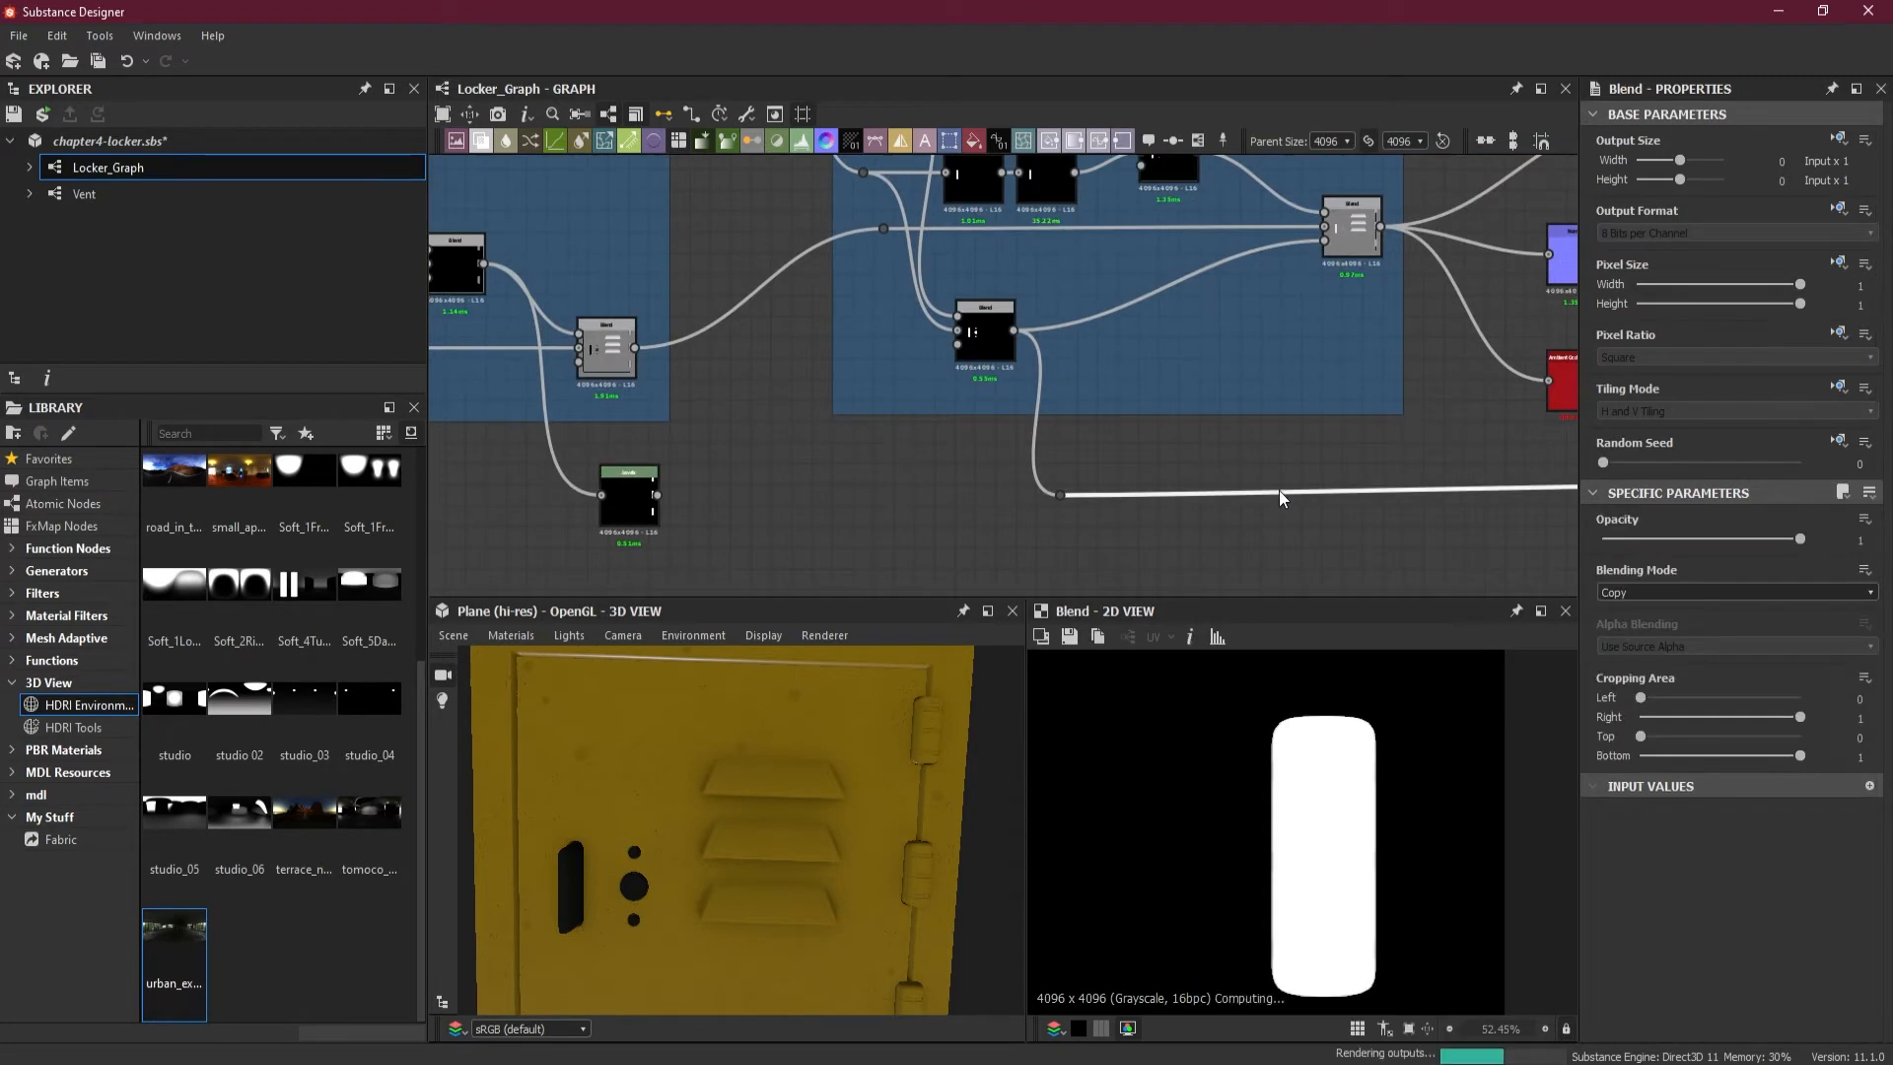
# - Move the inserted Blend node back along the link to just beneath the Lock Holder and Buttons frame
pyautogui.moveTo(1335, 531); pyautogui.dragTo(1059, 520, button='middle')
pyautogui.scroll(-1, 1060, 520)
pyautogui.moveTo(1385, 500); pyautogui.dragTo(916, 508)
pyautogui.moveTo(690, 522); pyautogui.dragTo(938, 534, button='middle')
pyautogui.scroll(3, 941, 527)
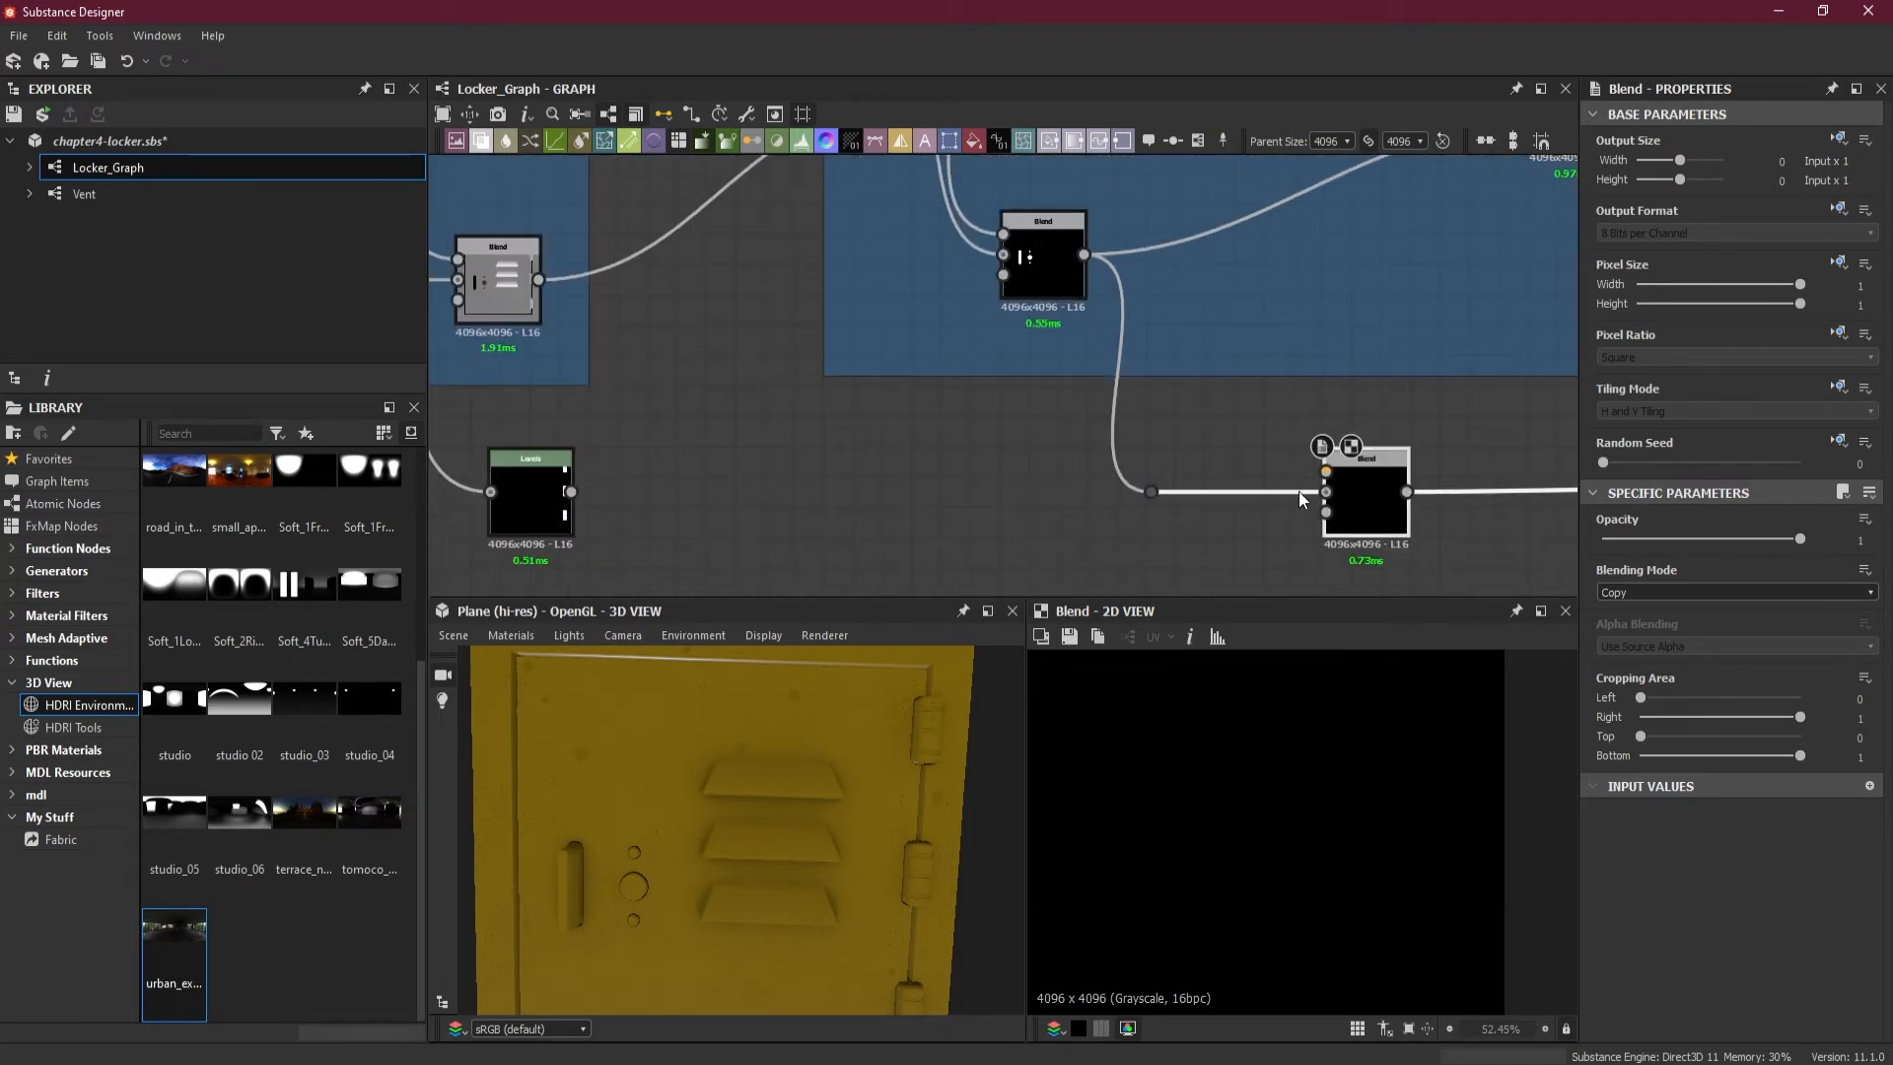
# - Connect the lock holder mask to the Blend's foreground and the hinge Levels to its background, aligning the Dot with the foreground input
pyautogui.moveTo(1327, 492); pyautogui.dragTo(1326, 472)
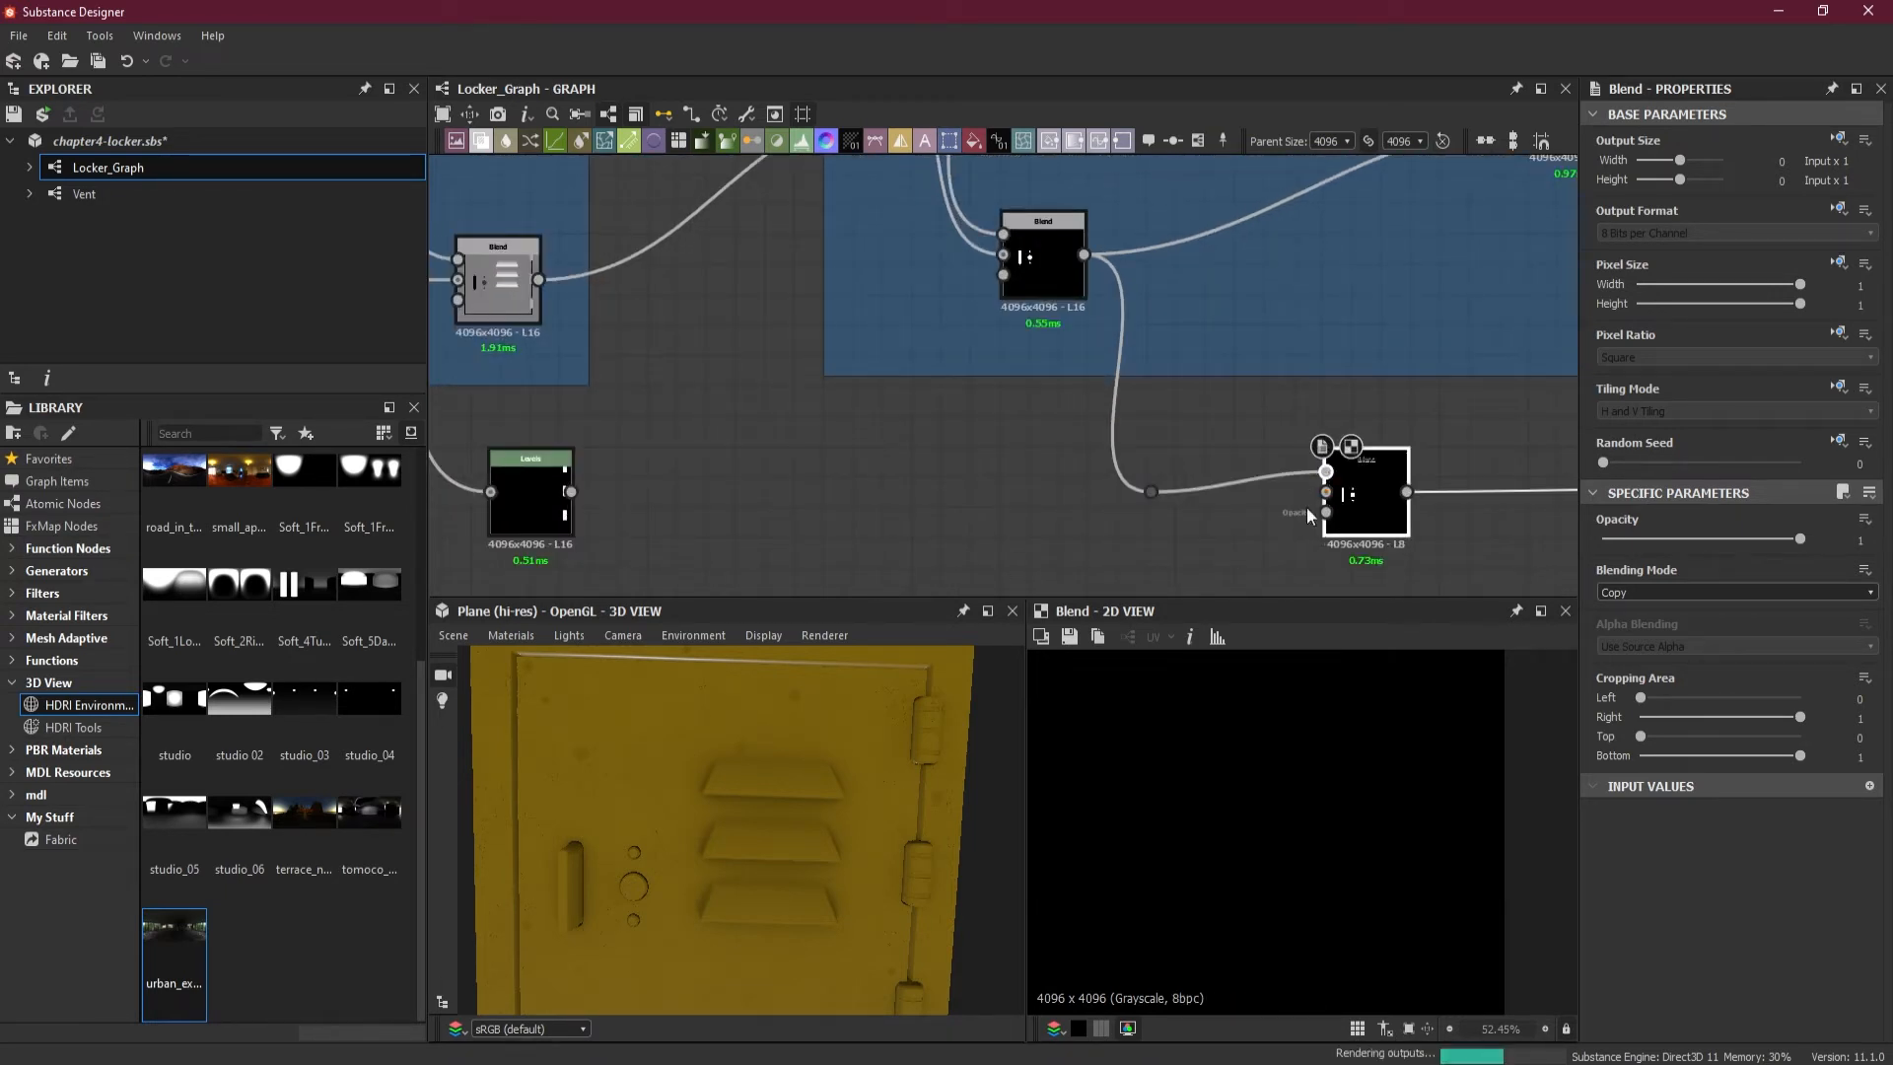
pyautogui.moveTo(571, 492); pyautogui.dragTo(1326, 492)
pyautogui.moveTo(1150, 491); pyautogui.dragTo(1150, 471)
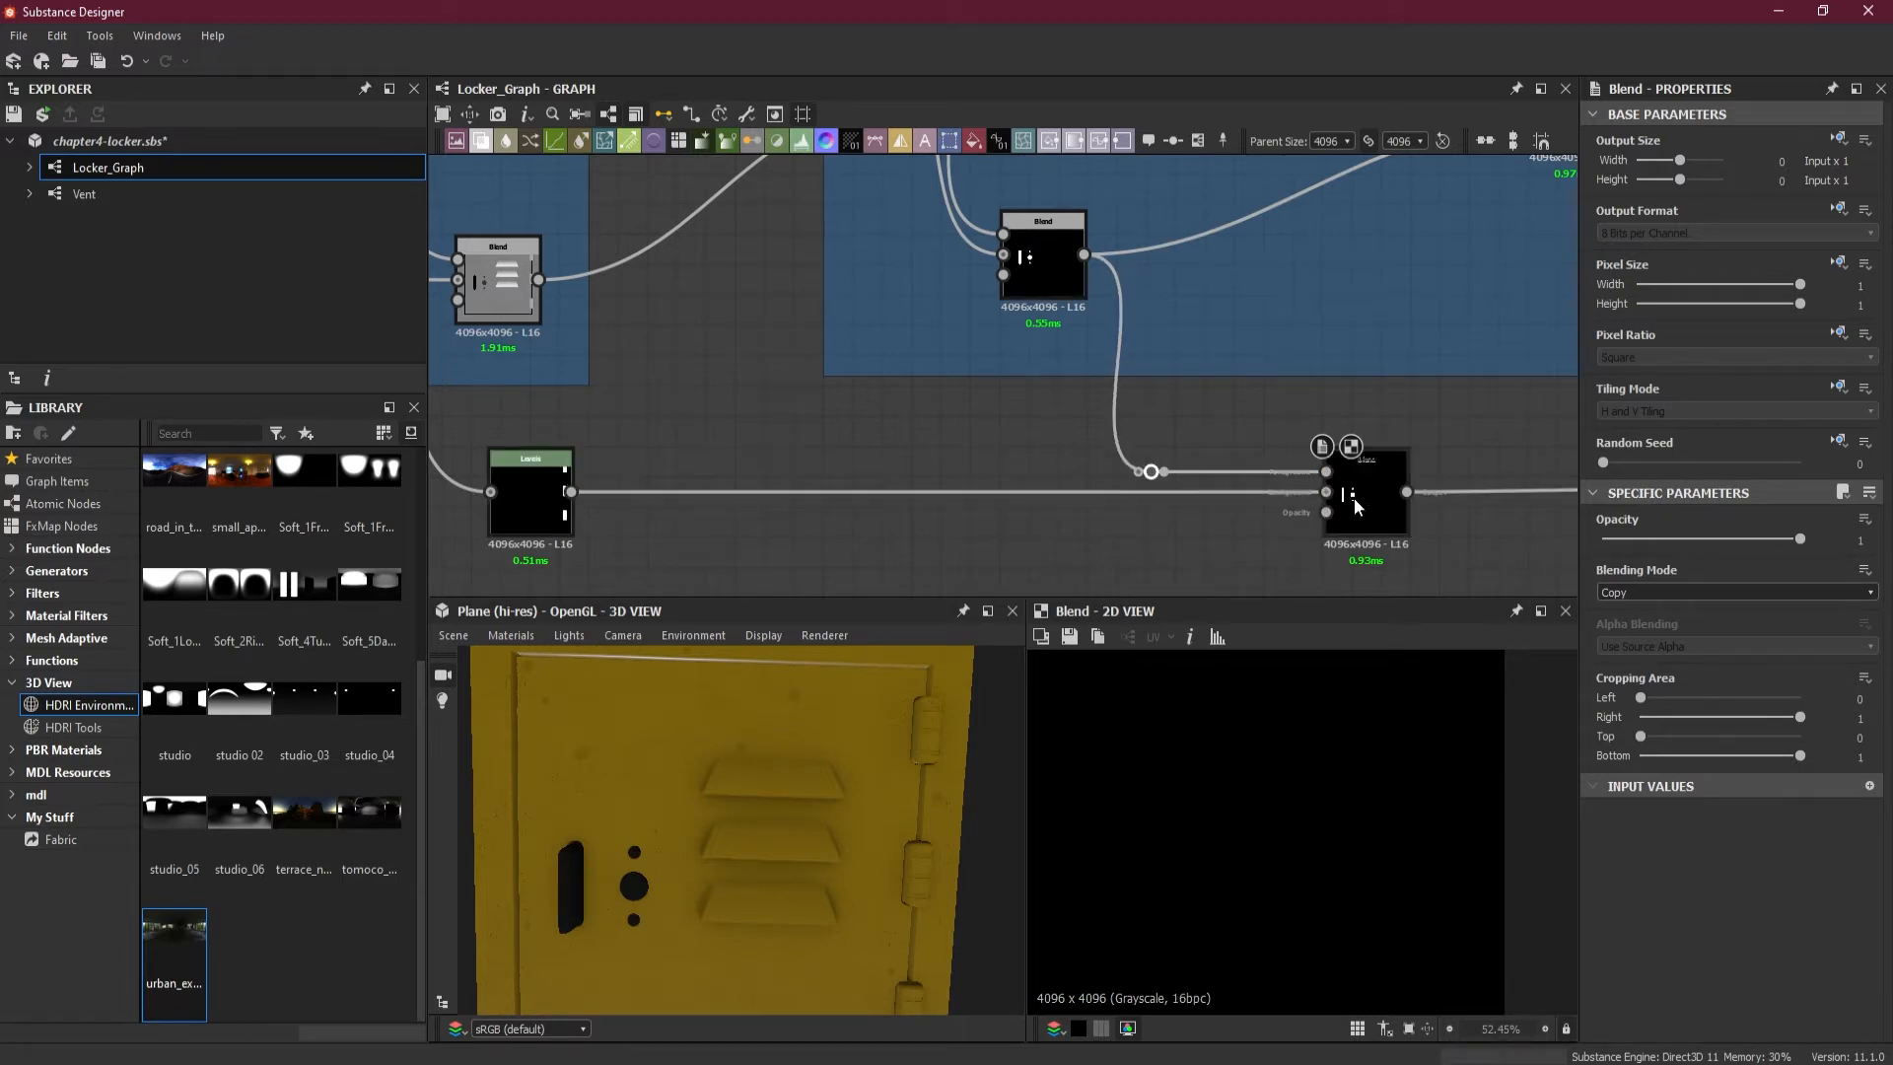
# - Set the mask Blend's blending mode to Add (Linear Dodge) and view the whole combined mask
pyautogui.click(1668, 591)
pyautogui.click(1664, 619)
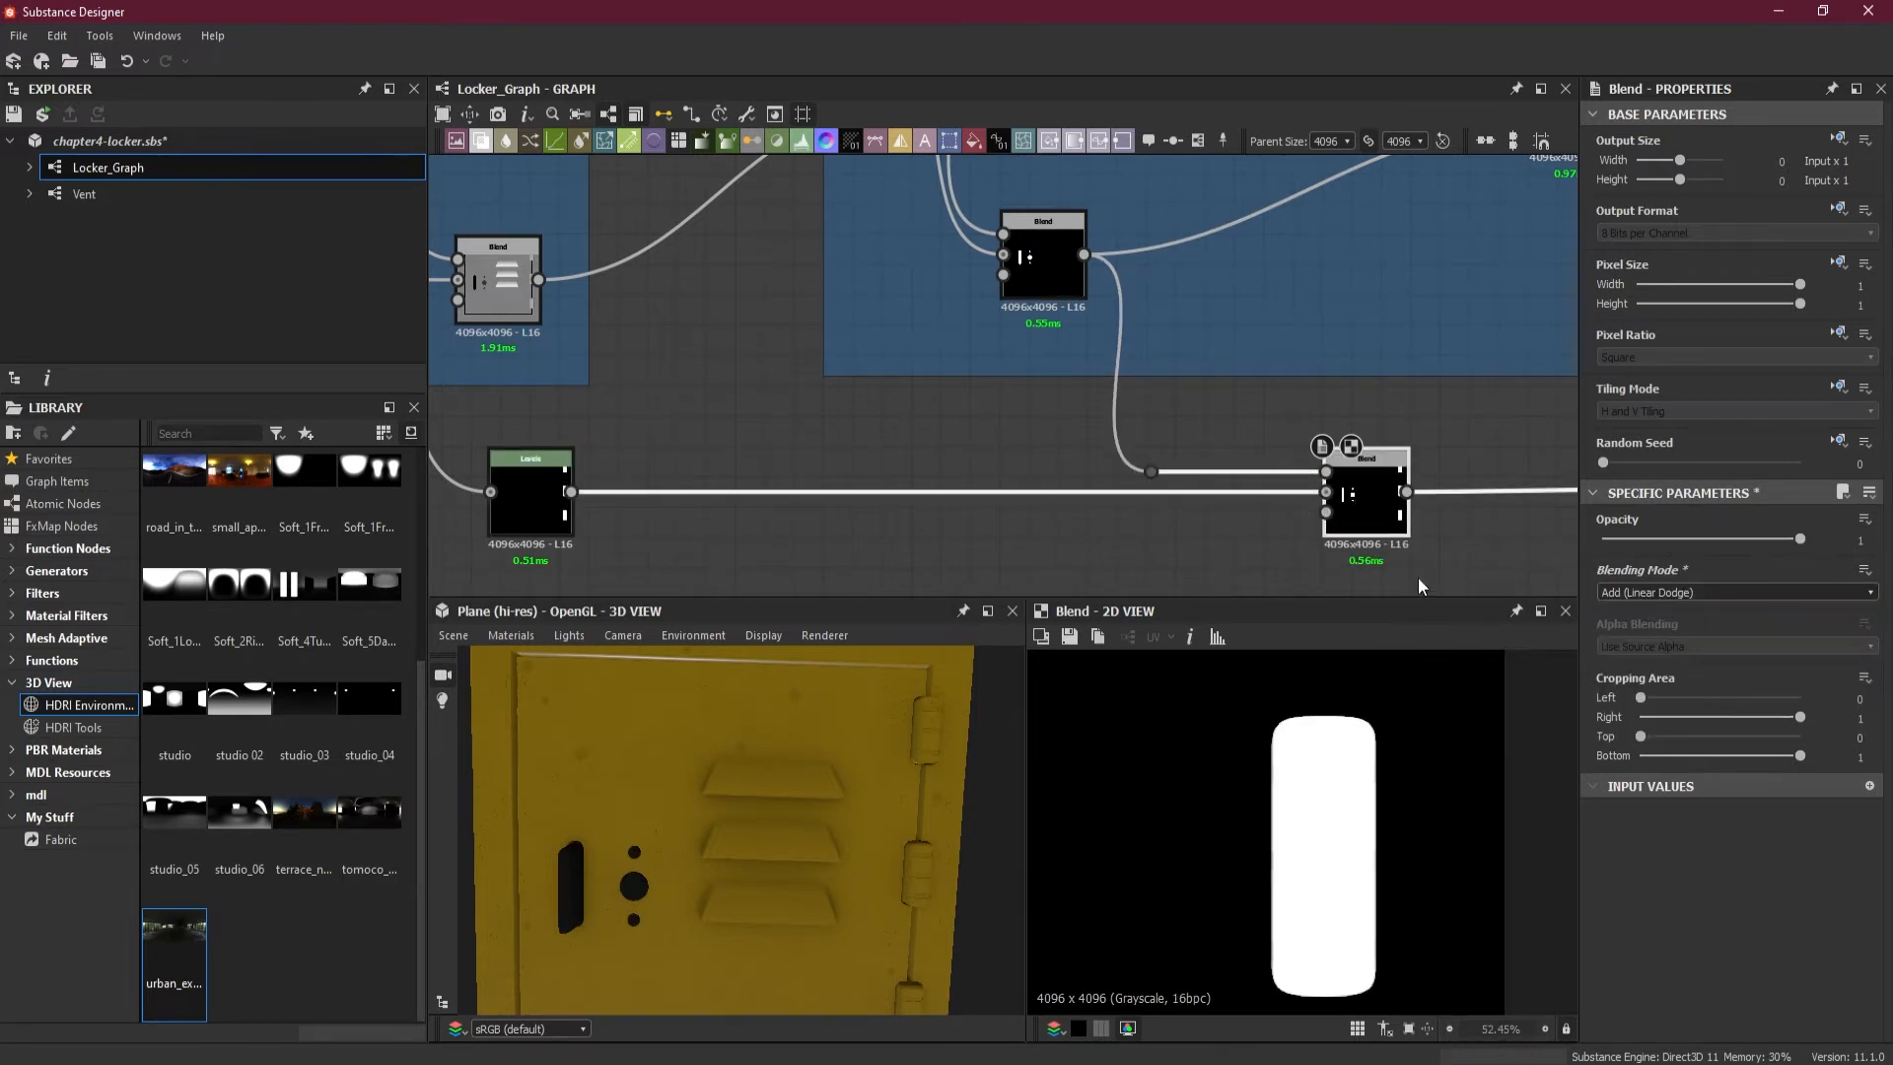
pyautogui.scroll(-10, 1264, 824)
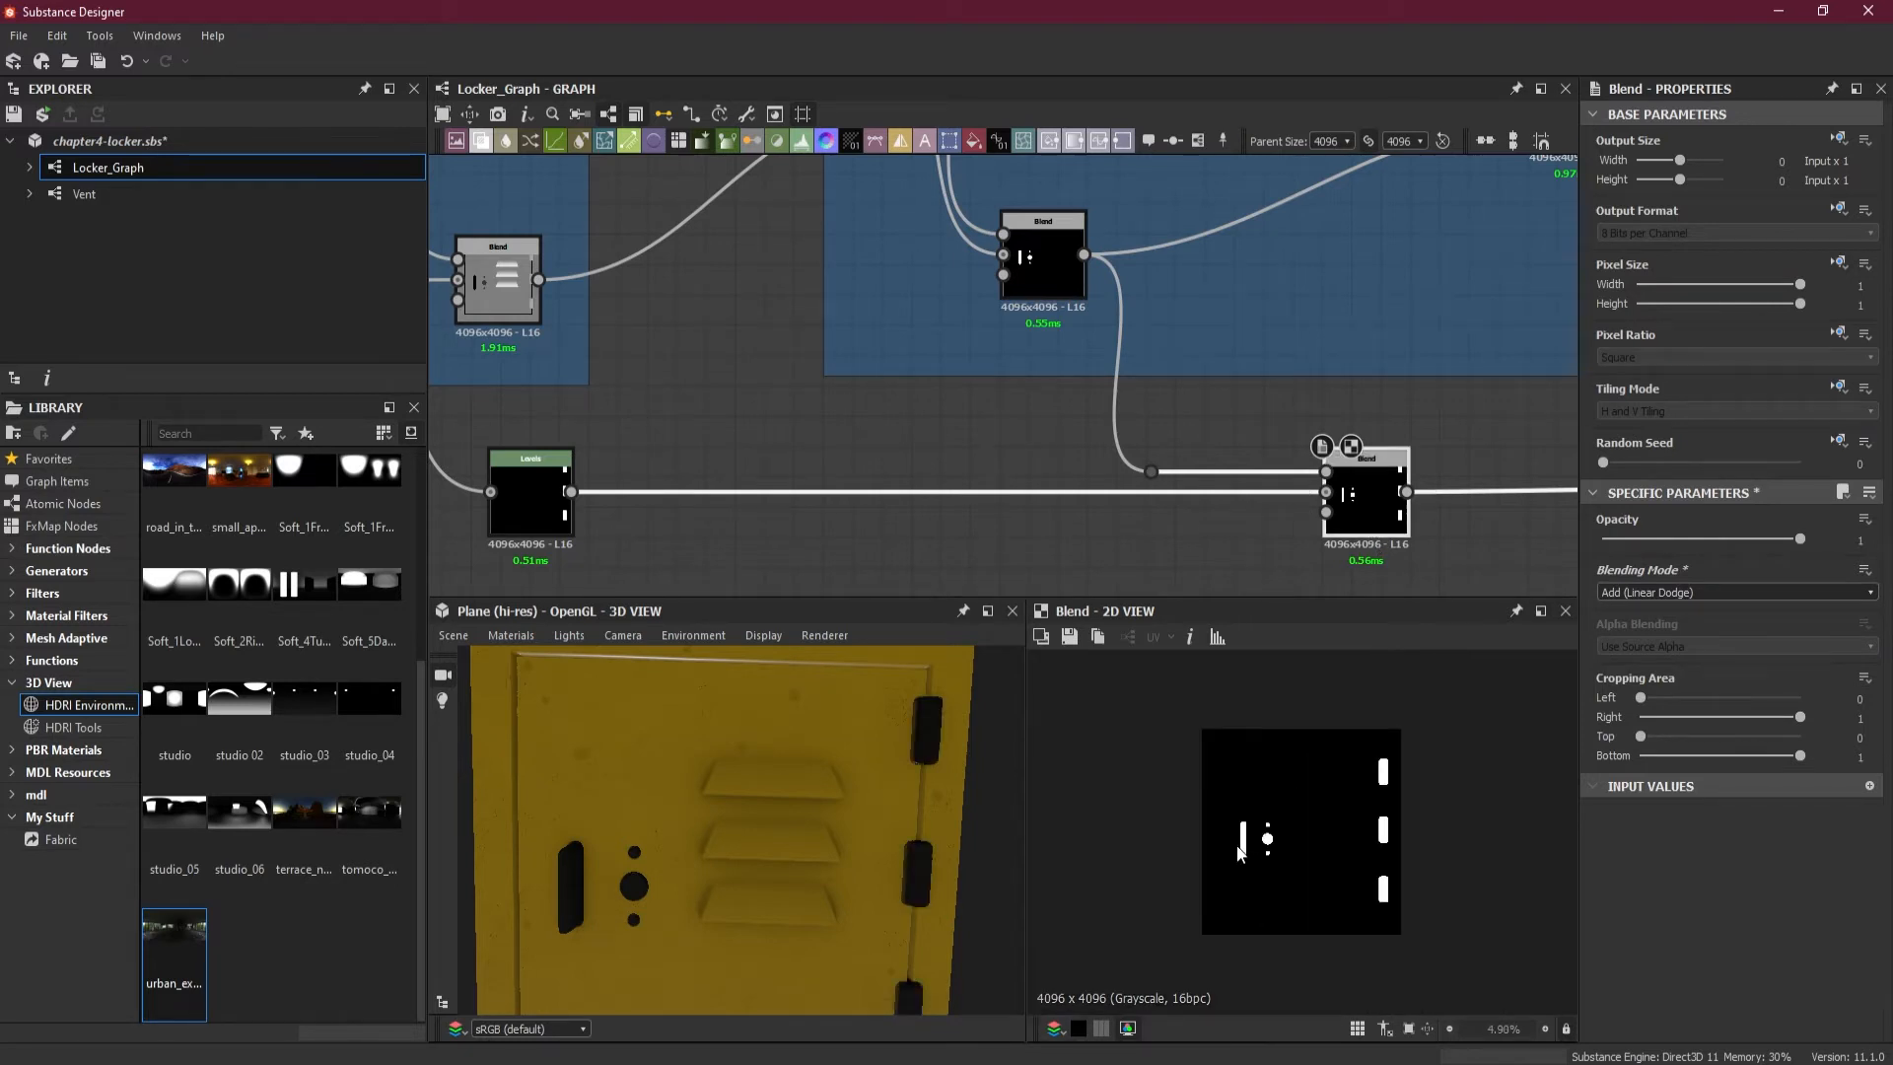
# - Examine the mask edge around a hinge up close in the 3D view
pyautogui.scroll(-5, 1287, 527)
pyautogui.moveTo(1409, 459); pyautogui.dragTo(788, 491, button='middle')
pyautogui.moveTo(1400, 412); pyautogui.dragTo(1211, 479, button='middle')
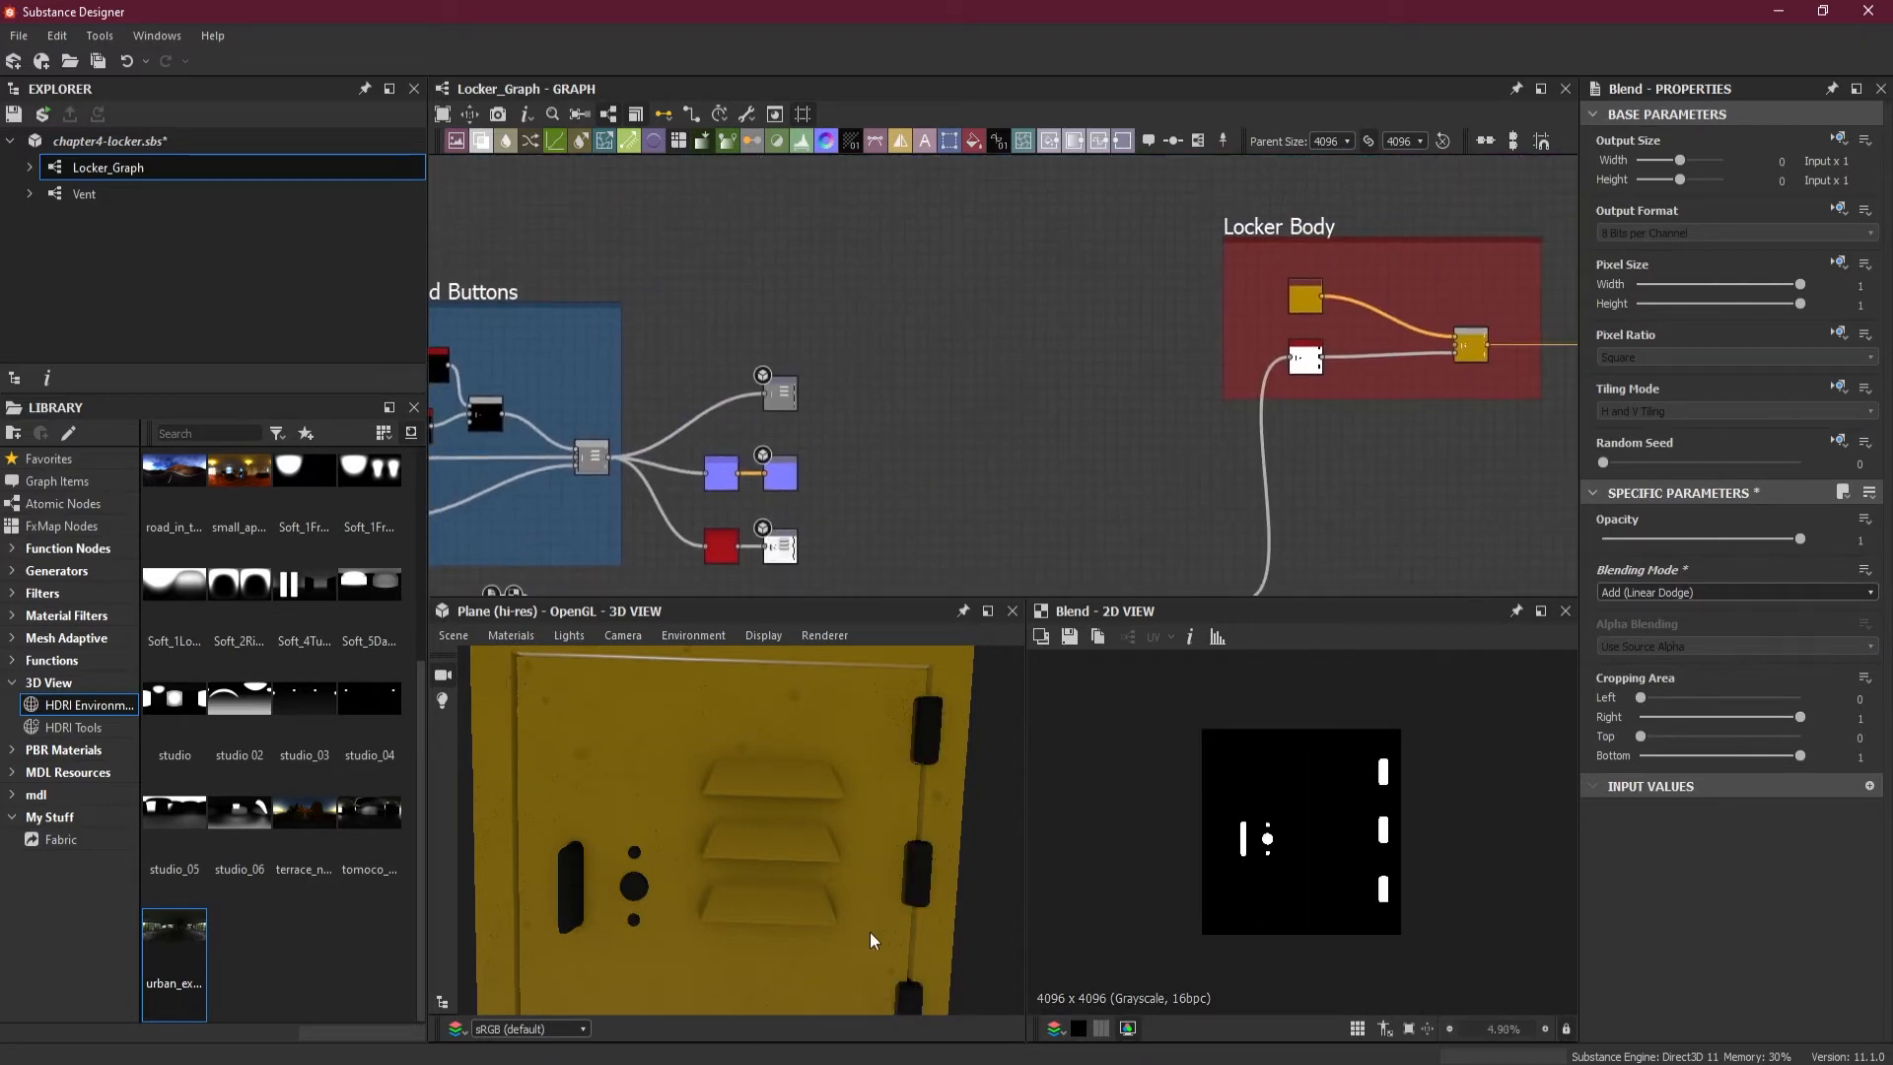
pyautogui.moveTo(925, 867); pyautogui.dragTo(849, 883)
pyautogui.scroll(4, 916, 779)
pyautogui.scroll(3, 920, 789)
pyautogui.scroll(3, 870, 831)
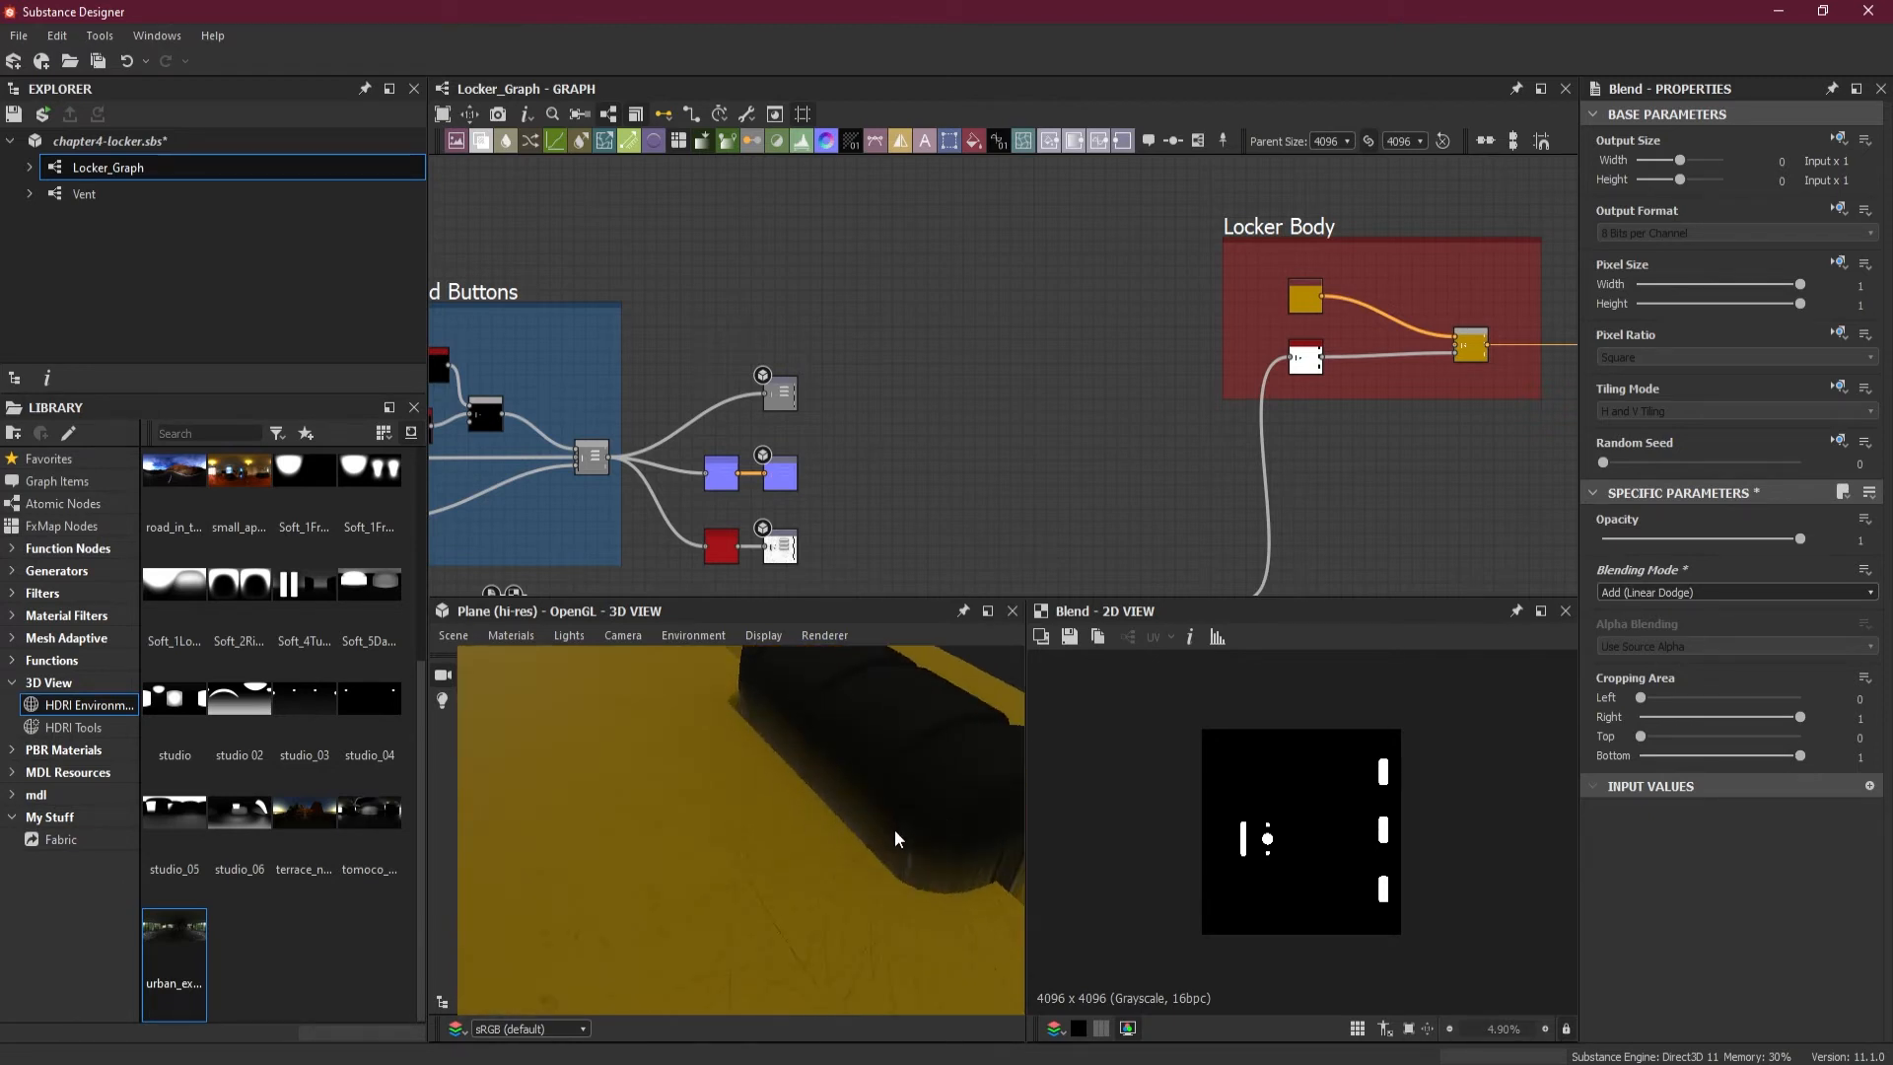
# - Lower the hinge Levels node's white input level further, close to the black point, and save the package
pyautogui.scroll(-5, 940, 416)
pyautogui.moveTo(706, 501); pyautogui.dragTo(937, 501, button='middle')
pyautogui.scroll(10, 919, 498)
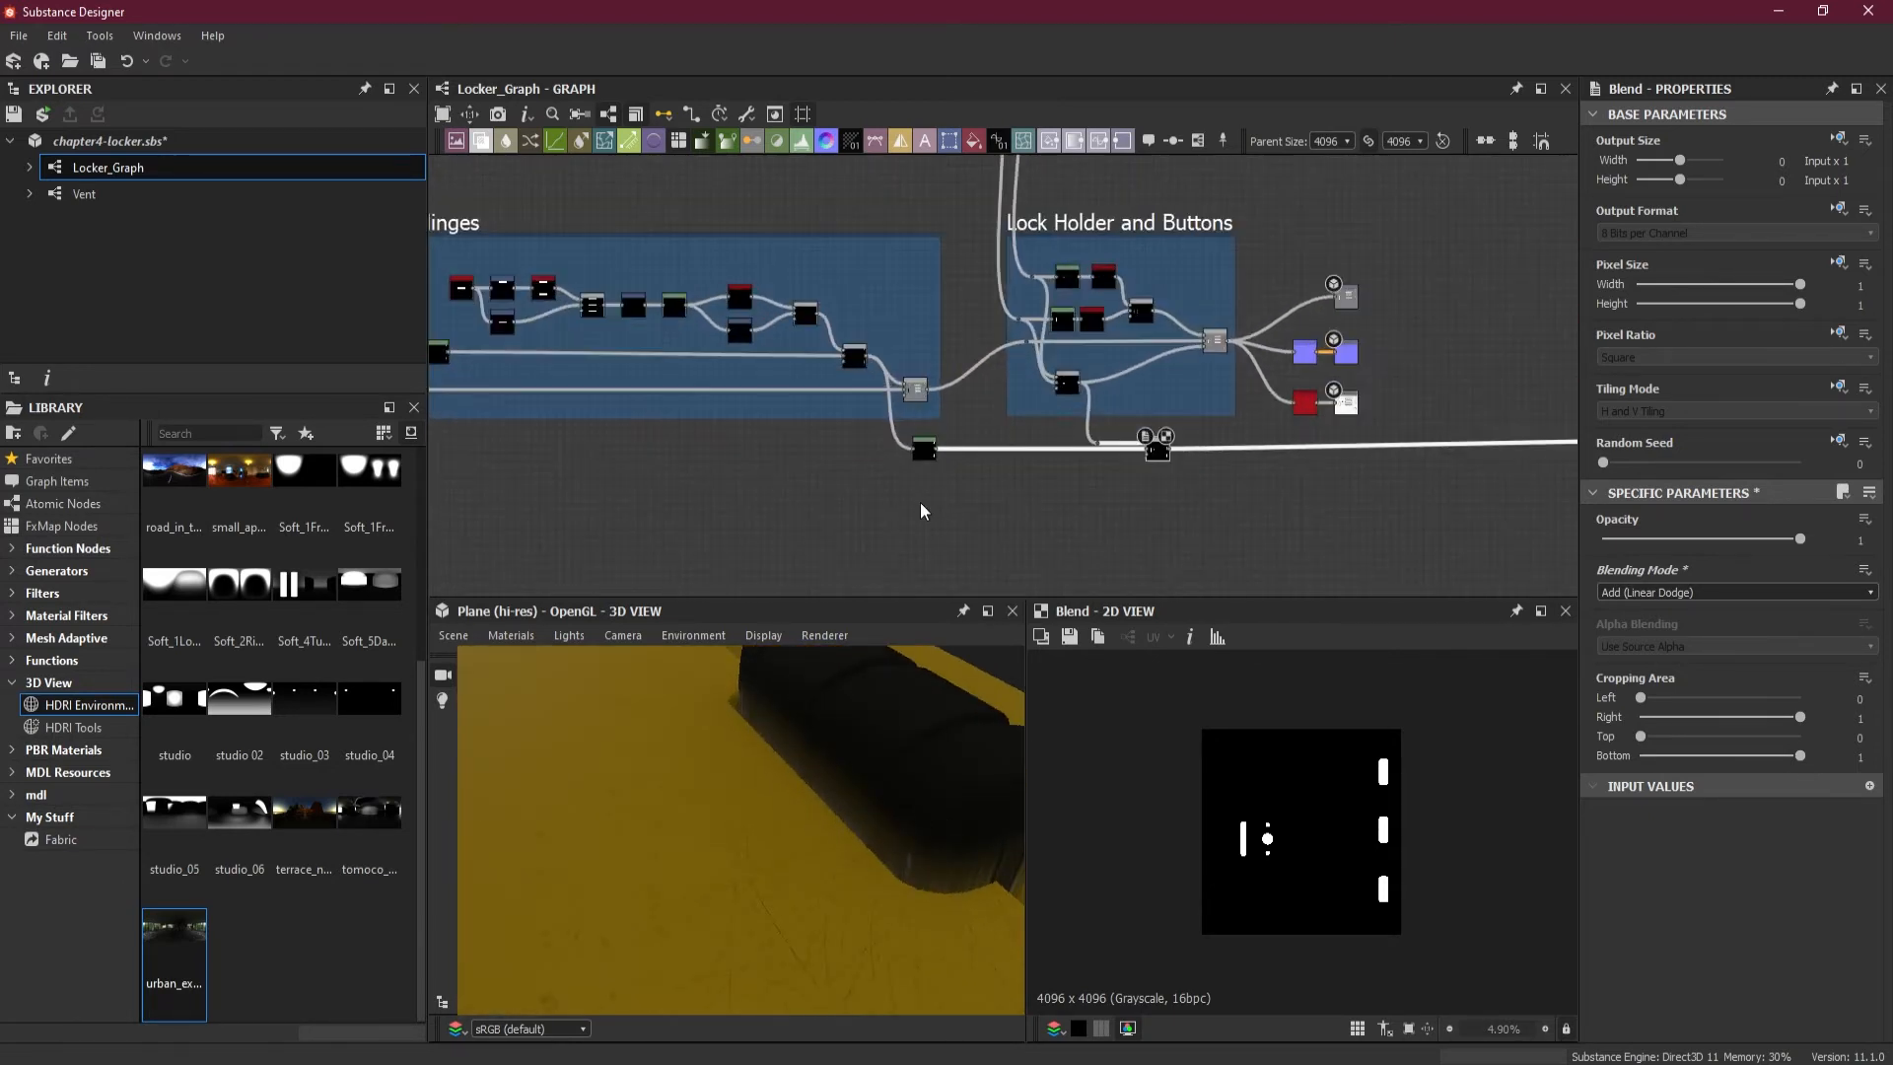
pyautogui.click(966, 357)
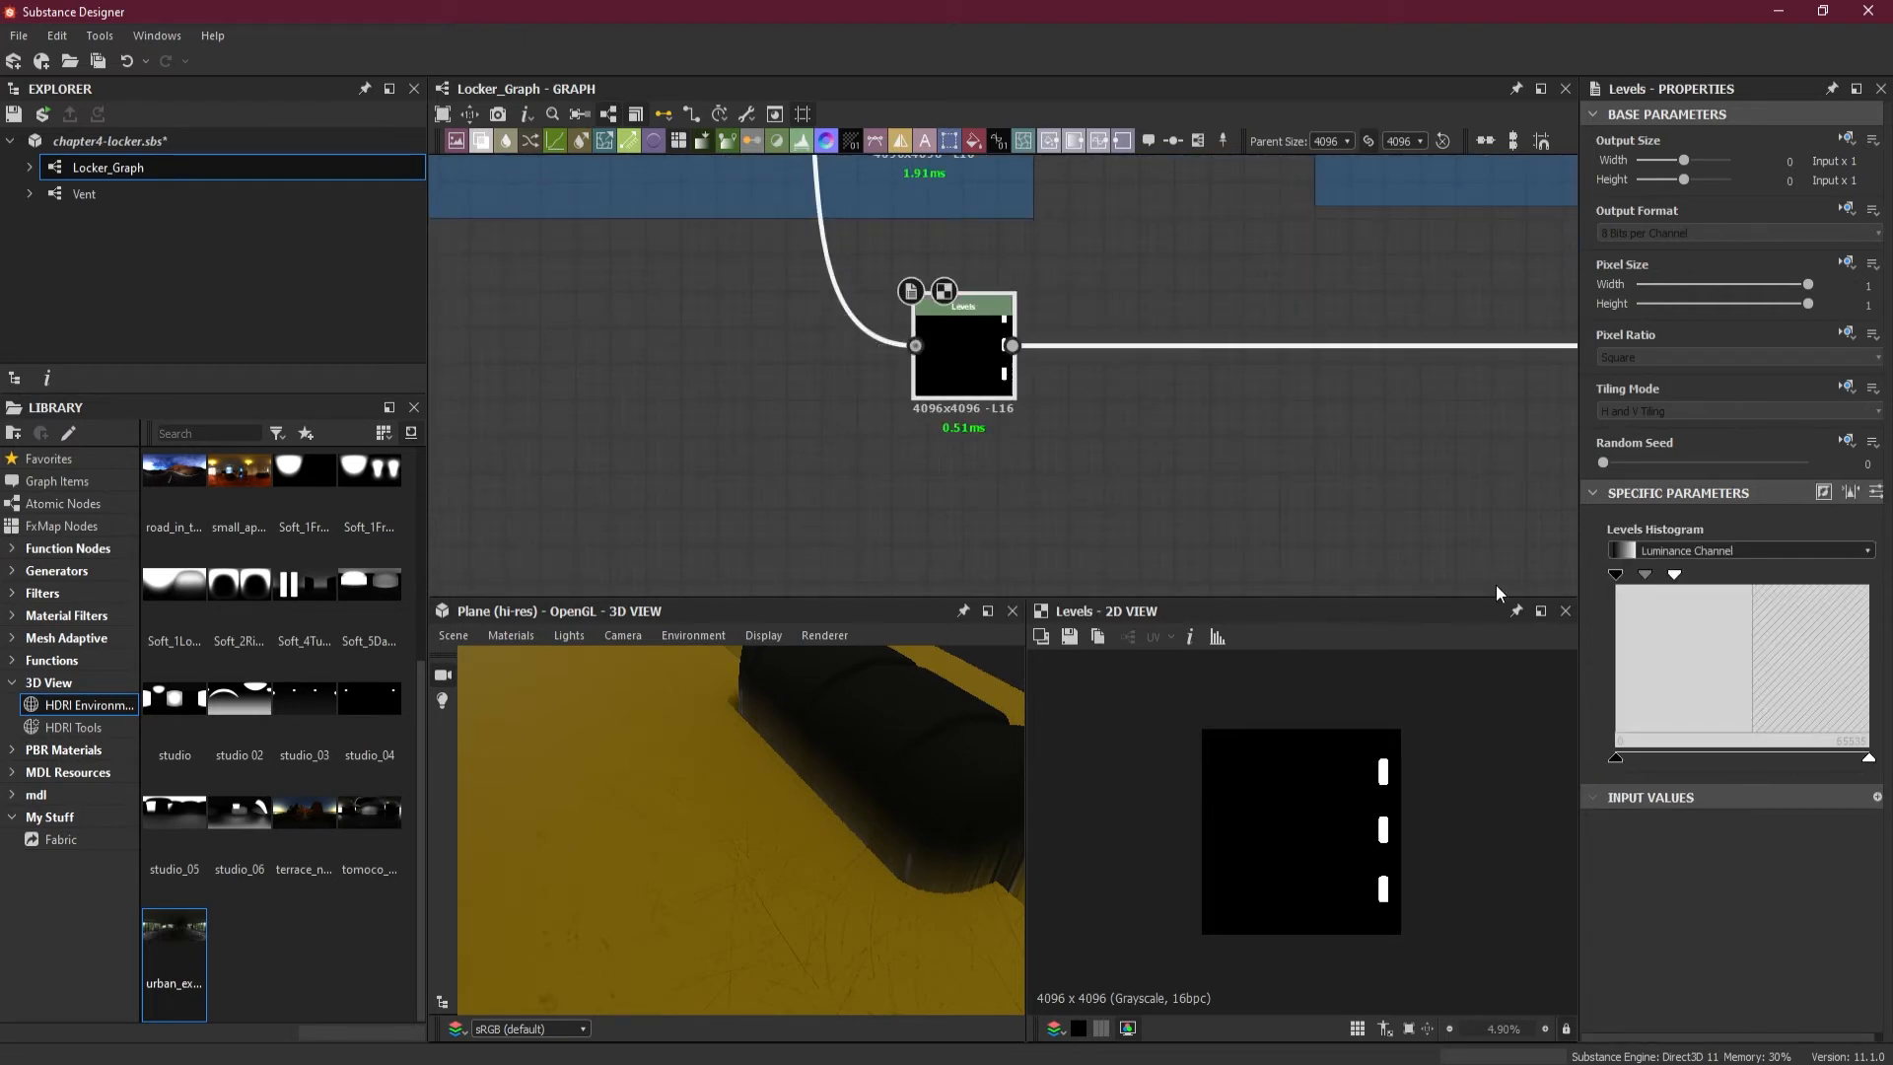
pyautogui.moveTo(1681, 573); pyautogui.dragTo(1630, 582)
pyautogui.moveTo(993, 813); pyautogui.dragTo(864, 814)
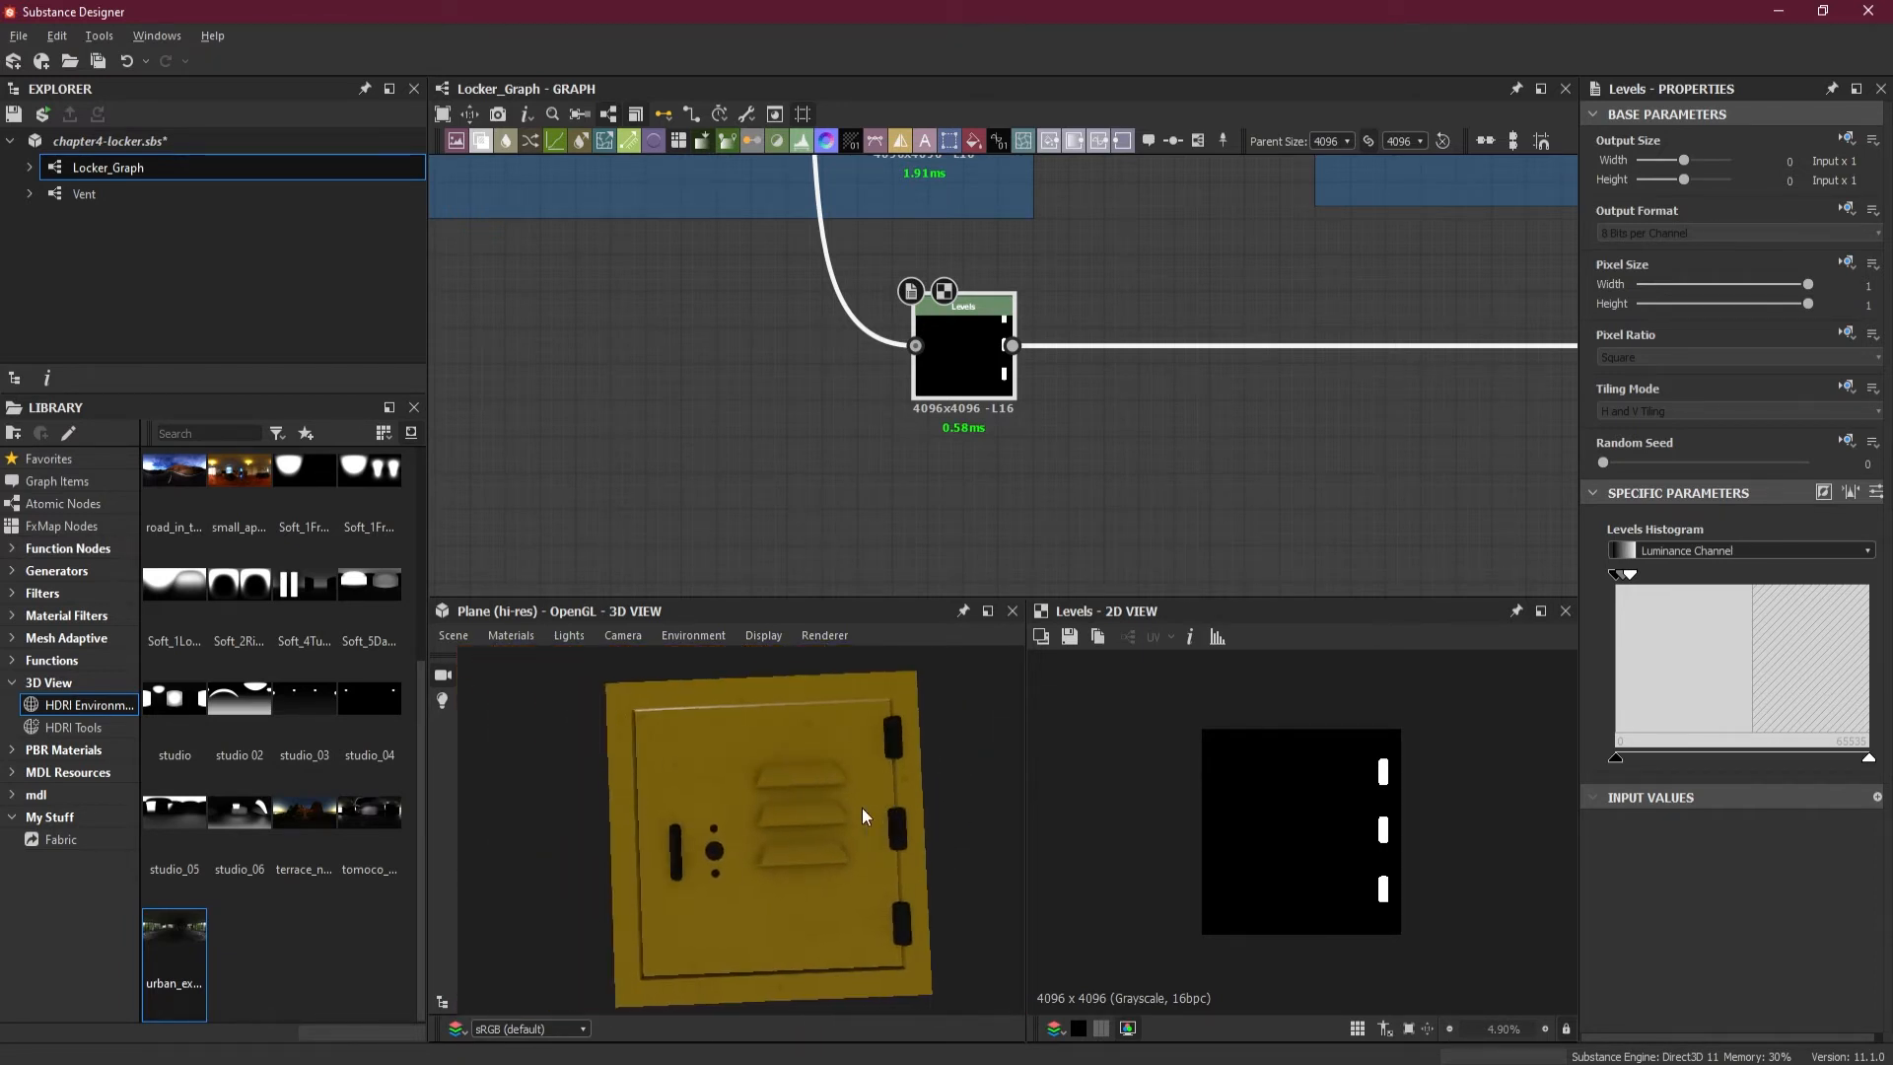
pyautogui.click(99, 62)
# - Delete the yellow Uniform Color node from the Locker Body frame
pyautogui.scroll(-4, 1275, 315)
pyautogui.moveTo(1396, 301); pyautogui.dragTo(616, 424, button='middle')
pyautogui.scroll(-2, 970, 414)
pyautogui.scroll(-1, 1254, 400)
pyautogui.moveTo(1478, 284); pyautogui.dragTo(1010, 414, button='middle')
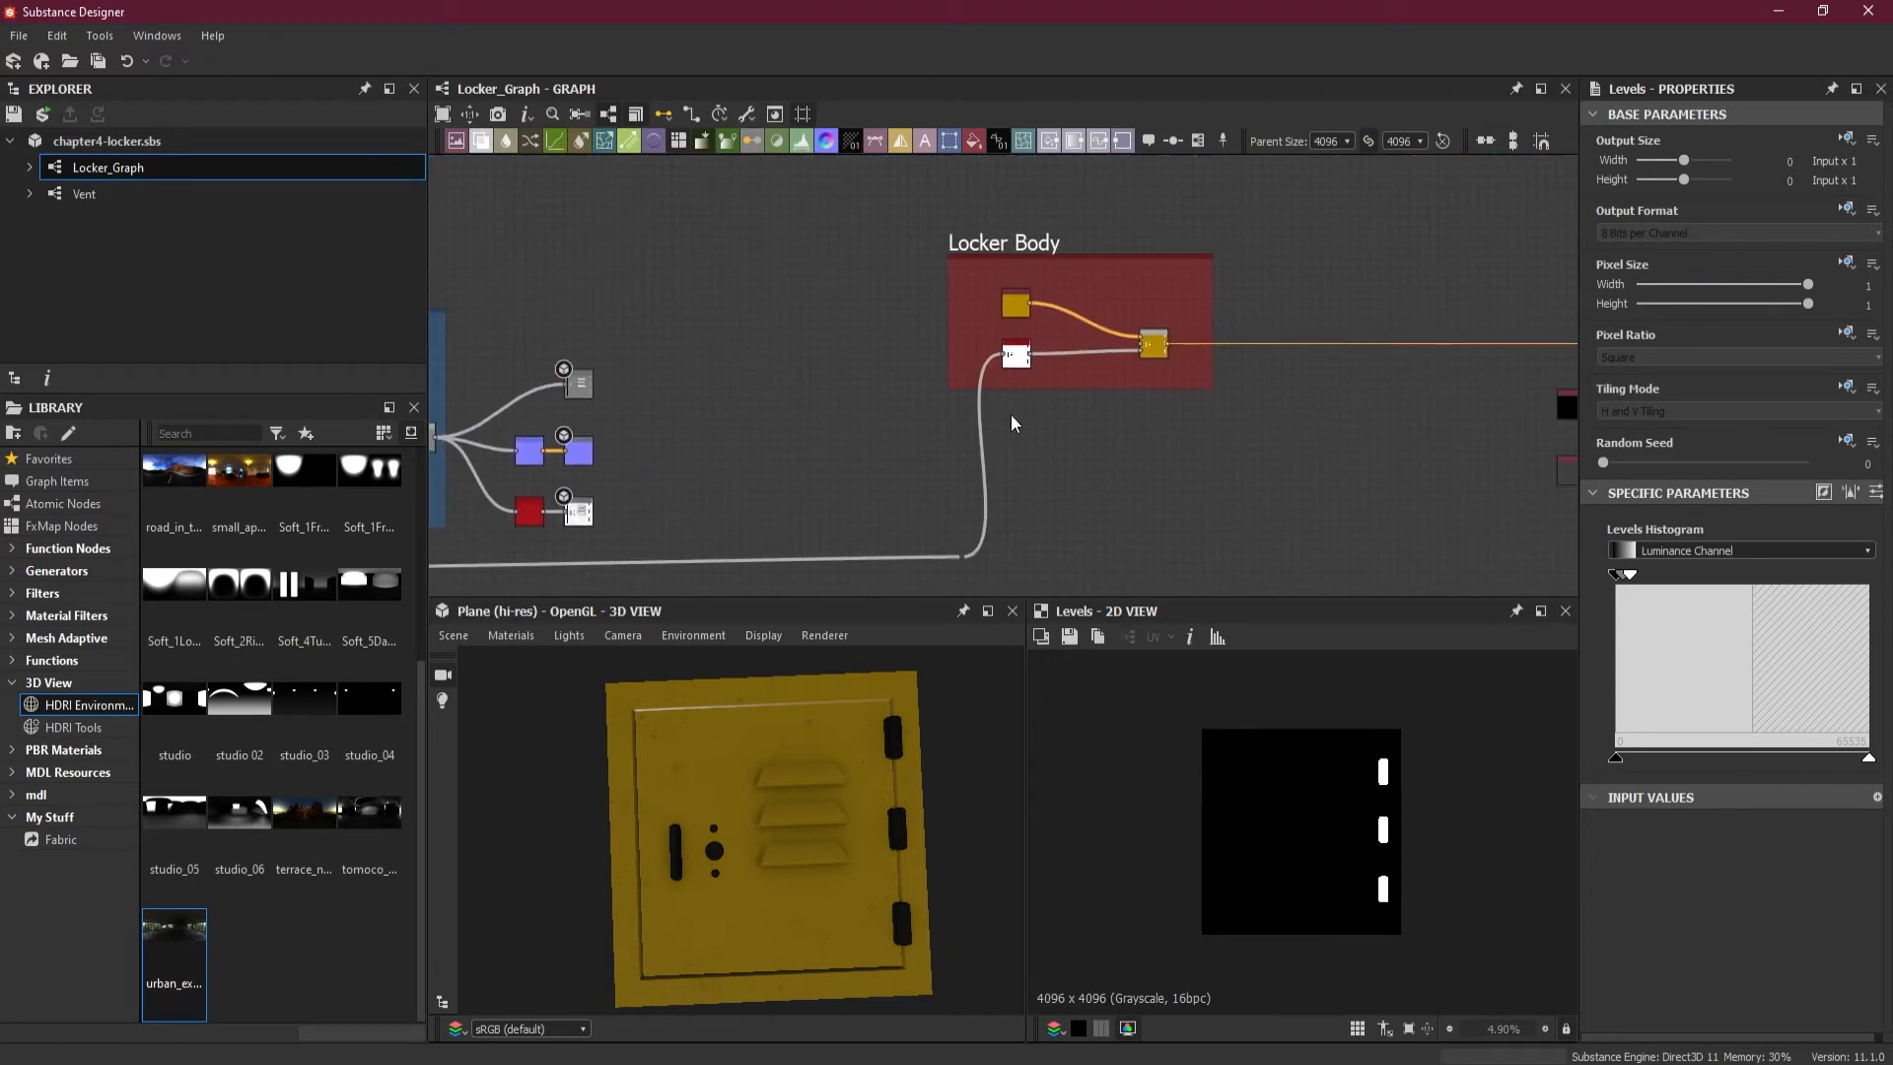
pyautogui.scroll(2, 1103, 315)
pyautogui.scroll(2, 1103, 316)
pyautogui.scroll(3, 897, 341)
pyautogui.moveTo(990, 326); pyautogui.dragTo(1109, 440, button='middle')
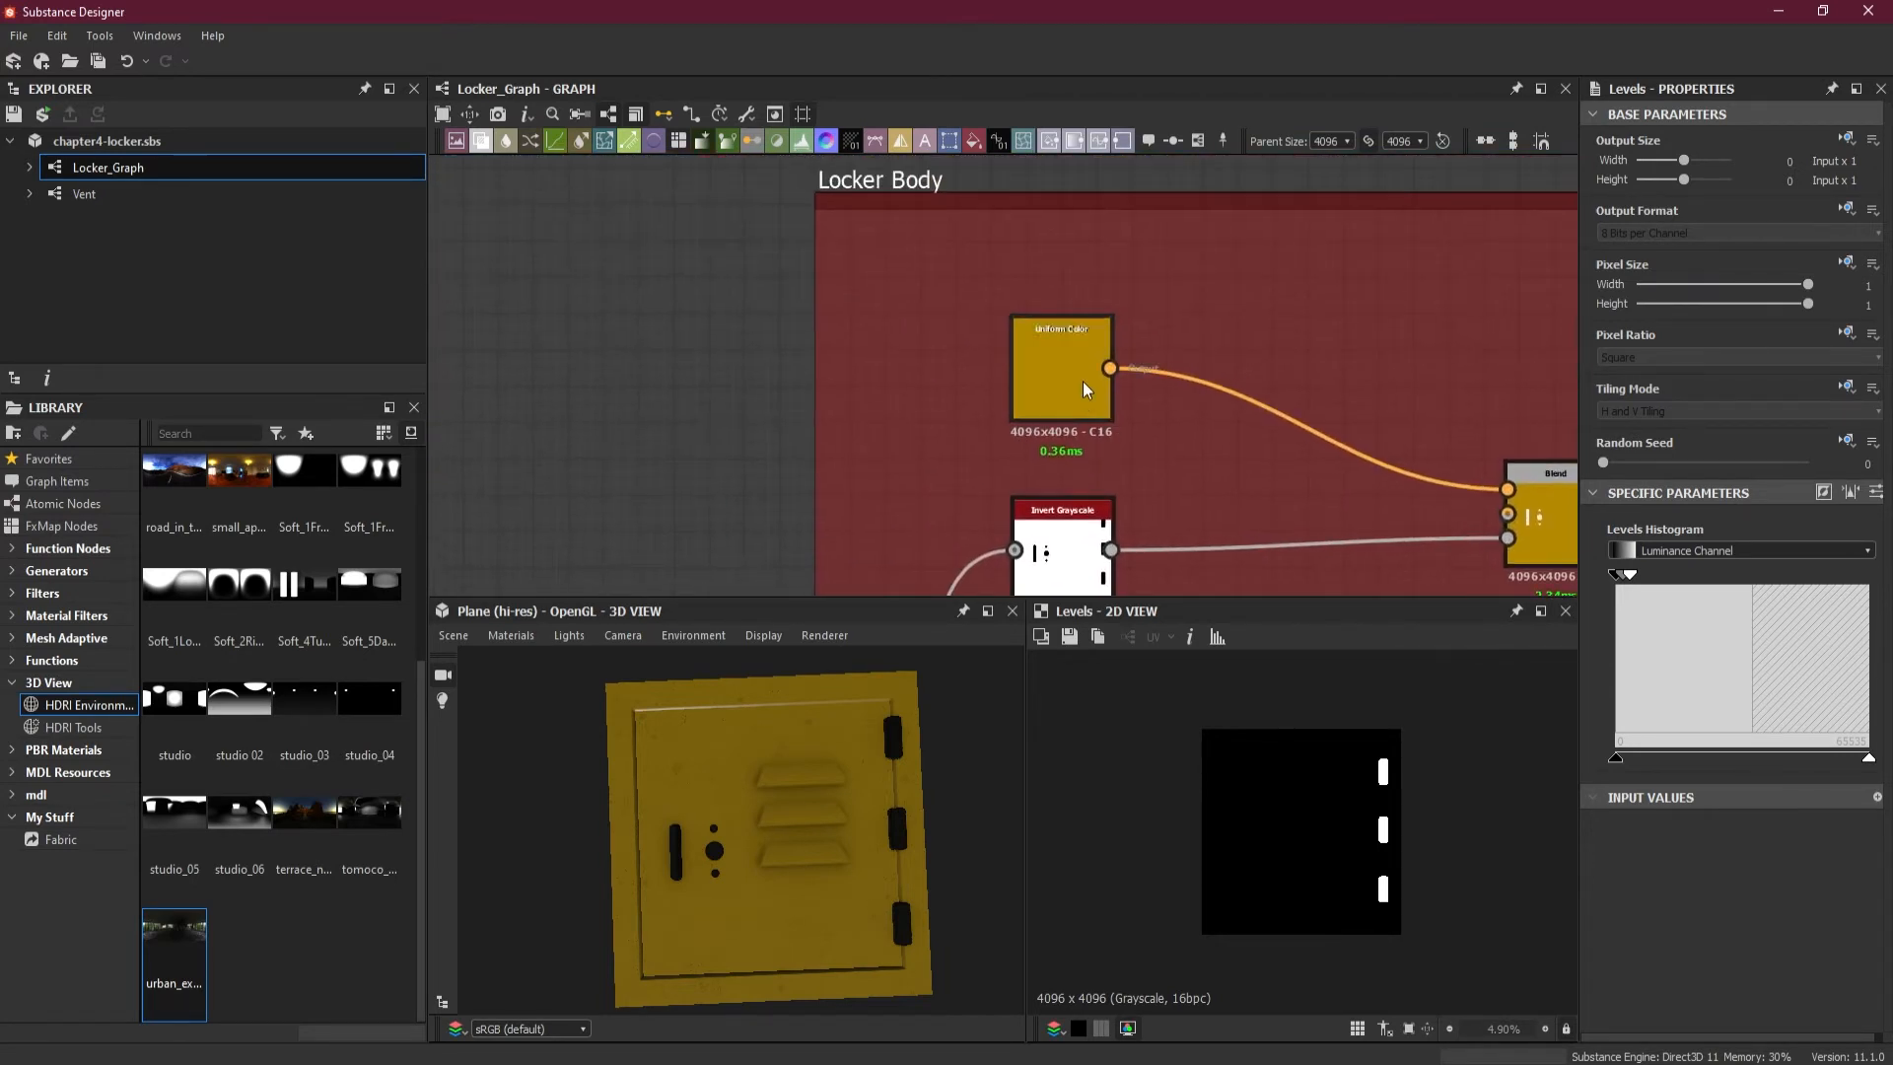
pyautogui.scroll(1, 1083, 378)
pyautogui.click(1073, 368)
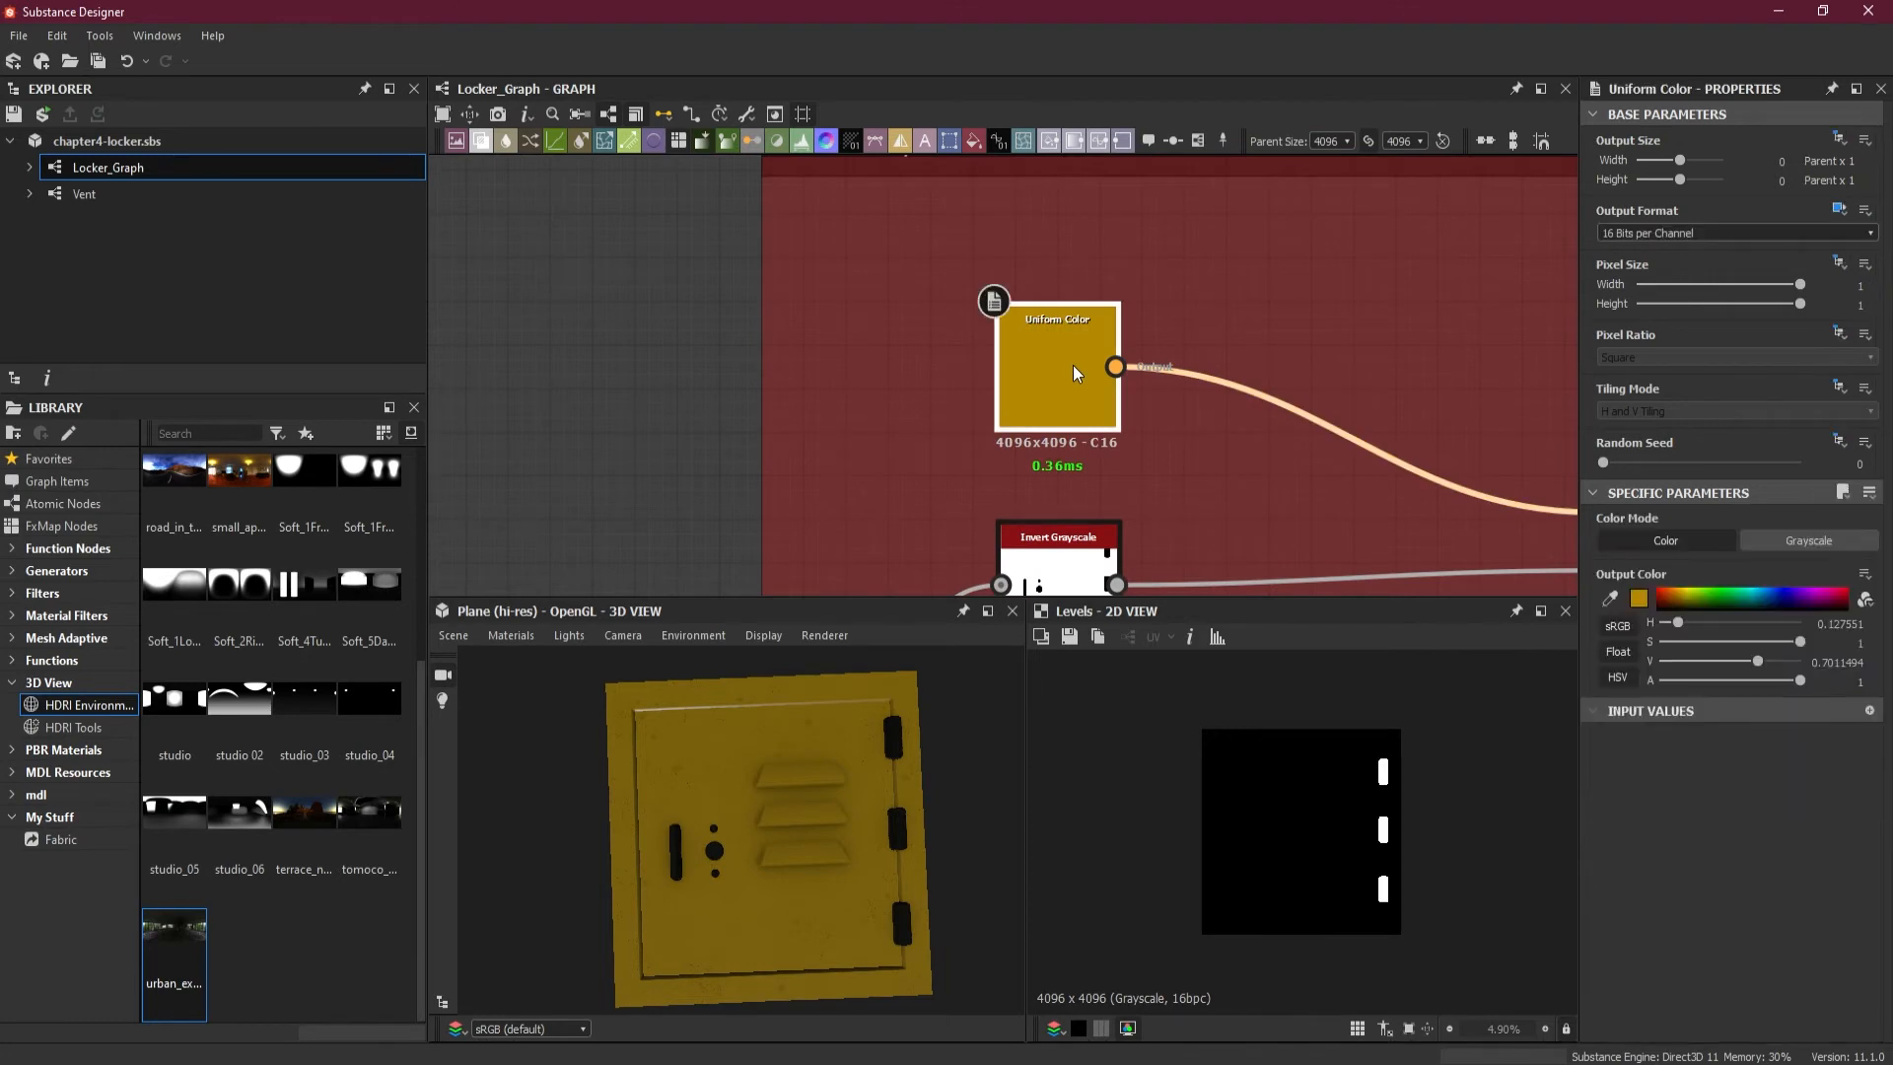
pyautogui.press('Delete')
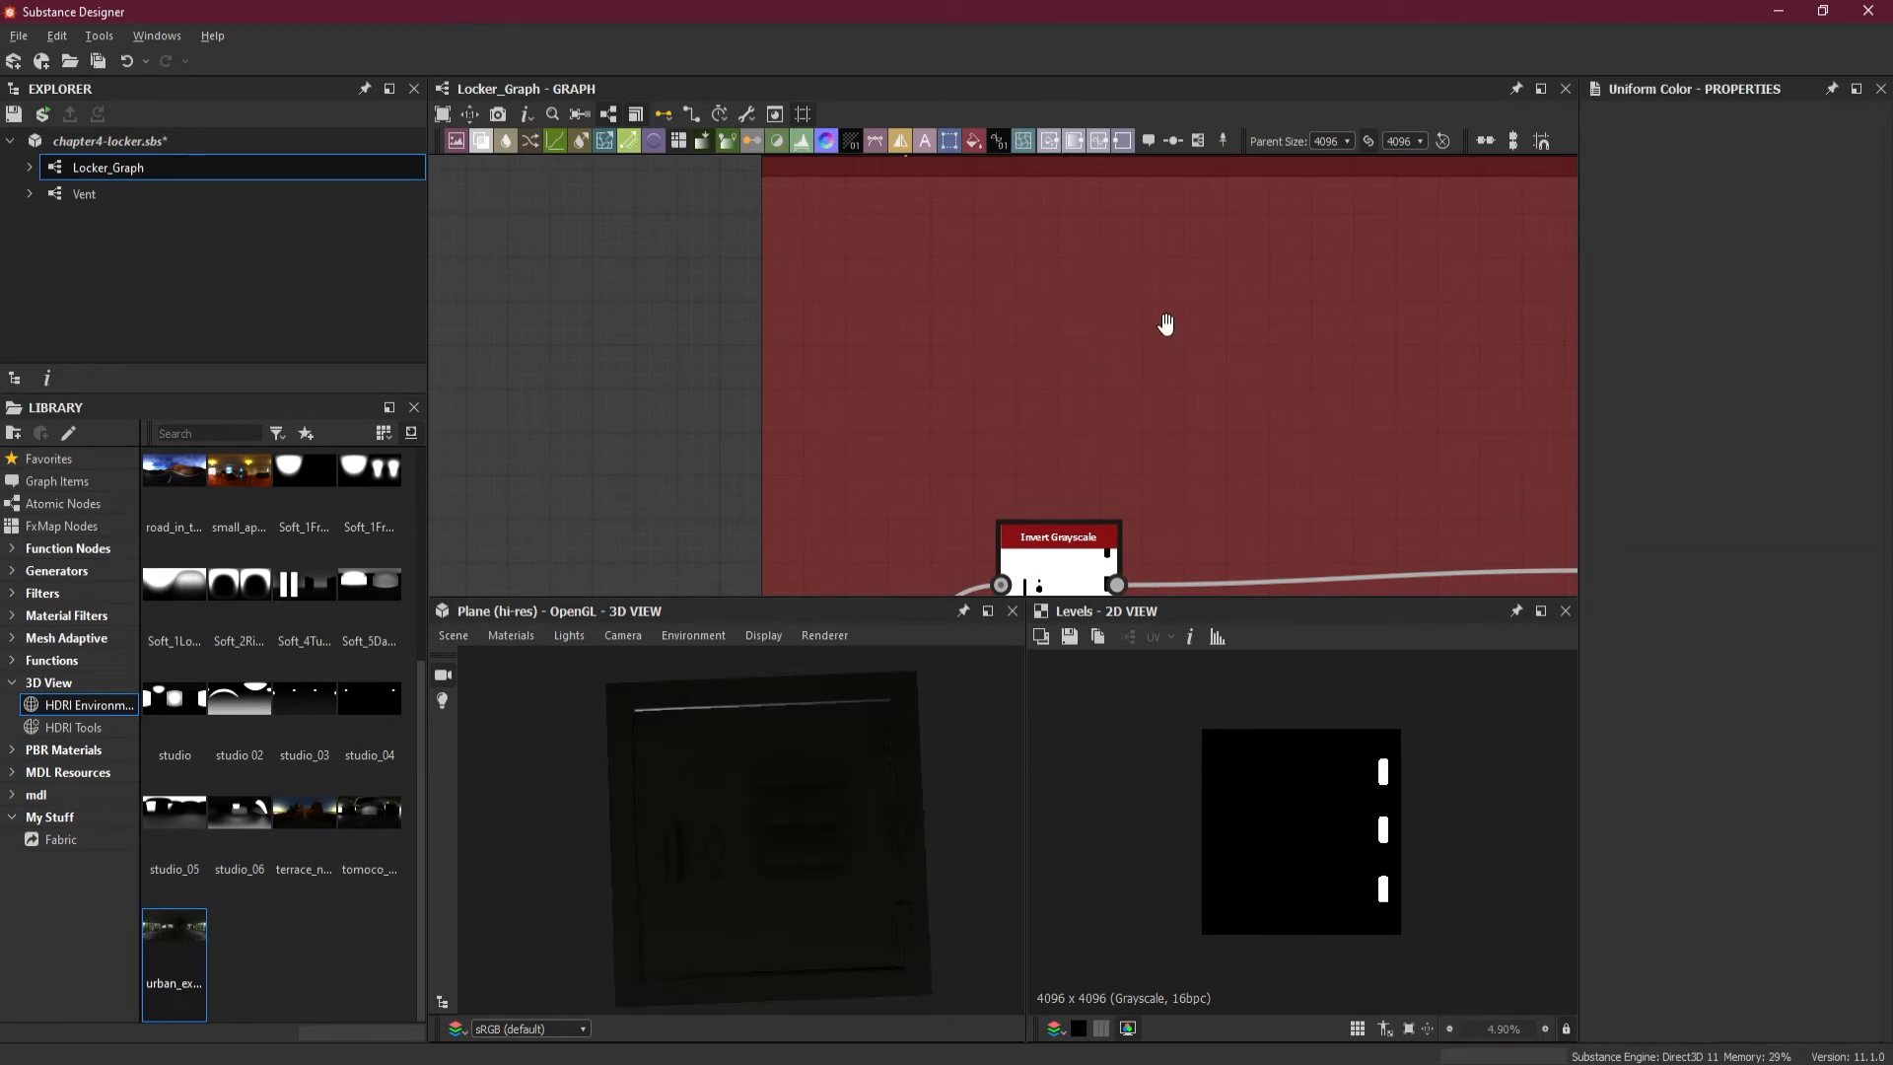
# - Add a Gradient Map node to the Locker Body frame and connect its output to the Blend's foreground input
pyautogui.moveTo(1165, 325); pyautogui.dragTo(955, 296, button='middle')
pyautogui.press('space')
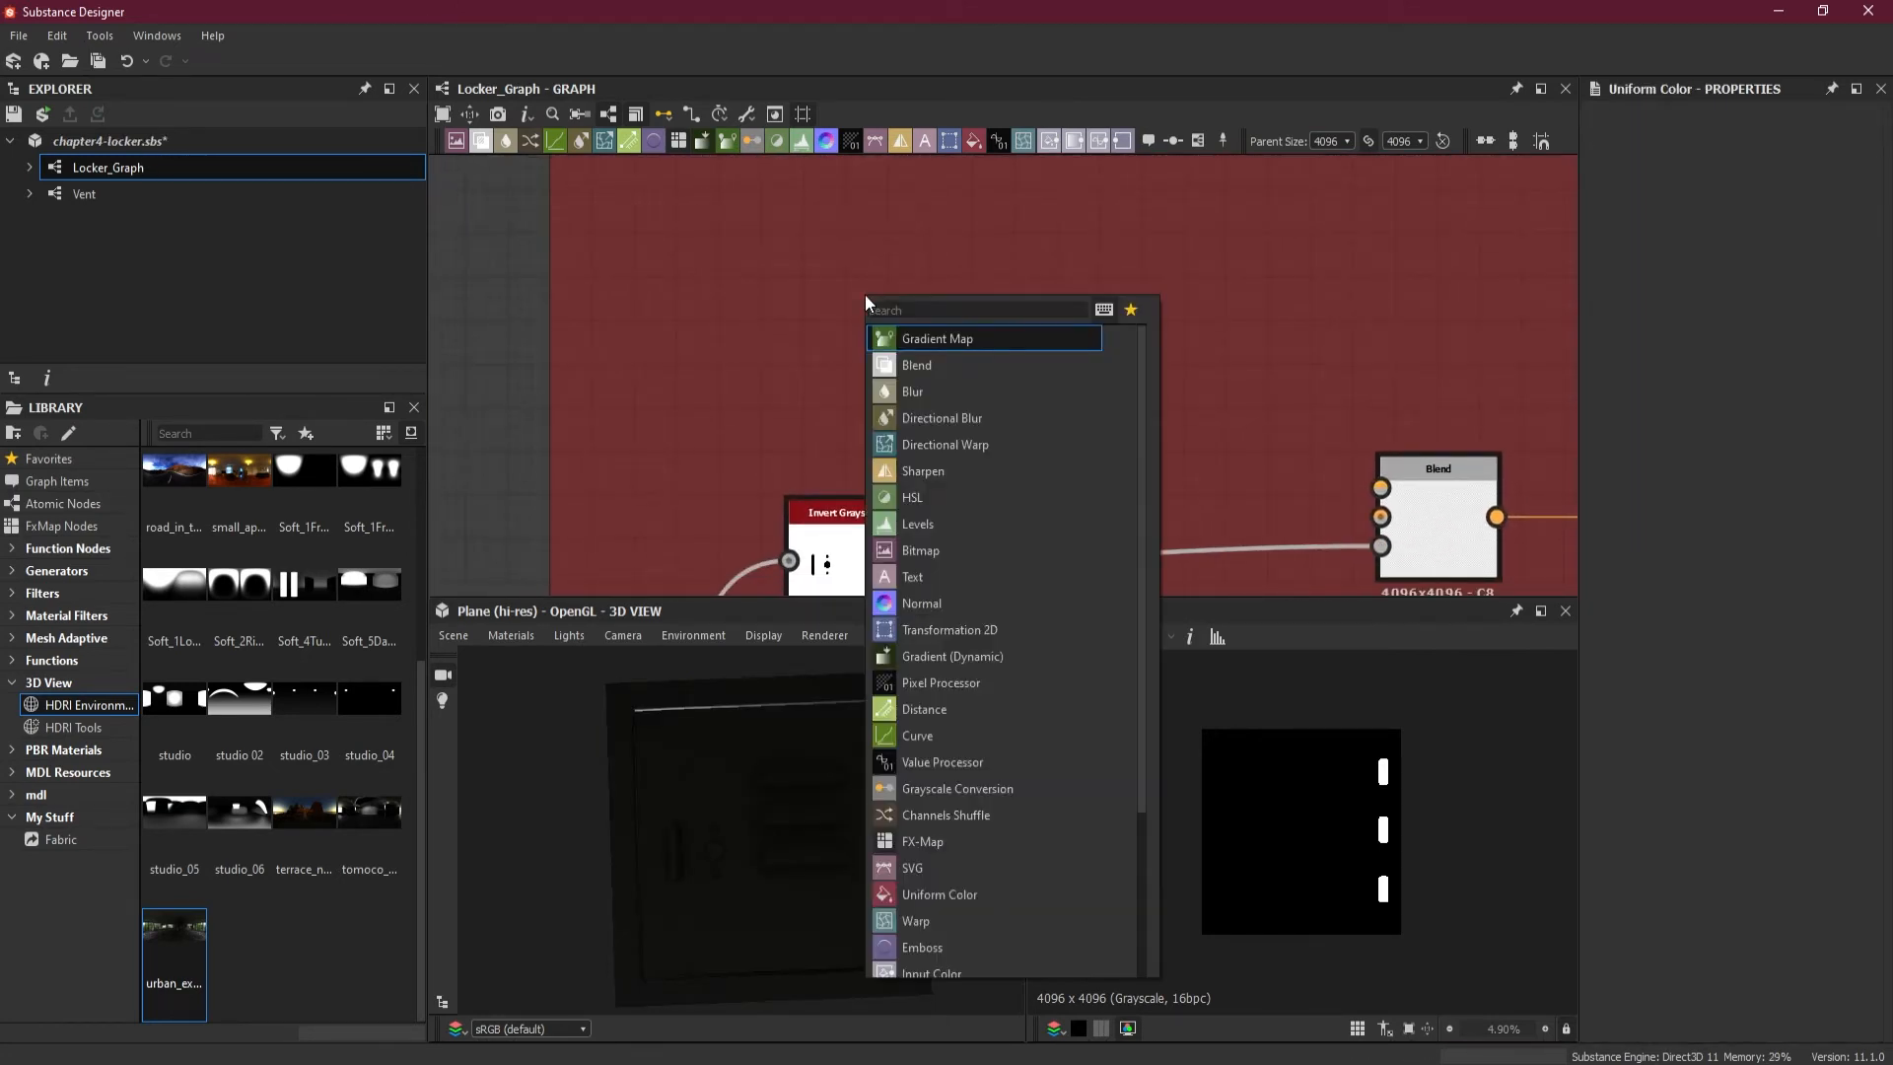
pyautogui.click(960, 338)
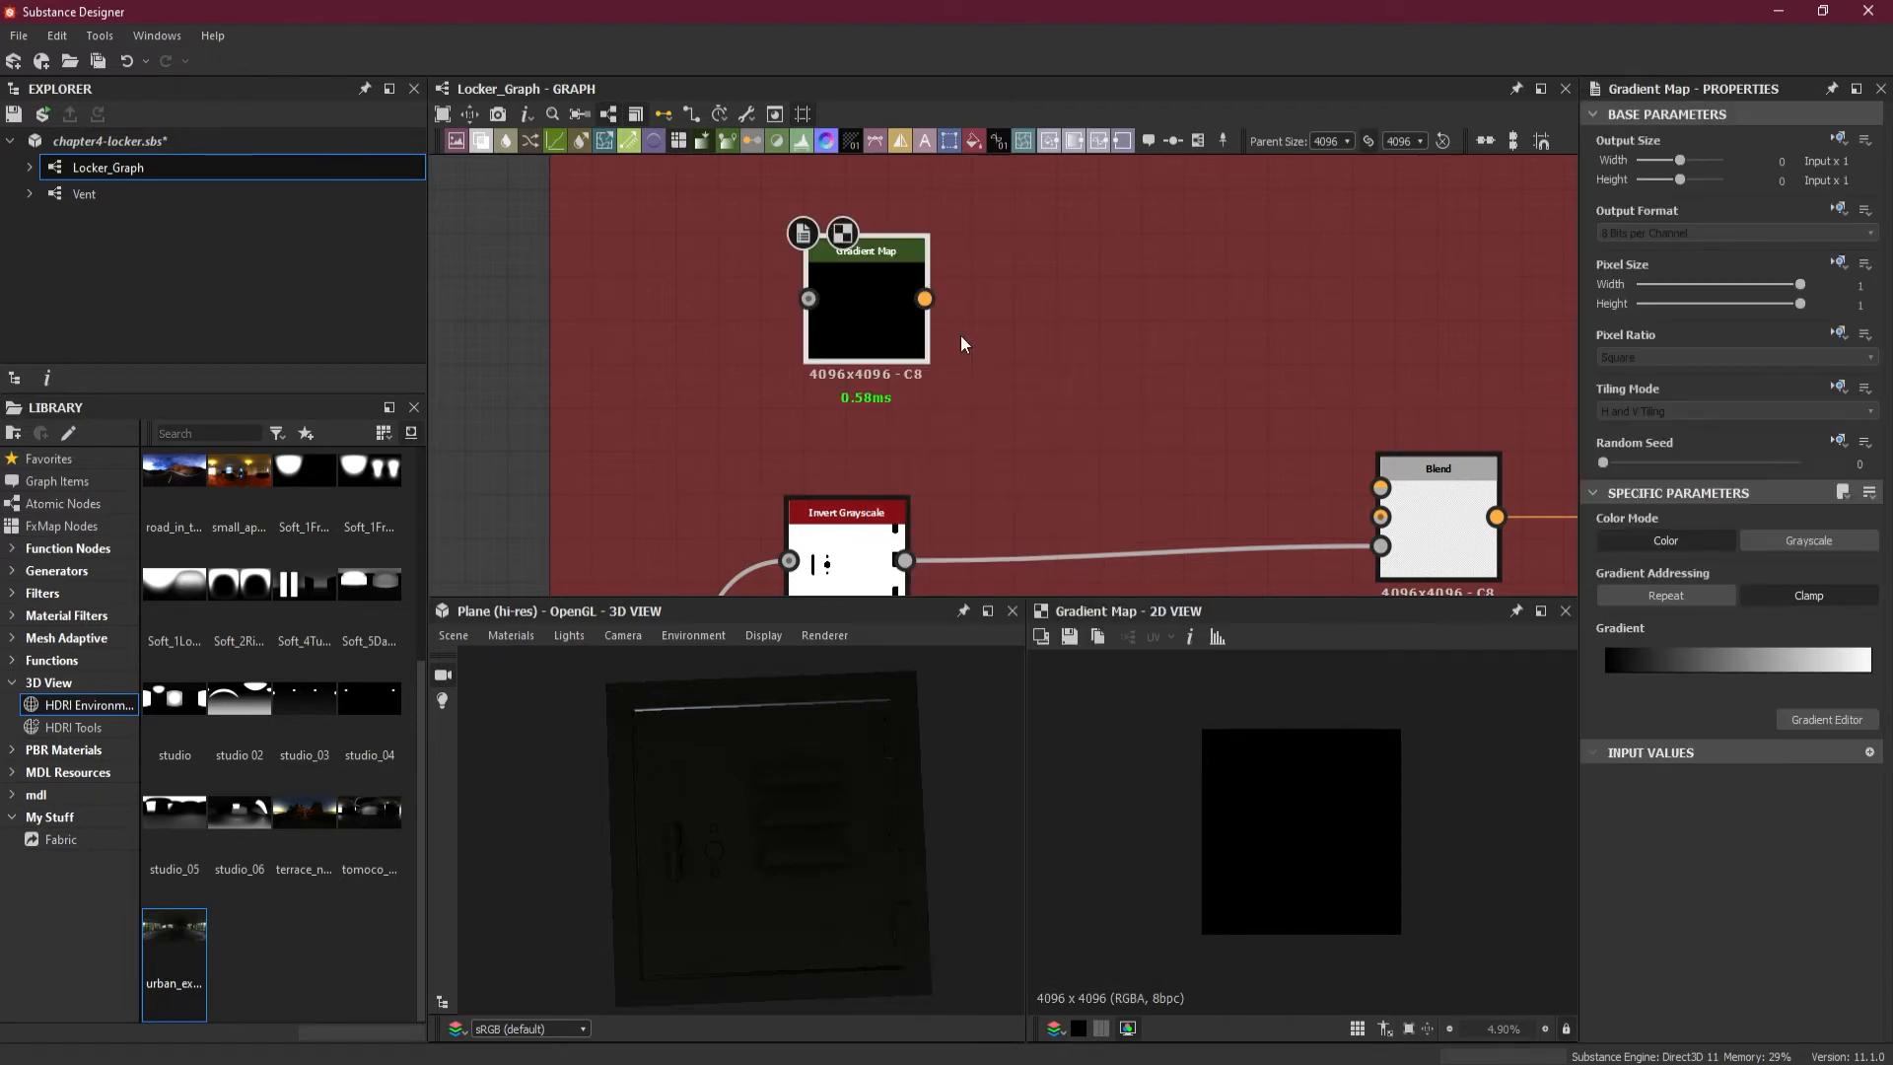
pyautogui.moveTo(875, 342); pyautogui.dragTo(1147, 365)
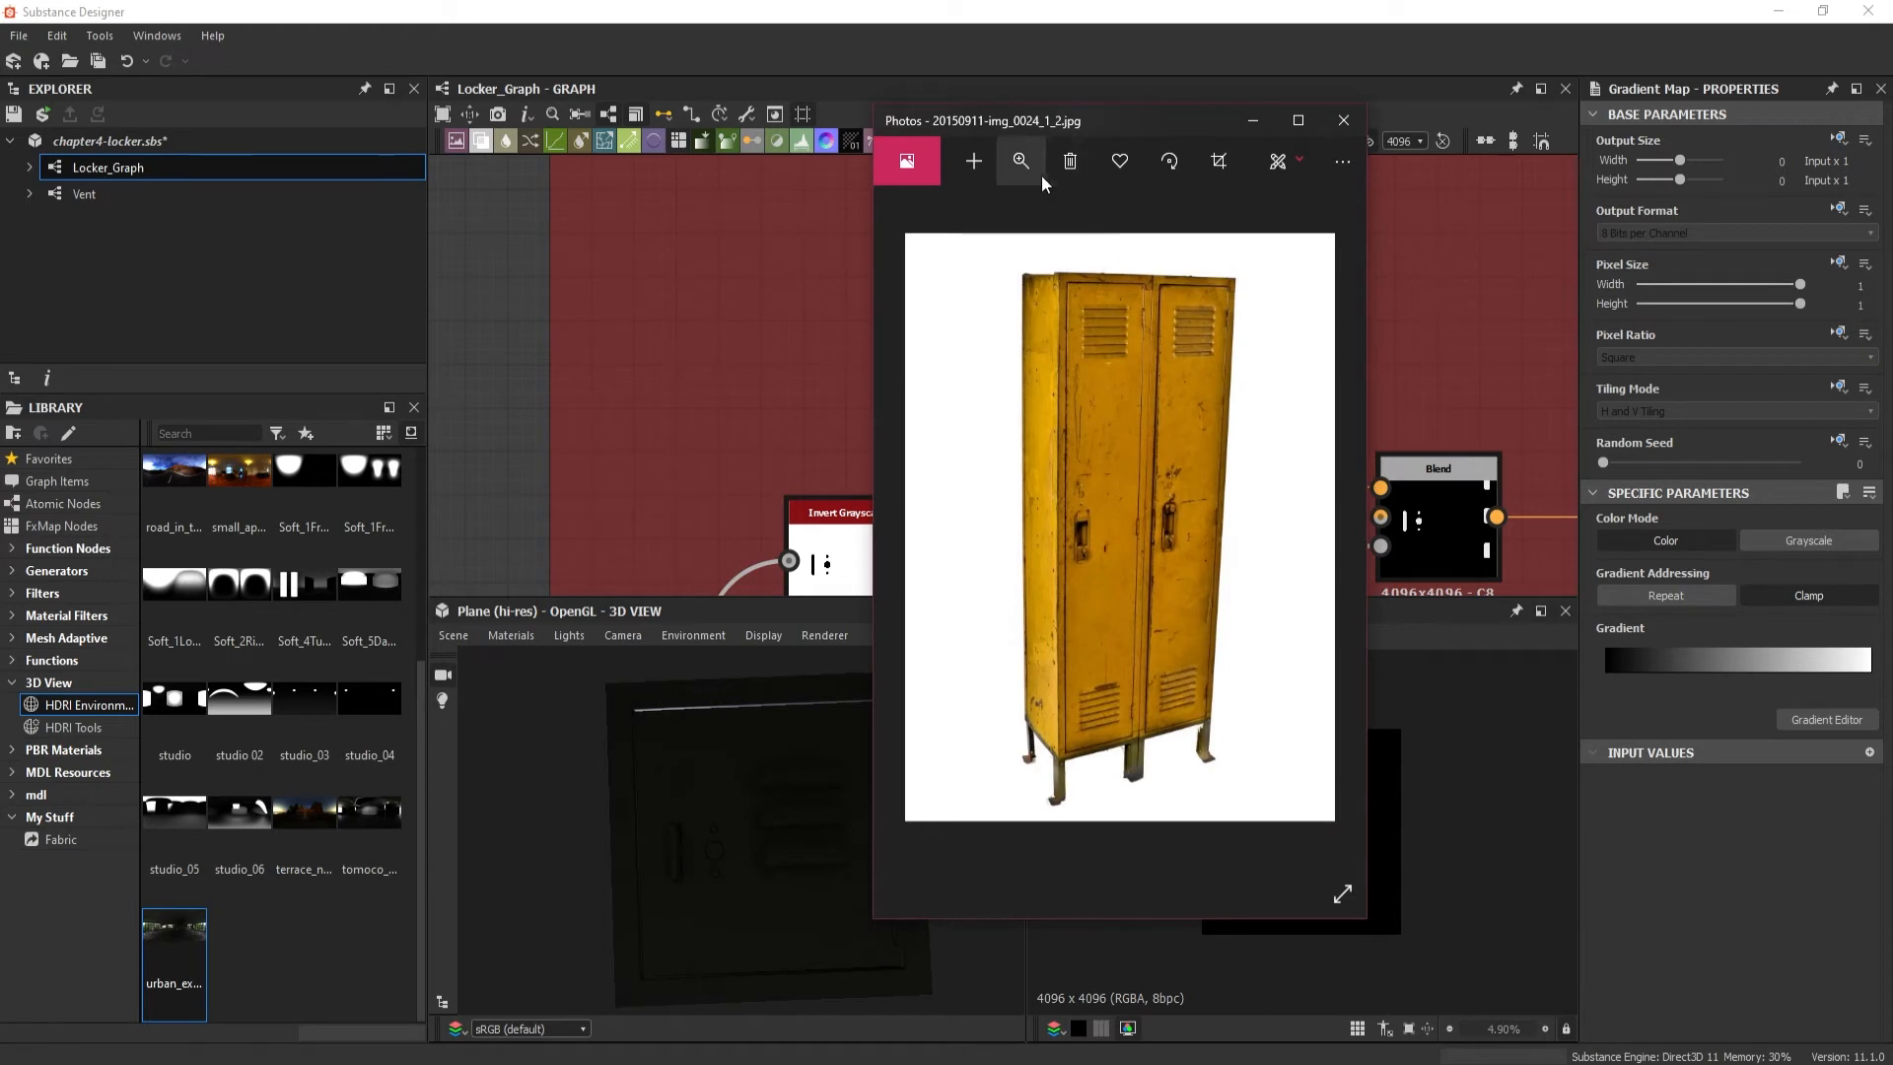
# - Switch to the locker reference image in Photos and examine the color variation and wear of the yellow paint up close
pyautogui.click(1020, 160)
pyautogui.moveTo(1039, 213); pyautogui.dragTo(1070, 213)
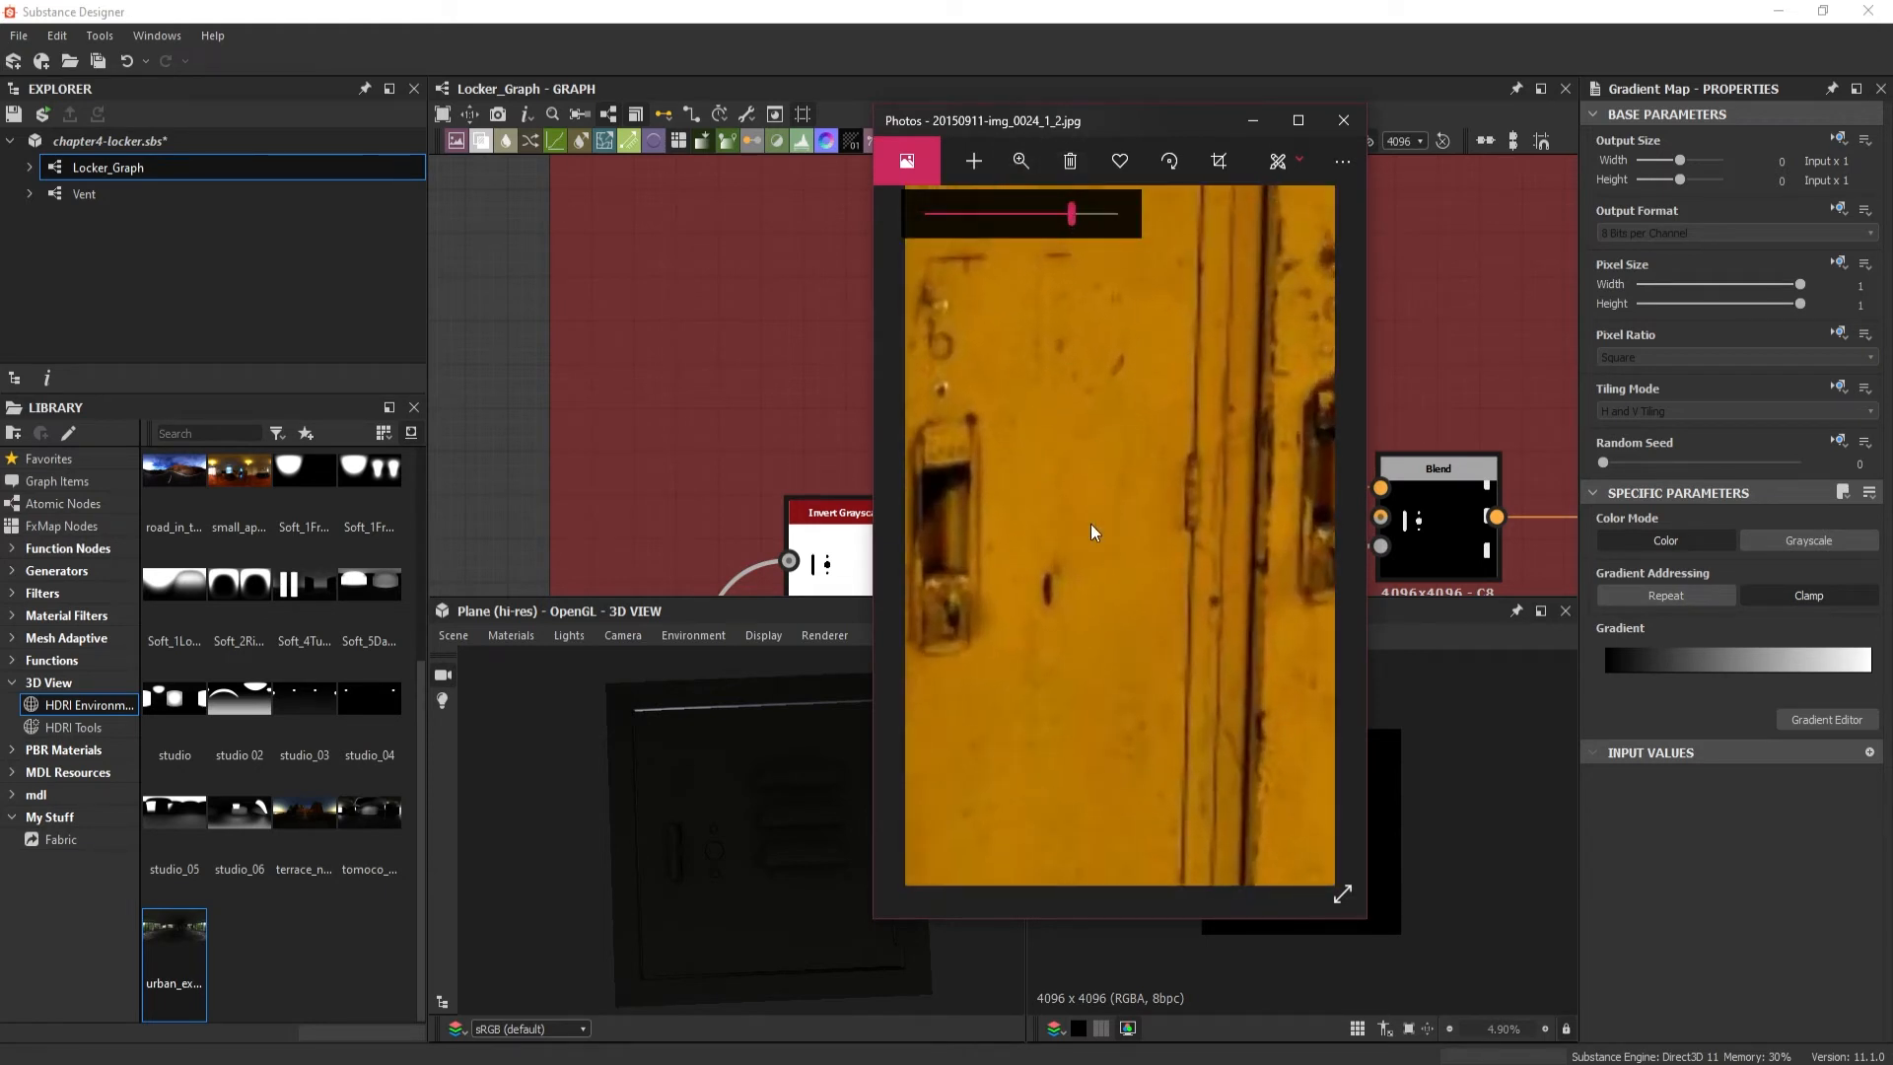
pyautogui.moveTo(1090, 523); pyautogui.dragTo(1186, 417)
pyautogui.moveTo(1093, 564); pyautogui.dragTo(1163, 434)
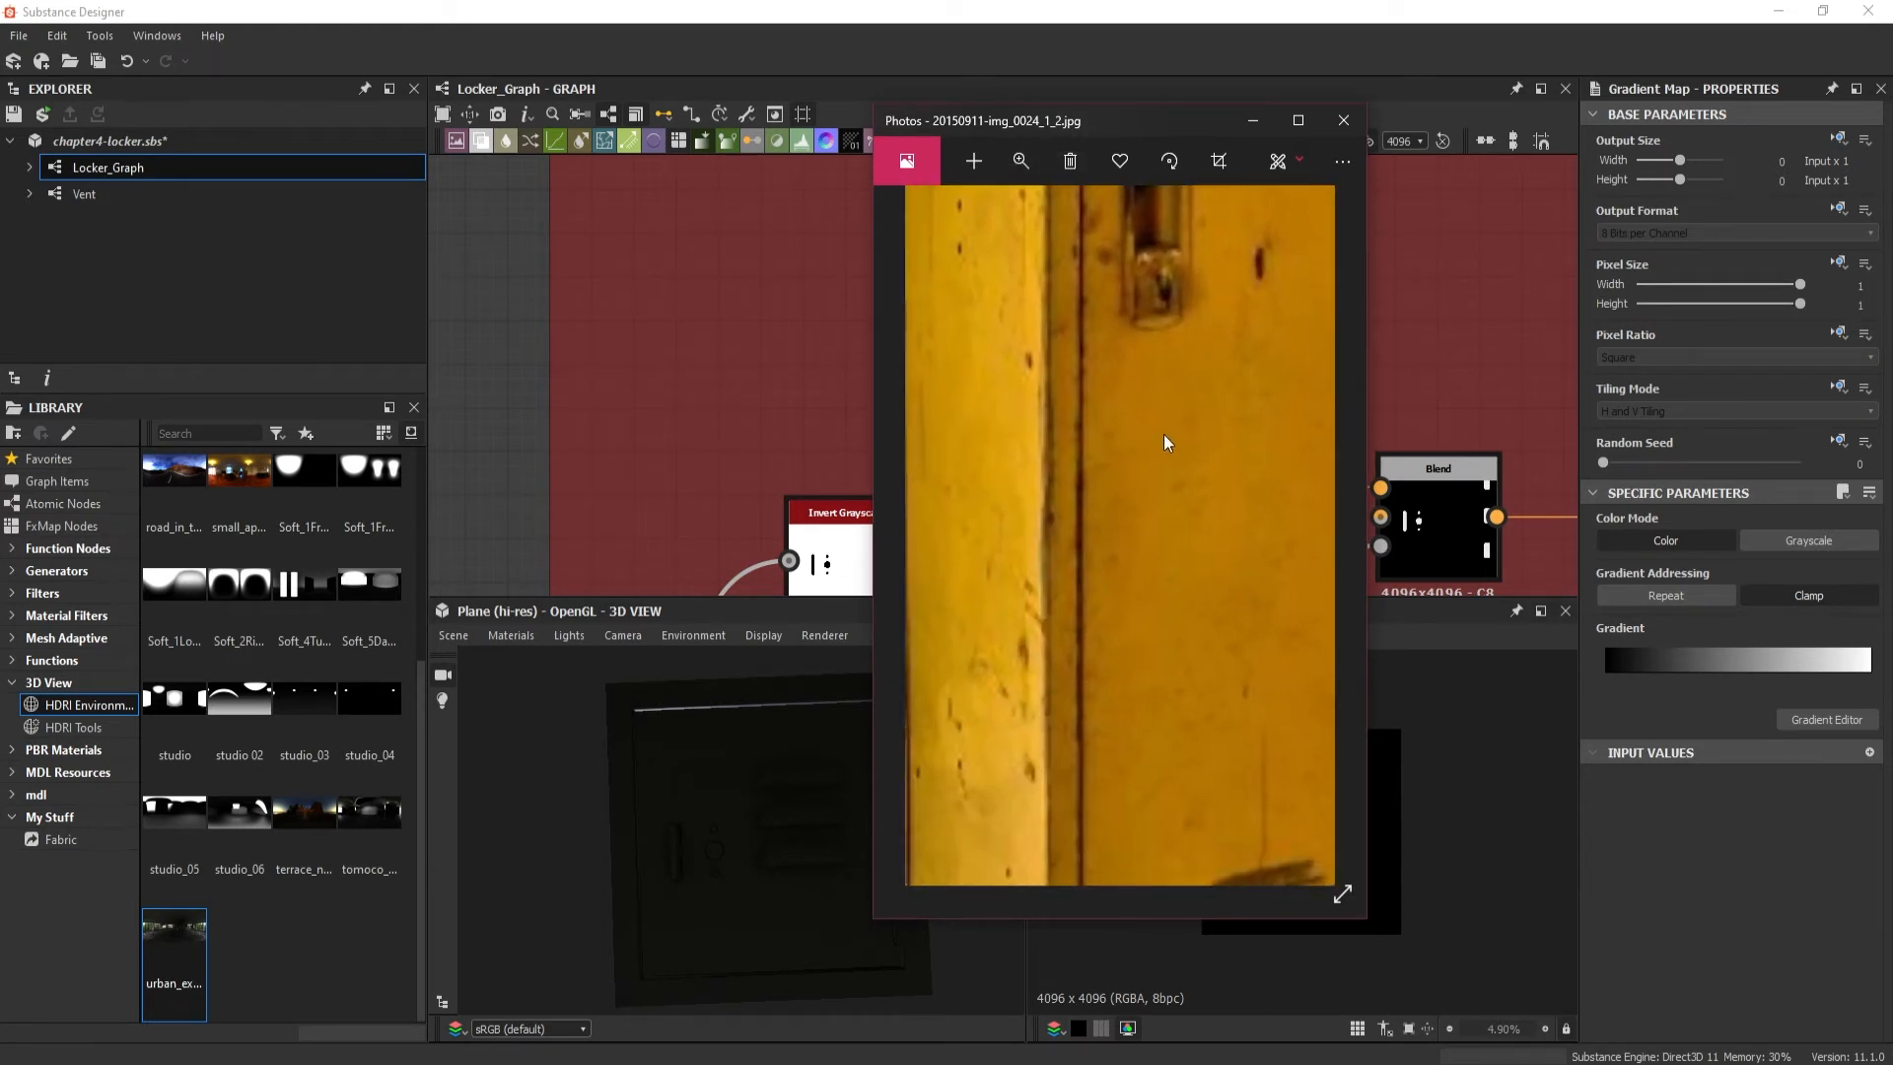
pyautogui.moveTo(1173, 614); pyautogui.dragTo(1216, 623)
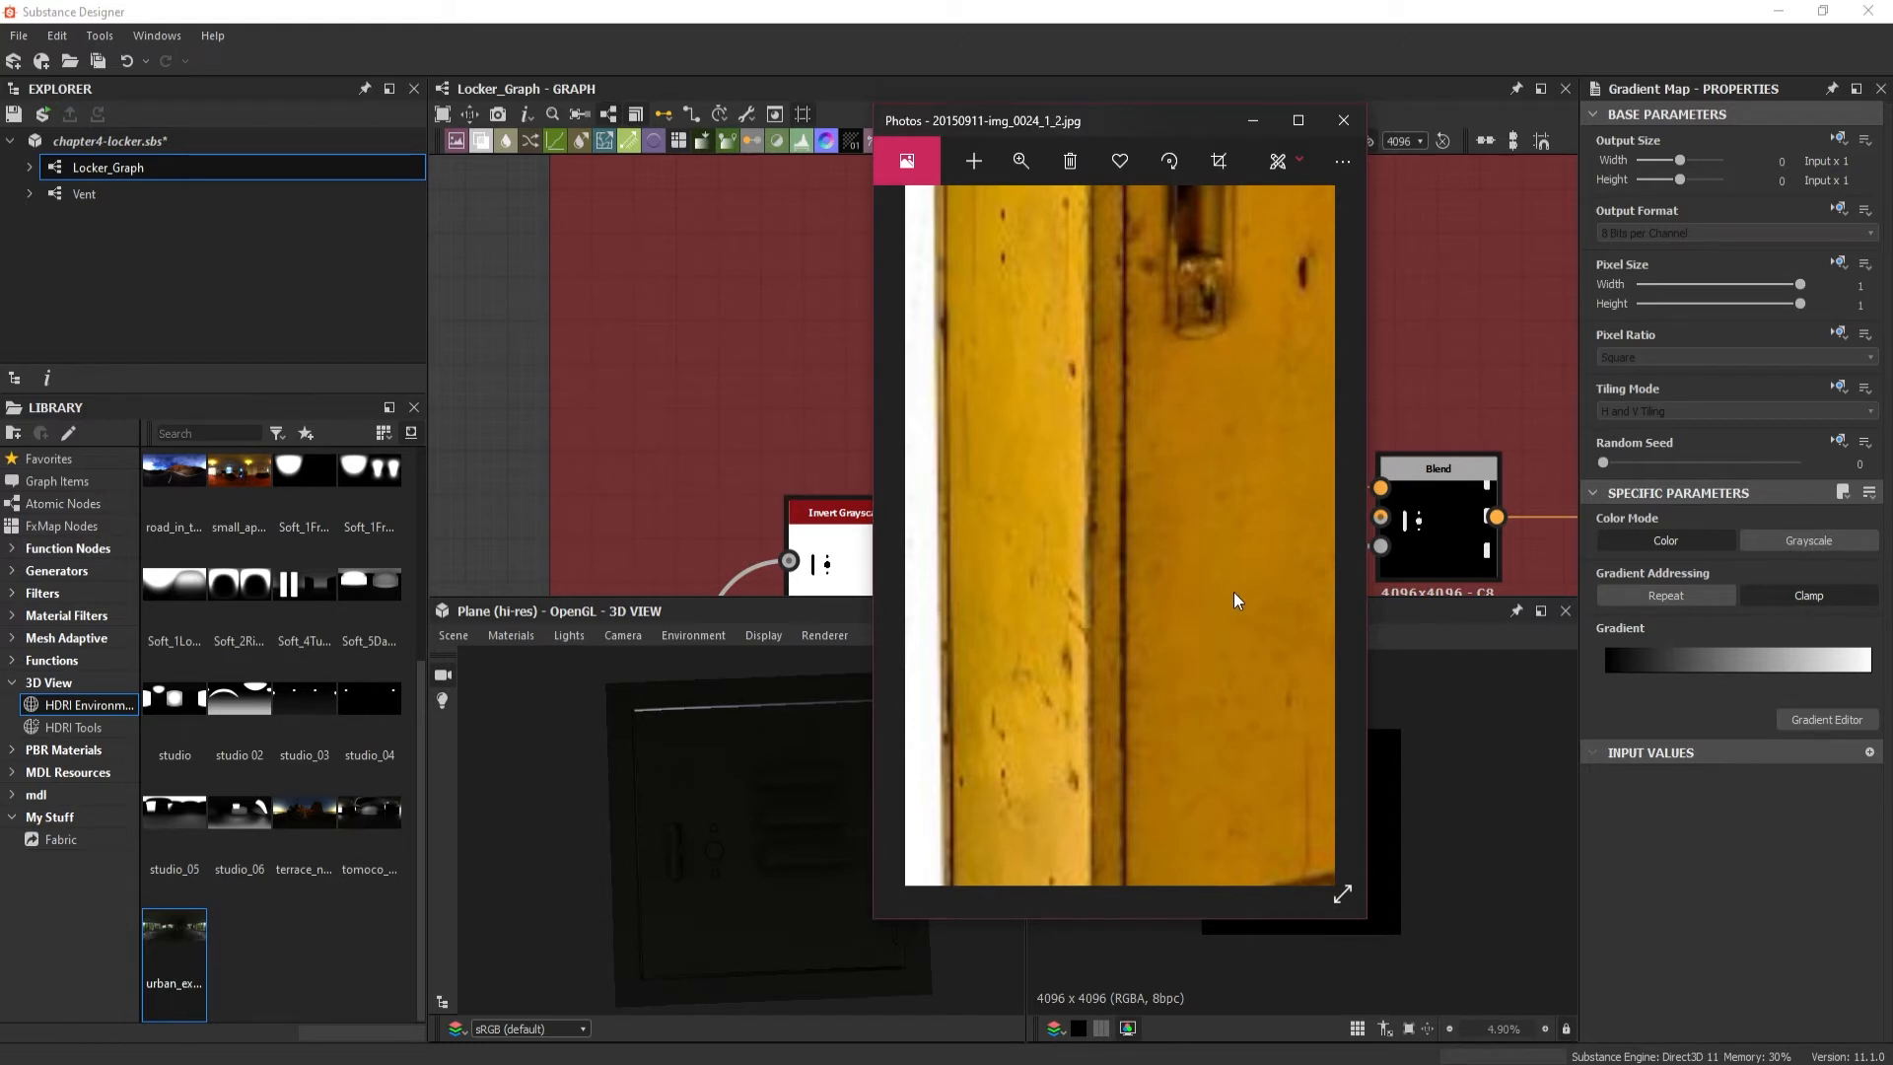
pyautogui.moveTo(1160, 121); pyautogui.dragTo(949, 130)
pyautogui.click(1042, 130)
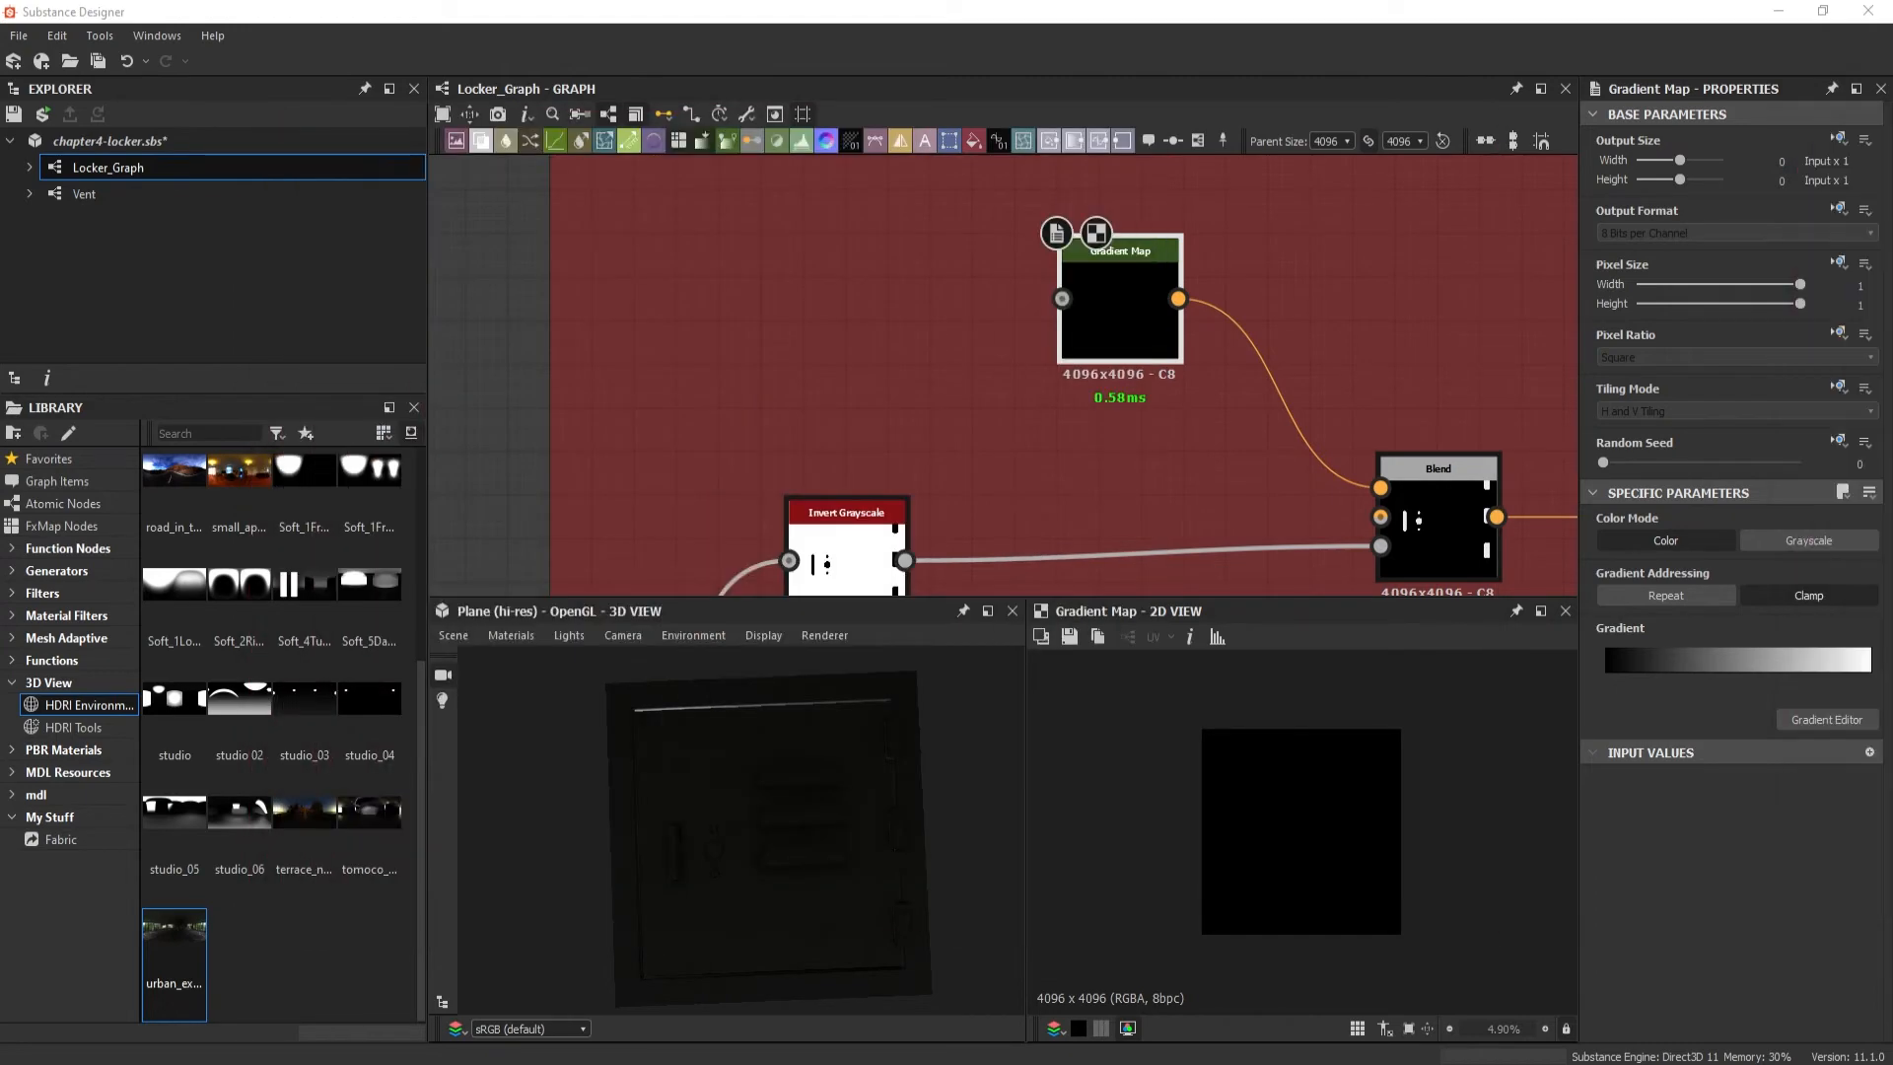
# - Add a Moisture Noise node beside the Gradient Map and connect its output to the Gradient Map's input
pyautogui.click(822, 296)
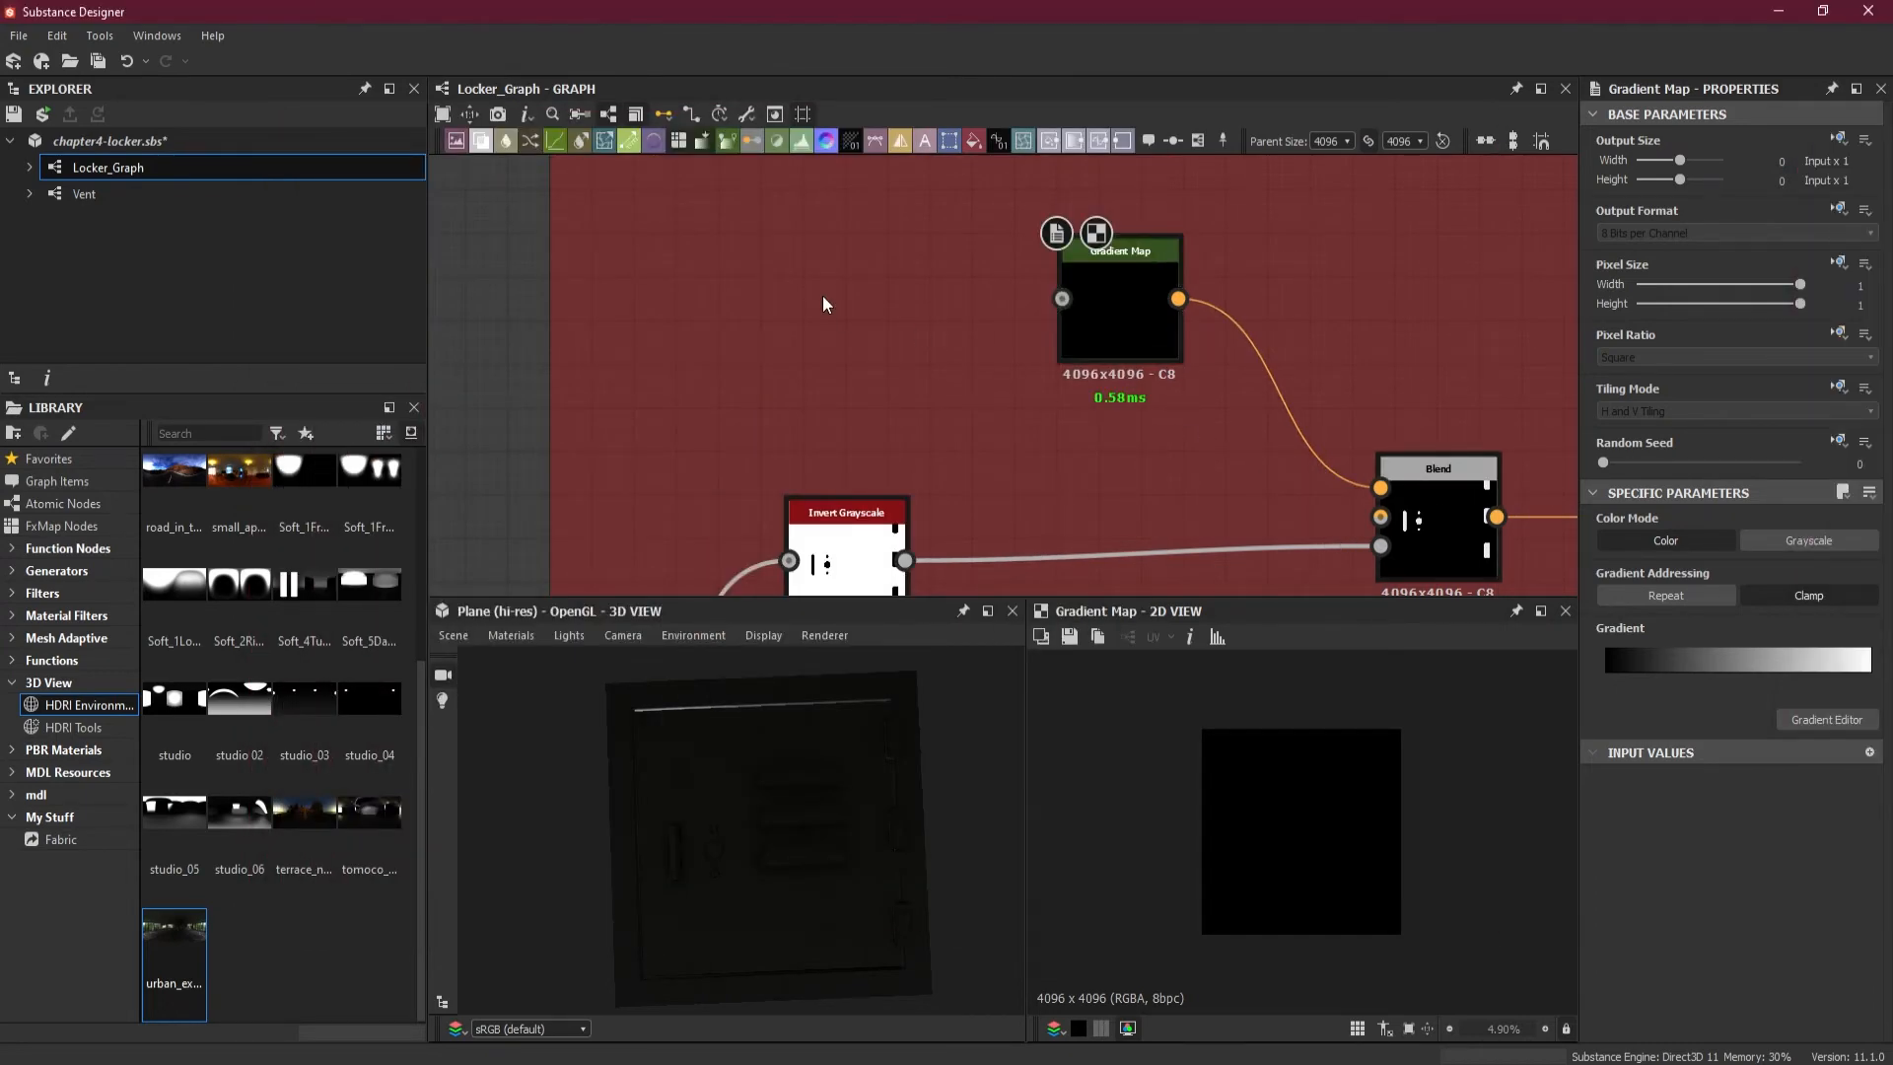
pyautogui.press('space')
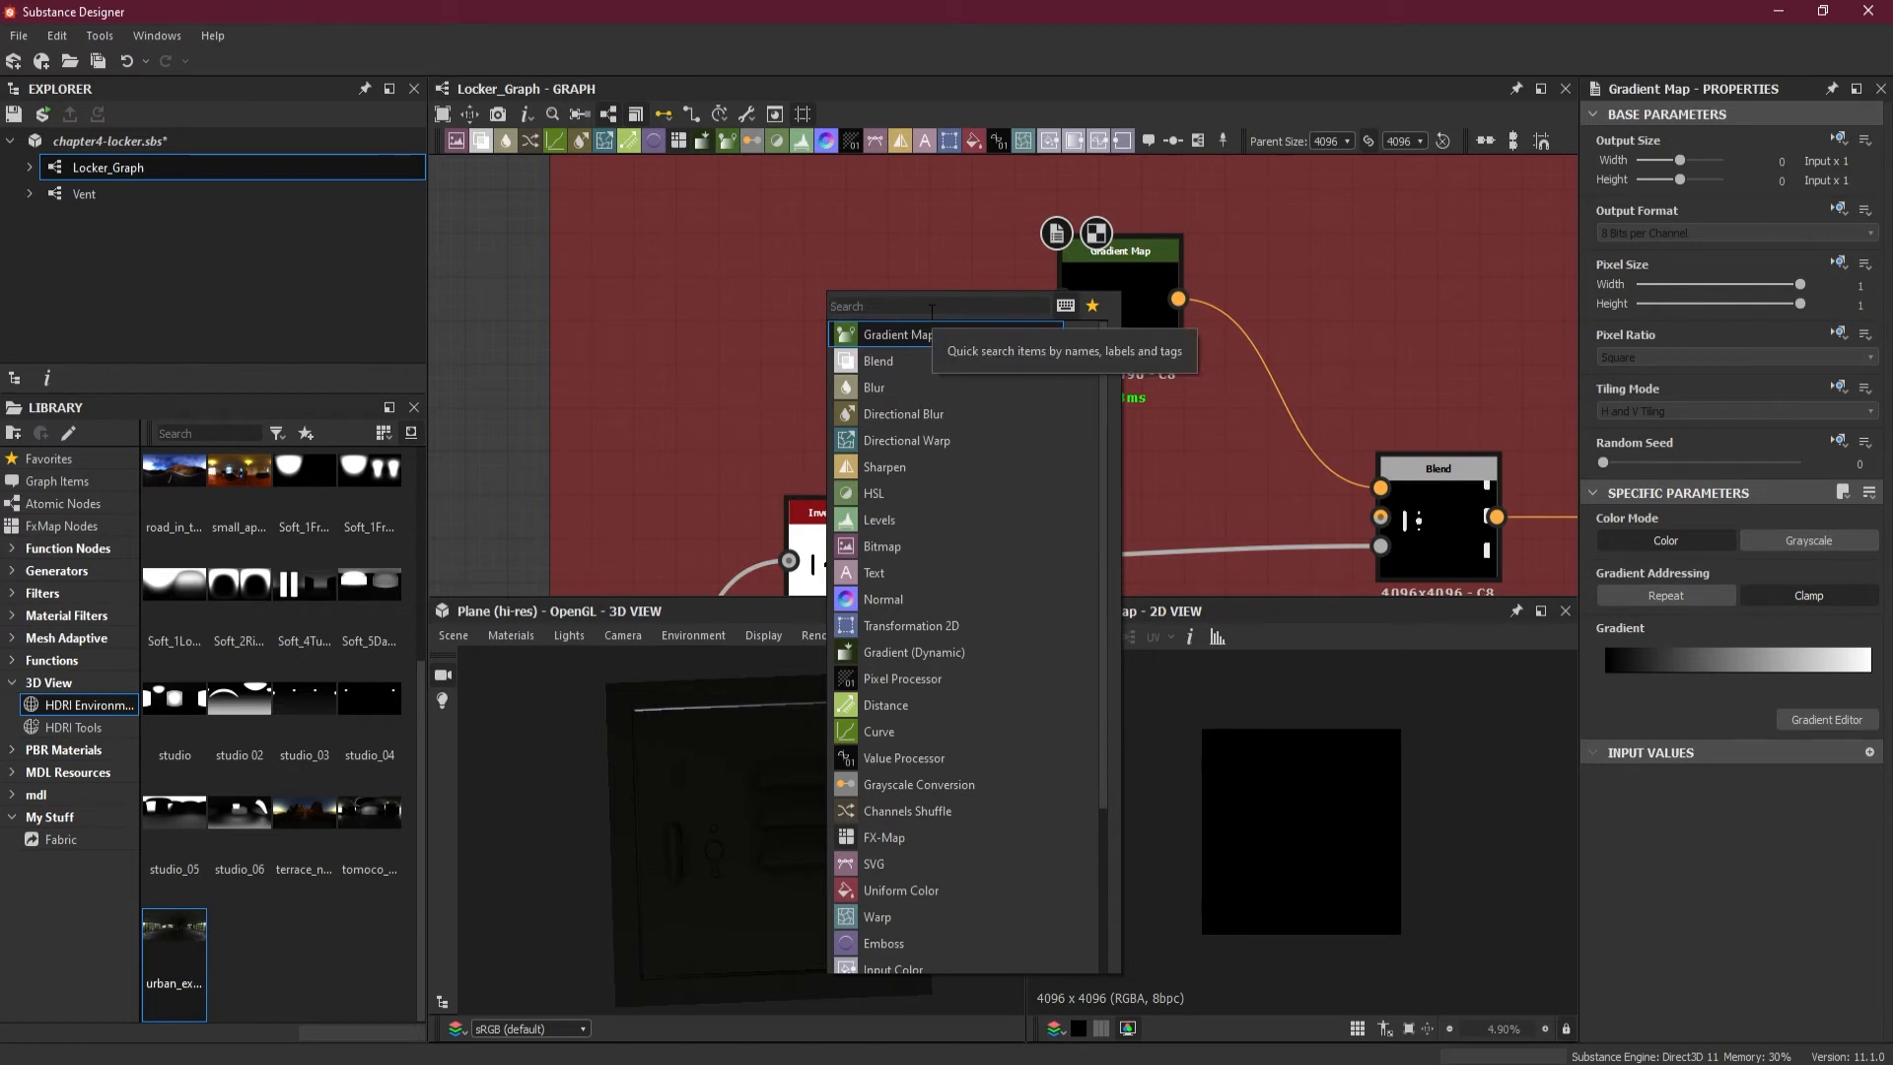
pyautogui.write('moi')
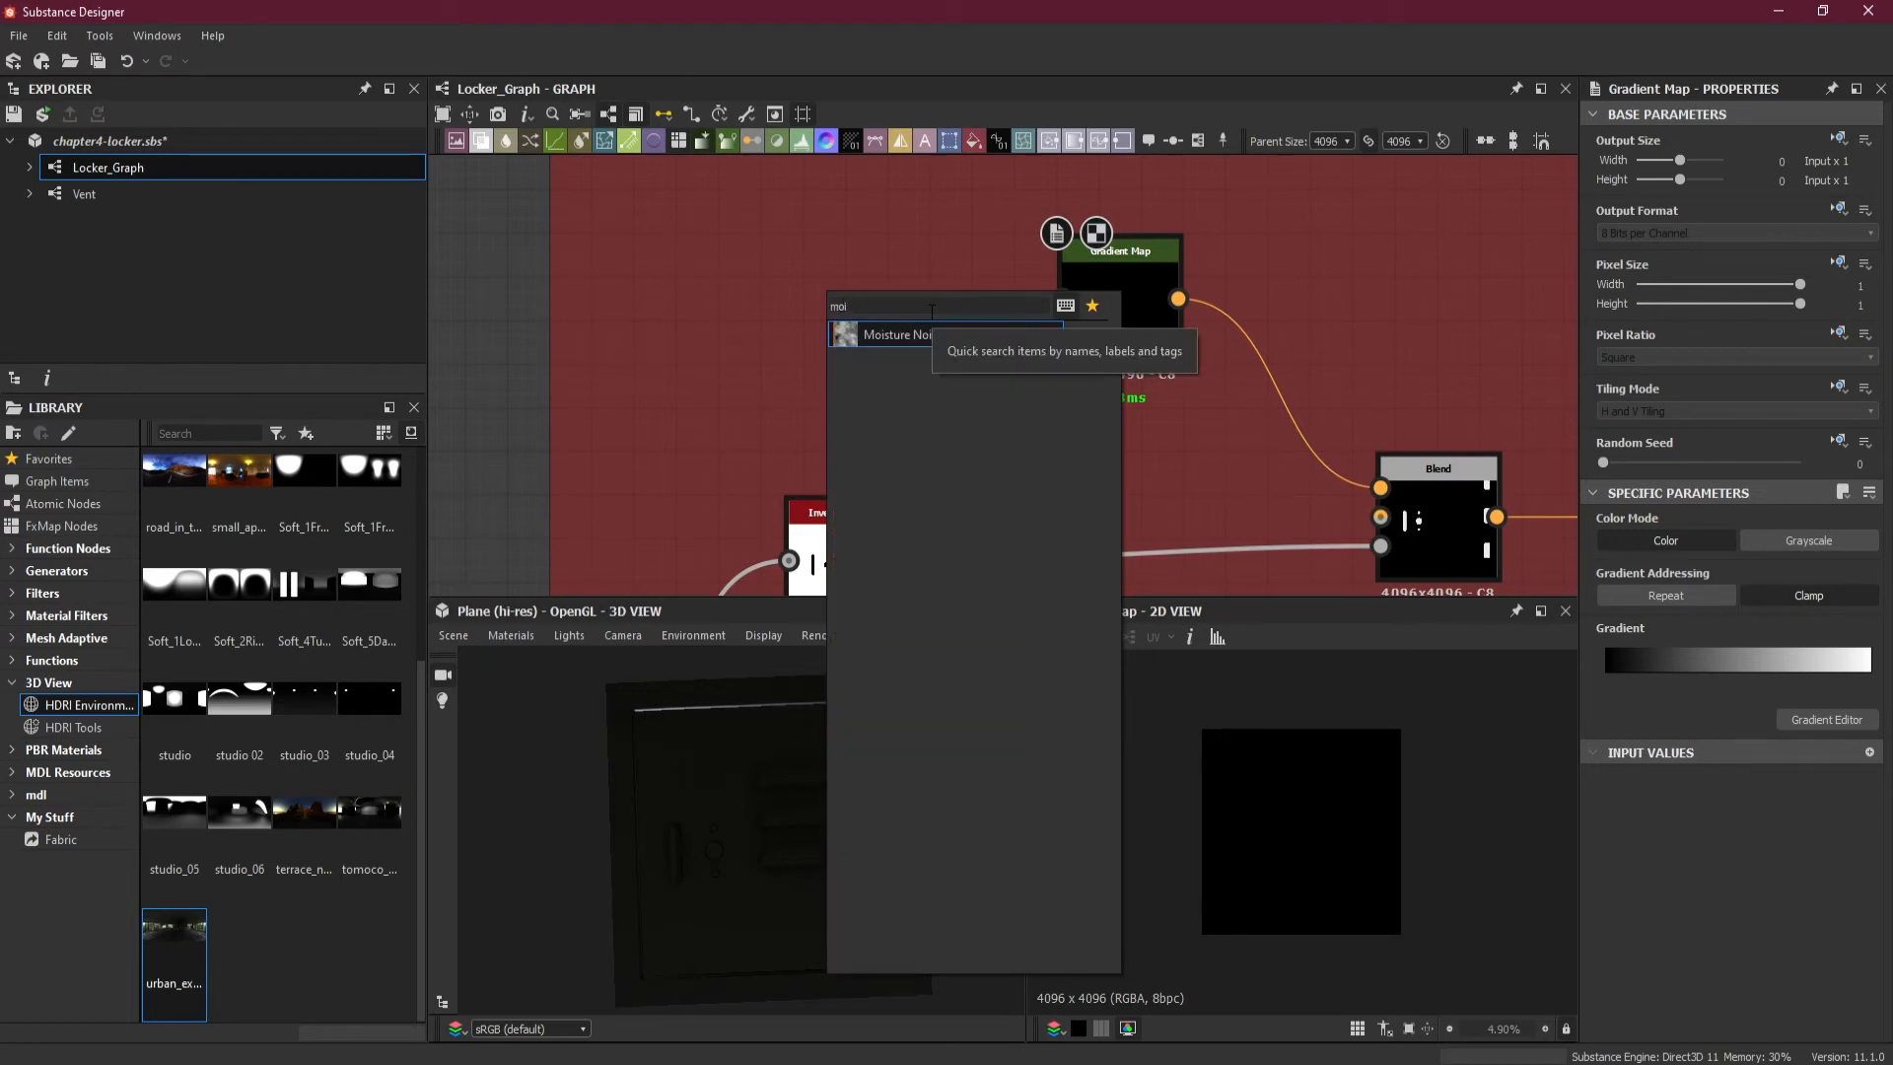
pyautogui.click(927, 334)
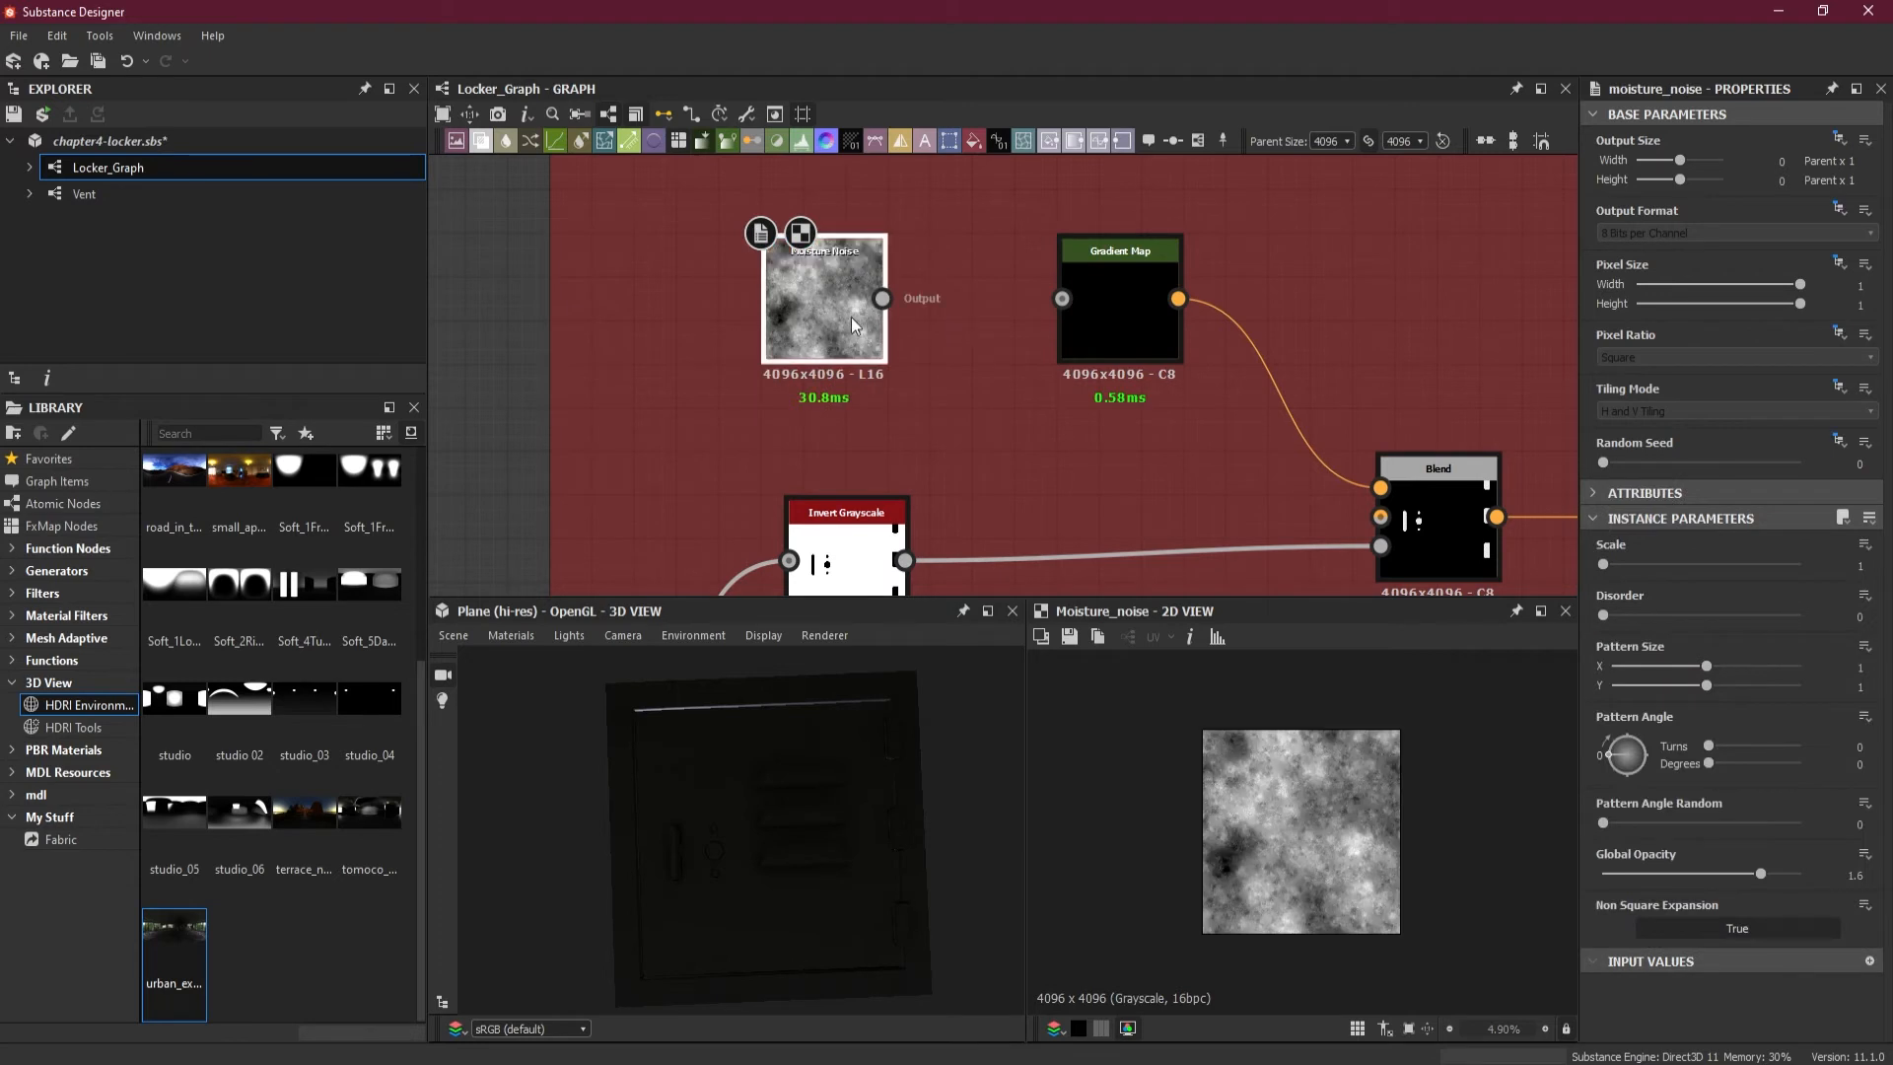
pyautogui.scroll(3, 1293, 799)
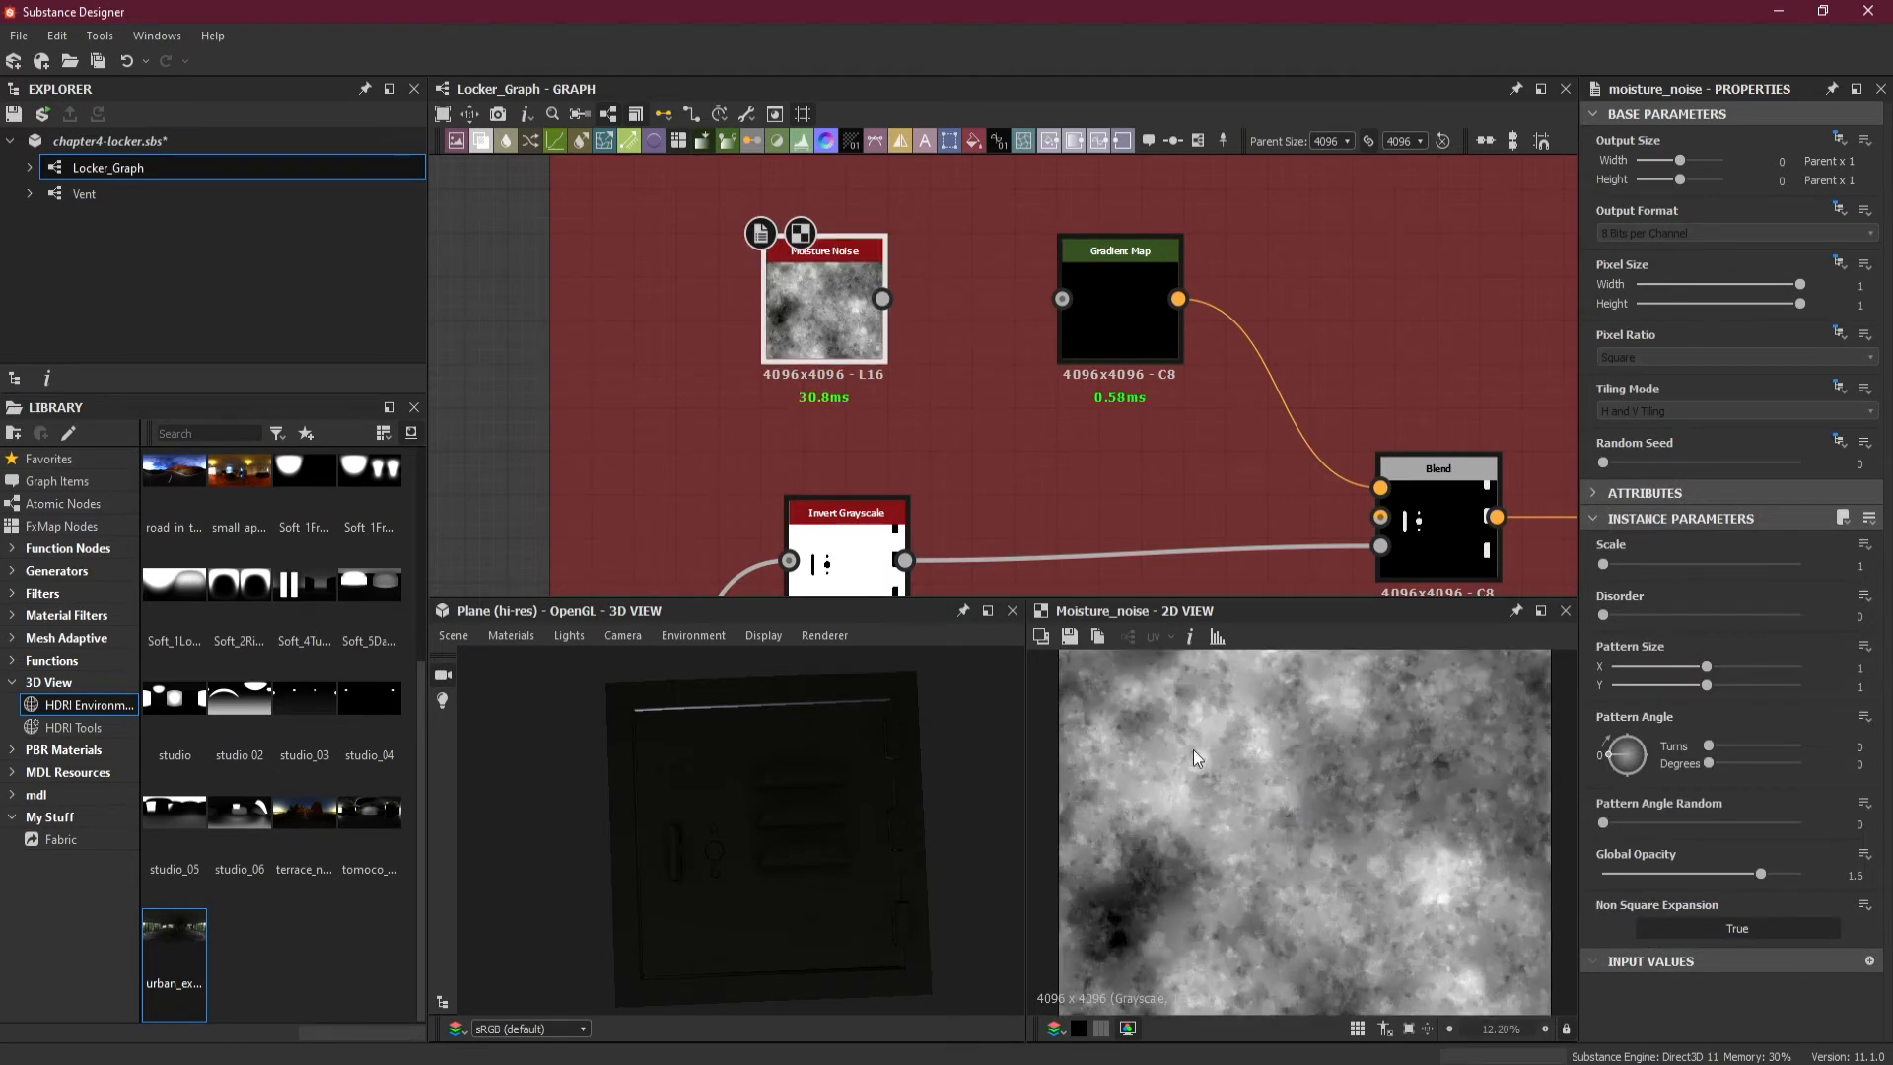
pyautogui.scroll(-2, 1303, 818)
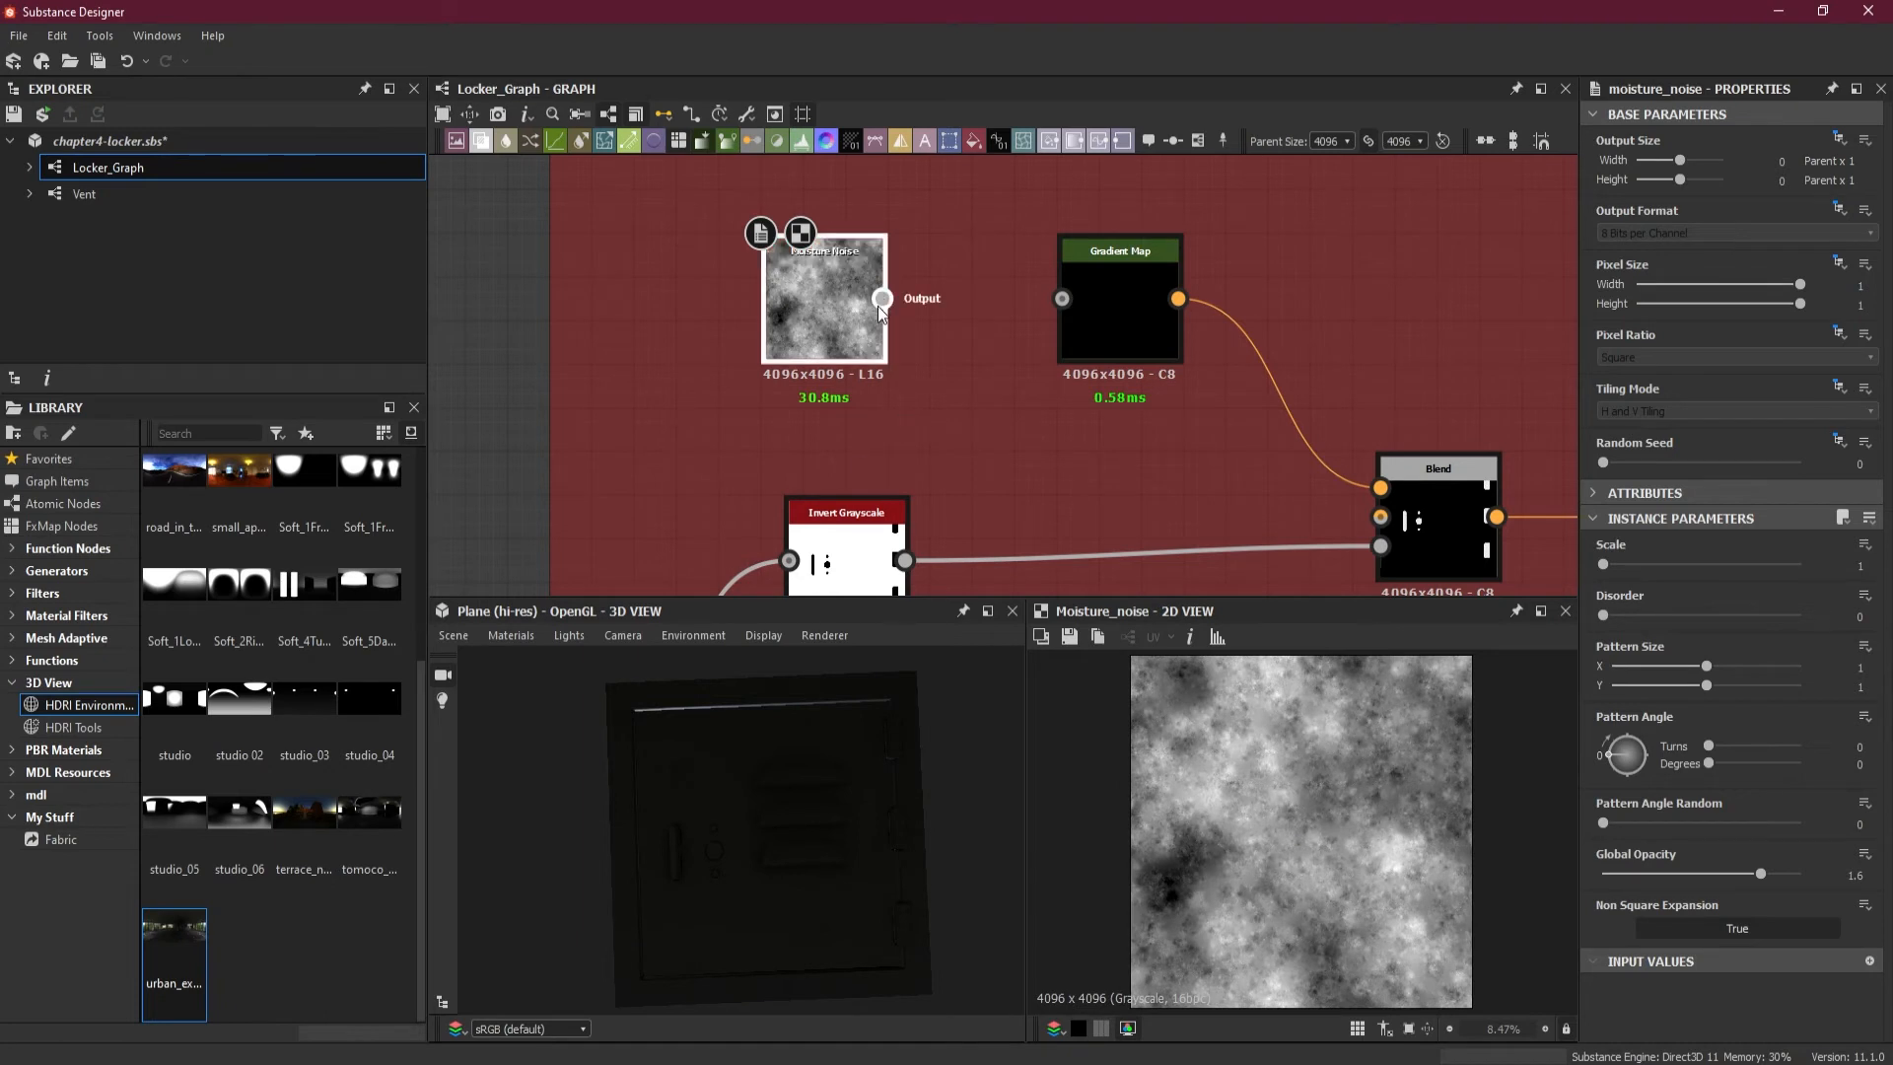
pyautogui.moveTo(913, 304); pyautogui.dragTo(1104, 299)
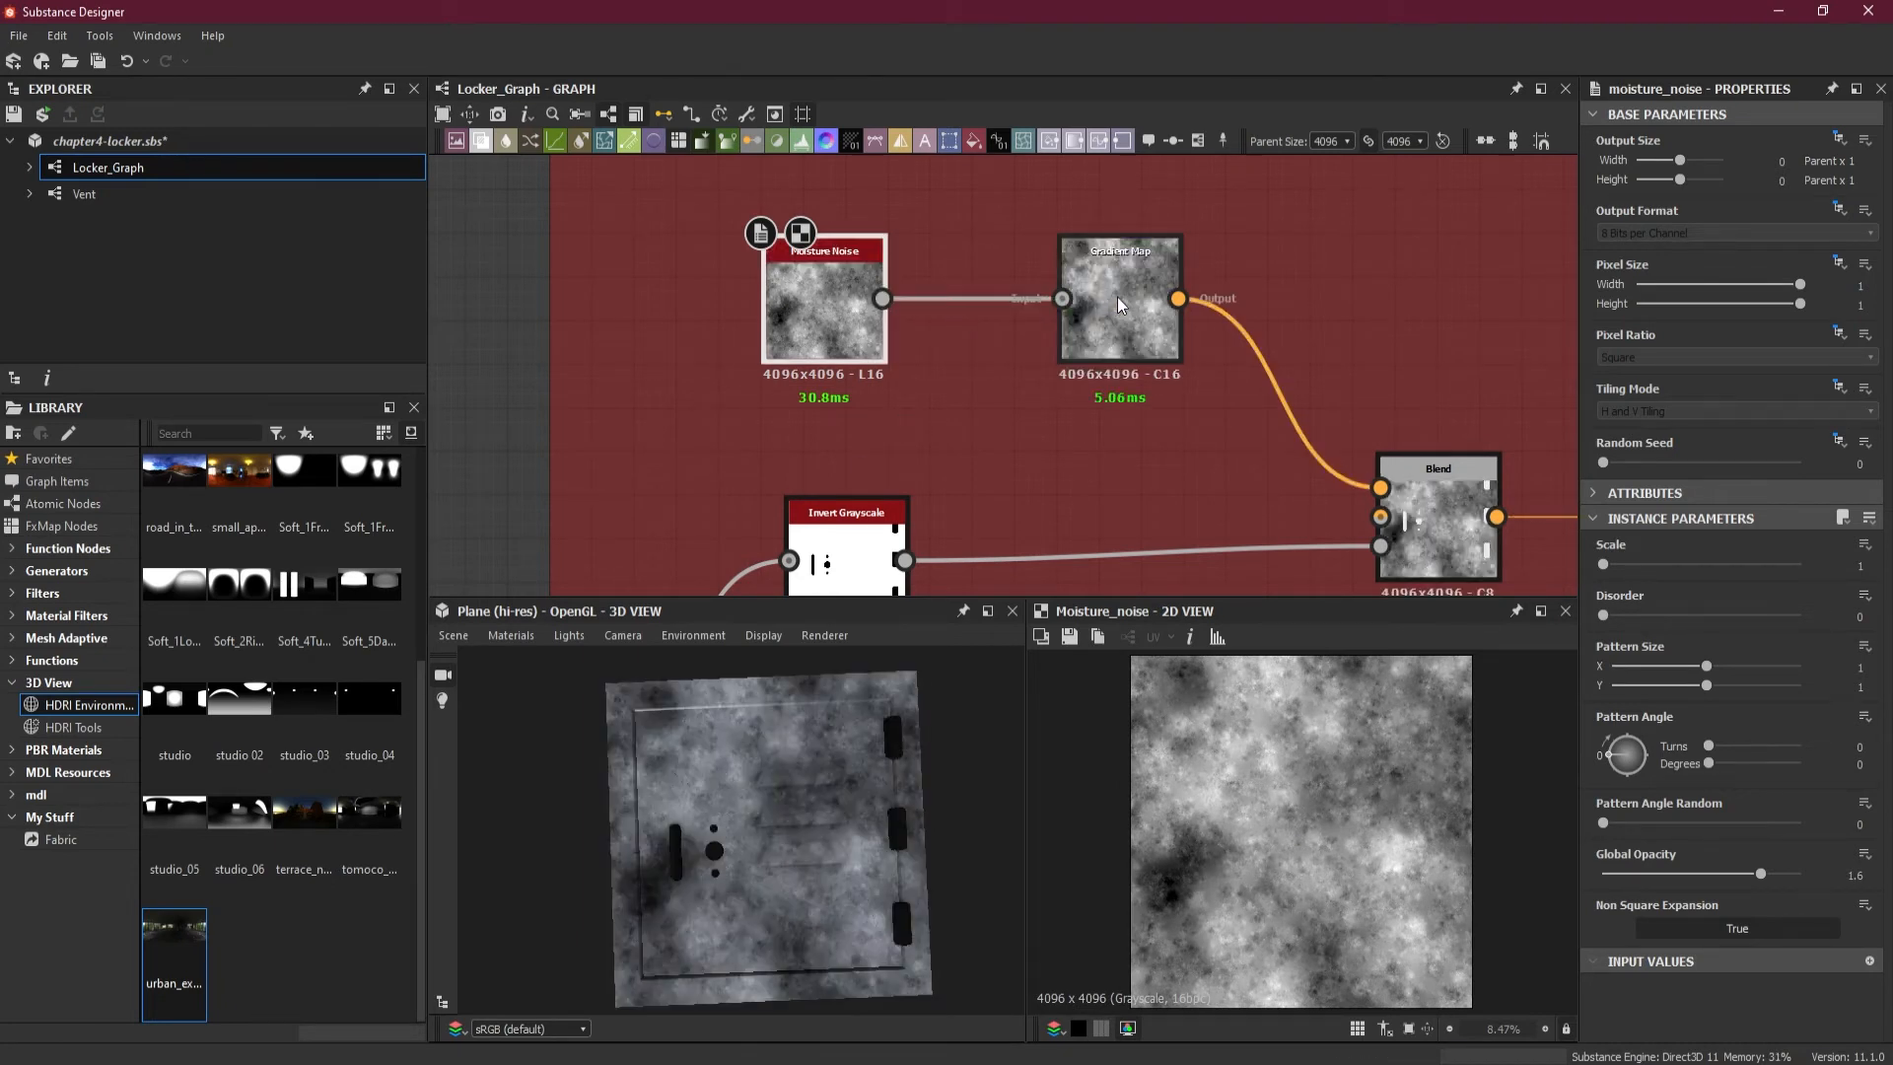
# - Compare the noise pattern on the locker in the 3D view with the paint in the reference photo
pyautogui.moveTo(802, 919); pyautogui.dragTo(813, 824)
pyautogui.scroll(5, 808, 818)
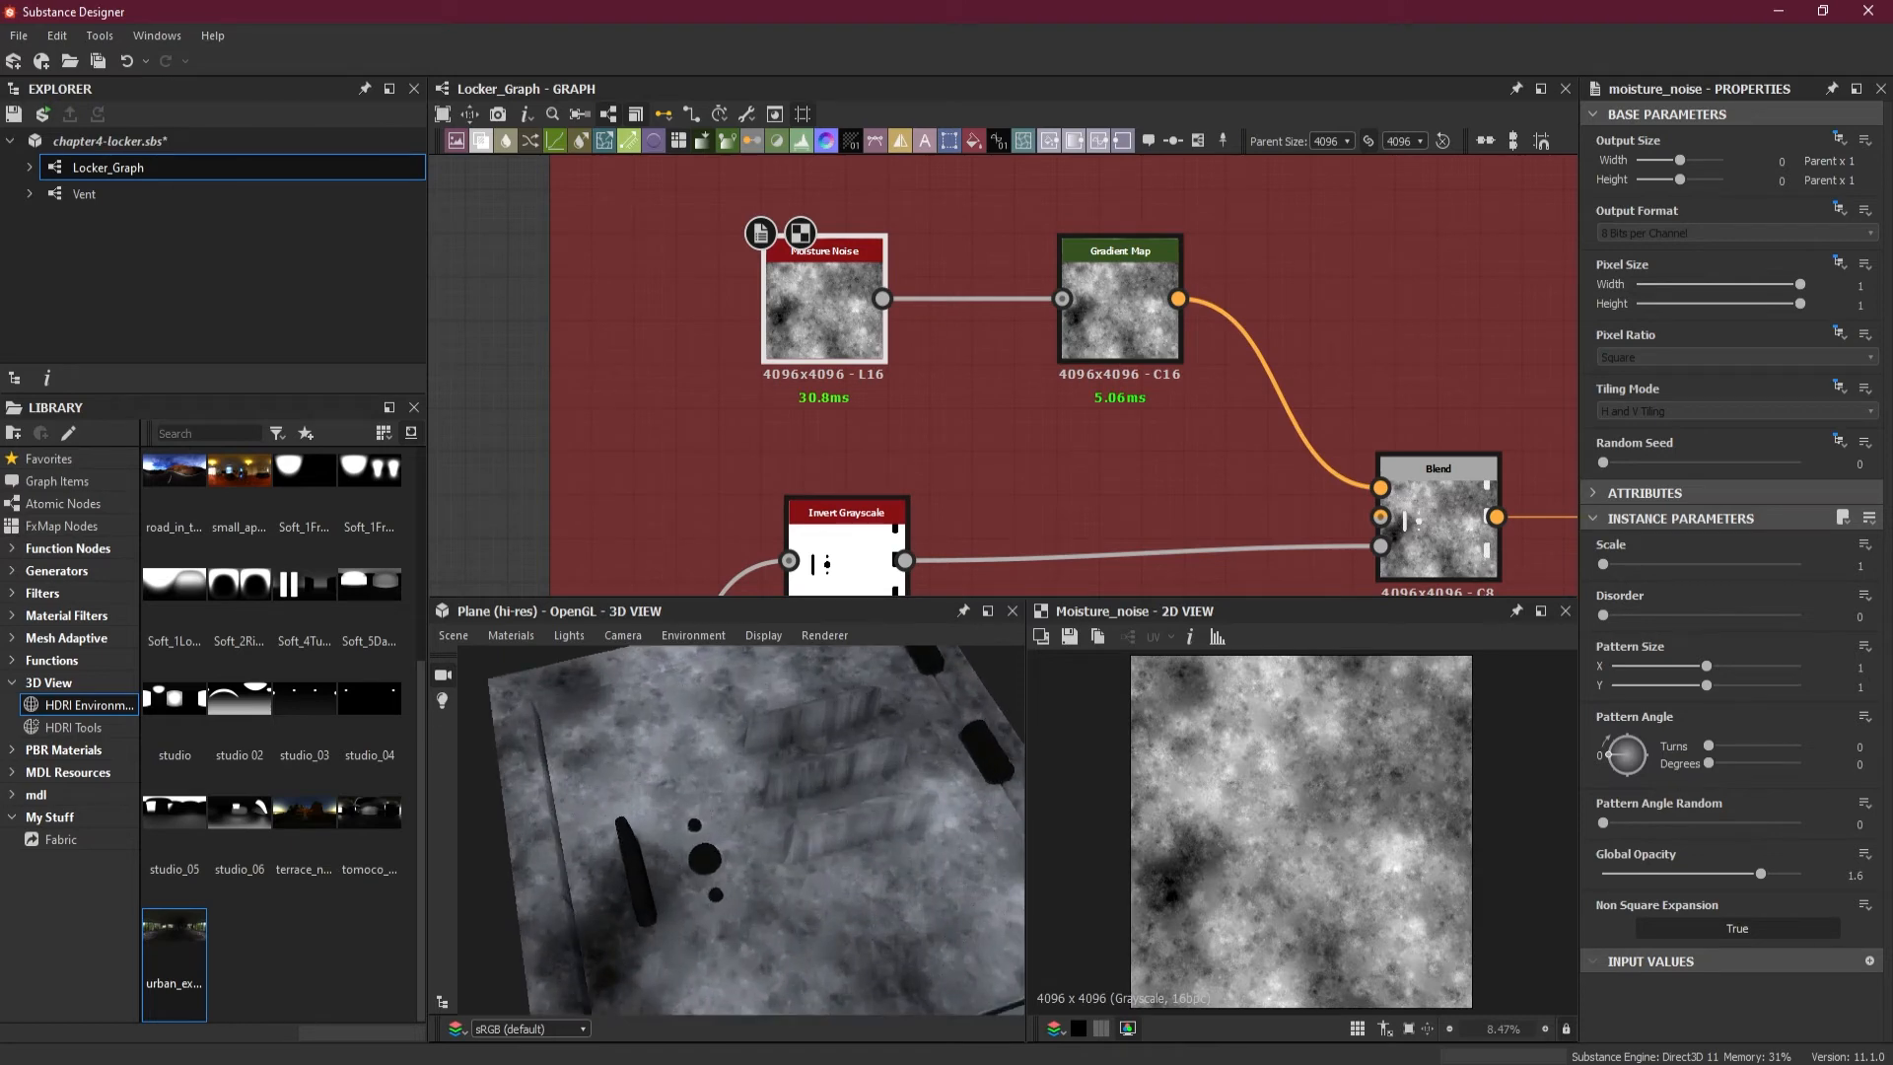
pyautogui.moveTo(1892, 168); pyautogui.dragTo(819, 176)
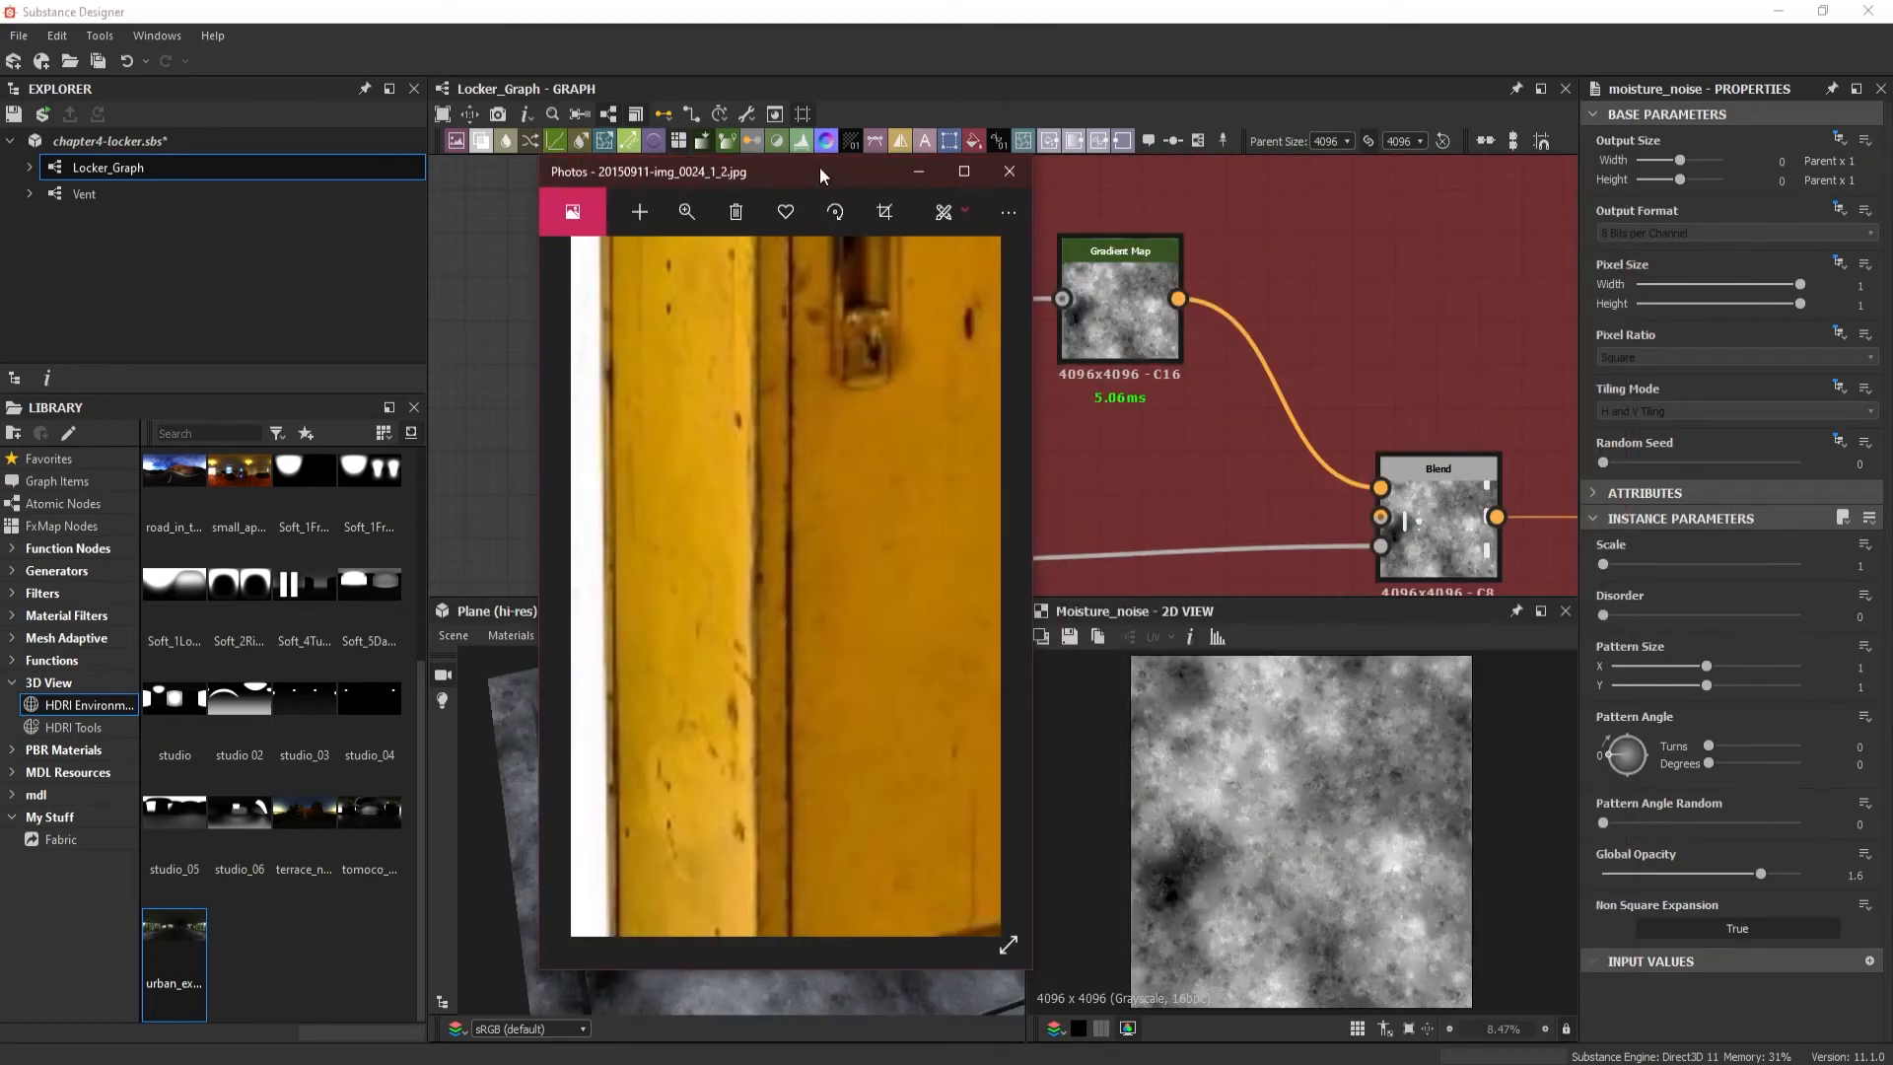
pyautogui.hotkey('alt', 'Tab')
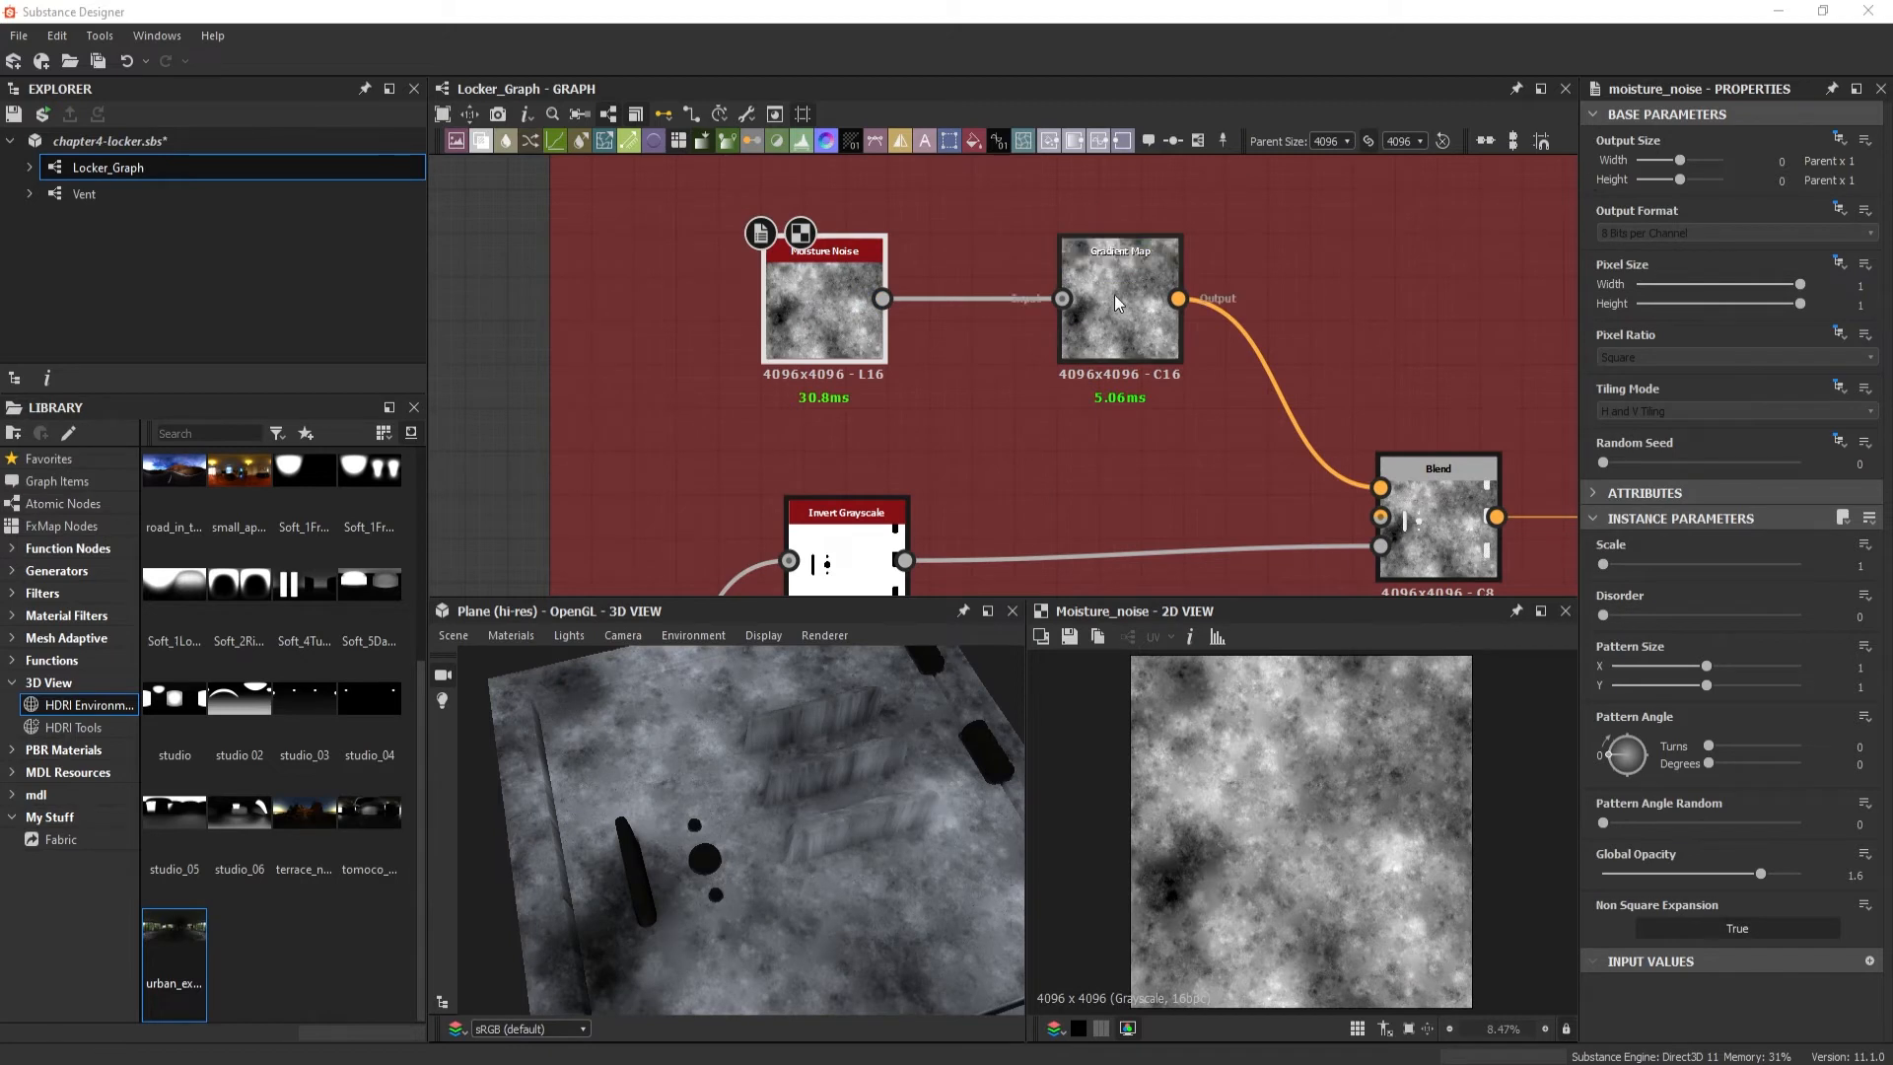
# - Try to pick a gradient for the Gradient Map from the locker reference photo in the Gradient Editor
pyautogui.click(1114, 294)
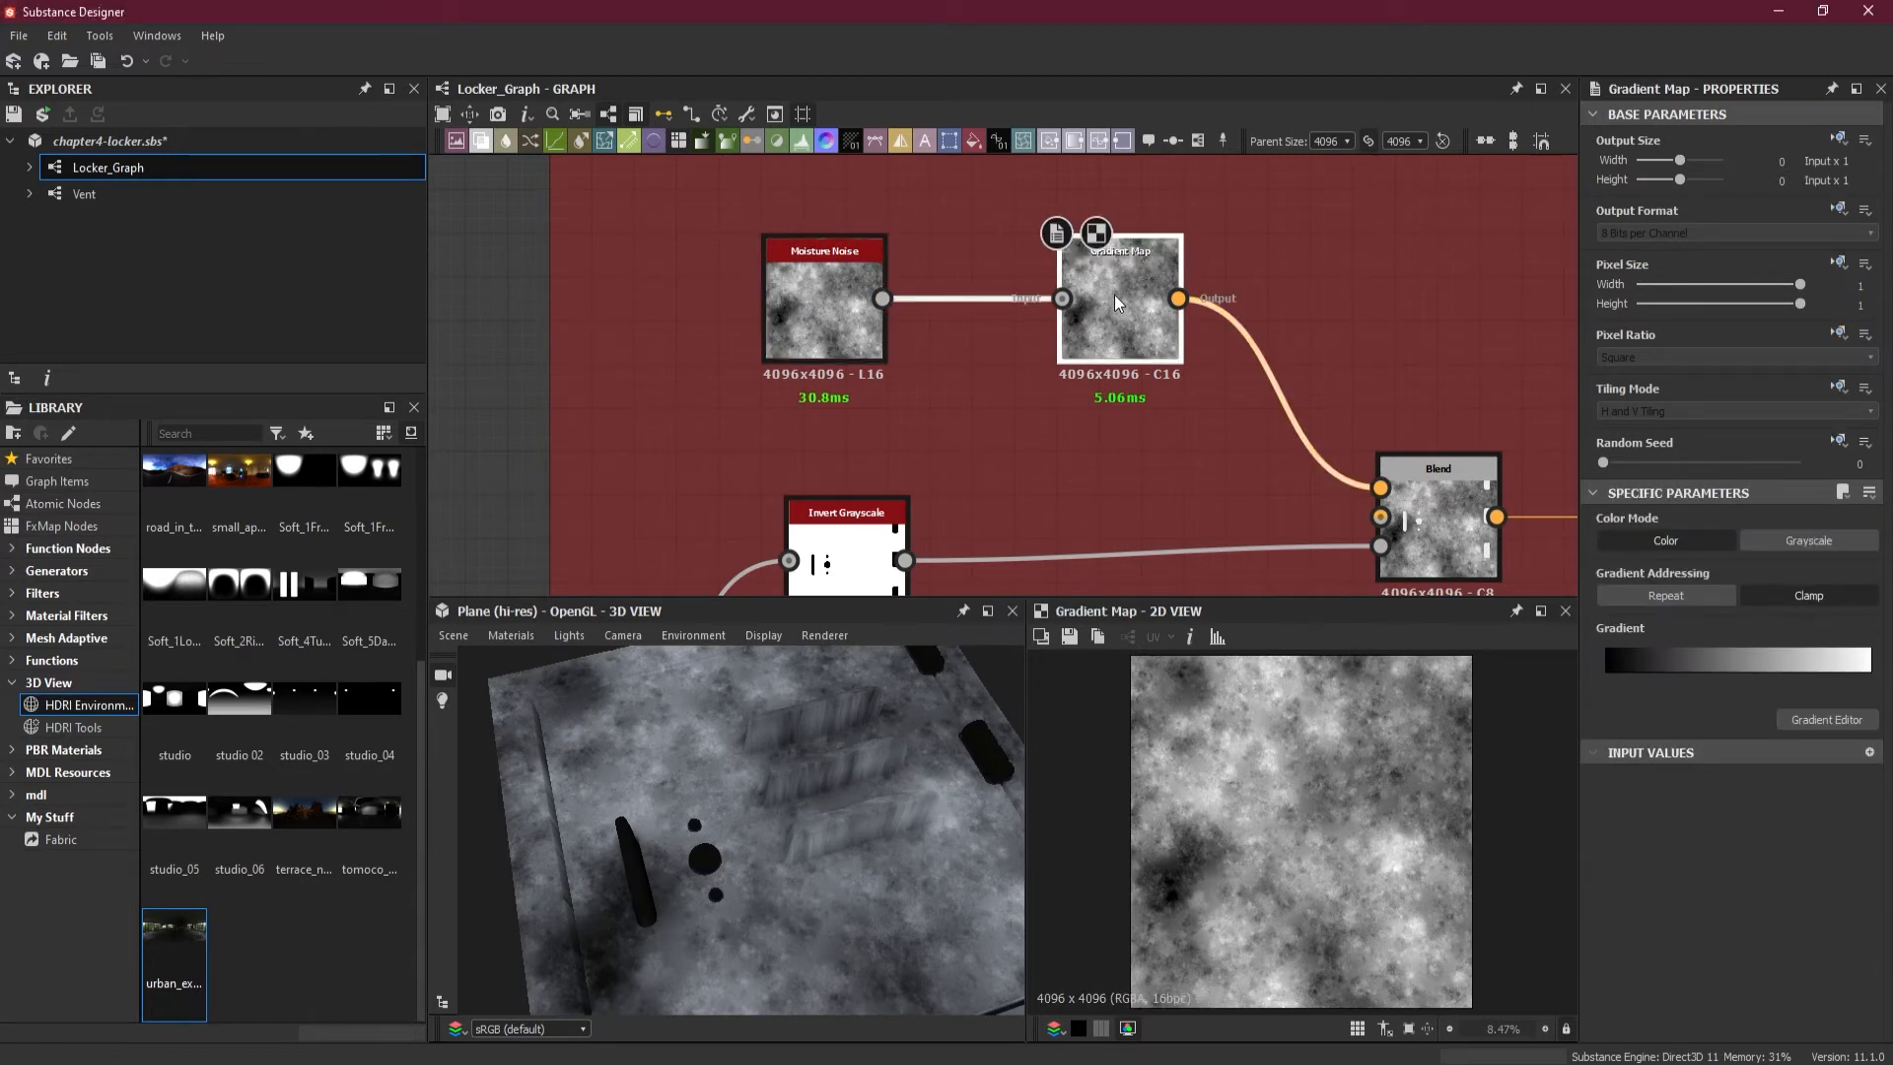
pyautogui.click(1795, 721)
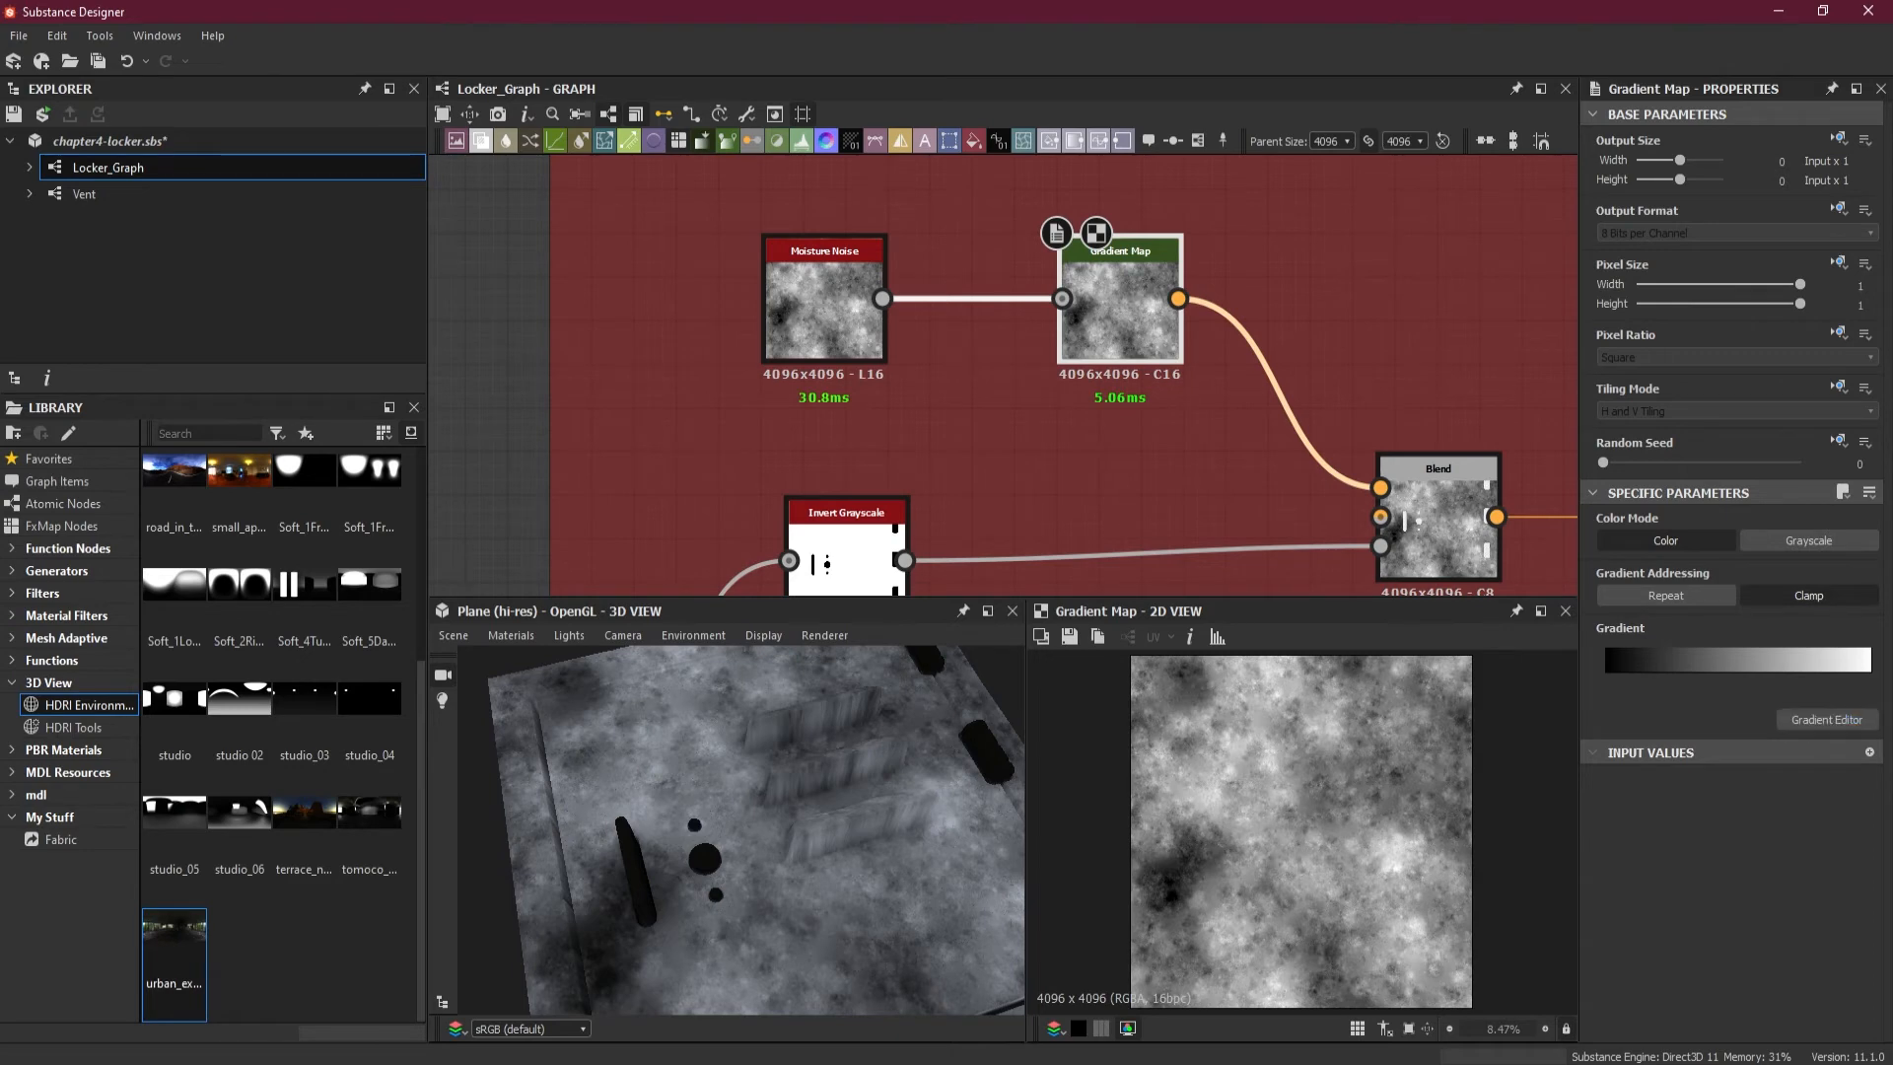
pyautogui.moveTo(1892, 168); pyautogui.dragTo(1194, 161)
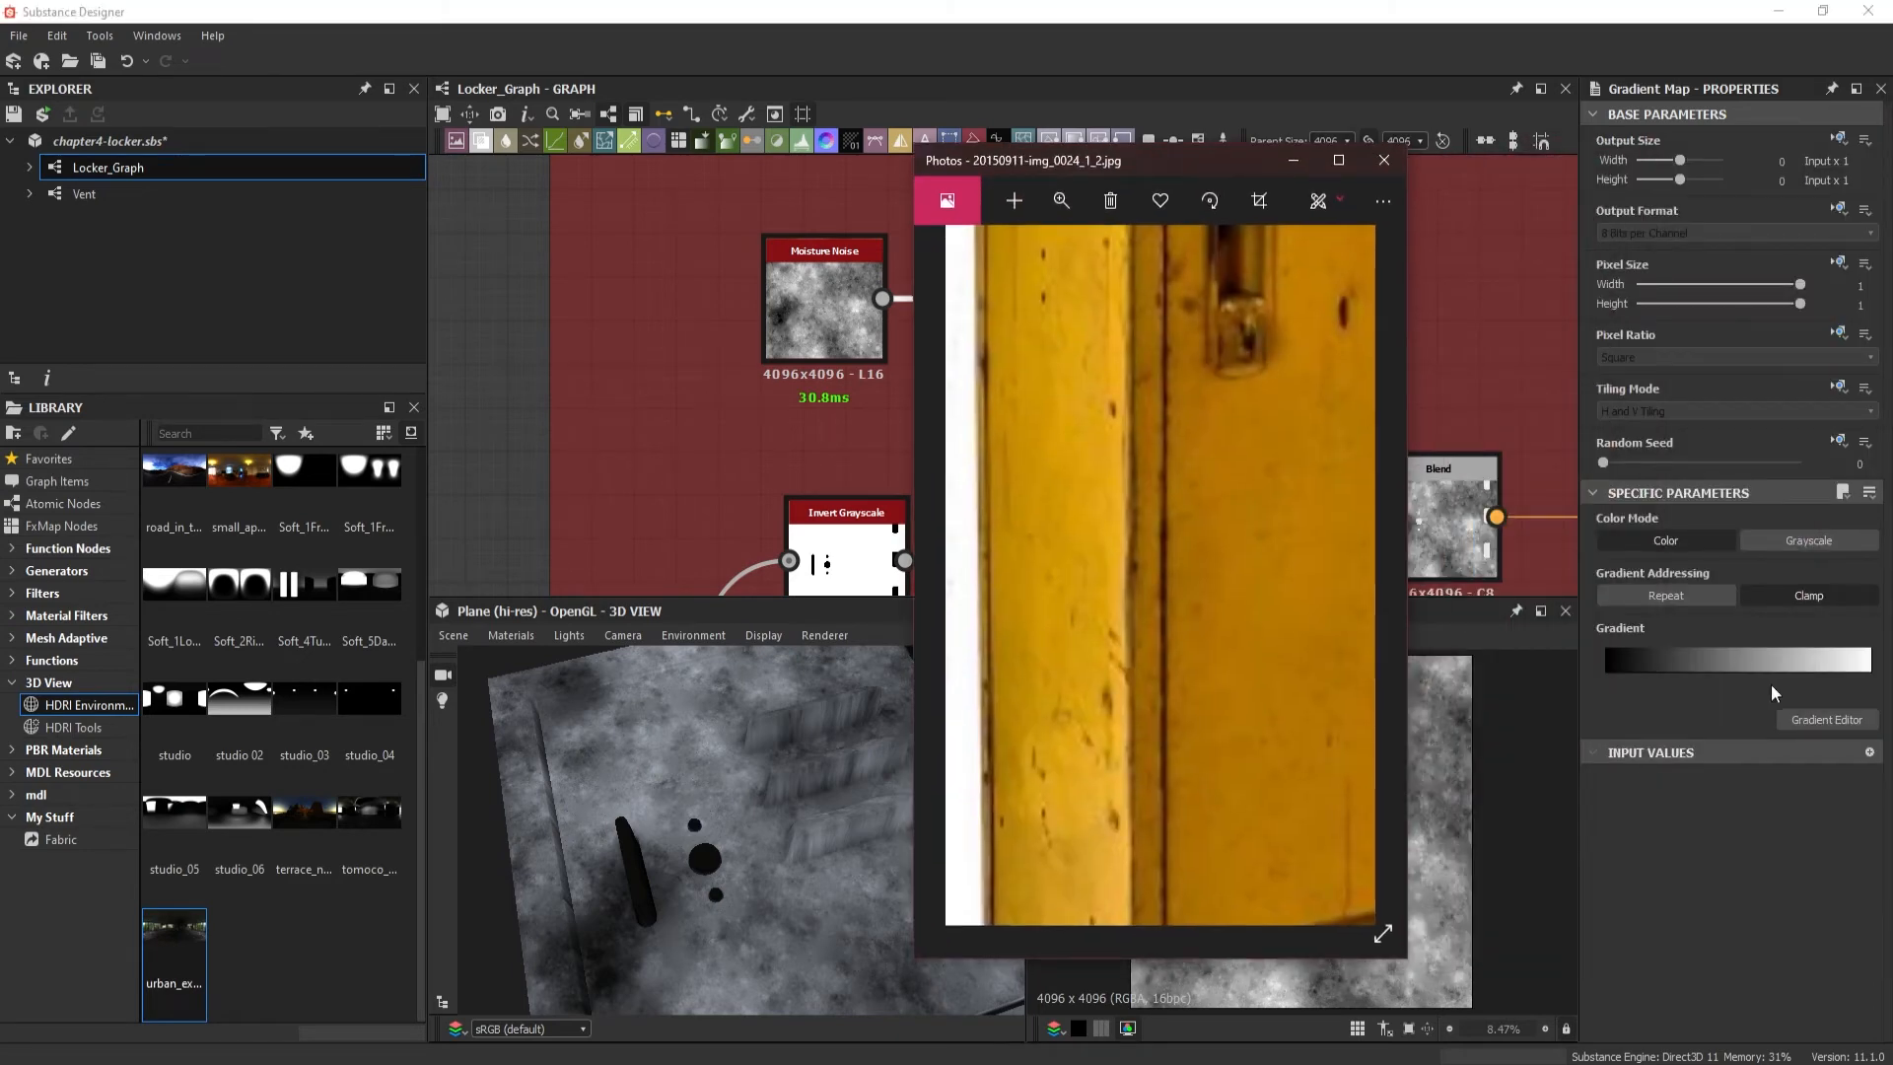
pyautogui.click(1814, 713)
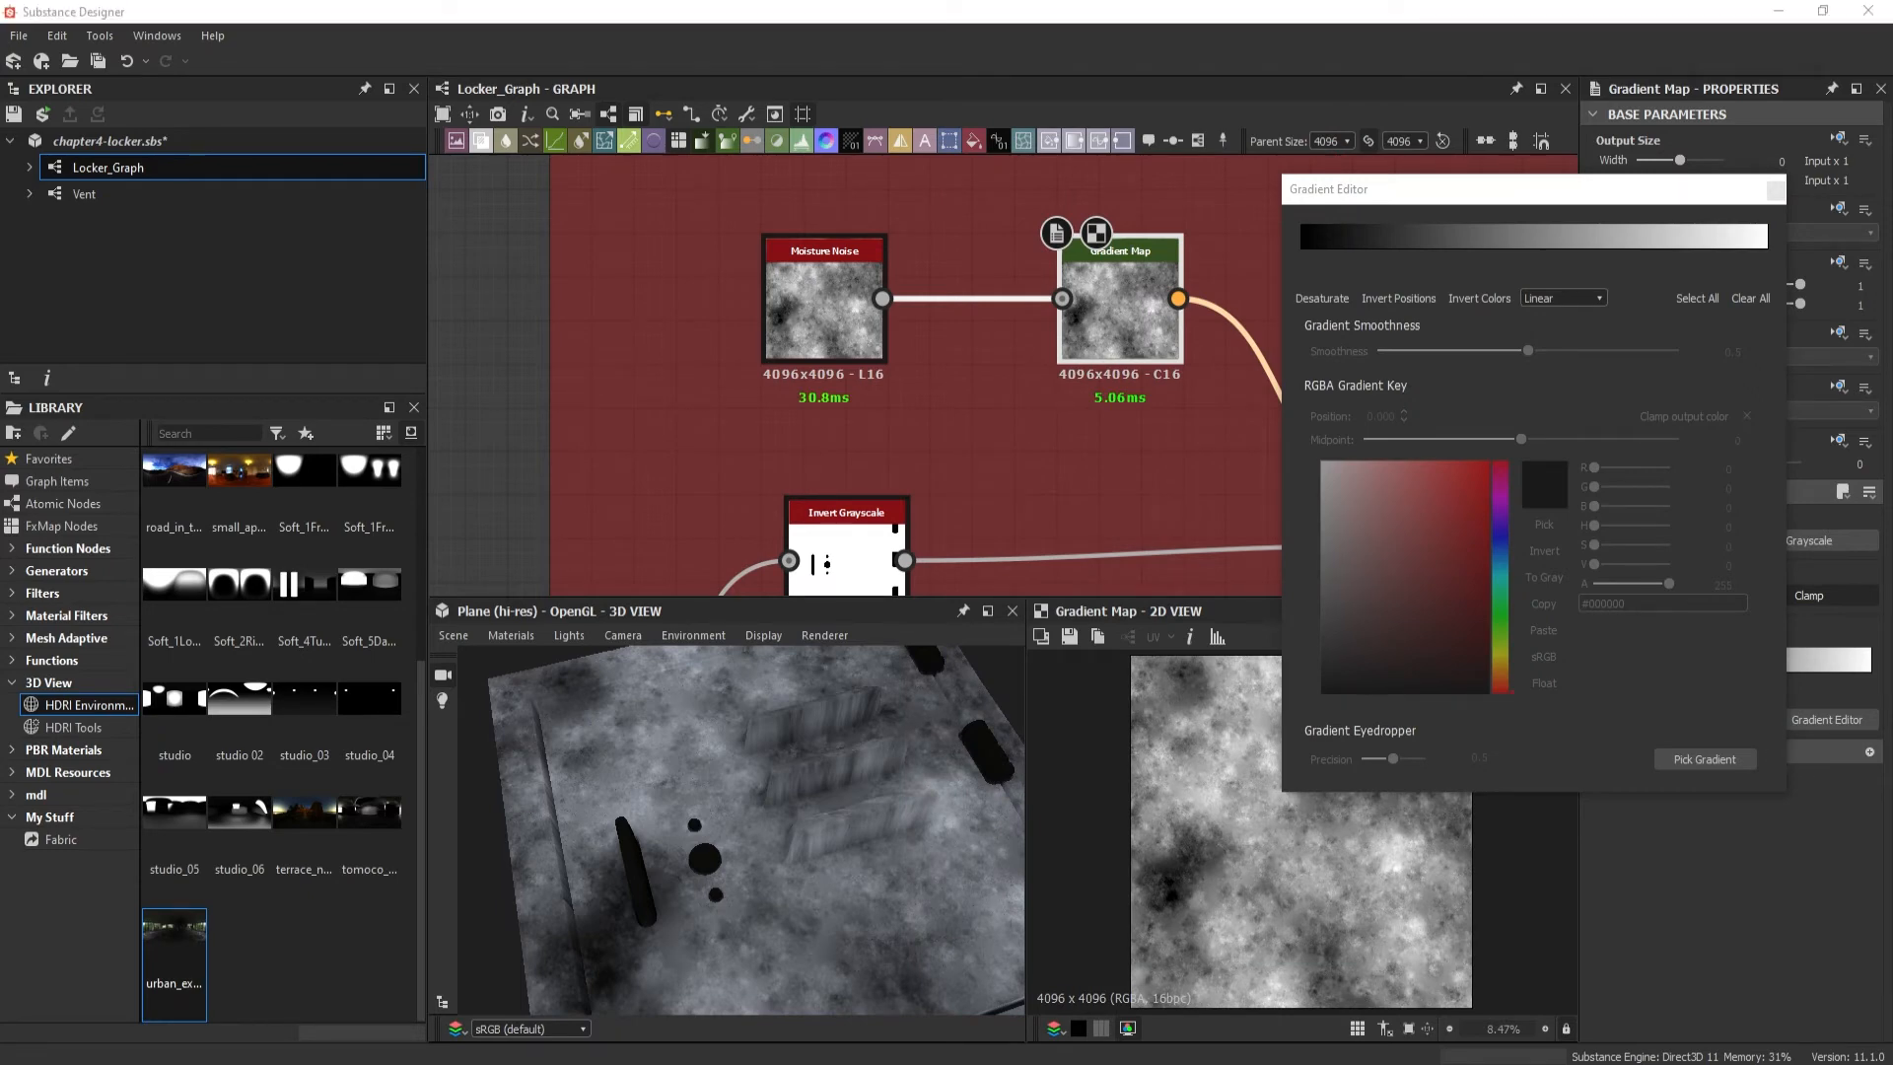
pyautogui.hotkey('alt', 'Tab')
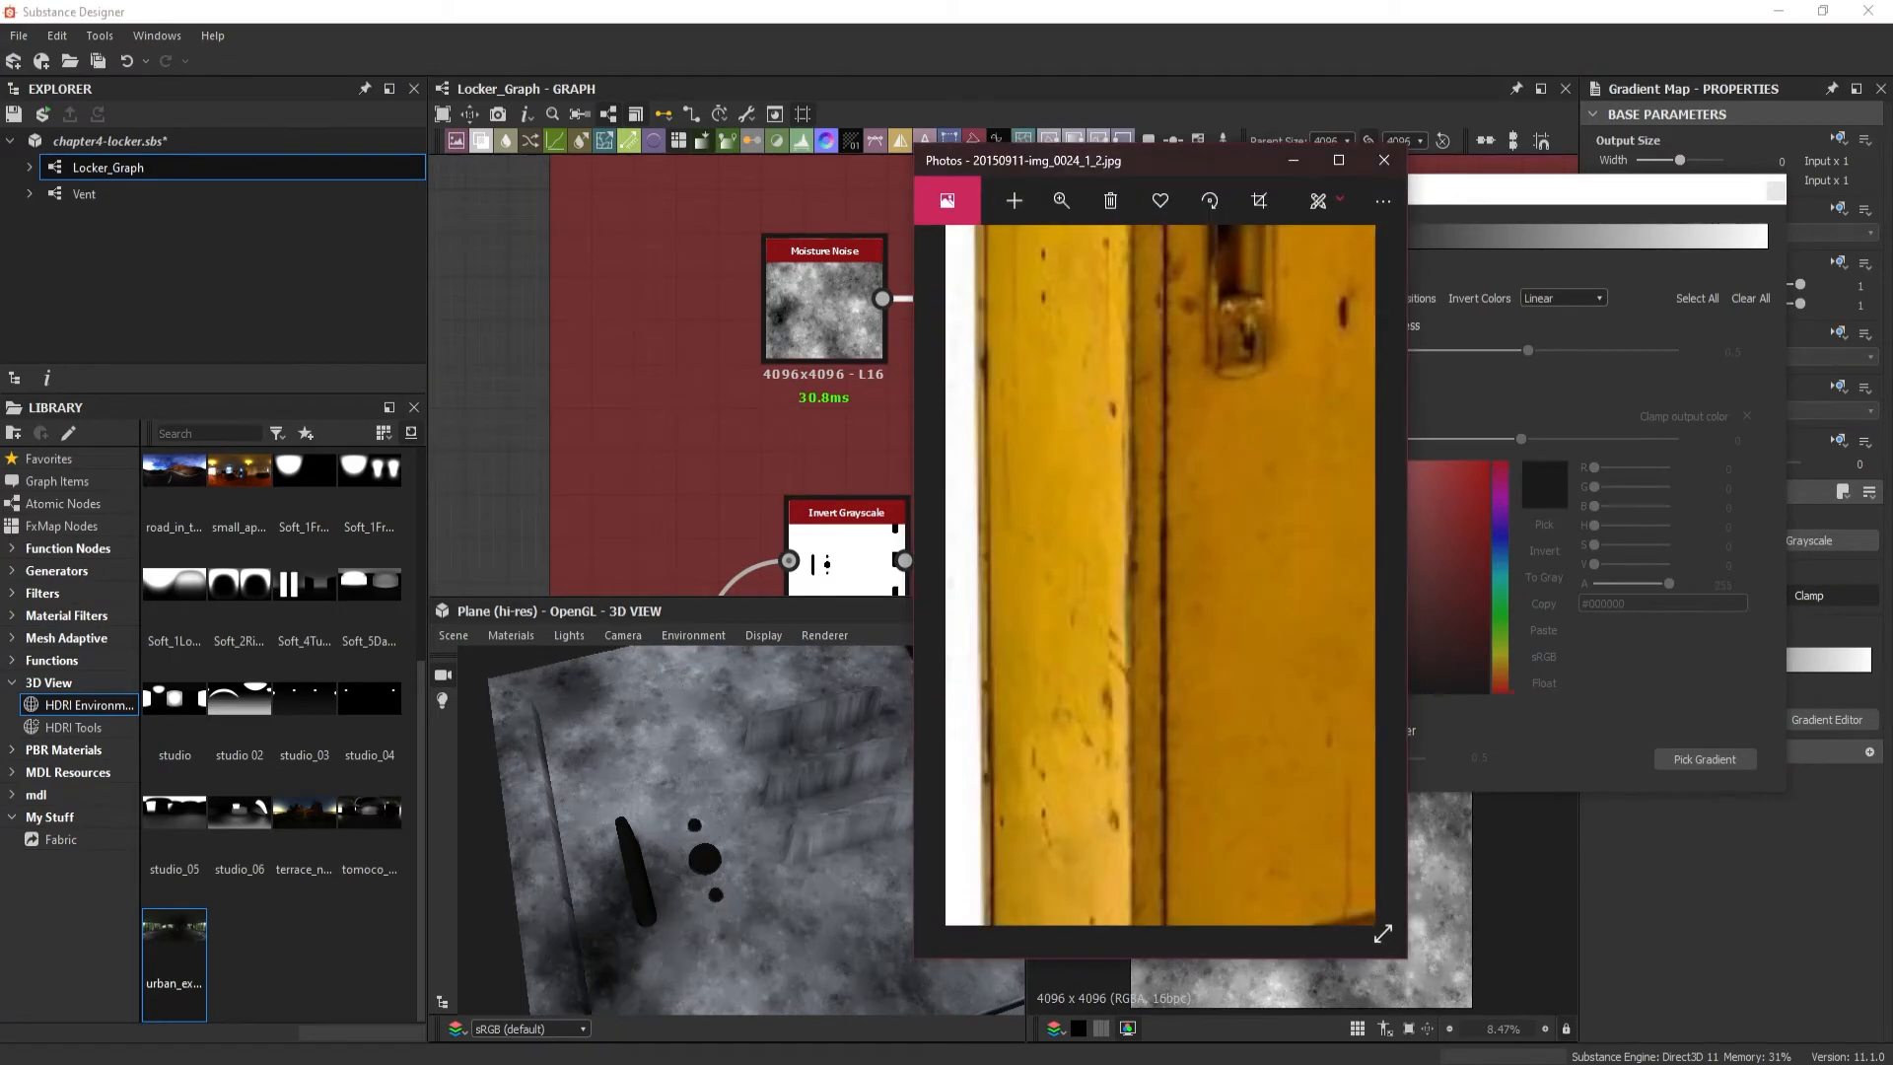
pyautogui.click(1705, 759)
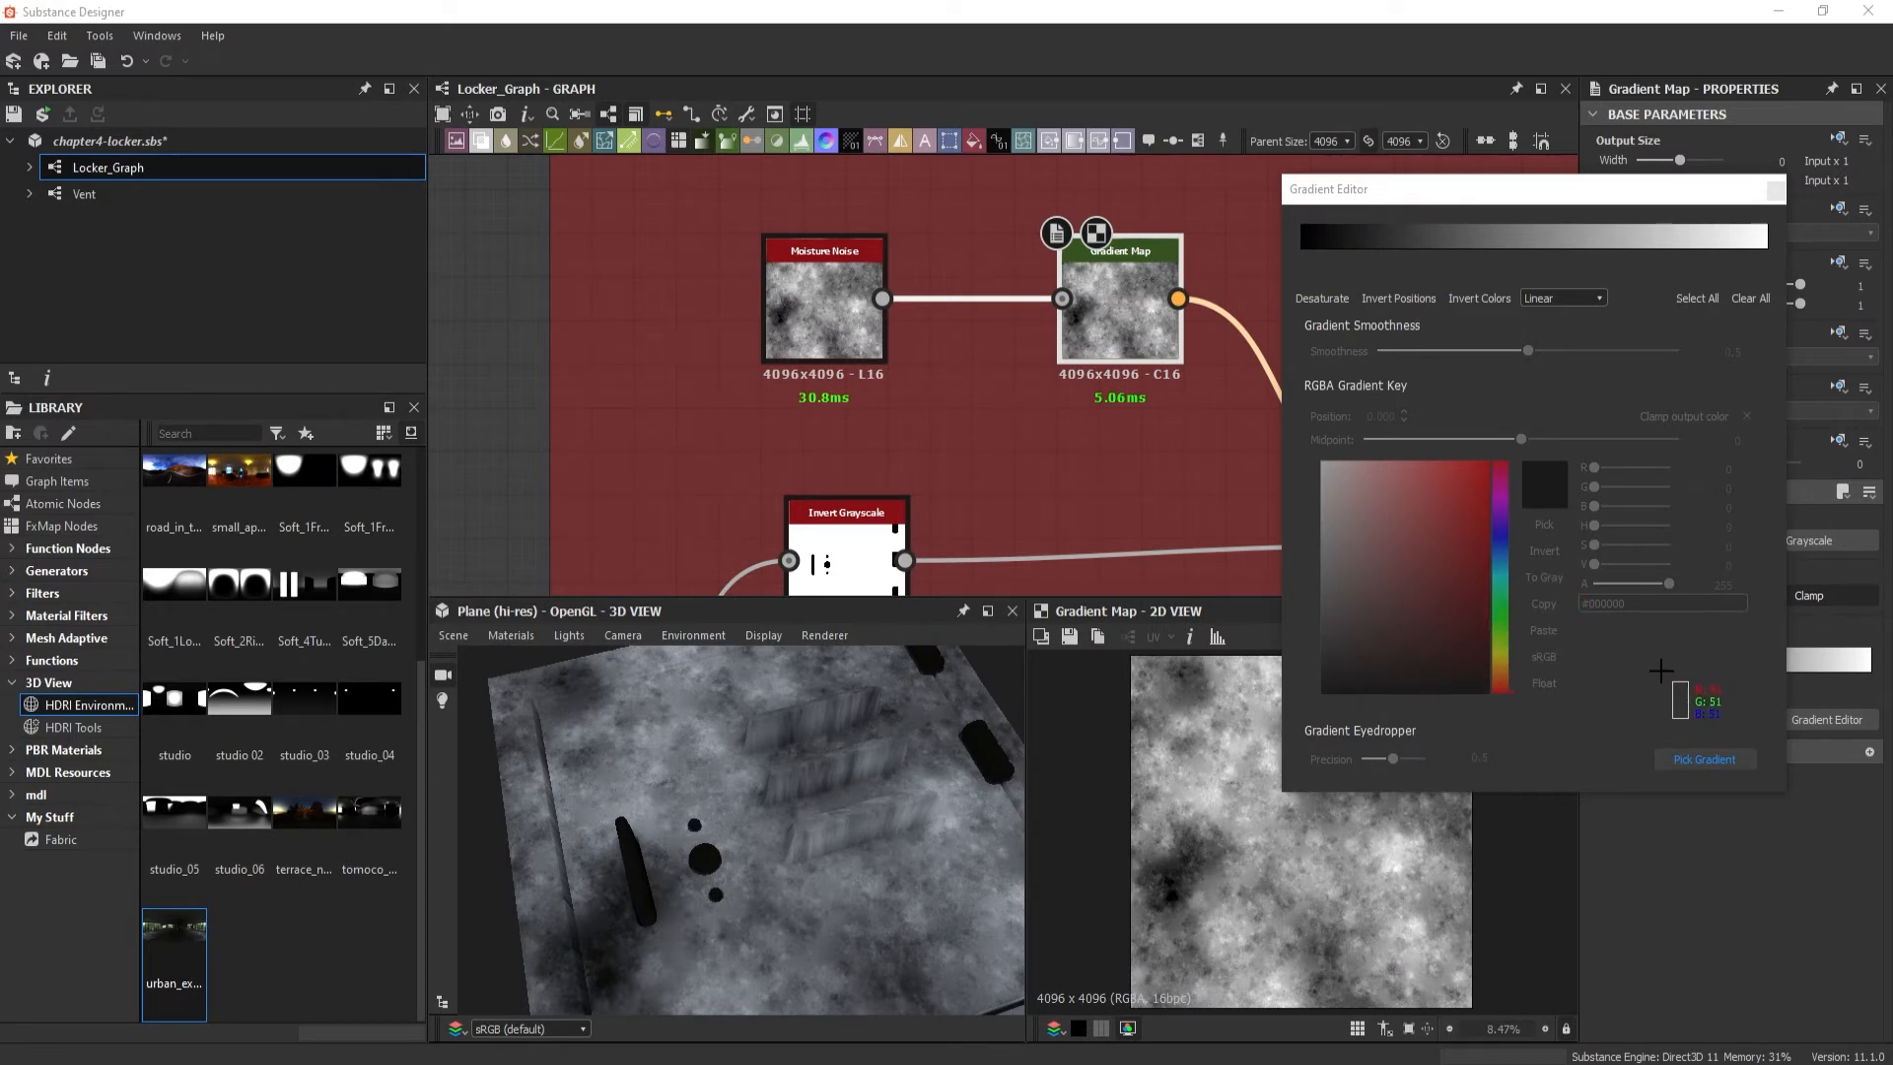
pyautogui.click(1687, 695)
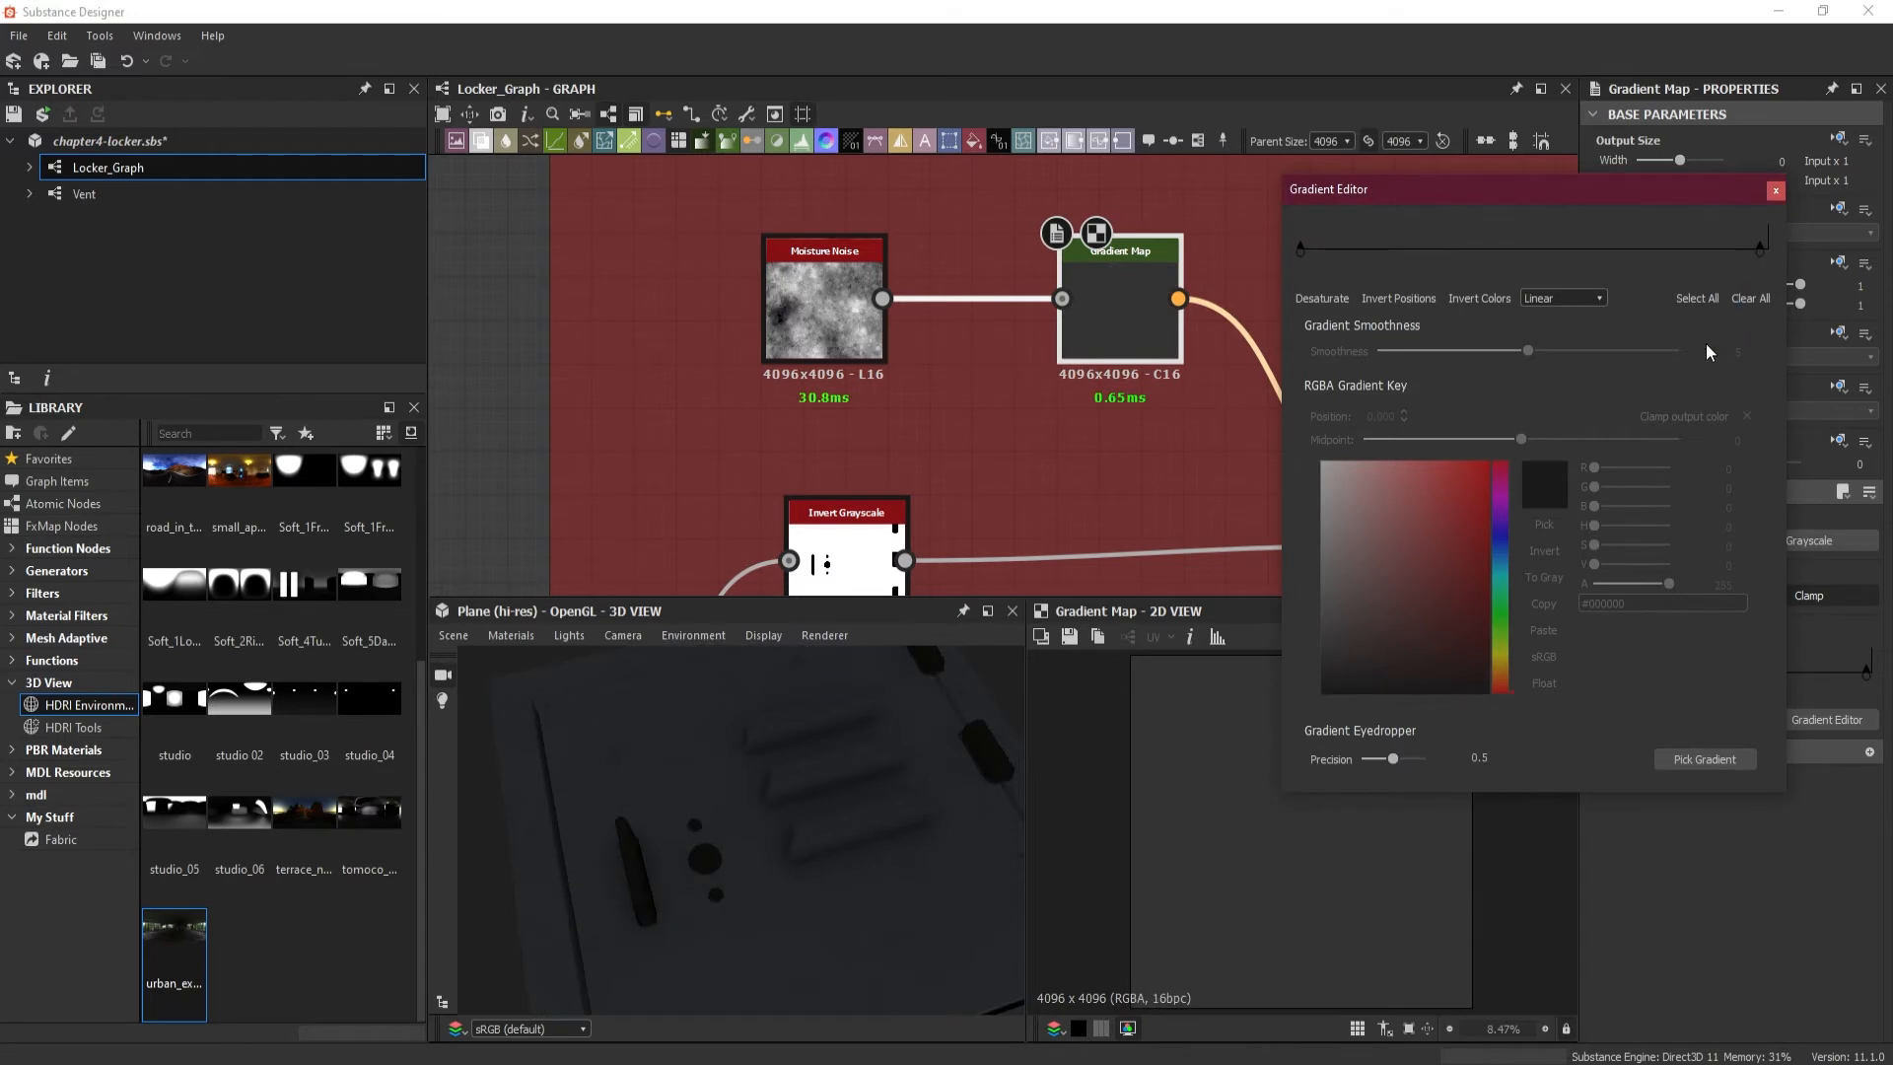
pyautogui.click(1775, 192)
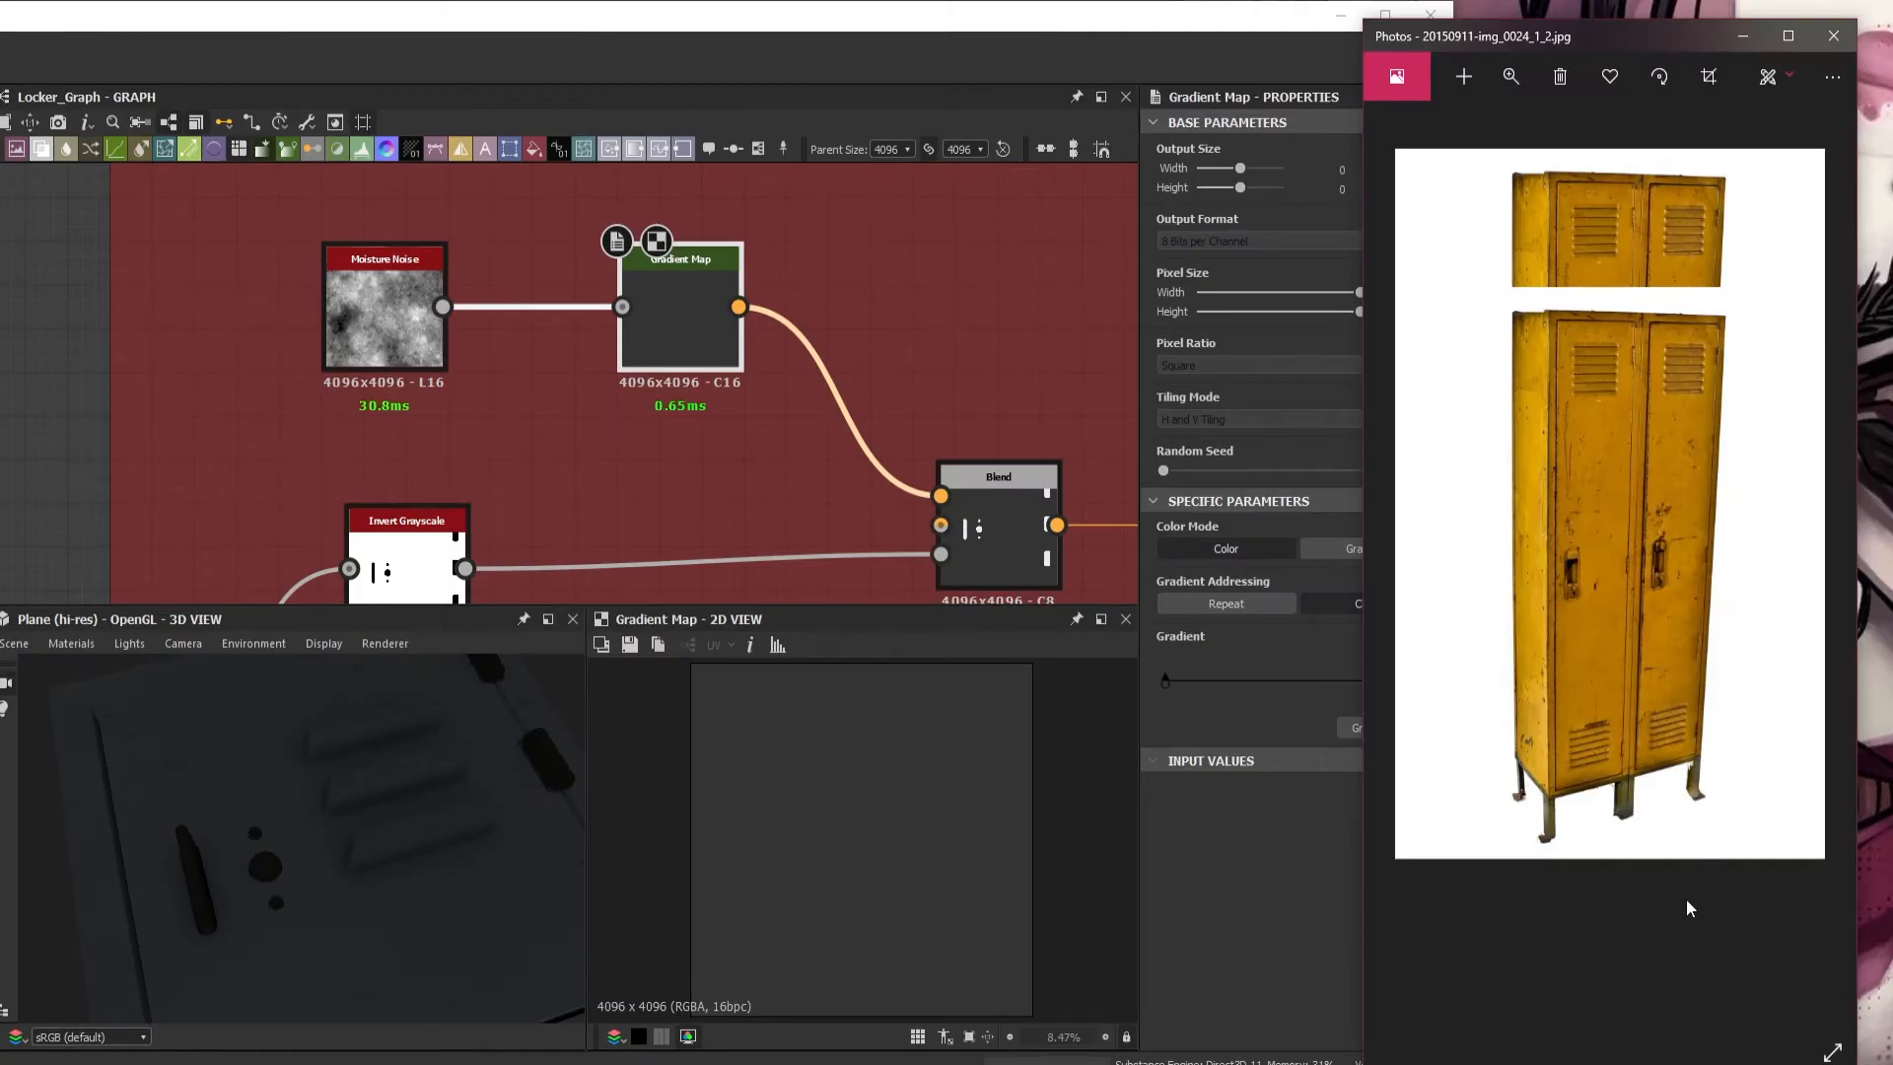
# - Enlarge the reference photo beside the graph and sample the Gradient Map's gradient down the front of the yellow locker's left door
pyautogui.click(1508, 78)
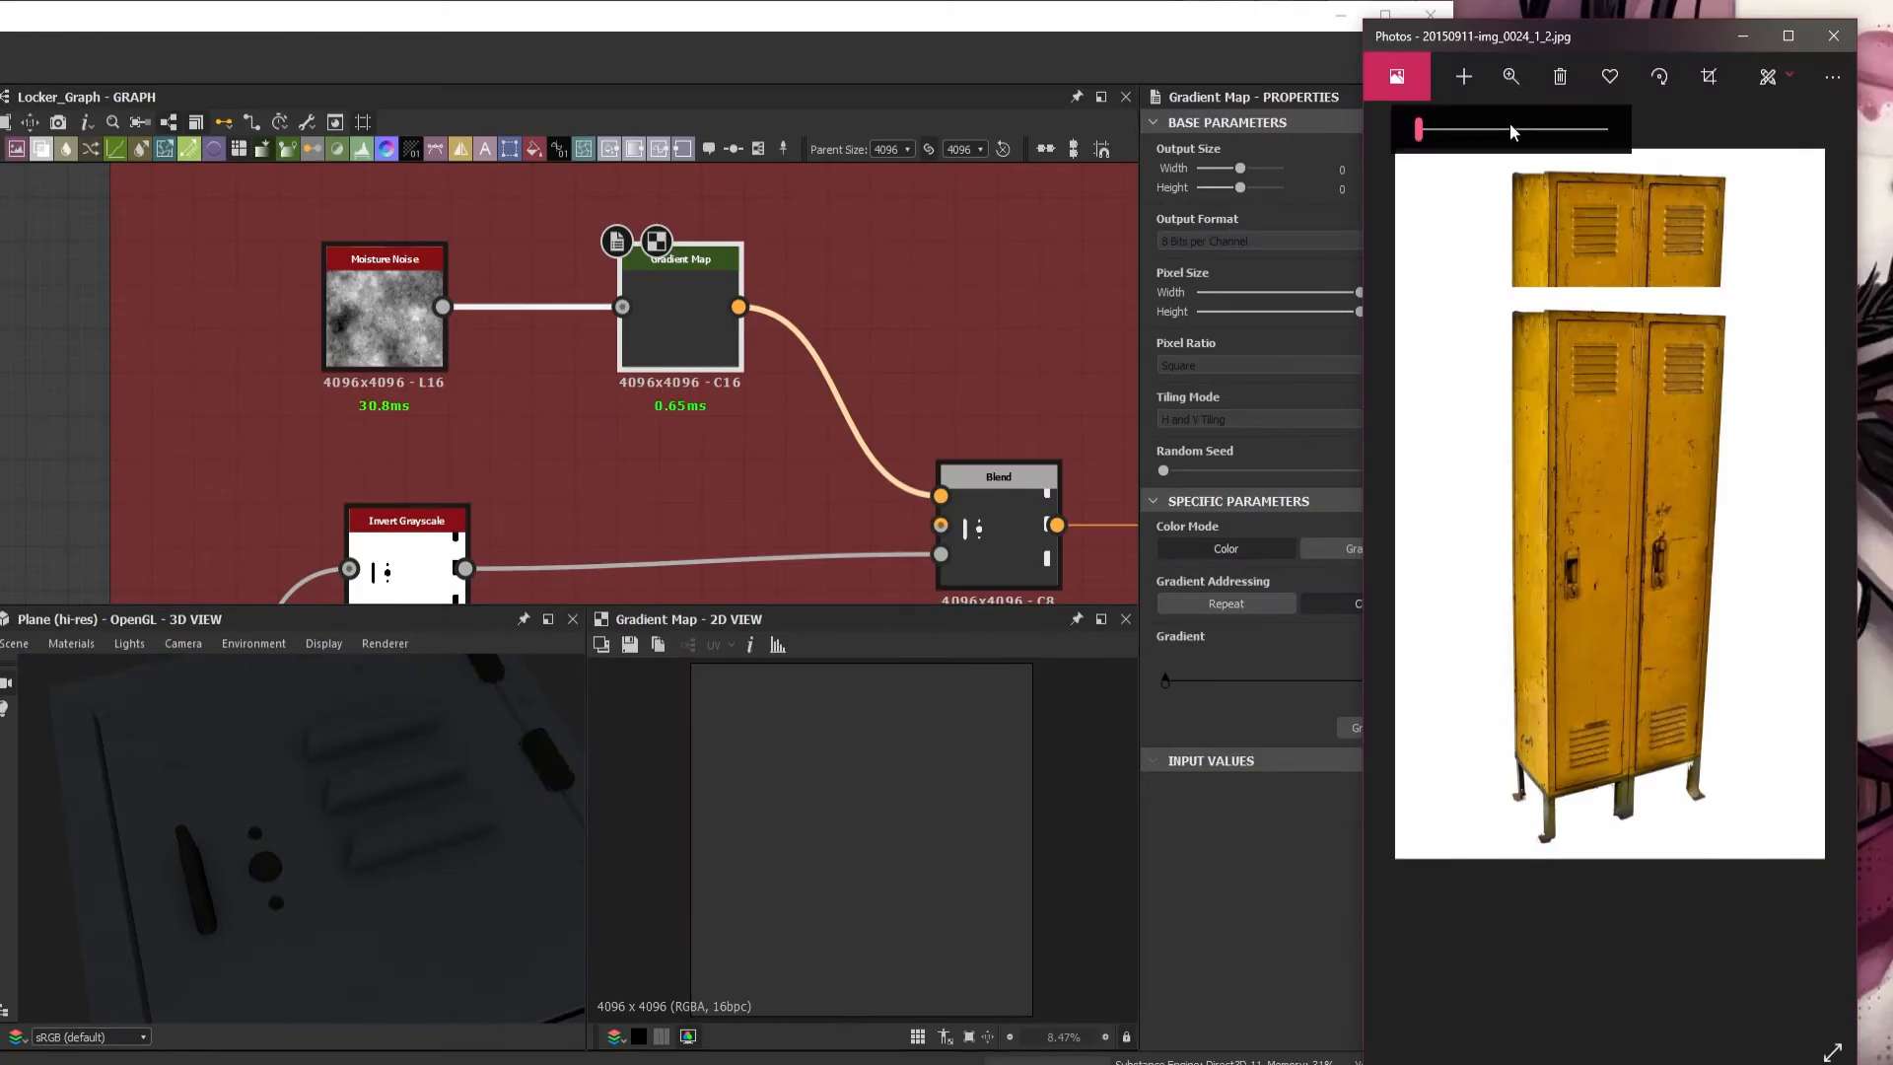
pyautogui.moveTo(1432, 127); pyautogui.dragTo(1451, 126)
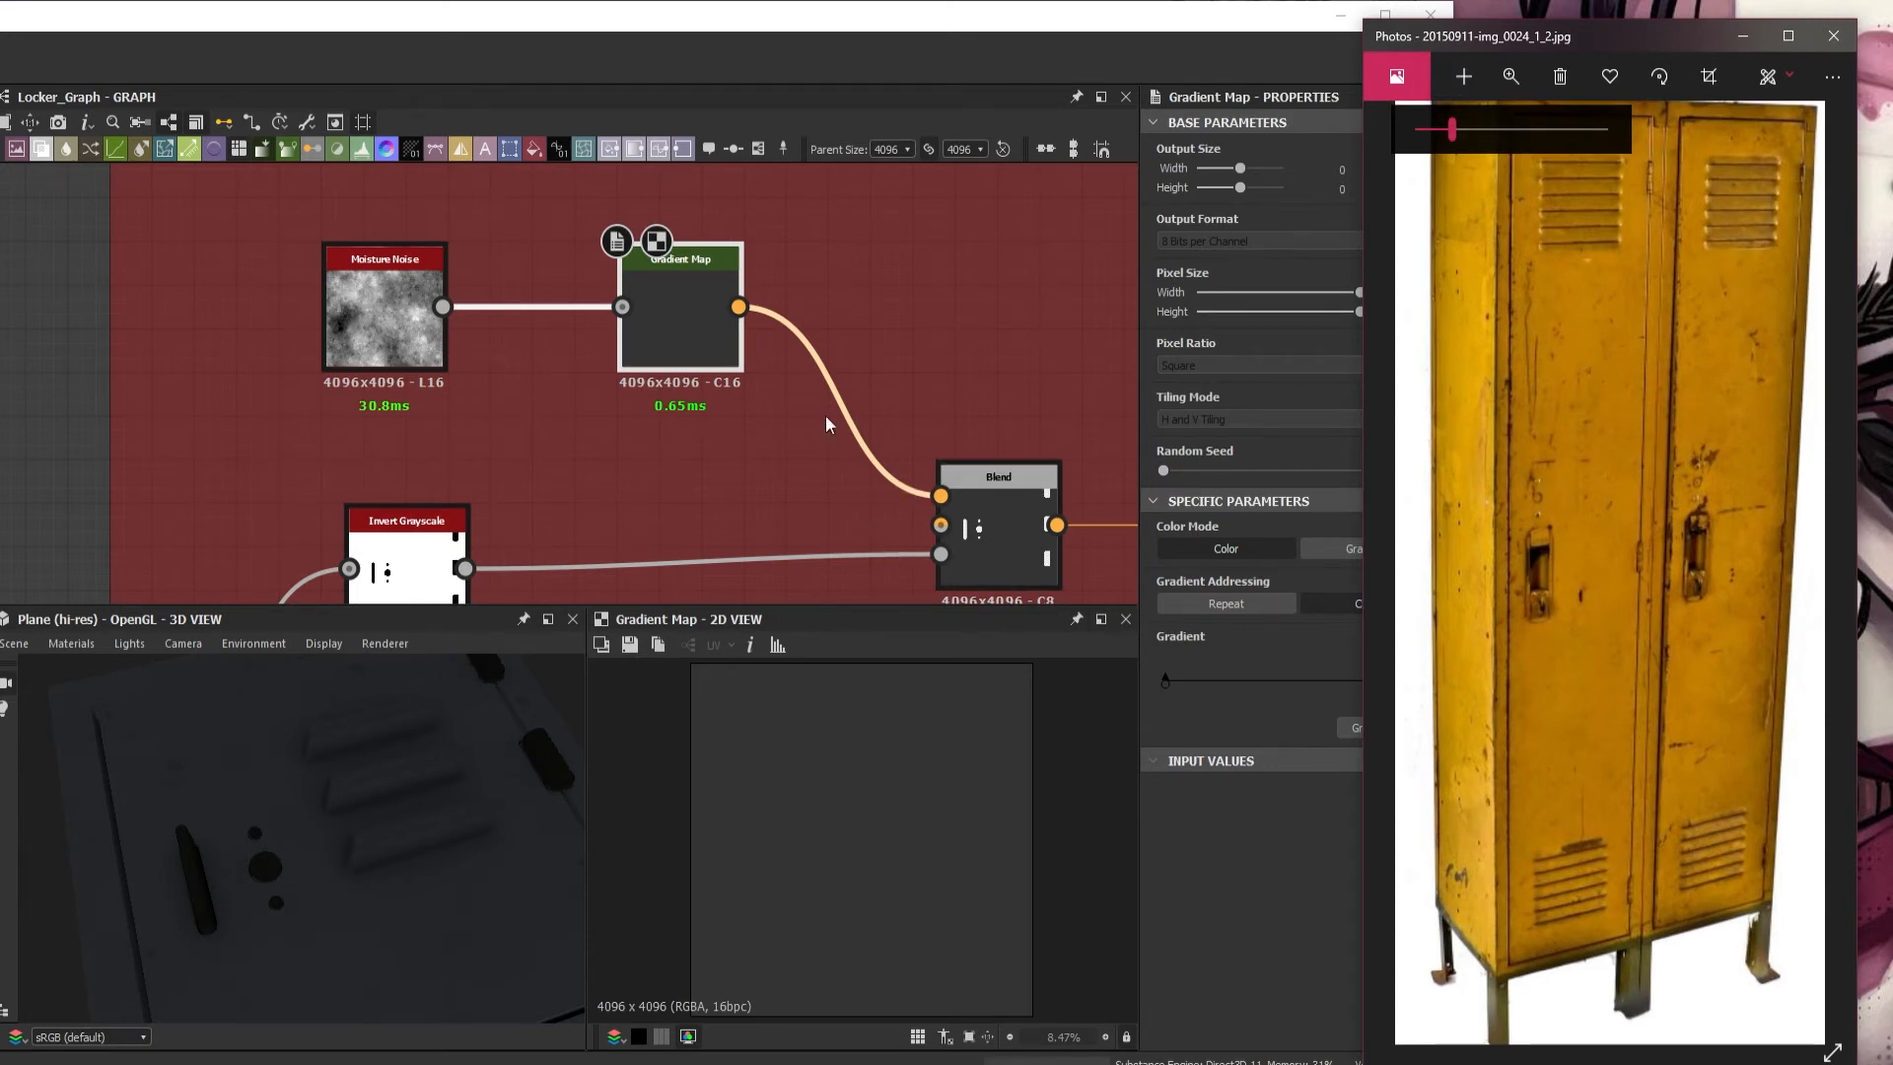
pyautogui.click(688, 325)
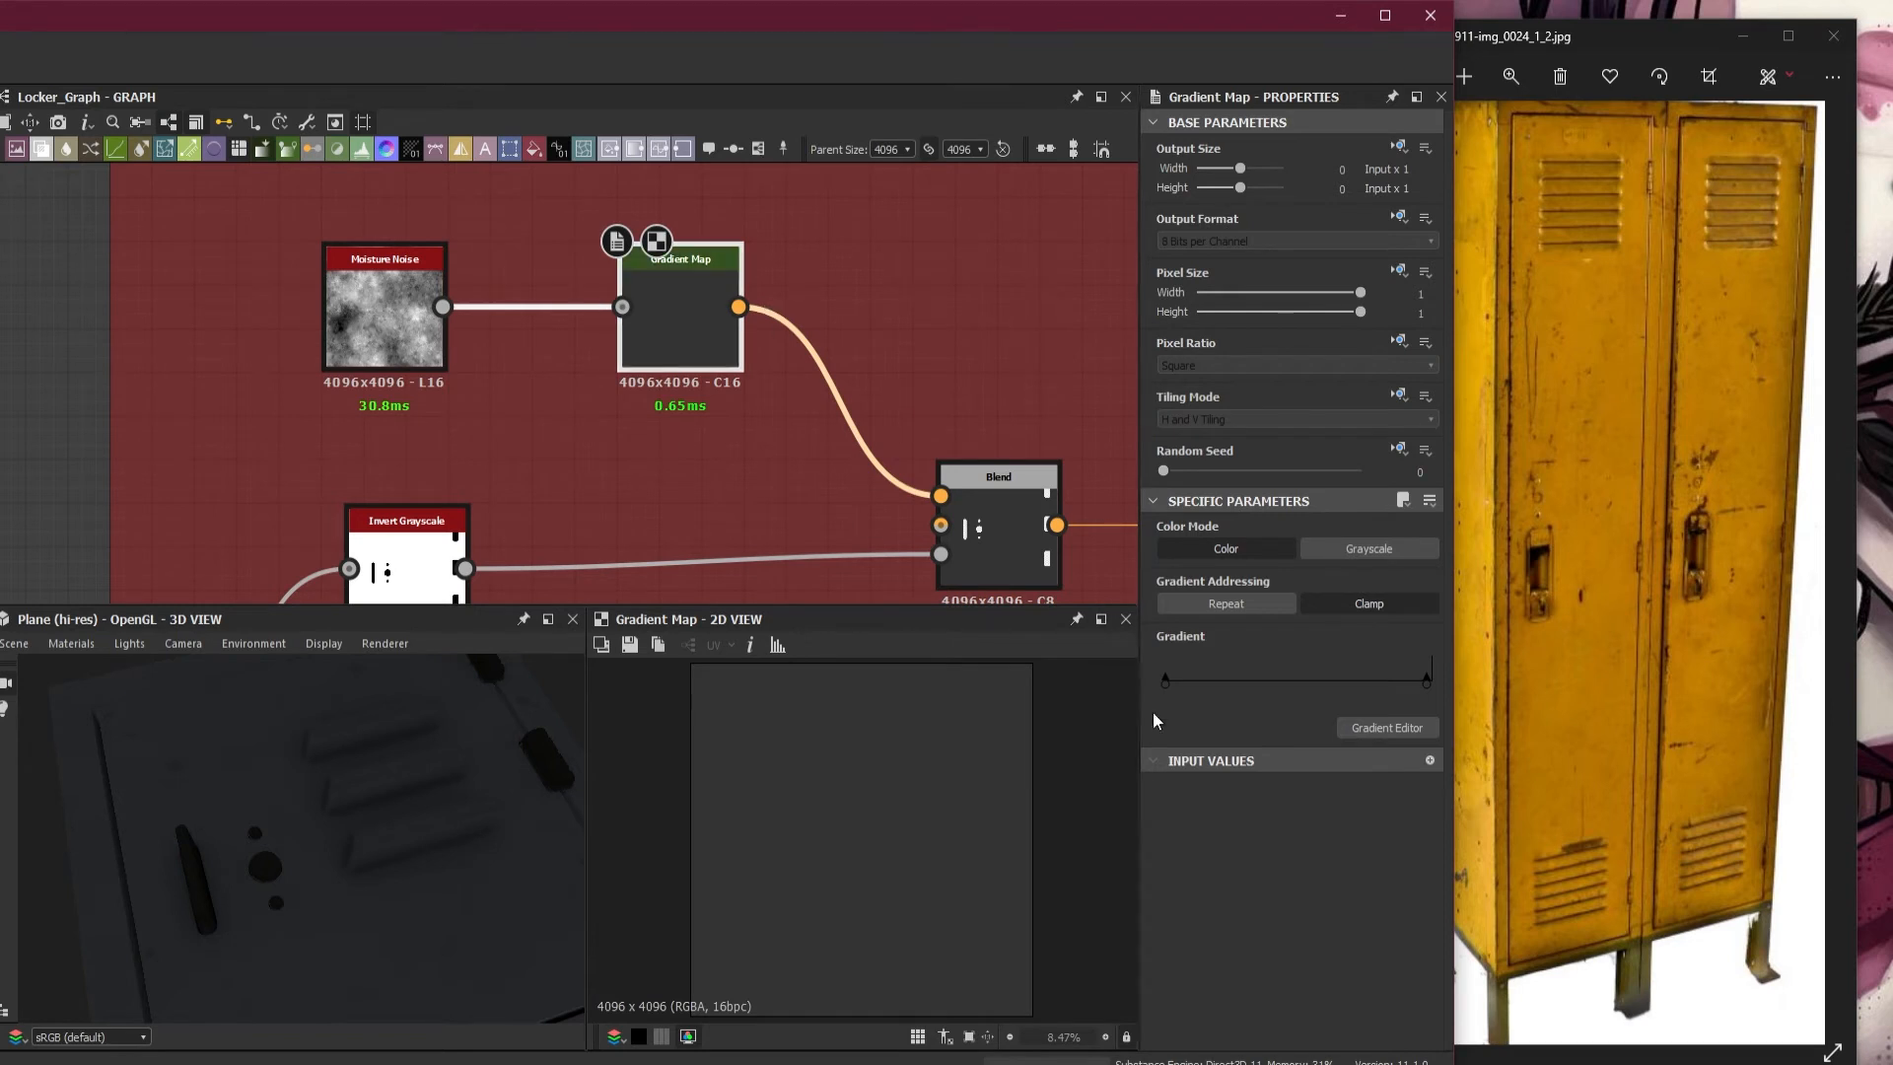
pyautogui.click(1376, 727)
pyautogui.moveTo(1488, 169); pyautogui.dragTo(698, 162)
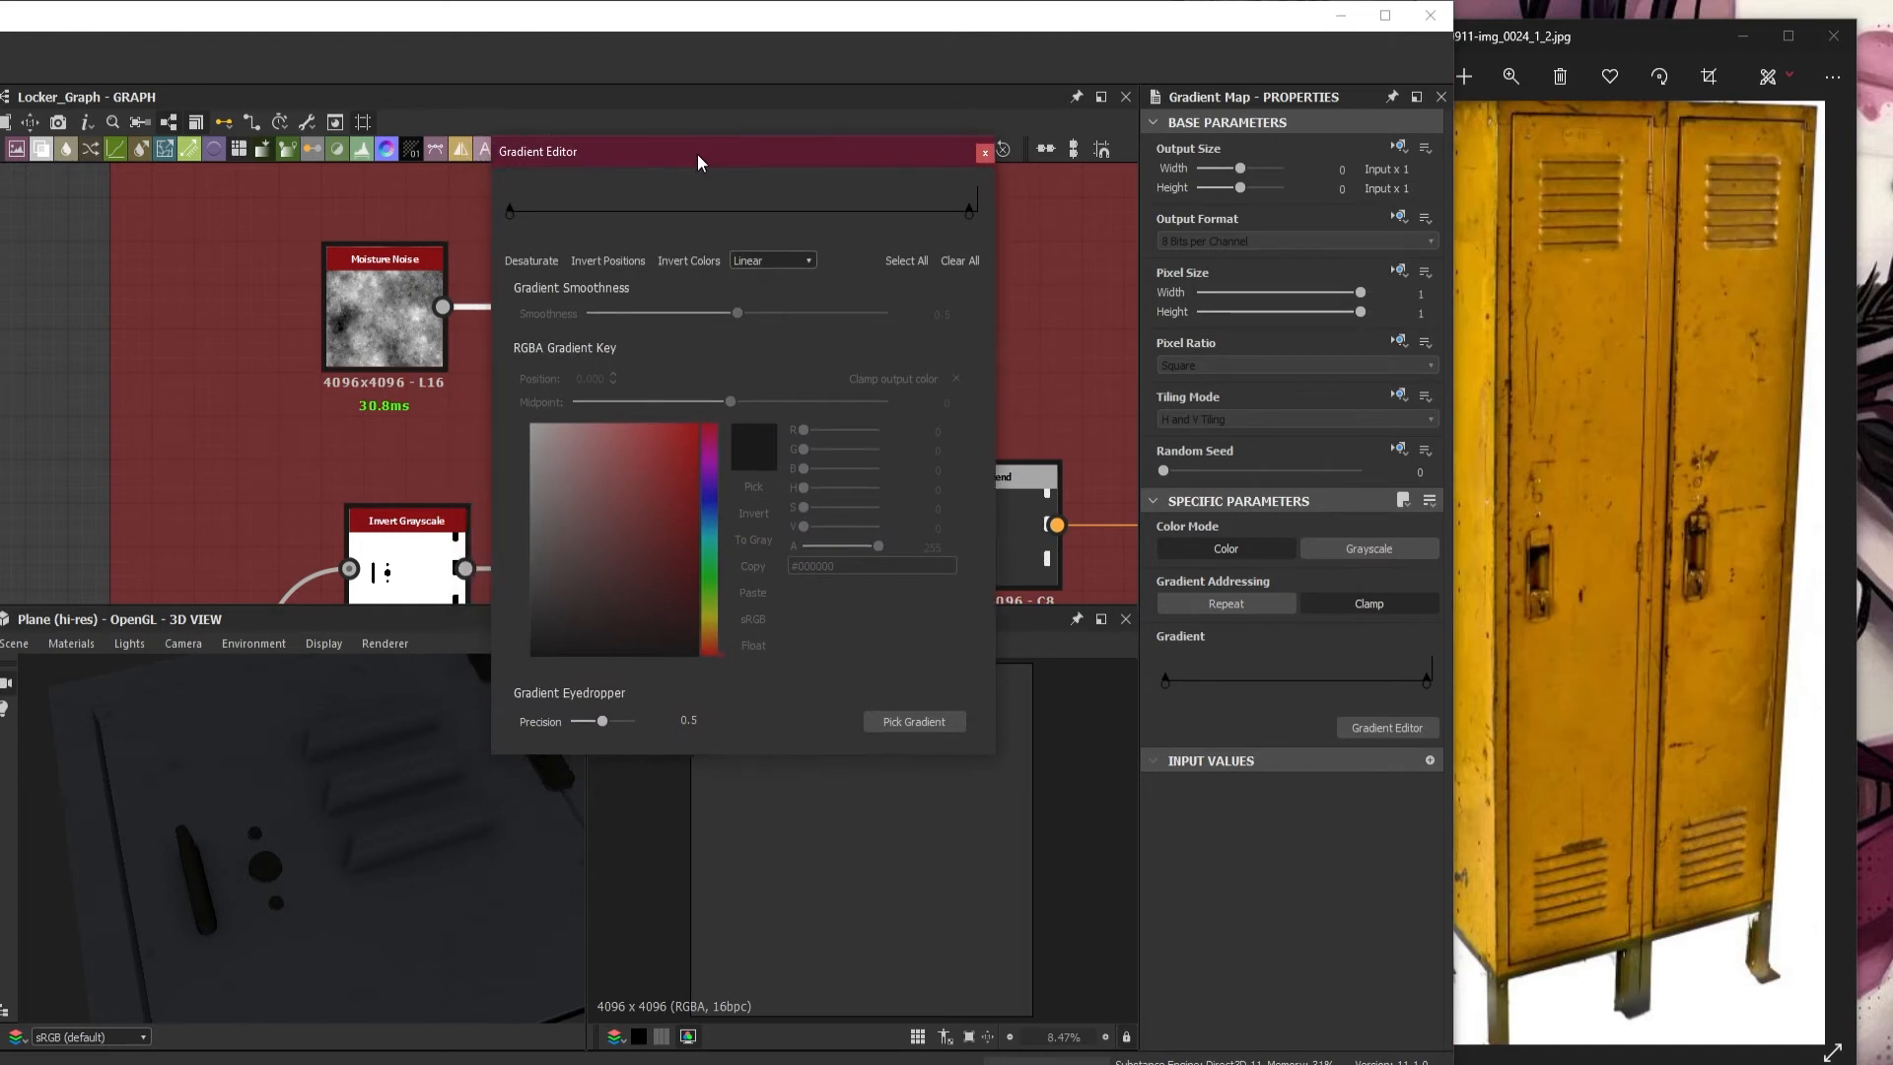
pyautogui.click(912, 721)
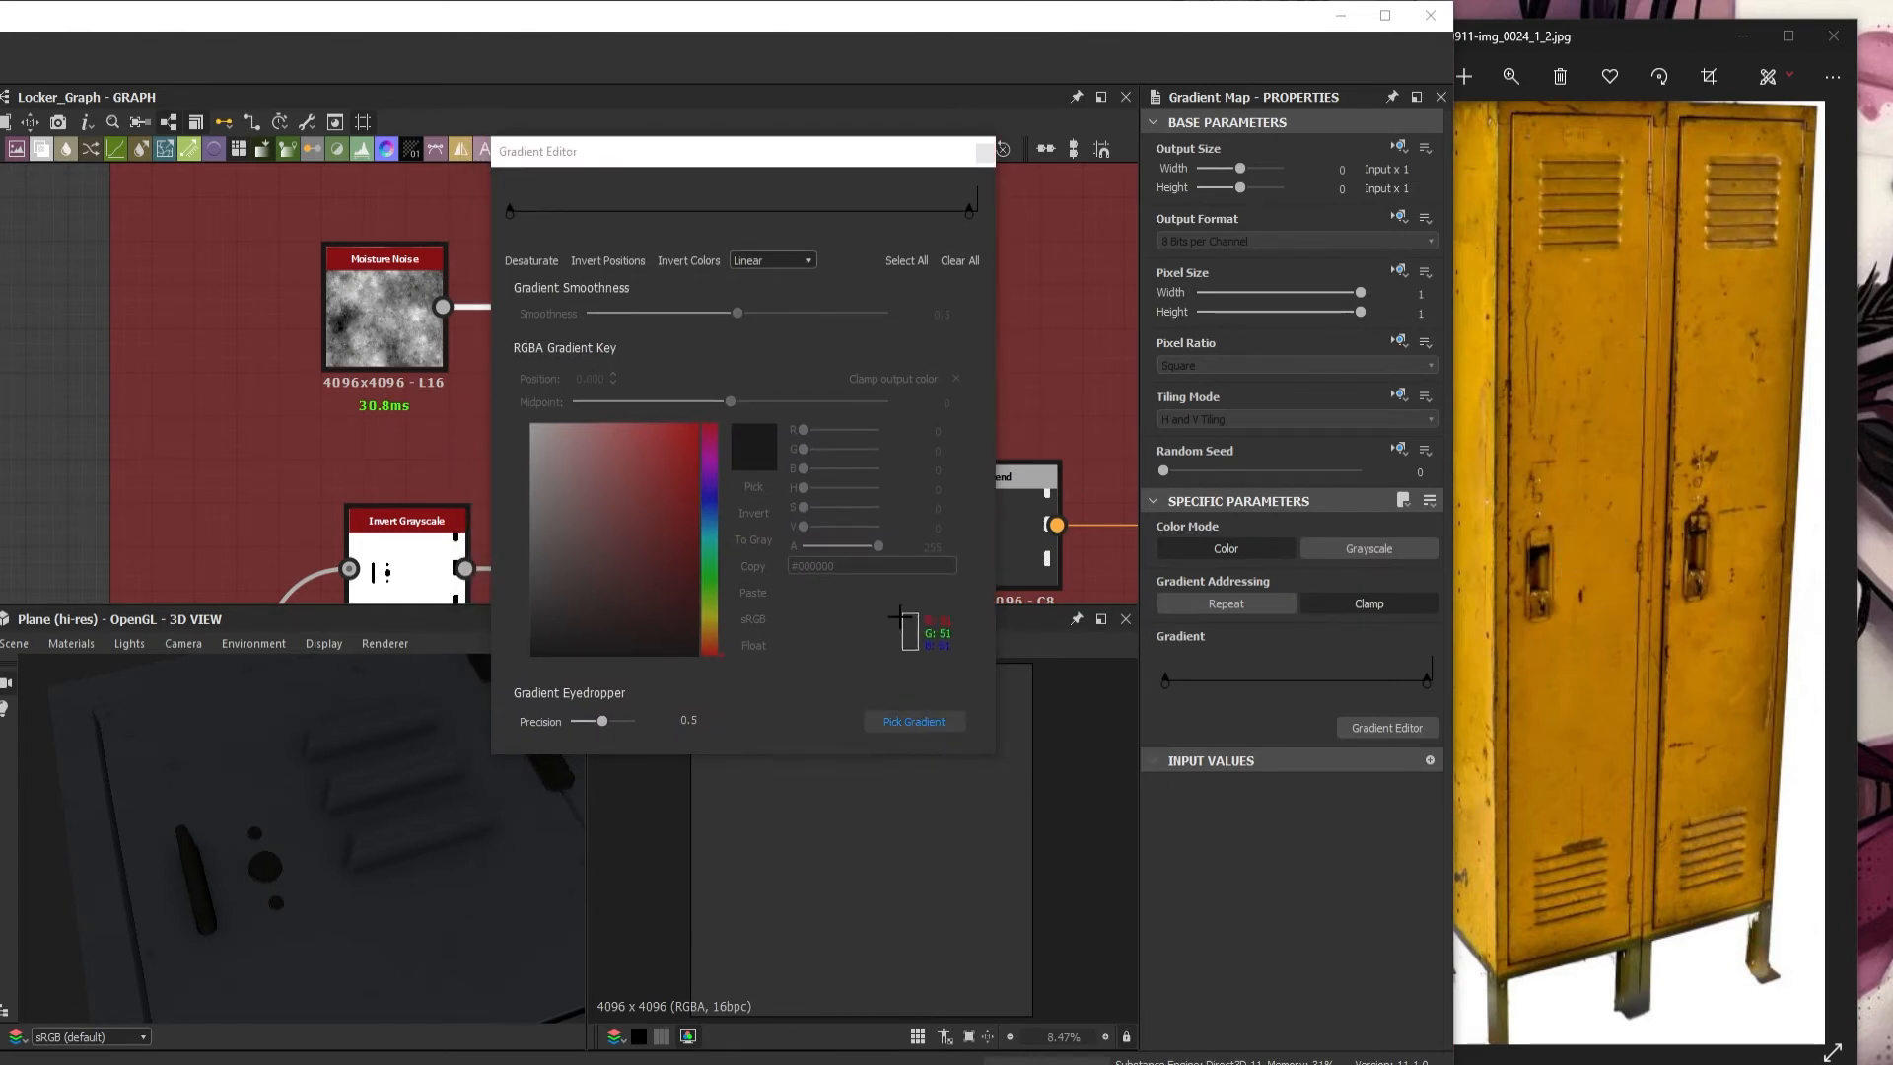
pyautogui.moveTo(1587, 300)
pyautogui.mouseDown()
pyautogui.moveTo(1595, 666)
pyautogui.moveTo(1567, 777)
pyautogui.mouseUp()
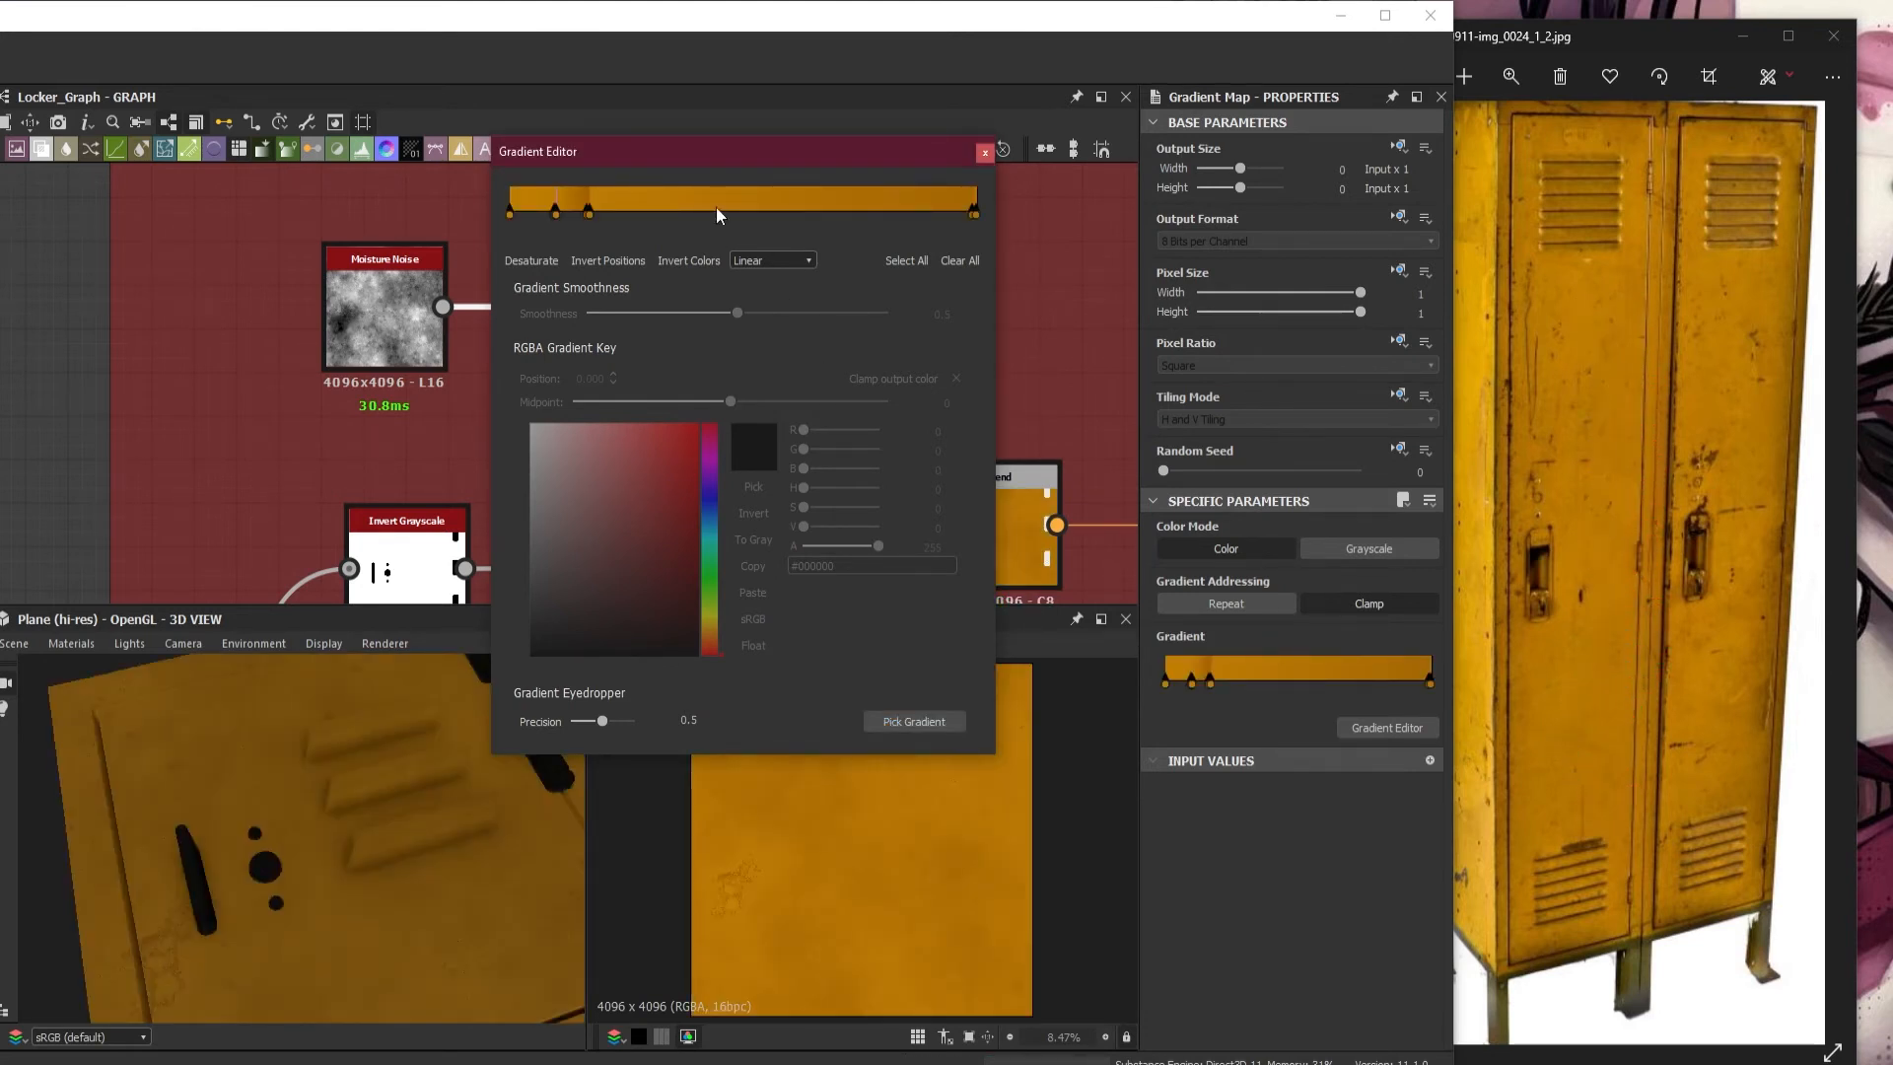
# - Try the Smooth and Flat Tangents interpolation modes on the Gradient Map's gradient and return it to Linear
pyautogui.moveTo(685, 152); pyautogui.dragTo(1183, 181)
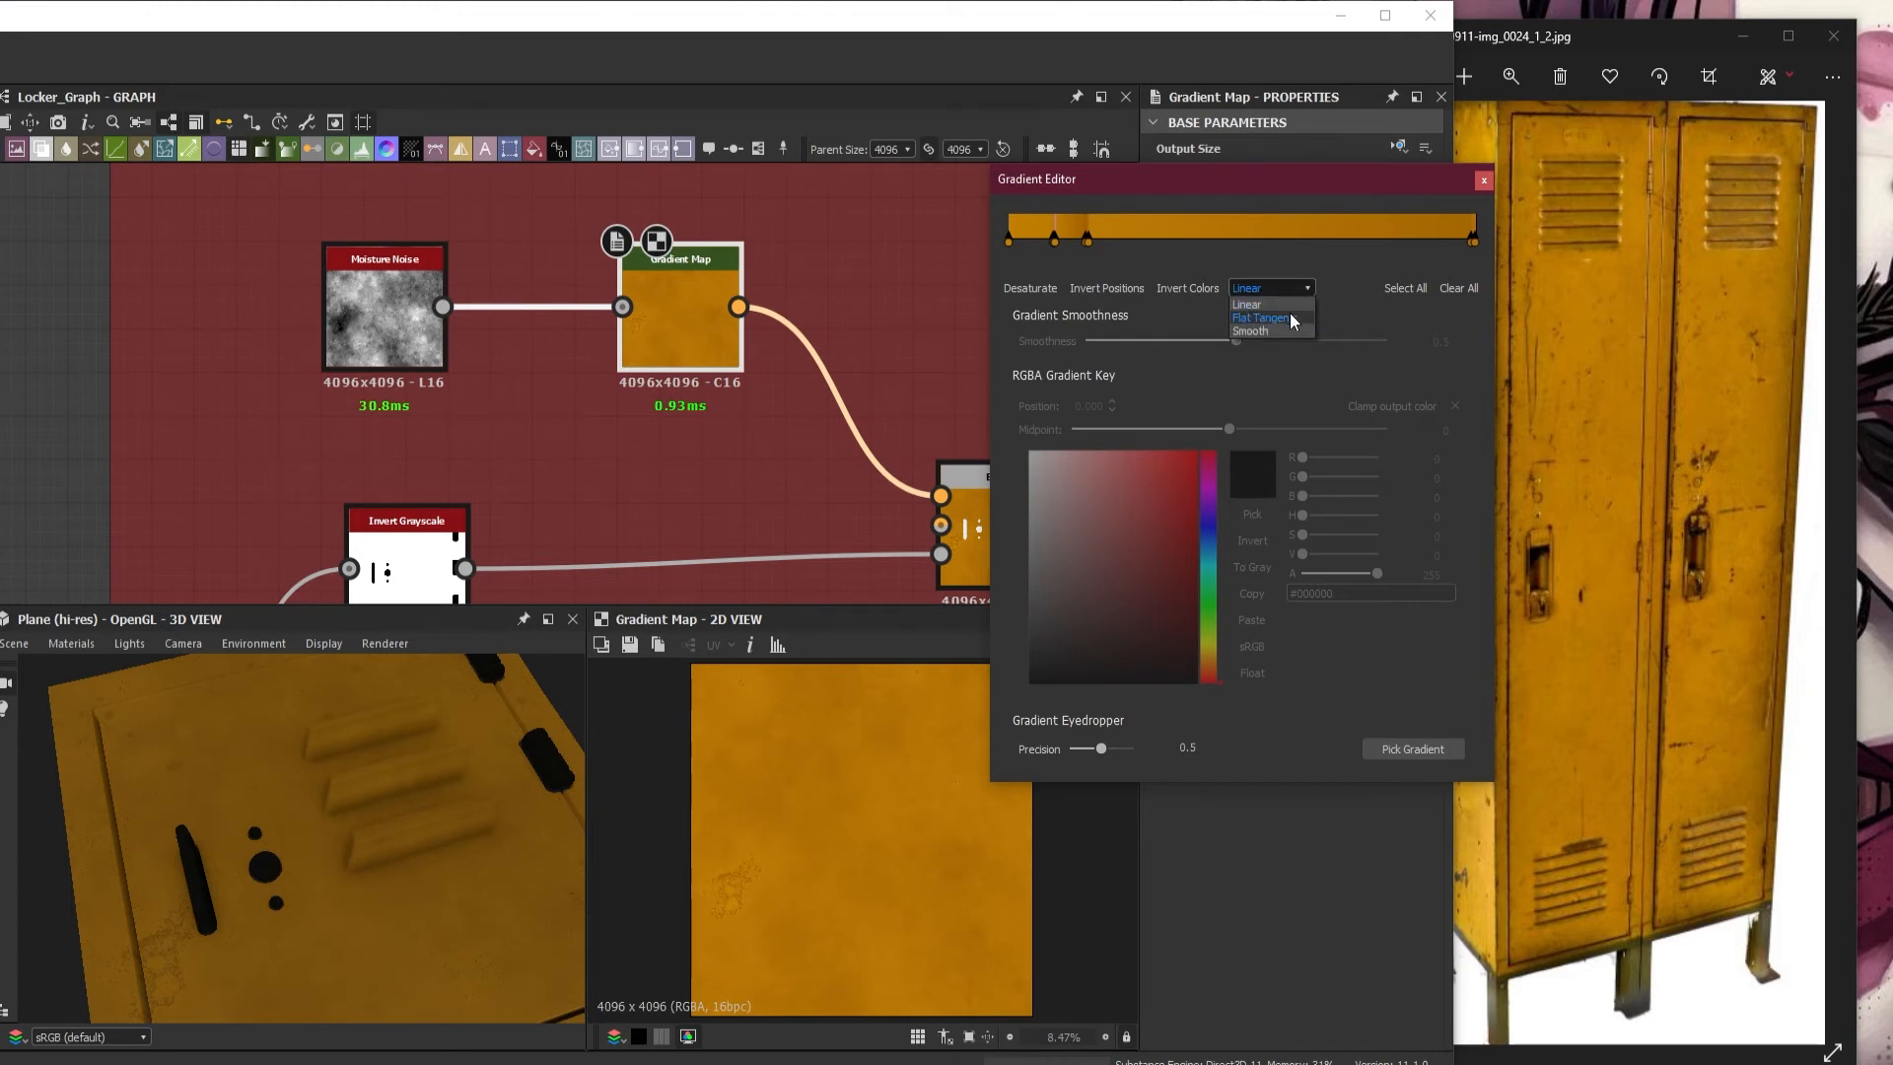
pyautogui.click(1294, 330)
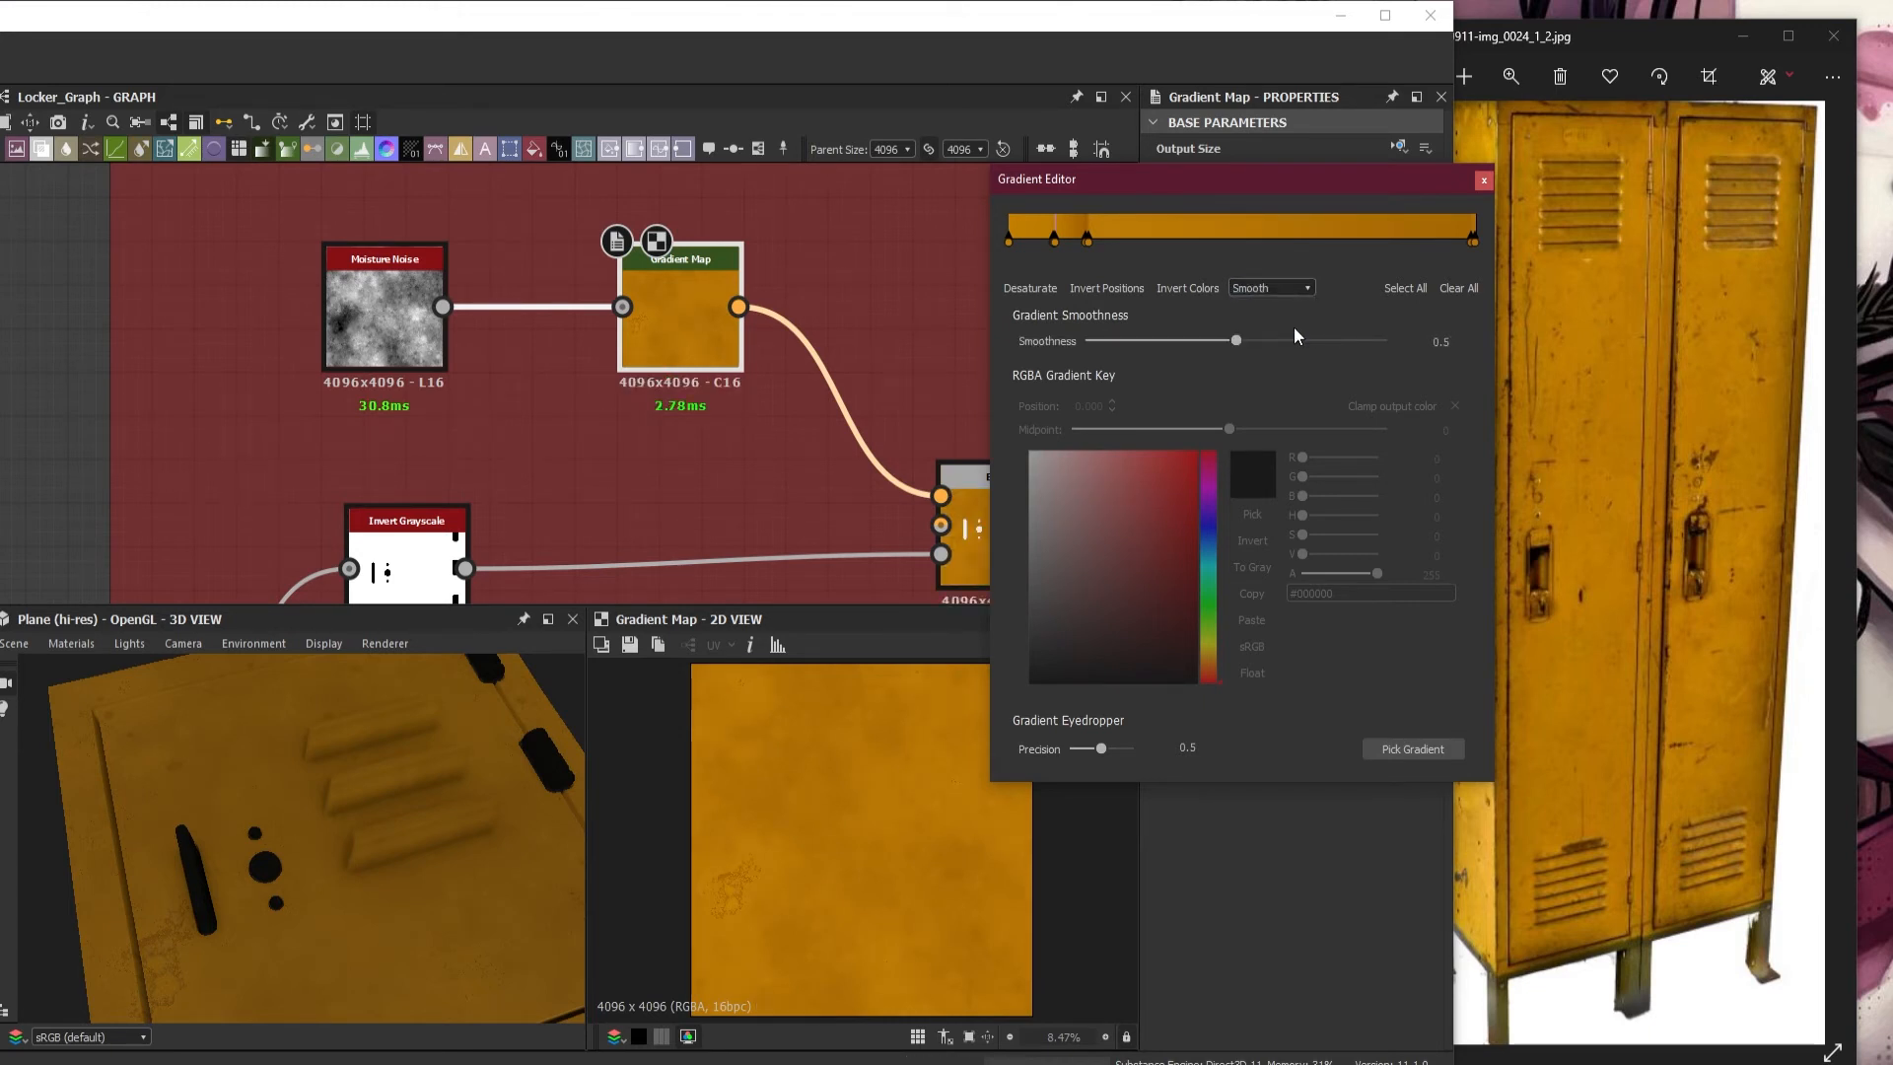
pyautogui.click(1284, 314)
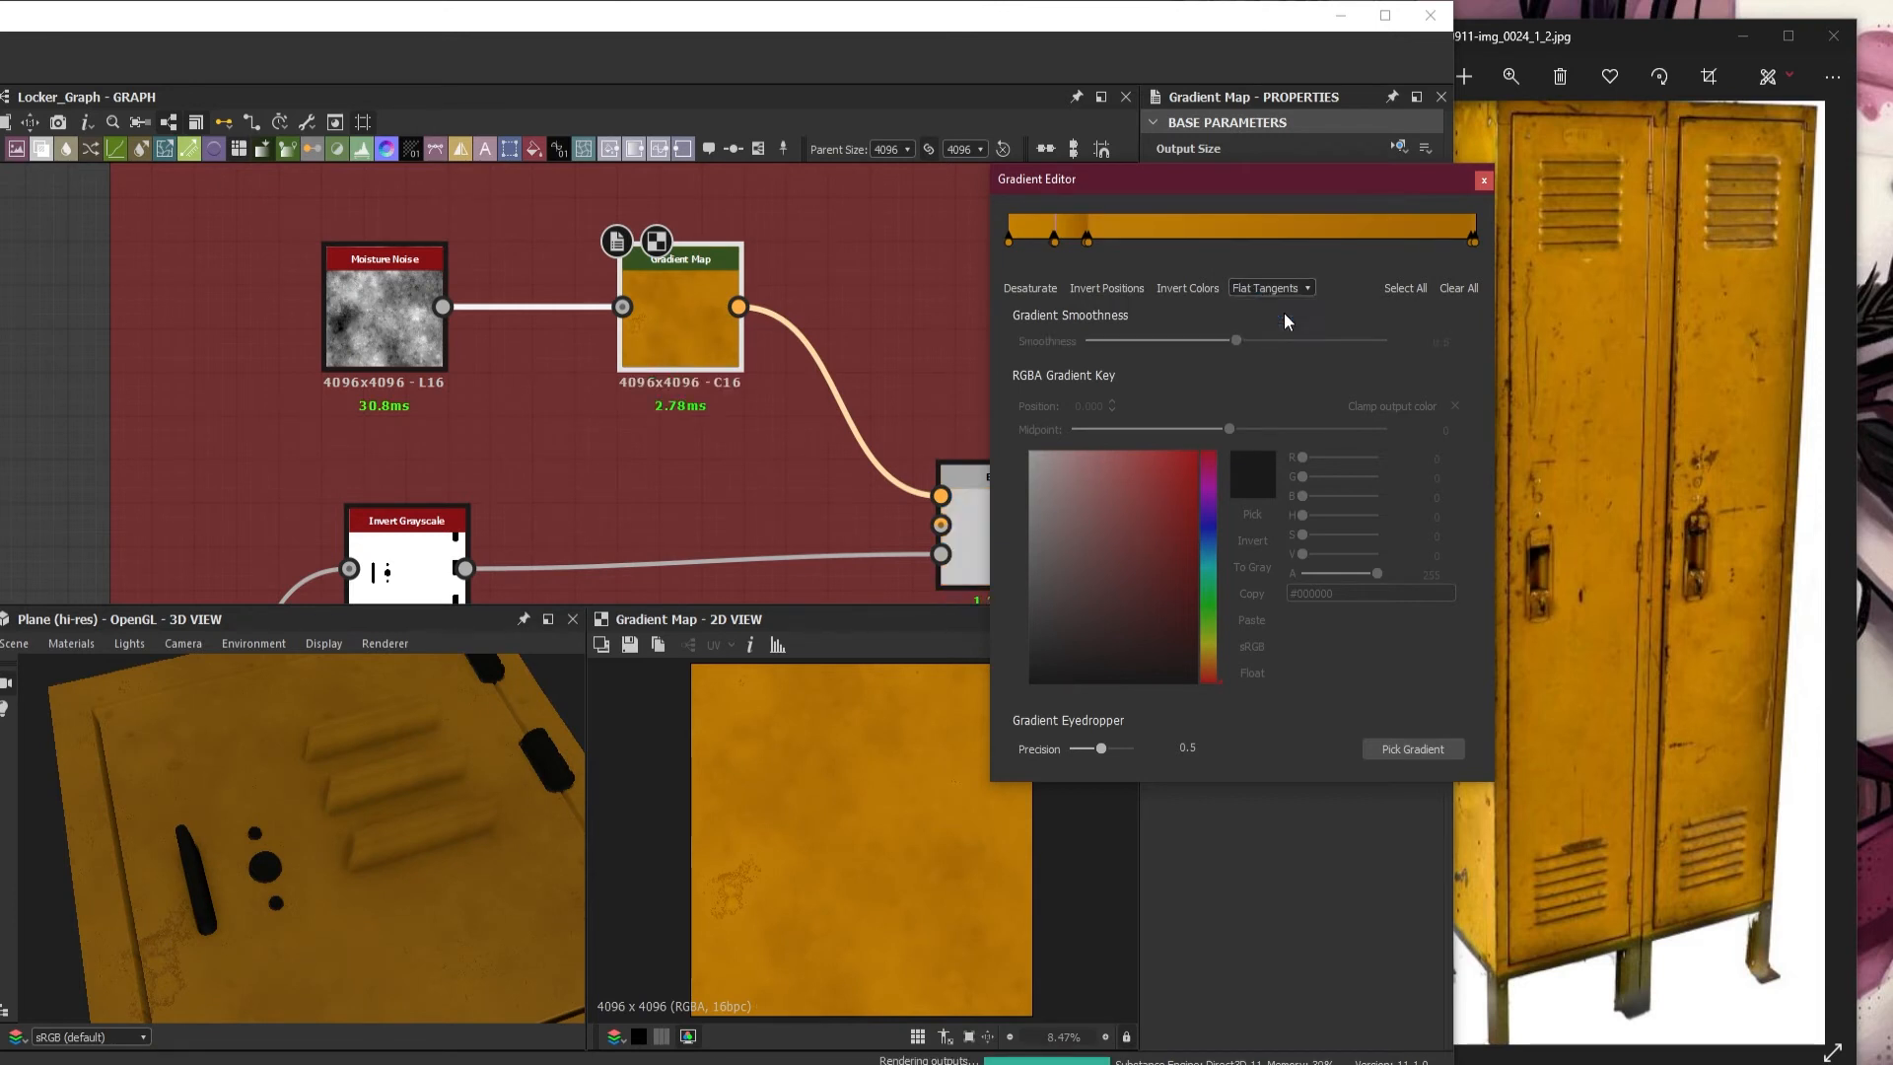
pyautogui.click(1281, 287)
pyautogui.click(1280, 303)
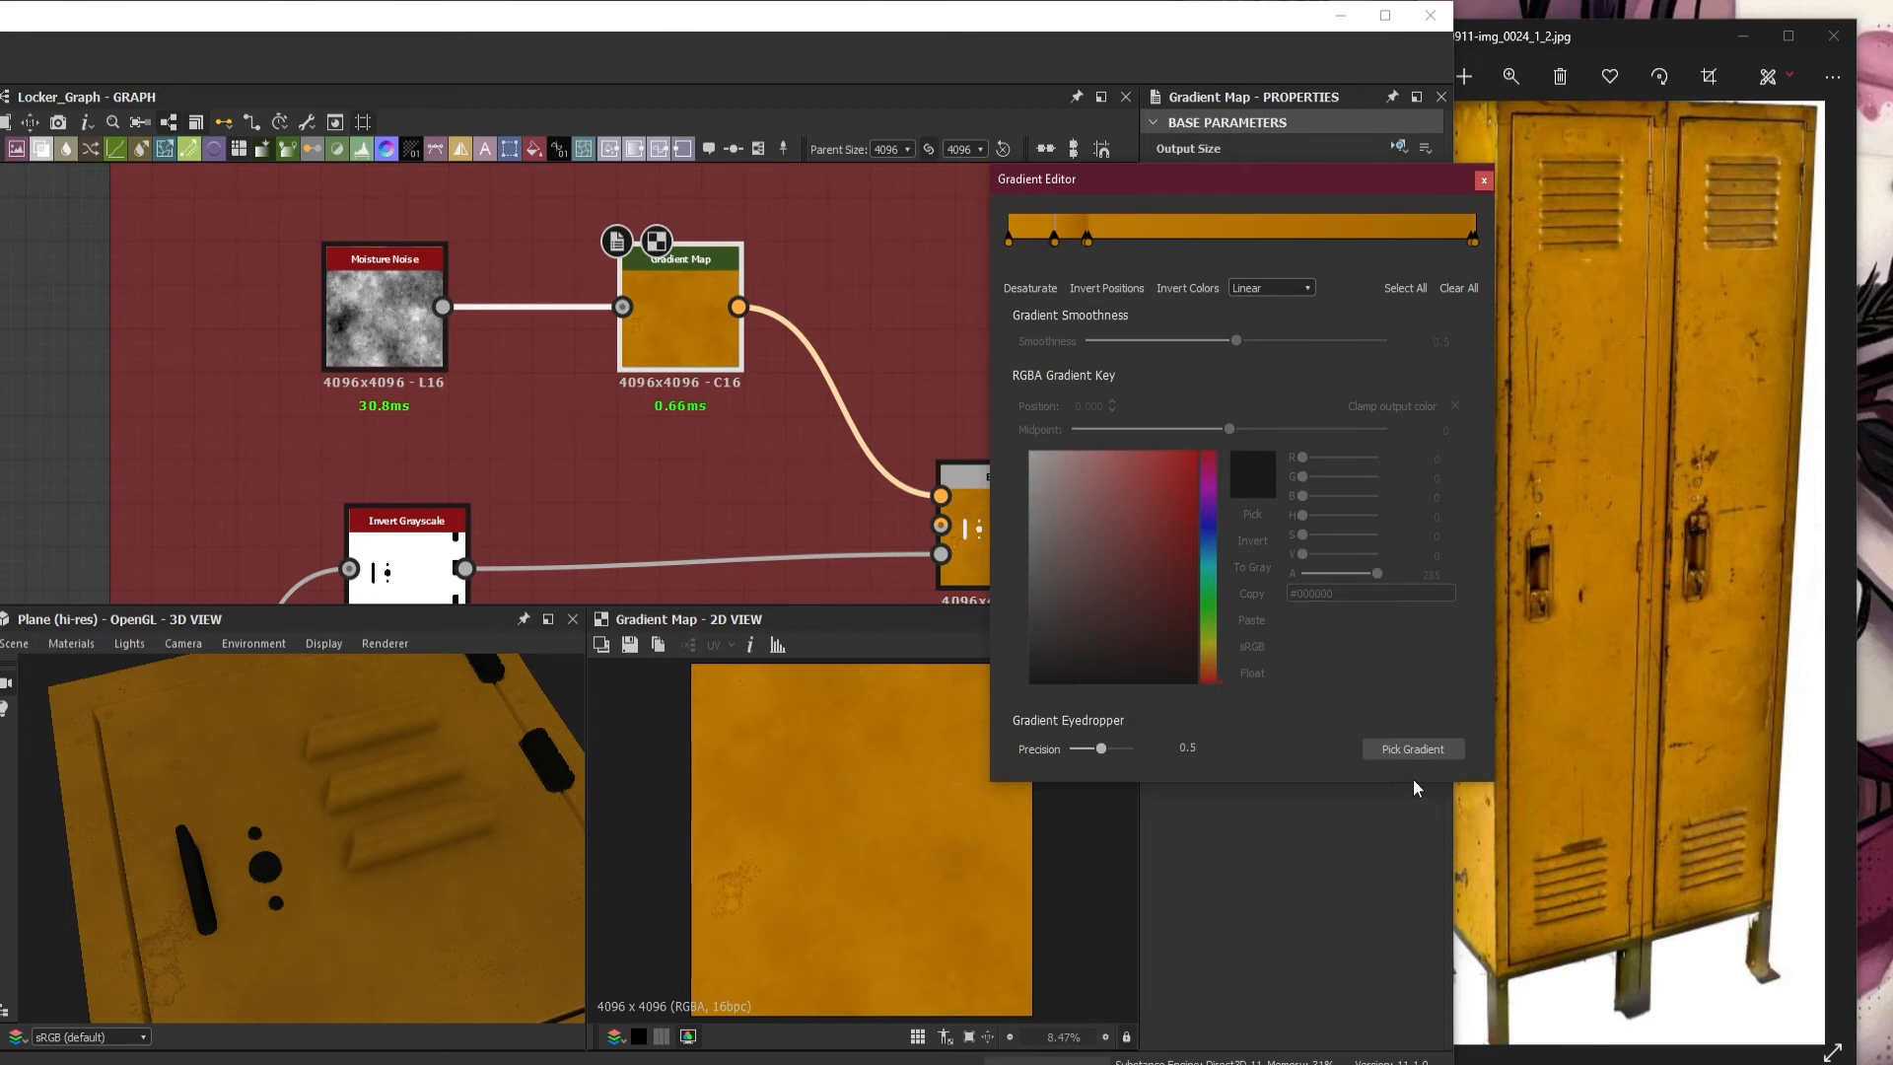
# - Try resampling the Gradient Map's gradient from the reference photo, both down and across the left locker door
pyautogui.click(1409, 748)
pyautogui.moveTo(1574, 671); pyautogui.dragTo(1553, 747)
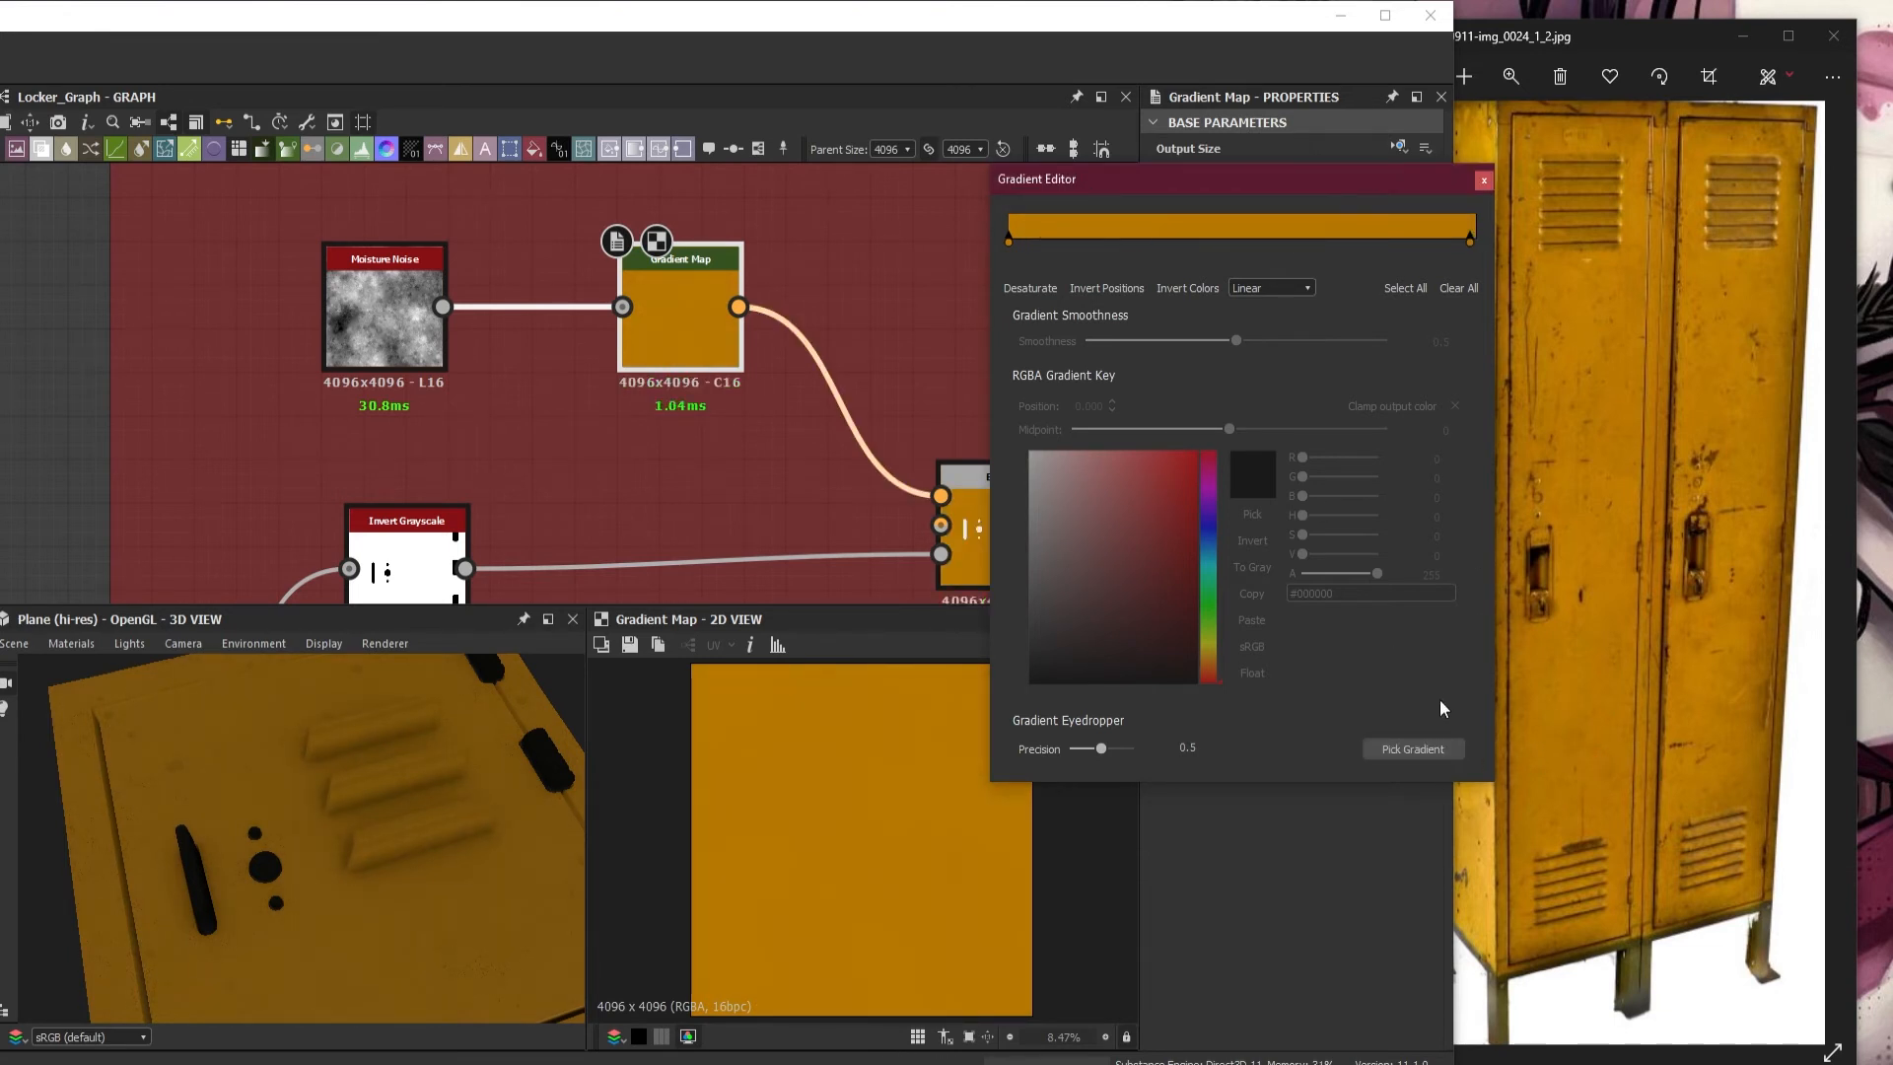
pyautogui.click(1410, 748)
pyautogui.moveTo(1569, 310)
pyautogui.mouseDown()
pyautogui.moveTo(1608, 417)
pyautogui.moveTo(1608, 583)
pyautogui.moveTo(1562, 714)
pyautogui.moveTo(1571, 765)
pyautogui.mouseUp()
pyautogui.click(1400, 749)
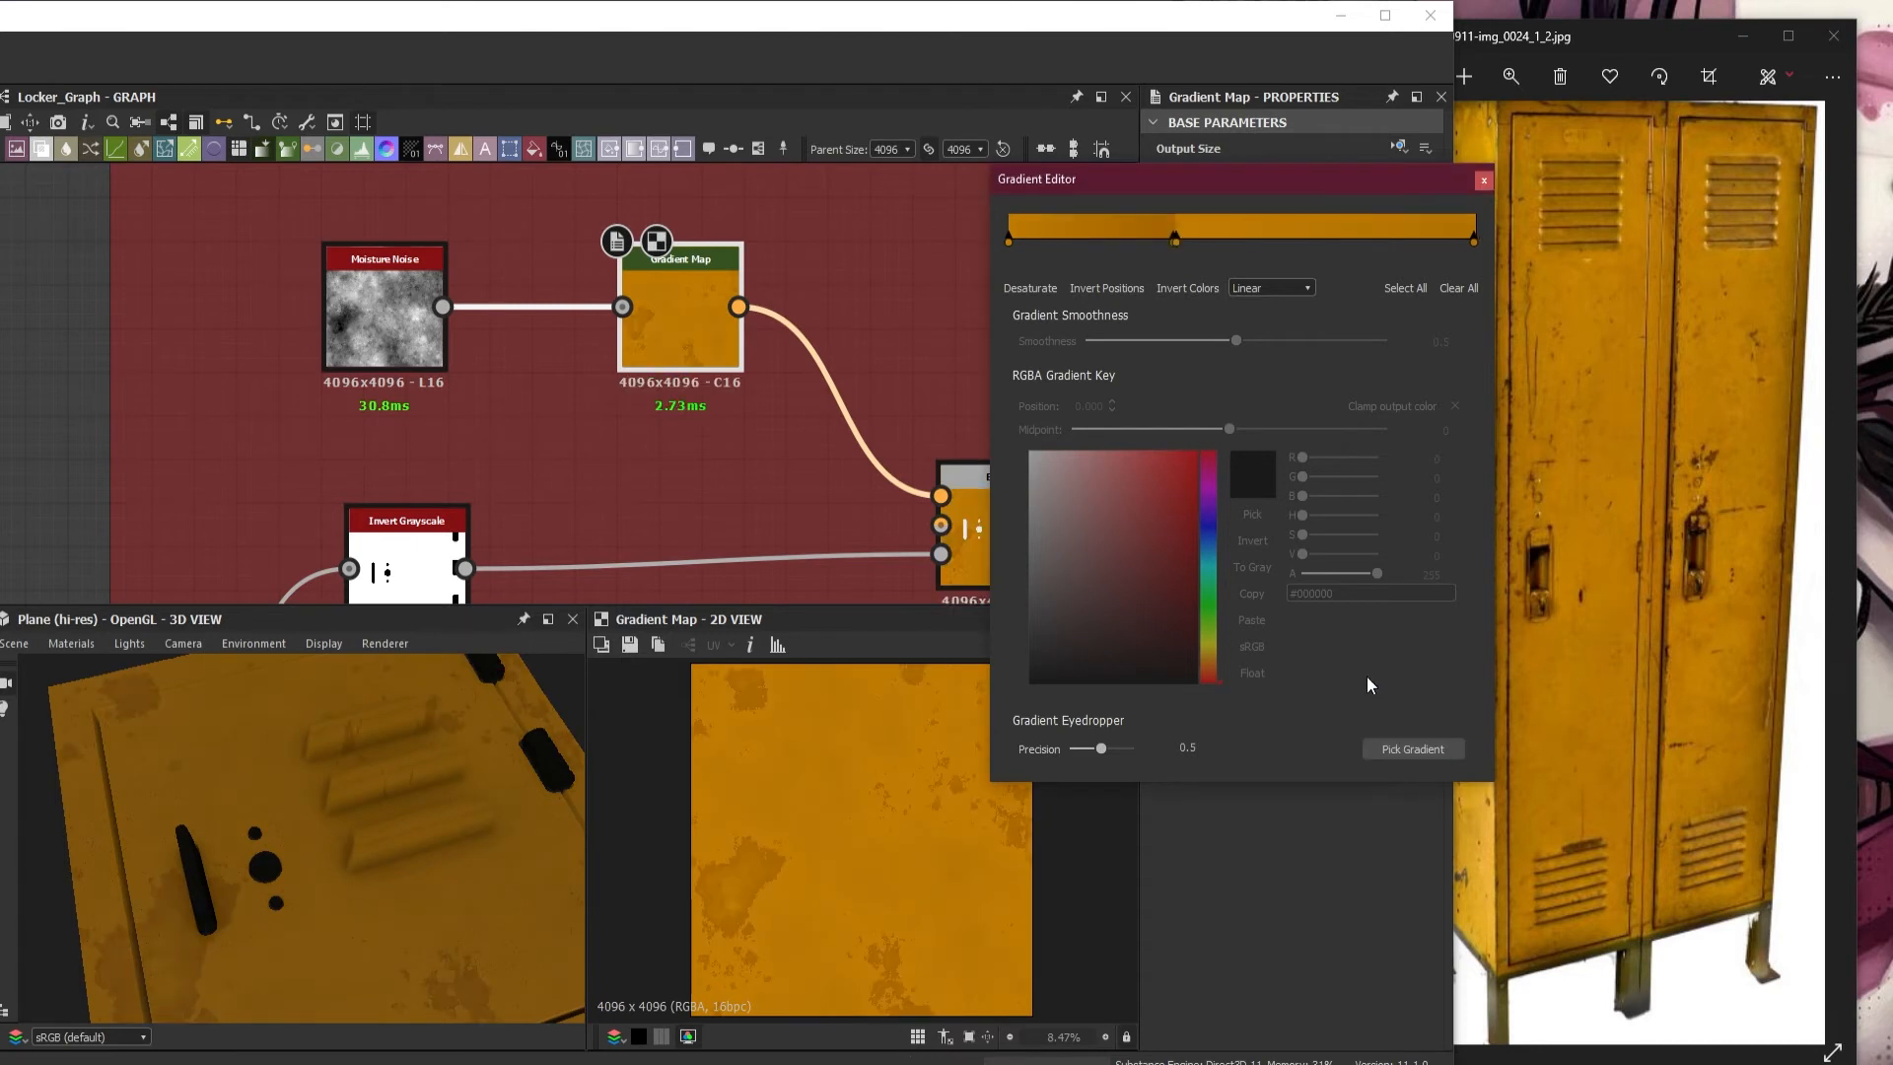
pyautogui.click(1400, 751)
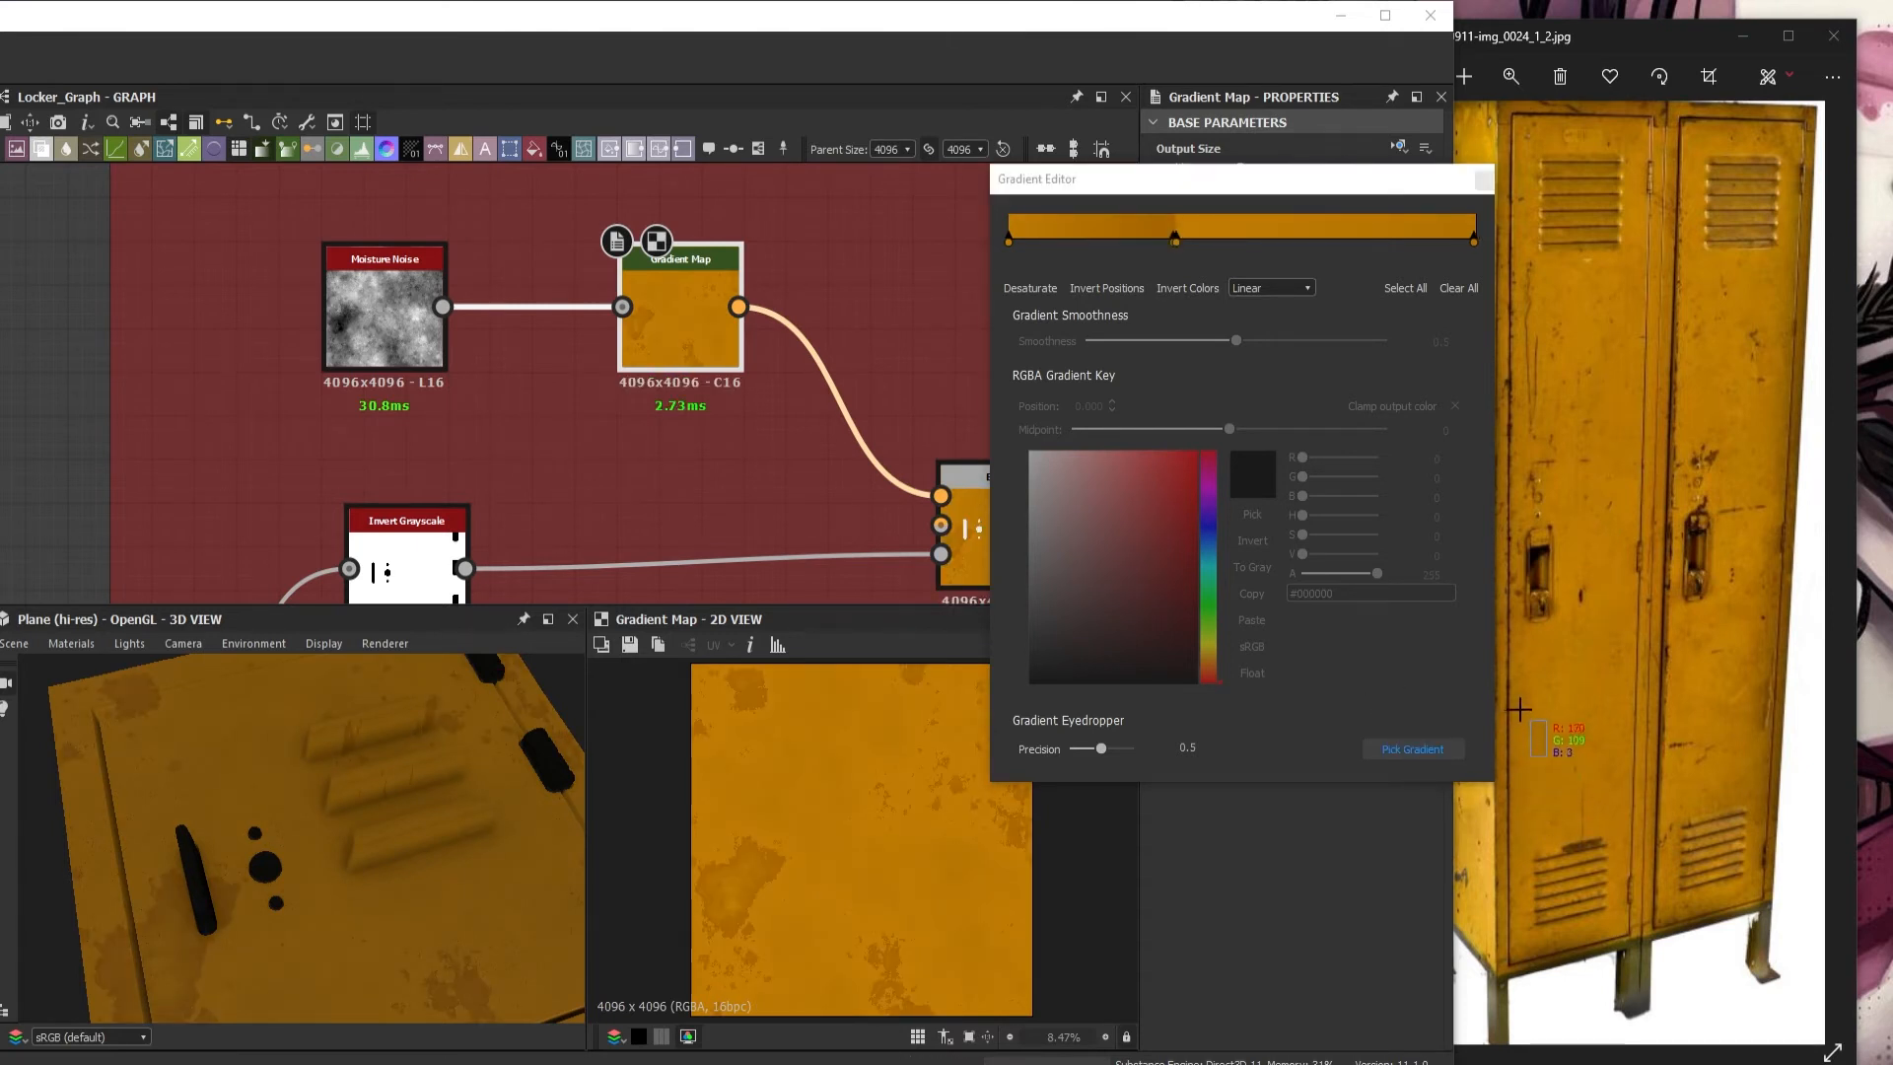
pyautogui.click(1654, 722)
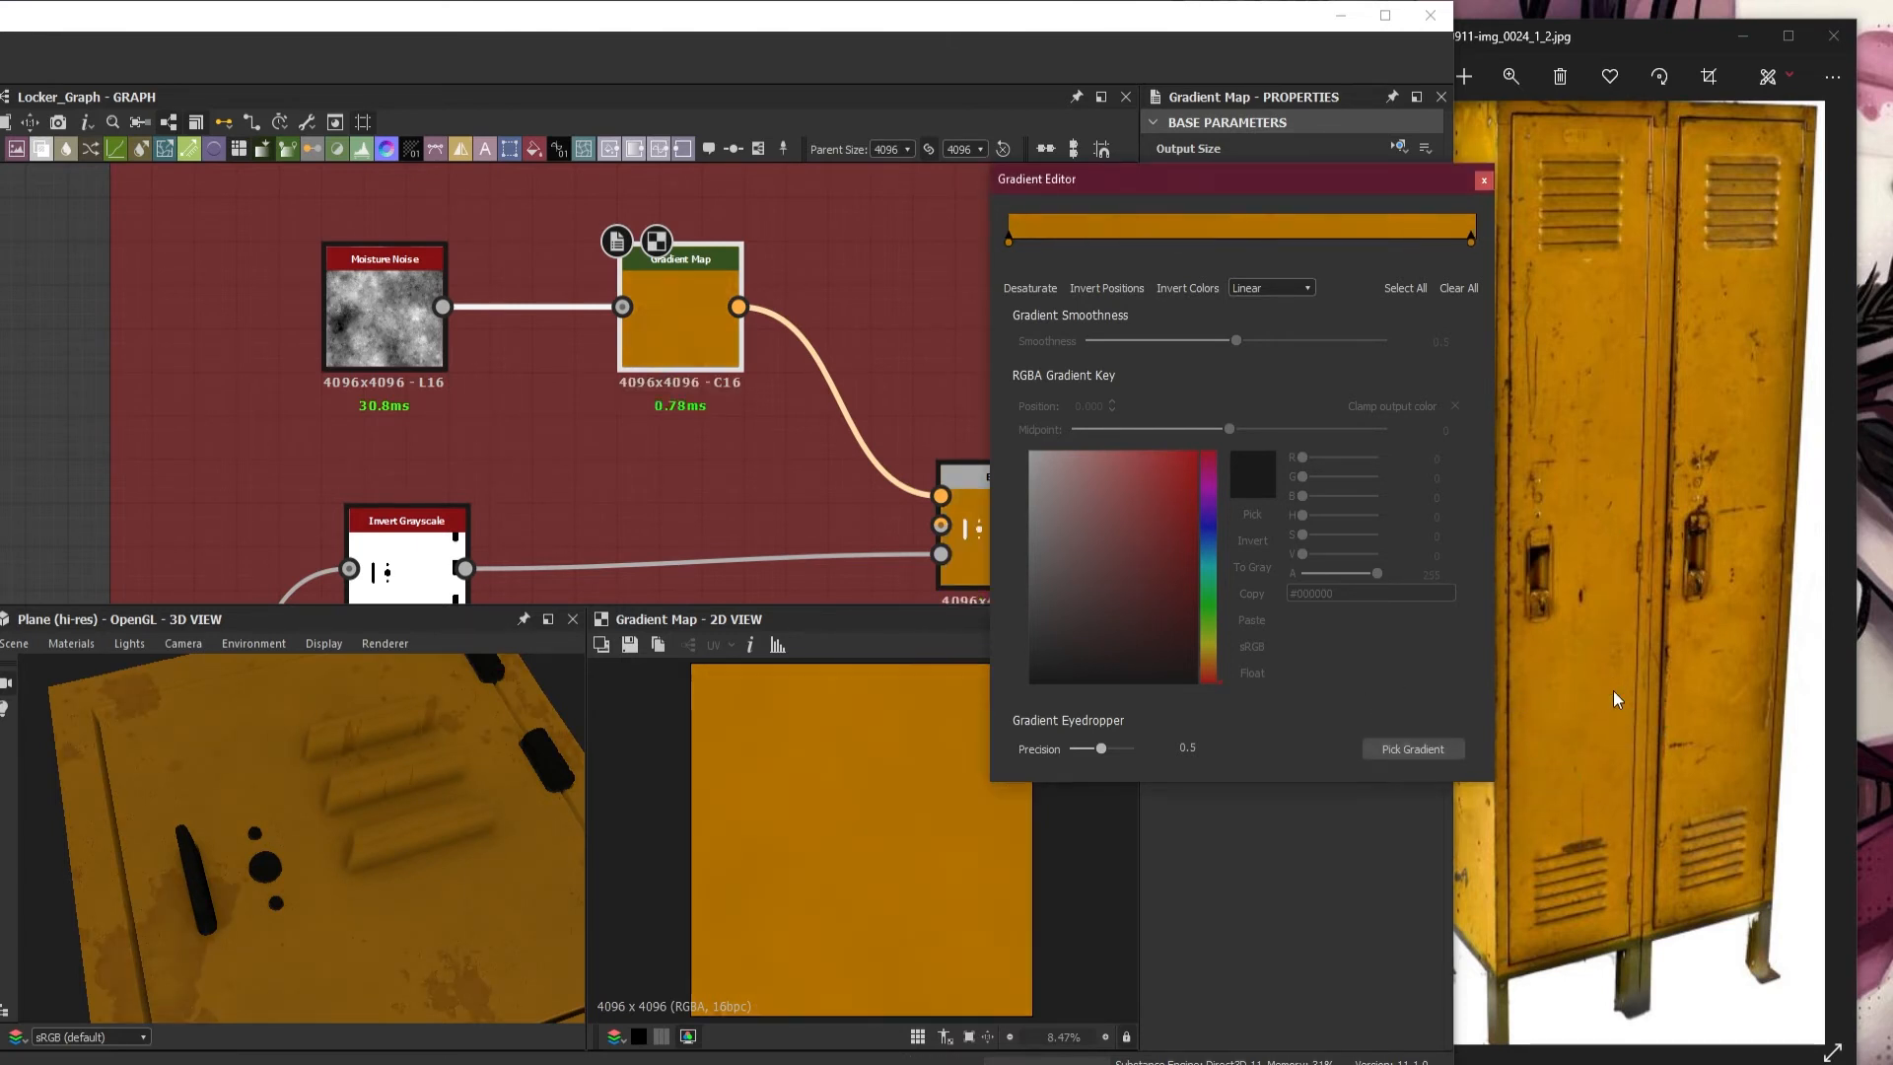
pyautogui.click(1405, 749)
pyautogui.moveTo(1538, 300); pyautogui.dragTo(1637, 270)
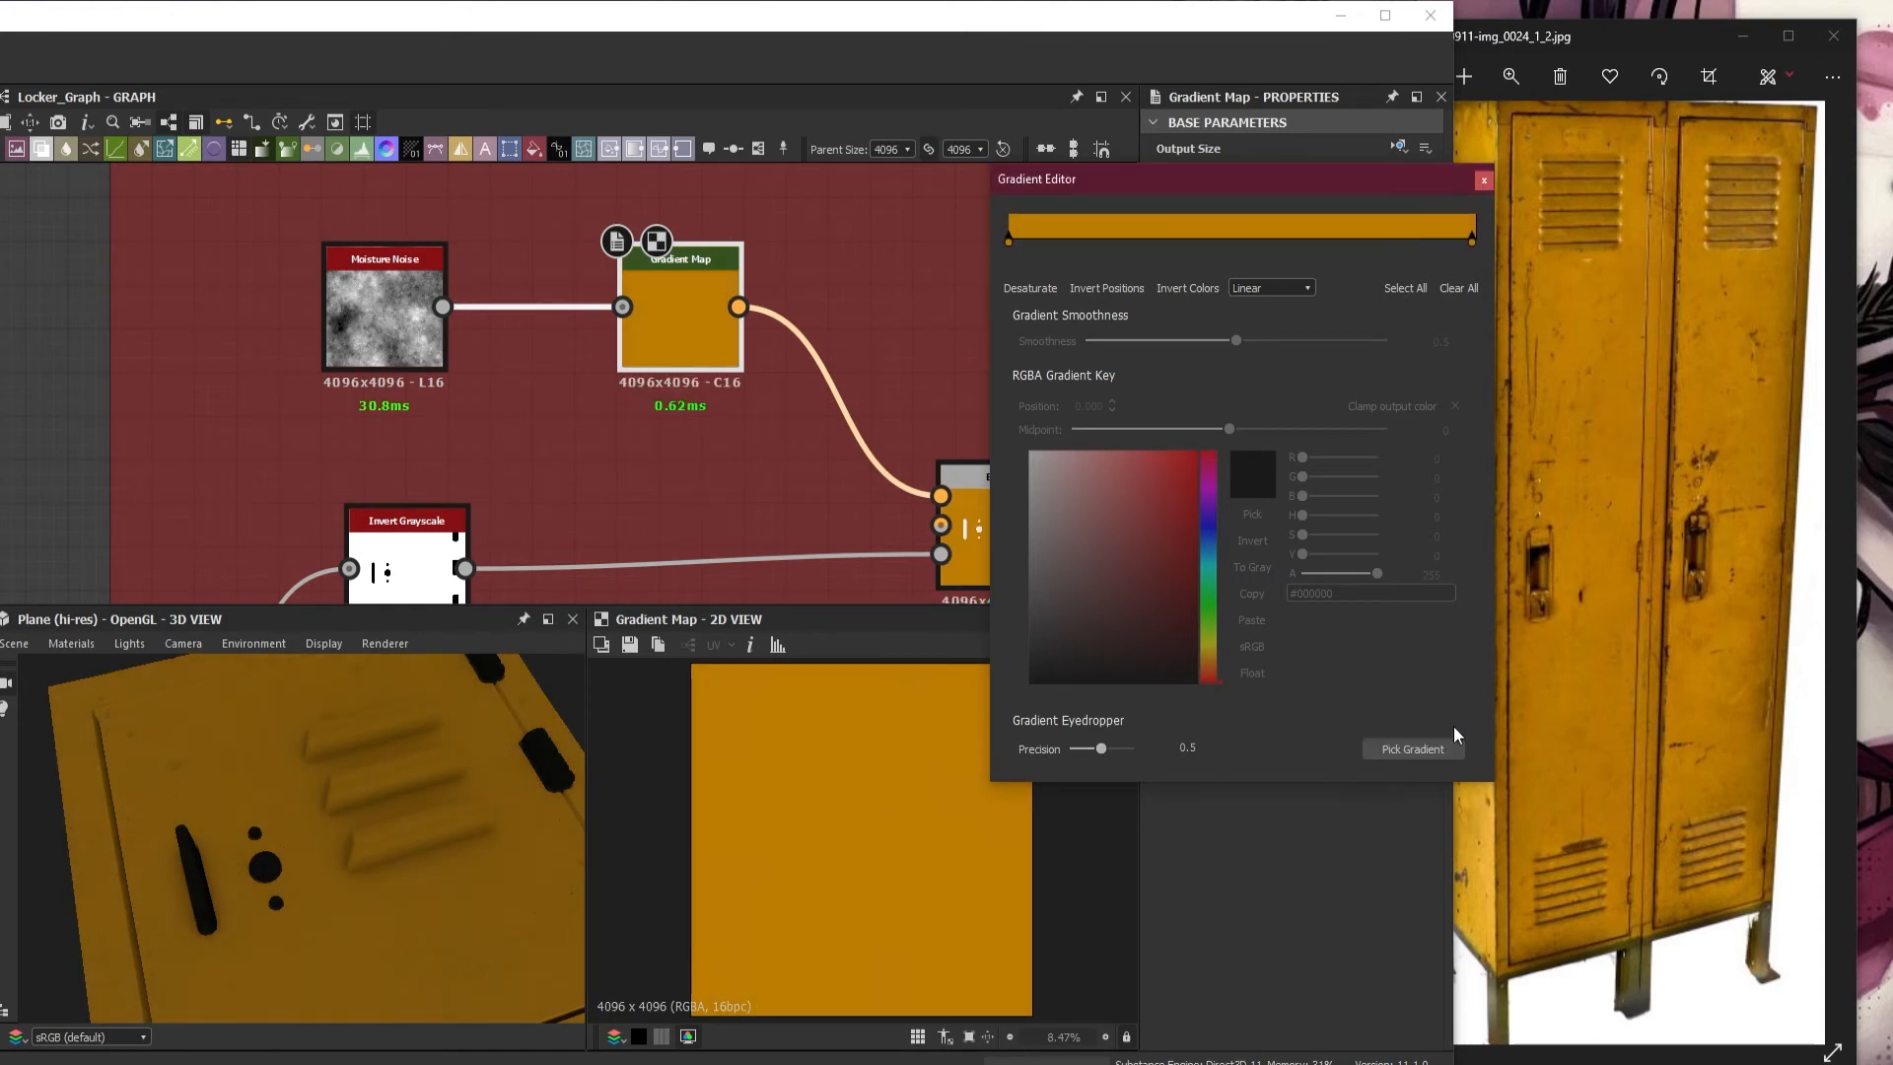
# - Try sampling the gradient from the right locker door, above, beside and below its handle
pyautogui.click(1412, 749)
pyautogui.moveTo(1716, 321)
pyautogui.mouseDown()
pyautogui.moveTo(1700, 406)
pyautogui.moveTo(1752, 457)
pyautogui.moveTo(1754, 428)
pyautogui.moveTo(1741, 494)
pyautogui.mouseUp()
pyautogui.click(1412, 749)
pyautogui.click(1412, 749)
pyautogui.moveTo(1750, 589); pyautogui.dragTo(1686, 690)
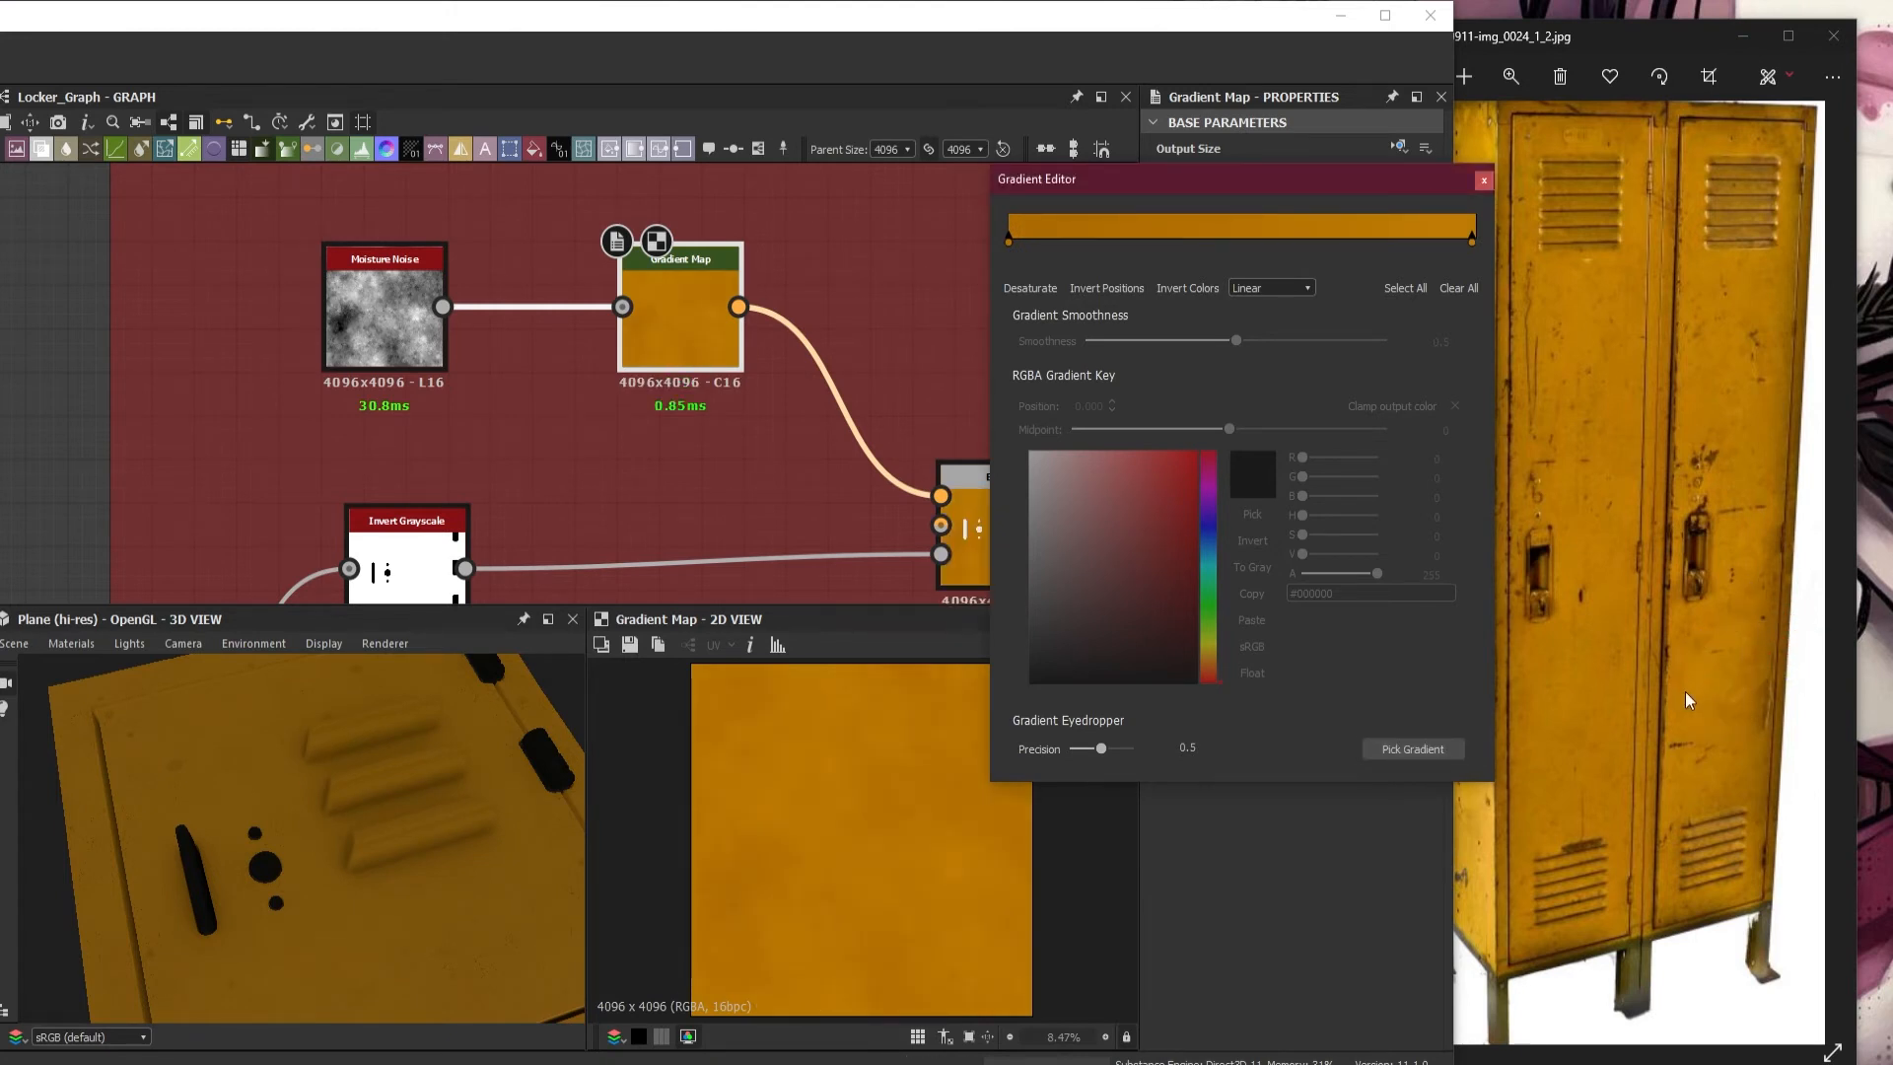
pyautogui.click(1412, 749)
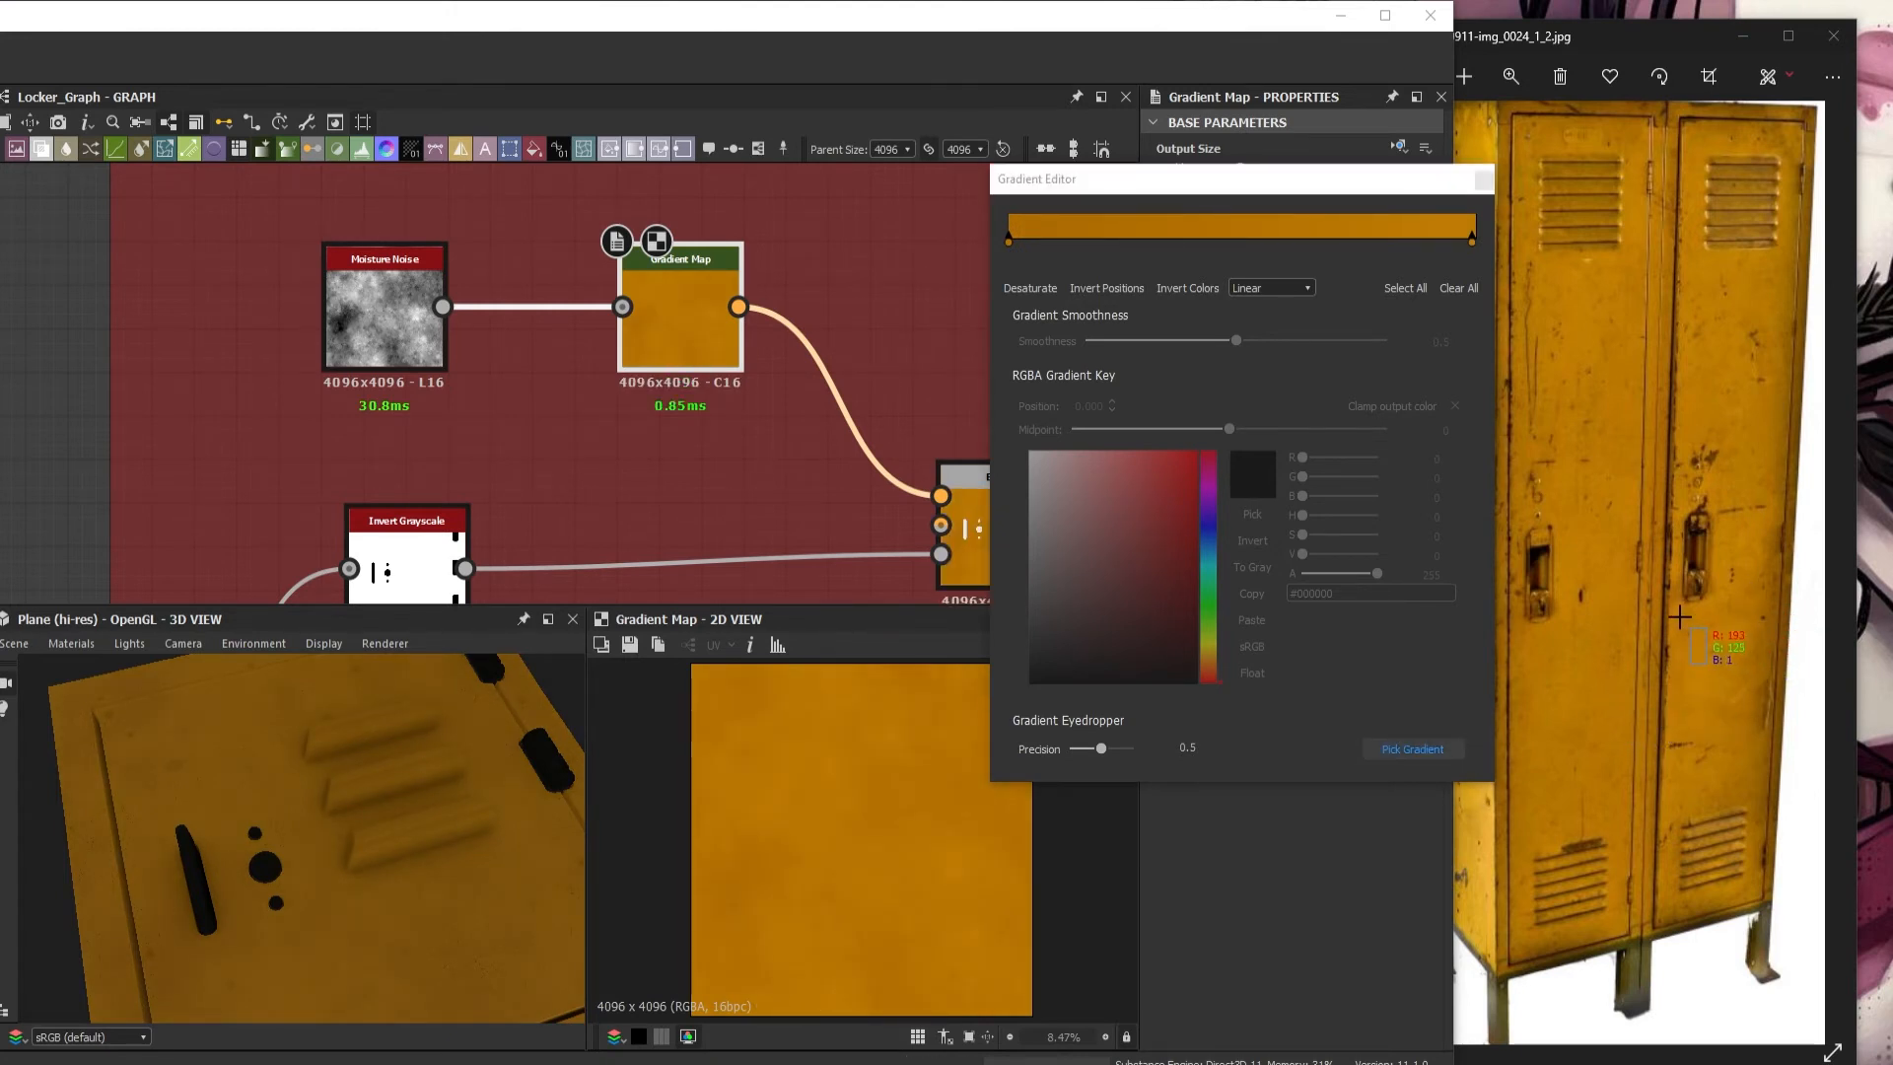
pyautogui.moveTo(1679, 618)
pyautogui.mouseDown()
pyautogui.moveTo(1697, 634)
pyautogui.moveTo(1751, 573)
pyautogui.moveTo(1747, 527)
pyautogui.moveTo(1774, 504)
pyautogui.moveTo(1749, 439)
pyautogui.mouseUp()
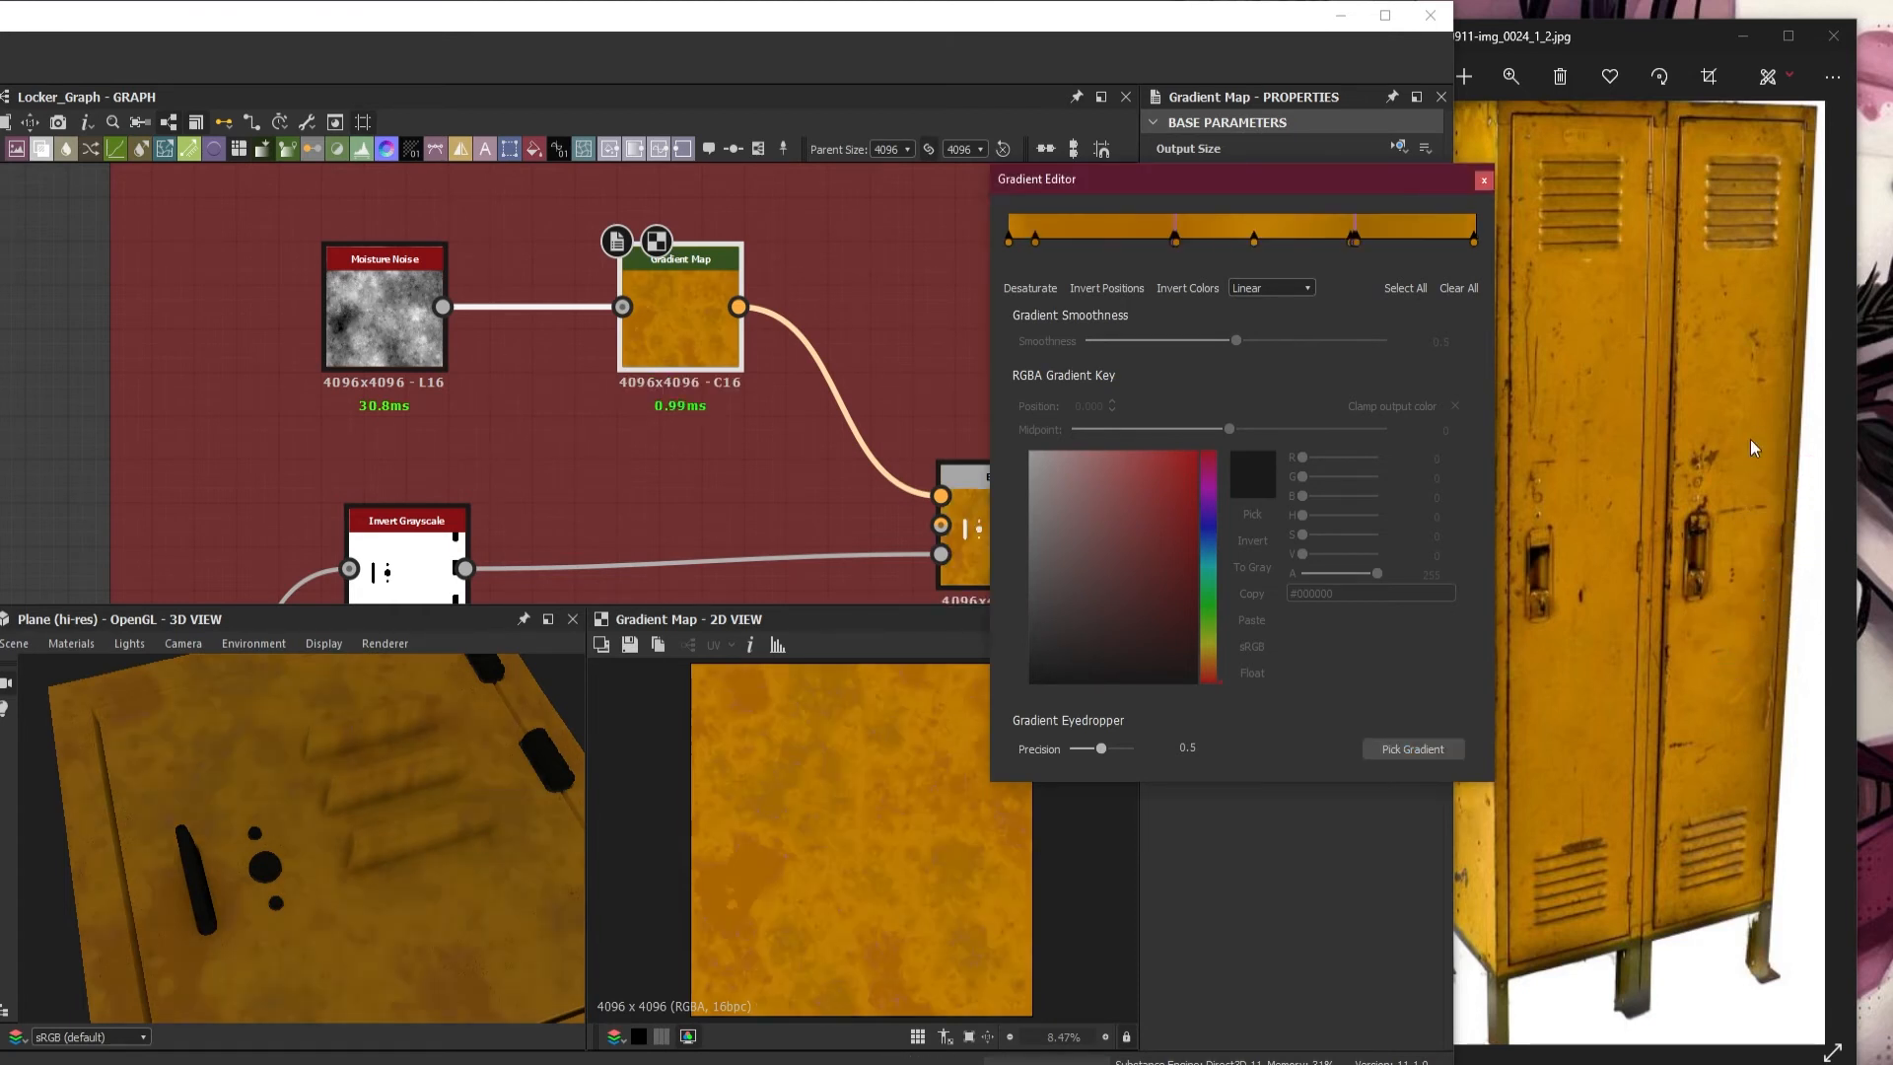
# - Try sampling the gradient from the lower part of the left door and across the area below its upper vents
pyautogui.click(1413, 749)
pyautogui.moveTo(1582, 658)
pyautogui.mouseDown()
pyautogui.moveTo(1556, 687)
pyautogui.moveTo(1546, 804)
pyautogui.mouseUp()
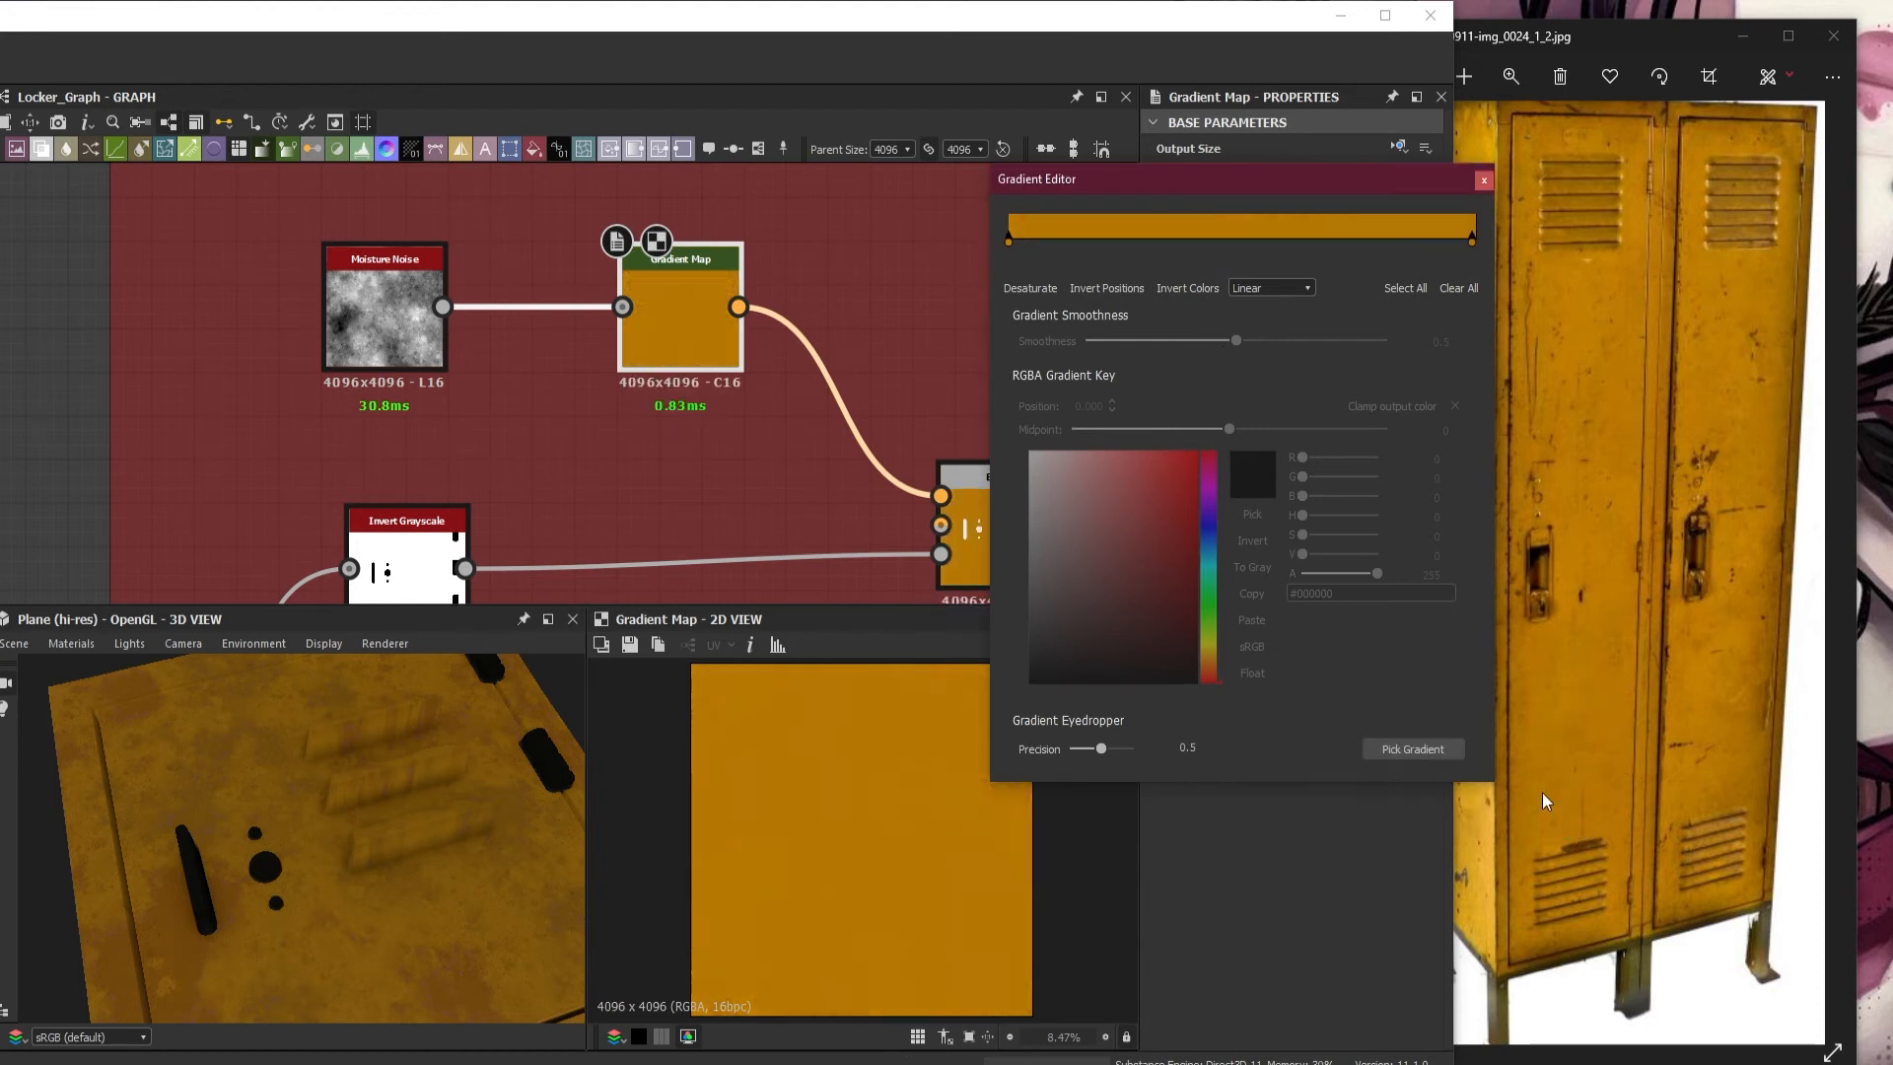
pyautogui.click(1416, 751)
pyautogui.moveTo(1551, 285); pyautogui.dragTo(1635, 262)
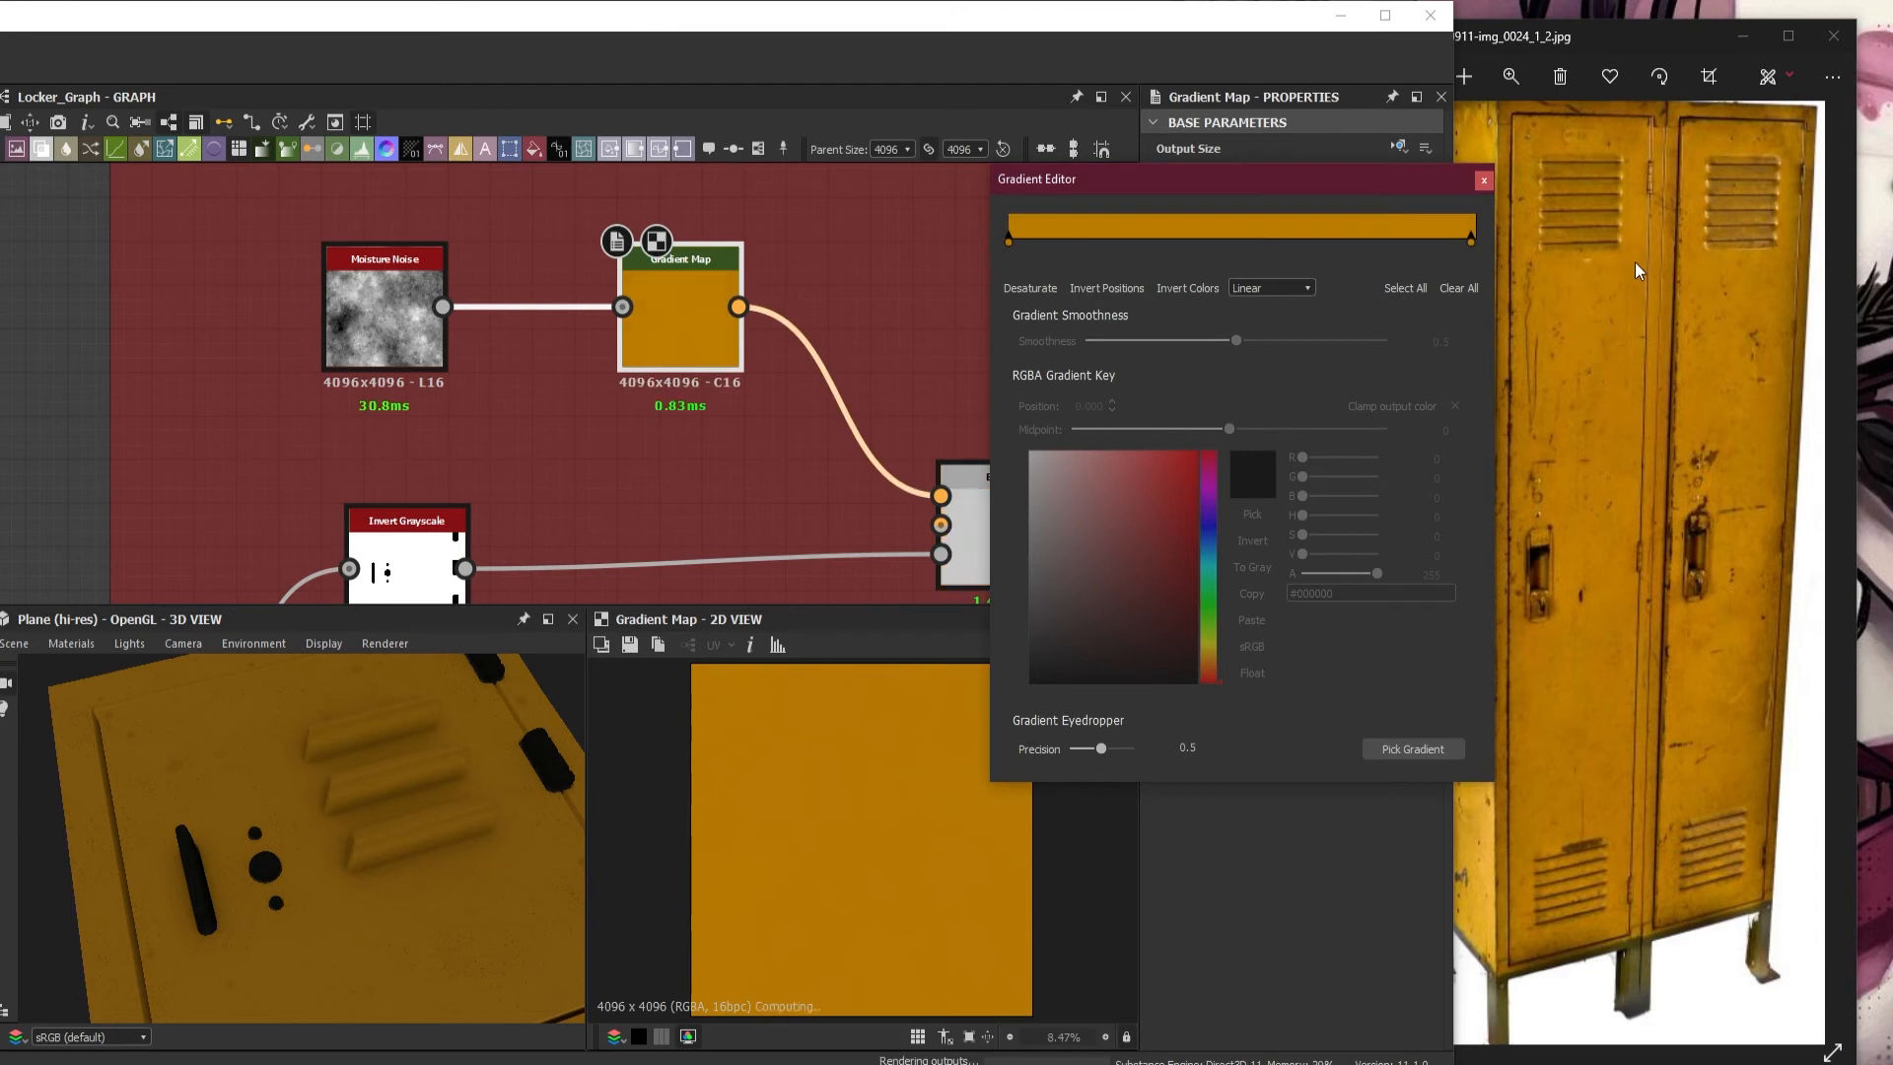
# - Sample the gradient beside the left door's upper vents and move its darker middle key to about 0.27 and the lighter one to about 0.80
pyautogui.click(1417, 750)
pyautogui.moveTo(1521, 158); pyautogui.dragTo(1546, 274)
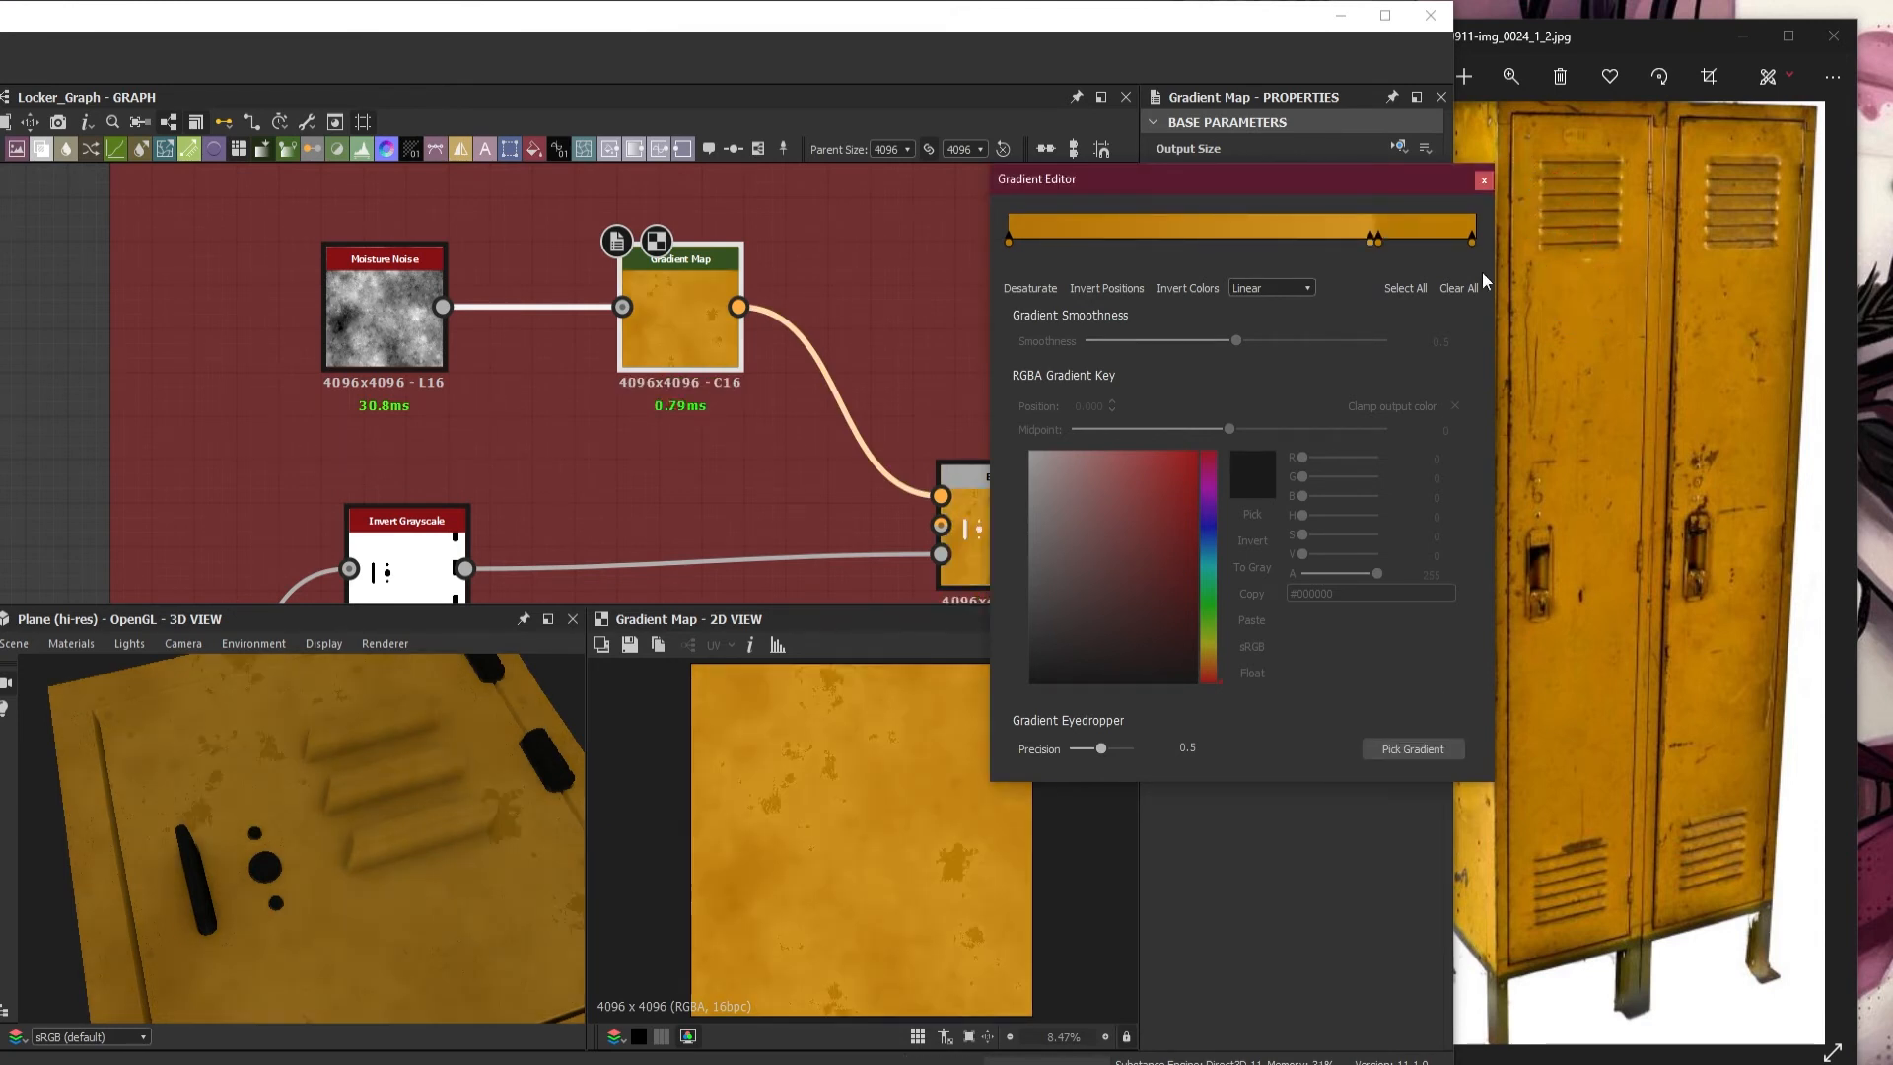
pyautogui.click(1369, 241)
pyautogui.moveTo(1369, 241); pyautogui.dragTo(1191, 240)
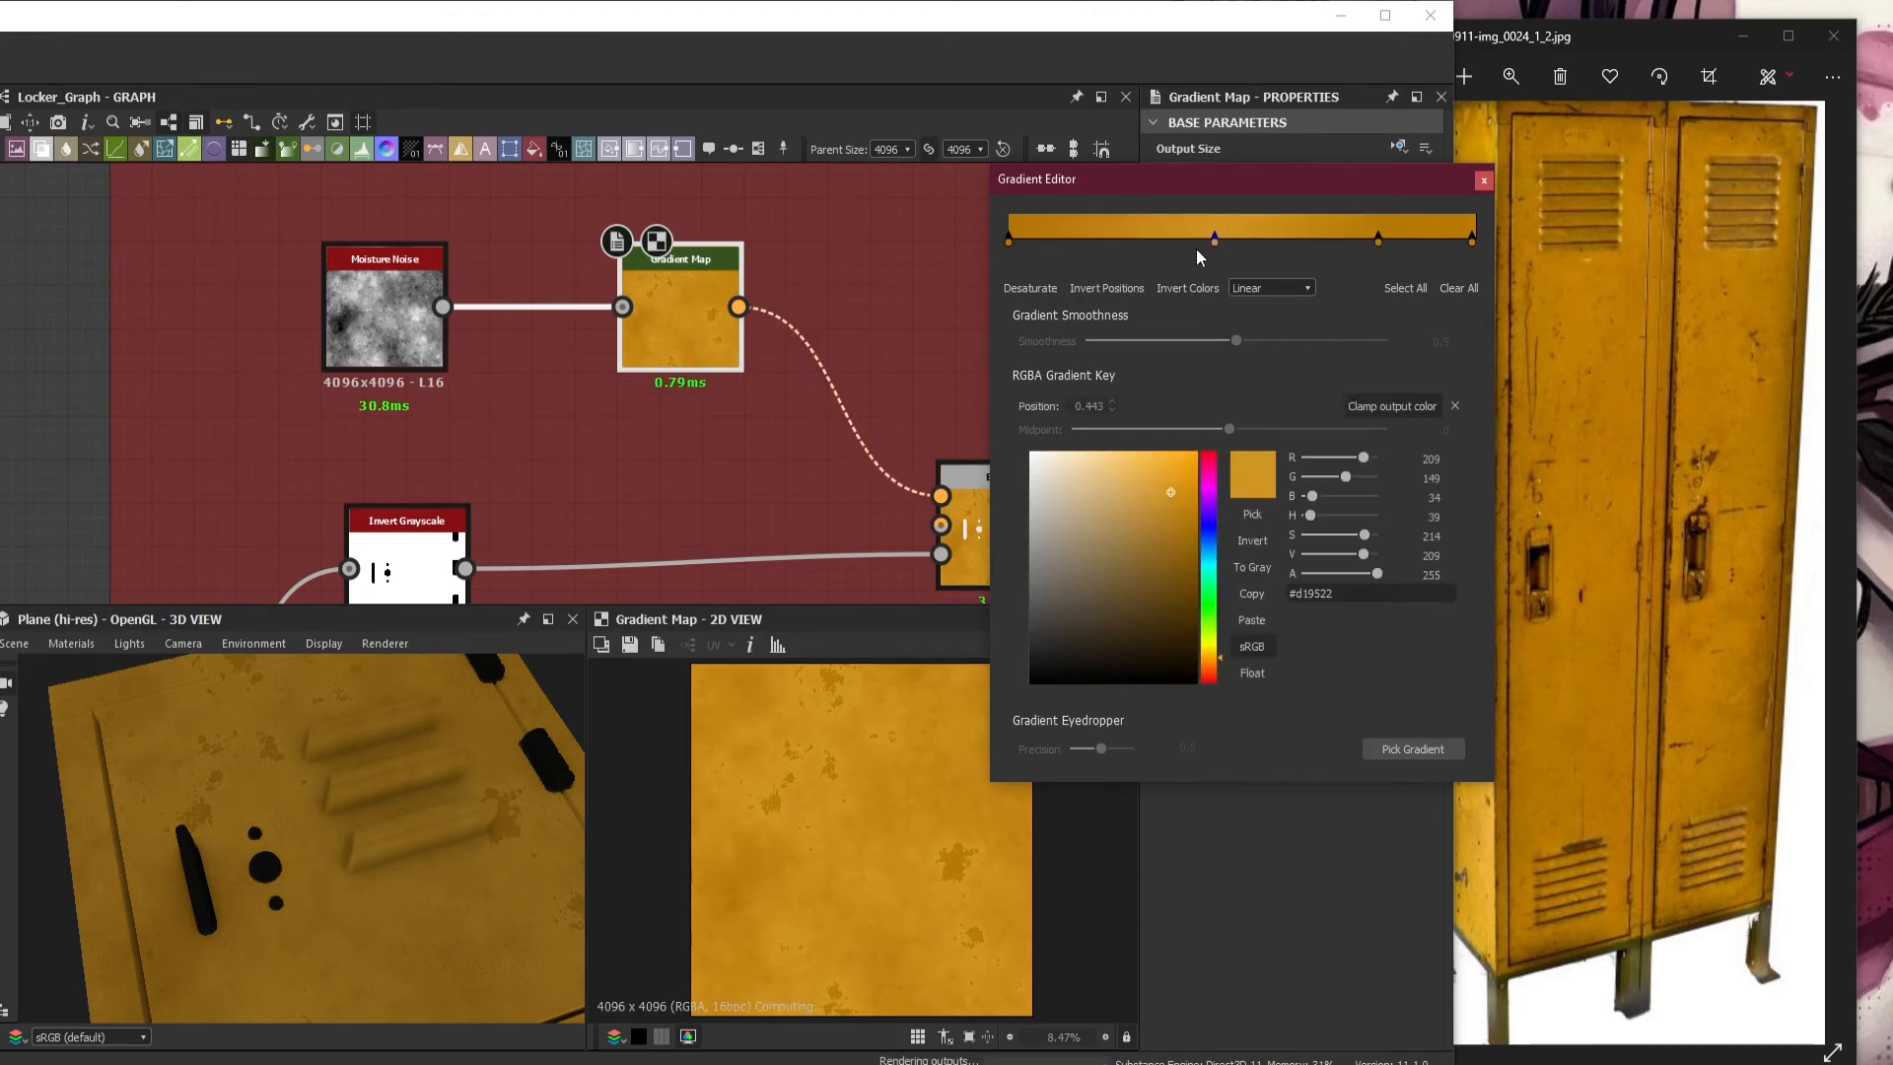
pyautogui.click(1377, 239)
pyautogui.moveTo(1377, 240); pyautogui.dragTo(1340, 240)
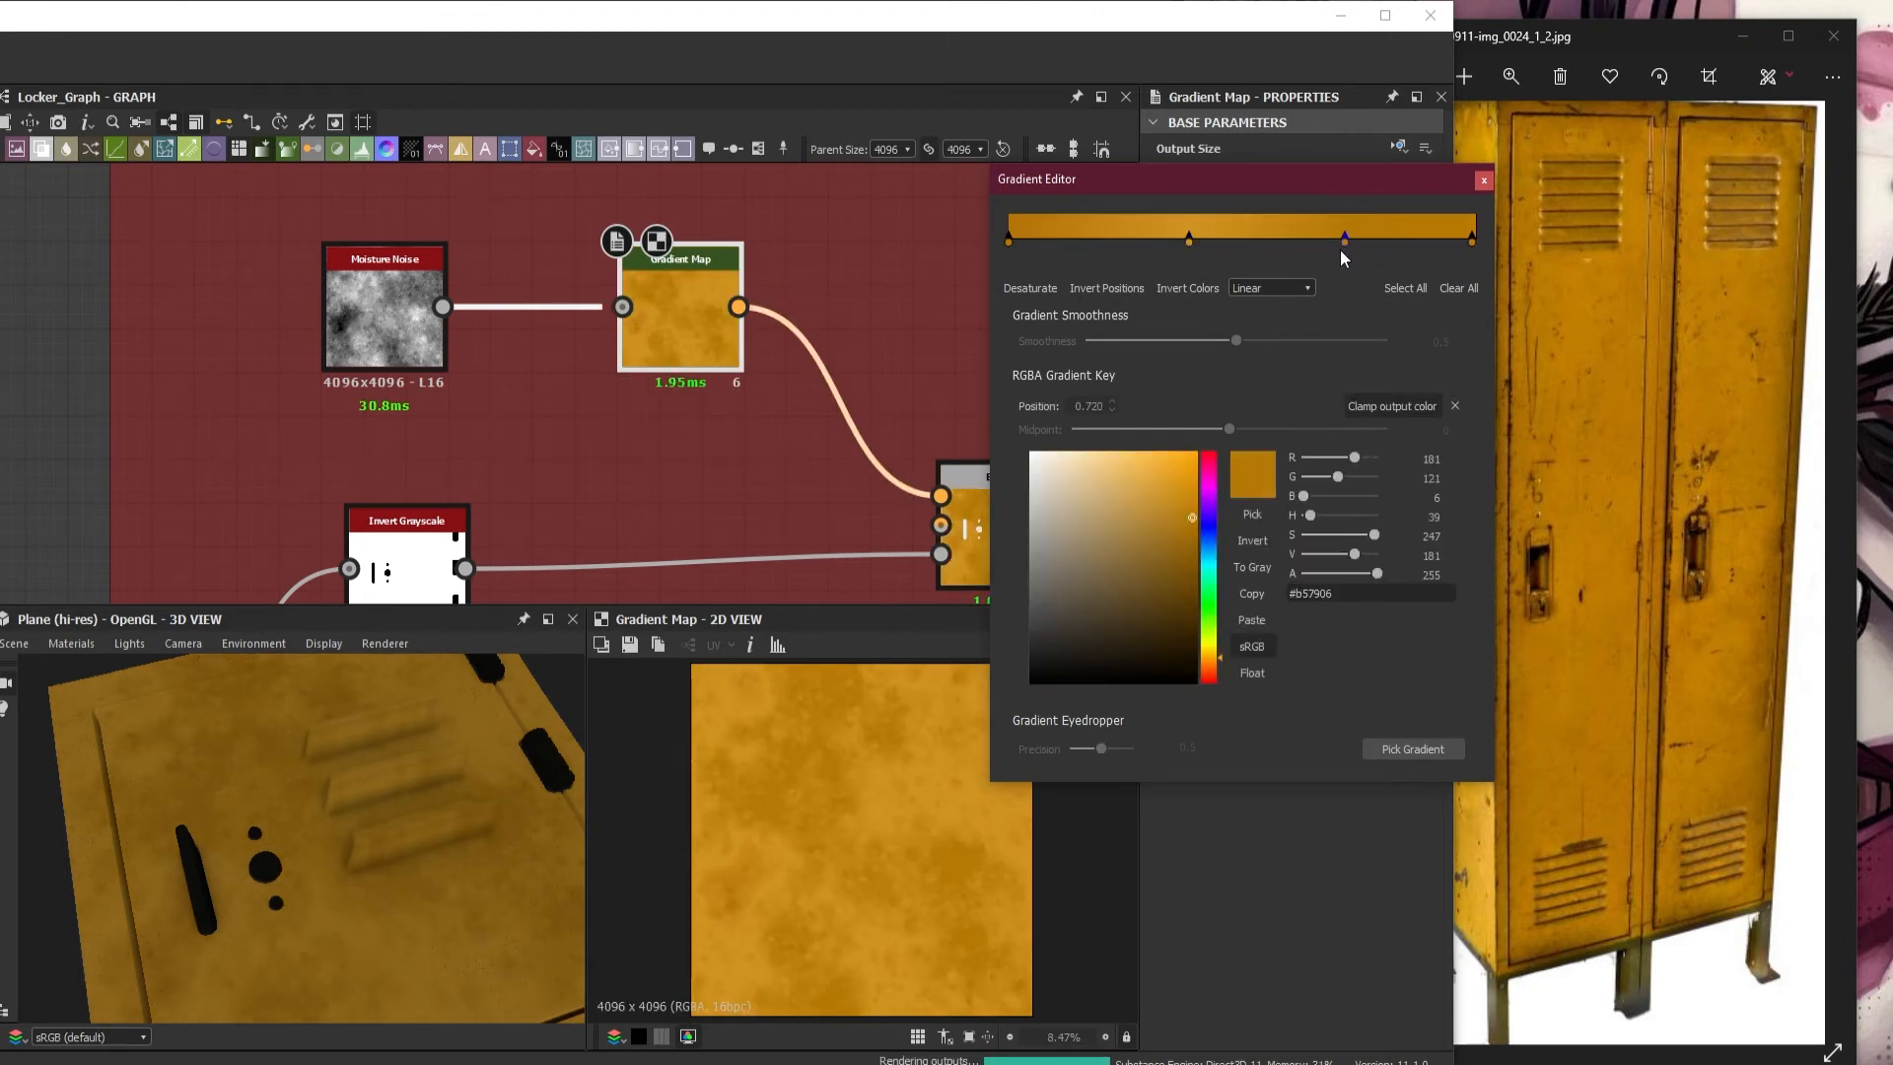
pyautogui.moveTo(1338, 240); pyautogui.dragTo(1398, 258)
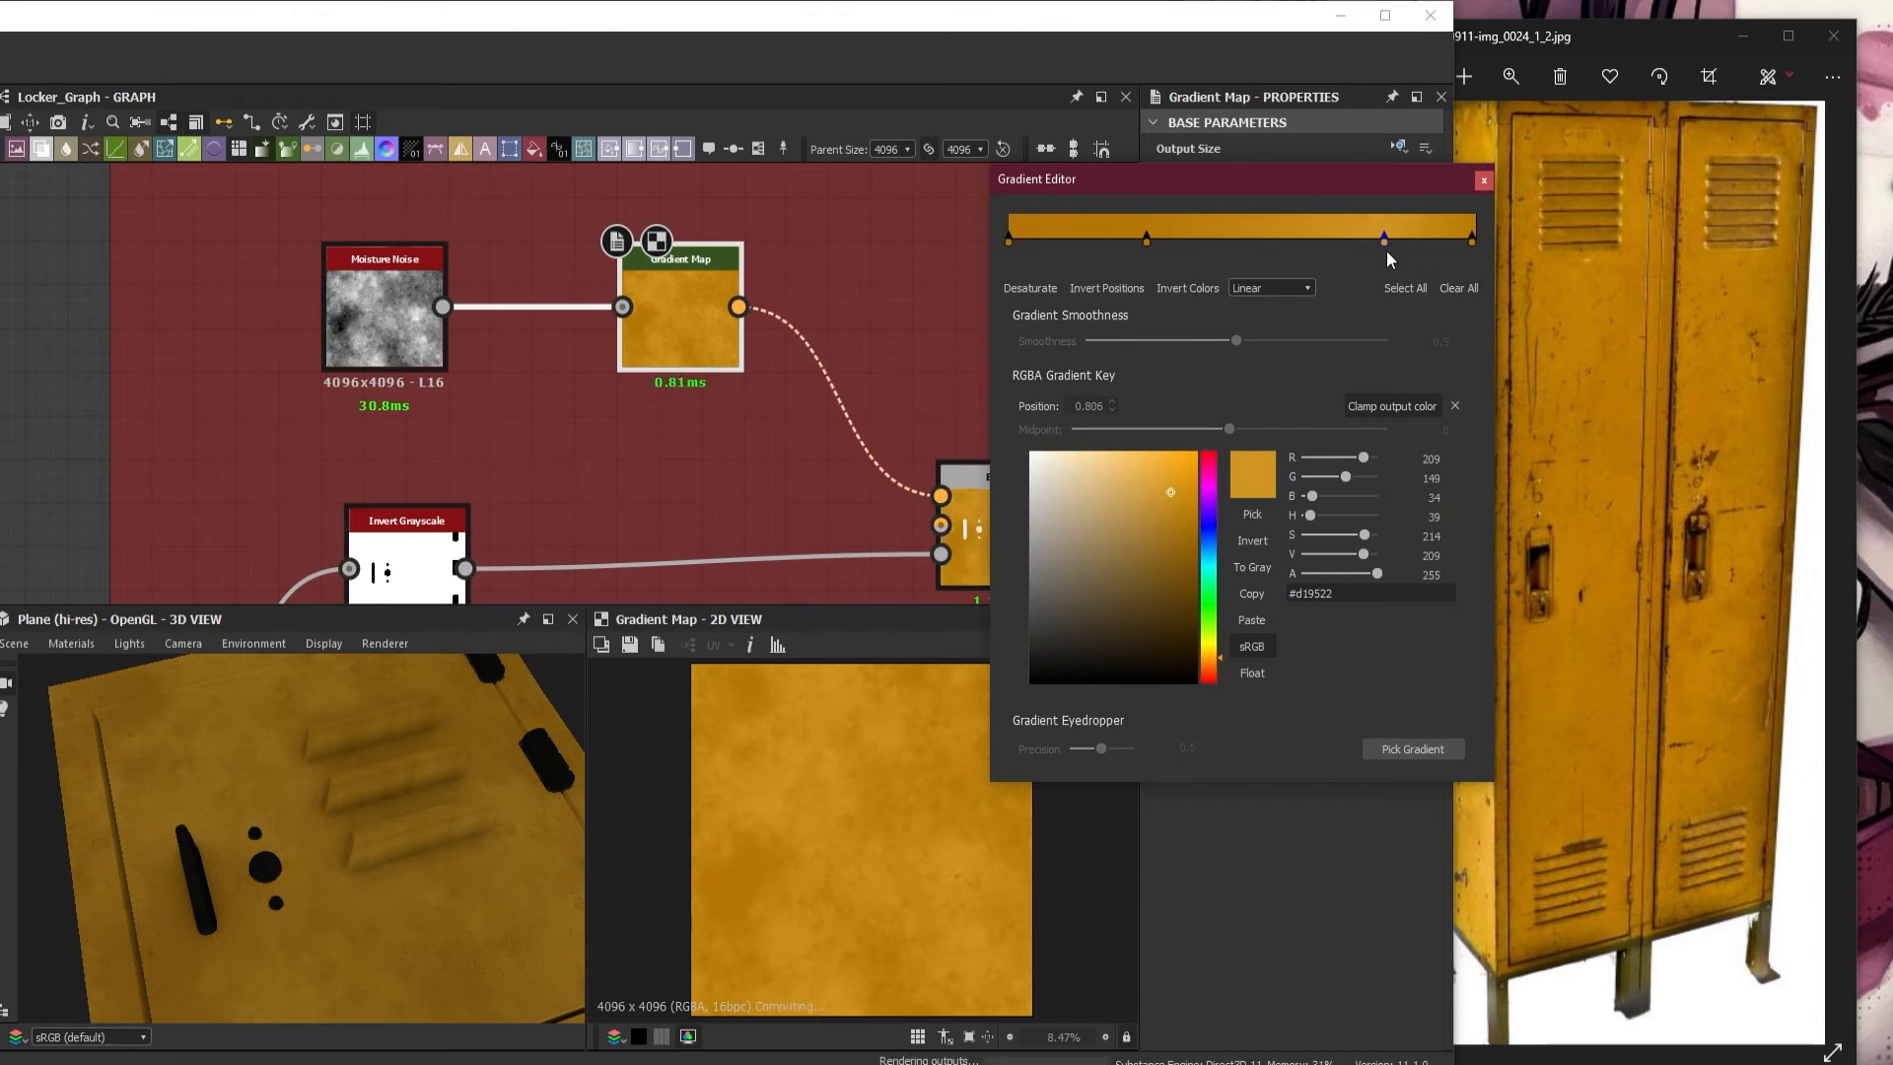
pyautogui.moveTo(1146, 240)
pyautogui.mouseDown()
pyautogui.moveTo(1100, 241)
pyautogui.moveTo(1134, 246)
pyautogui.mouseUp()
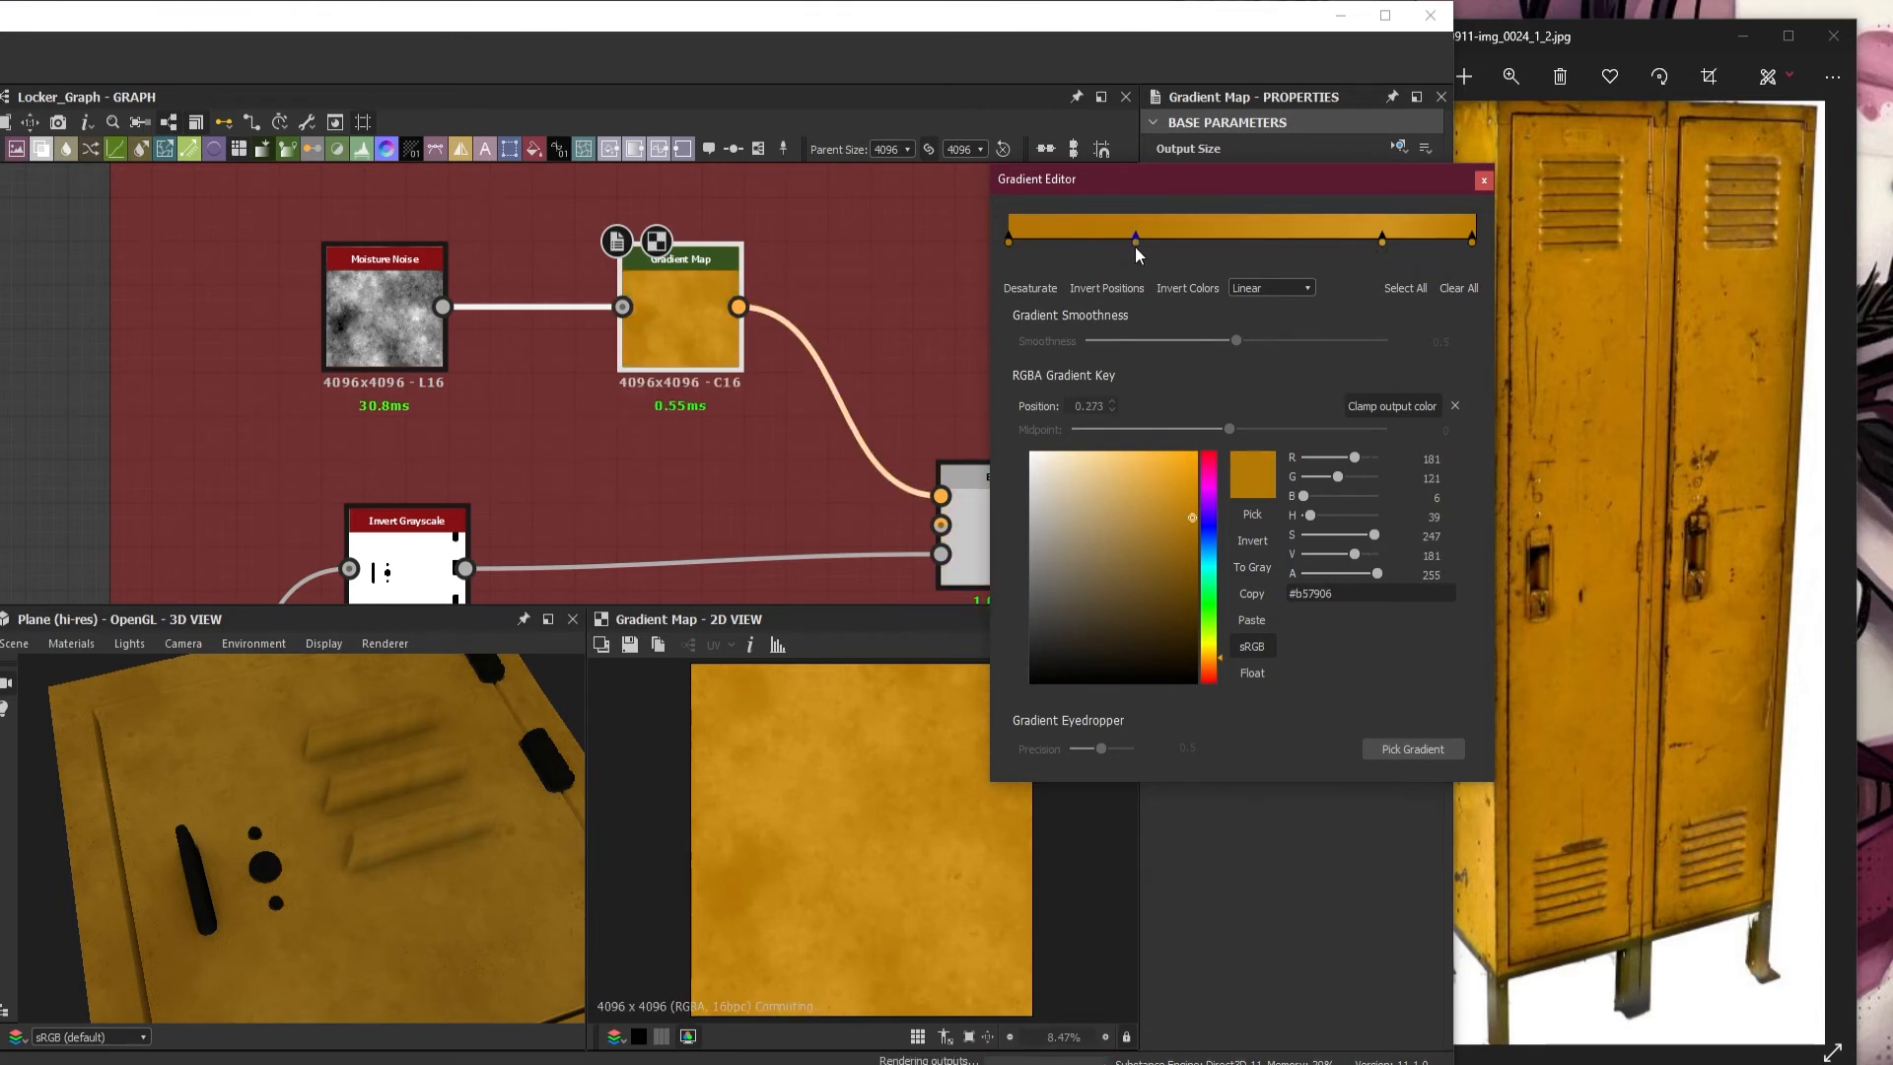
# - Darken the lighter middle gradient key to about #c68b1b and check the paint on the locker in the 3D view
pyautogui.click(1382, 242)
pyautogui.moveTo(1170, 496)
pyautogui.mouseDown()
pyautogui.moveTo(1171, 523)
pyautogui.moveTo(1174, 502)
pyautogui.mouseUp()
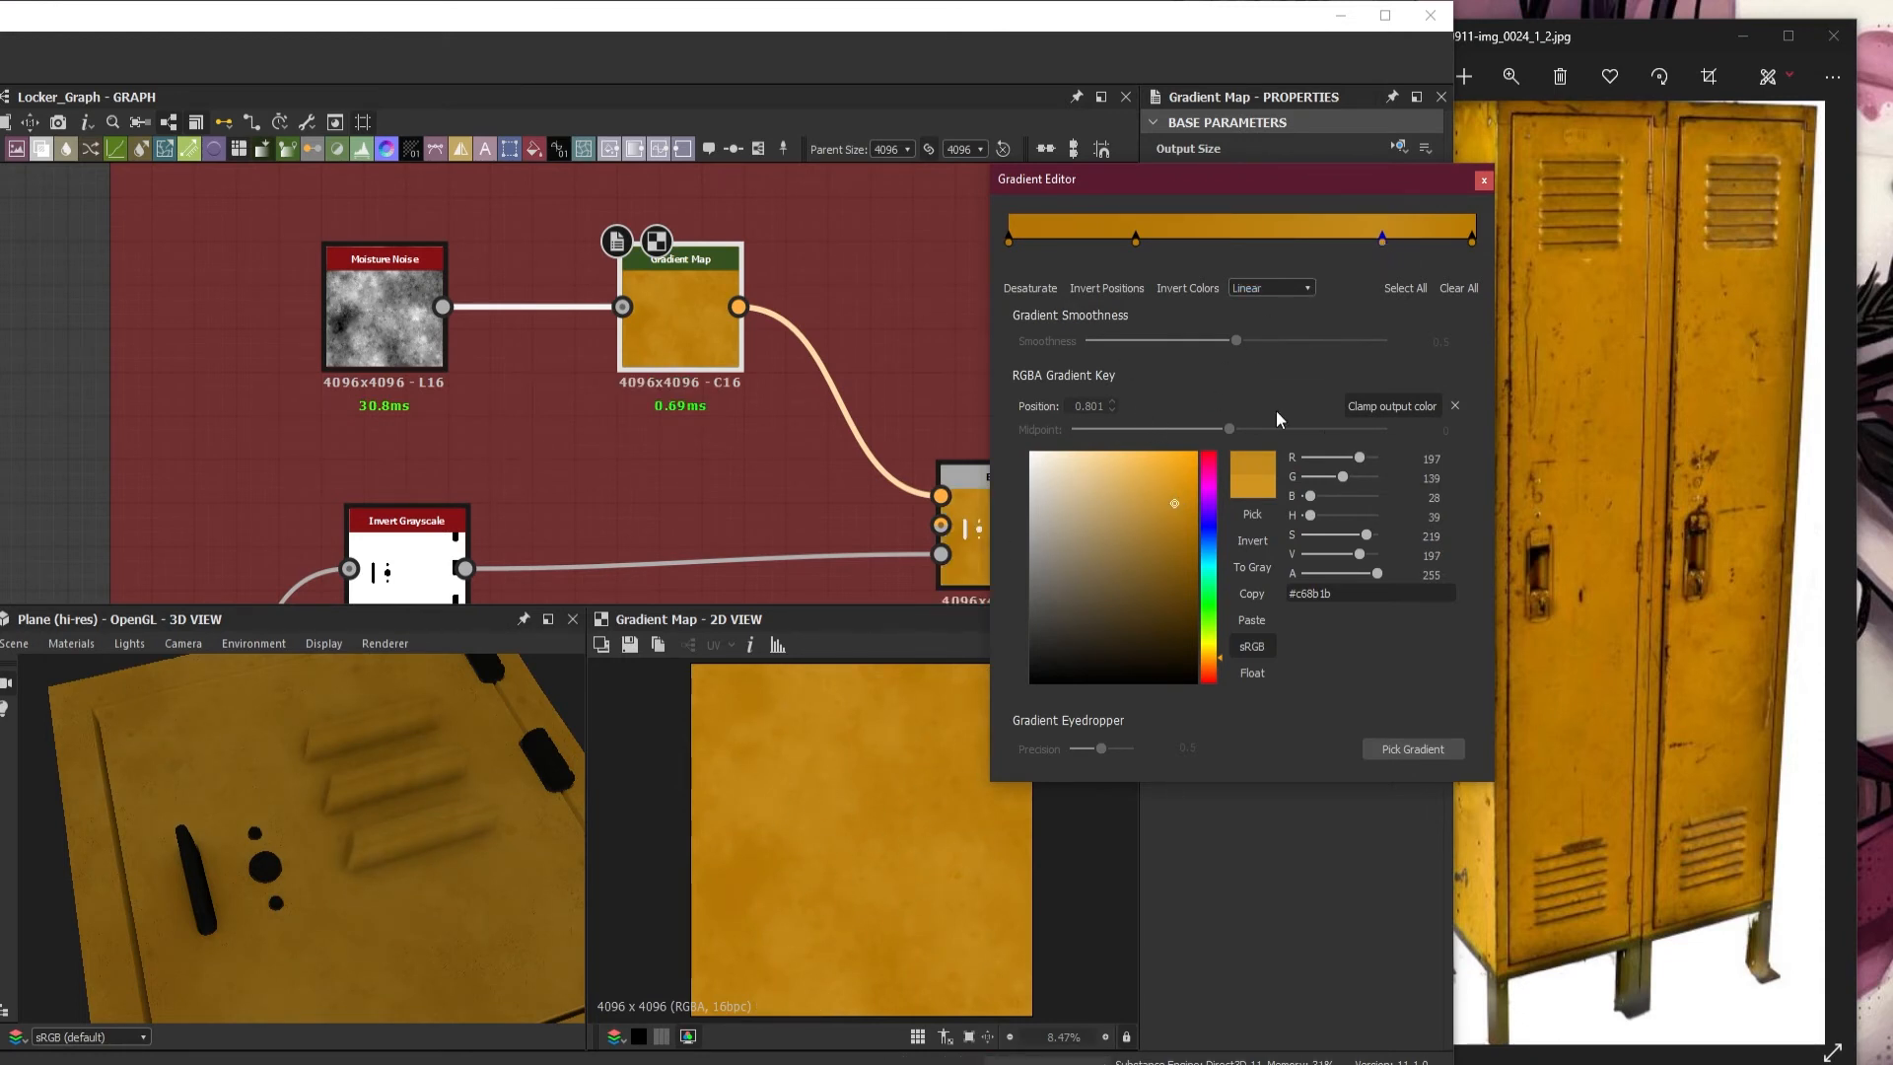
pyautogui.click(1176, 503)
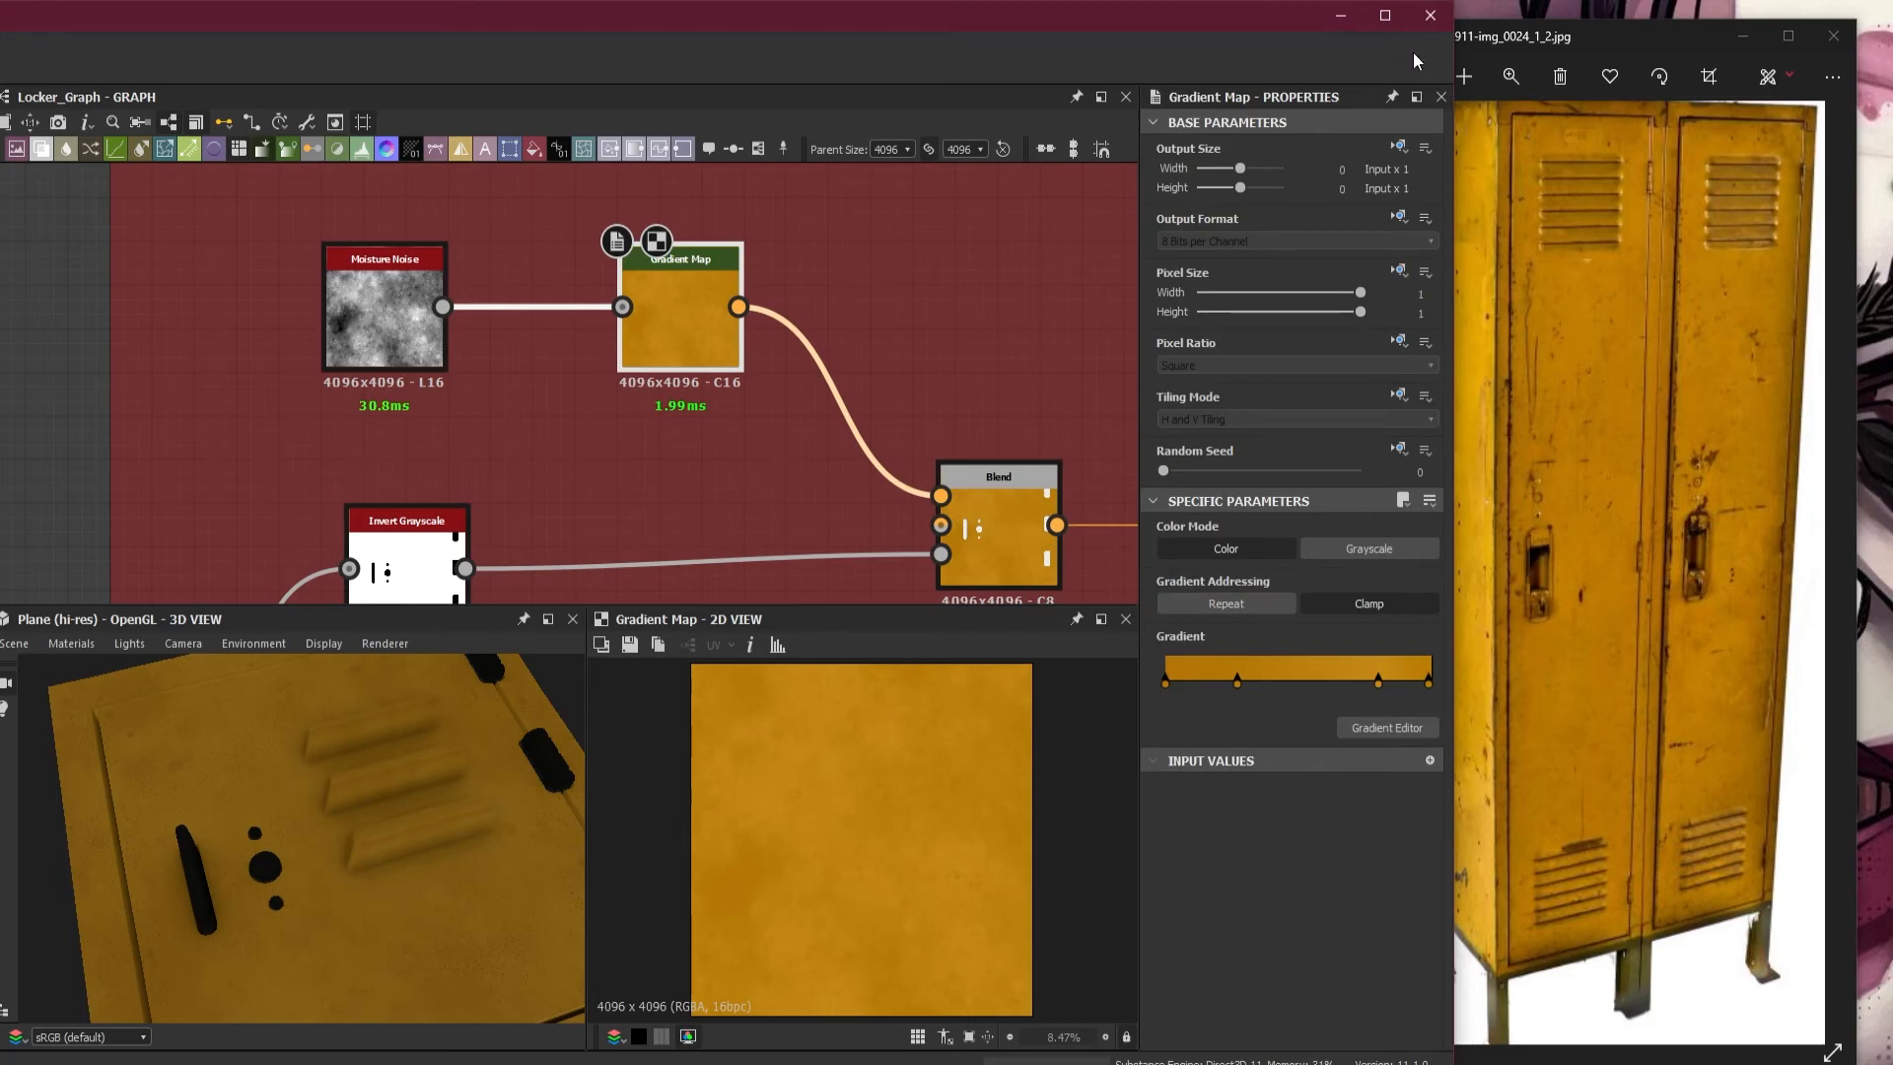
pyautogui.click(1386, 19)
pyautogui.moveTo(782, 801); pyautogui.dragTo(797, 935)
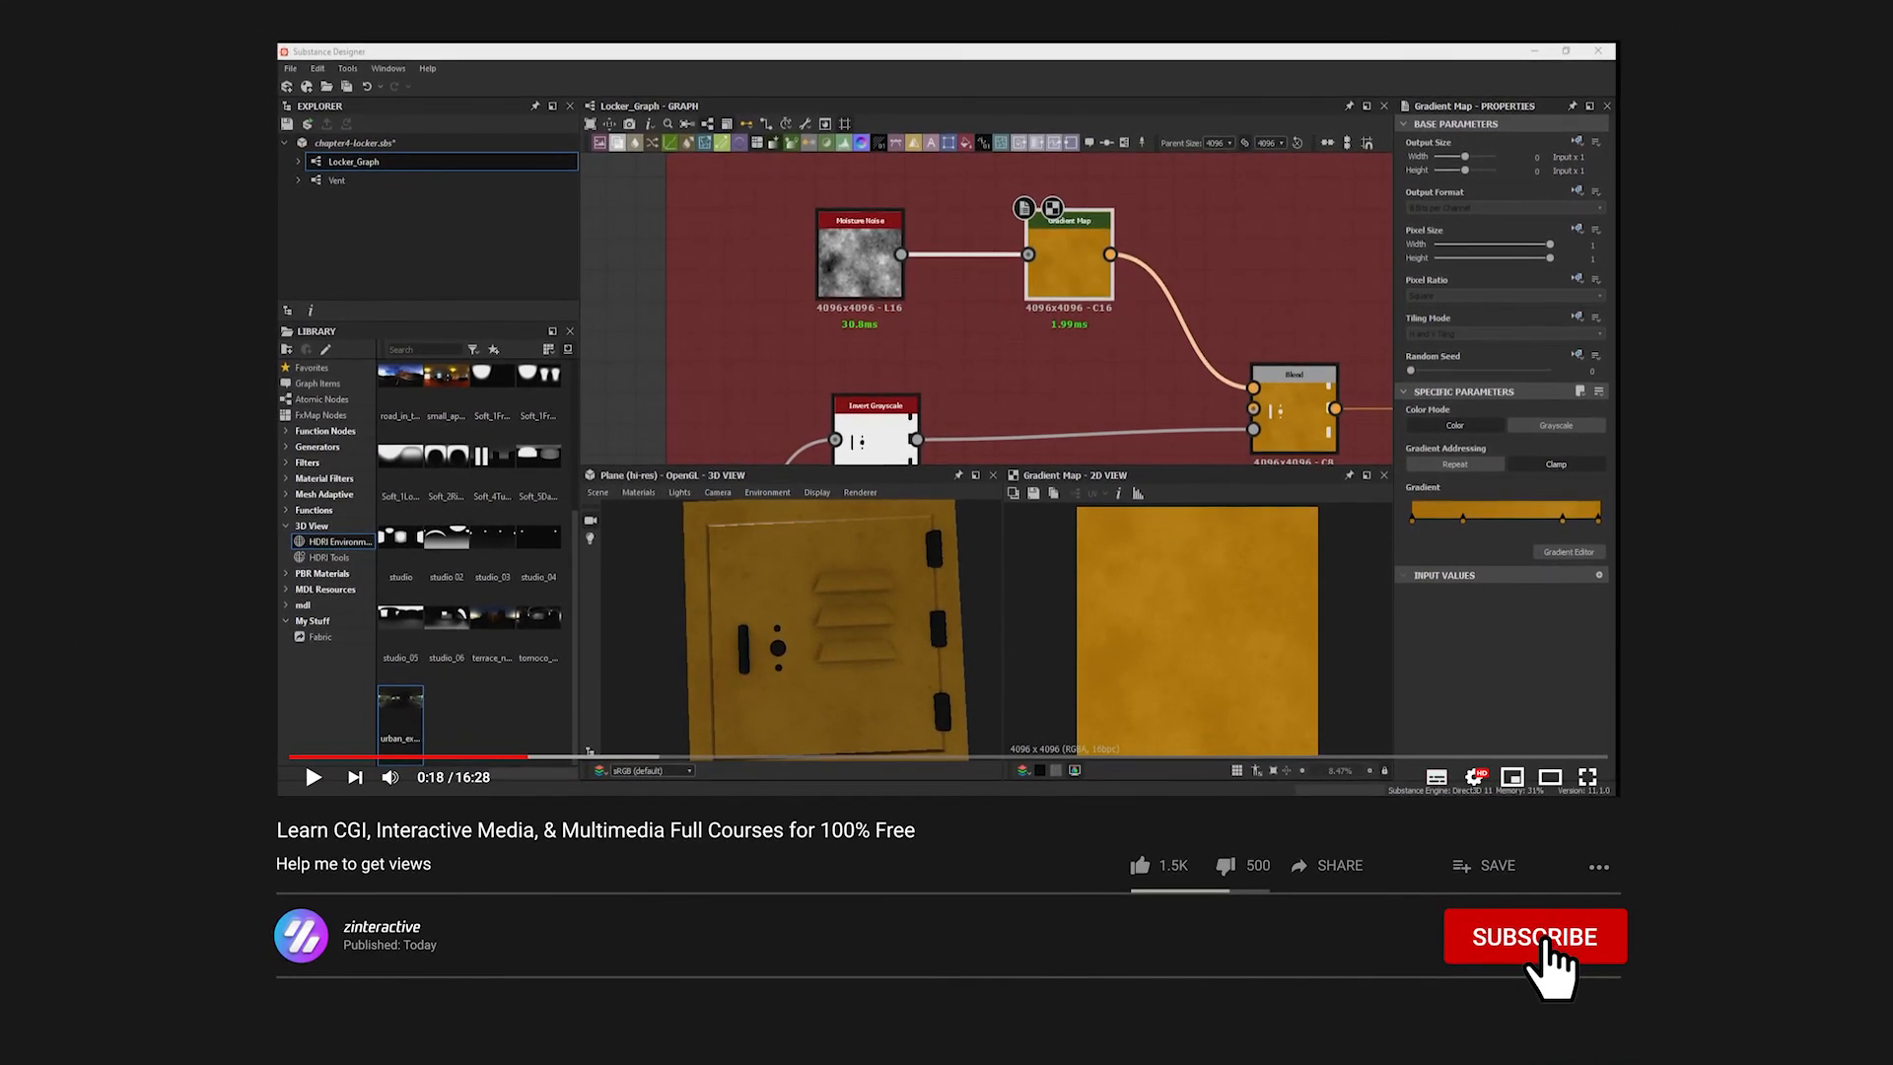
pyautogui.click(1542, 941)
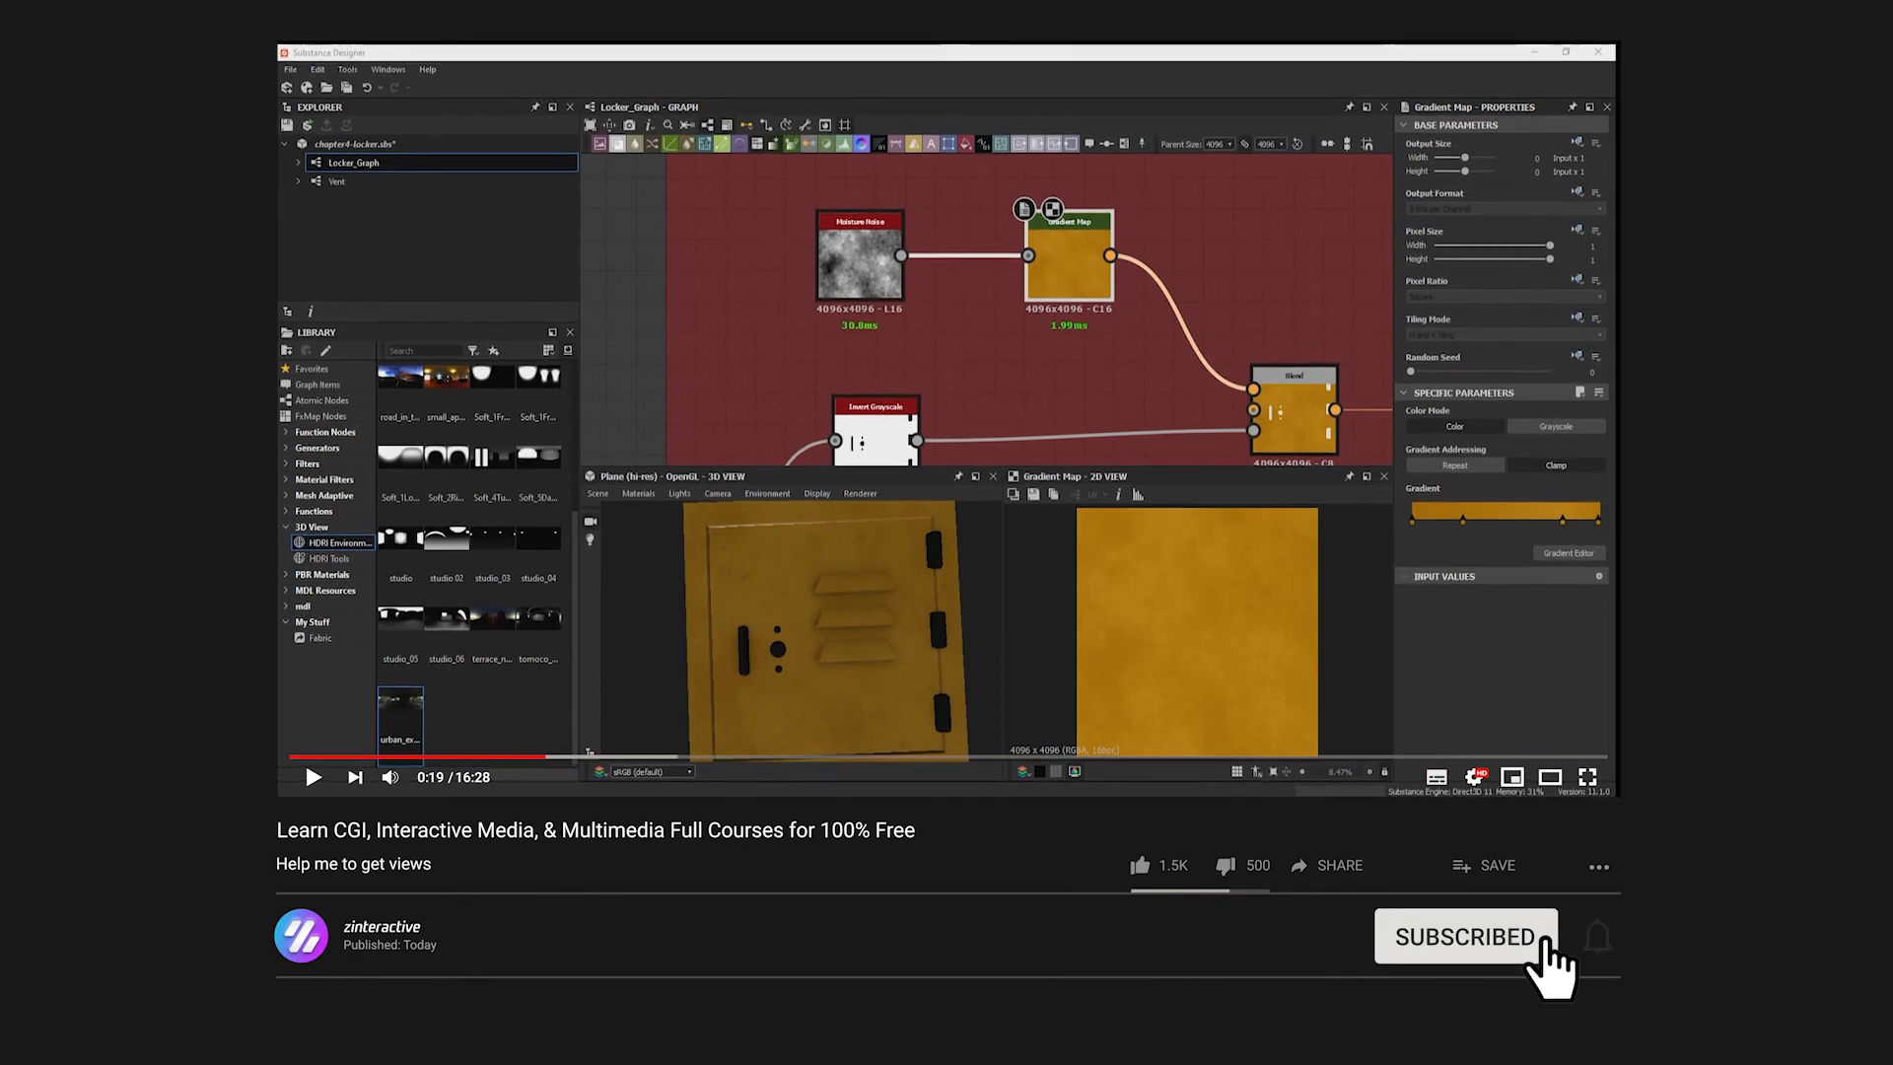
pyautogui.click(1599, 938)
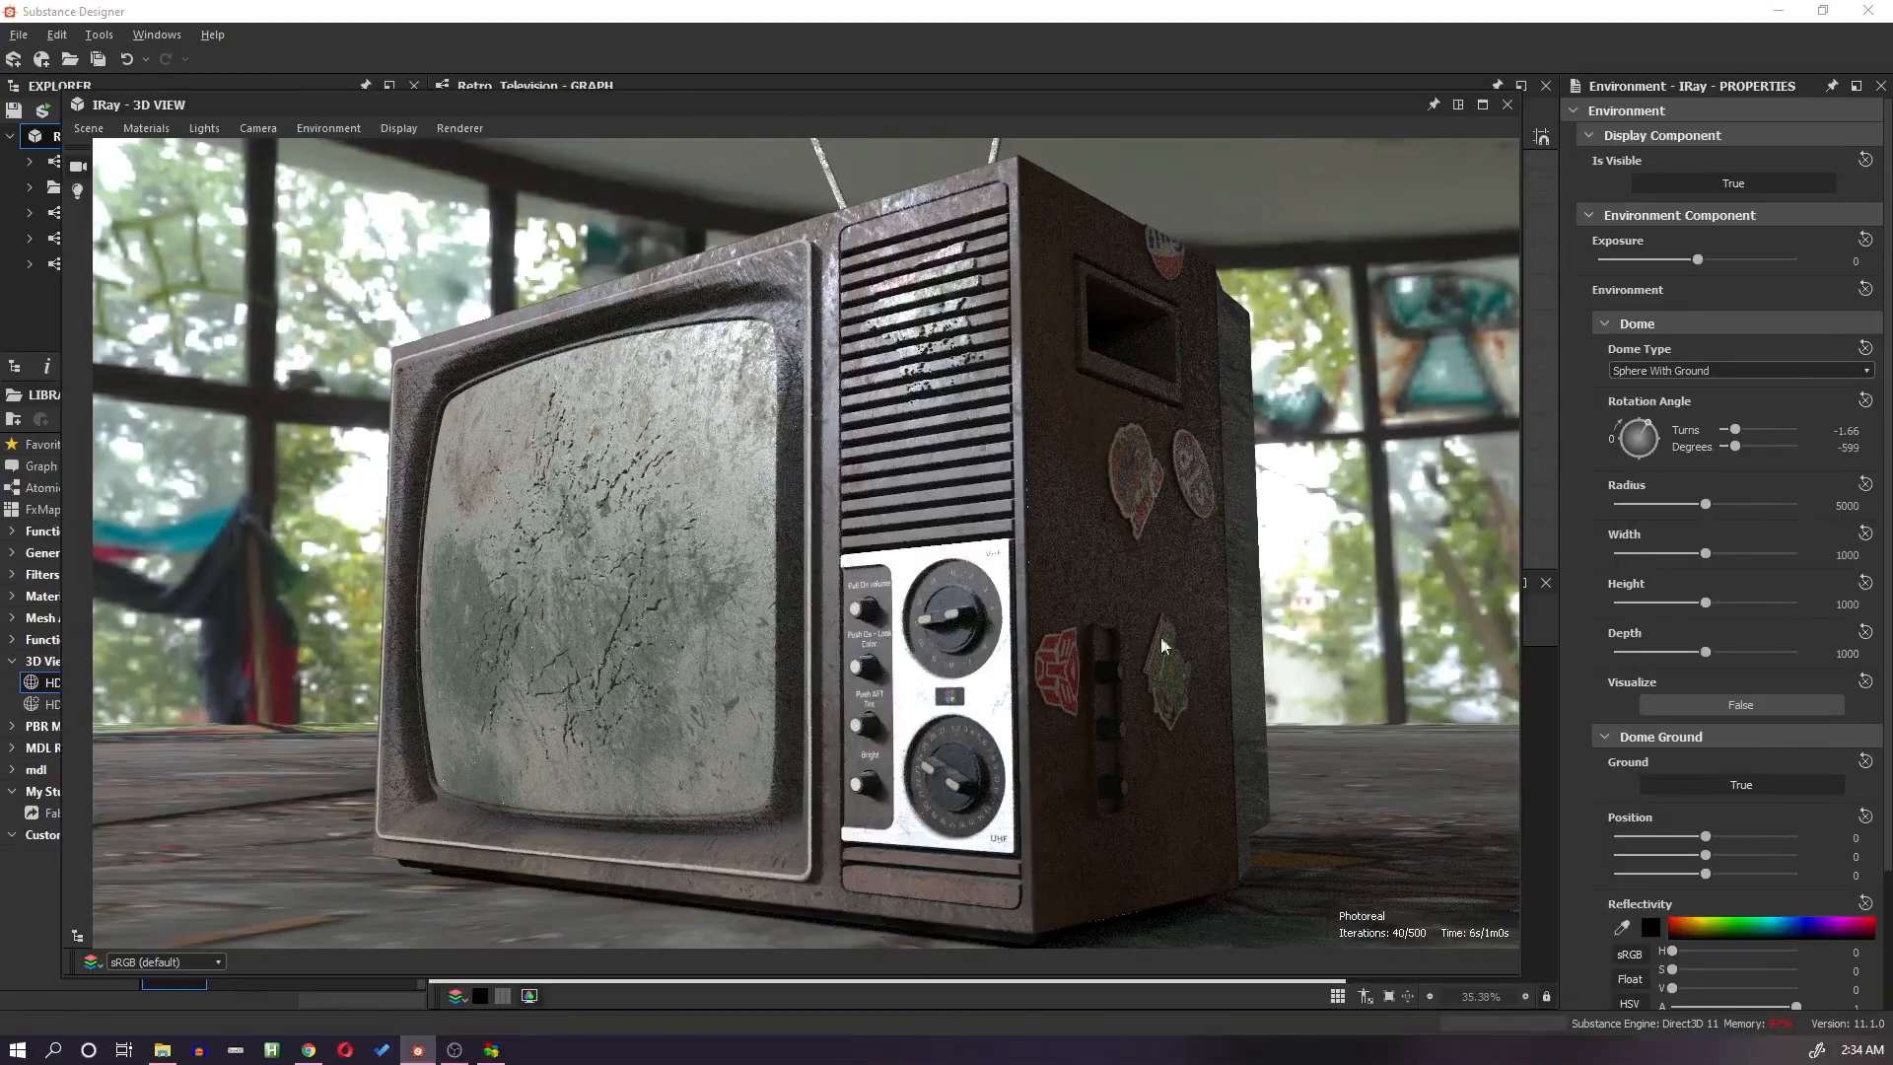
# - Frame the retro television in the Iray view and set the camera's focus distance to about 225
pyautogui.moveTo(1161, 636); pyautogui.dragTo(909, 754)
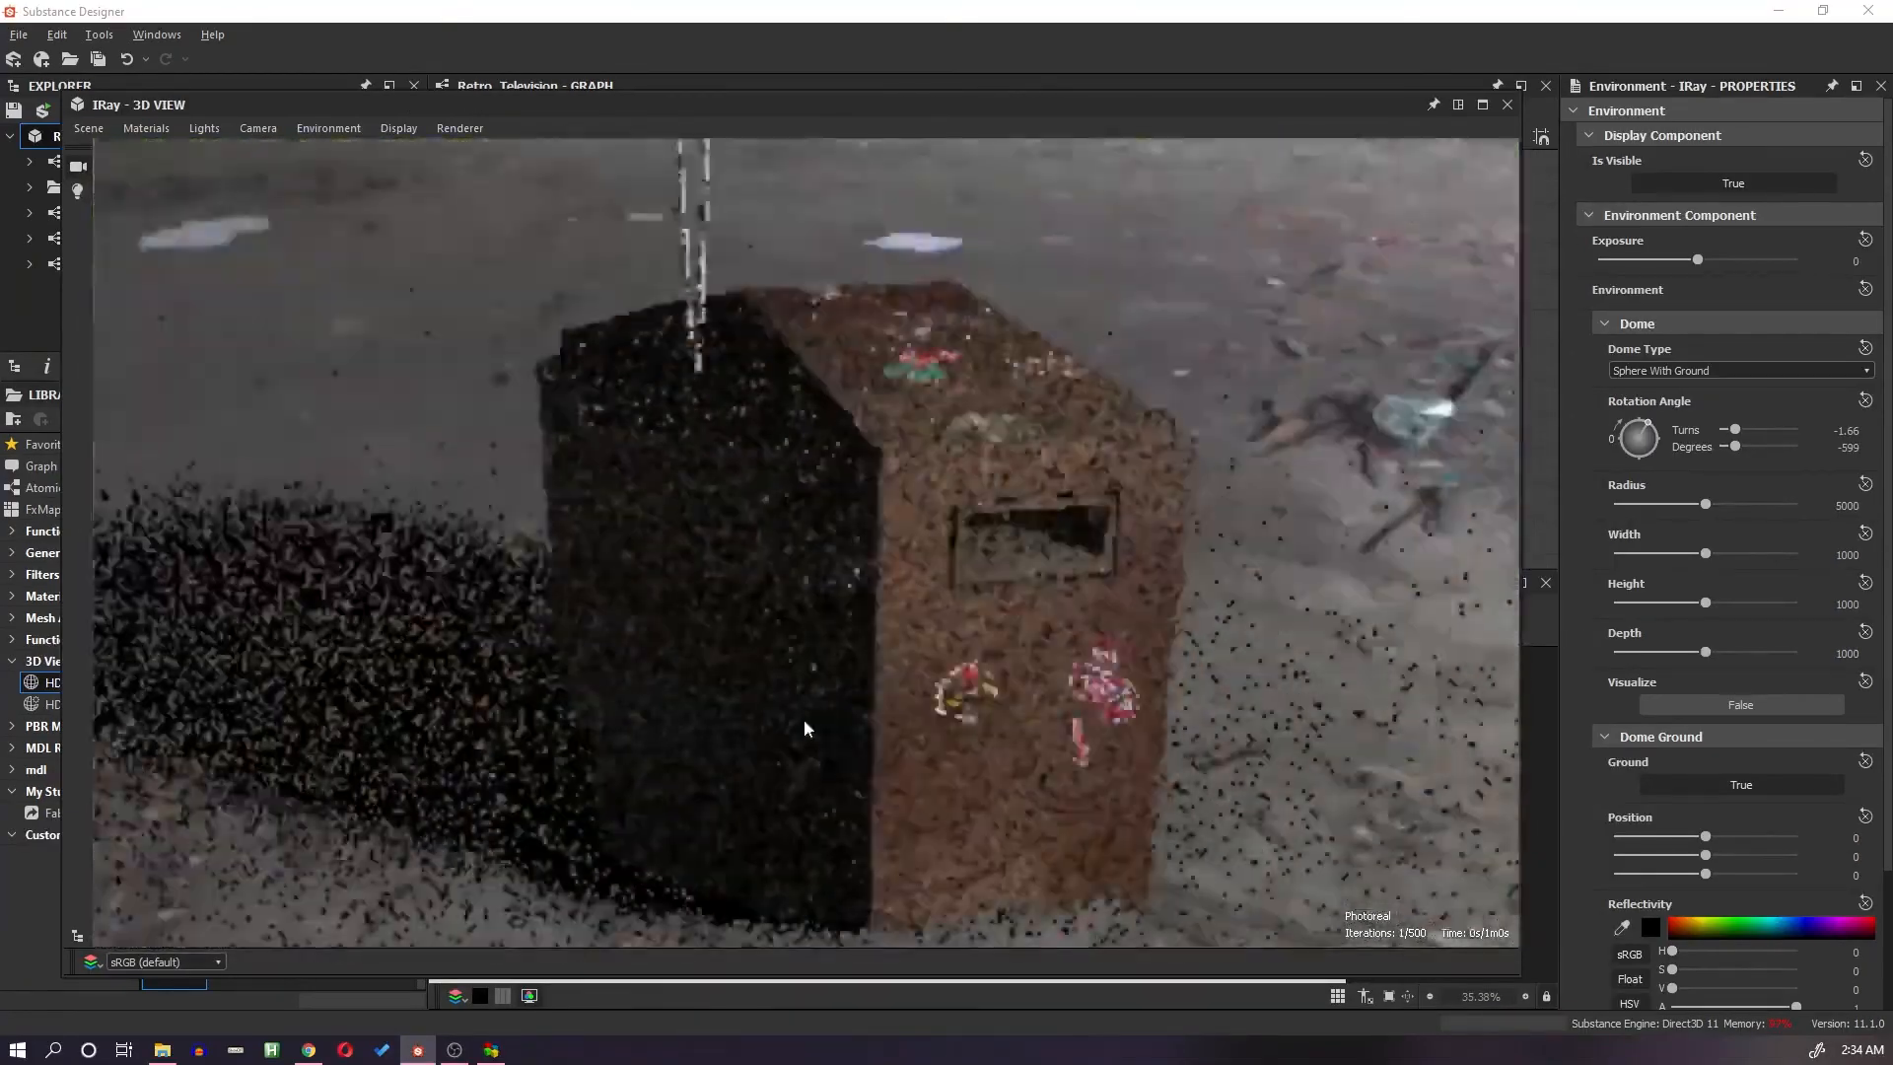
pyautogui.moveTo(803, 718); pyautogui.dragTo(1057, 759)
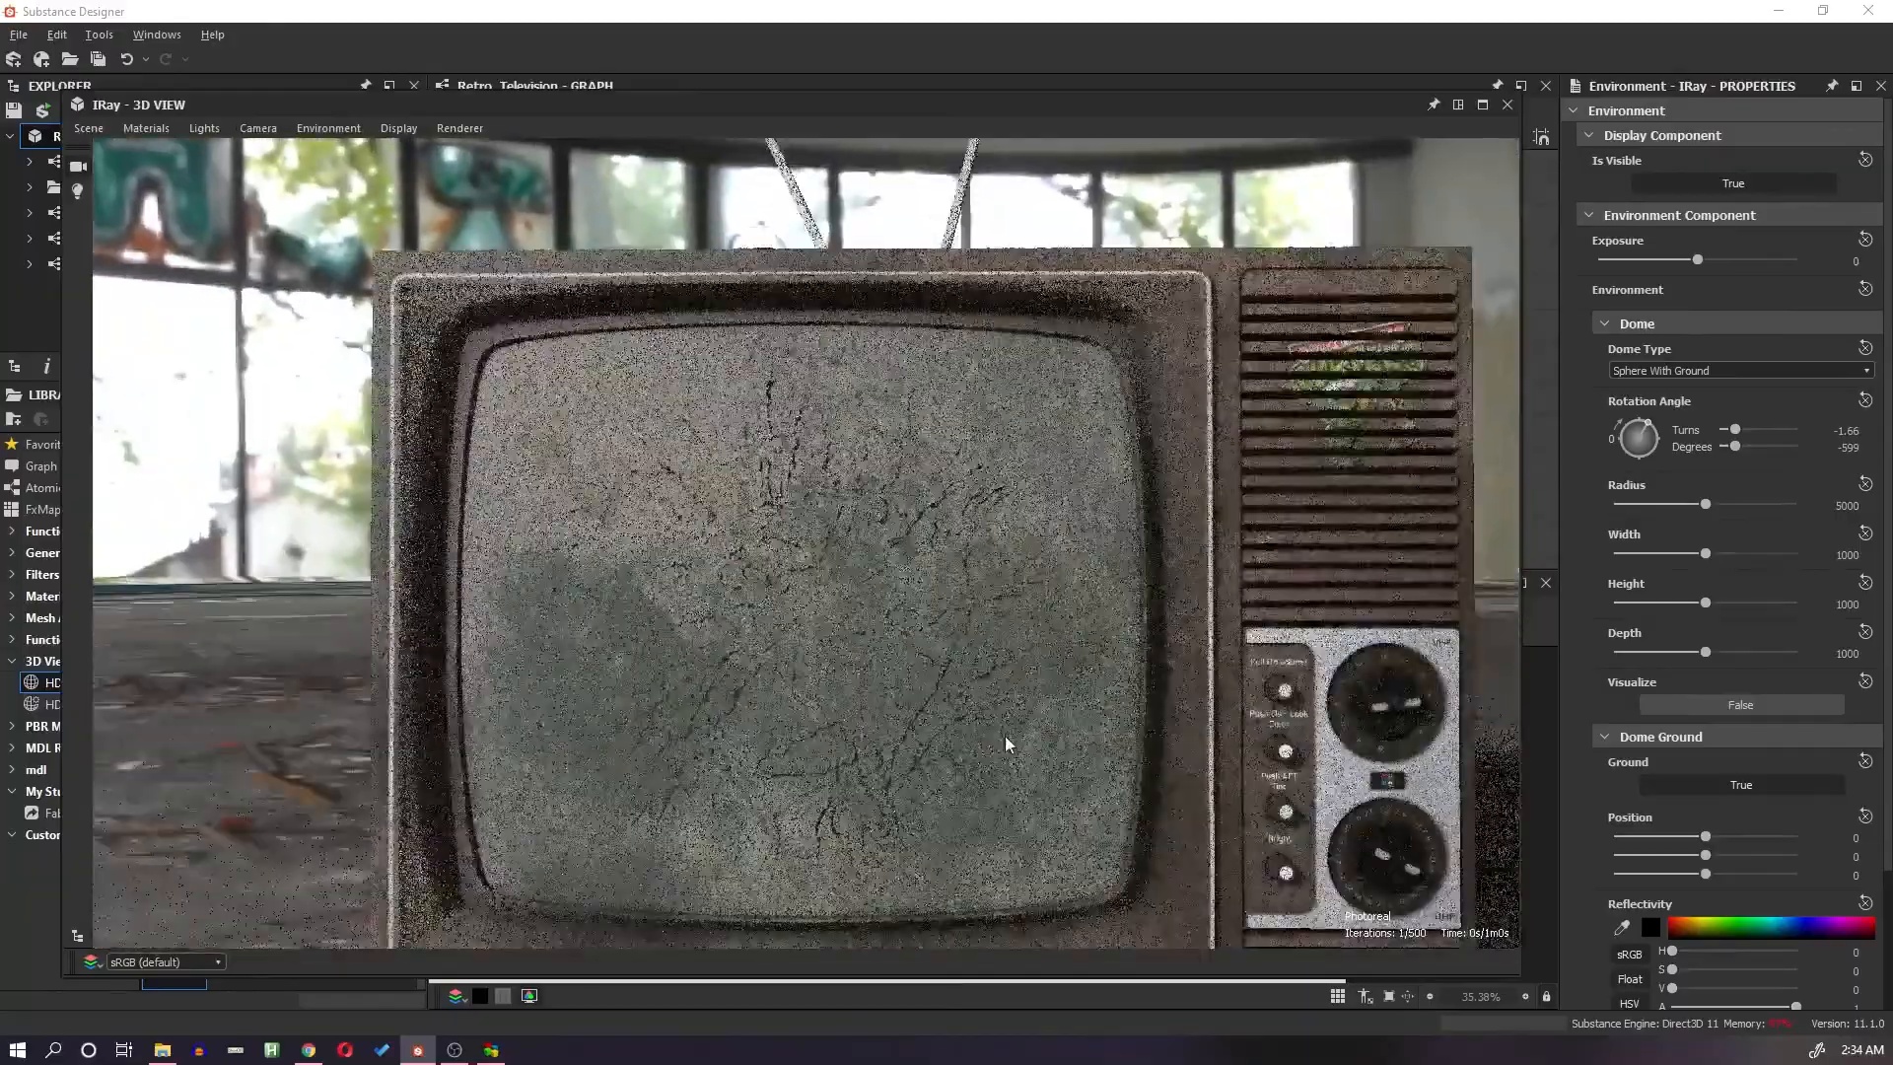
pyautogui.scroll(-3, 1023, 724)
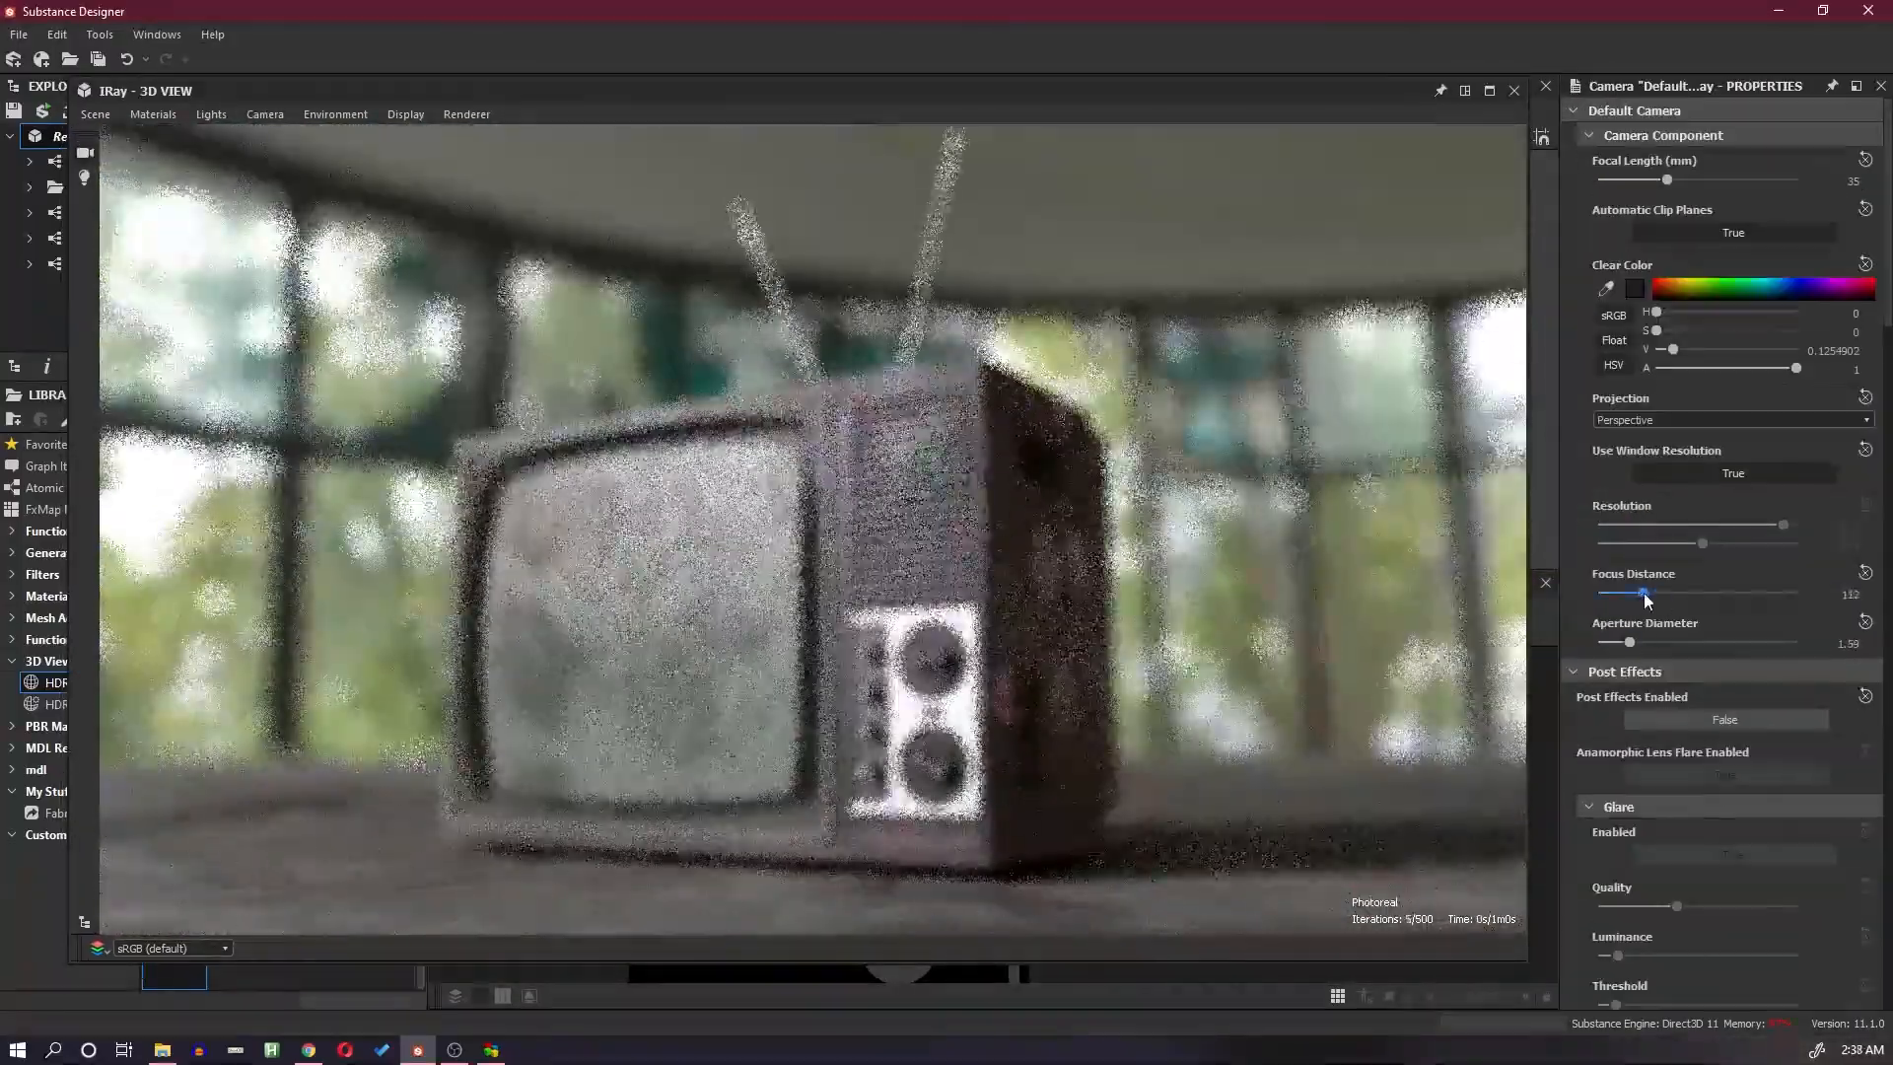
pyautogui.moveTo(1648, 592); pyautogui.dragTo(1693, 642)
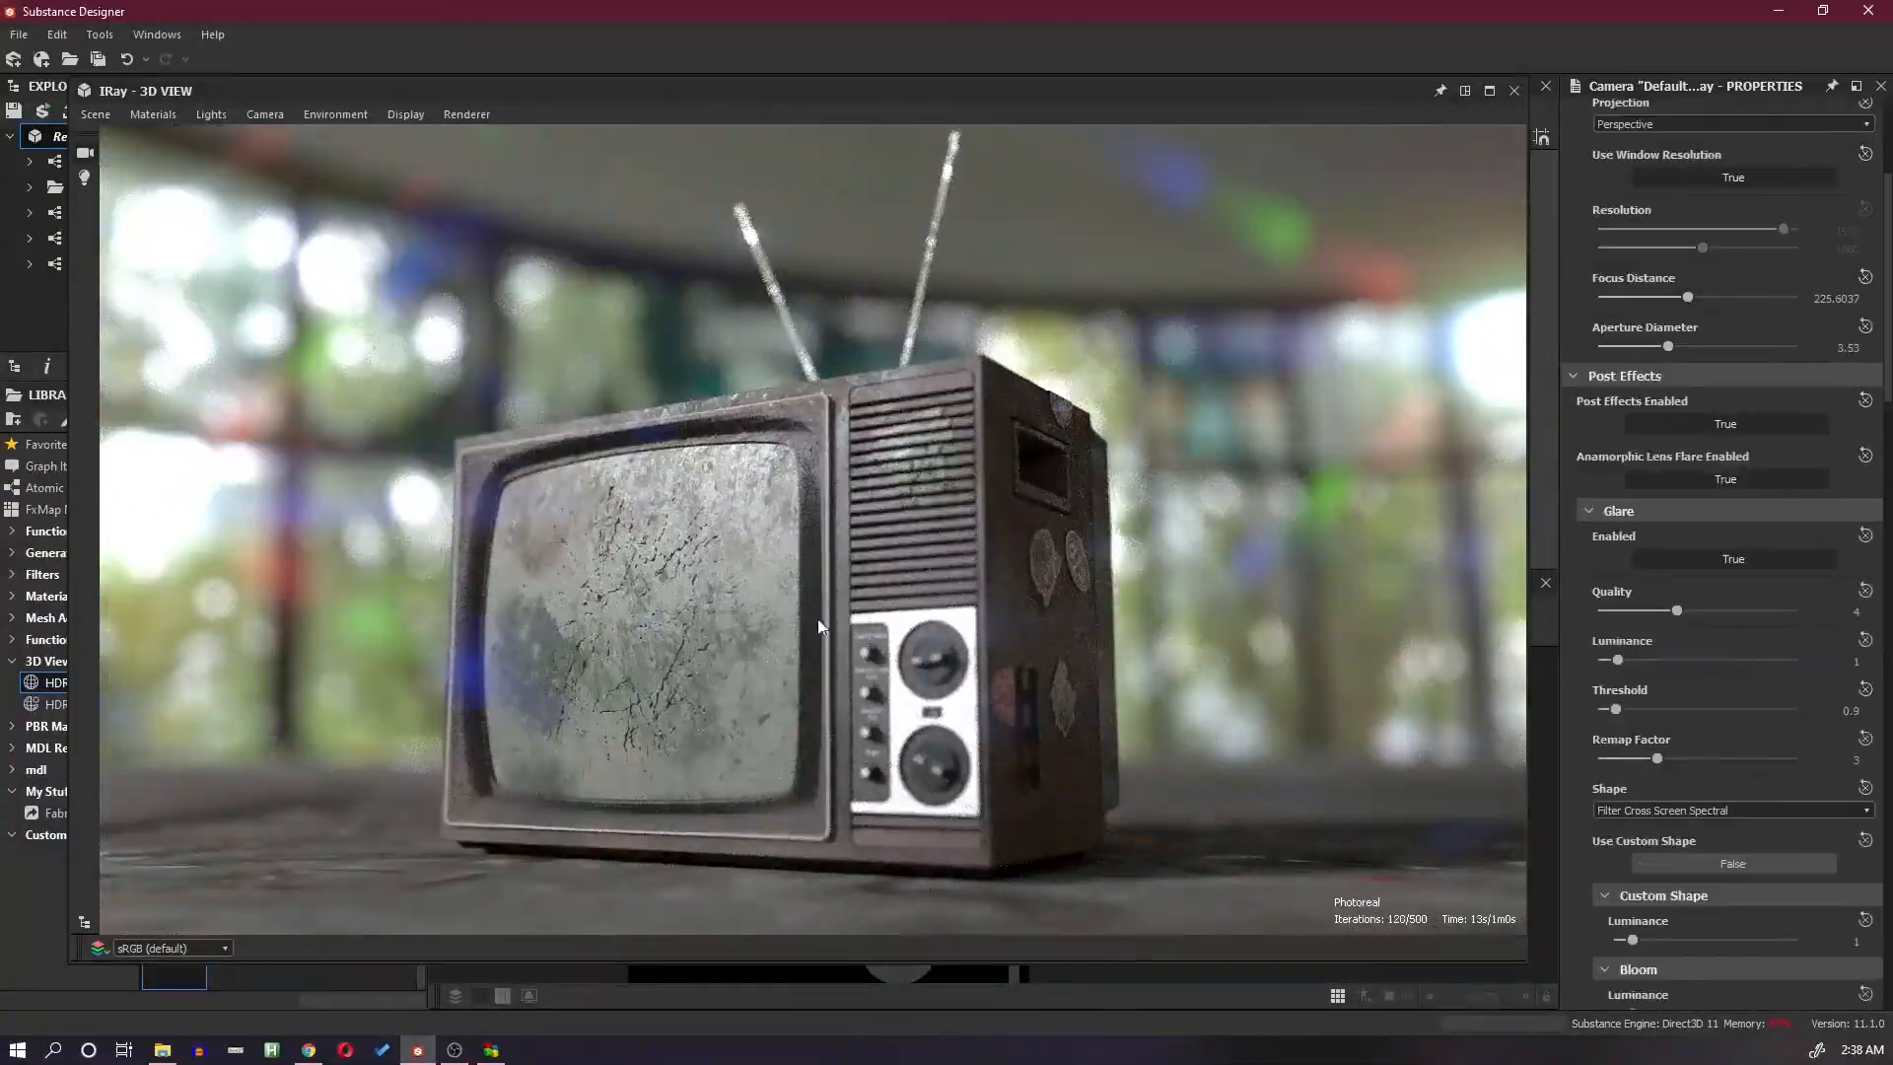
pyautogui.scroll(-2, 1782, 773)
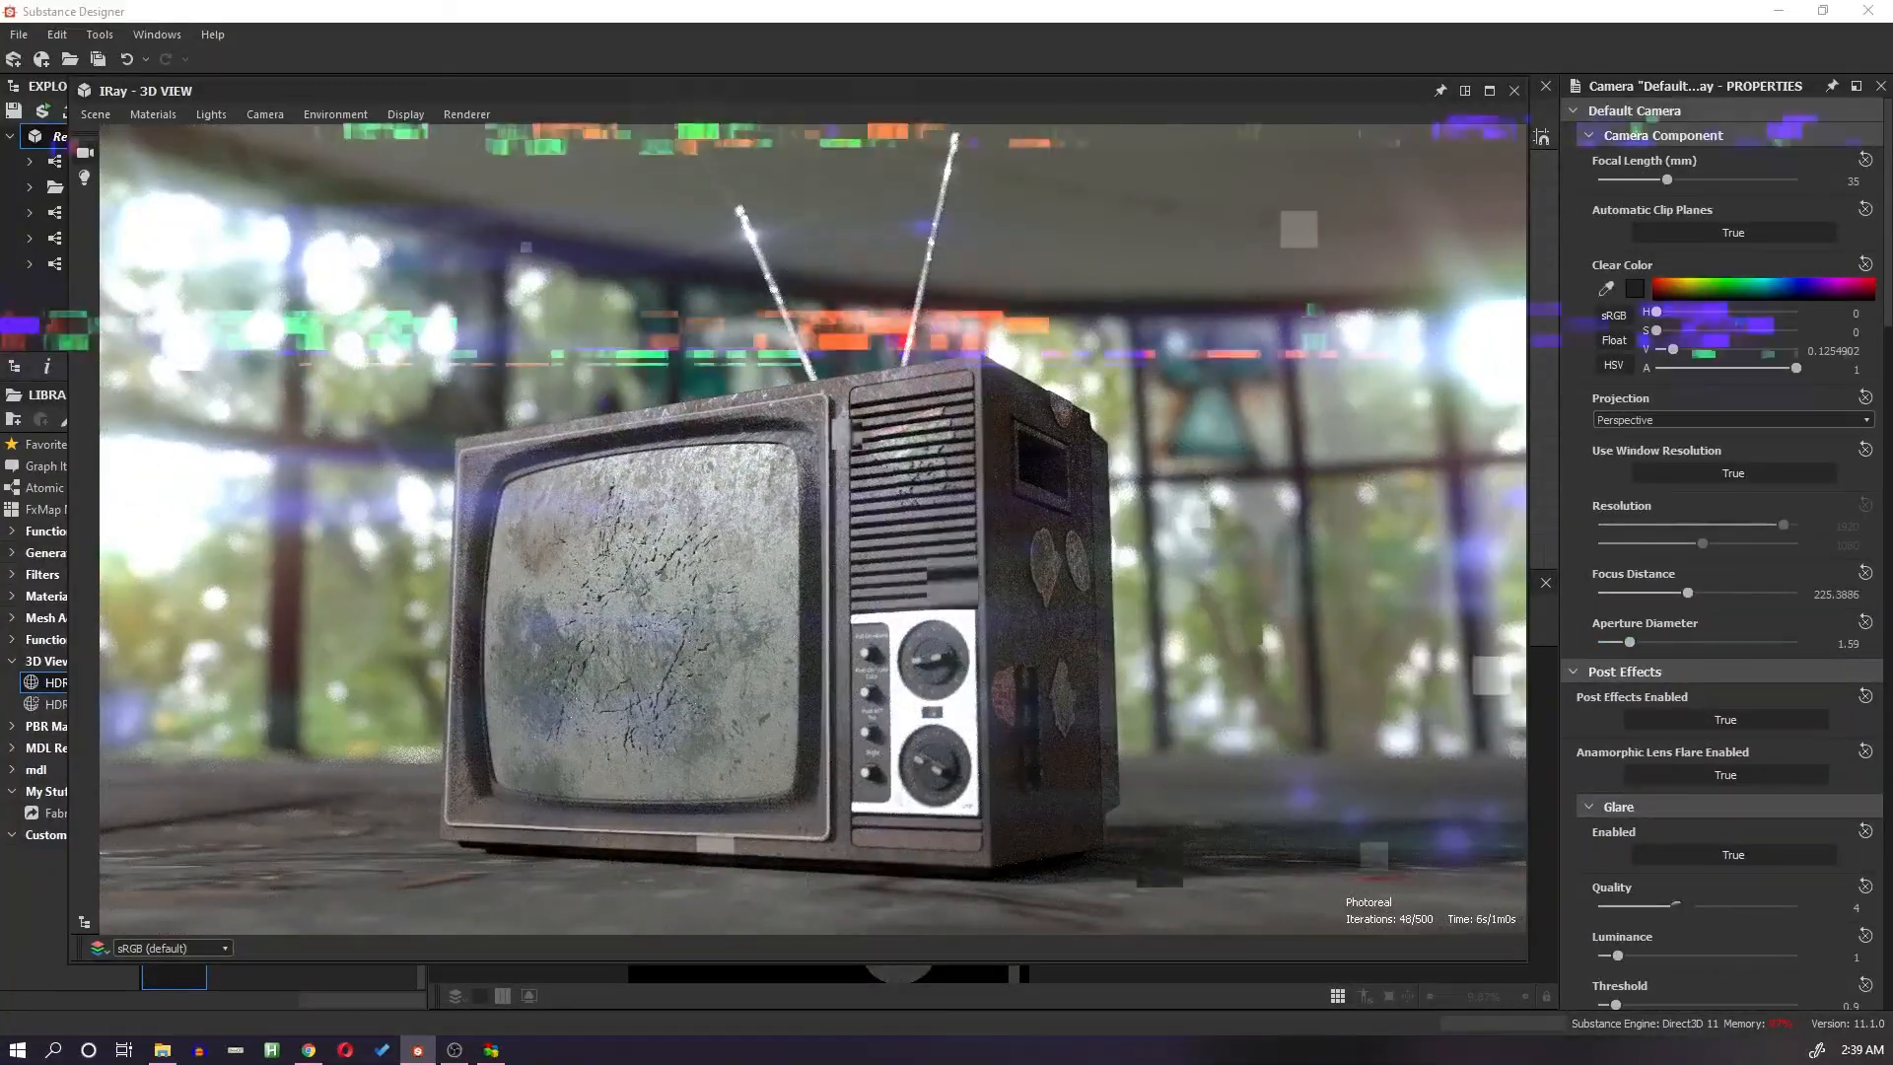